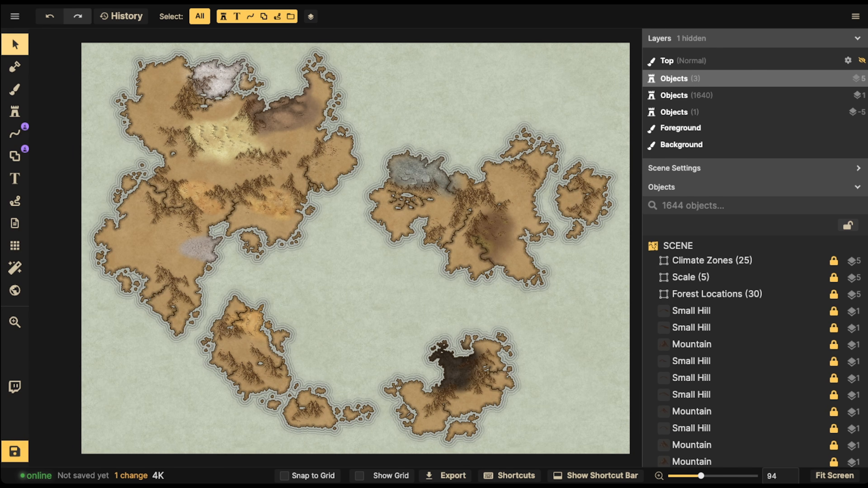
- Display the Climate Zones group at opacity 100, and hide it again by setting its opacity to 0
click(712, 261)
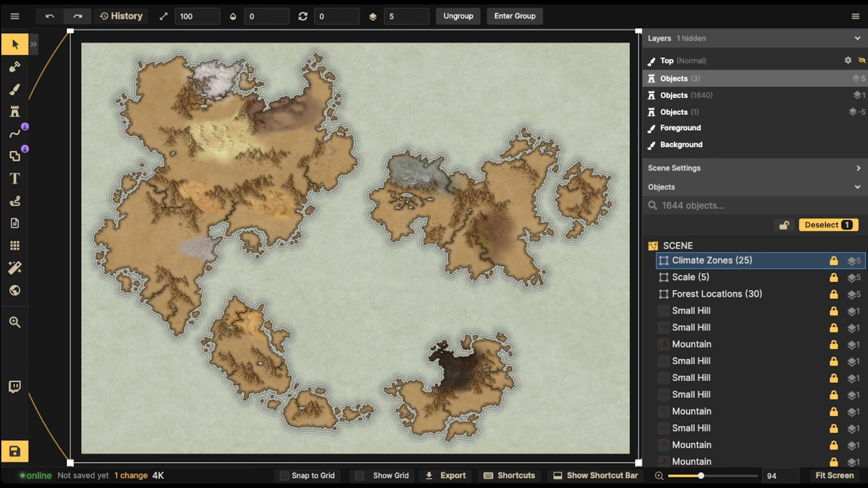
drag(283, 16, 345, 18)
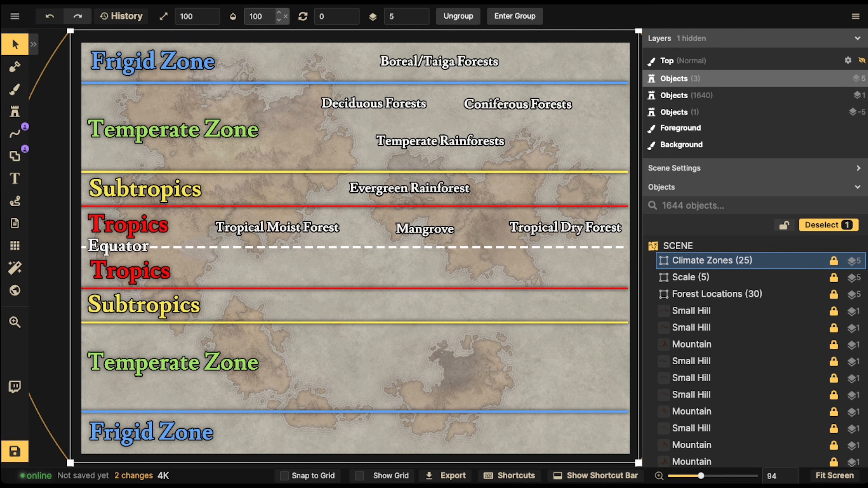
click(267, 17)
text(0)
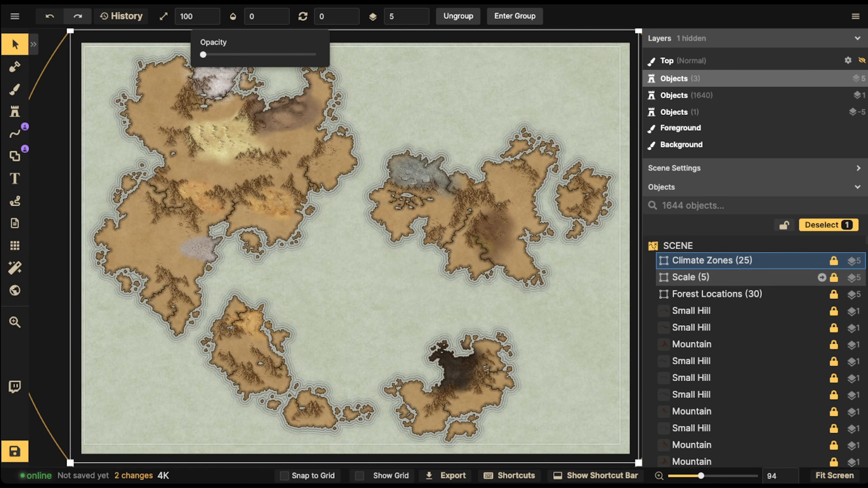
- Set the Forest Locations group's opacity to 100 and look over its labels and dotted outlines on the eastern continent
click(718, 295)
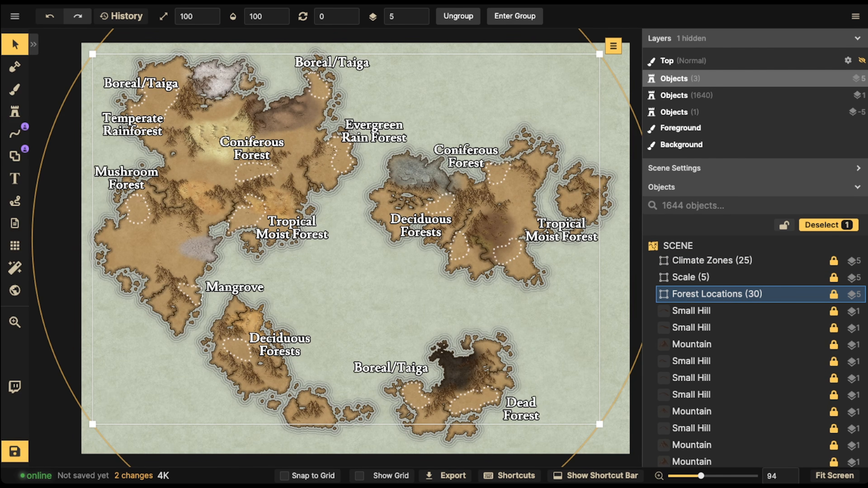
key(Escape)
scroll(330, 87, up, 5)
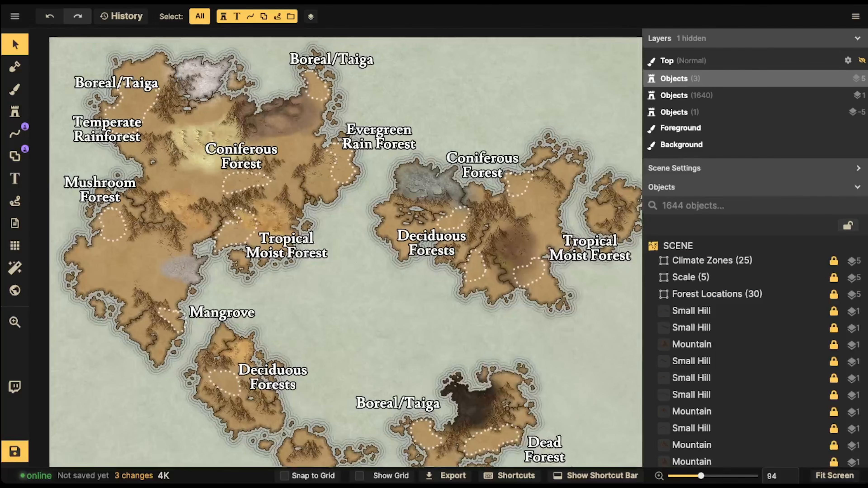
drag(330, 86, 91, 45)
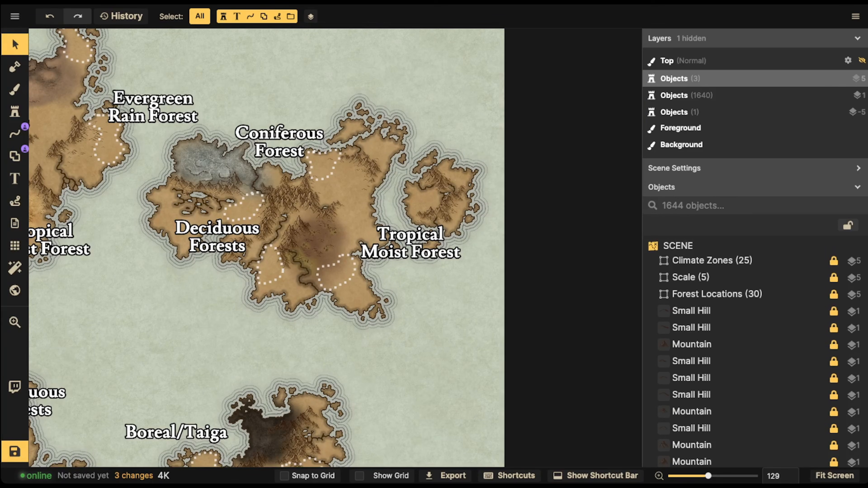
drag(258, 229, 360, 201)
scroll(244, 243, up, 3)
scroll(243, 242, up, 3)
drag(427, 229, 473, 245)
scroll(335, 236, down, 10)
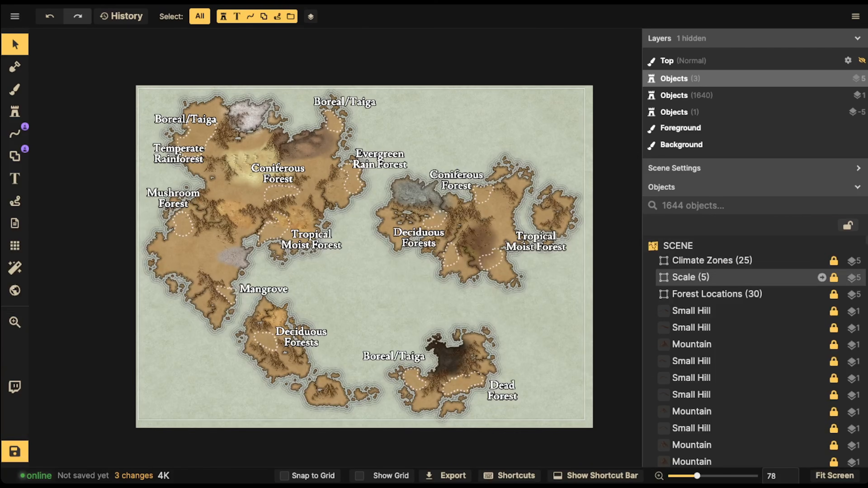
- Set the Climate Zones group's opacity to 31 and deselect the group
click(712, 261)
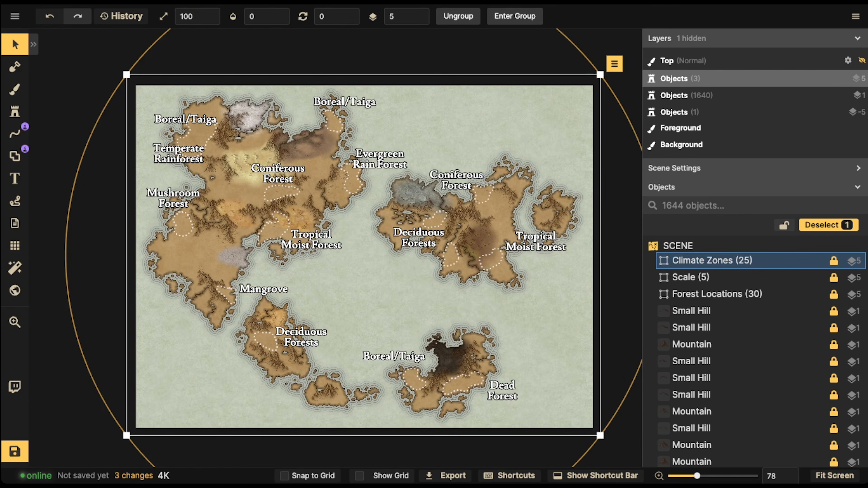
click(266, 16)
drag(223, 55, 237, 54)
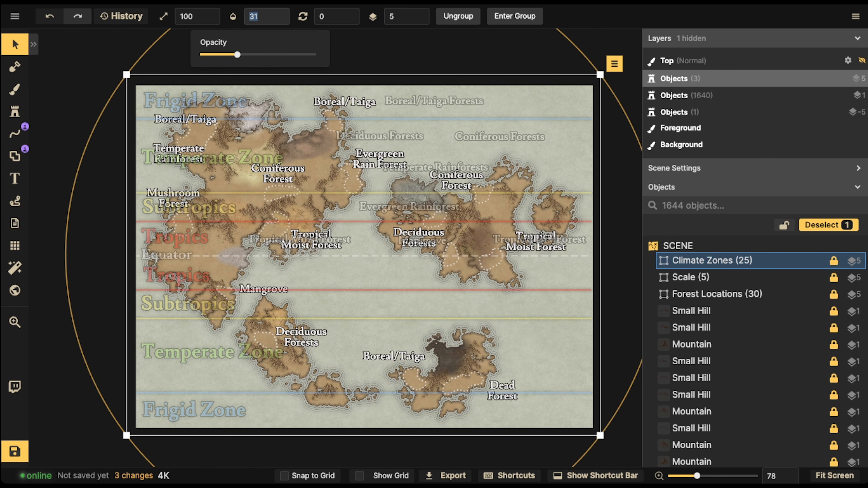
key(Return)
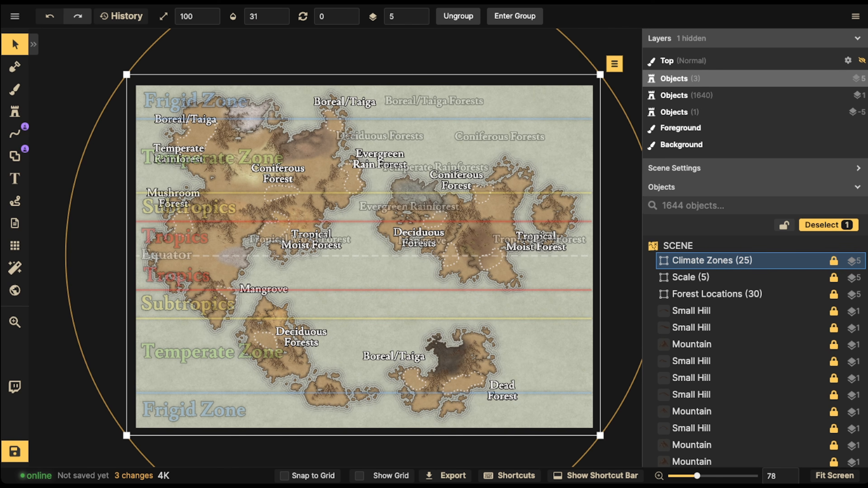
click(15, 45)
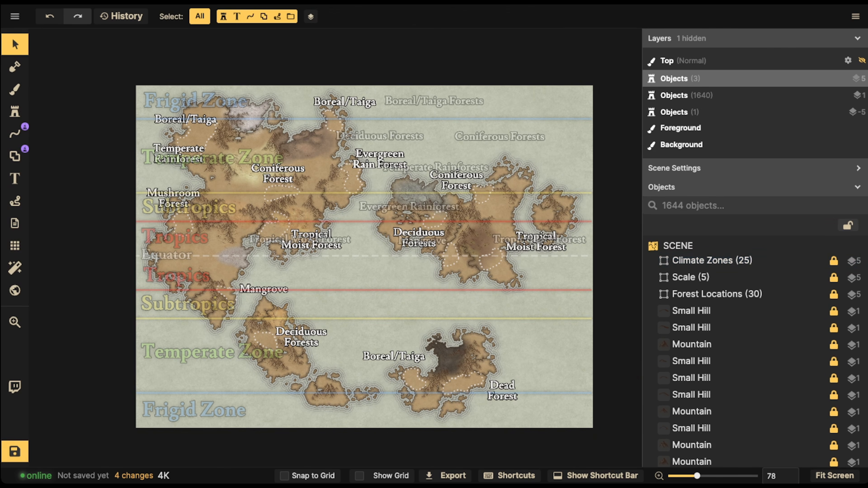
- Examine the Boreal/Taiga and Temperate Rainforest areas of the northwestern continent against the frigid and temperate bands
scroll(350, 79, up, 2)
scroll(327, 124, up, 8)
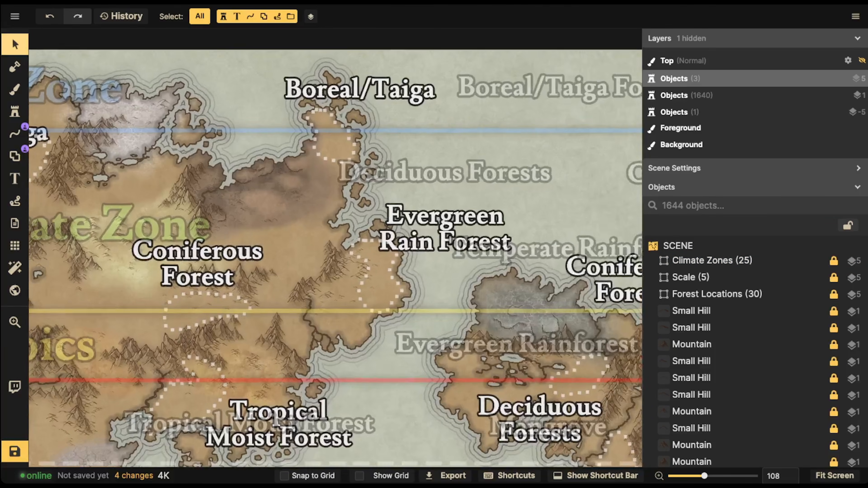
key(space)
drag(327, 123, 638, 95)
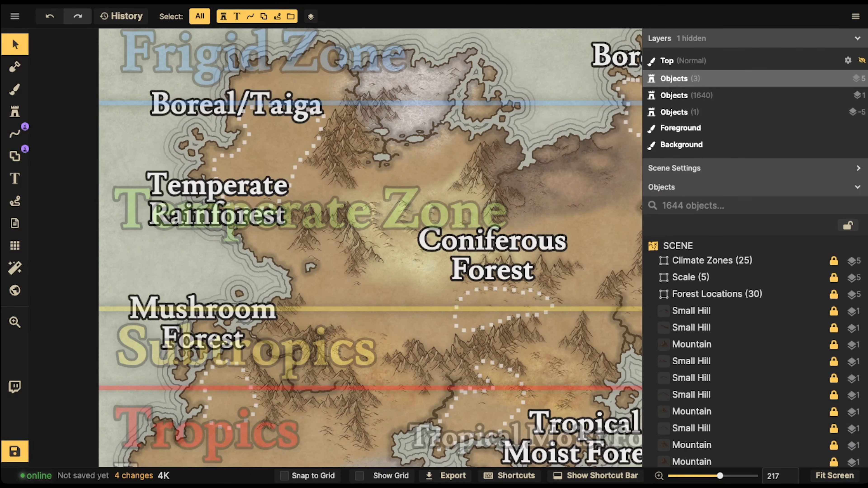
key(space)
drag(636, 96, 430, 66)
drag(77, 183, 273, 179)
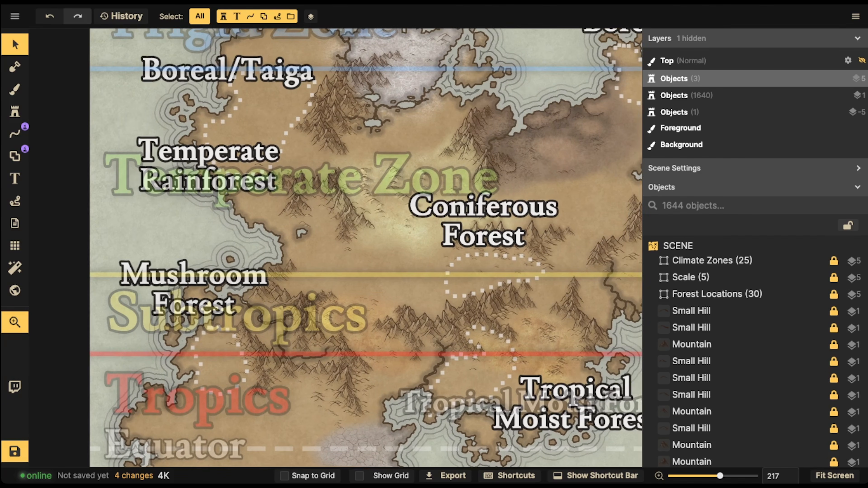
scroll(272, 179, down, 3)
scroll(389, 250, down, 5)
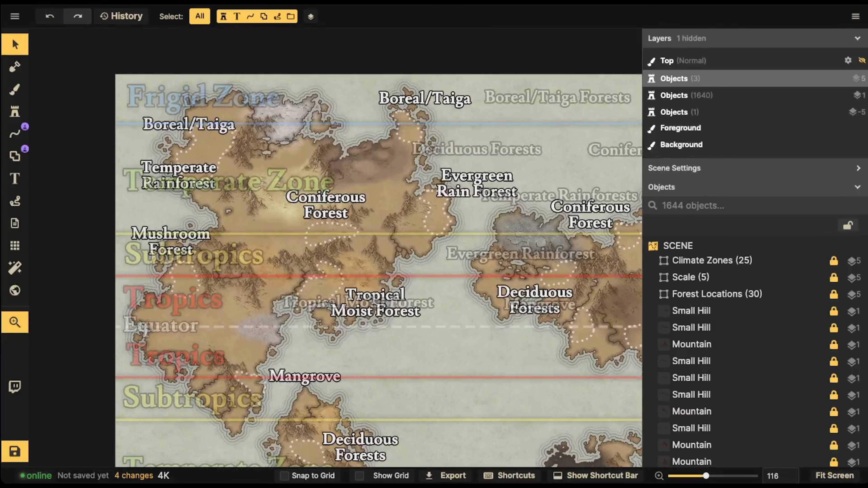
- Examine the western continent's Coniferous, Evergreen and Tropical Moist Forest areas against the temperate, subtropical and tropical bands
scroll(383, 185, down, 1)
key(space)
drag(382, 184, 295, 199)
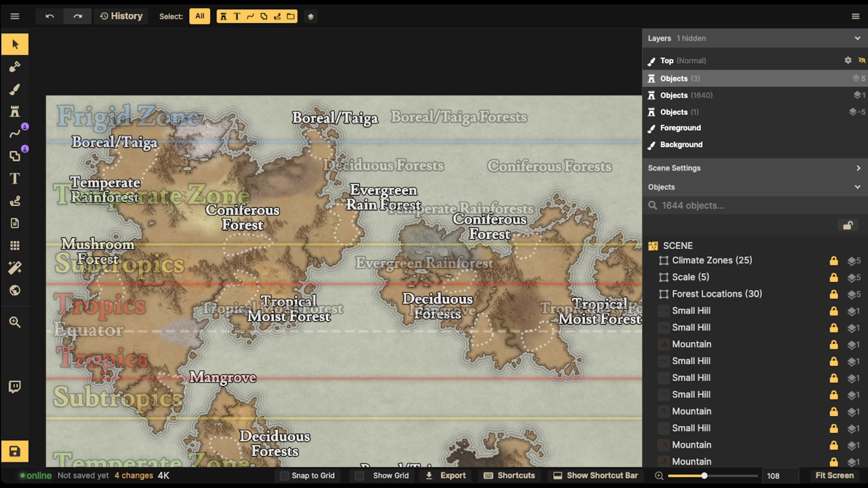
scroll(369, 212, down, 1)
key(space)
drag(369, 212, 452, 217)
key(space)
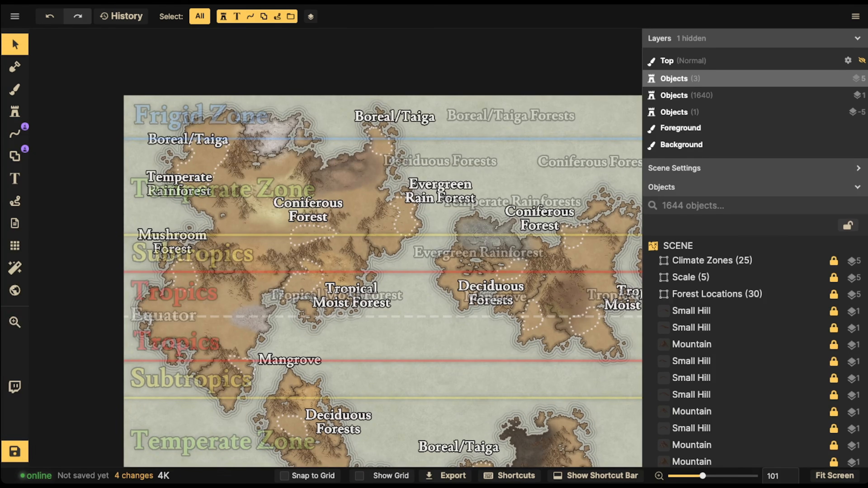
key(space)
drag(376, 239, 321, 183)
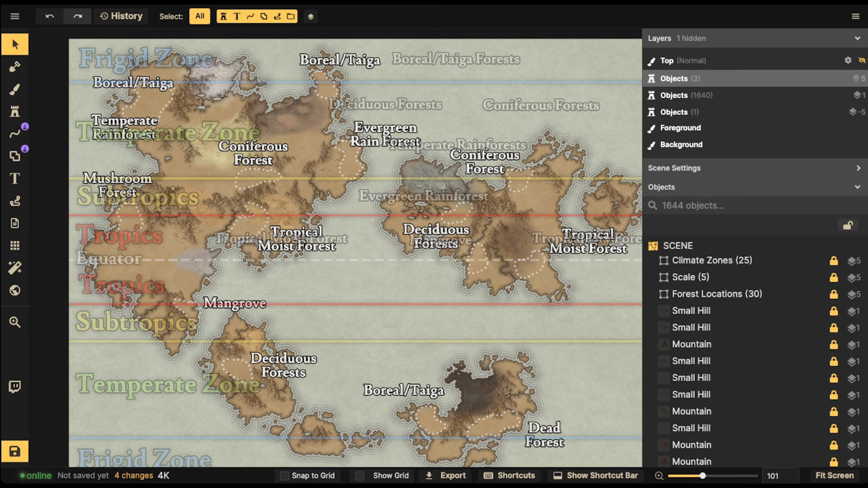
scroll(351, 252, up, 5)
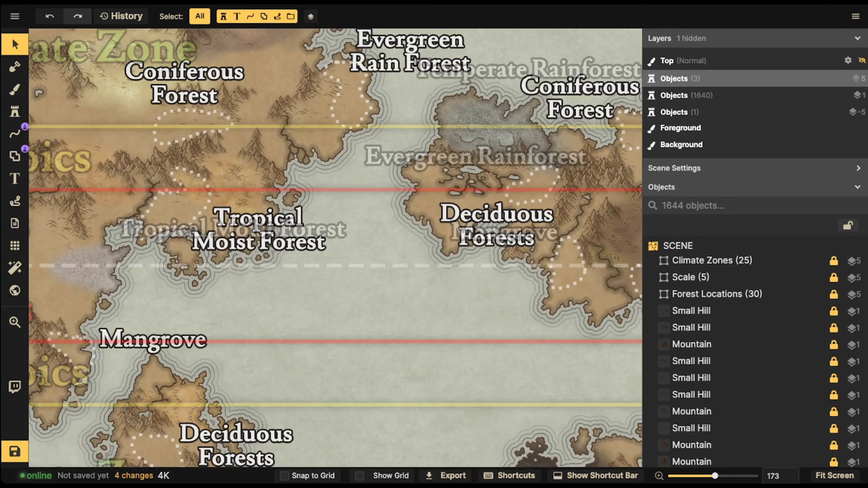
key(space)
drag(351, 252, 475, 254)
key(space)
key(space)
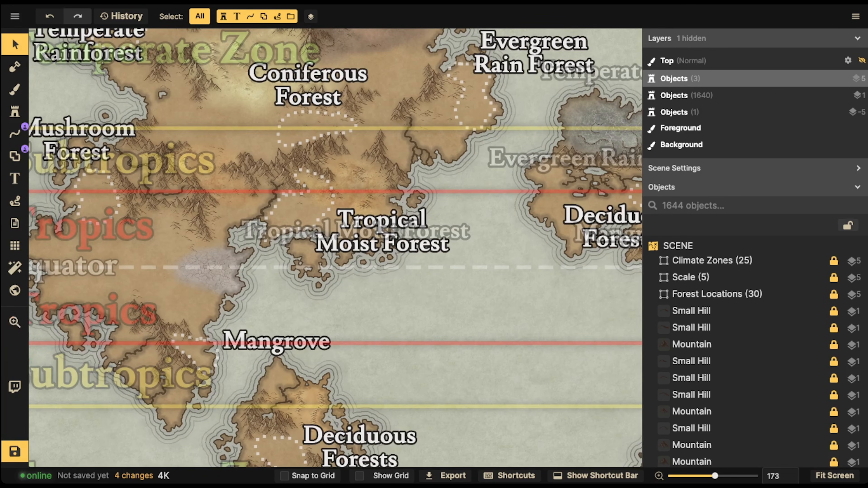
- Examine the Coniferous, Deciduous and Tropical Moist Forest areas of the eastern continent against the climate bands
scroll(392, 265, down, 2)
scroll(393, 263, down, 2)
key(space)
drag(393, 263, 176, 274)
drag(496, 259, 364, 241)
scroll(407, 240, up, 2)
key(space)
key(space)
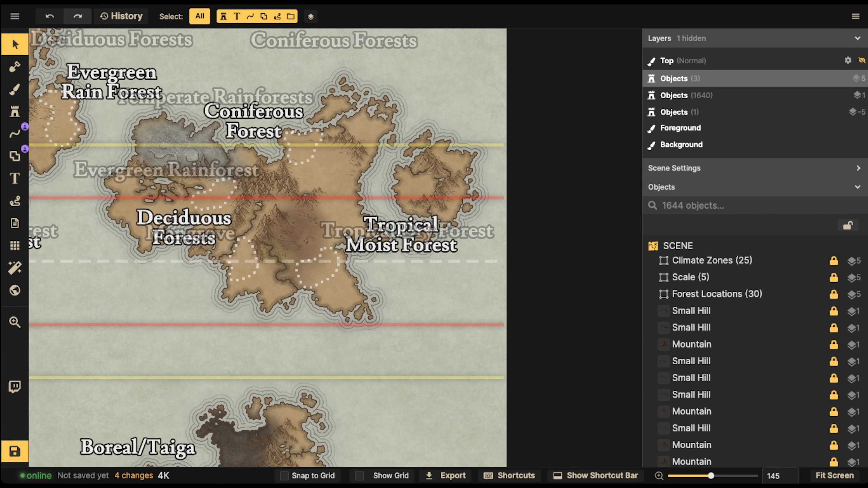
scroll(386, 248, up, 1)
scroll(294, 285, down, 3)
- Examine the Mangrove area at the southern tip of the western continent and the Deciduous Forests area on the neighbouring island
key(space)
drag(294, 286, 634, 137)
scroll(215, 199, up, 4)
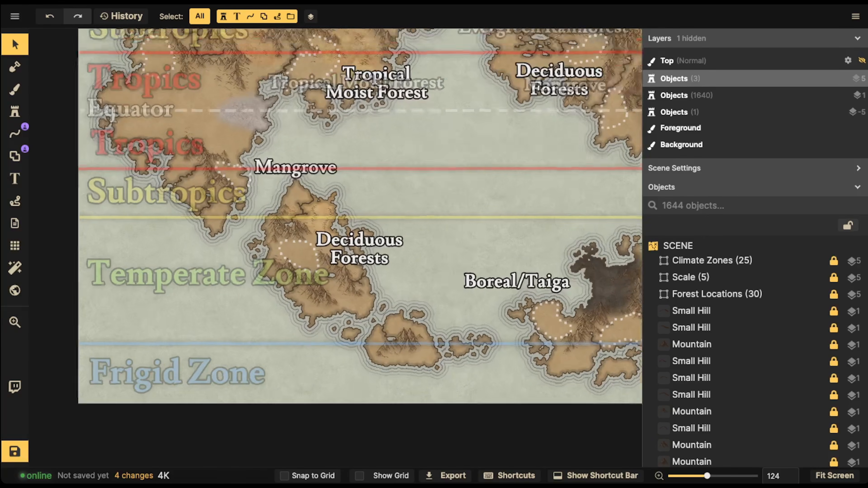
scroll(233, 176, up, 10)
key(space)
drag(233, 176, 193, 234)
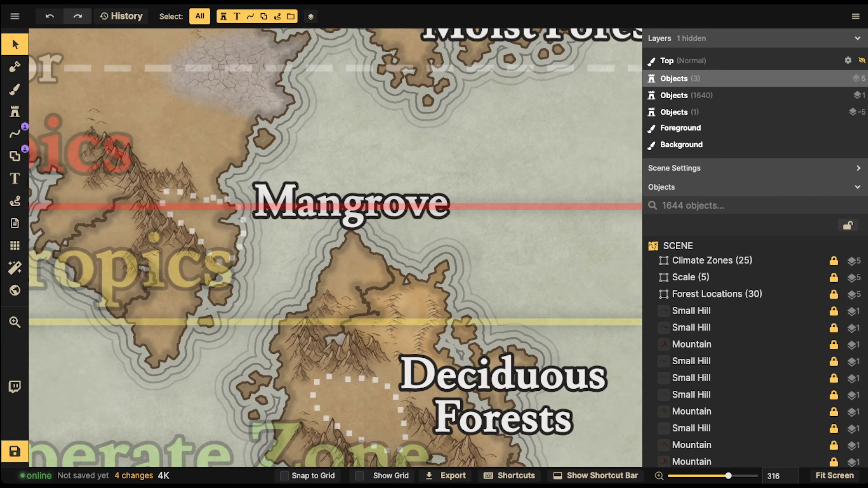
scroll(467, 332, down, 2)
- Examine the Boreal/Taiga and Dead Forest areas on the southeastern landmass against the temperate and frigid bands
key(space)
drag(467, 331, 130, 184)
scroll(305, 213, down, 7)
scroll(264, 198, down, 2)
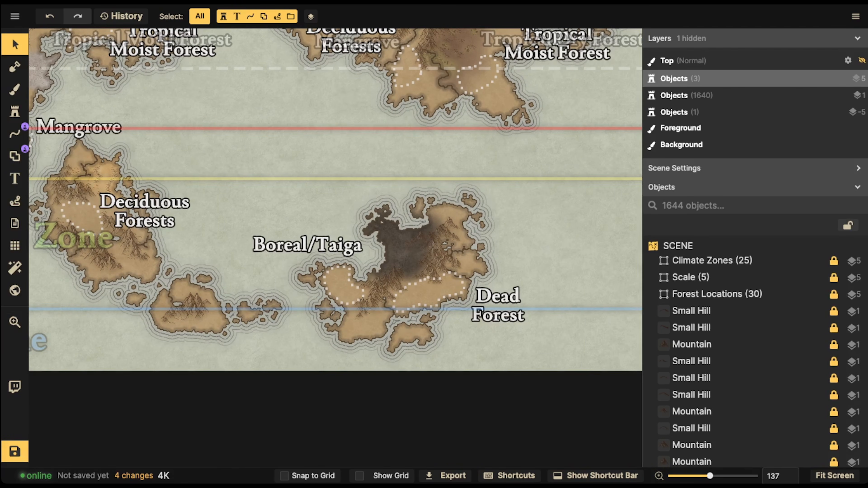
scroll(327, 246, down, 3)
key(space)
drag(327, 246, 251, 238)
scroll(379, 287, up, 4)
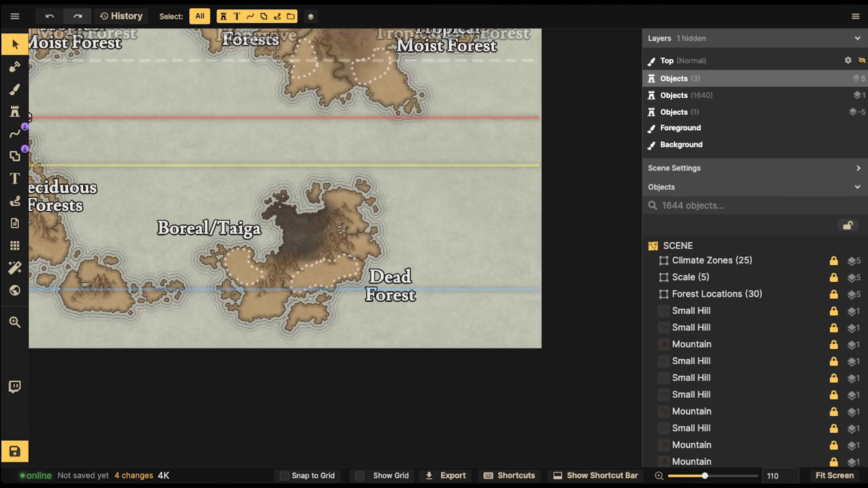
key(space)
drag(380, 287, 426, 282)
key(space)
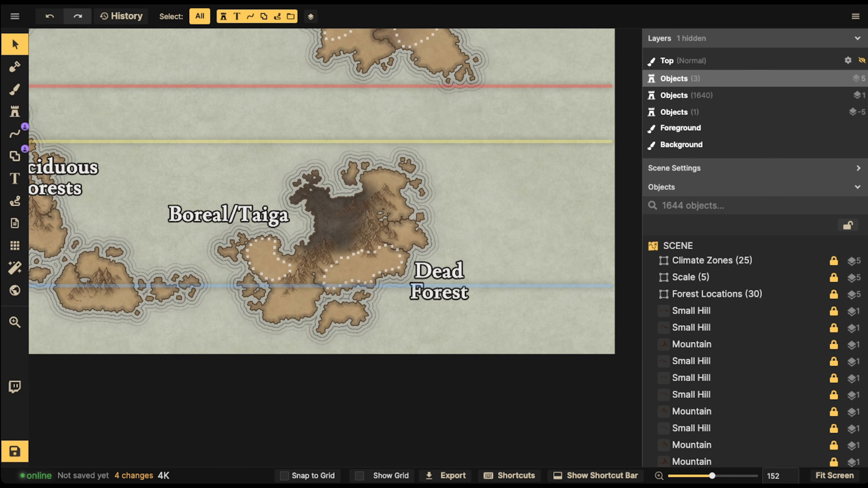
scroll(316, 223, down, 1)
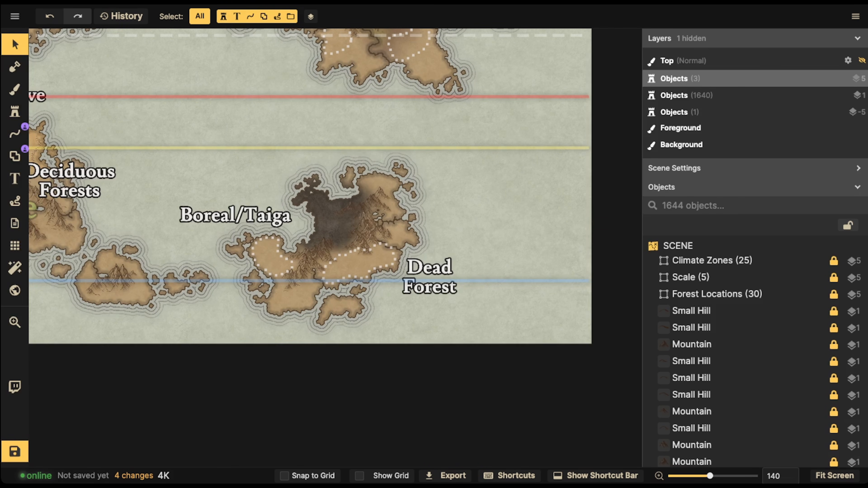
- Examine the Mushroom Forest area on the west coast of the western continent
key(space)
drag(316, 223, 779, 449)
scroll(332, 200, up, 10)
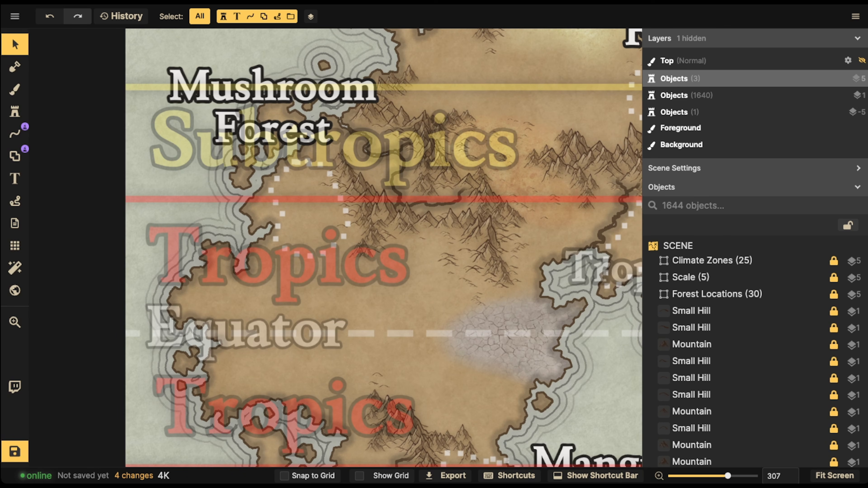
scroll(244, 148, down, 10)
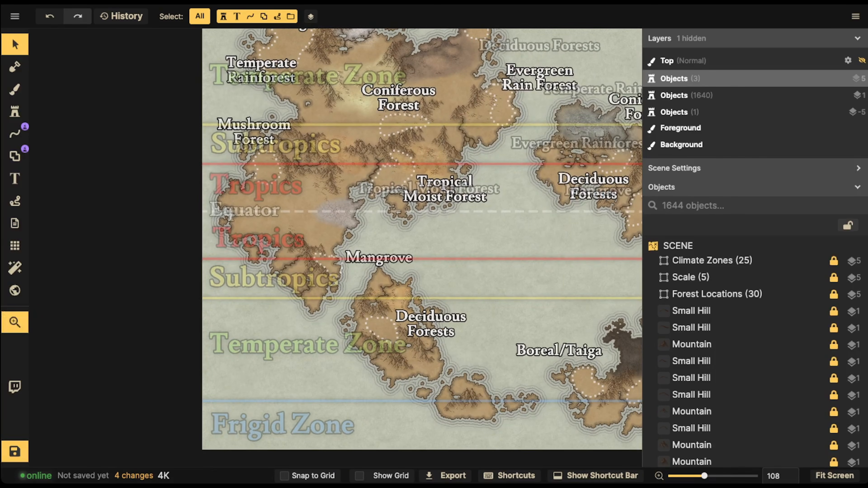
- Hide the Climate Zones group by setting its opacity to 0, and deselect it
click(712, 261)
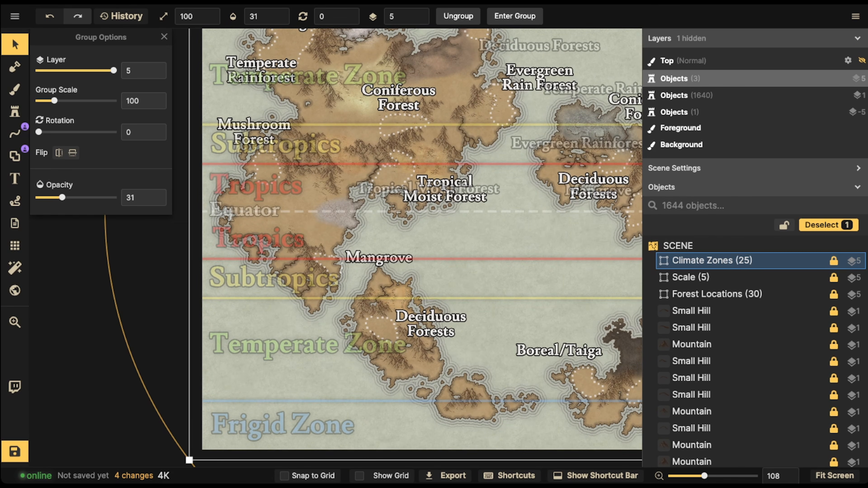
drag(61, 197, 39, 197)
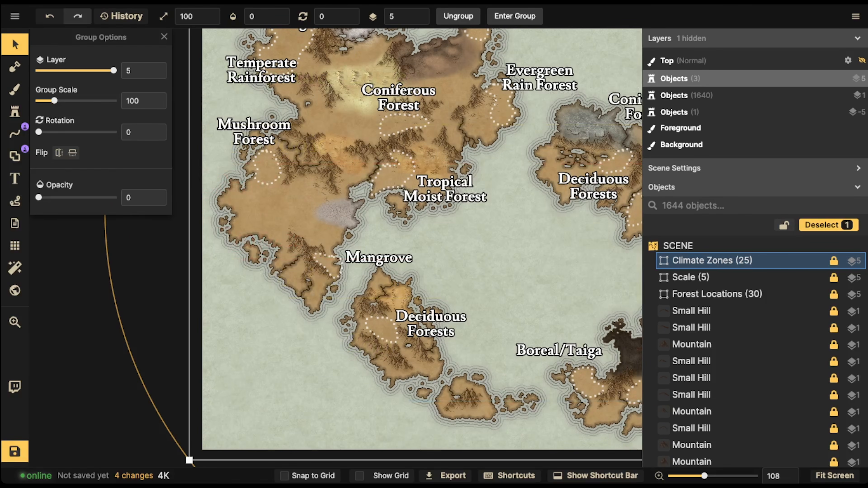
scroll(402, 195, down, 3)
scroll(402, 195, down, 2)
drag(402, 195, 312, 226)
click(712, 261)
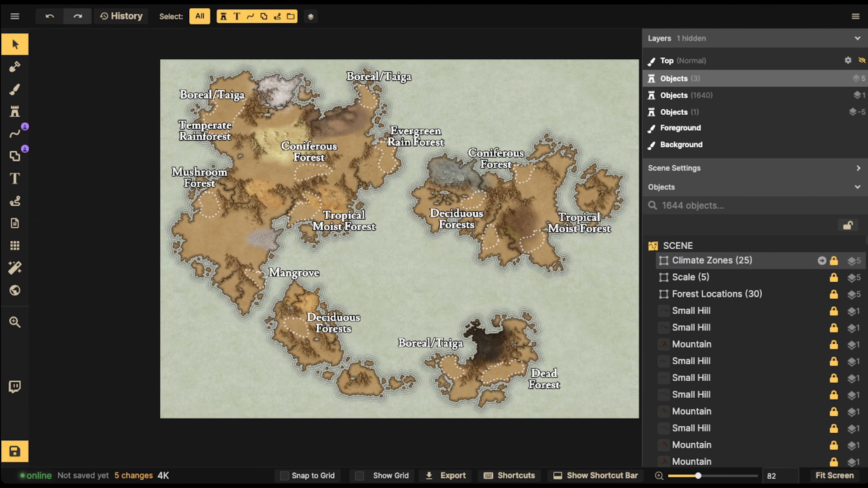
- Lower the Forest Locations group's opacity to make its labels and outlines semi-transparent, and deselect the group
click(717, 295)
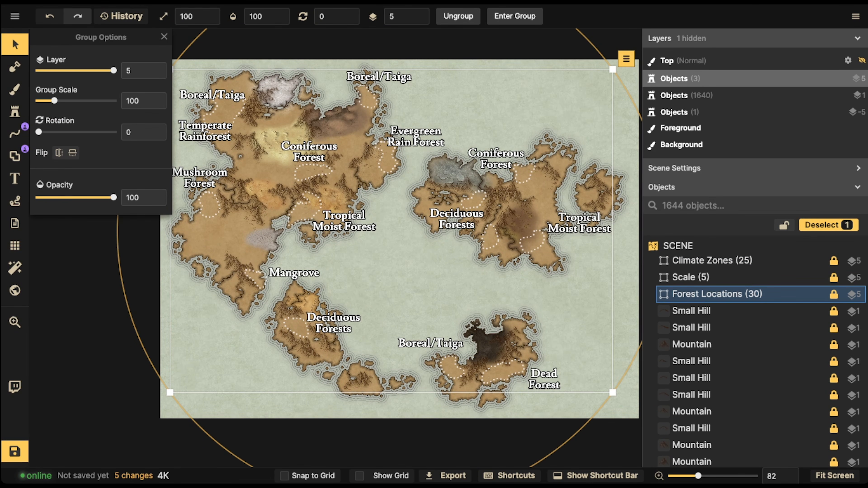
drag(114, 197, 60, 197)
key(Escape)
- Look over the faded forest labels and outlines on the western and eastern continents
scroll(280, 88, up, 2)
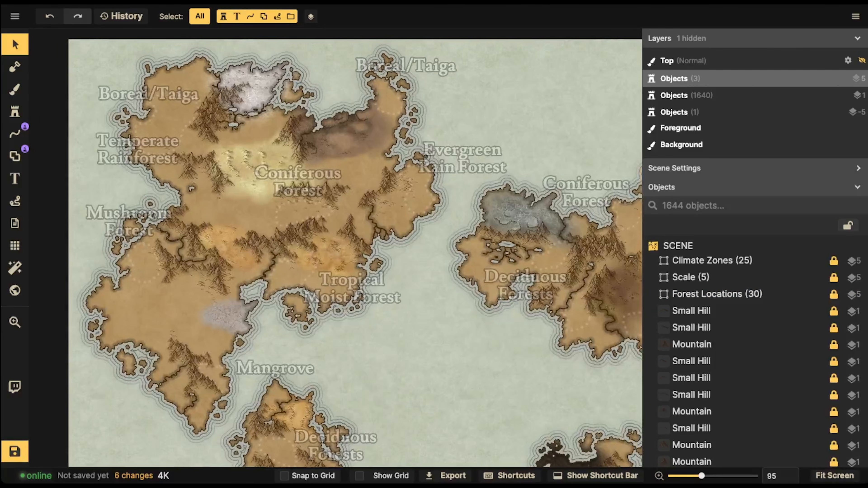
drag(280, 87, 410, 132)
scroll(298, 165, up, 3)
drag(299, 165, 229, 122)
scroll(335, 248, right, 15)
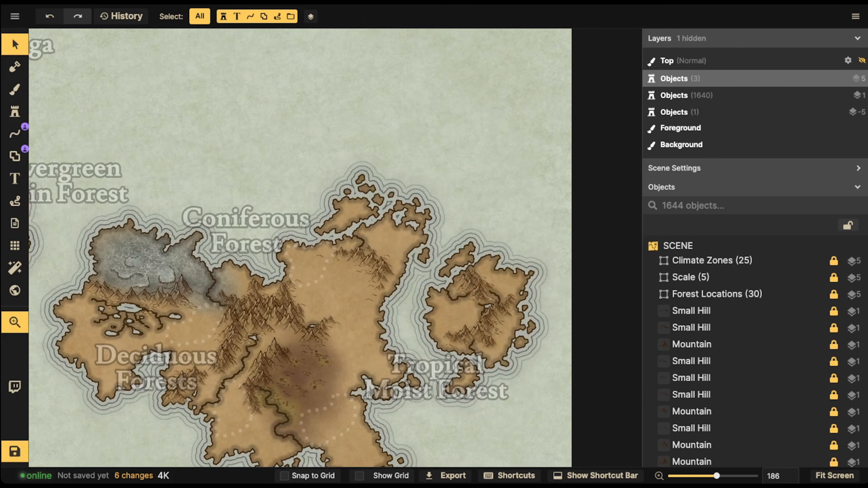
scroll(38, 94, down, 1)
drag(38, 94, 406, 197)
scroll(263, 228, up, 2)
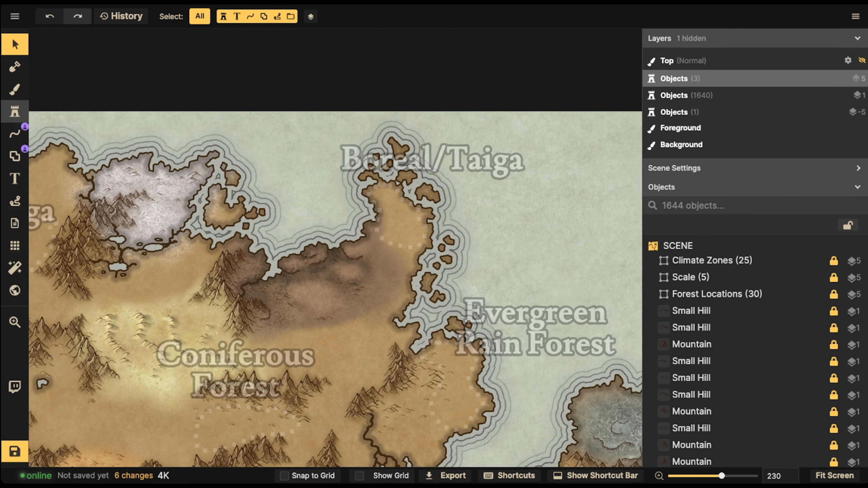
key(b)
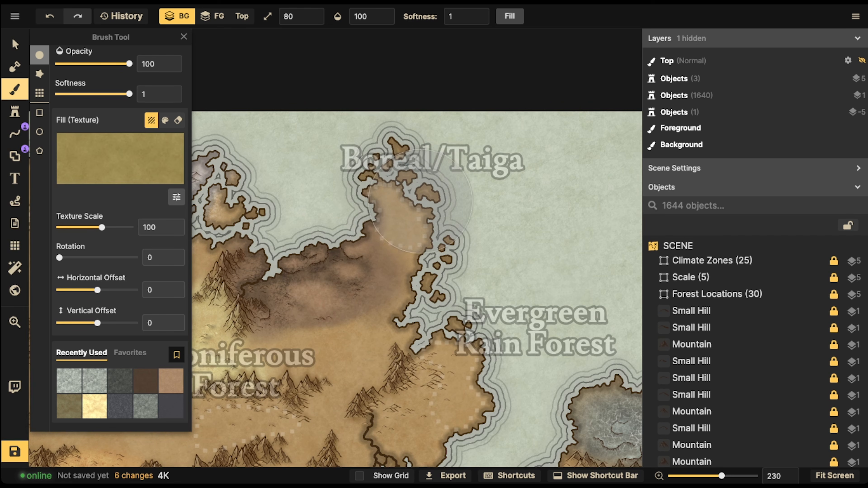
mouse_move(409, 197)
mouse_down()
mouse_move(476, 164)
mouse_move(413, 174)
mouse_move(455, 199)
mouse_move(454, 153)
mouse_move(417, 156)
mouse_move(420, 176)
mouse_up()
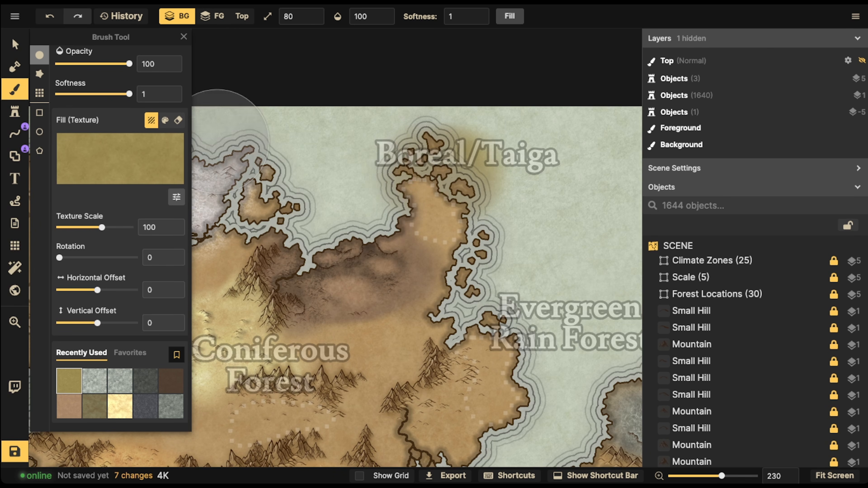
key(ctrl+z)
- Paint the northeastern Boreal/Taiga peninsula with the pale grey Ocean Texture at brush size 80 on the foreground layer
click(95, 381)
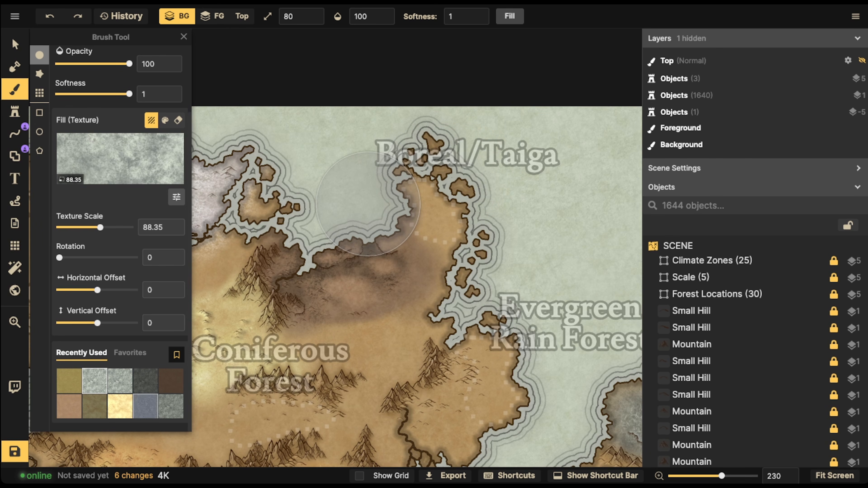
drag(199, 137, 321, 132)
mouse_move(571, 202)
mouse_down()
mouse_move(405, 192)
mouse_move(391, 181)
mouse_up()
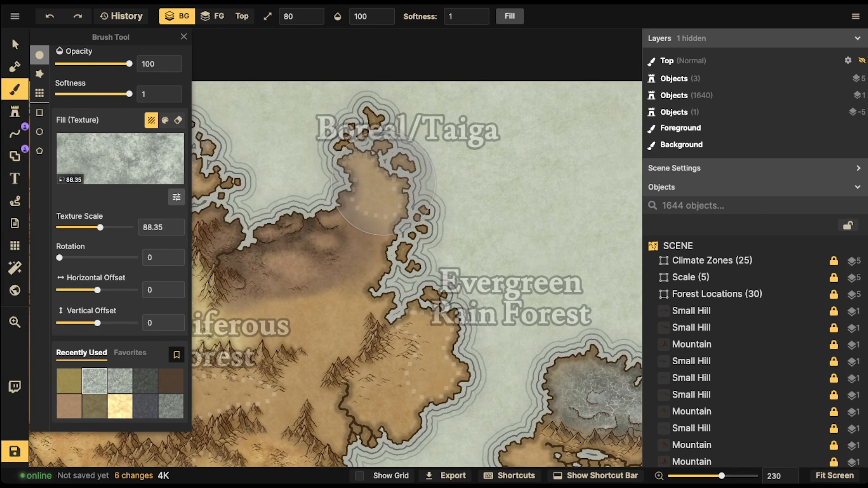
click(382, 185)
click(212, 16)
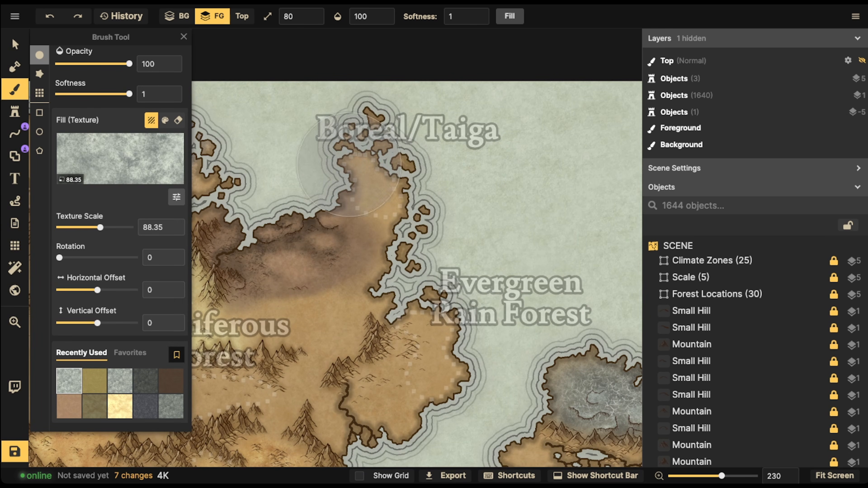
click(383, 172)
click(375, 173)
click(378, 180)
click(384, 193)
drag(256, 196, 439, 208)
key(ctrl+z)
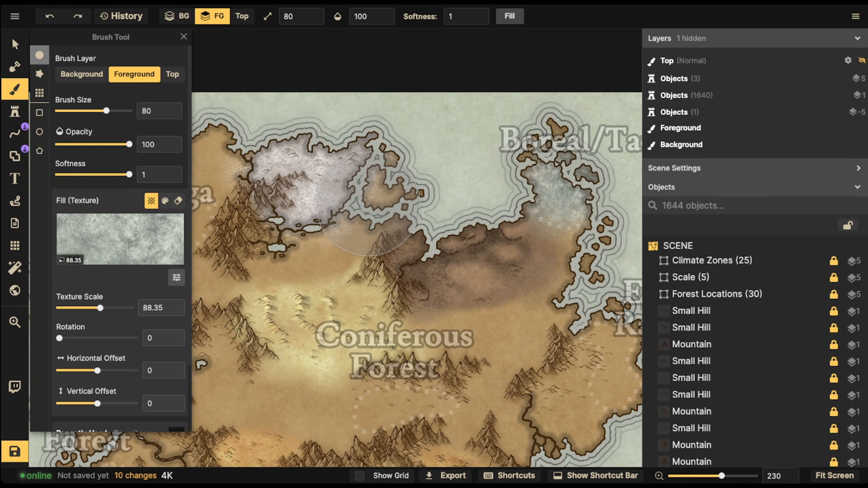
click(165, 201)
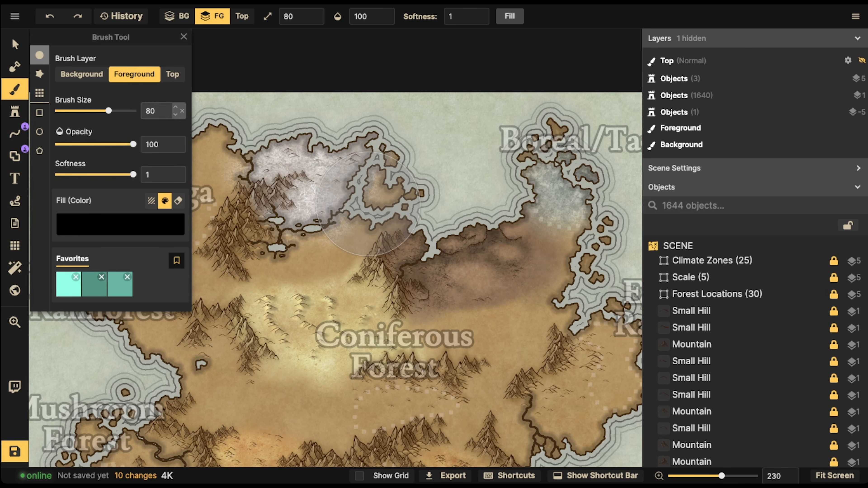
click(15, 90)
click(15, 90)
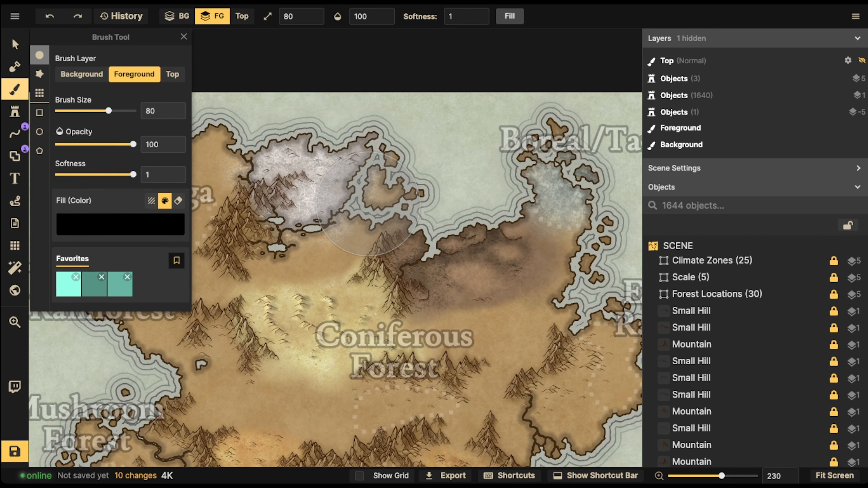
click(151, 201)
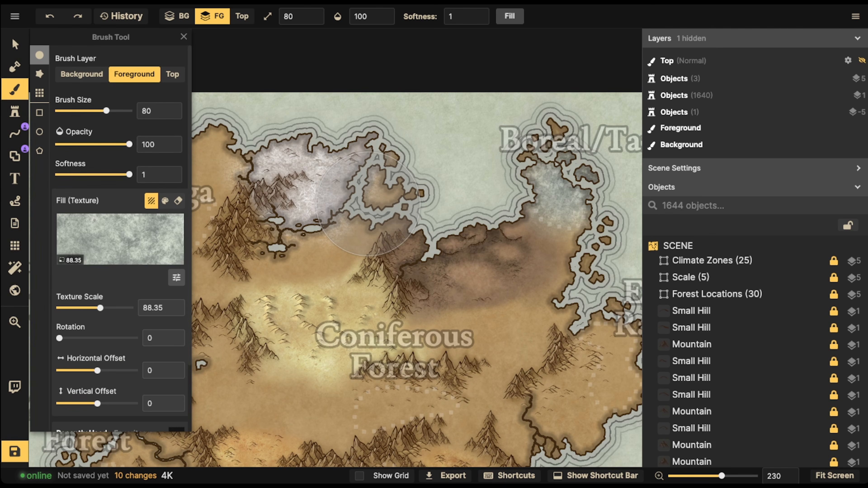
- Set the brush texture's brightness to 147 and paint it over the northeastern Boreal/Taiga peninsula
scroll(120, 239, down, 3)
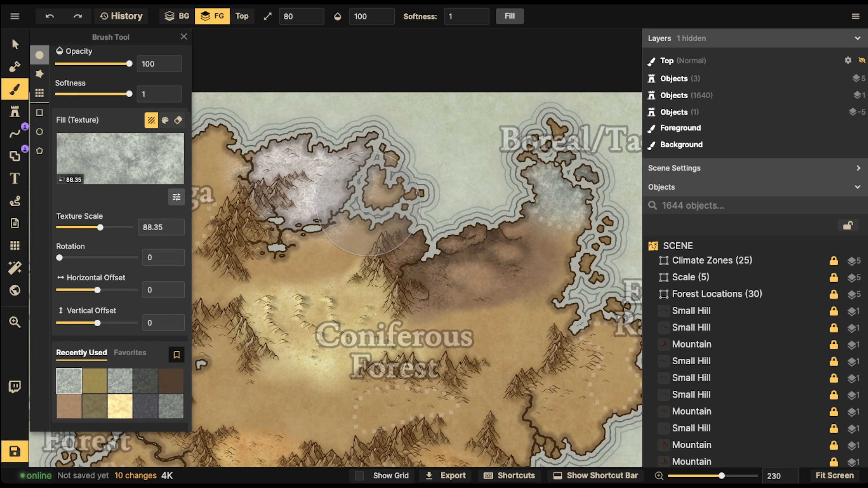
click(177, 197)
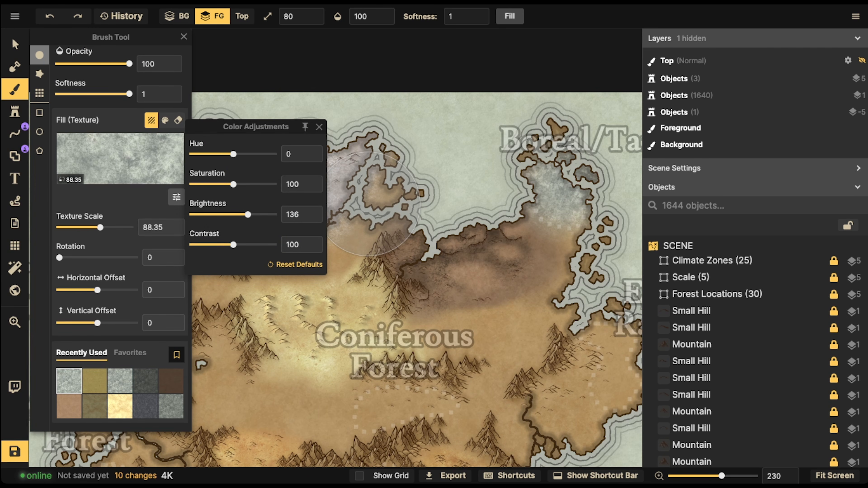
drag(248, 215, 251, 215)
click(569, 200)
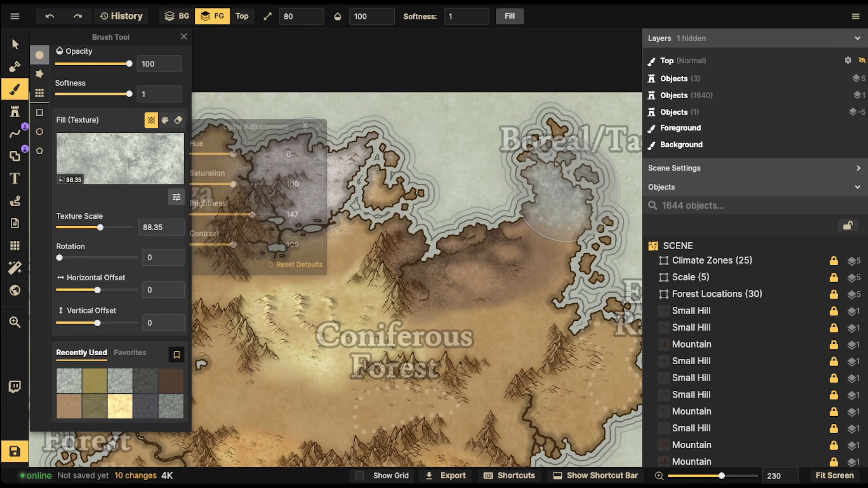
click(559, 197)
click(549, 190)
click(554, 164)
click(559, 152)
click(552, 169)
click(545, 195)
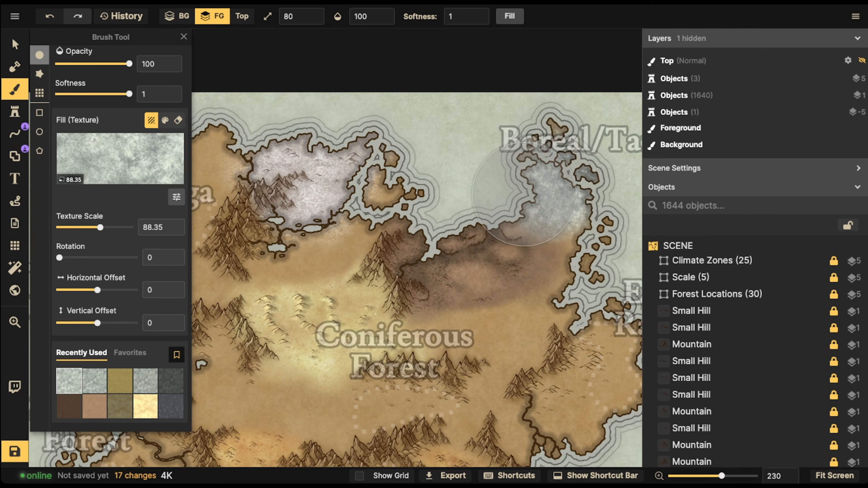
click(538, 173)
click(587, 173)
click(595, 188)
- Extend the brightened pale texture over the small islands at the northeastern peninsula's tip and east coast
drag(516, 207, 390, 204)
click(442, 130)
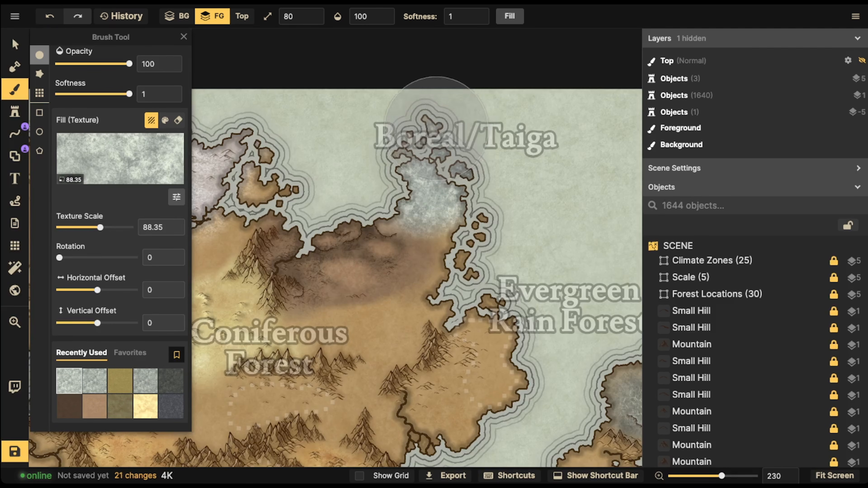
click(436, 128)
click(469, 178)
click(475, 181)
click(475, 185)
click(498, 186)
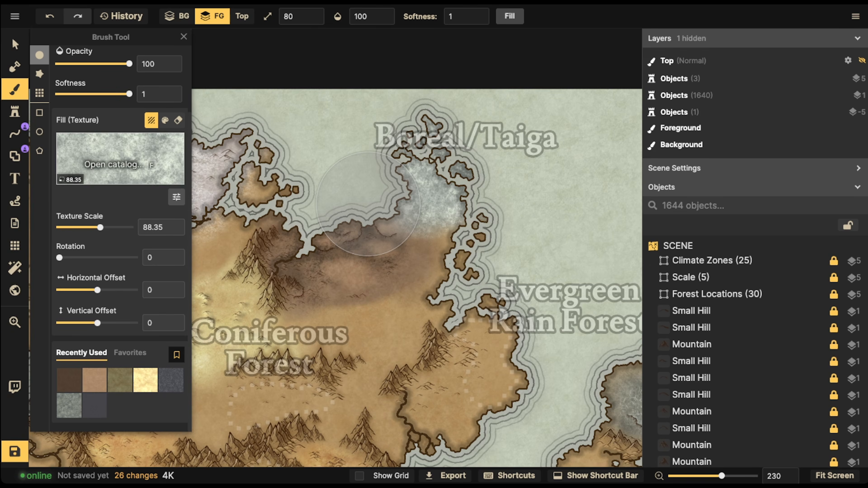
- Show asset names in the Parchment World texture catalog and choose the Snow overlay texture for the brush
click(120, 158)
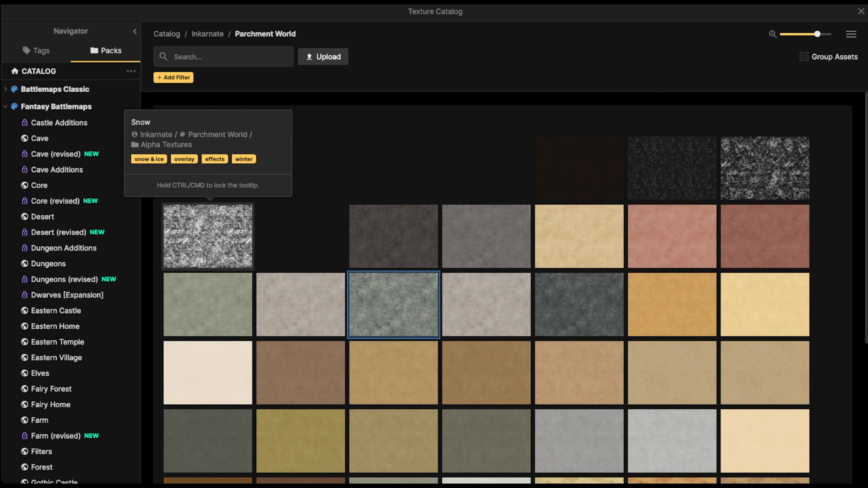
click(851, 34)
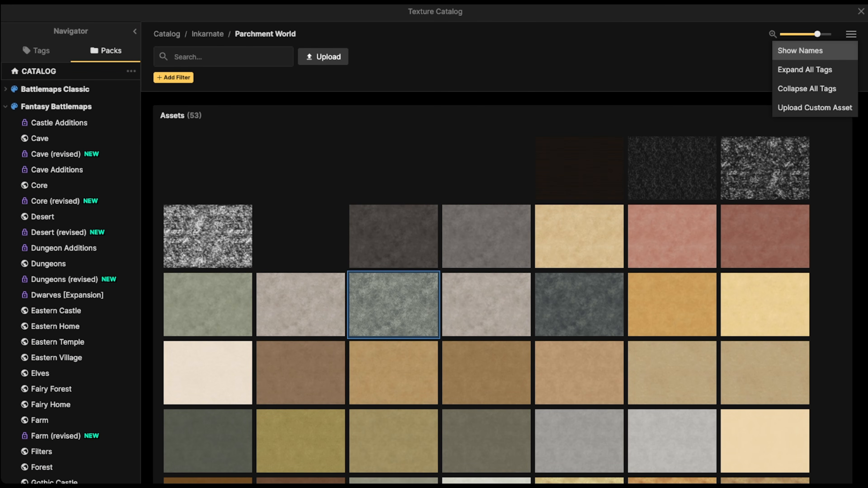
click(800, 51)
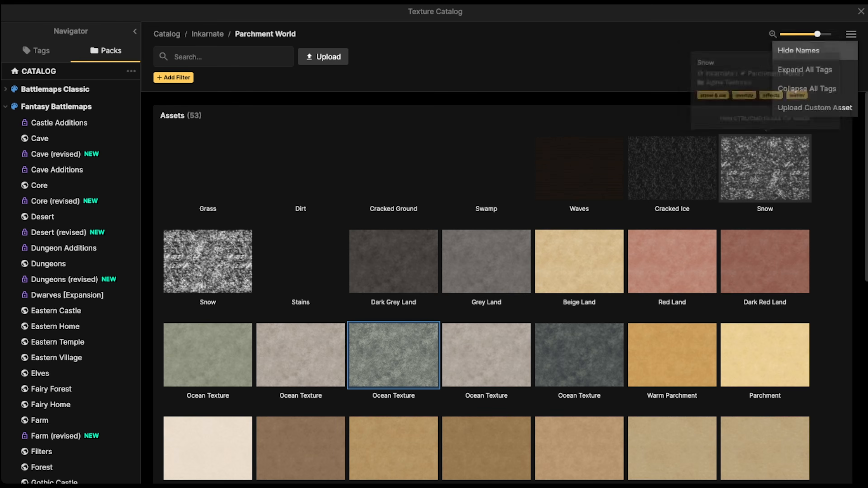
click(765, 167)
- Dab the Snow texture over the northeastern Boreal/Taiga peninsula
click(421, 159)
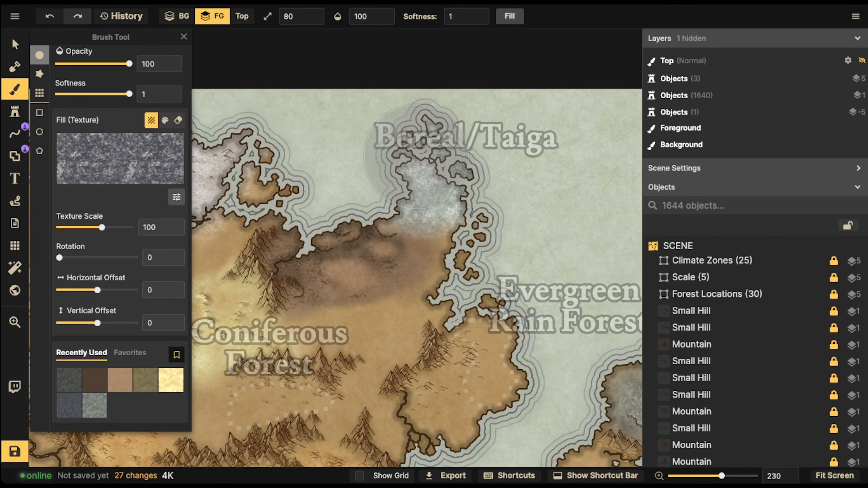
click(419, 166)
click(444, 174)
click(443, 196)
click(423, 205)
click(405, 201)
click(401, 193)
- Dab the Snow texture over the islands beside the north-central white region and those around the northeastern peninsula
click(296, 160)
click(279, 160)
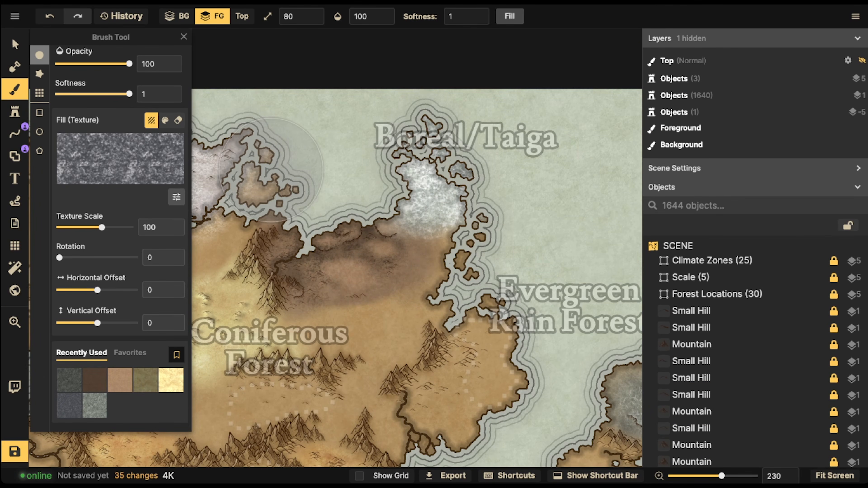
click(270, 169)
click(258, 168)
click(422, 166)
click(443, 160)
click(447, 143)
click(498, 179)
click(518, 182)
click(524, 184)
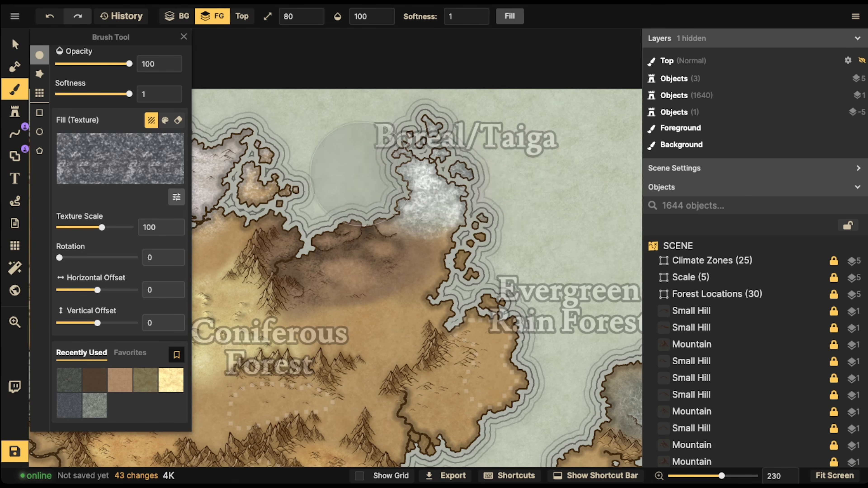
- Build up the Snow texture across the northwestern Boreal/Taiga area, from the coast to the white mountain region
scroll(344, 167, down, 2)
drag(345, 166, 523, 171)
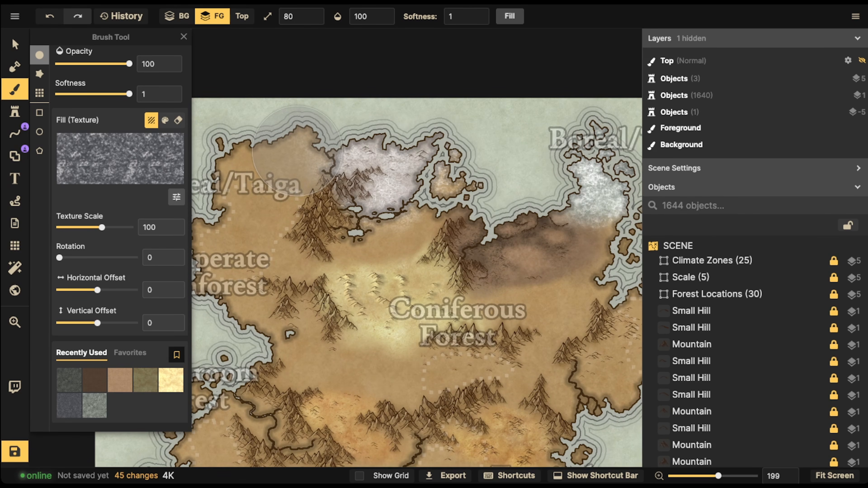
click(258, 157)
click(241, 163)
drag(241, 162, 296, 152)
click(273, 161)
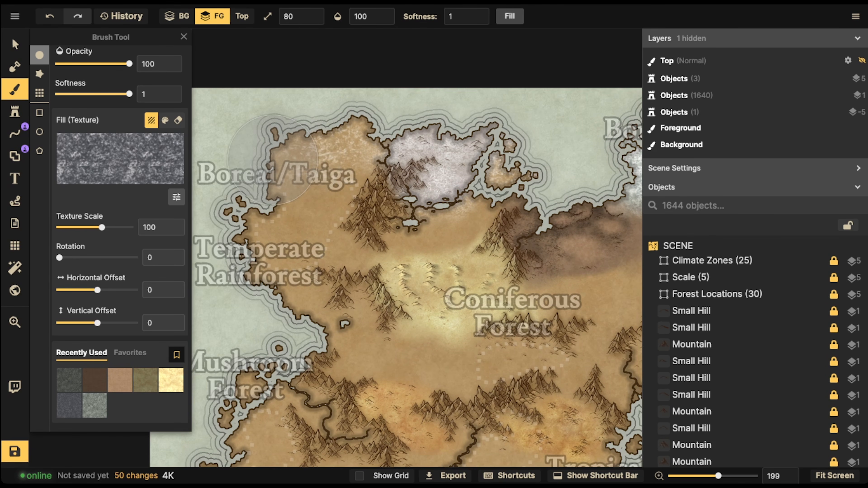
click(288, 162)
click(313, 162)
click(337, 161)
click(359, 162)
click(342, 161)
click(294, 161)
click(290, 154)
click(333, 147)
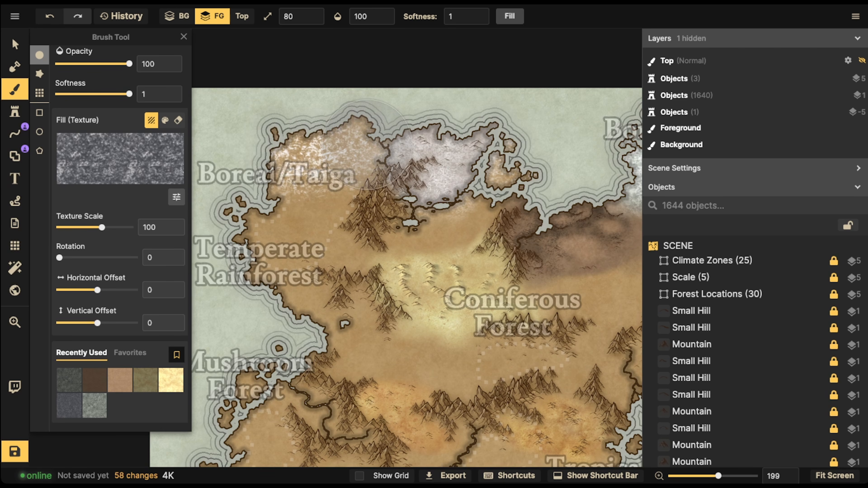
click(359, 146)
click(308, 144)
click(342, 143)
click(382, 151)
click(314, 154)
click(251, 149)
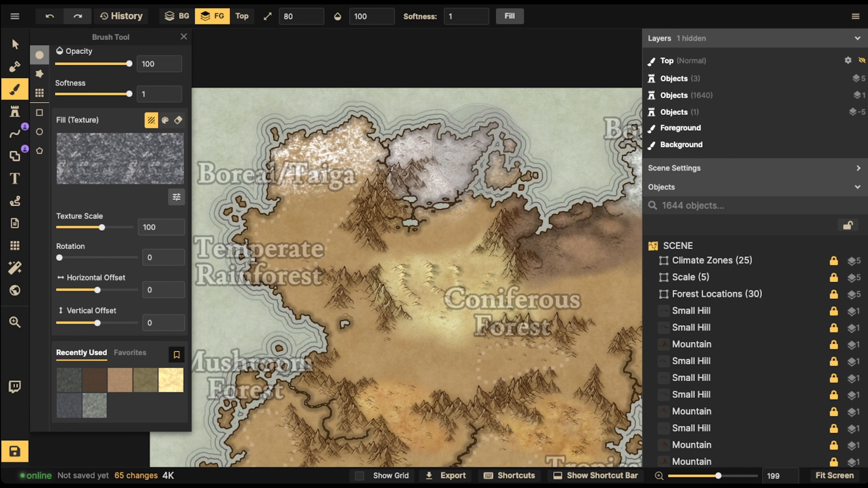
- Add more Snow texture to the north-central islands and touch up the snowy areas along the northern coast
click(513, 154)
click(495, 157)
drag(548, 149, 342, 153)
click(374, 171)
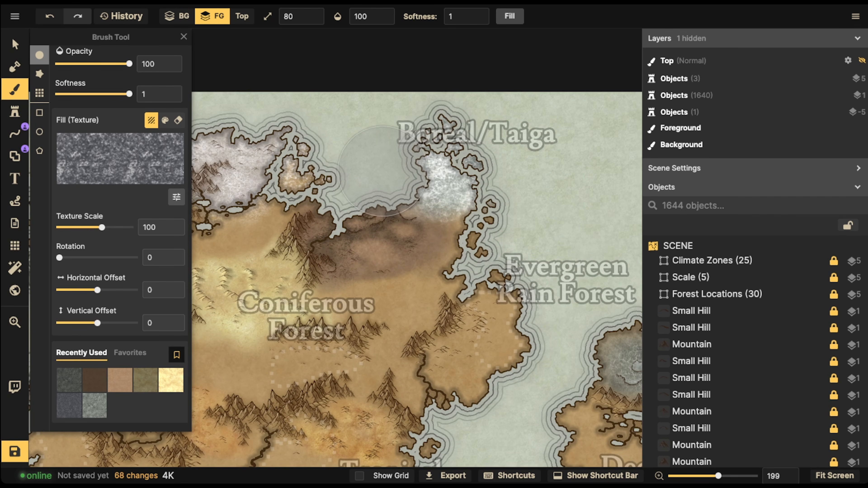
click(376, 169)
click(272, 184)
click(281, 184)
drag(287, 184, 380, 171)
drag(228, 164, 303, 150)
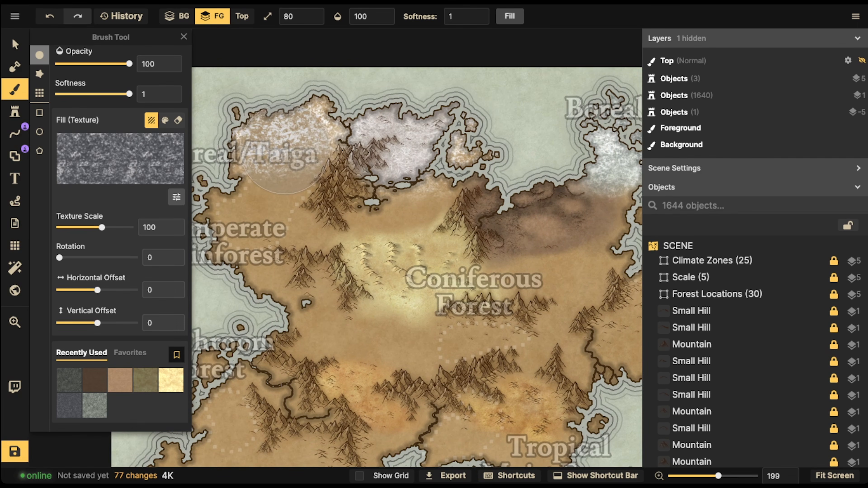
- Search the Parchment World stamp catalog for "tree" and choose the Pine Trees stamp for the northeastern Boreal/Taiga peninsula
scroll(306, 150, down, 3)
drag(569, 174, 357, 187)
scroll(358, 189, up, 5)
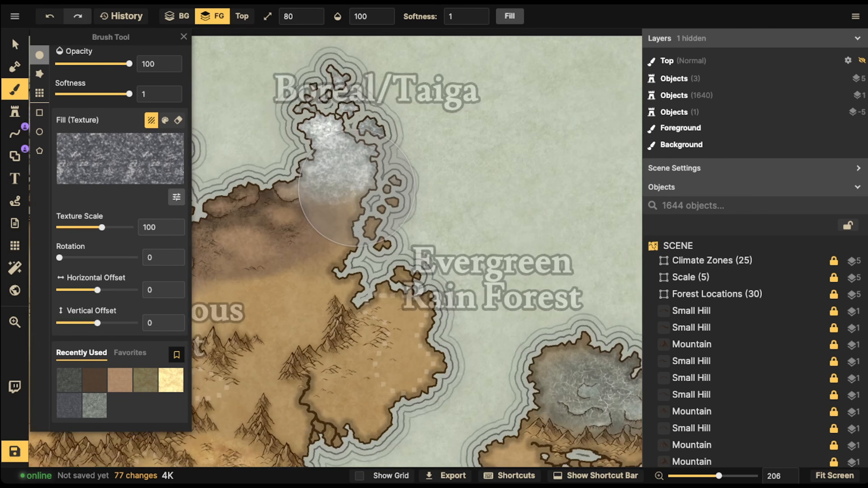
scroll(357, 188, up, 8)
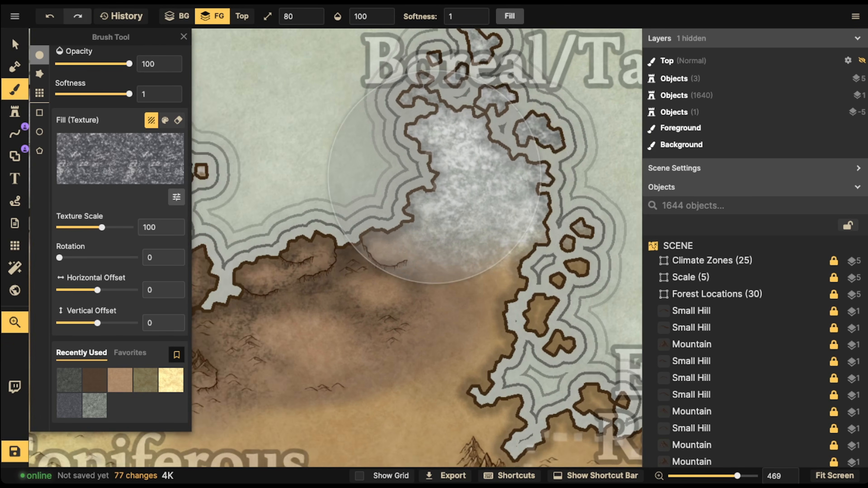
drag(434, 177, 366, 212)
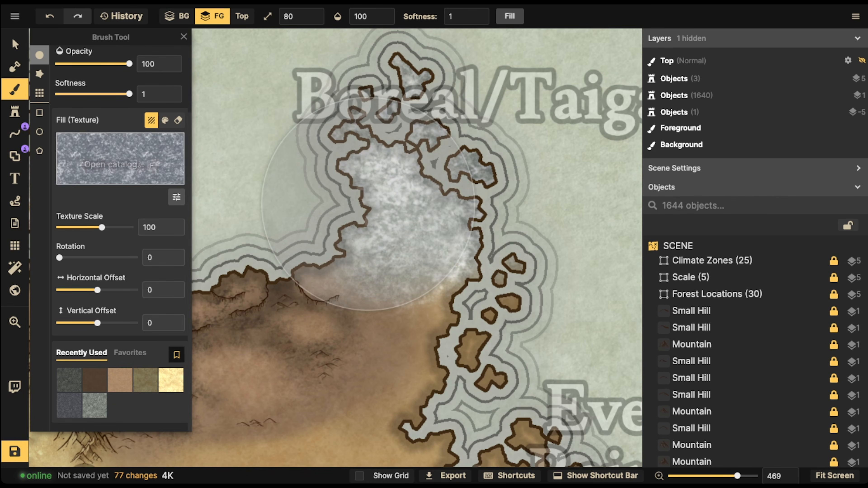
click(15, 111)
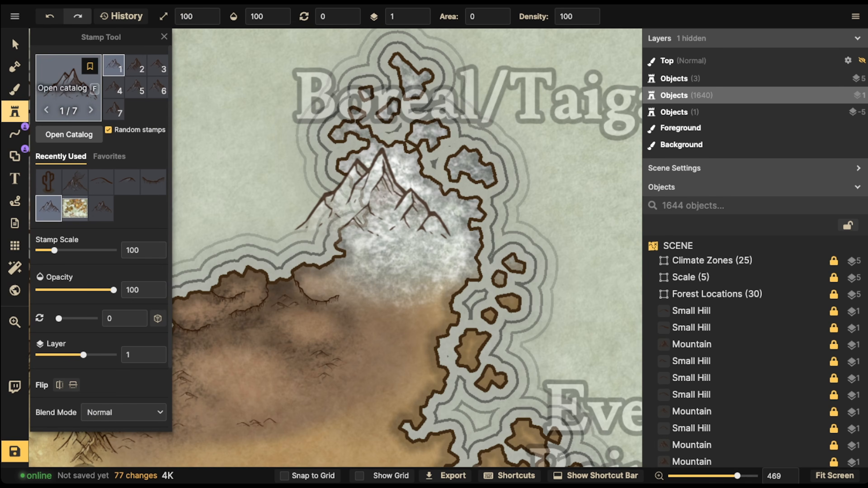
click(70, 88)
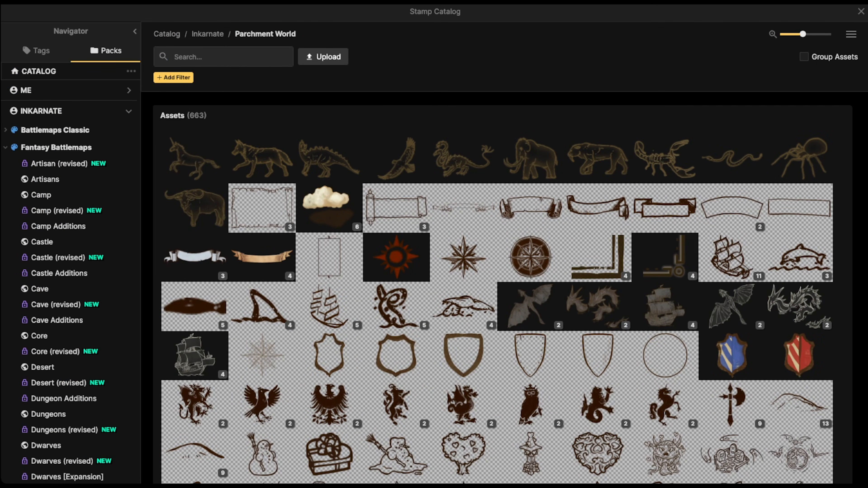
text(tree)
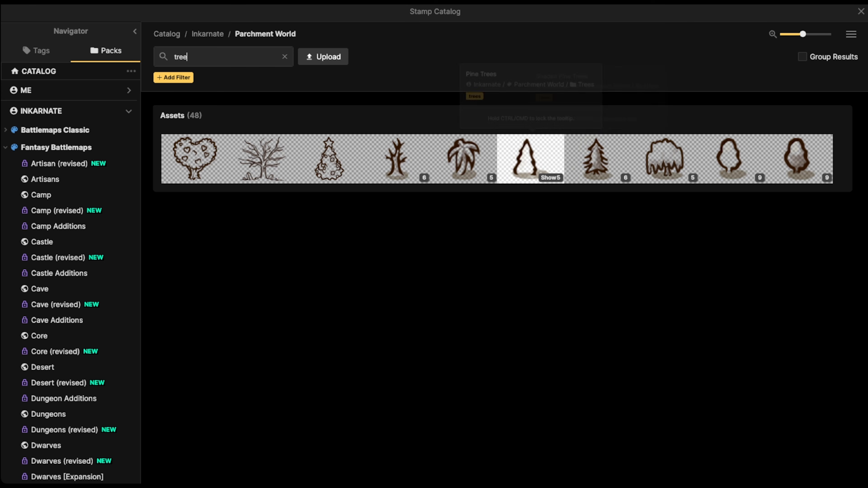
click(531, 159)
scroll(417, 233, up, 2)
scroll(373, 252, down, 5)
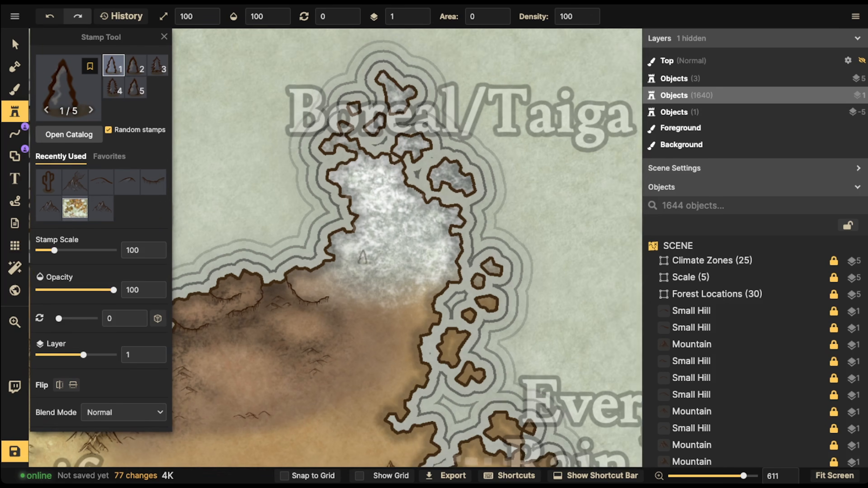
- Survey the northern forest areas, from the Coniferous Forest region across to the Boreal/Taiga peninsula in the northeast
scroll(375, 252, left, 8)
scroll(375, 252, down, 4)
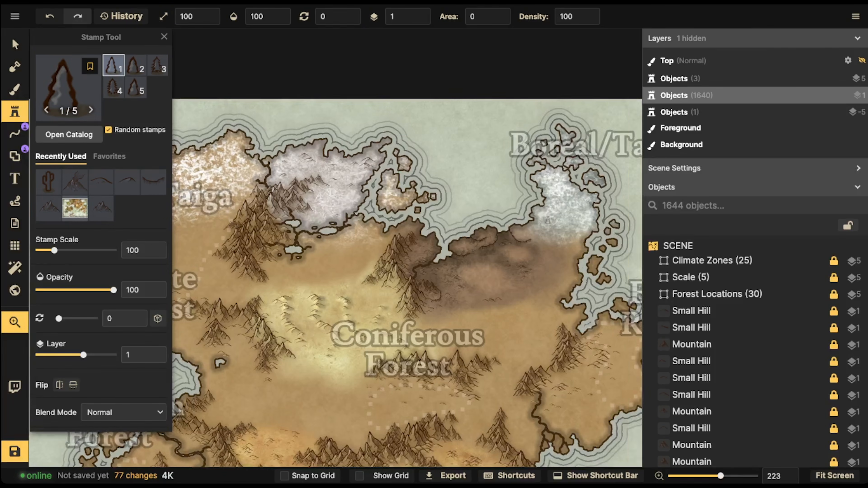
scroll(375, 252, left, 2)
scroll(368, 264, up, 6)
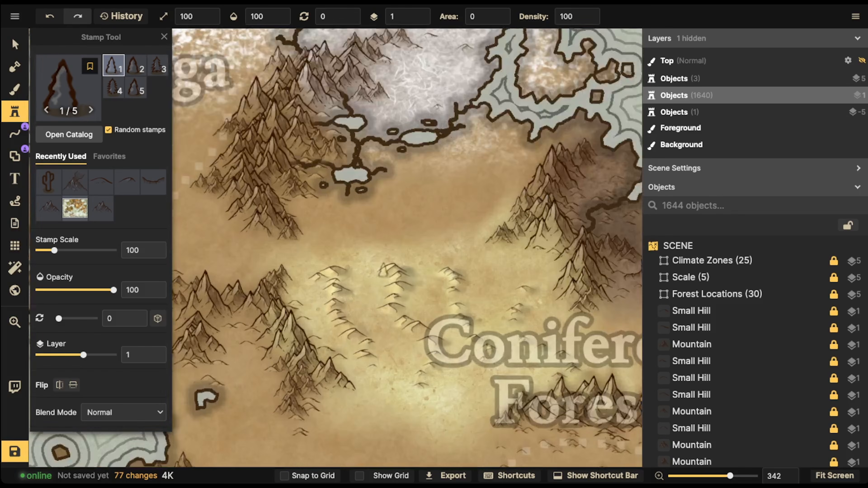
scroll(407, 225, down, 6)
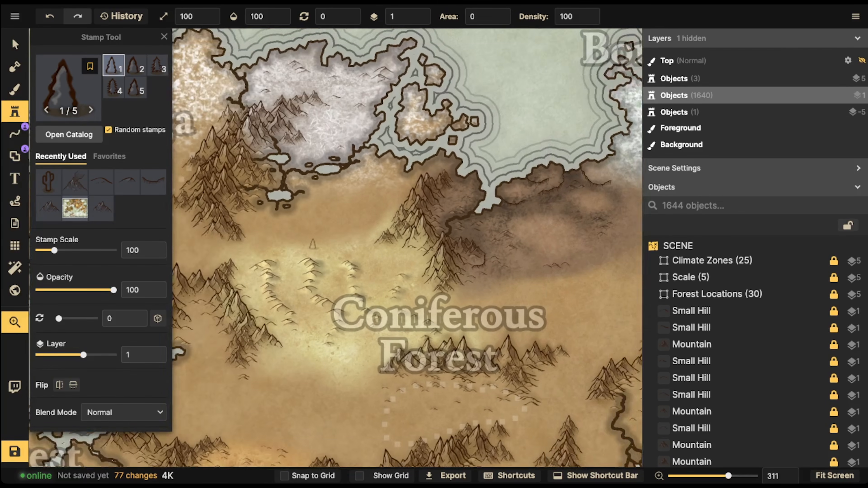
scroll(335, 241, down, 4)
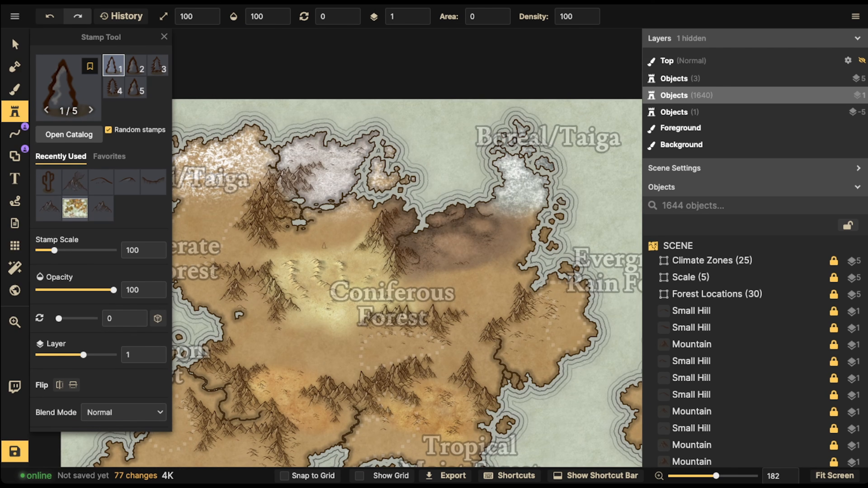
scroll(327, 242, up, 3)
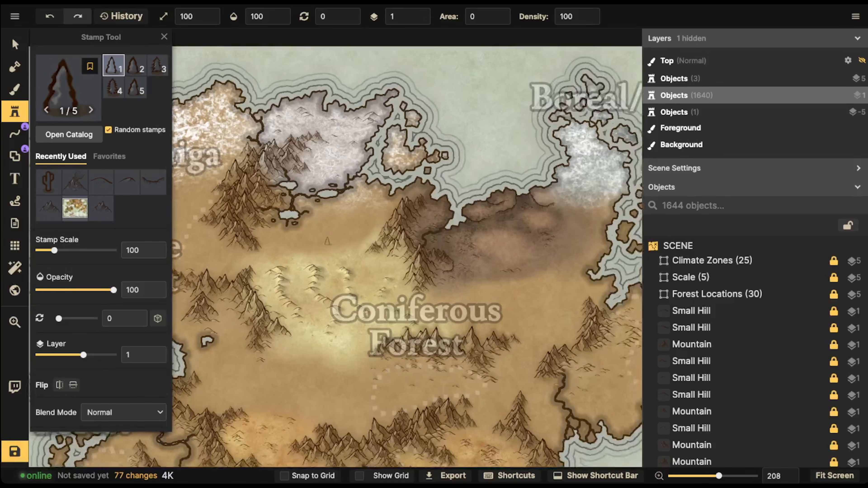
scroll(328, 242, down, 2)
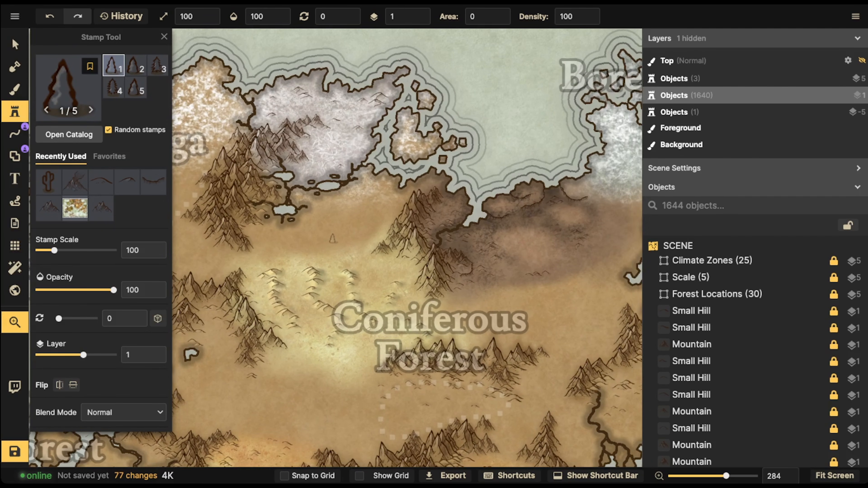
scroll(339, 237, down, 2)
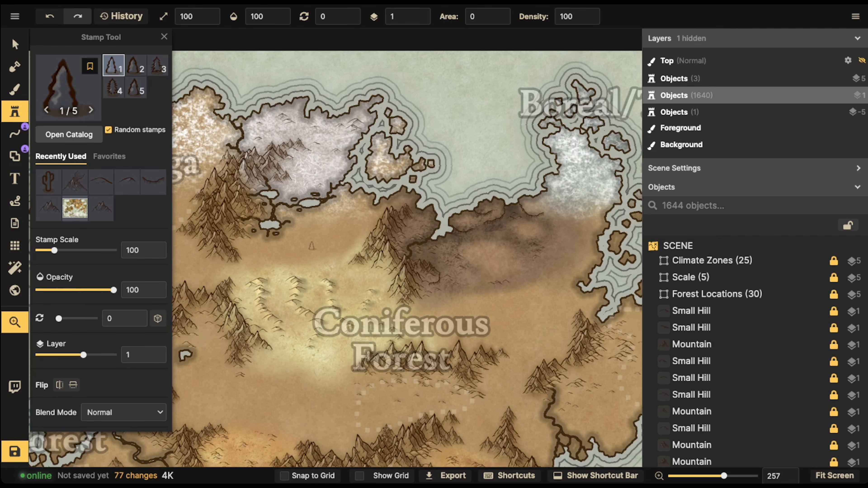
drag(268, 266, 322, 264)
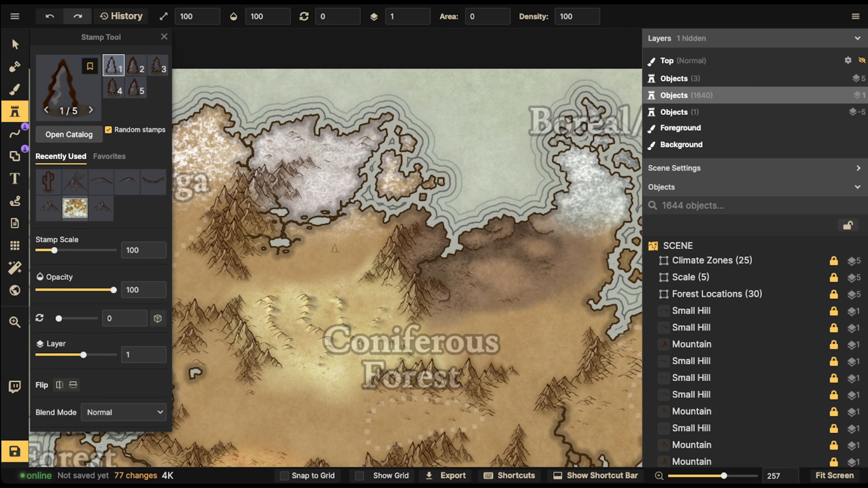
drag(473, 218, 336, 239)
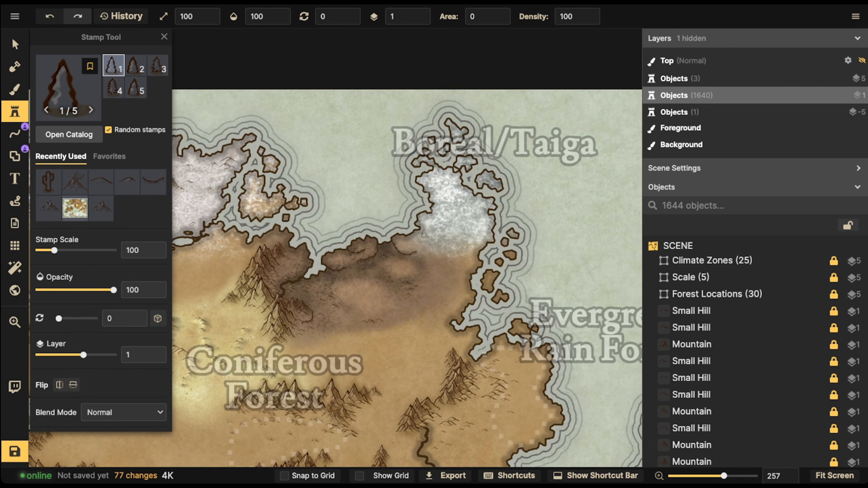
- Stamp a band of pine trees at scale 100 across the southern part of the snowy northeastern peninsula
scroll(433, 230, up, 3)
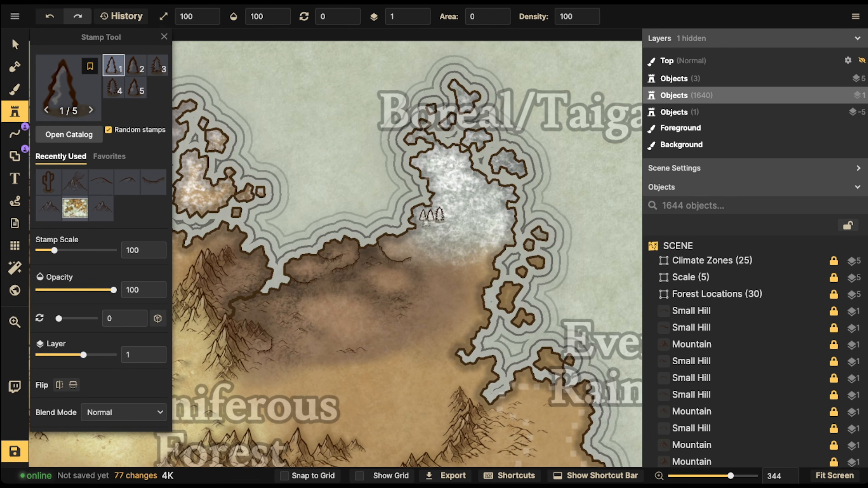
click(428, 221)
drag(433, 231, 448, 228)
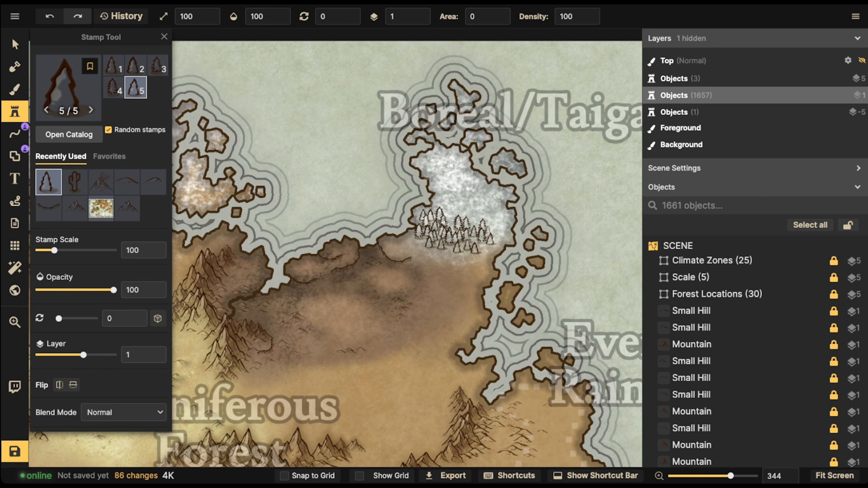
click(504, 216)
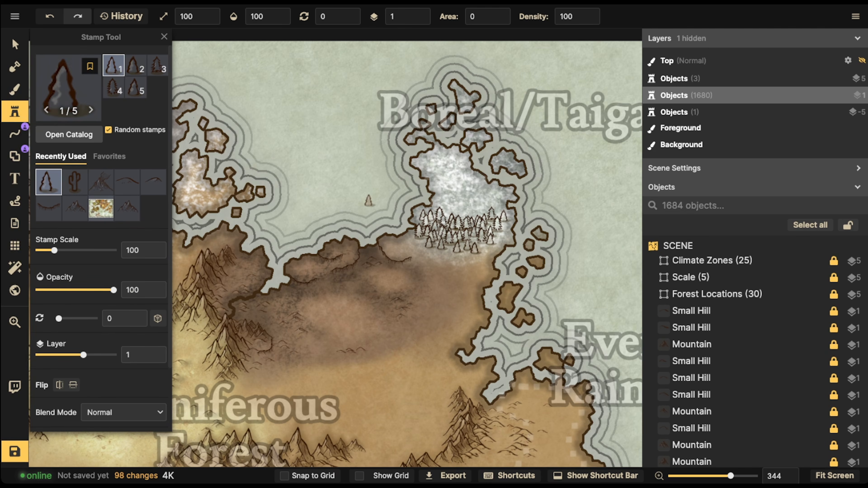
- Select all the pine trees just placed on the northeastern peninsula and reduce their stamp scale to 50
click(14, 45)
scroll(236, 177, down, 3)
key(space)
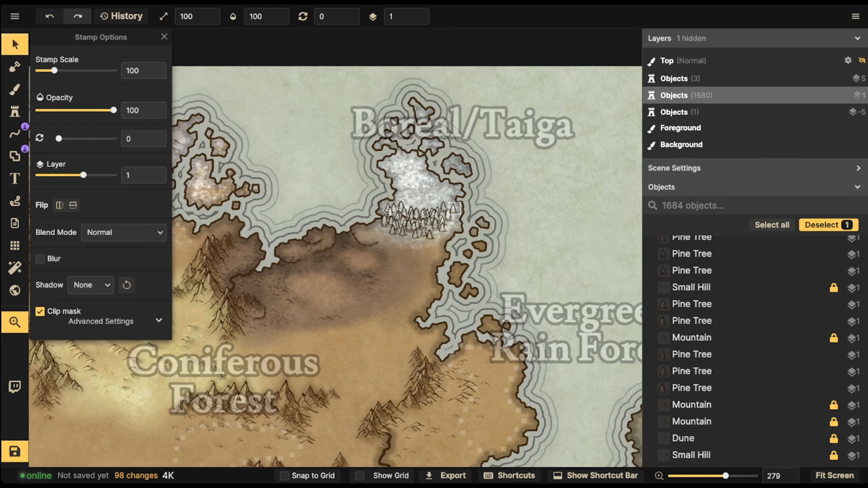
drag(393, 221, 546, 248)
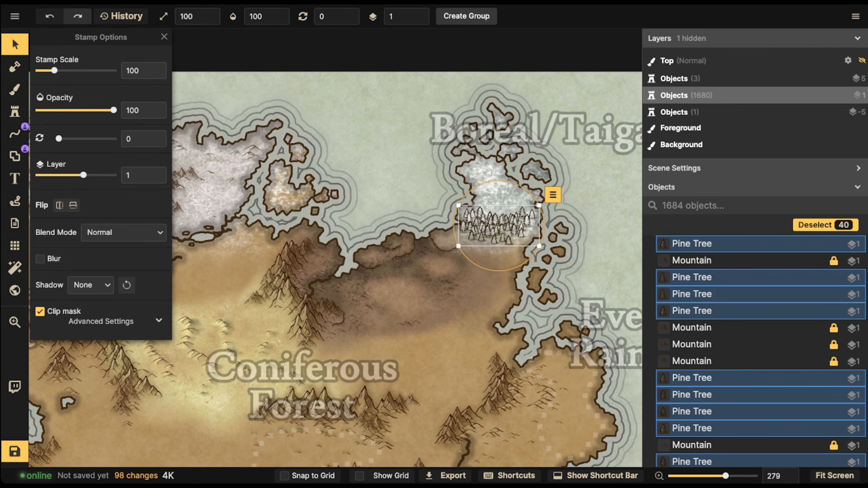
key([)
key([)
key([)
key([)
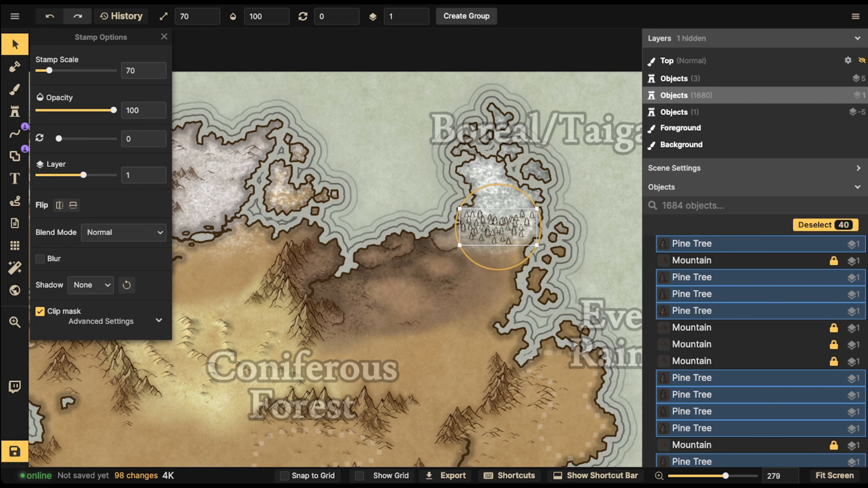
scroll(490, 233, up, 5)
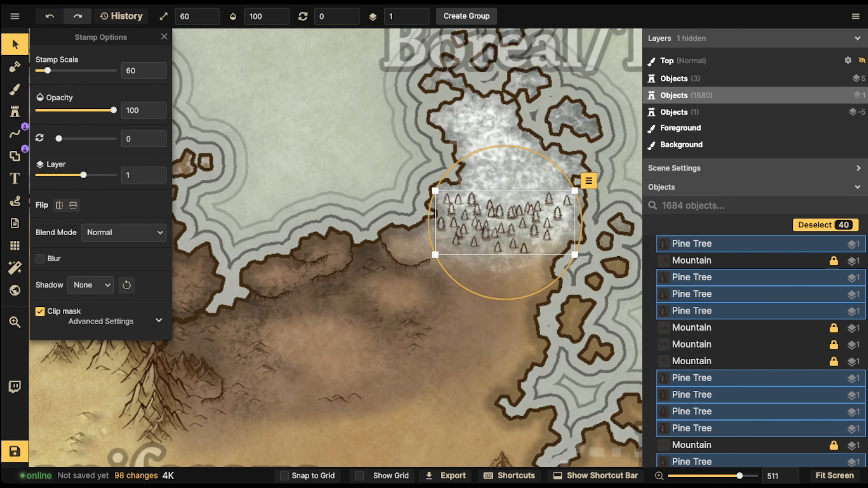
drag(490, 234, 561, 210)
drag(490, 219, 561, 220)
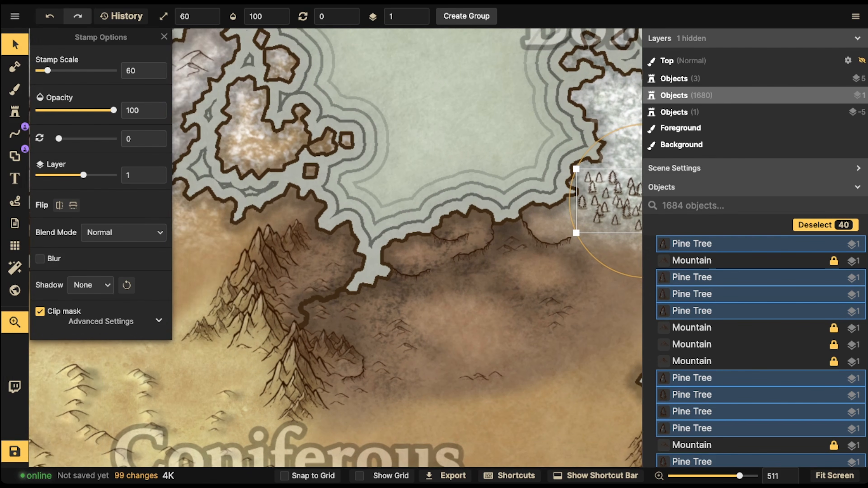
drag(595, 178, 461, 245)
drag(598, 226, 517, 239)
key([)
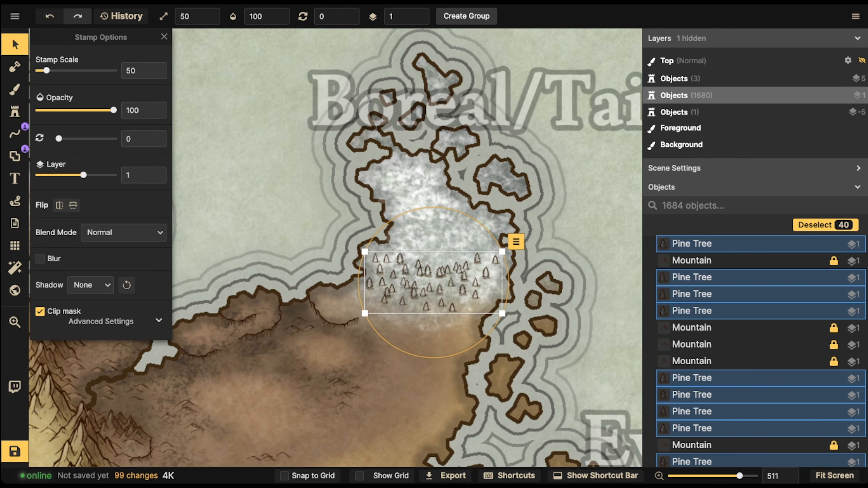
drag(383, 282, 391, 277)
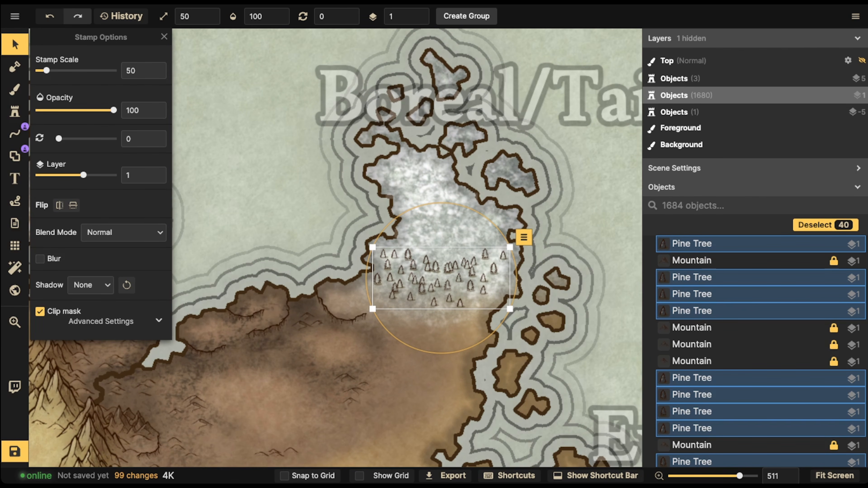
- Fill in the western end of the peninsula's tree band with more pine tree stamps at scale 50
click(14, 112)
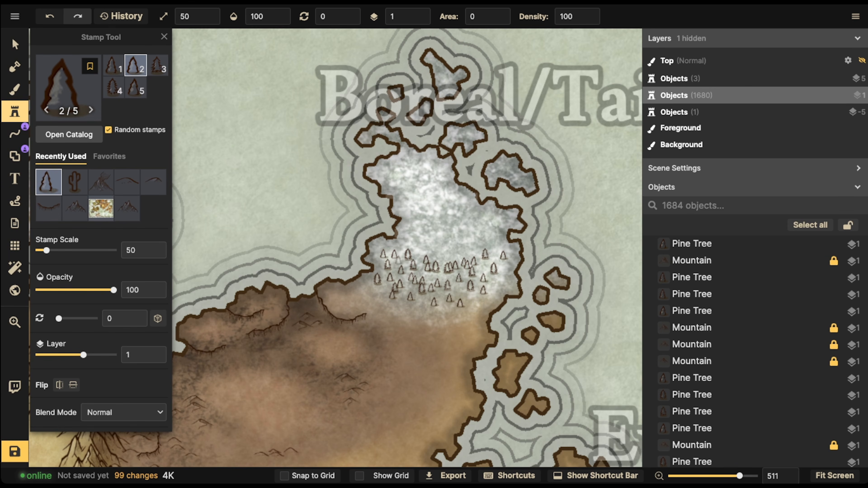
click(398, 261)
click(405, 262)
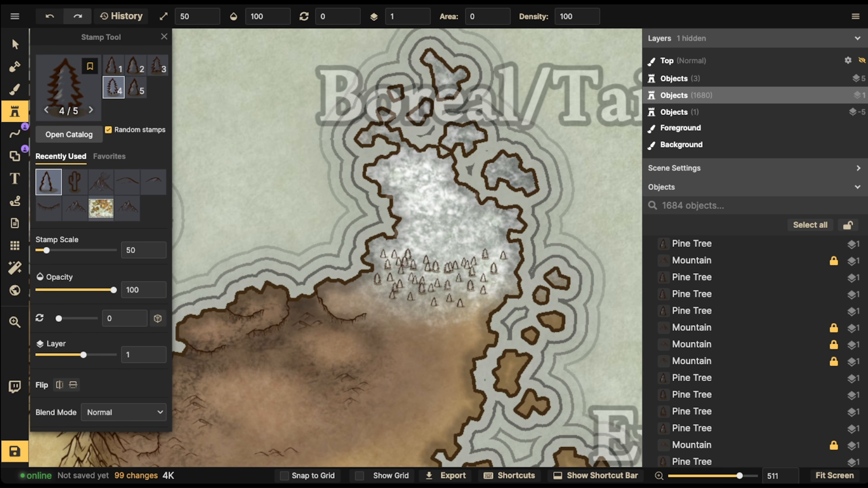
click(400, 268)
click(396, 269)
click(392, 271)
click(412, 272)
click(406, 273)
click(401, 275)
click(387, 273)
click(381, 274)
click(387, 264)
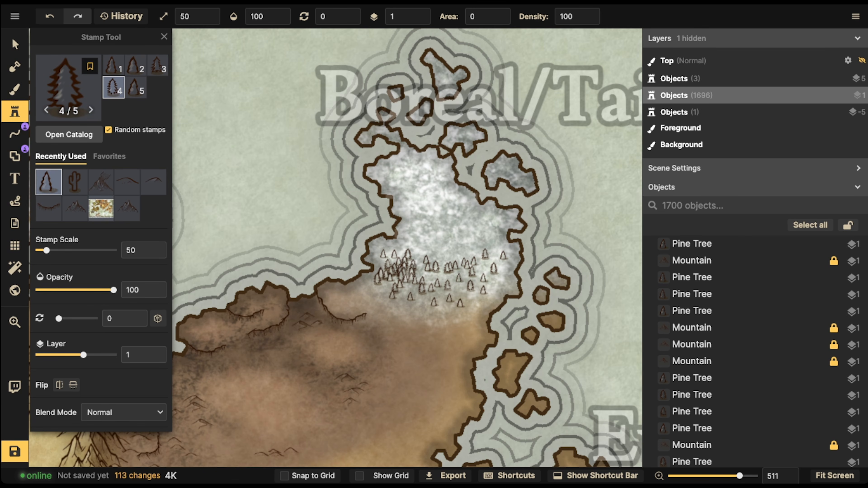
click(376, 256)
click(388, 249)
- Thicken the middle of the peninsula's tree band with additional pine trees, down to its southern edge
click(437, 272)
click(428, 272)
click(421, 266)
click(442, 273)
click(438, 265)
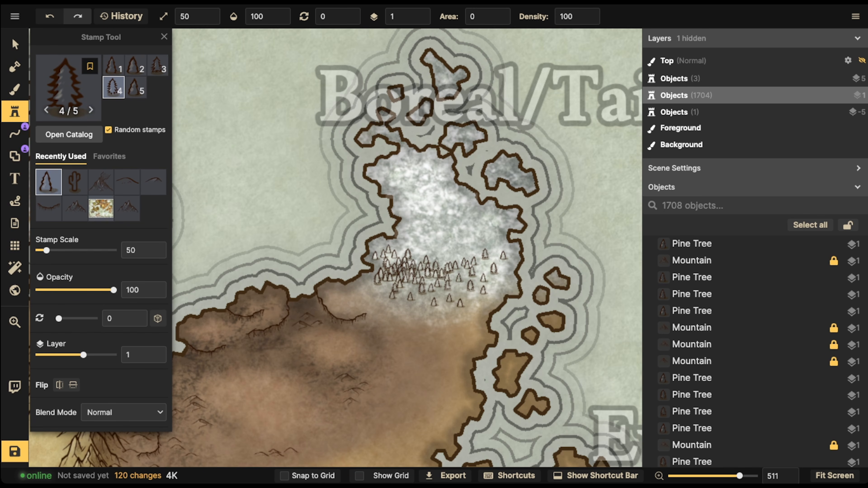
click(433, 257)
click(447, 259)
click(435, 286)
click(415, 287)
click(428, 294)
click(406, 290)
click(441, 292)
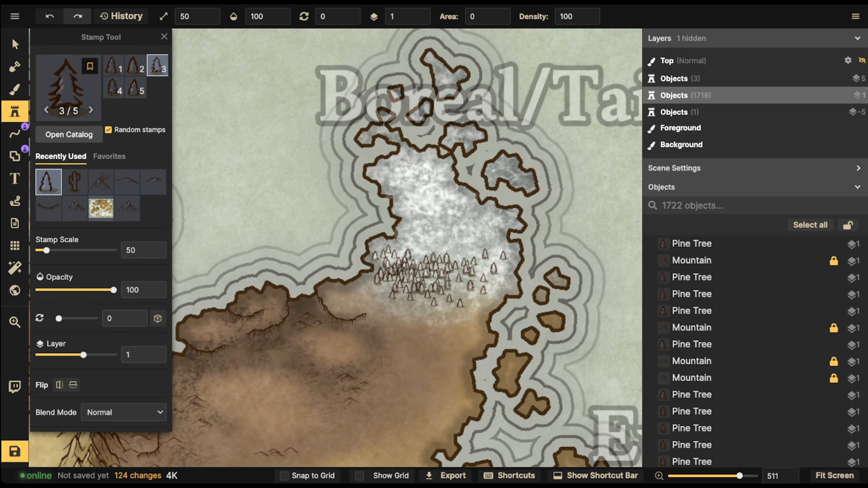
- Add pine trees to the east-central part of the band, extending it slightly northward
click(453, 278)
click(463, 284)
click(478, 283)
click(465, 254)
click(462, 251)
click(469, 249)
click(472, 244)
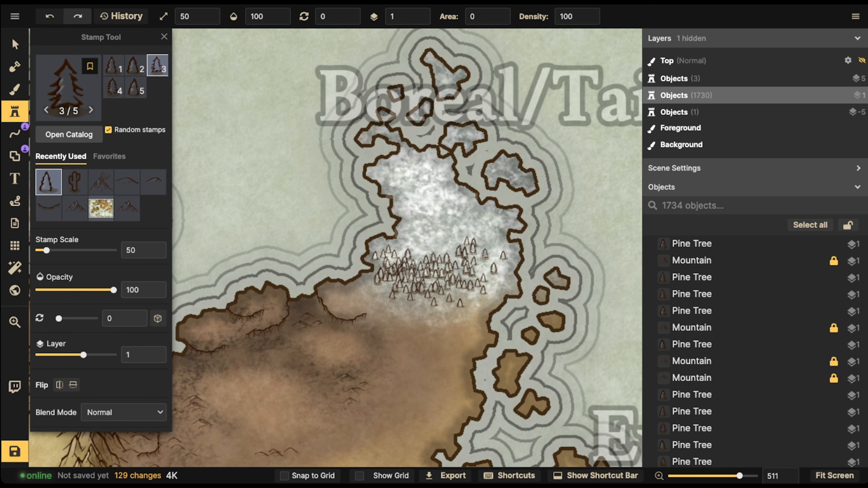
- Fill the eastern end of the tree band with pine trees along the coast and add strays north of its middle
click(487, 254)
click(484, 256)
click(486, 260)
click(485, 257)
click(488, 249)
click(494, 238)
click(491, 236)
click(483, 236)
click(501, 267)
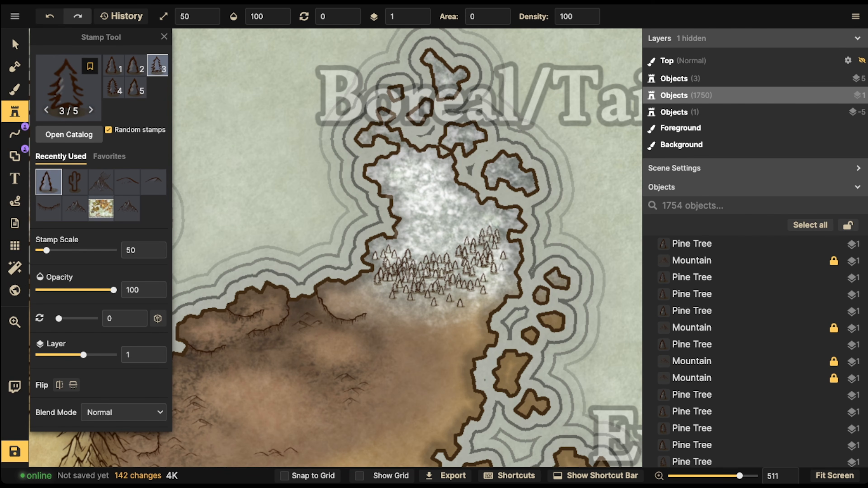
click(487, 277)
click(496, 278)
click(490, 284)
click(453, 251)
click(445, 239)
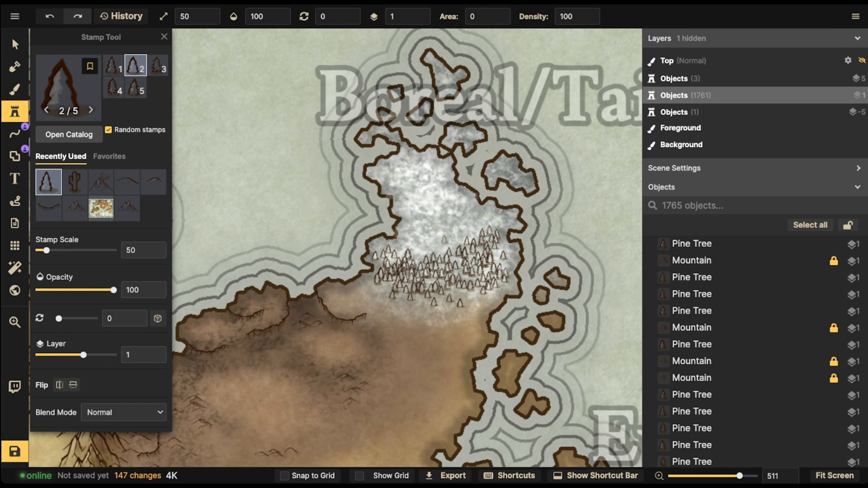
- Stamp a small dense cluster of pine trees in the snow just north of the band's western half
click(424, 229)
click(428, 228)
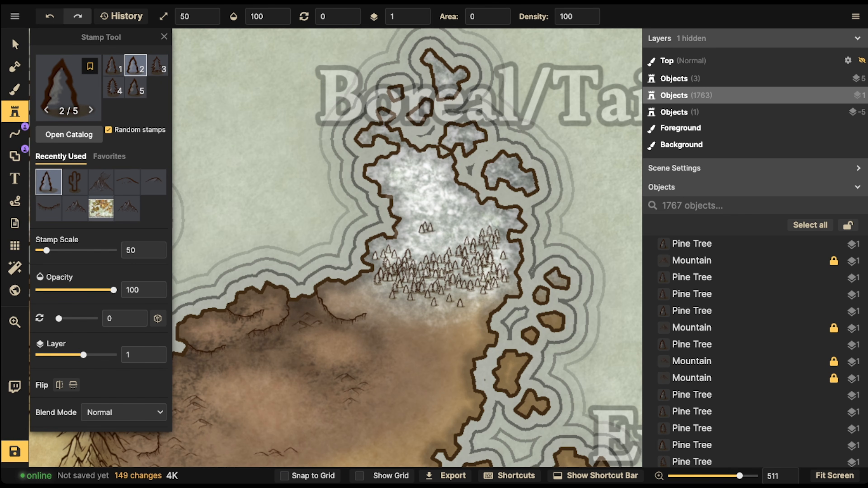
click(430, 229)
click(434, 229)
click(427, 233)
click(418, 233)
click(413, 231)
click(412, 233)
click(424, 236)
click(429, 233)
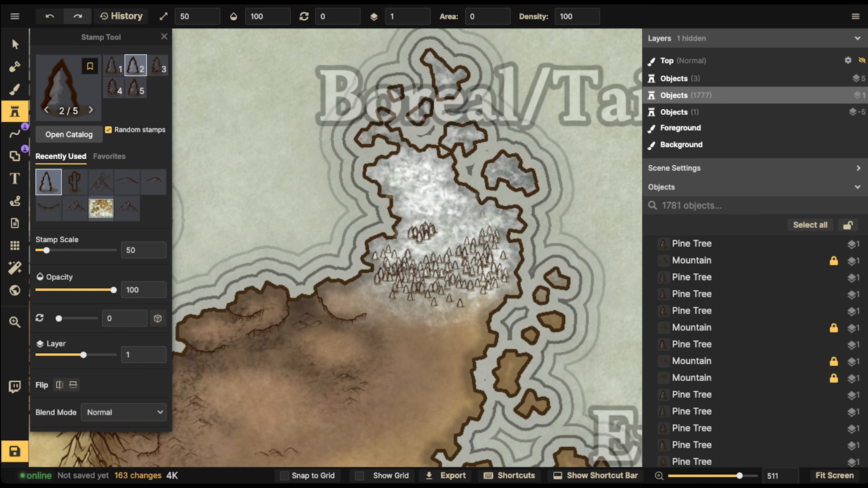
- Stamp a small cluster of pine trees in the snow near the peninsula's eastern coast, north of the main band
click(459, 219)
click(462, 215)
click(468, 210)
click(472, 210)
click(478, 212)
click(474, 219)
- Stamp another pine tree cluster in the centre of the snowfield, just northwest of the eastern coast cluster
click(438, 199)
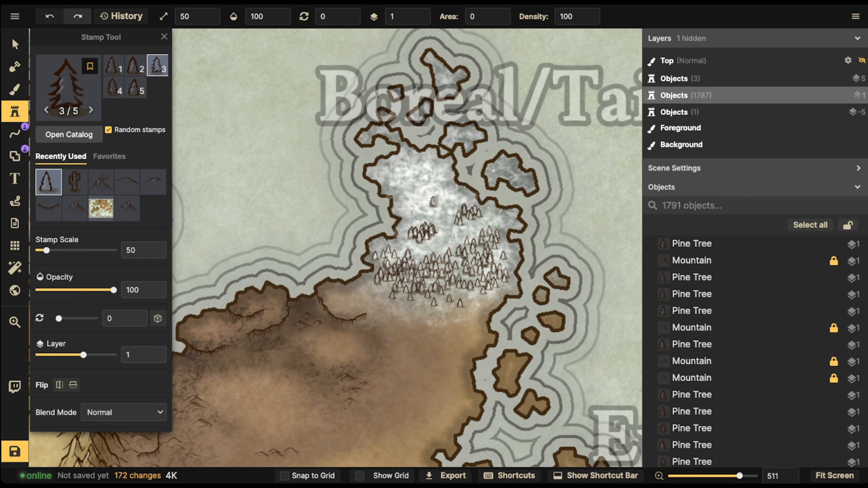
click(435, 202)
click(443, 202)
click(446, 203)
click(450, 205)
click(433, 209)
click(429, 209)
click(437, 208)
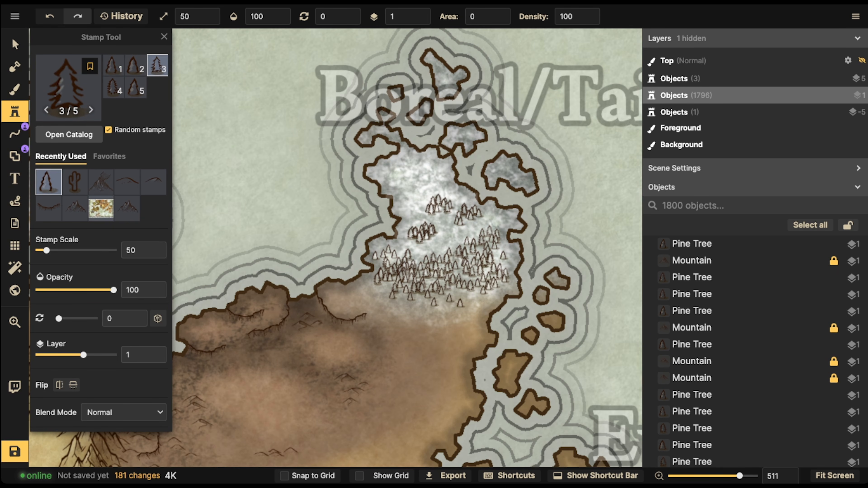
- Place a small pine group in the northwestern snowfield and scatter single trees toward the peninsula's northern tip
click(409, 191)
click(413, 188)
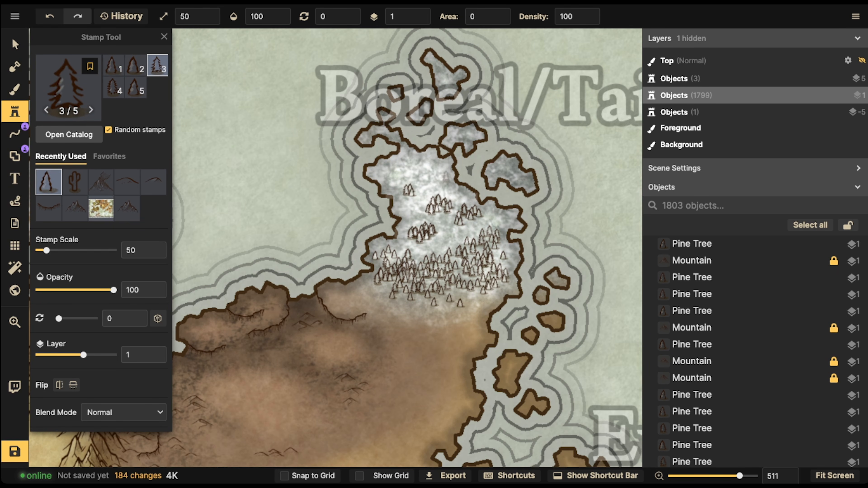
click(446, 177)
click(420, 157)
click(389, 161)
click(410, 147)
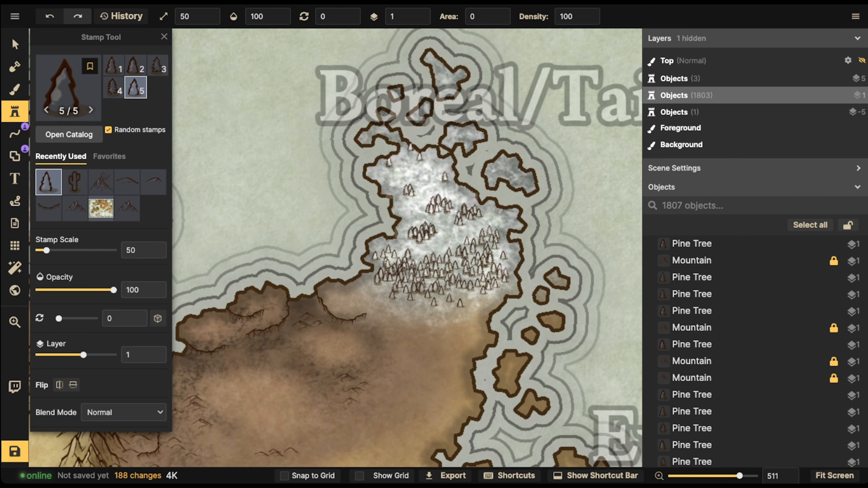
- Add pine trees to the two snowy islands just off the northern tip and scatter more single trees across the northern snowfield
click(370, 130)
click(384, 128)
click(420, 170)
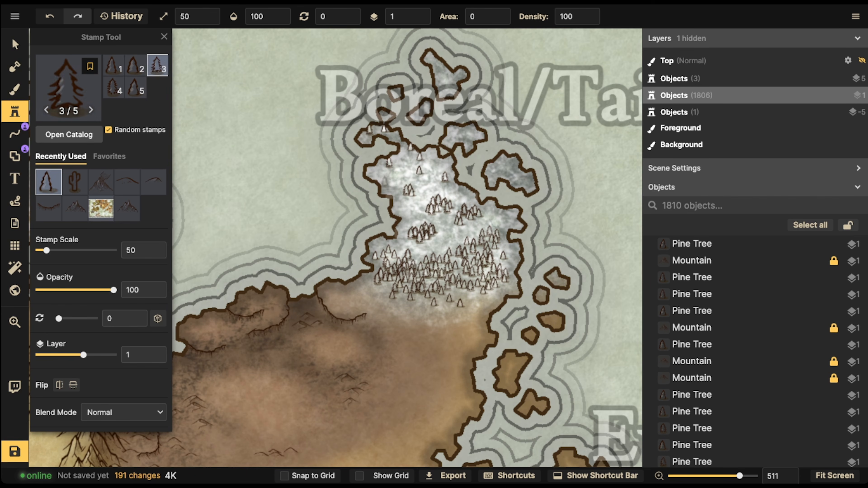
click(444, 165)
click(384, 182)
click(458, 131)
click(472, 131)
click(471, 140)
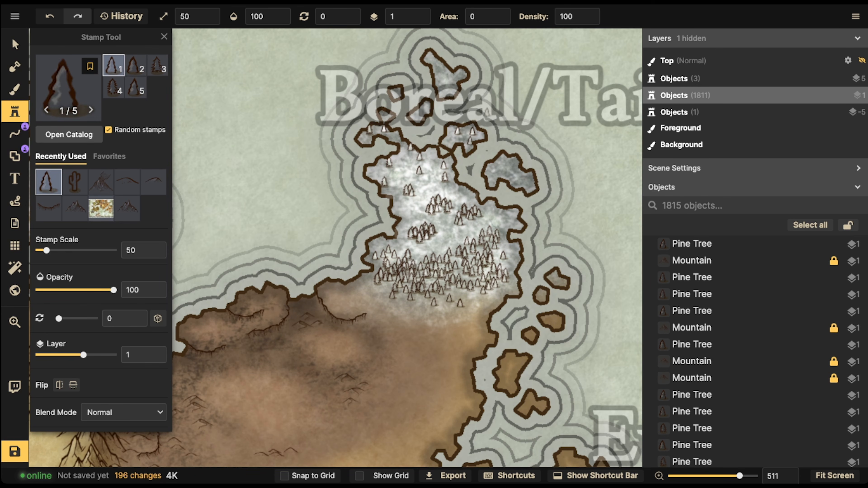
- Stamp a pine tree on the northernmost island and fill in the main forest band with a few more pines
click(447, 79)
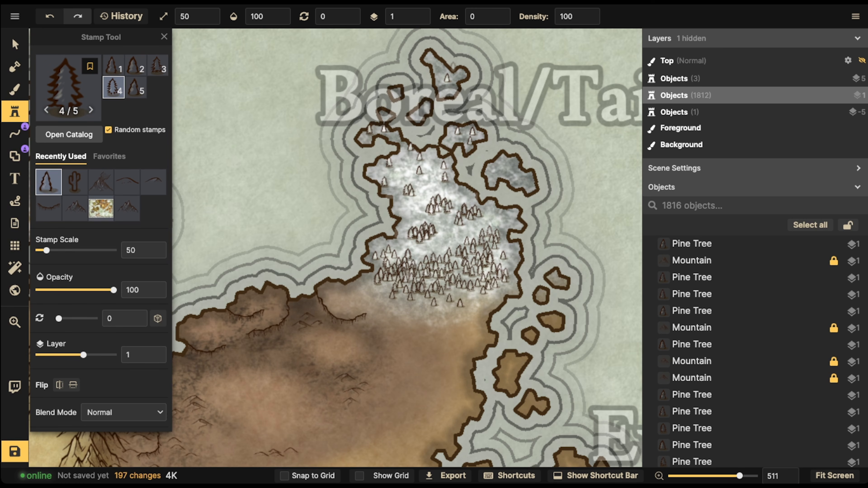
click(449, 242)
click(459, 243)
click(455, 249)
click(457, 258)
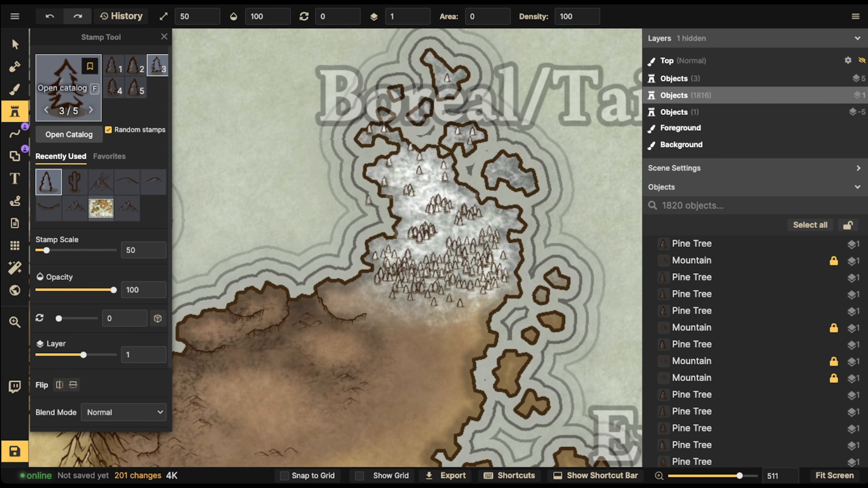
click(69, 87)
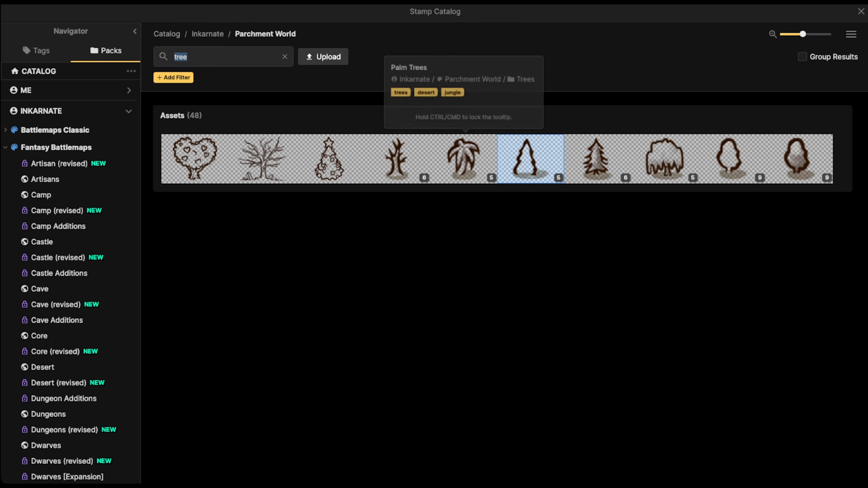
key(BackSpace)
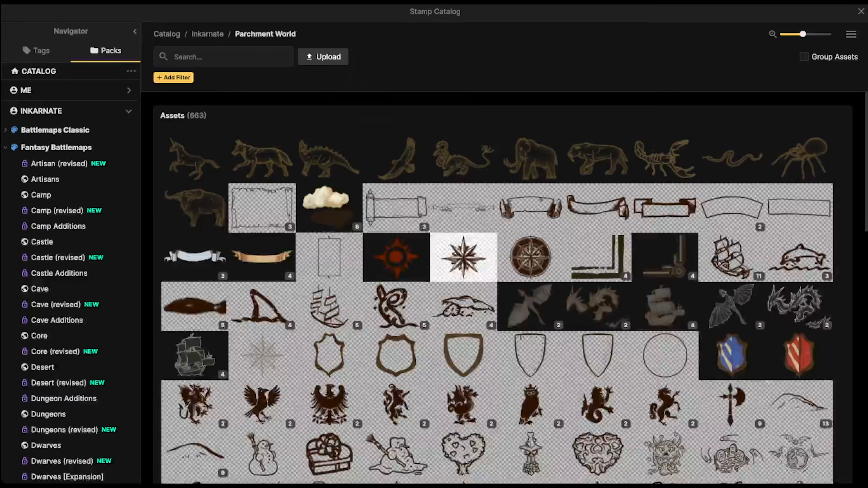
key(Escape)
key(space)
drag(427, 246, 385, 249)
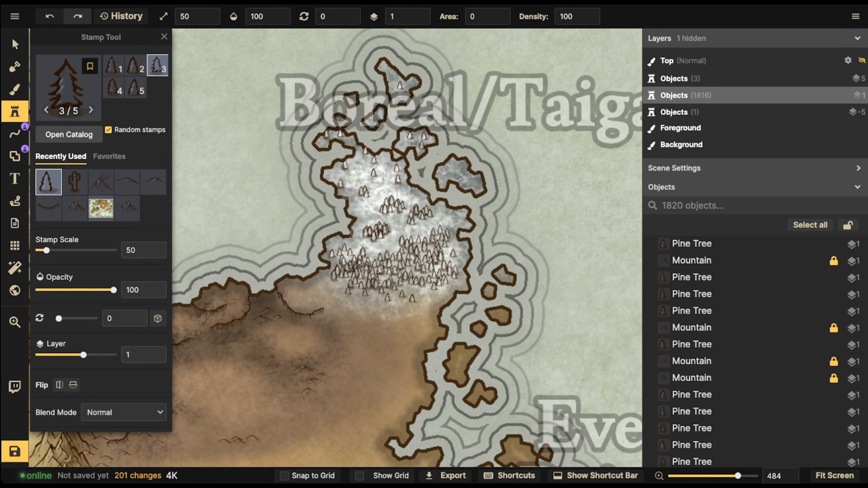
scroll(375, 227, up, 5)
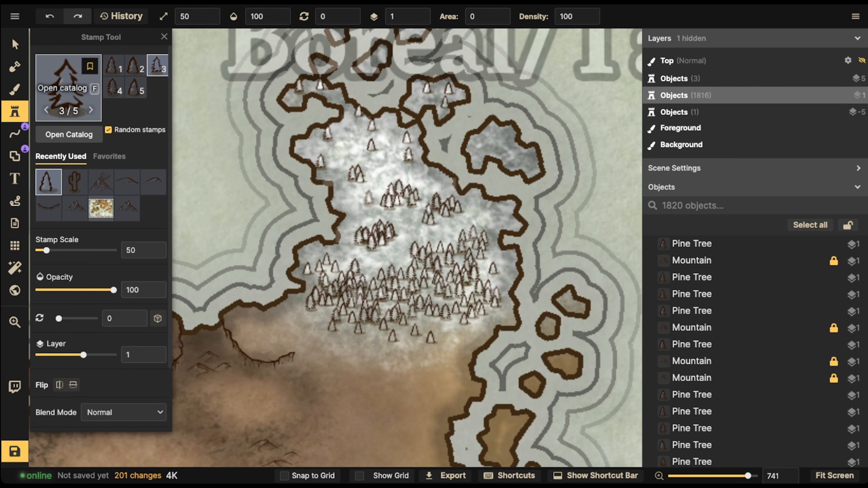
- Find the Shaded Pine Trees stamp by searching the catalog for "tree" and add two to the western cluster above the main band
click(69, 88)
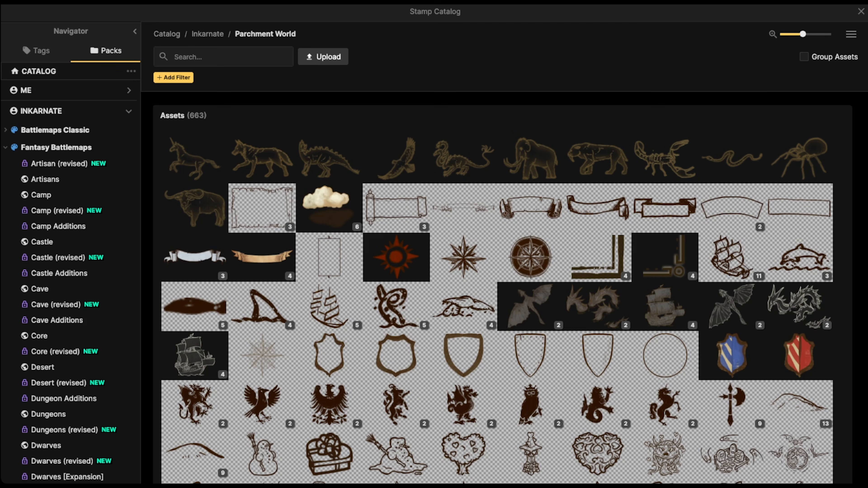
click(191, 57)
text(tree)
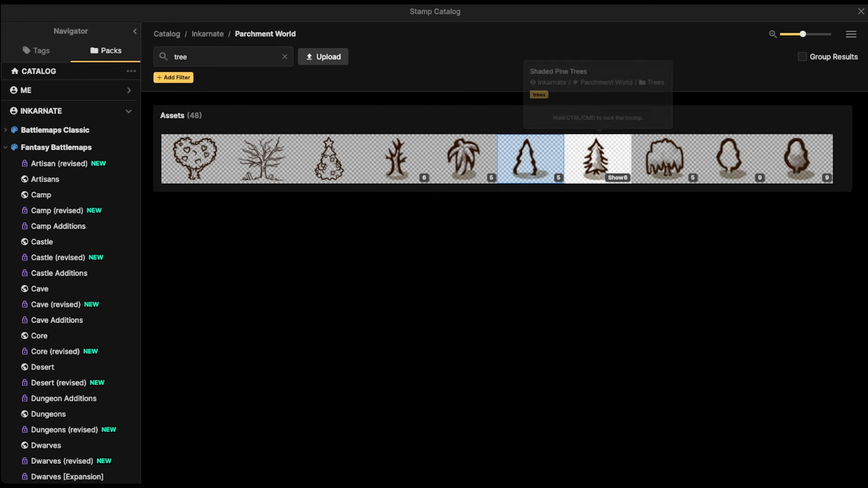
click(596, 158)
scroll(397, 191, up, 2)
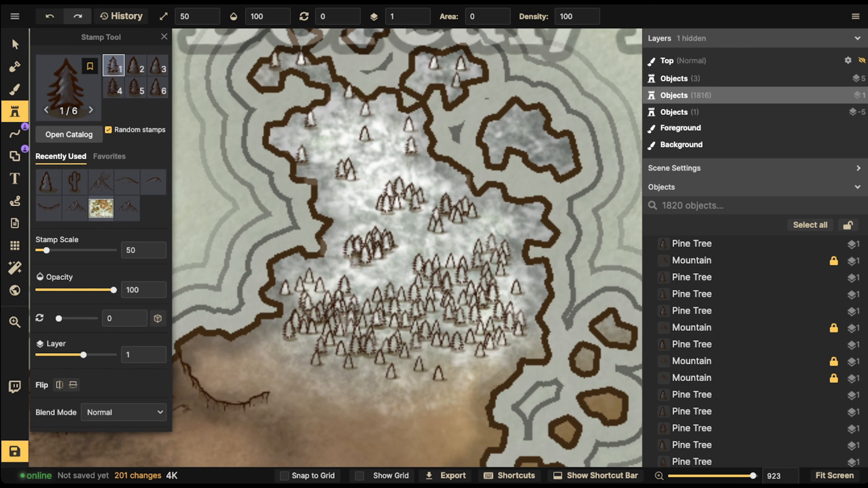
click(356, 258)
click(390, 260)
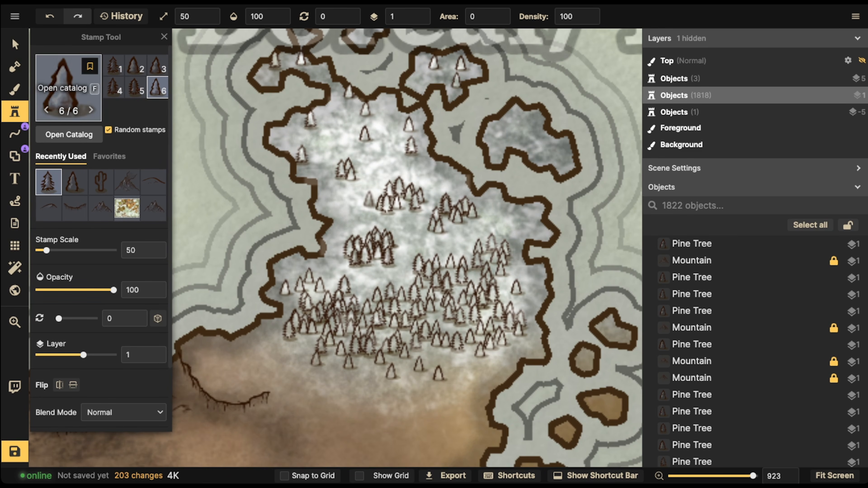
- Switch back to the unshaded pine tree stamp and add one tree beside the western cluster and three to the eastern cluster
click(66, 85)
click(530, 158)
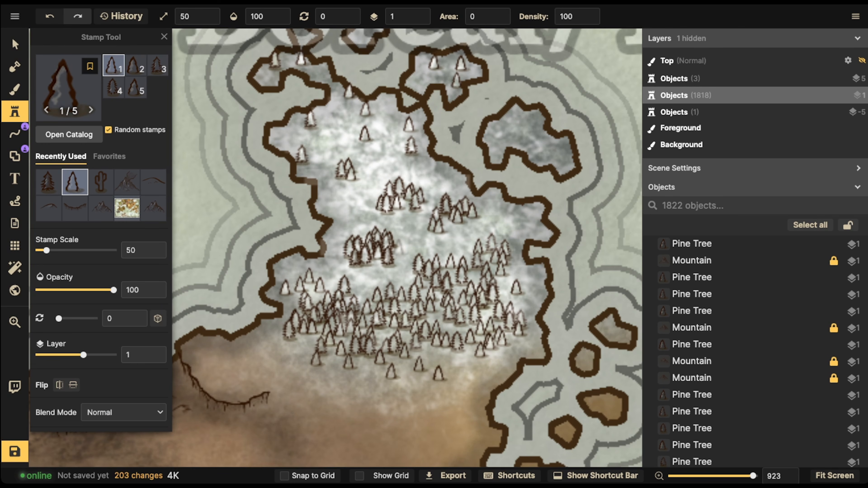
click(400, 249)
click(460, 229)
click(461, 228)
click(463, 227)
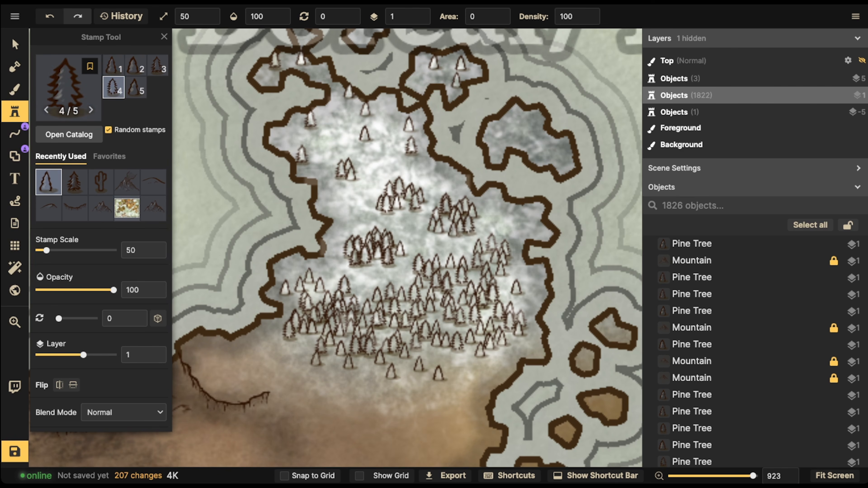
- Reduce the stamp scale to 30 and place four small pines below and west of the western cluster
key(space)
drag(405, 263, 384, 287)
key(bracketleft)
key(bracketleft)
key(space)
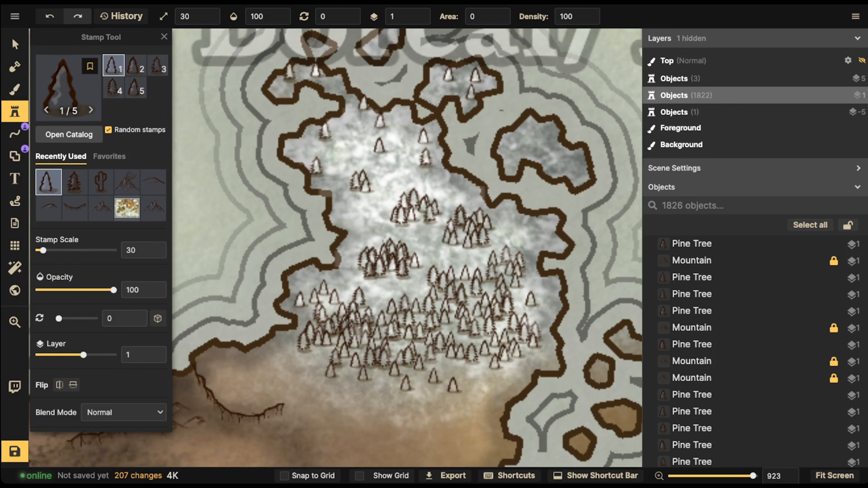
scroll(384, 287, up, 1)
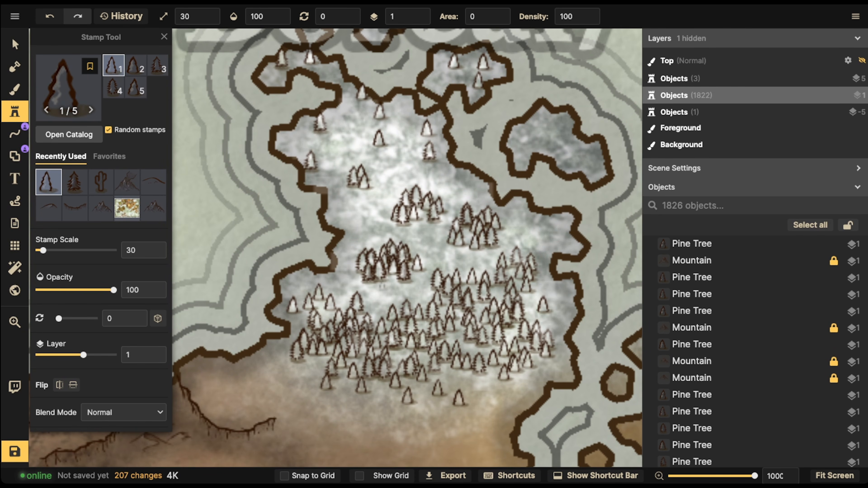
click(383, 289)
click(394, 288)
click(342, 266)
click(338, 278)
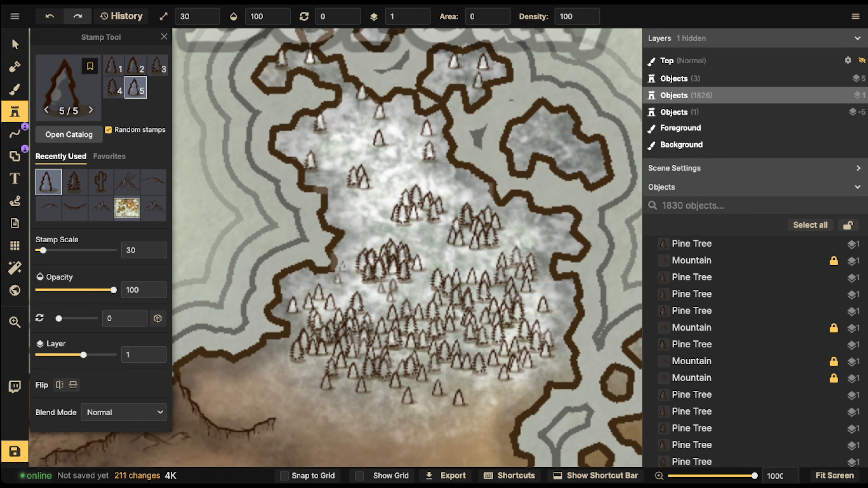
- Scatter small pines around the eastern and central clusters and across the northern snowfield
click(511, 221)
click(537, 220)
click(425, 222)
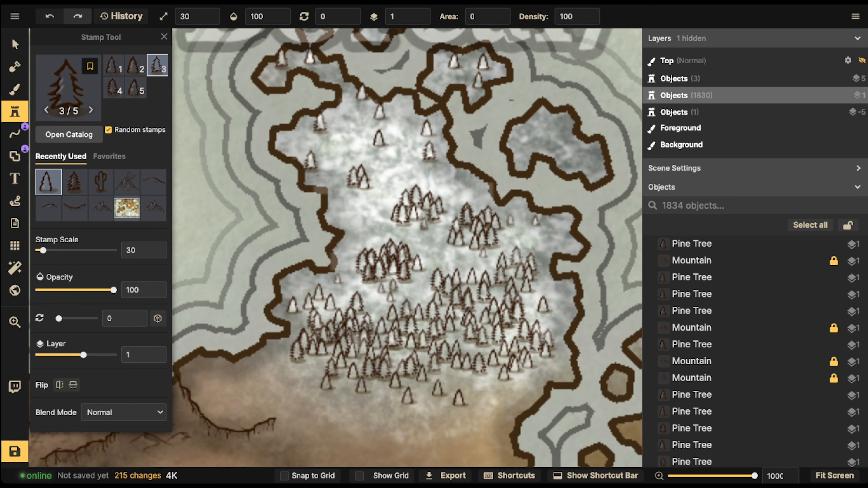
click(393, 189)
click(387, 206)
click(406, 163)
click(360, 117)
click(343, 146)
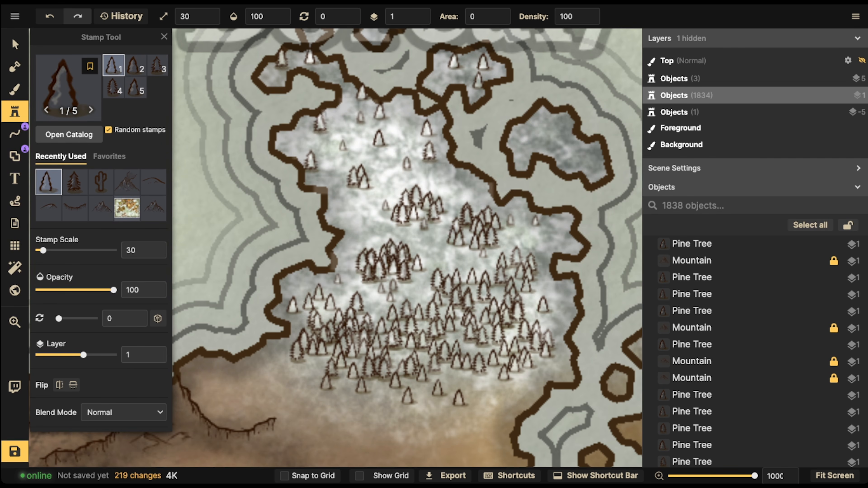
- Add small pines at the snowfield's northwestern edge and on the adjacent northwestern island, plus one just above the main band
click(291, 141)
click(269, 74)
click(330, 65)
click(373, 299)
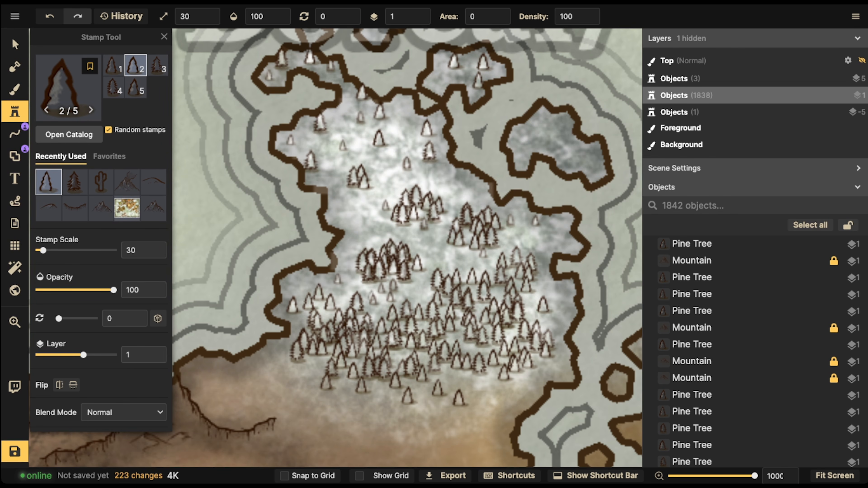
- Scatter small pines along the southwestern and southern fringe of the main forest band
click(279, 348)
click(314, 364)
click(295, 371)
click(314, 374)
click(308, 381)
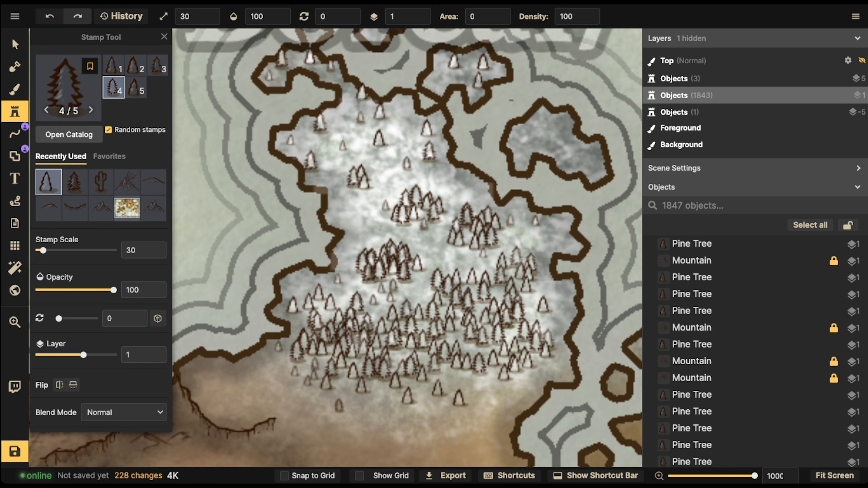
click(339, 406)
click(377, 389)
click(389, 396)
click(368, 400)
- Scatter small pines along the southeastern fringe of the main forest band, out to the eastern coast
click(467, 380)
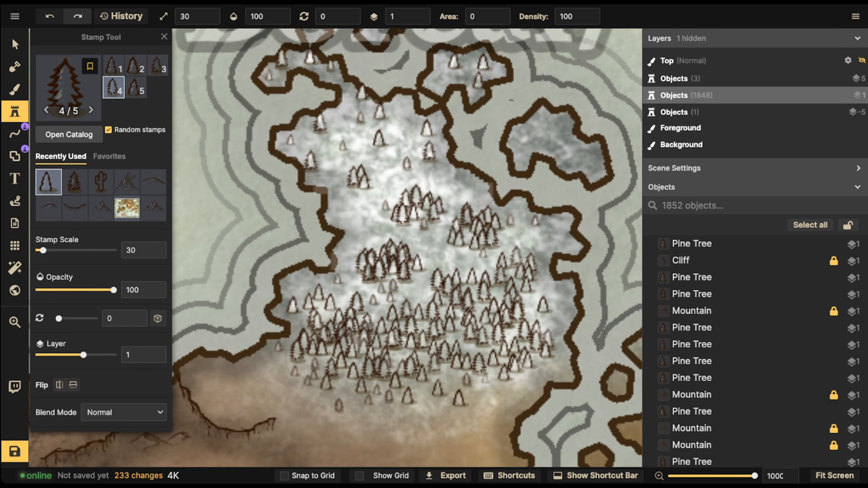
click(475, 389)
click(477, 378)
click(521, 382)
click(557, 371)
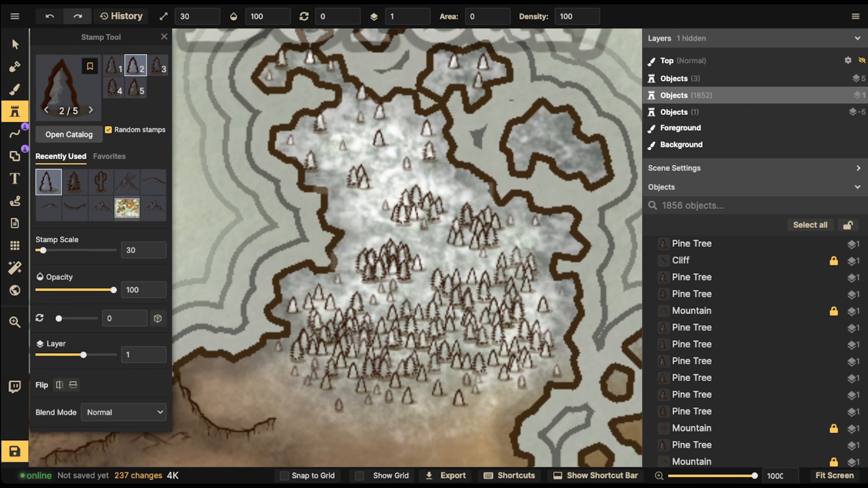
- Place a few small pines along the eastern coast beside the main band and one above the western cluster
click(562, 291)
click(568, 293)
click(567, 302)
click(543, 291)
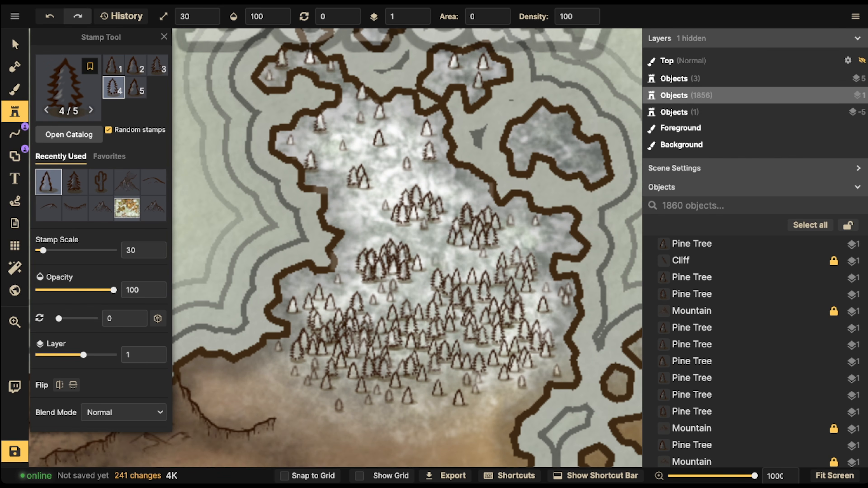
click(367, 236)
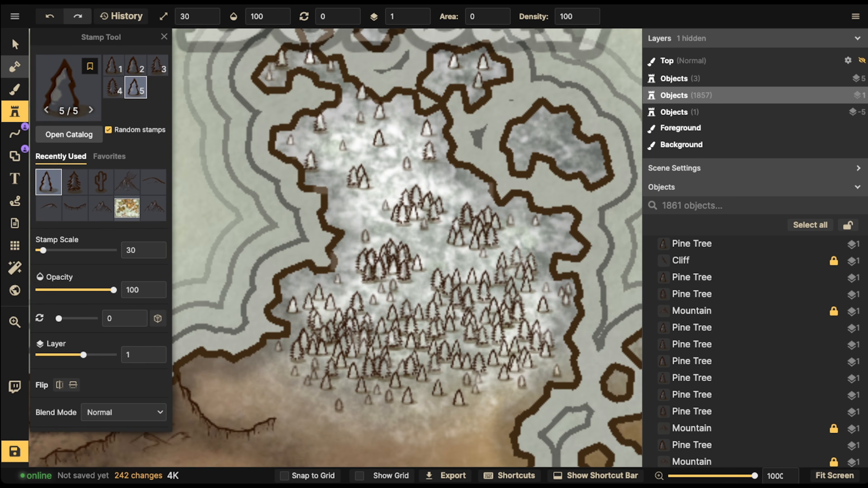
- Leave stamping for the Select tool and save the map
click(14, 44)
scroll(318, 151, down, 3)
click(376, 182)
scroll(379, 213, down, 3)
scroll(376, 226, down, 5)
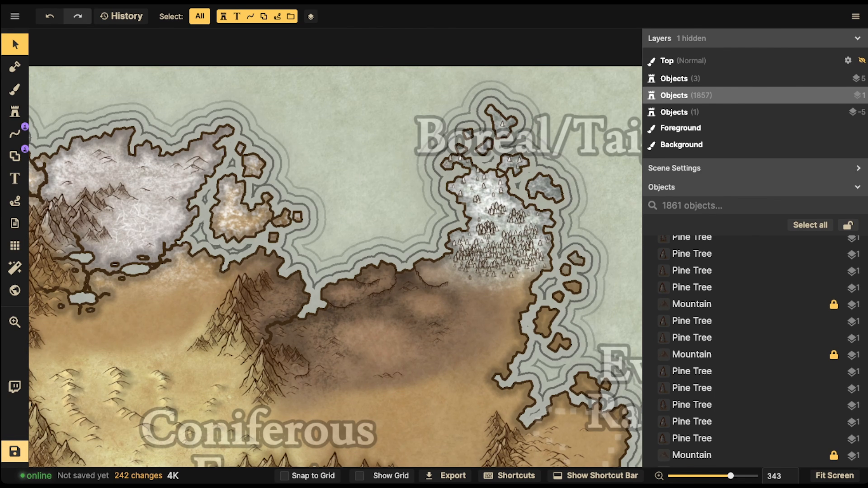
click(14, 452)
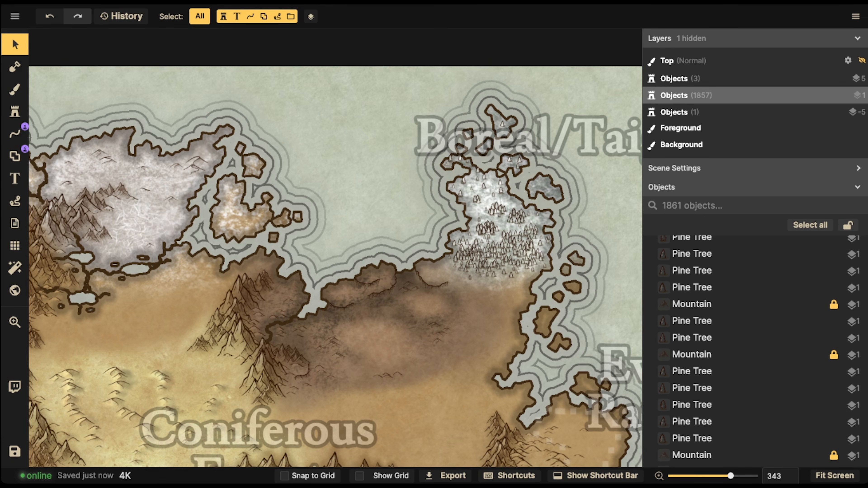
scroll(352, 141, down, 5)
drag(352, 141, 542, 147)
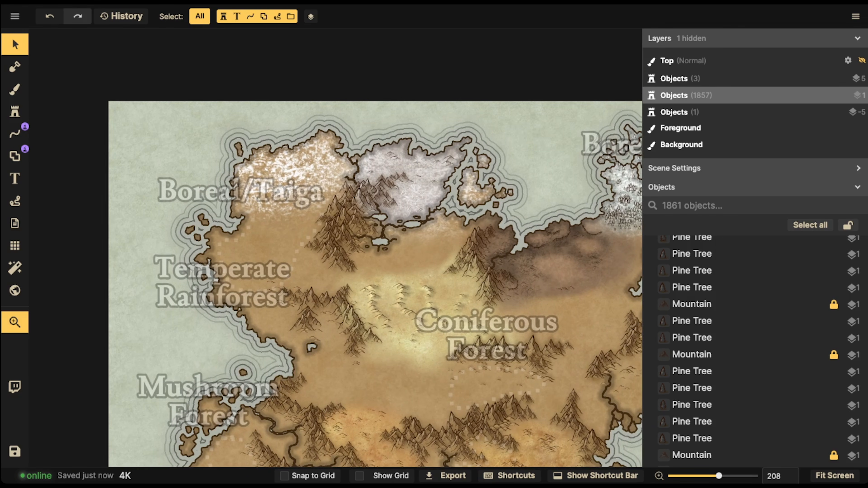
scroll(321, 188, up, 4)
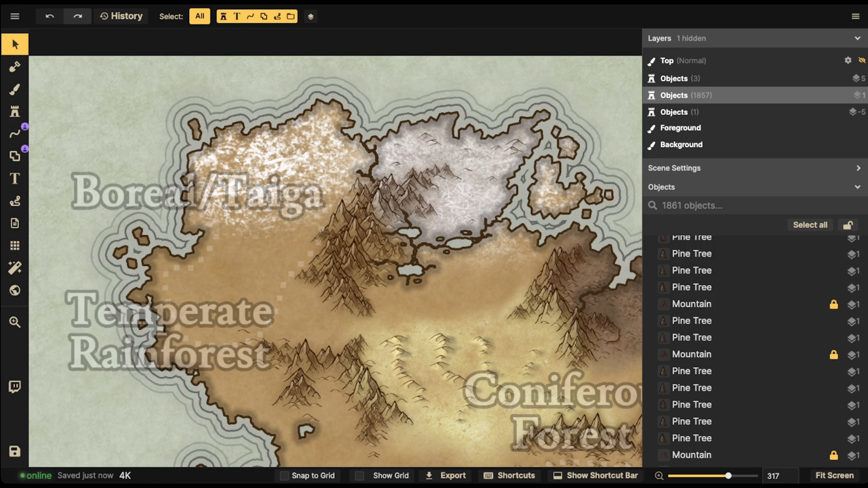
scroll(236, 158, down, 3)
drag(236, 158, 183, 160)
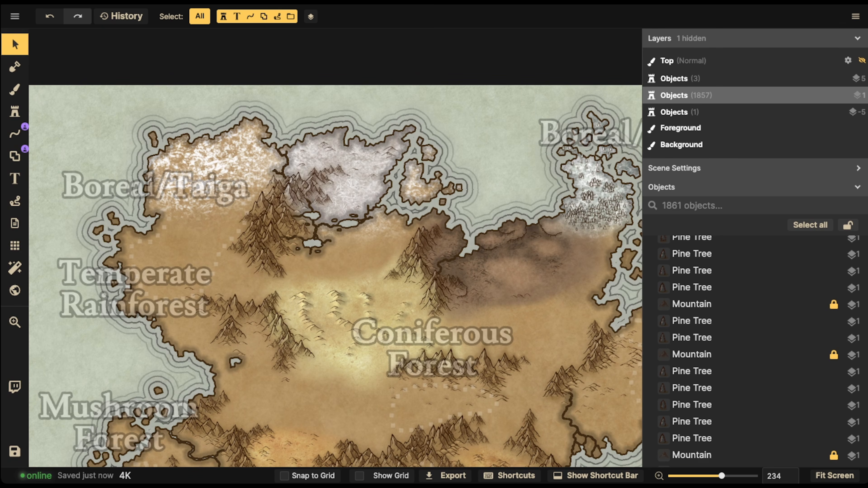
- Select the Forest Locations group in the scene's object list and set its opacity to 0
scroll(752, 329, down, 10)
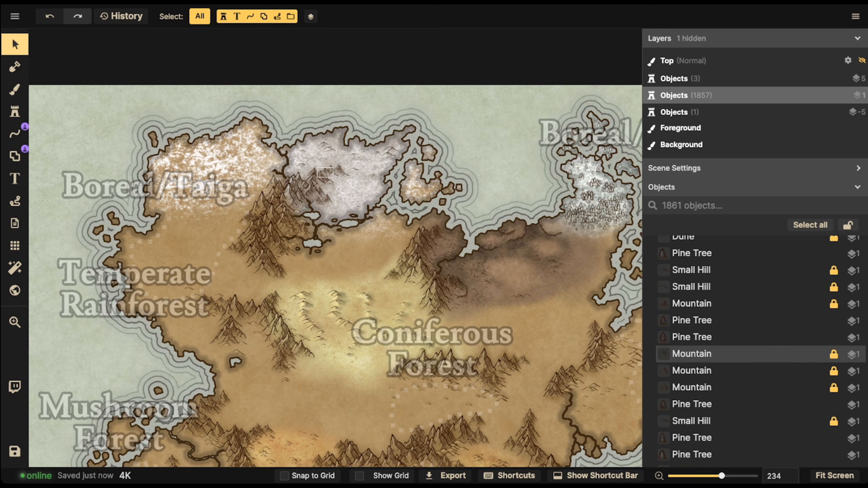
scroll(752, 349, down, 10)
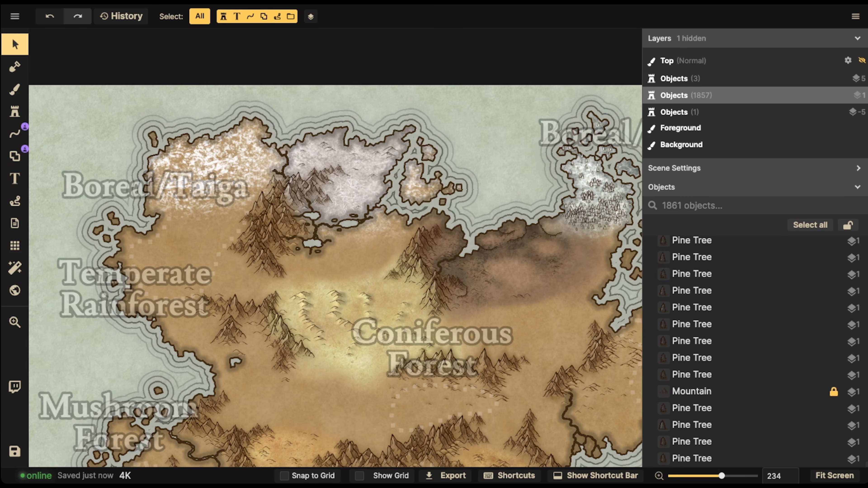
scroll(752, 349, down, 10)
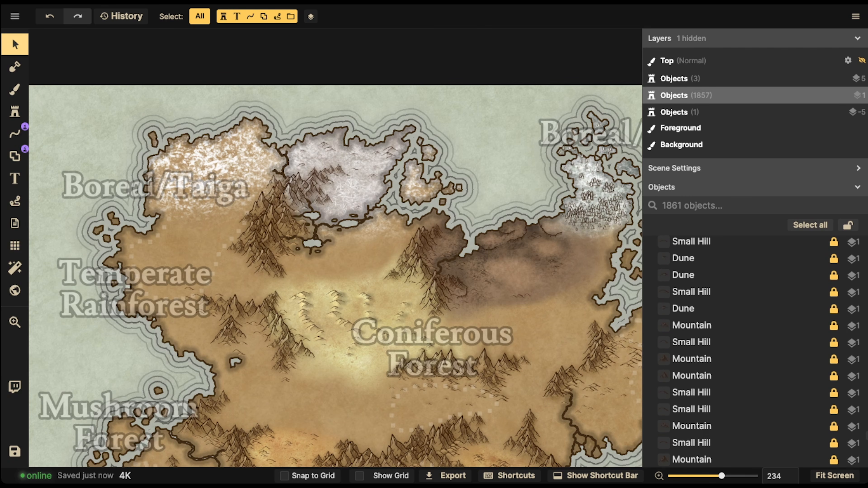
drag(867, 435, 867, 240)
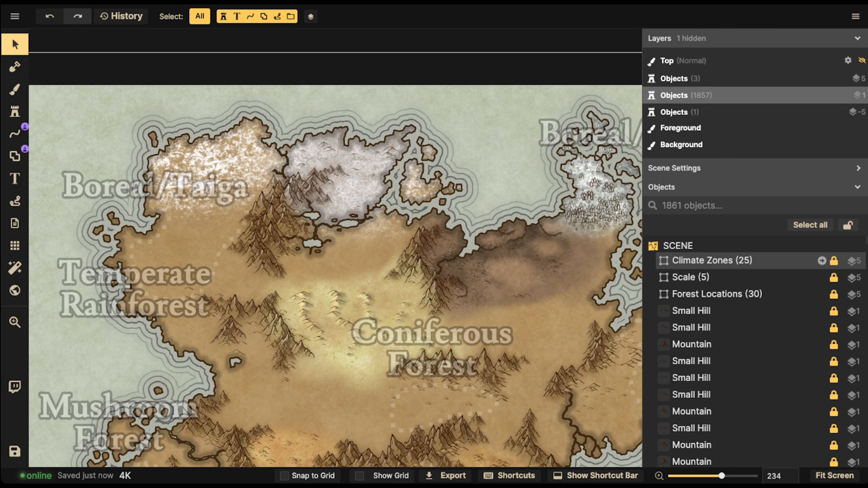
click(713, 261)
click(718, 294)
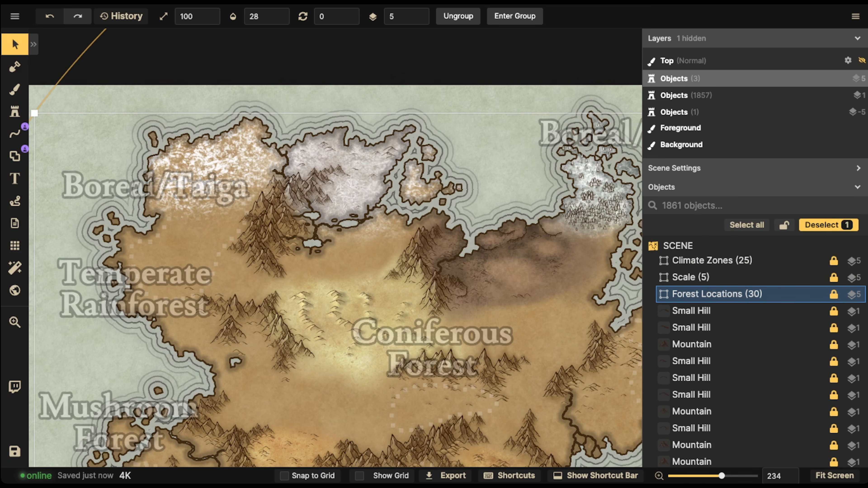
click(263, 16)
drag(233, 54, 221, 55)
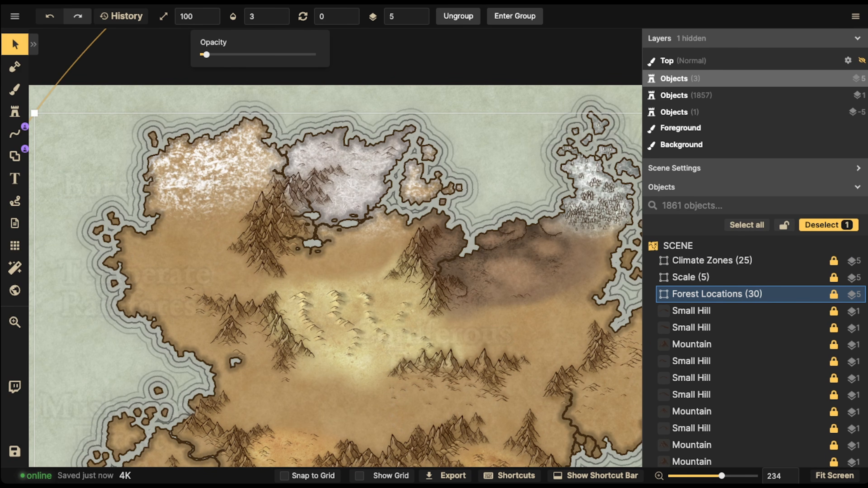
drag(203, 54, 199, 55)
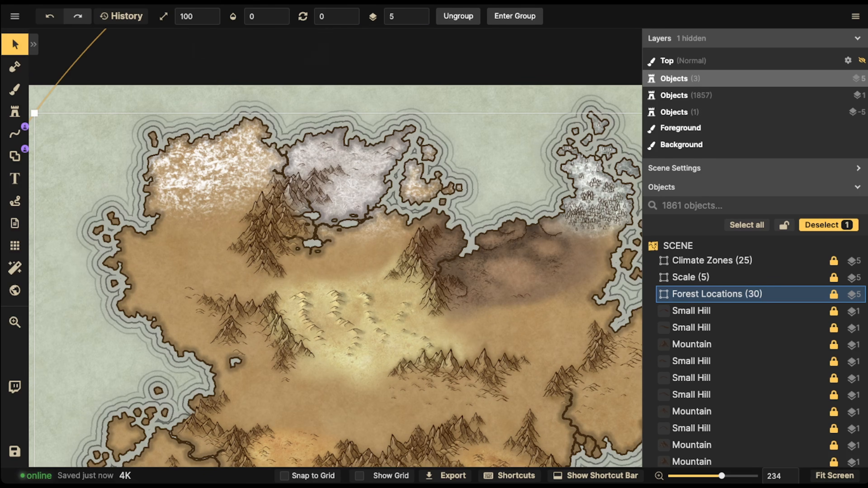
scroll(149, 218, up, 5)
click(15, 112)
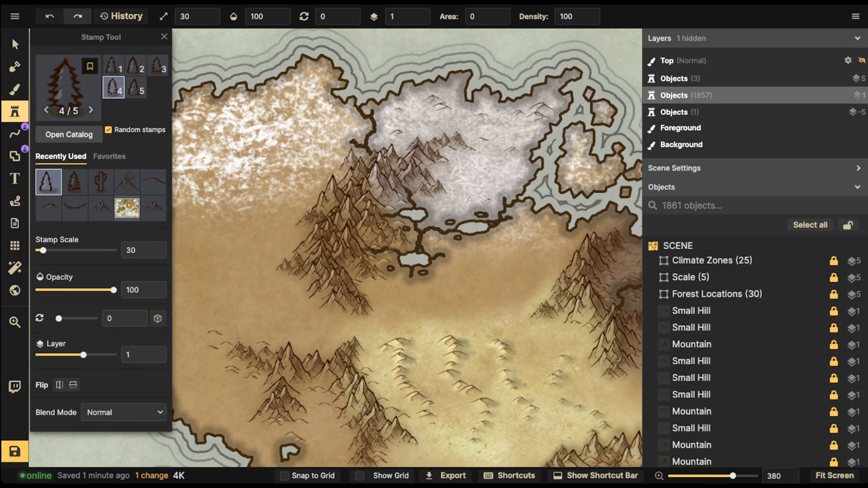
click(75, 182)
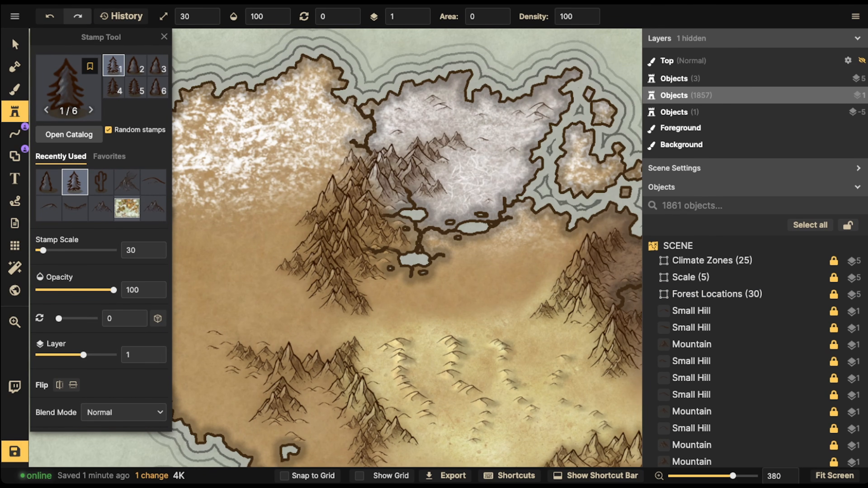
- Select an existing pine in the northeastern snowy forest and return to stamping with its tree set at scale 50
drag(598, 151, 228, 219)
key(v)
scroll(290, 185, down, 4)
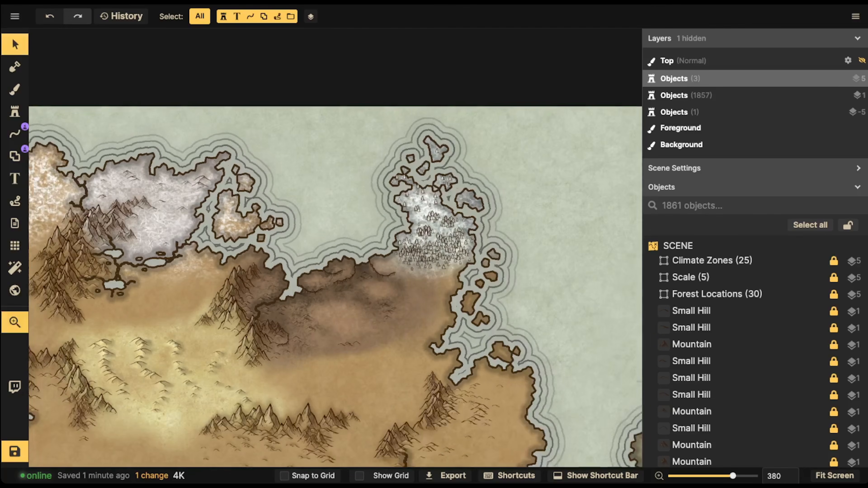
drag(442, 247, 378, 237)
click(378, 236)
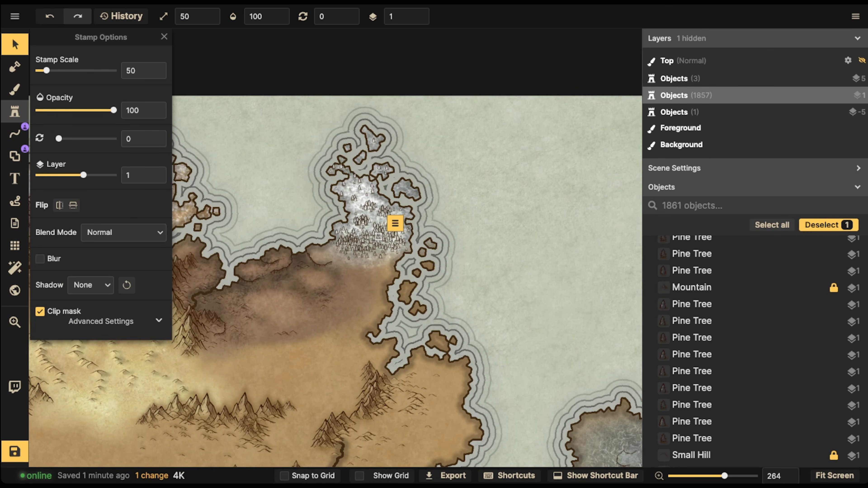
click(15, 112)
- Outline four pine forests in the snowy northwestern region: a large central one, plus southwestern, southeastern and northeastern ones
key(space)
drag(219, 205, 585, 228)
scroll(305, 240, up, 3)
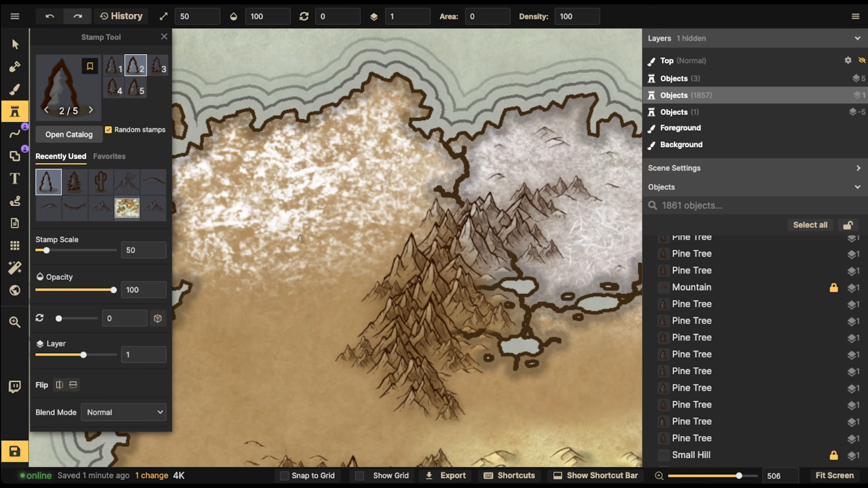
scroll(407, 248, down, 4)
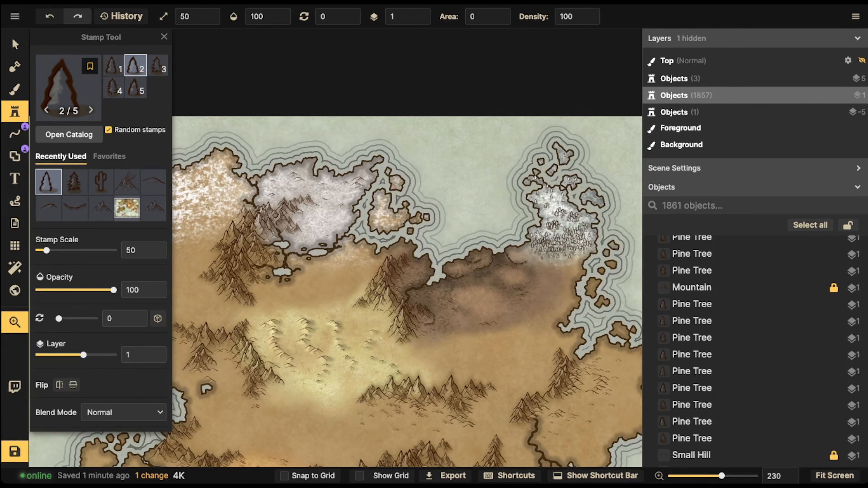
scroll(569, 235, up, 3)
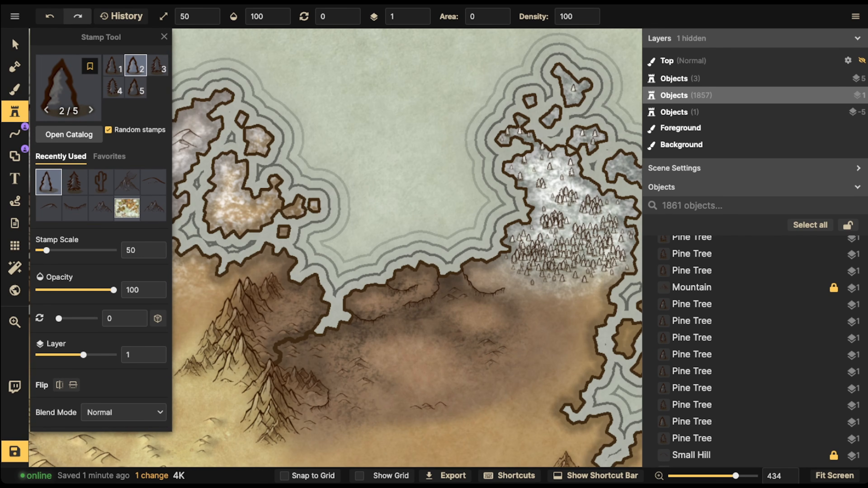
scroll(522, 237, down, 2)
drag(253, 240, 615, 241)
scroll(317, 199, up, 4)
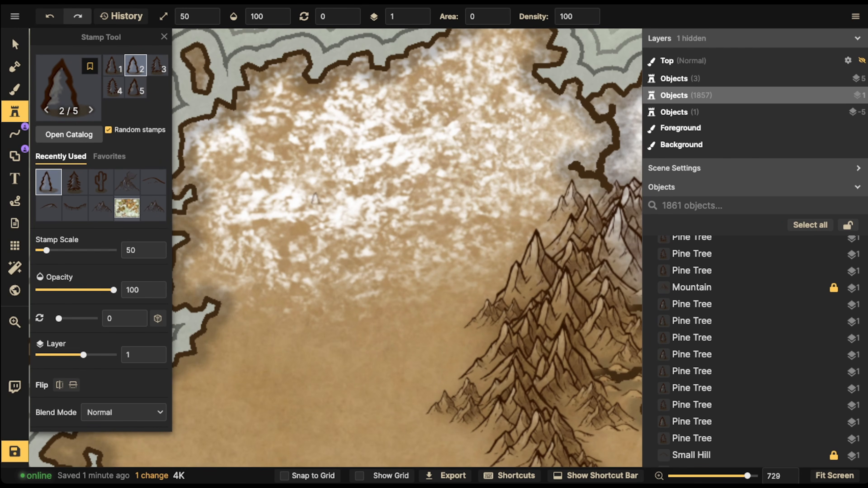
mouse_move(330, 175)
mouse_down()
mouse_move(357, 176)
mouse_move(333, 200)
mouse_move(311, 184)
mouse_move(316, 214)
mouse_move(370, 233)
mouse_move(419, 207)
mouse_move(383, 137)
mouse_up()
mouse_move(249, 200)
mouse_down()
mouse_move(216, 238)
mouse_move(271, 282)
mouse_move(313, 273)
mouse_move(276, 202)
mouse_up()
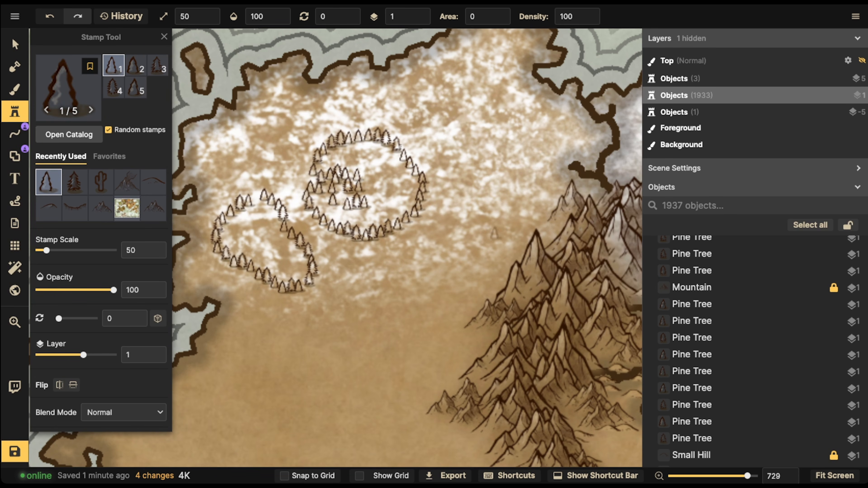
mouse_move(458, 209)
mouse_down()
mouse_move(456, 265)
mouse_move(504, 186)
mouse_move(462, 187)
mouse_up()
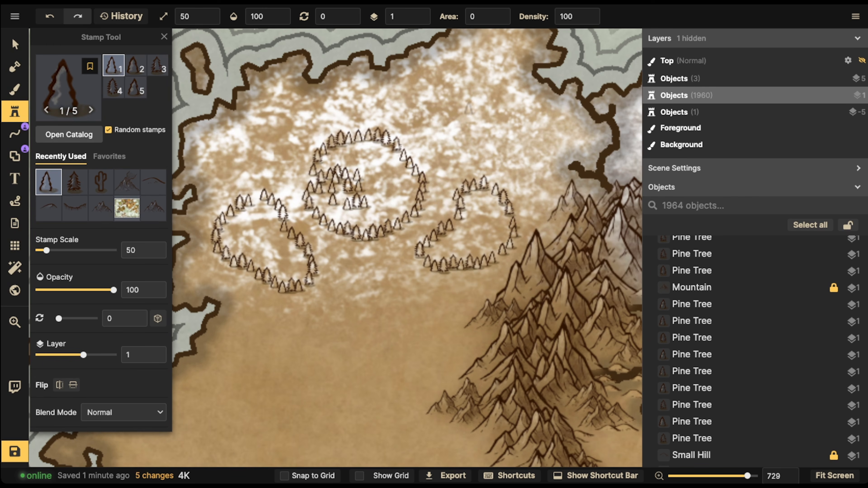
mouse_move(459, 86)
mouse_down()
mouse_move(485, 130)
mouse_move(474, 89)
mouse_up()
- Stamp a small dense pine cluster northwest of the central forest outline
mouse_move(263, 113)
mouse_down()
mouse_move(247, 124)
mouse_move(265, 153)
mouse_move(274, 115)
mouse_move(303, 96)
mouse_move(254, 127)
mouse_move(255, 139)
mouse_move(273, 135)
mouse_up()
click(279, 132)
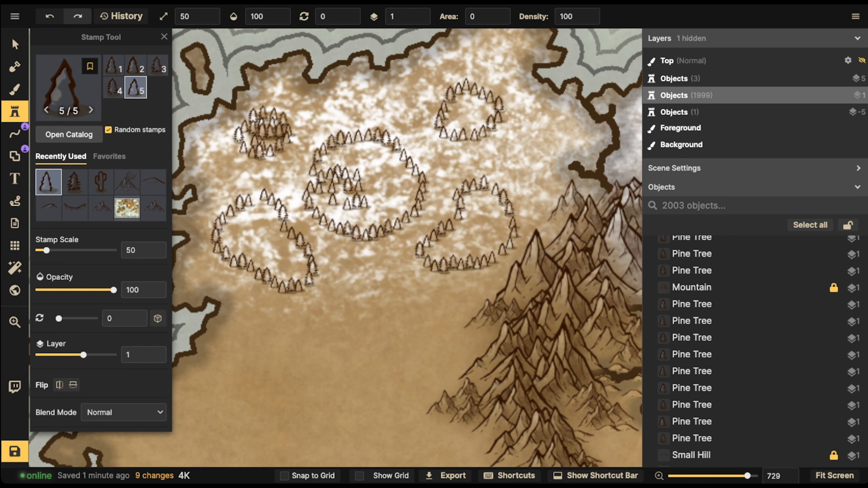
click(270, 134)
click(269, 136)
click(253, 132)
click(248, 130)
click(259, 136)
click(269, 142)
click(276, 138)
click(282, 128)
click(279, 119)
- Fill the middle and eastern part of the southwestern forest outline with pines
mouse_move(260, 207)
mouse_down()
mouse_move(239, 213)
mouse_move(236, 227)
mouse_move(286, 247)
mouse_up()
click(275, 263)
click(281, 263)
click(281, 272)
click(288, 273)
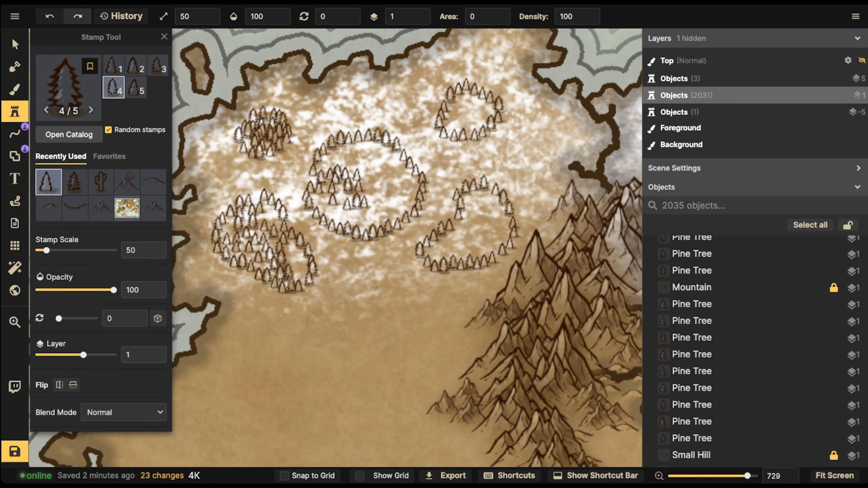
click(300, 271)
click(302, 261)
click(297, 250)
click(292, 249)
click(292, 258)
click(271, 254)
click(267, 258)
click(257, 254)
click(249, 252)
click(245, 247)
click(239, 239)
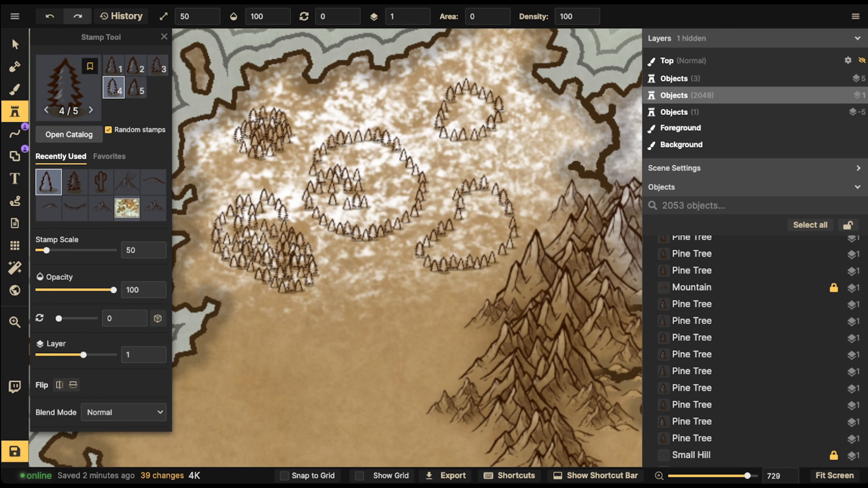
- Fill the remaining gaps at the northern and southern ends of the southwestern forest with pines
click(262, 215)
click(268, 208)
click(273, 207)
click(276, 213)
click(254, 218)
click(267, 219)
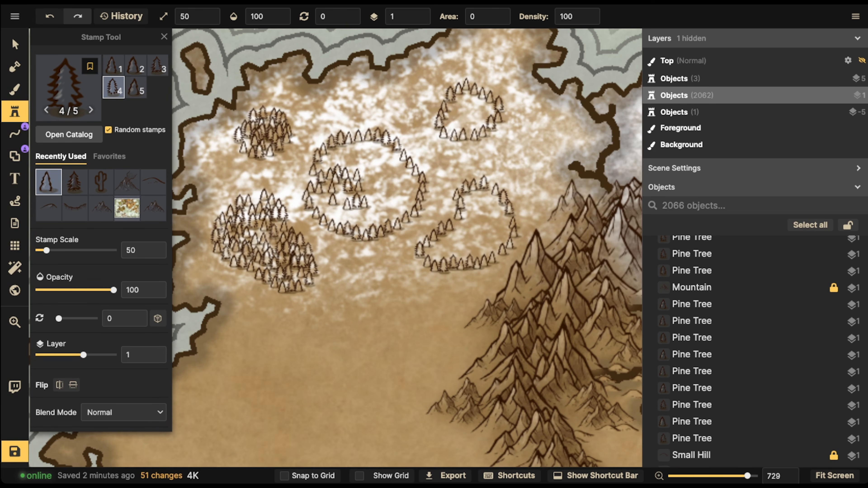
click(270, 257)
click(251, 270)
click(261, 275)
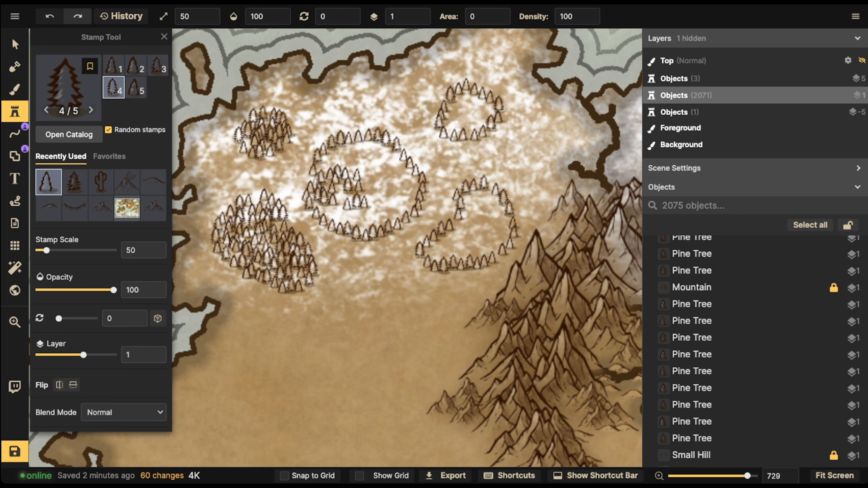
- Fill the large central forest outline densely with pines
mouse_move(329, 164)
mouse_down()
mouse_move(358, 139)
mouse_move(365, 145)
mouse_move(370, 174)
mouse_move(337, 216)
mouse_move(330, 213)
mouse_move(332, 206)
mouse_move(376, 222)
mouse_move(411, 193)
mouse_move(388, 150)
mouse_up()
mouse_move(345, 161)
mouse_down()
mouse_move(374, 165)
mouse_move(341, 200)
mouse_move(348, 196)
mouse_up()
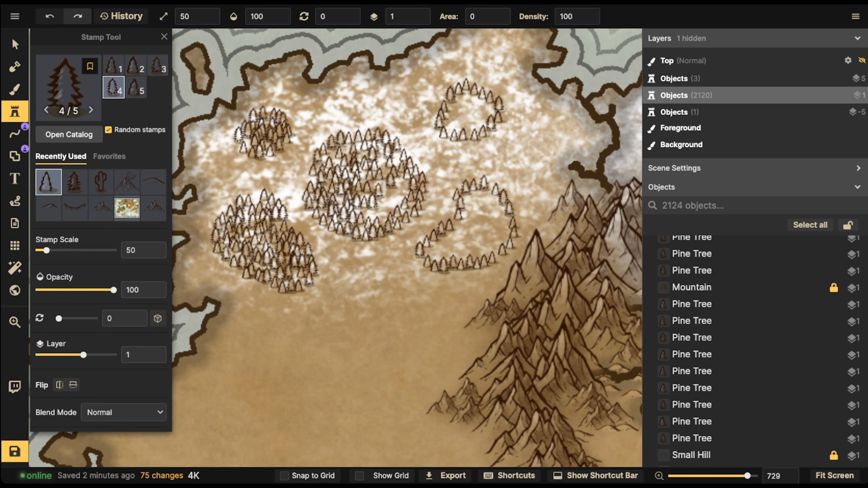
click(357, 182)
click(369, 178)
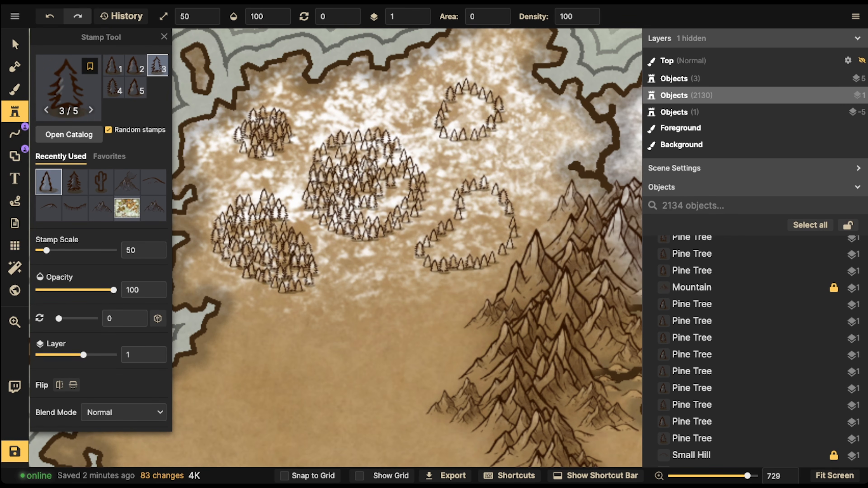
click(366, 207)
click(383, 206)
click(379, 214)
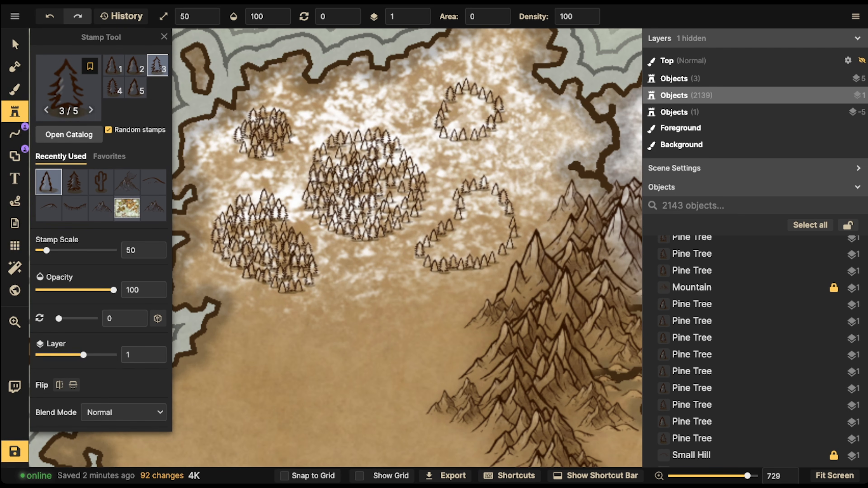
click(348, 164)
click(382, 164)
- Fill the northeastern and southeastern forest outlines with pines and close small gaps in the central and southwestern forests
mouse_move(475, 93)
mouse_down()
mouse_move(452, 117)
mouse_move(481, 107)
mouse_move(458, 112)
mouse_move(470, 121)
mouse_move(455, 125)
mouse_move(471, 103)
mouse_up()
click(464, 99)
mouse_move(483, 197)
mouse_down()
mouse_move(433, 251)
mouse_move(451, 253)
mouse_move(482, 233)
mouse_move(492, 210)
mouse_move(469, 225)
mouse_move(468, 243)
mouse_move(484, 216)
mouse_move(480, 239)
mouse_up()
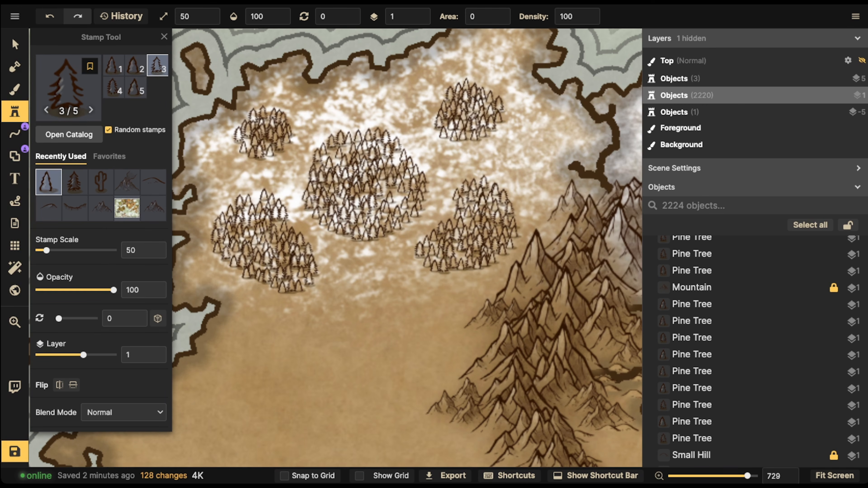
click(371, 161)
click(385, 167)
click(261, 232)
click(279, 223)
click(281, 230)
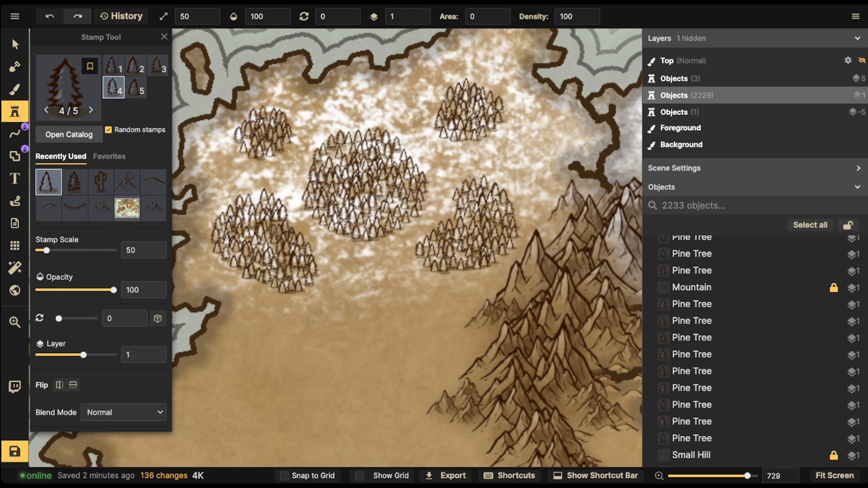
- Scatter single pines and small groups around the northwestern cluster and along the region's northern and western coasts
click(288, 173)
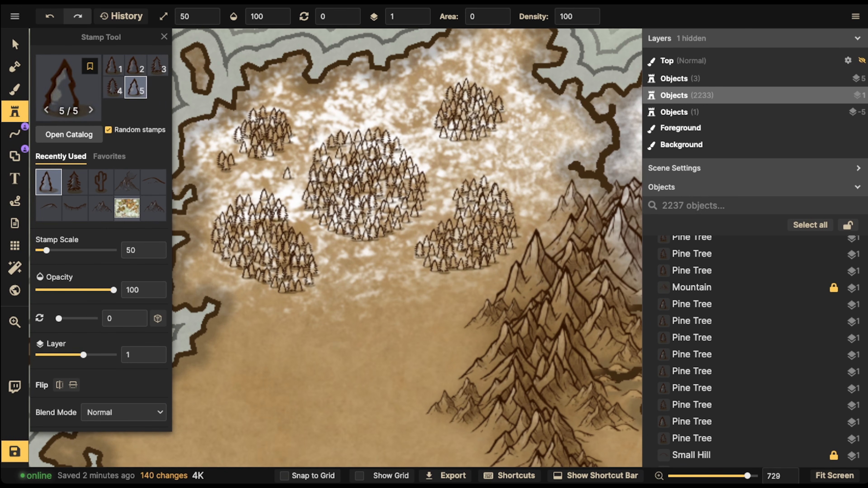
click(324, 100)
click(361, 80)
click(372, 78)
click(365, 84)
click(371, 88)
click(271, 89)
click(201, 128)
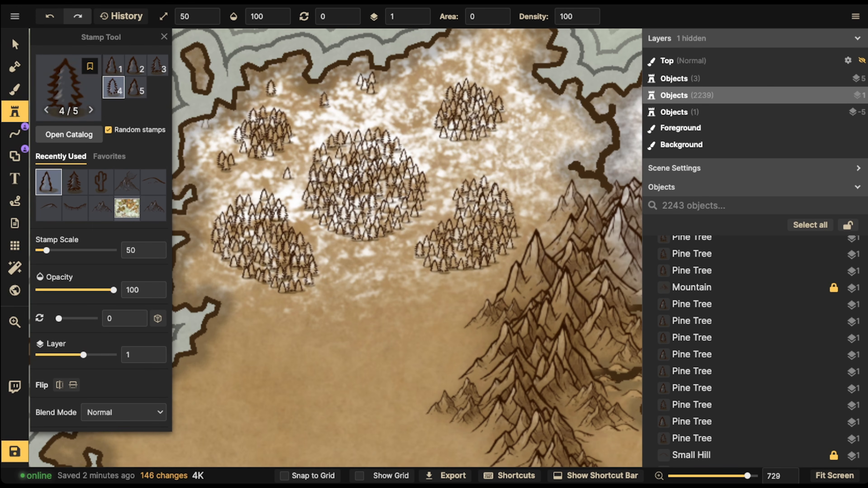
click(193, 170)
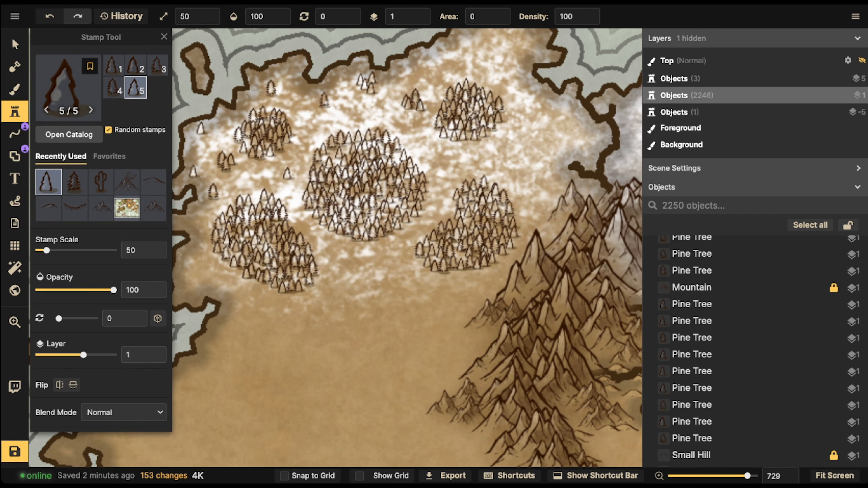
- Scatter a few pines at the region's northern tip, along its eastern edge and south of the central forest
click(487, 39)
click(503, 32)
click(537, 141)
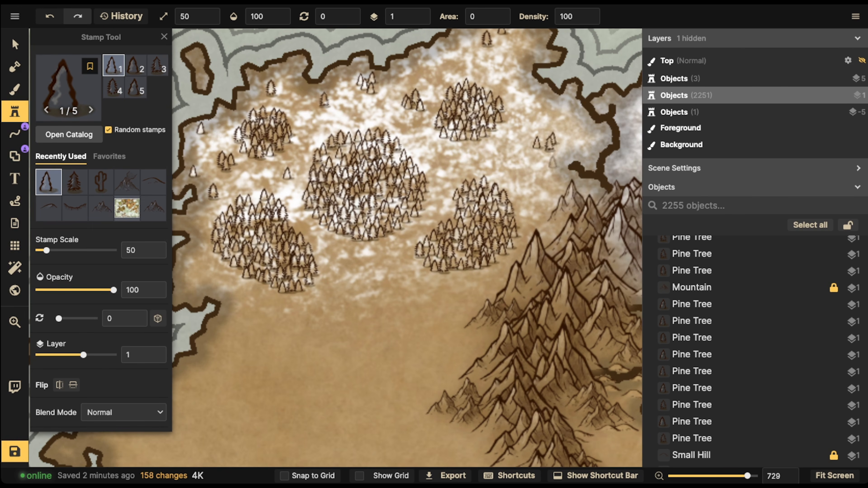
click(553, 162)
click(466, 155)
click(399, 256)
click(345, 262)
click(384, 281)
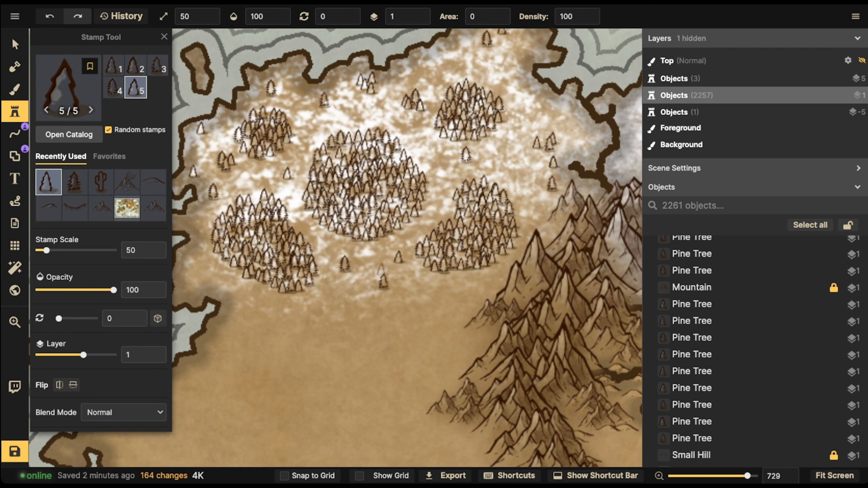
- Loosen the southwestern forest's edges with stray pines along its southern, eastern and western sides
click(210, 273)
click(225, 265)
click(267, 281)
click(267, 291)
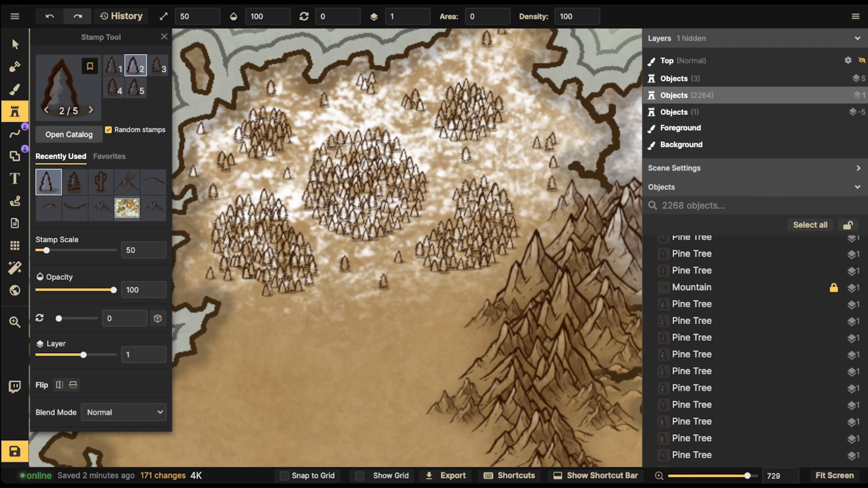
click(283, 300)
click(308, 244)
click(210, 234)
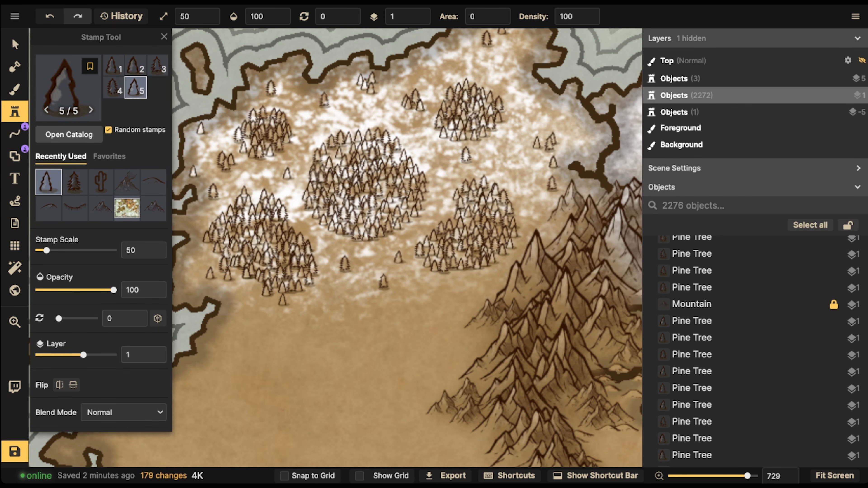
- Roughen the central forest's northern, eastern and southern edges with extra pines
click(372, 119)
click(397, 140)
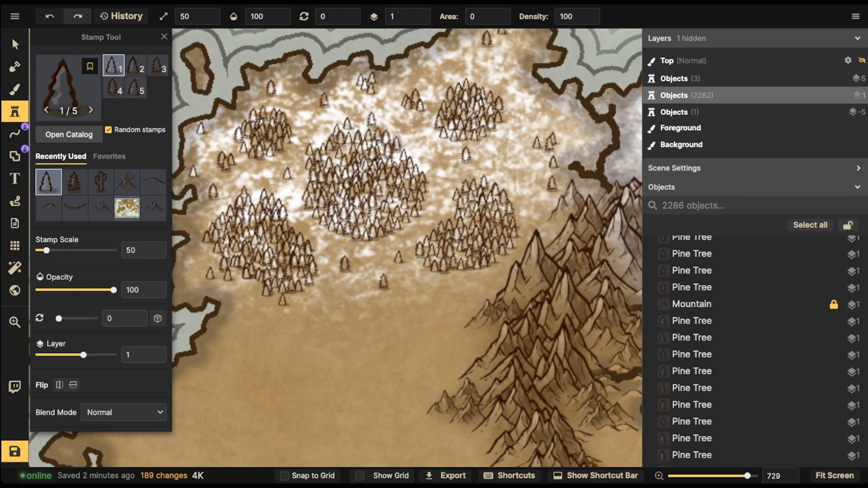
click(413, 146)
click(422, 209)
click(417, 212)
click(410, 227)
click(395, 226)
click(329, 226)
- Add stray pines around the edges of the southeastern forest beside the mountains
click(457, 250)
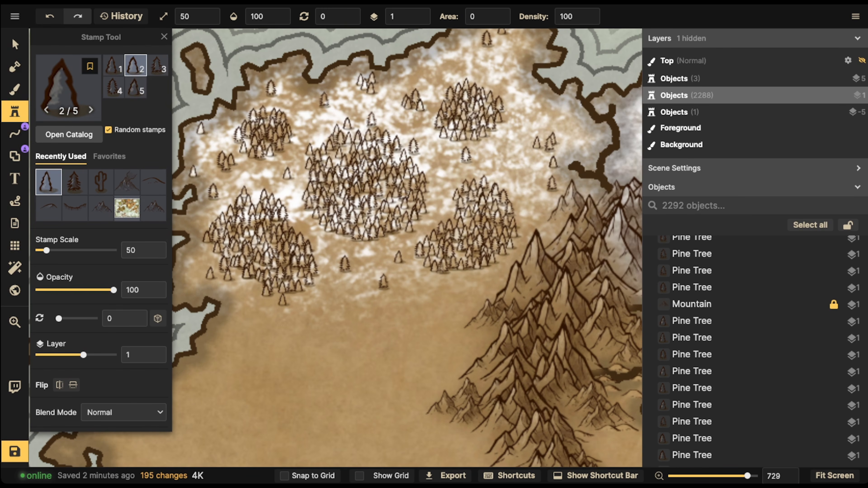
click(455, 273)
click(501, 256)
click(519, 237)
click(523, 224)
click(517, 197)
click(529, 197)
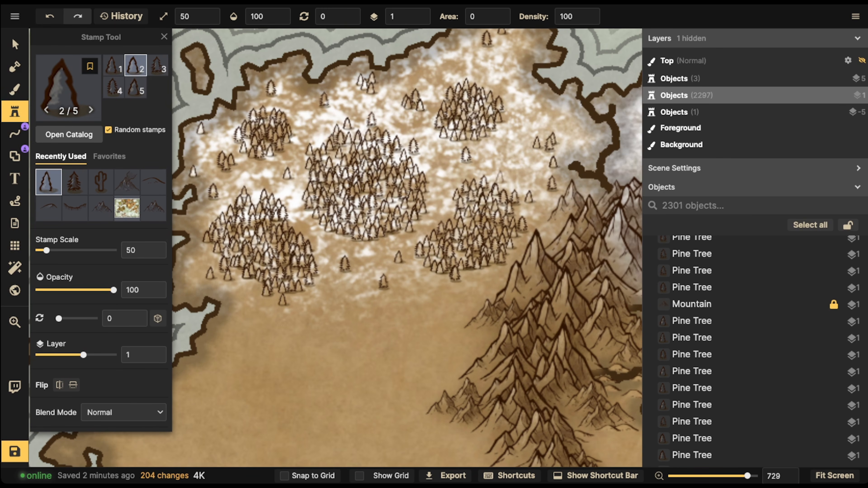
click(500, 177)
click(487, 174)
click(458, 195)
click(443, 221)
- Add pines around the eastern and northern edges of the northeastern forest and fill in its top
click(498, 132)
click(504, 126)
click(510, 114)
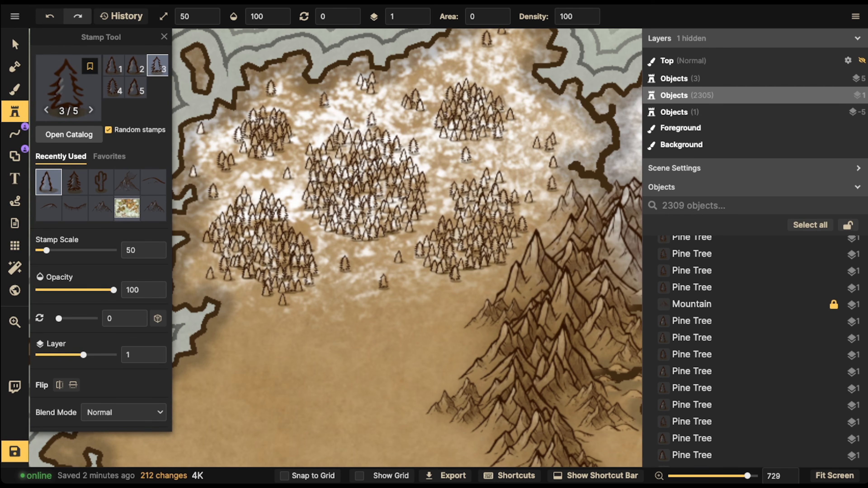
click(524, 92)
click(485, 89)
click(492, 73)
click(468, 73)
click(447, 84)
click(467, 91)
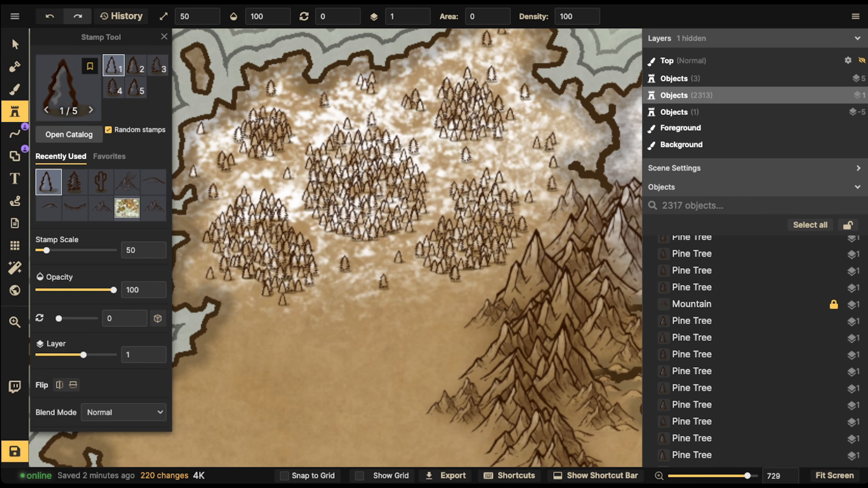
scroll(284, 239, down, 3)
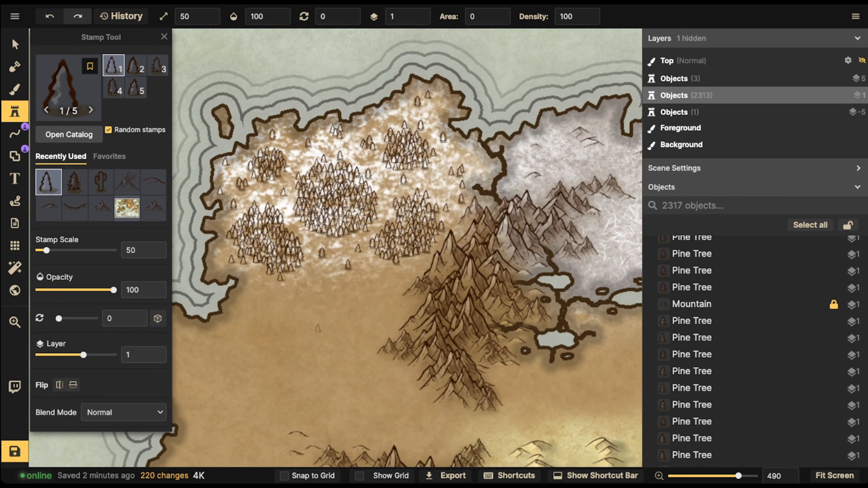
drag(318, 329, 309, 333)
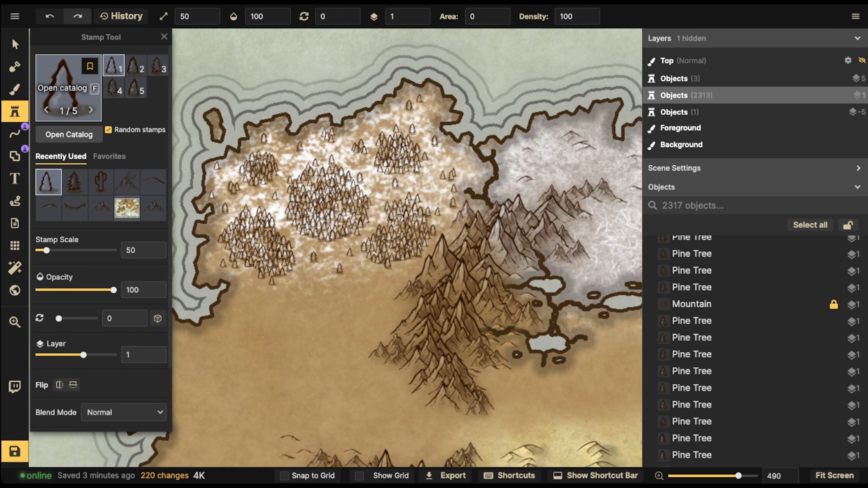
click(69, 88)
key(Escape)
scroll(354, 254, up, 3)
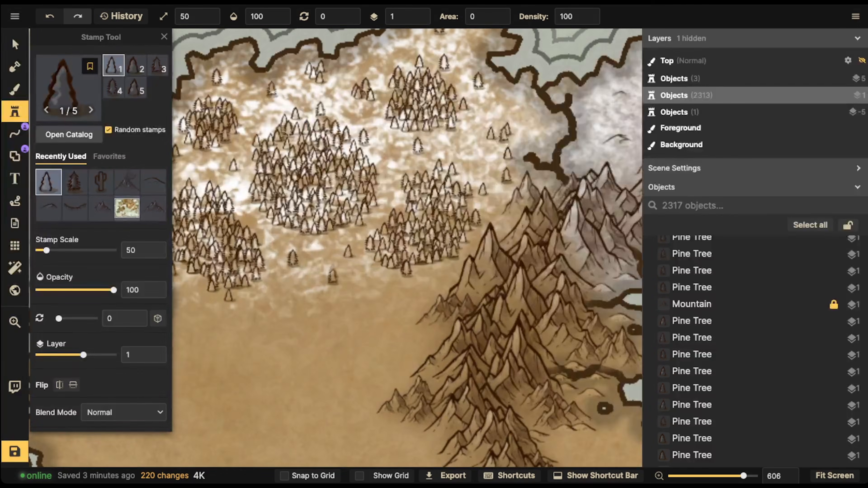
- Stamp Shaded Pine Trees groves just below the snowline, south of the snowy southwestern forest and beside the mountains
click(69, 88)
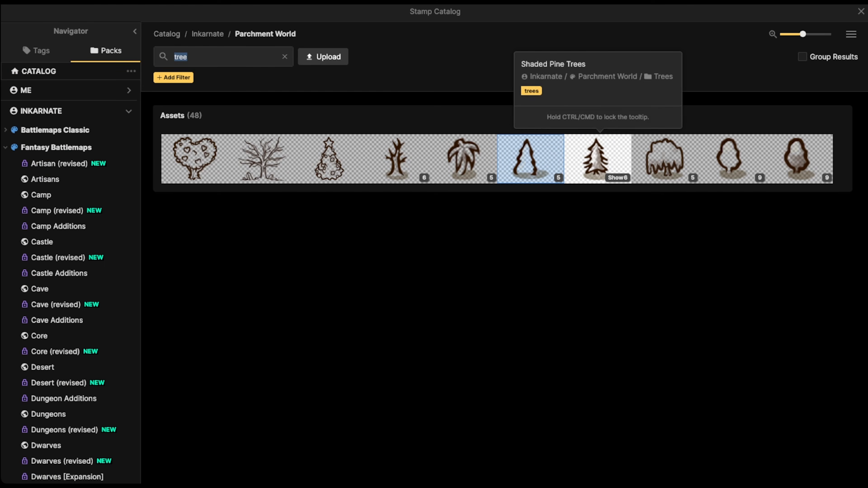
click(597, 158)
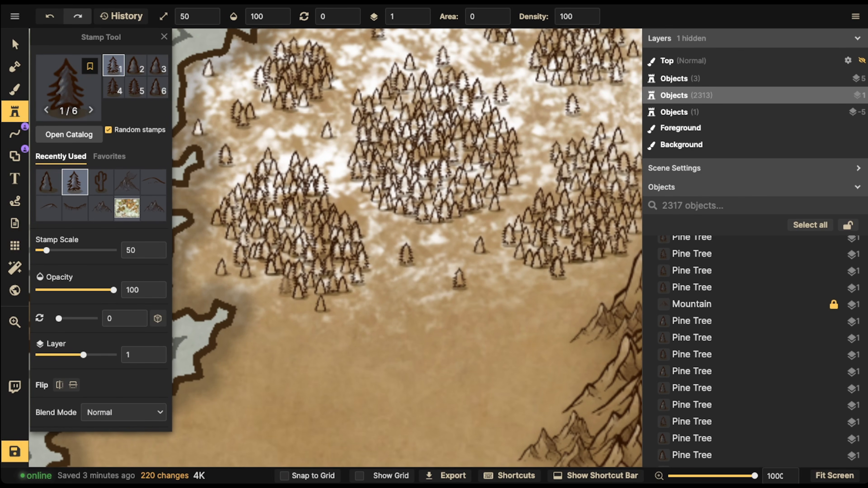
mouse_move(285, 286)
mouse_down()
mouse_move(275, 306)
mouse_move(285, 316)
mouse_move(341, 329)
mouse_move(247, 339)
mouse_move(318, 362)
mouse_up()
mouse_move(256, 311)
mouse_down()
mouse_move(226, 338)
mouse_move(237, 358)
mouse_move(286, 367)
mouse_move(328, 336)
mouse_move(329, 345)
mouse_move(301, 304)
mouse_move(303, 290)
mouse_move(257, 280)
mouse_move(251, 294)
mouse_move(212, 291)
mouse_up()
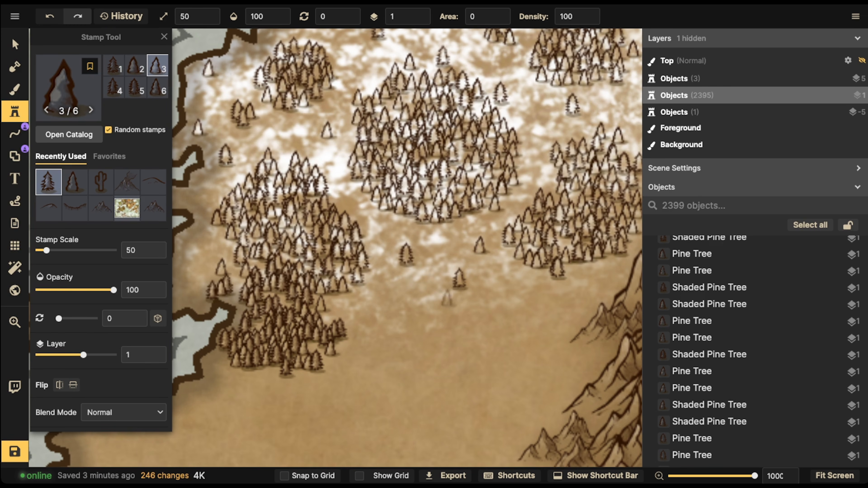
mouse_move(541, 276)
mouse_down()
mouse_move(609, 259)
mouse_move(592, 278)
mouse_move(558, 288)
mouse_move(593, 298)
mouse_move(580, 313)
mouse_move(524, 335)
mouse_move(549, 328)
mouse_move(591, 342)
mouse_move(569, 361)
mouse_move(502, 348)
mouse_move(517, 370)
mouse_move(552, 368)
mouse_up()
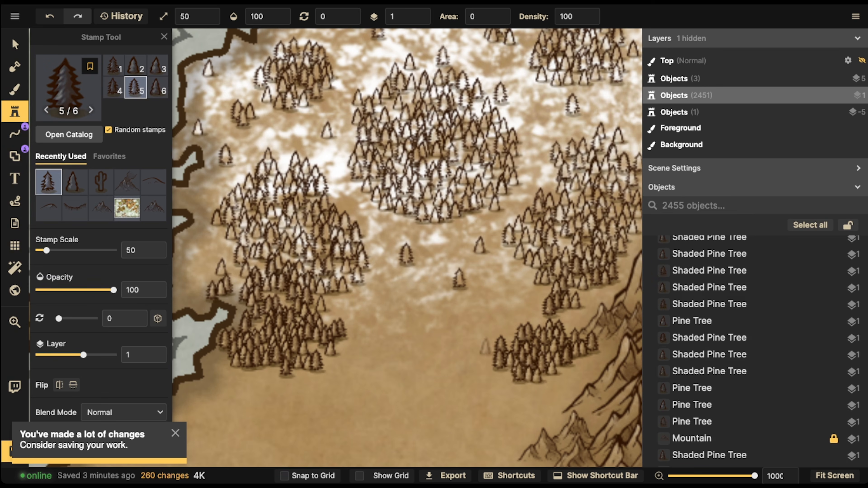
- Stamp a shaded pine grove midway between the two snowline groves and thicken its northern, eastern and southern edges
drag(484, 345, 503, 296)
mouse_move(442, 262)
mouse_down()
mouse_move(407, 288)
mouse_move(389, 317)
mouse_move(416, 331)
mouse_move(485, 292)
mouse_move(482, 258)
mouse_move(447, 245)
mouse_up()
mouse_move(460, 252)
mouse_down()
mouse_move(409, 293)
mouse_move(467, 277)
mouse_move(448, 275)
mouse_move(427, 246)
mouse_move(403, 262)
mouse_up()
click(478, 249)
click(500, 249)
click(513, 245)
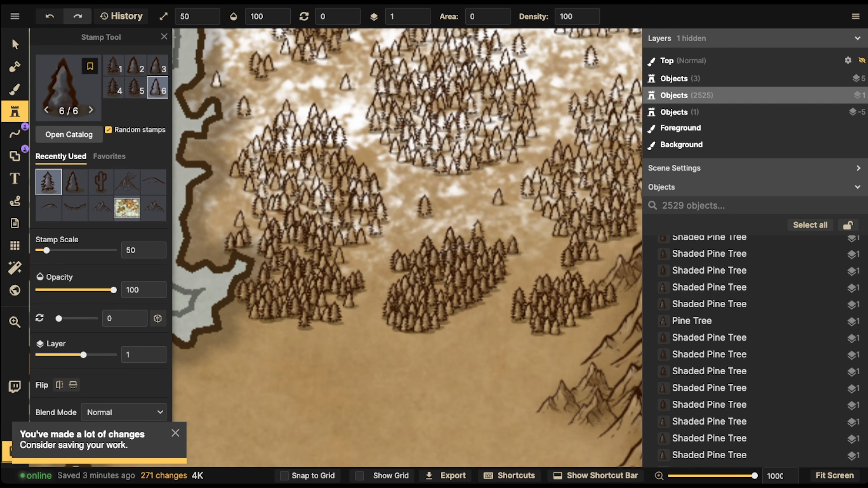
click(507, 260)
click(458, 308)
click(463, 319)
click(434, 323)
click(451, 237)
- Outline three forests with shaded pines: a large western one, a small one beside the mountains and a southern one along the coast
scroll(421, 205, down, 5)
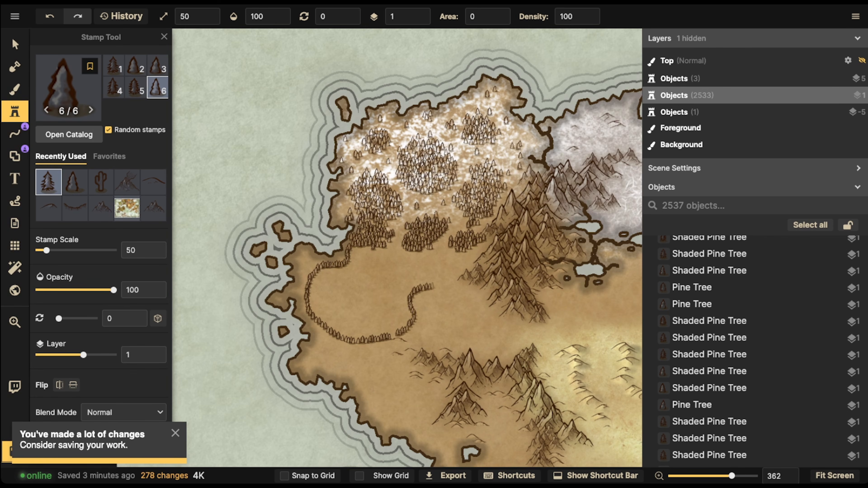
click(448, 300)
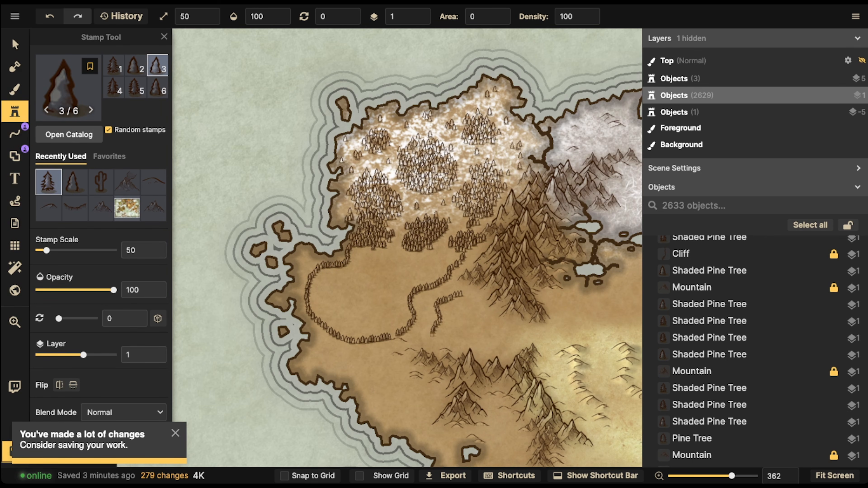
drag(484, 306, 455, 291)
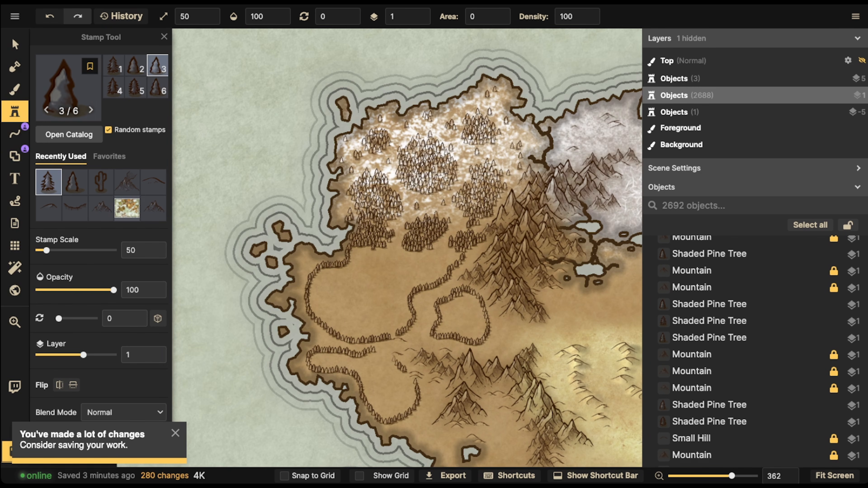
mouse_move(396, 357)
mouse_down()
mouse_move(364, 348)
mouse_move(319, 356)
mouse_move(346, 356)
mouse_up()
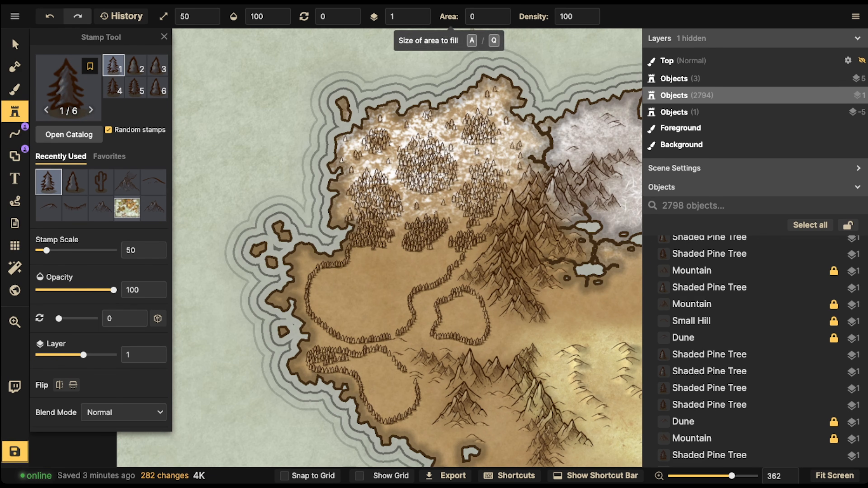
- Set the stamp fill area to 5 and fill the three outlined forests with shaded pines at scale 50
click(500, 12)
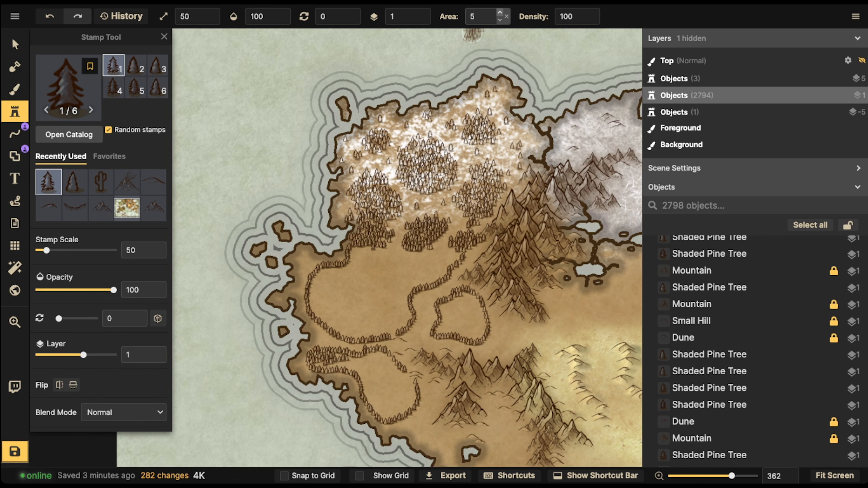
scroll(398, 244, down, 1)
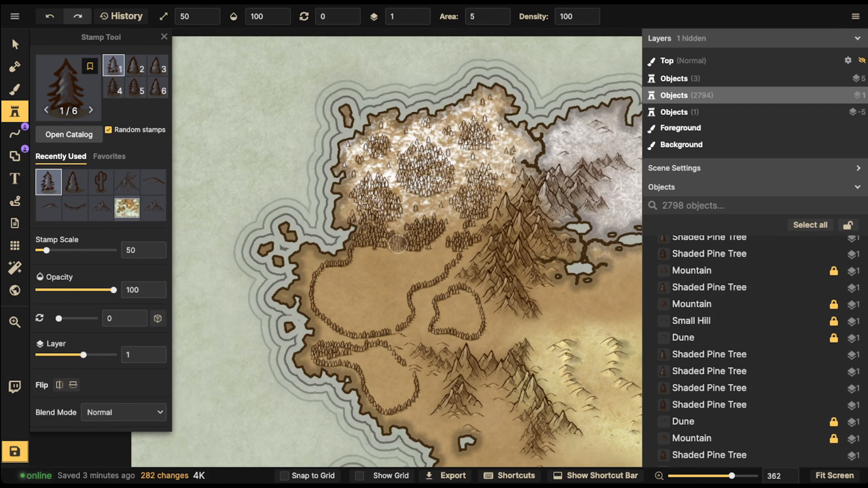
scroll(398, 246, down, 1)
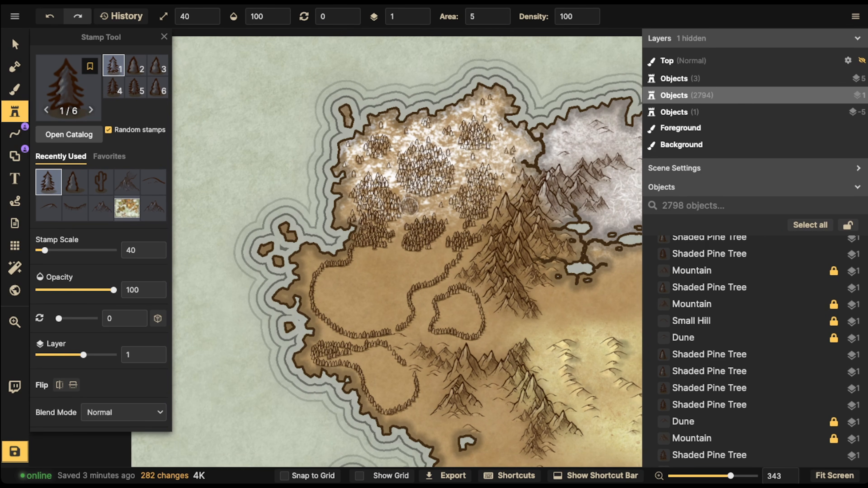
key(])
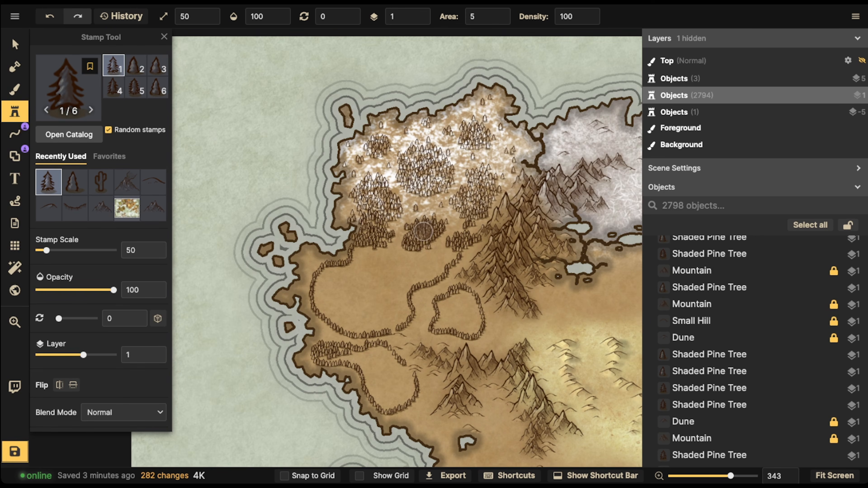
mouse_move(420, 254)
mouse_down()
mouse_move(446, 253)
mouse_move(406, 283)
mouse_move(391, 324)
mouse_move(358, 330)
mouse_move(321, 290)
mouse_move(330, 276)
mouse_move(357, 268)
mouse_move(364, 247)
mouse_move(407, 246)
mouse_move(360, 280)
mouse_move(359, 294)
mouse_move(378, 287)
mouse_move(371, 313)
mouse_move(397, 272)
mouse_move(378, 301)
mouse_move(355, 310)
mouse_up()
mouse_move(464, 298)
mouse_down()
mouse_move(445, 304)
mouse_move(442, 325)
mouse_move(471, 329)
mouse_move(477, 315)
mouse_move(458, 314)
mouse_up()
mouse_move(380, 349)
mouse_down()
mouse_move(325, 358)
mouse_move(356, 360)
mouse_move(377, 394)
mouse_move(399, 397)
mouse_move(405, 382)
mouse_move(373, 352)
mouse_move(387, 373)
mouse_up()
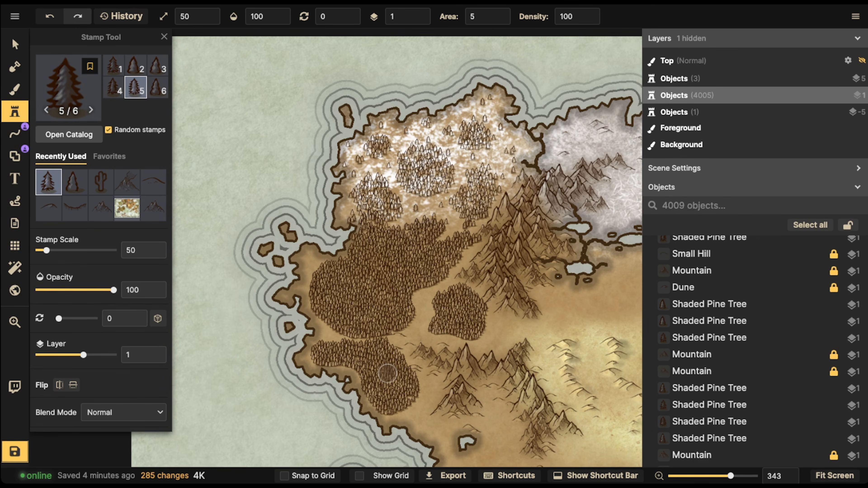
- Set the fill area to 0 and roughen the large forest's eastern, southern and western edges with stray shaded pines
click(507, 20)
drag(417, 295, 409, 329)
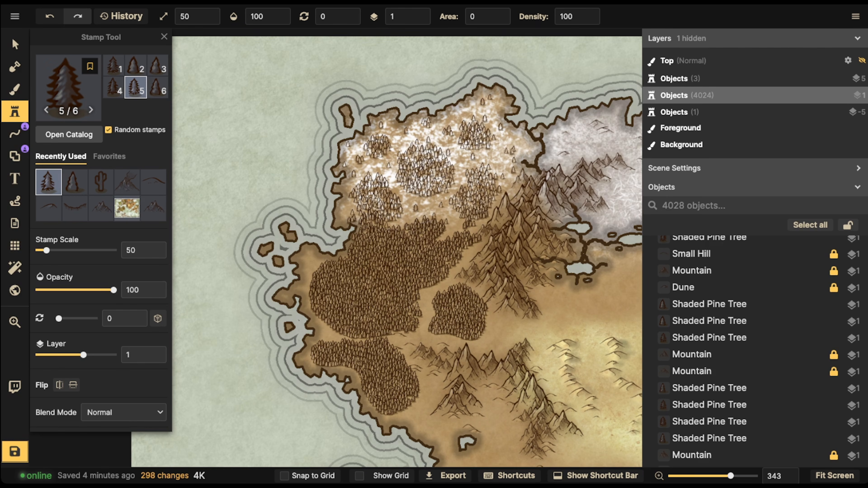
click(404, 337)
click(397, 338)
click(400, 339)
click(332, 327)
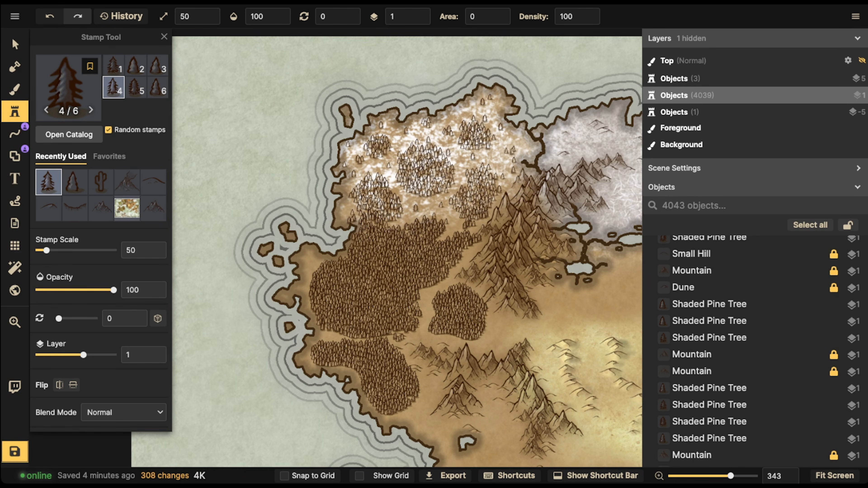
click(308, 283)
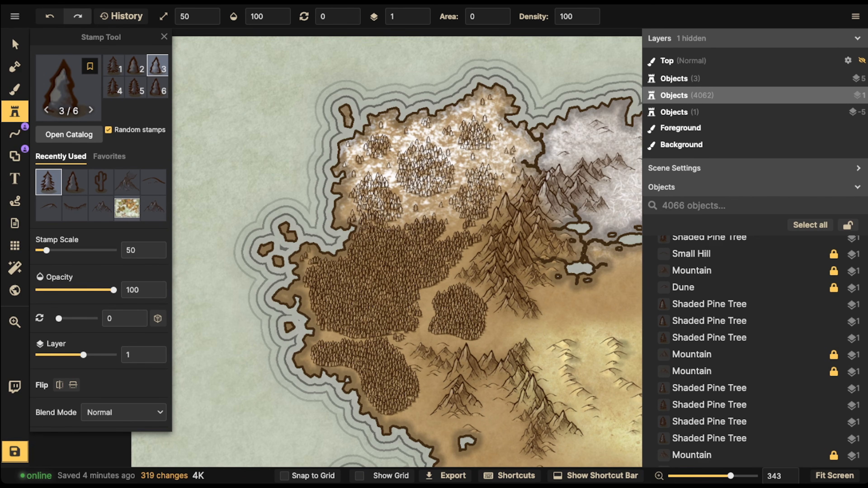
click(308, 254)
- Loosen the edges of the southern coastal forest and the small forest beside the mountains with stray shaded pines
mouse_move(408, 357)
mouse_down()
mouse_move(425, 378)
mouse_move(412, 361)
mouse_move(432, 389)
mouse_move(415, 412)
mouse_move(388, 417)
mouse_move(338, 371)
mouse_up()
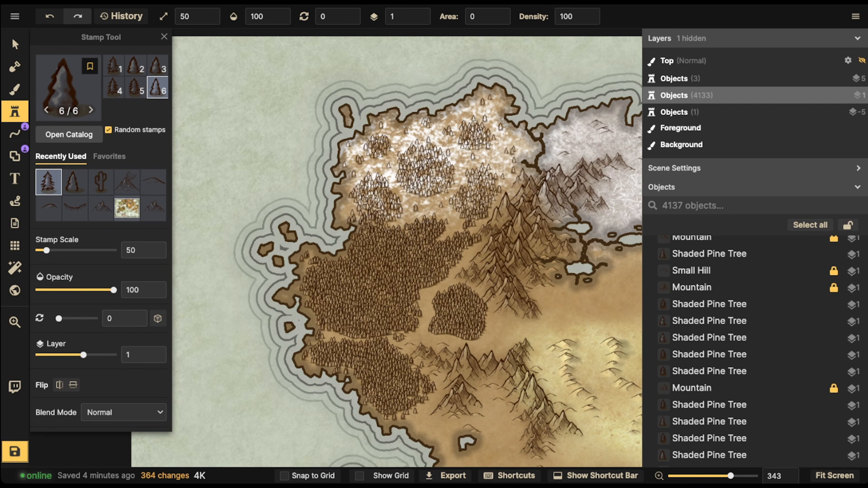
click(443, 337)
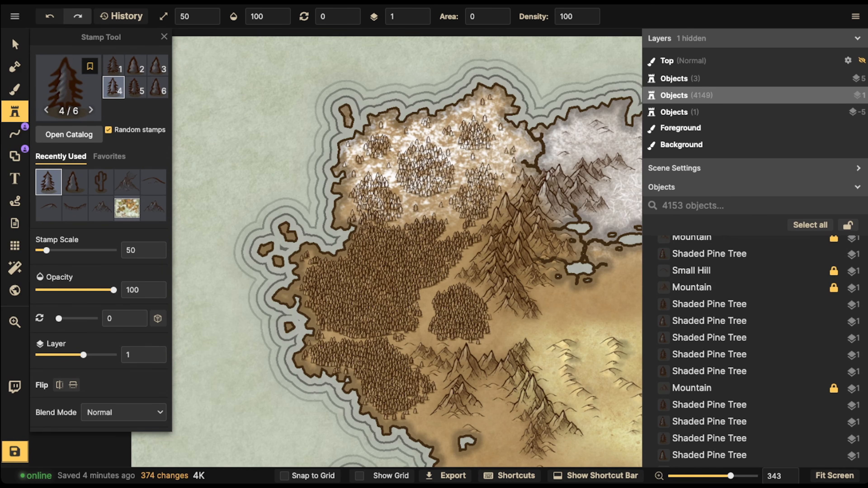
click(495, 317)
click(445, 286)
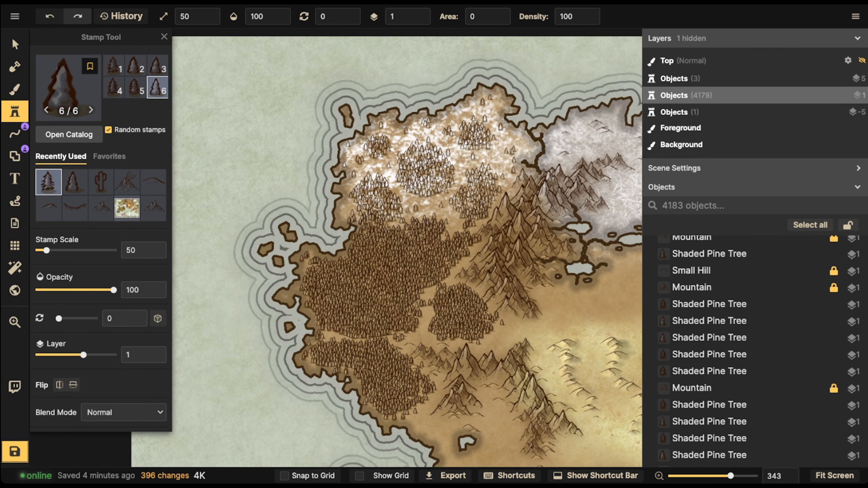
- Choose the round-crowned Trees stamp set and scatter it through the large forest and along its northwestern and eastern edges
click(69, 134)
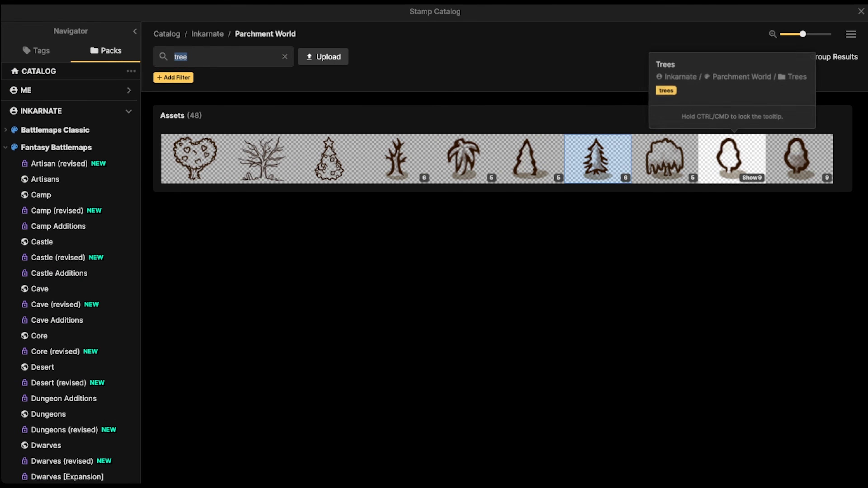
click(731, 158)
scroll(294, 213, up, 3)
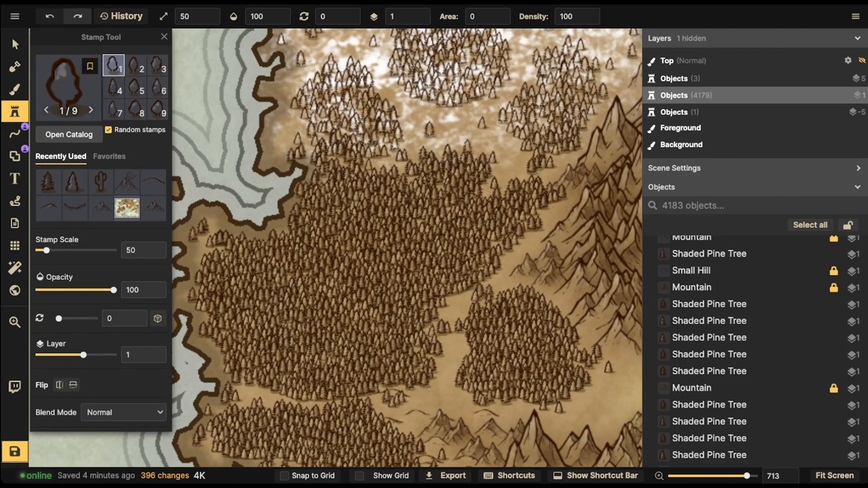
click(282, 226)
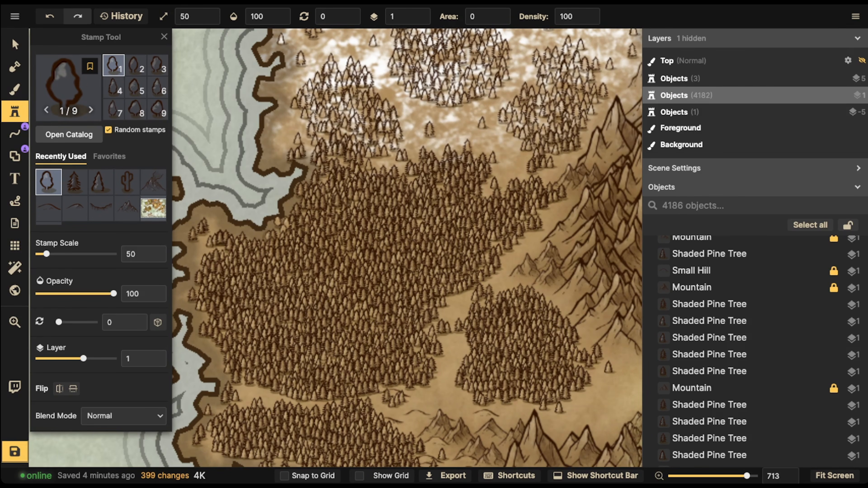
click(267, 238)
click(369, 167)
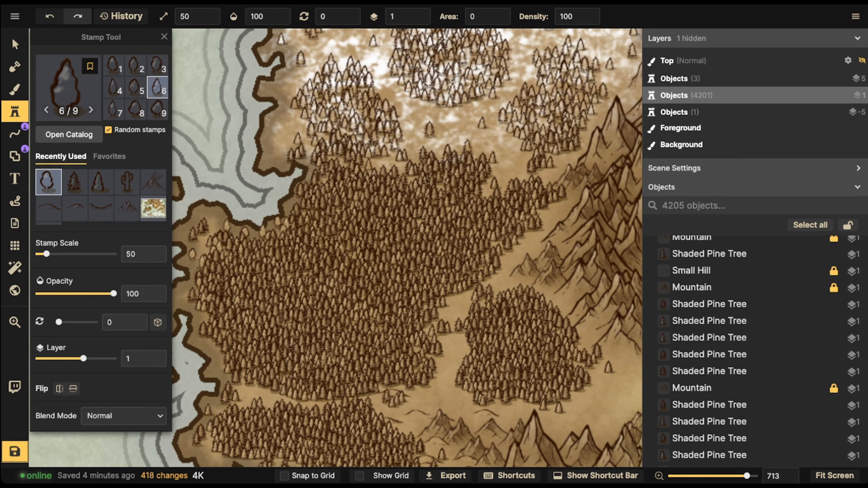
click(464, 282)
drag(465, 282, 404, 304)
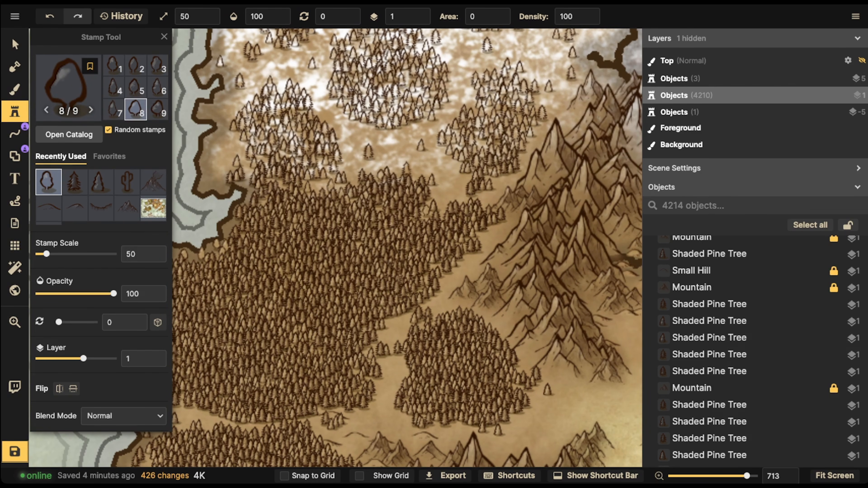
click(384, 336)
drag(359, 386, 450, 269)
- Scatter round-crowned trees between the large and southern forests and around the foothills to their east
click(420, 321)
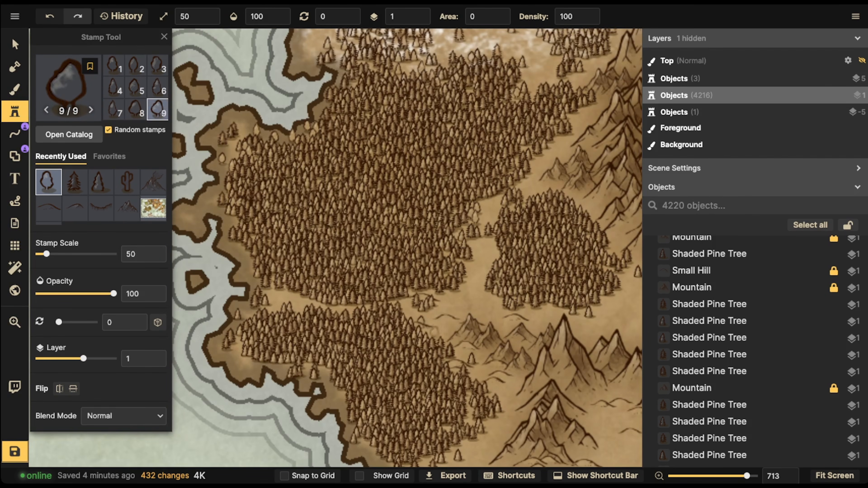
click(431, 334)
click(444, 328)
click(363, 307)
click(330, 310)
click(304, 302)
click(294, 302)
click(379, 364)
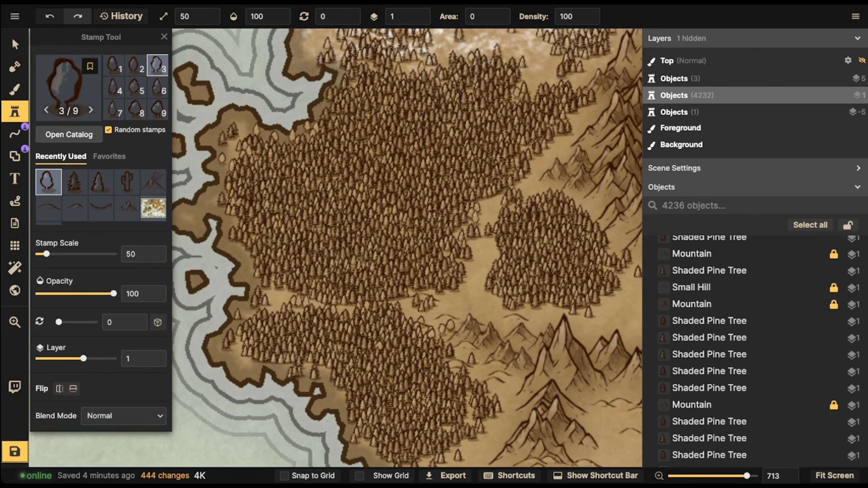
- Add round-crowned trees along the southern forest's southeastern edge, up to the mountains
drag(461, 437, 437, 349)
click(445, 355)
click(458, 359)
click(471, 342)
click(477, 339)
click(485, 334)
click(460, 359)
click(439, 358)
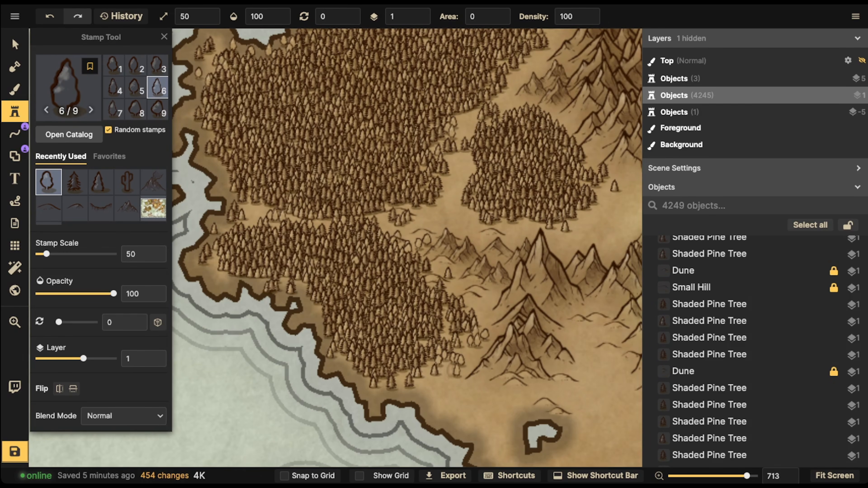
- Spread loose round-crowned trees across the open ground southeast of the southern forest and along its eastern edge
click(454, 379)
click(492, 375)
click(502, 386)
click(496, 393)
click(502, 395)
click(490, 392)
click(488, 407)
click(452, 395)
click(456, 370)
click(482, 322)
click(474, 305)
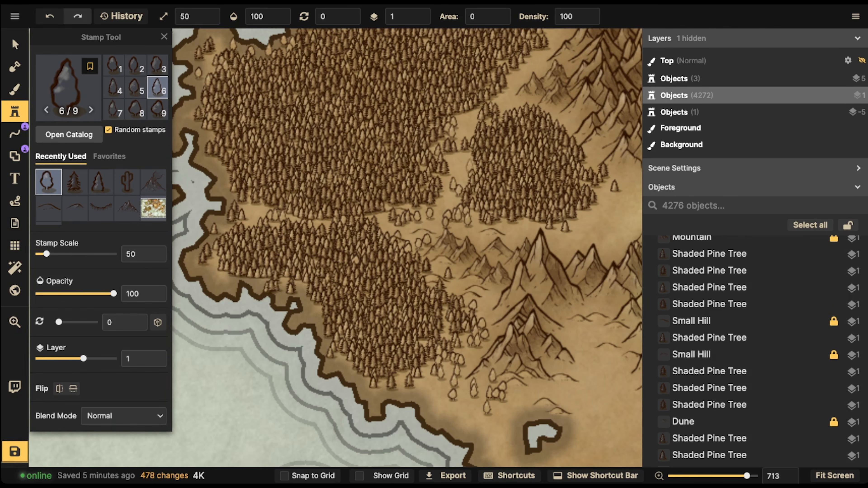
- Add round-crowned trees along the western and southeastern edges of the small forest beside the mountains
click(468, 166)
drag(567, 127, 460, 167)
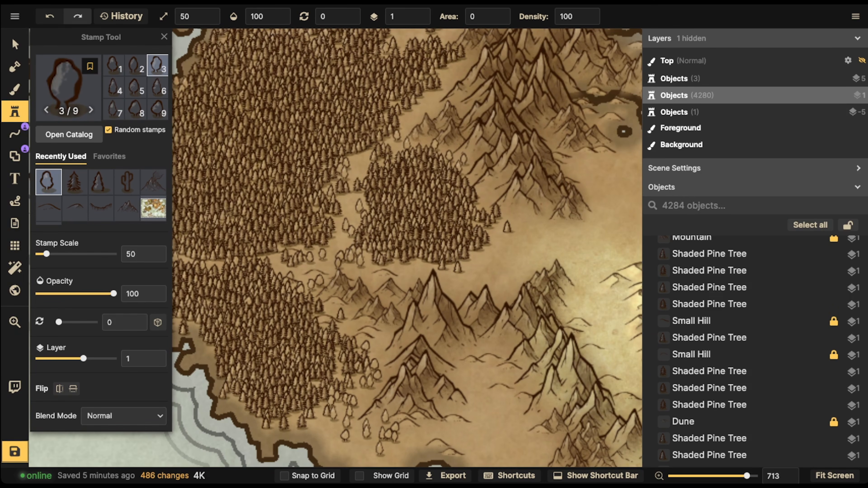
drag(492, 229, 465, 207)
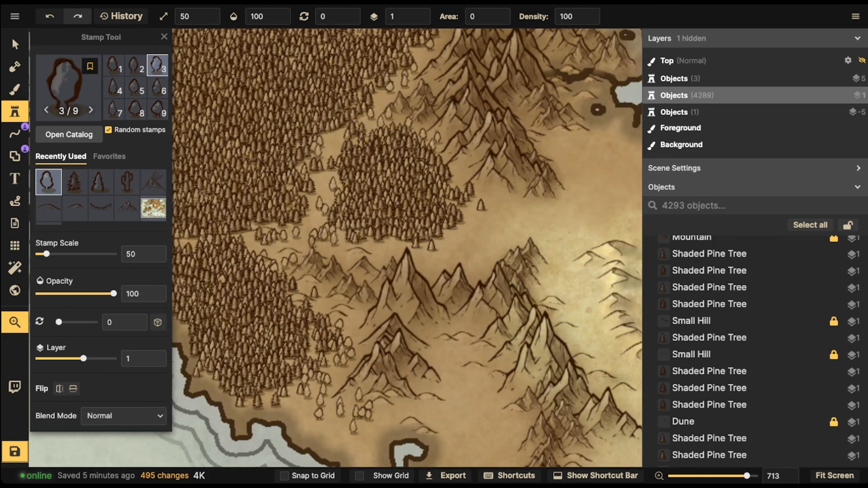
click(479, 209)
click(468, 215)
click(481, 218)
click(449, 223)
click(457, 227)
click(469, 231)
click(451, 233)
click(460, 236)
- Stamp a few round-crowned trees along the small forest's southern edge, above the mountain range
click(404, 236)
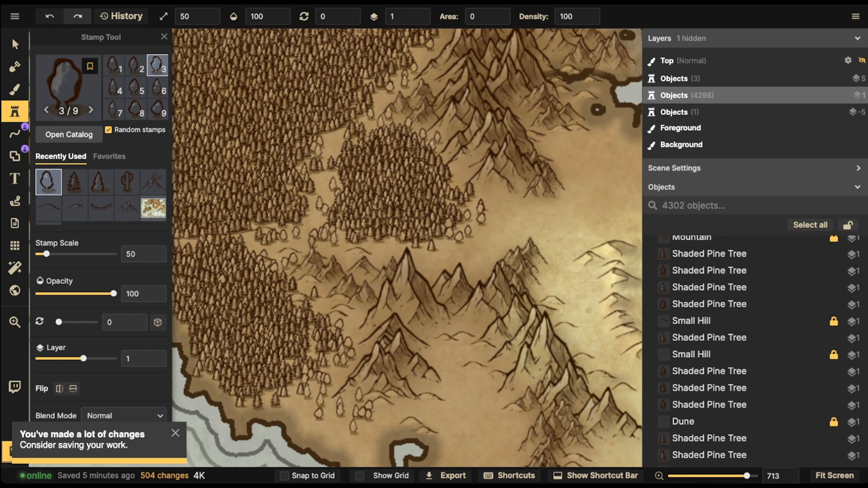
click(396, 238)
click(389, 234)
click(385, 245)
- Stamp a loose cluster of round-crowned trees east of the small forest, at the foot of the northern mountains
click(477, 192)
click(495, 199)
click(505, 206)
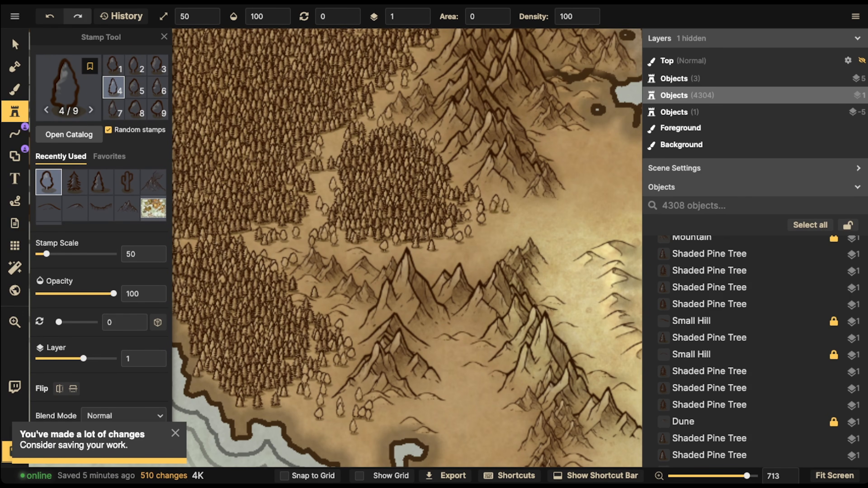
click(496, 206)
click(492, 206)
click(500, 207)
- Scatter round-crowned trees along the gap between the large and southern forests and on the large forest's southwestern side
click(192, 236)
click(192, 240)
click(183, 241)
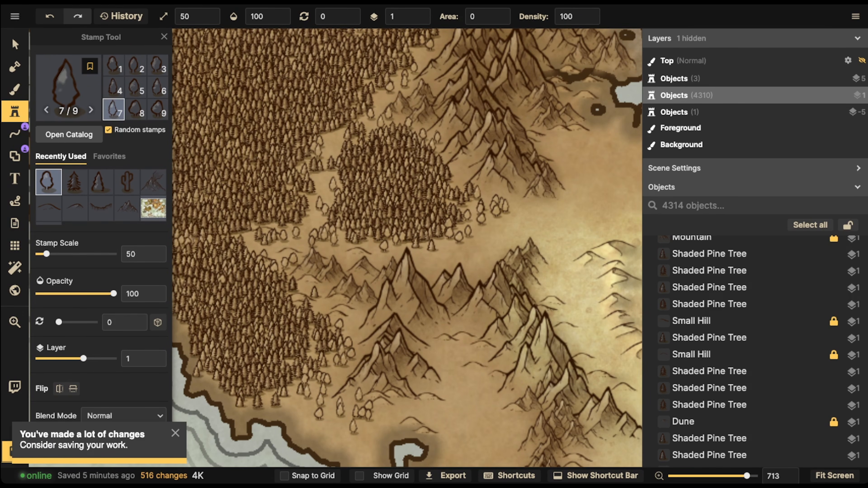
click(196, 236)
drag(196, 236, 366, 208)
click(298, 207)
click(302, 202)
click(259, 166)
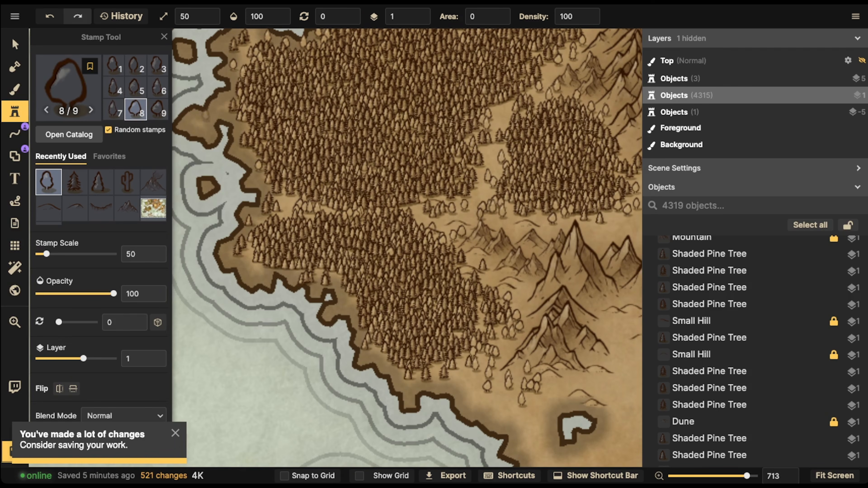
- Stamp a few round-crowned trees on the small western peninsula and along the large forest's western coast
click(192, 119)
click(199, 118)
click(204, 124)
click(206, 114)
click(216, 104)
click(229, 95)
click(230, 39)
- Stamp three round-crowned trees at the large forest's northeastern edge, between the snowy region and the mountains
mouse_move(454, 61)
mouse_down()
mouse_move(443, 115)
mouse_move(317, 248)
mouse_up()
click(422, 164)
click(406, 169)
click(473, 149)
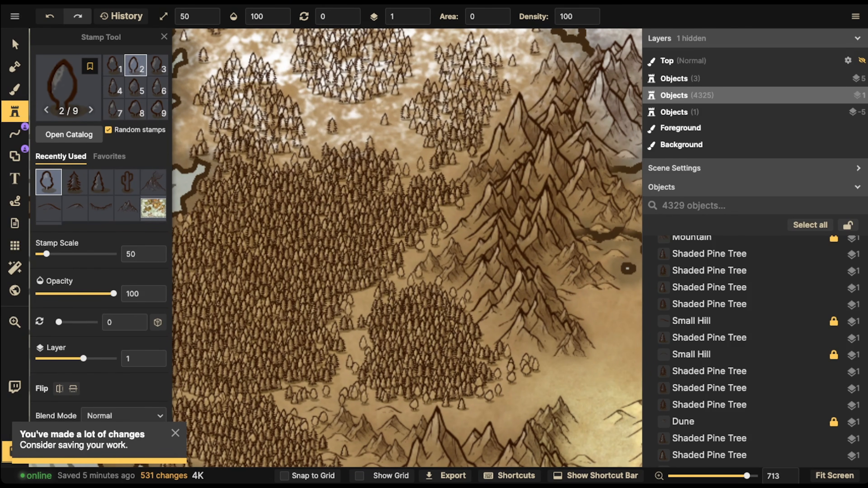
scroll(393, 168, down, 2)
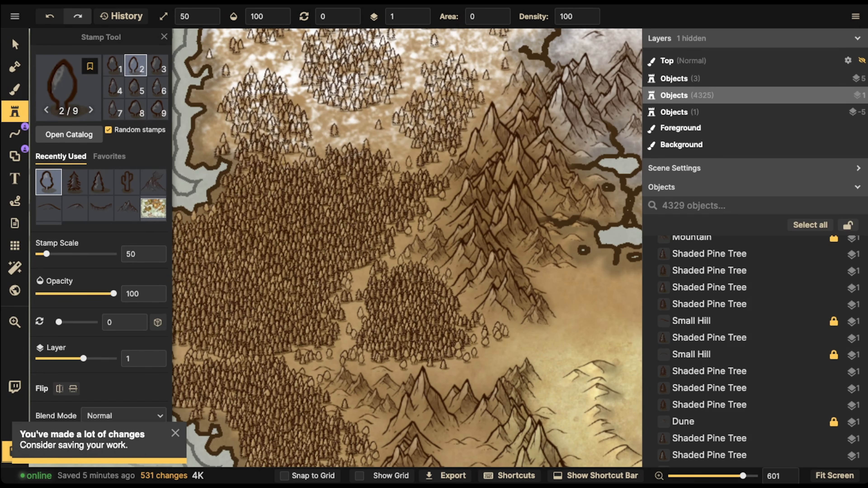
- Switch to the Select tool and save the map
key(v)
scroll(407, 248, down, 4)
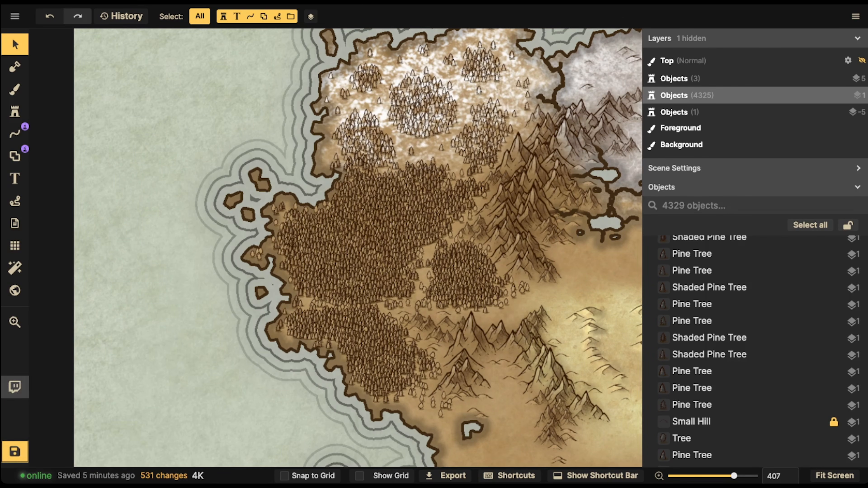
key(ctrl+s)
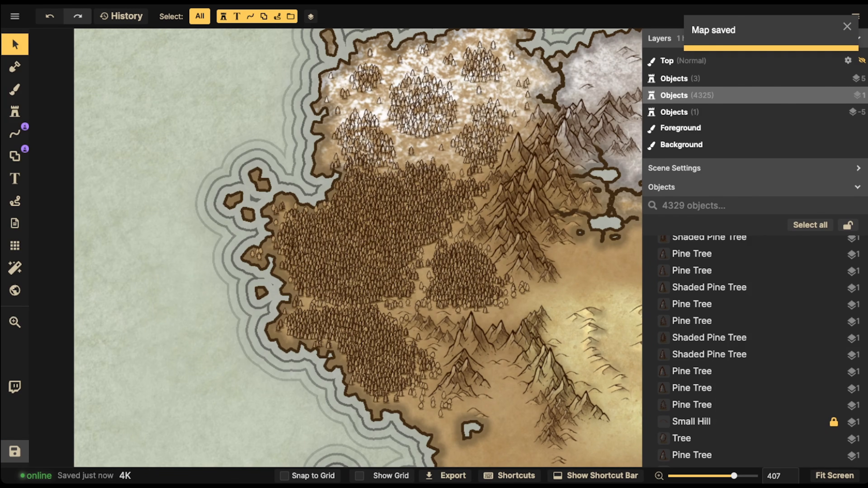
- Select all the trees of the three temperate western forests, including the scattered ones beside the mountains
scroll(301, 202, down, 5)
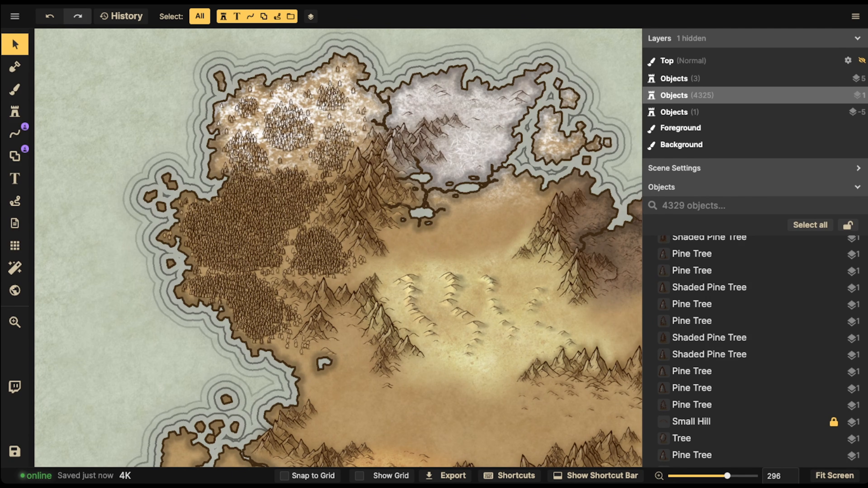
drag(132, 184, 343, 352)
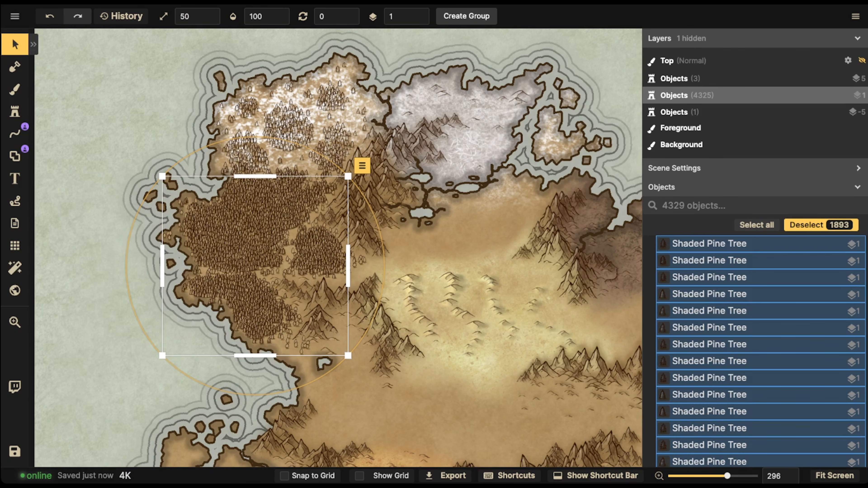
drag(127, 188, 363, 371)
drag(132, 179, 355, 337)
click(143, 174)
drag(143, 174, 364, 383)
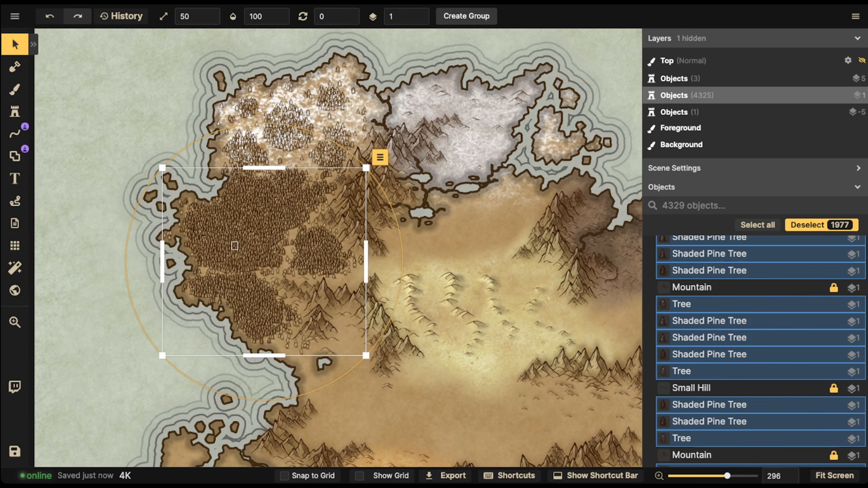
scroll(263, 235, up, 10)
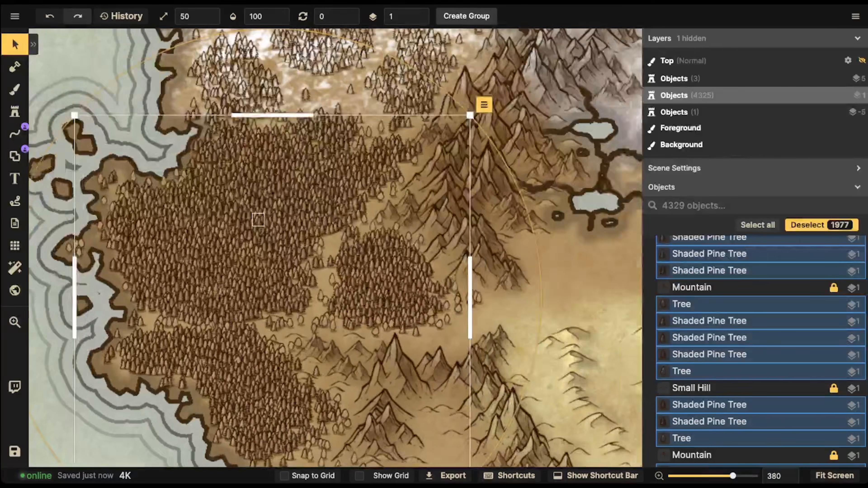
scroll(300, 206, down, 7)
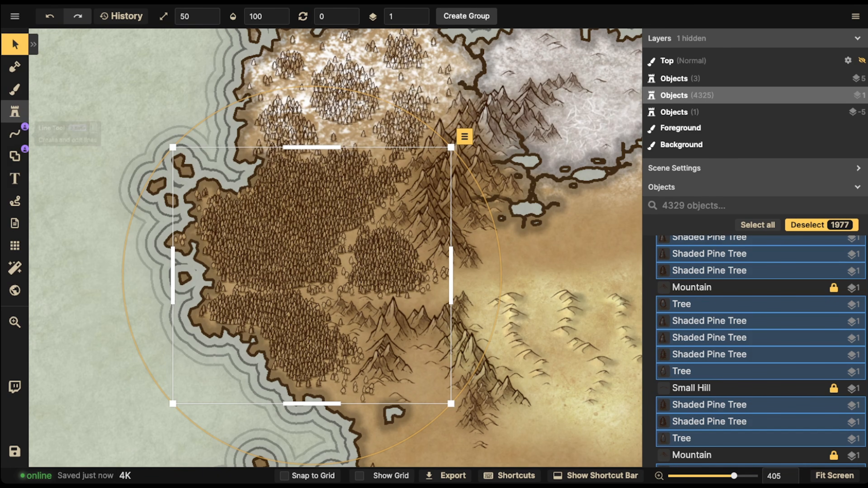
- Give the selected temperate trees a Custom Object Shadow in dark green 186212 and deselect them
click(34, 44)
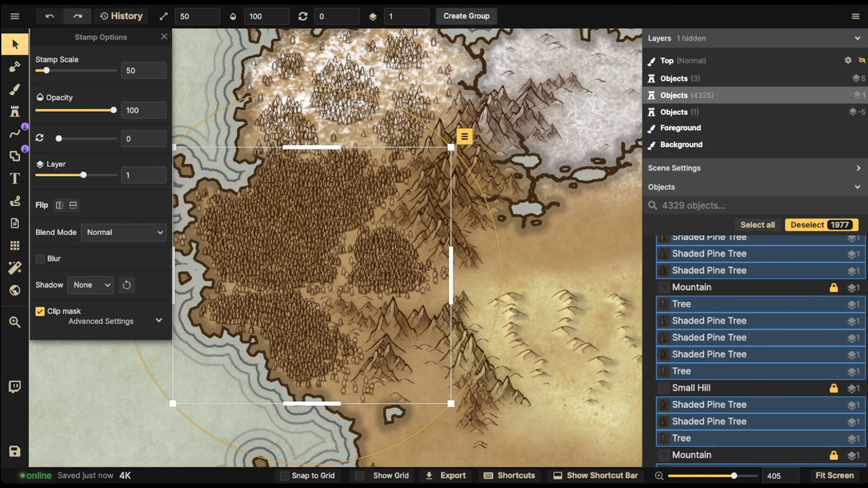
click(91, 285)
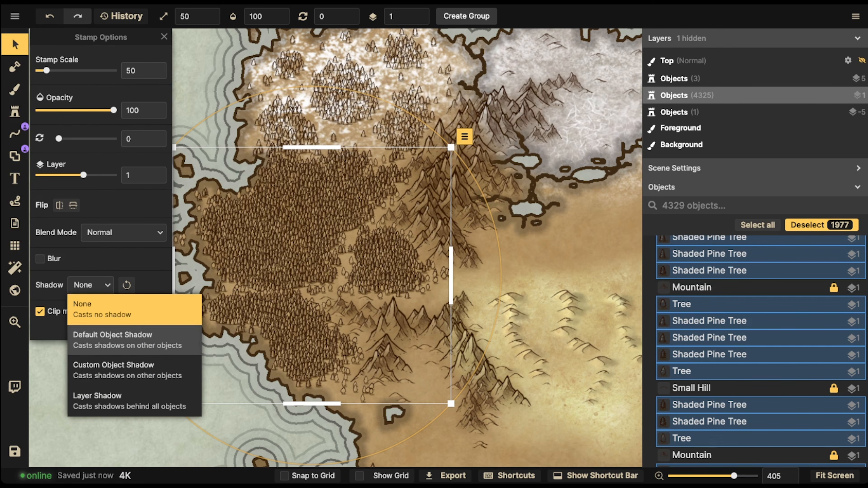
click(127, 370)
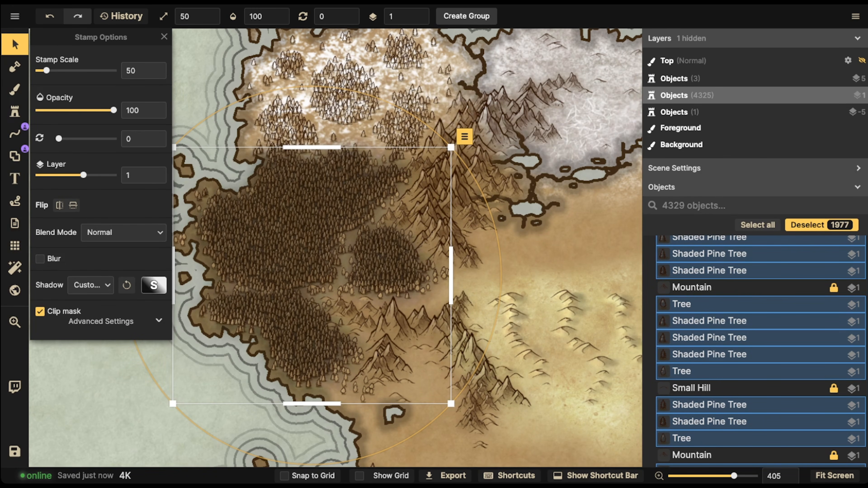
click(154, 285)
click(220, 364)
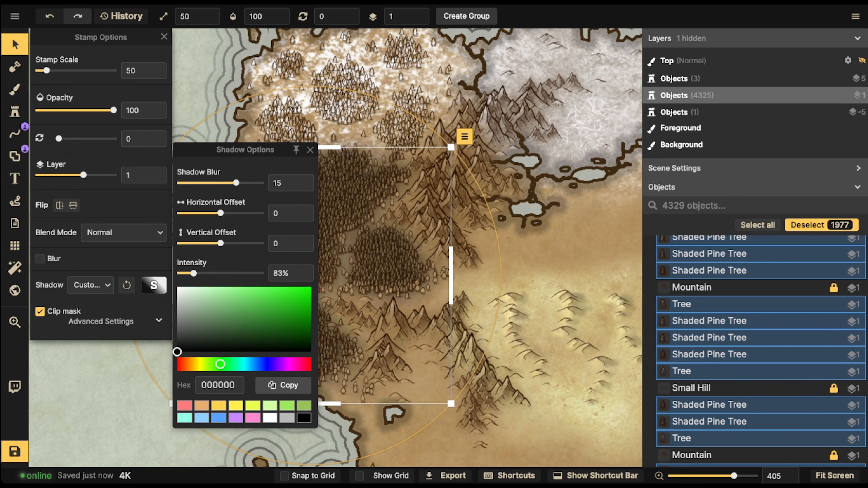
drag(299, 309, 287, 328)
click(310, 150)
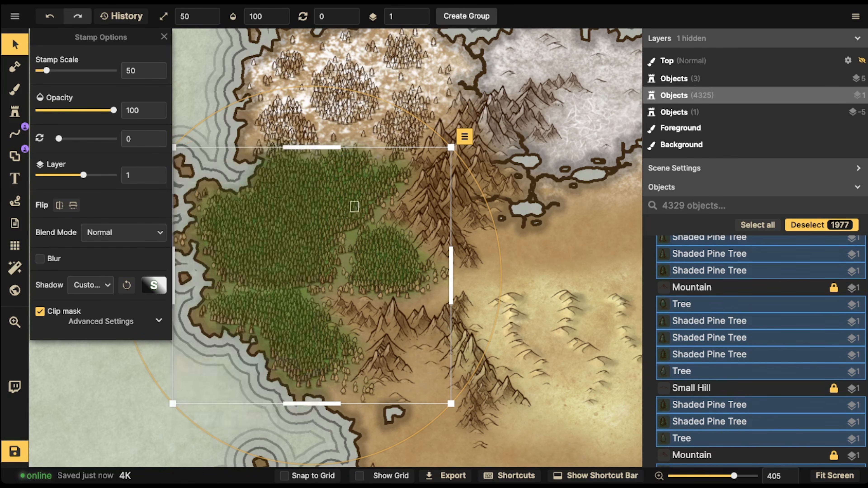
scroll(354, 207, down, 10)
key(Escape)
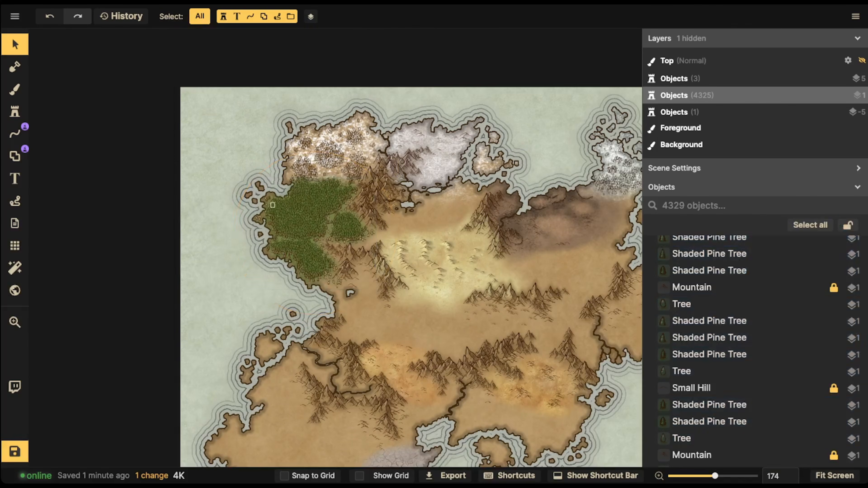
- Select the pines in the snowy northwestern region and give them a Custom Object Shadow in white ffffff
scroll(410, 277, down, 3)
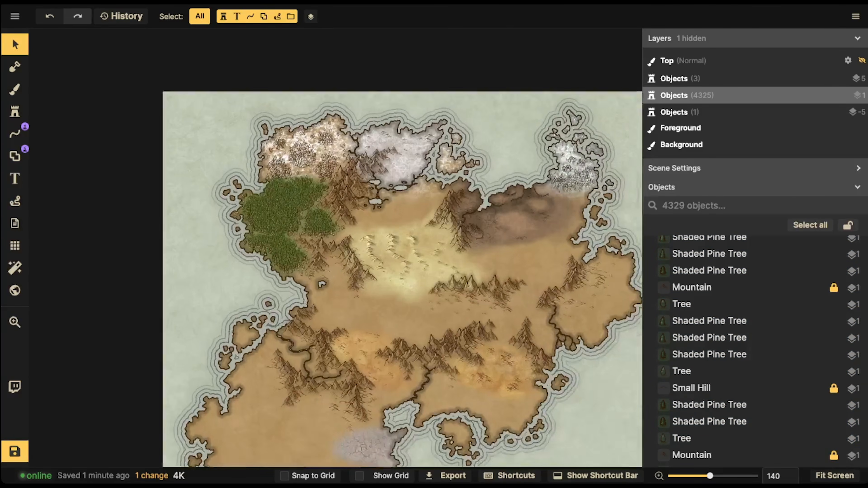
scroll(292, 222, up, 7)
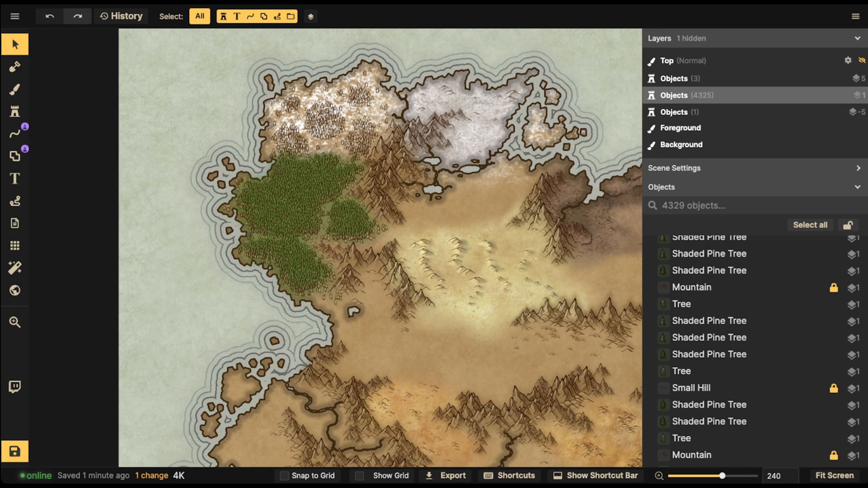
drag(247, 59, 373, 145)
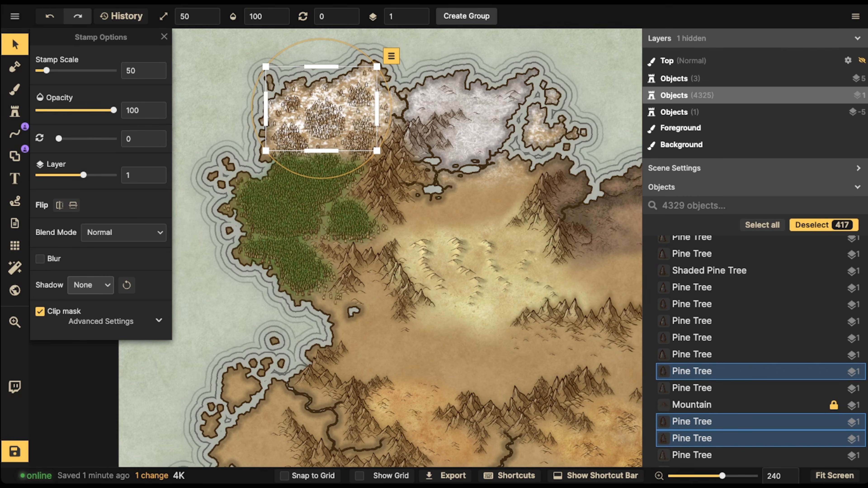
click(91, 285)
click(93, 364)
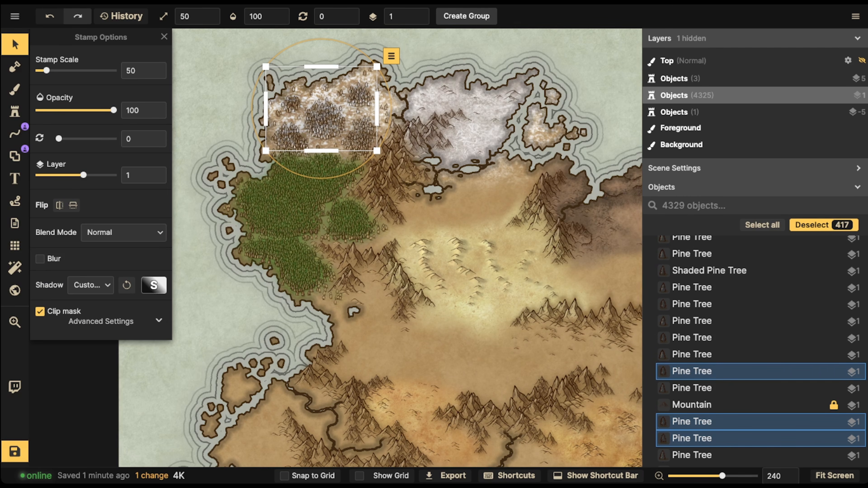
click(154, 285)
click(270, 418)
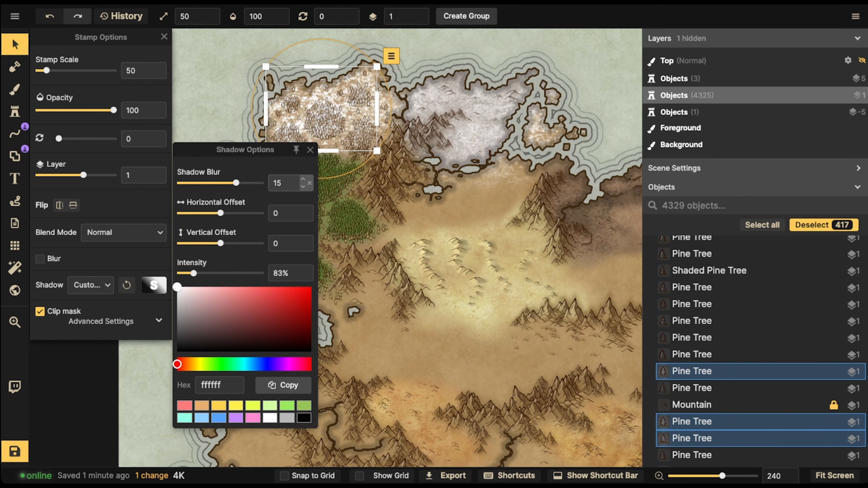
click(310, 149)
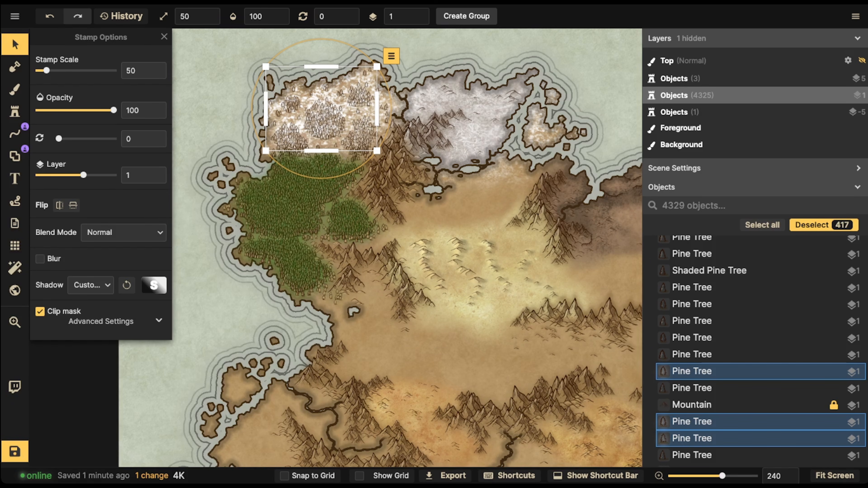
- Clear the selection and examine the tinted snowy and green forests up close and across the whole map
scroll(329, 94, up, 3)
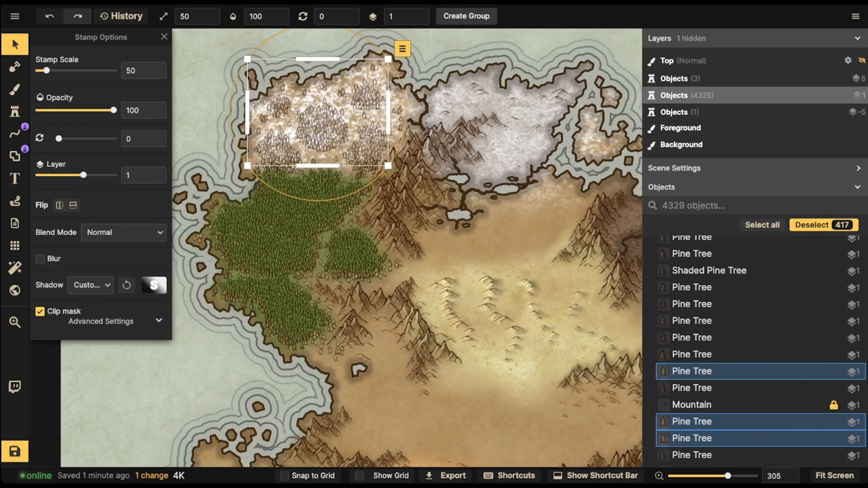
click(15, 45)
scroll(246, 92, up, 7)
key(Escape)
scroll(361, 102, down, 5)
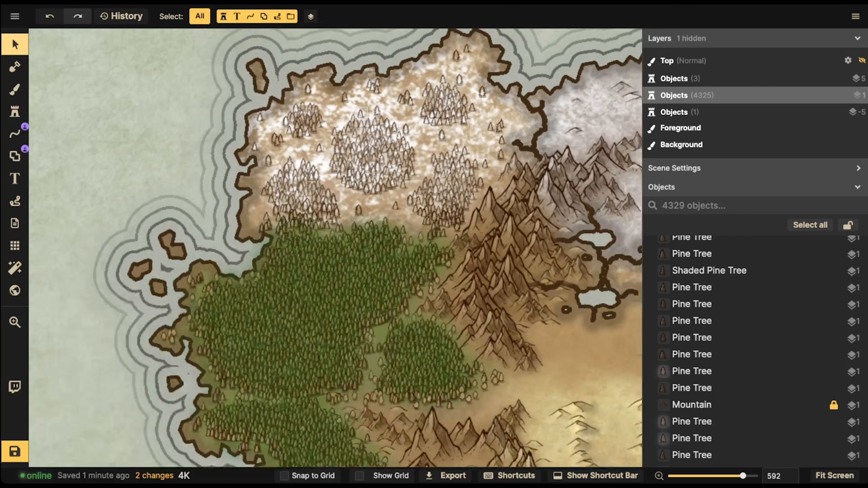
key(space)
drag(361, 102, 208, 148)
scroll(293, 177, down, 6)
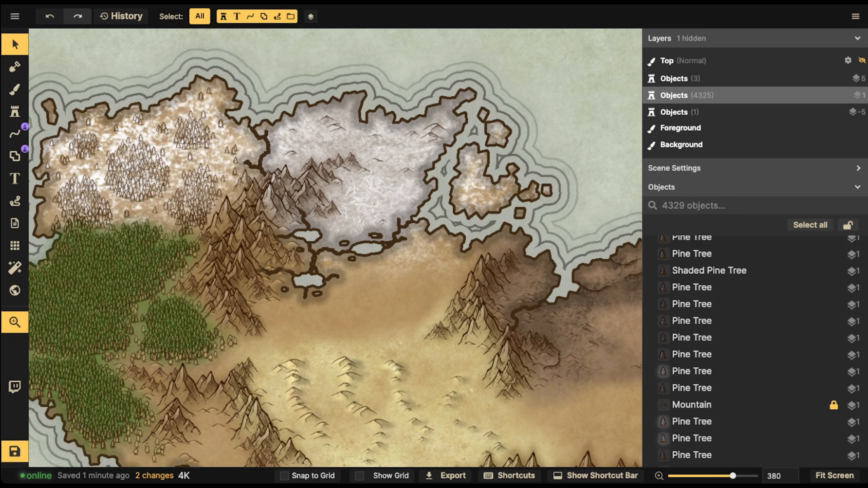
scroll(293, 177, down, 2)
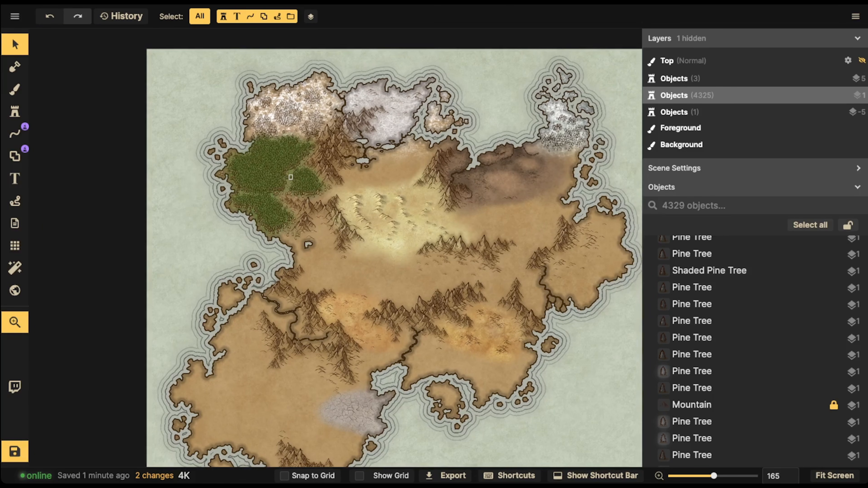
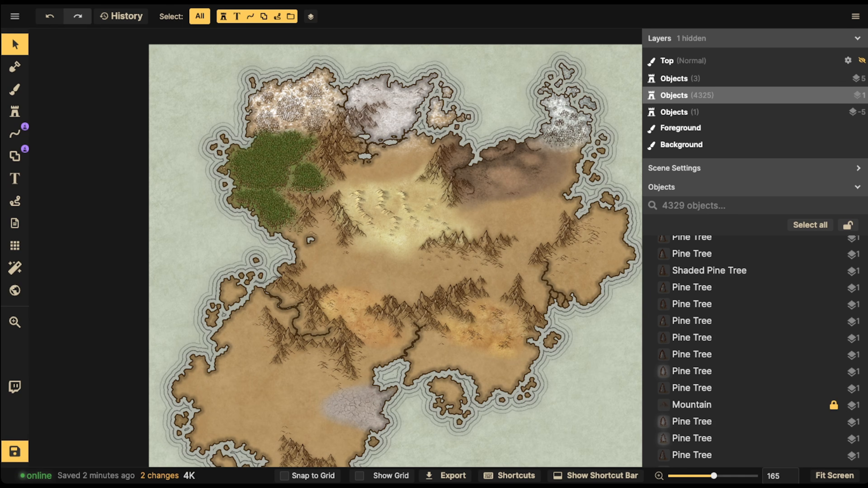
- Select a shaded pine in the large western forest and extend the selection to all stamps like it
scroll(268, 171, up, 10)
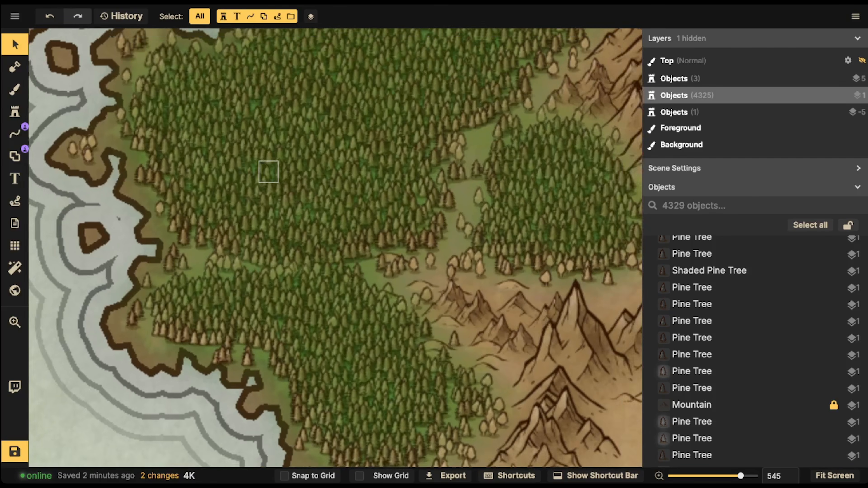
scroll(268, 171, up, 5)
click(263, 154)
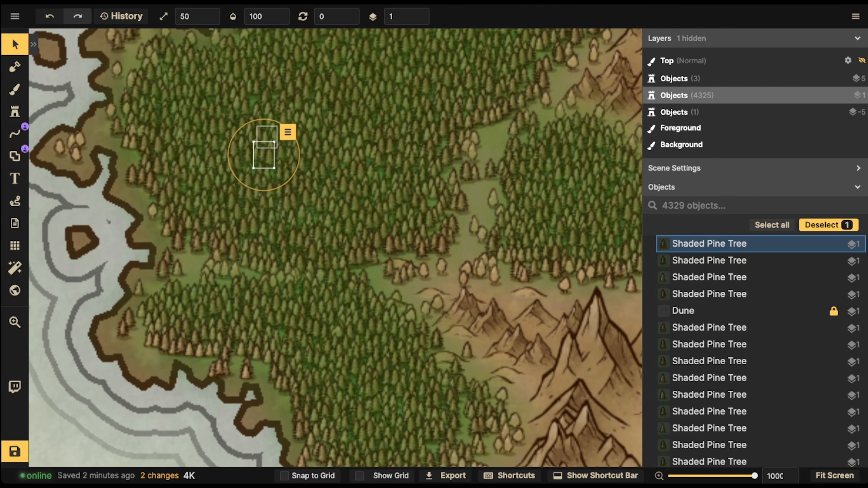
click(288, 132)
mouse_move(285, 146)
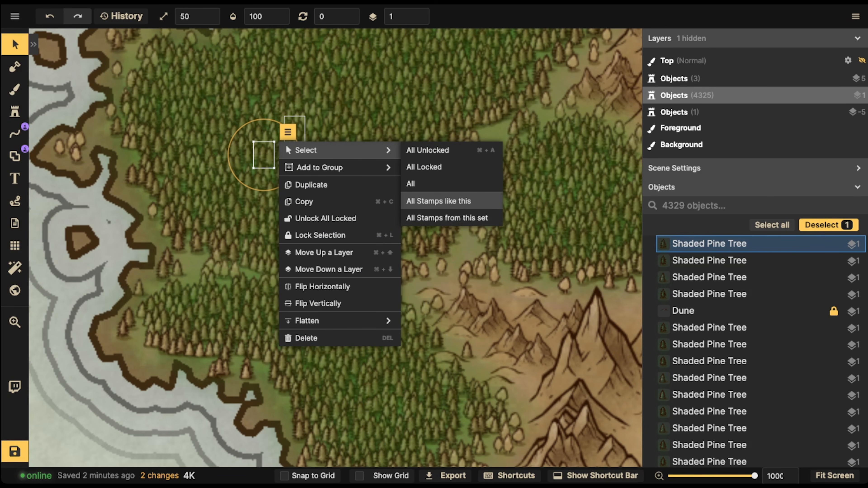
click(439, 202)
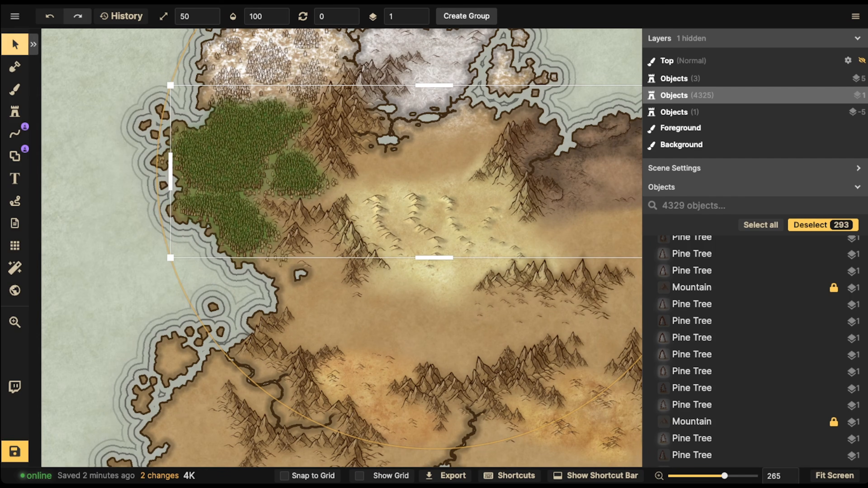
- Try a brighter green Custom Object Shadow on the selected pines, undo it and clear the selection
click(33, 45)
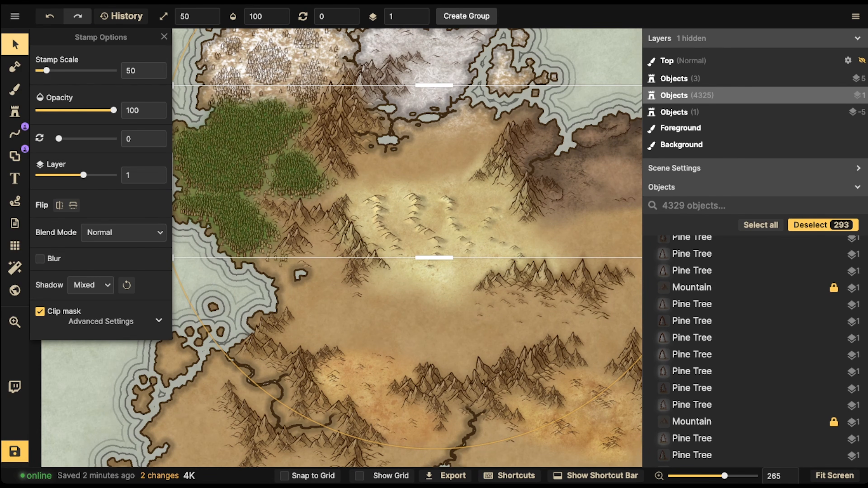
click(91, 285)
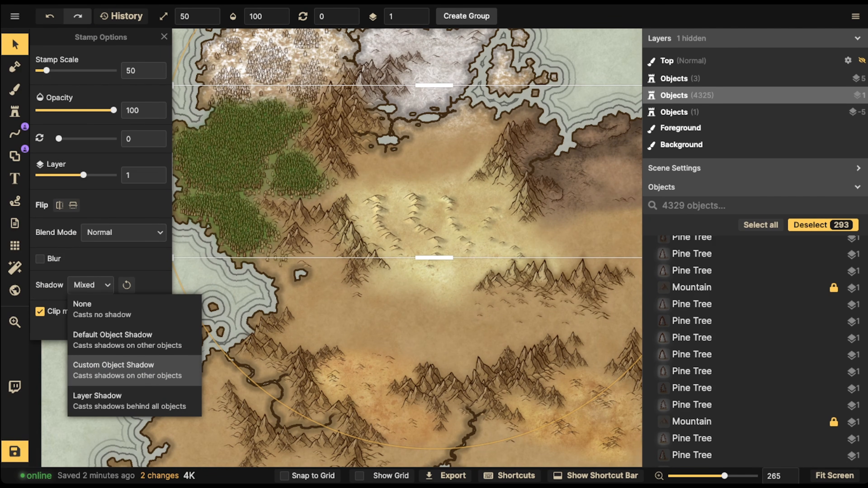
click(113, 370)
click(153, 285)
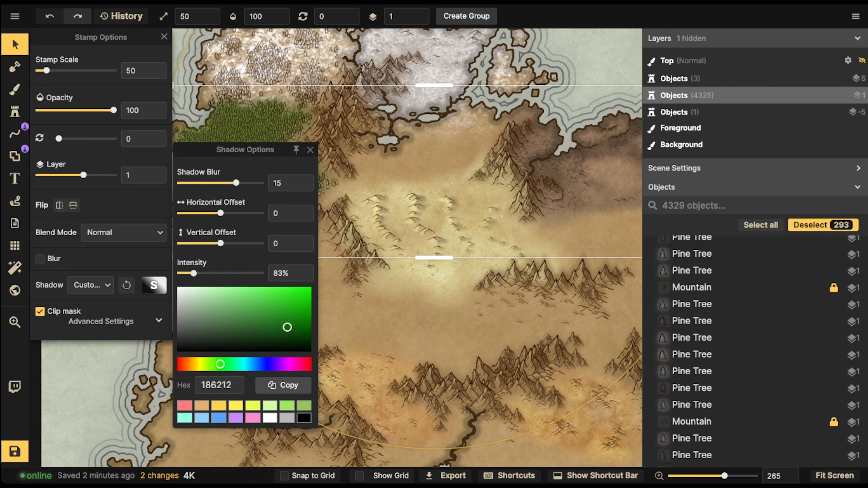
drag(287, 327, 252, 293)
click(310, 150)
key(ctrl+z)
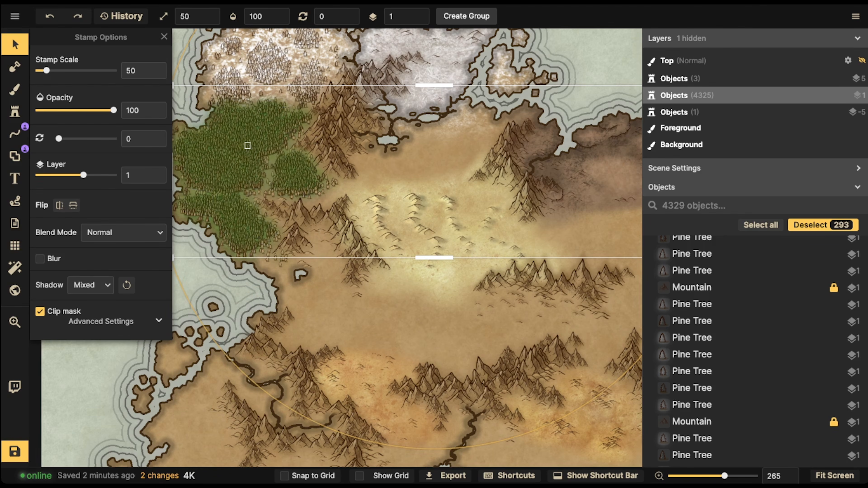
key(Escape)
scroll(238, 162, up, 4)
scroll(238, 162, up, 6)
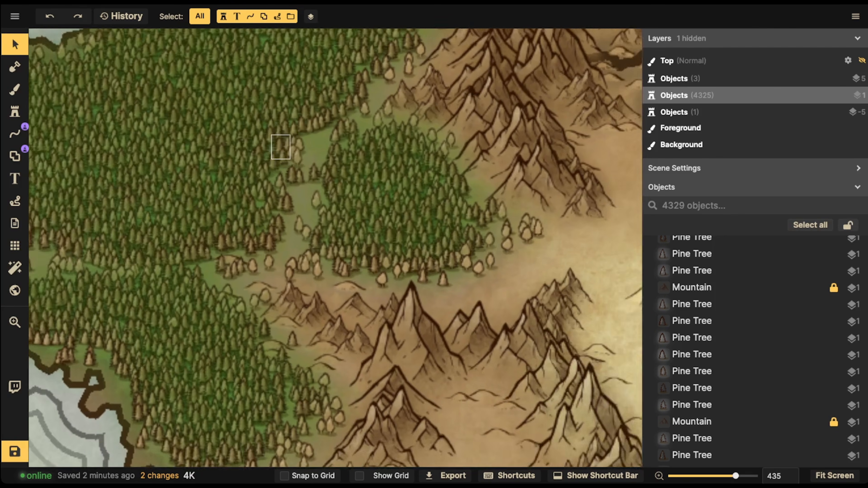
- Select a shaded pine in the large western forest and extend the selection to all stamps like it
click(272, 112)
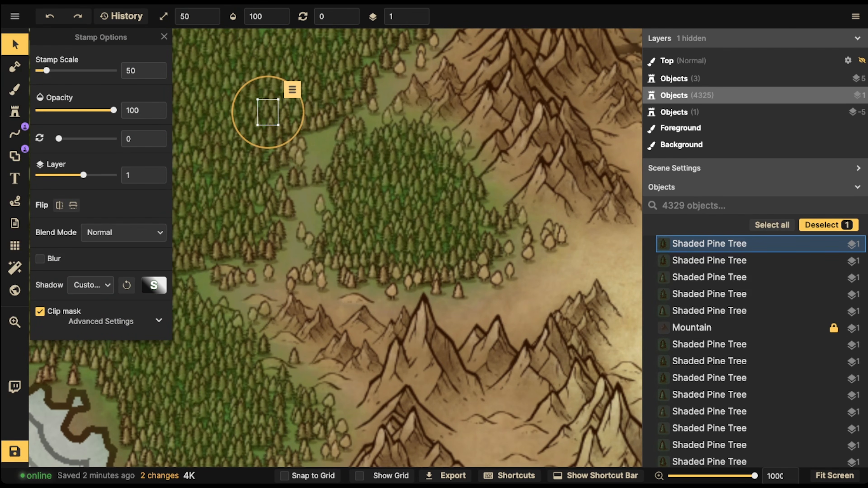
click(293, 89)
mouse_move(342, 107)
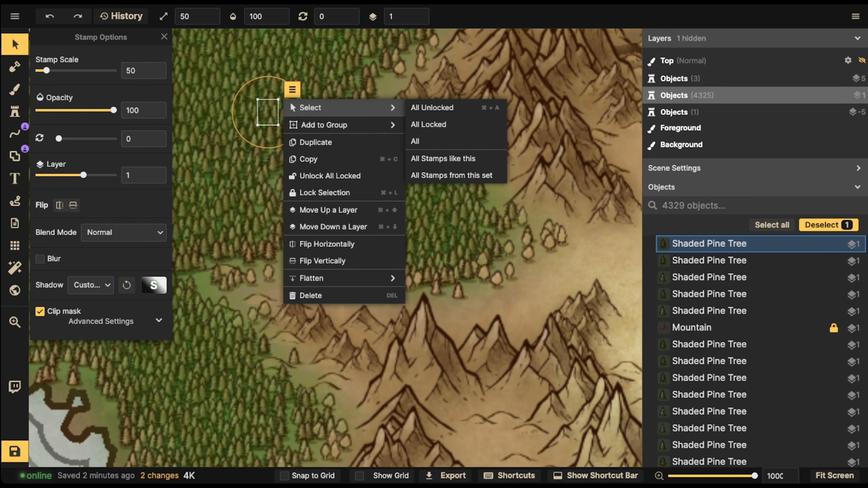
click(452, 159)
scroll(377, 166, down, 10)
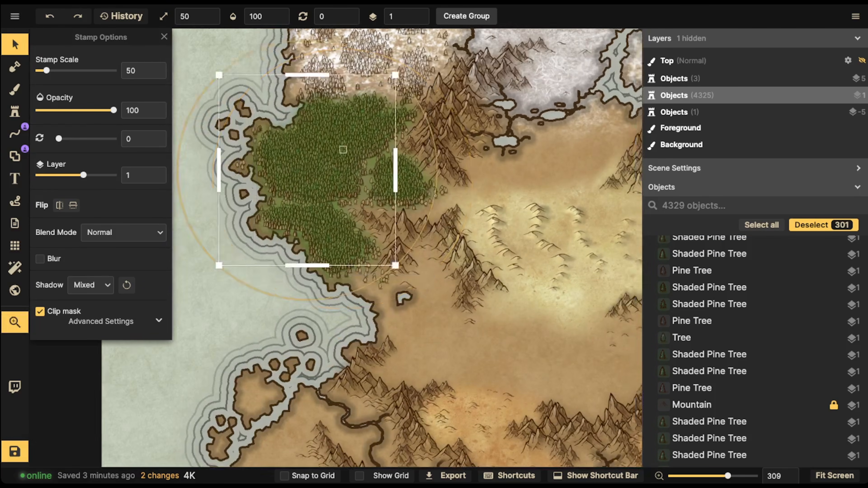
drag(343, 150, 351, 153)
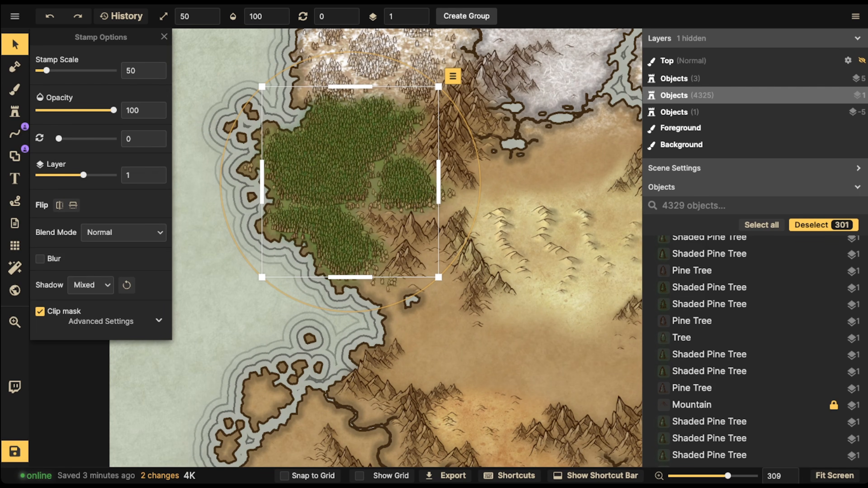
- Give the selected pines a Custom Object Shadow with a lower blur and a very dark green colour, and clear the selection
click(91, 285)
click(92, 363)
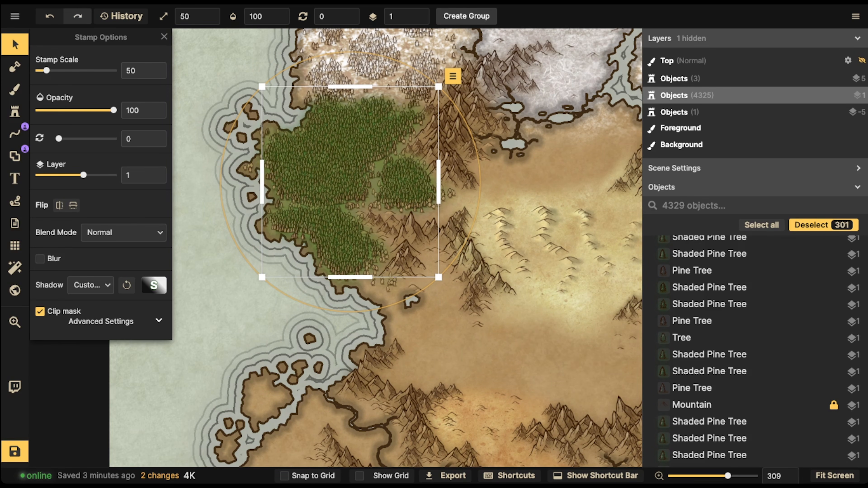
click(154, 285)
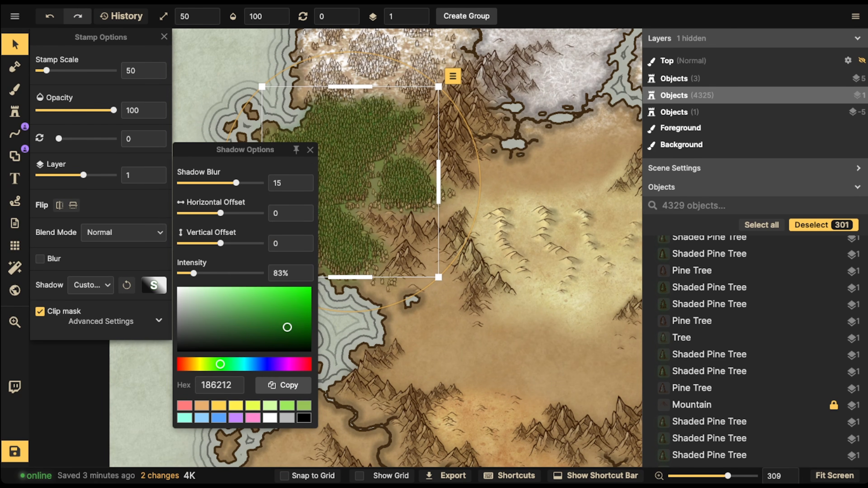
drag(288, 328, 279, 337)
drag(276, 337, 254, 299)
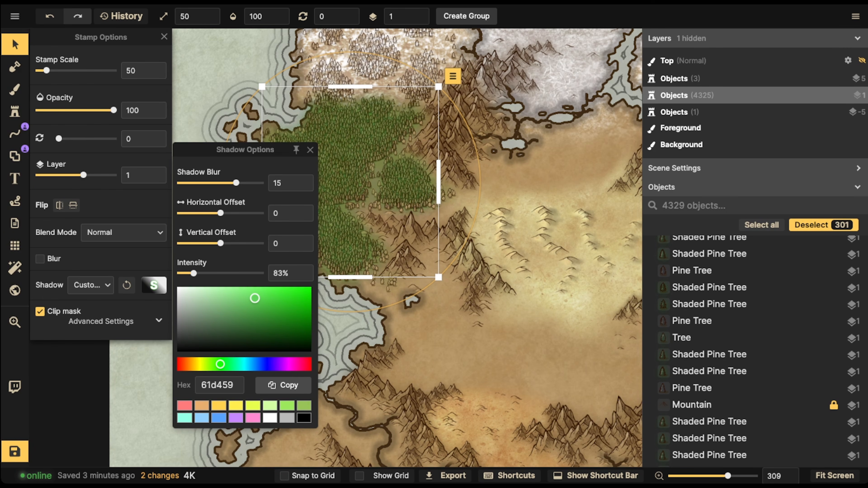
drag(237, 183, 213, 183)
drag(246, 337, 228, 352)
click(347, 187)
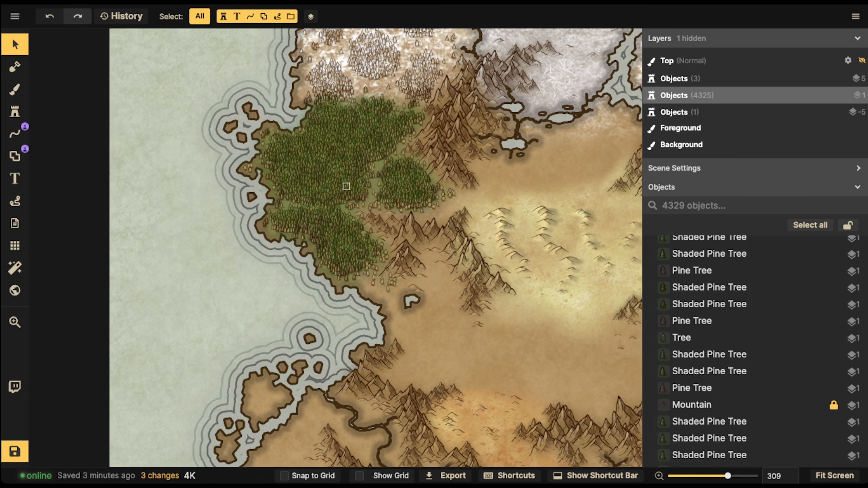
- Examine the retinted western forest up close and from a distance, and select a single tree at its southern edge
scroll(464, 175, down, 2)
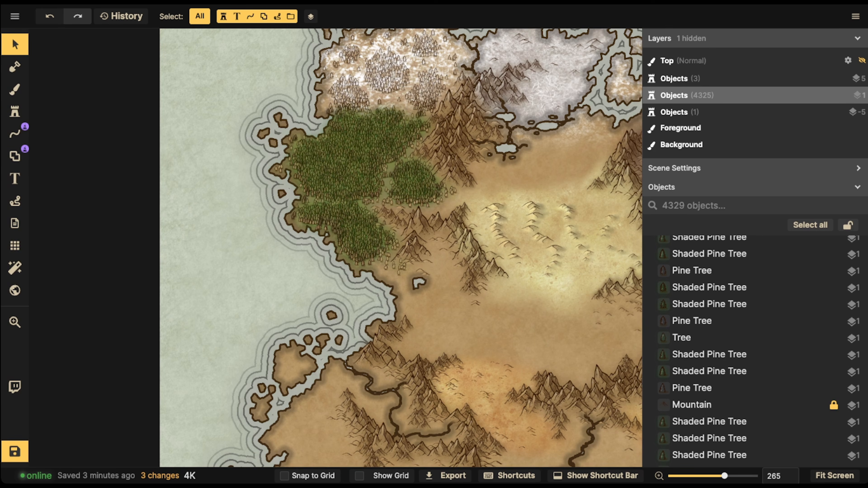
scroll(346, 103, up, 5)
scroll(382, 143, up, 8)
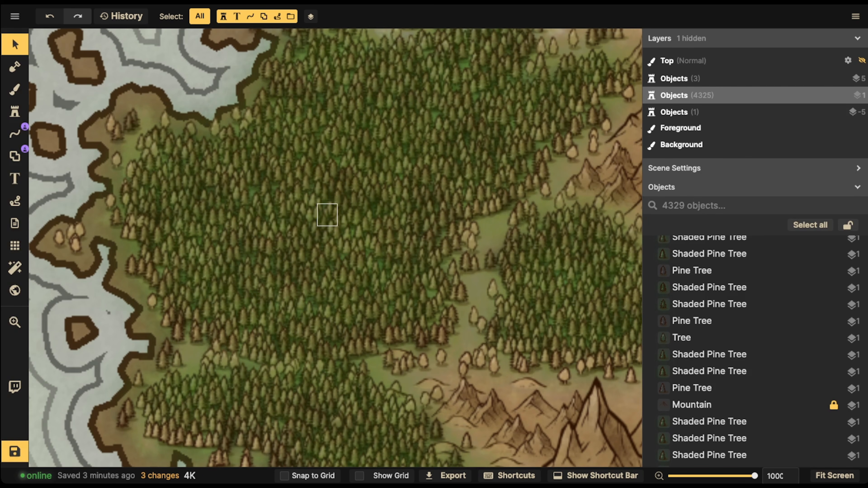
scroll(294, 219, down, 1)
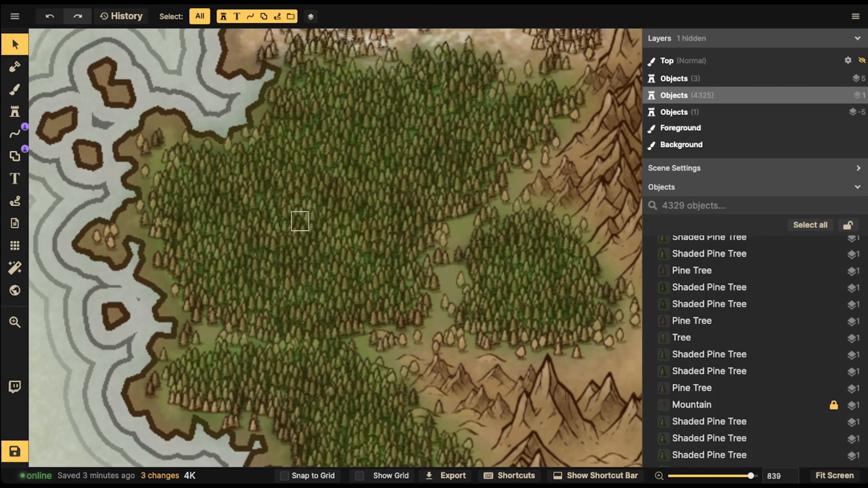
scroll(267, 244, down, 4)
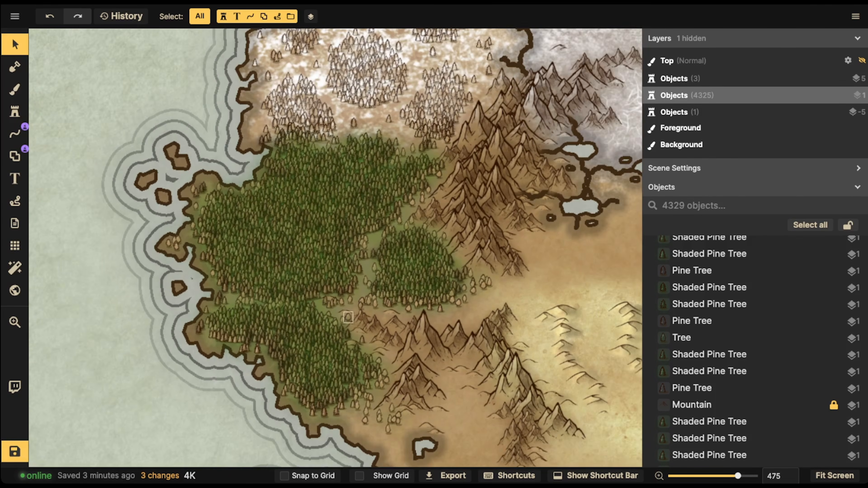
scroll(351, 301, up, 2)
click(348, 290)
scroll(280, 254, down, 2)
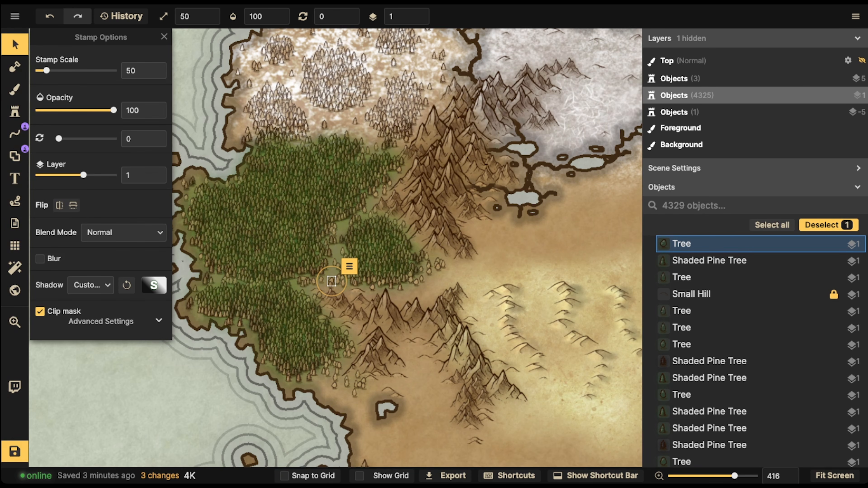
- Save the map with the tinted forests
scroll(331, 281, down, 5)
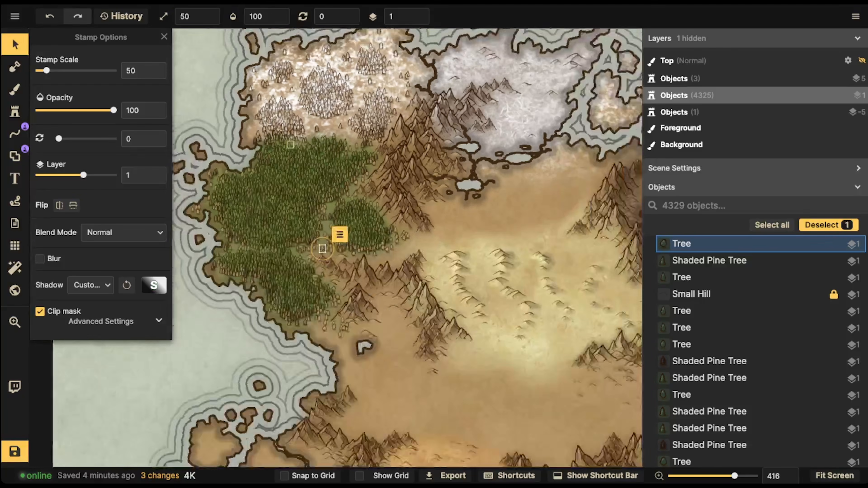
scroll(314, 194, up, 2)
key(ctrl+s)
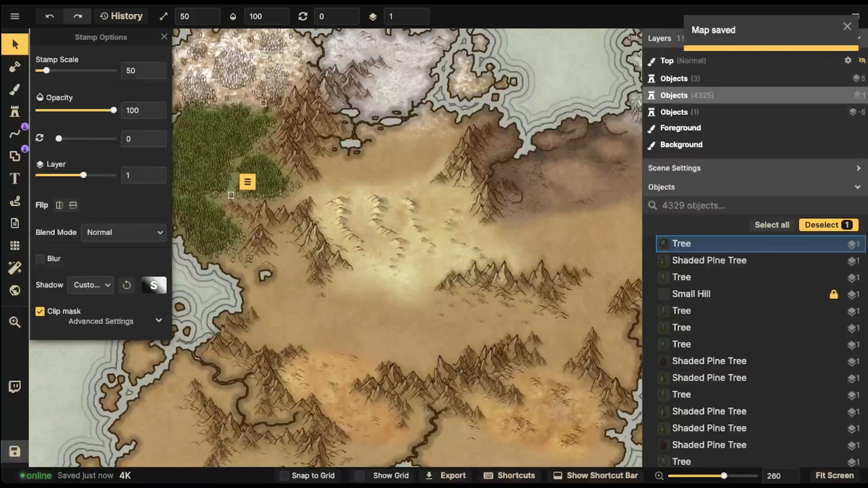
scroll(296, 173, down, 5)
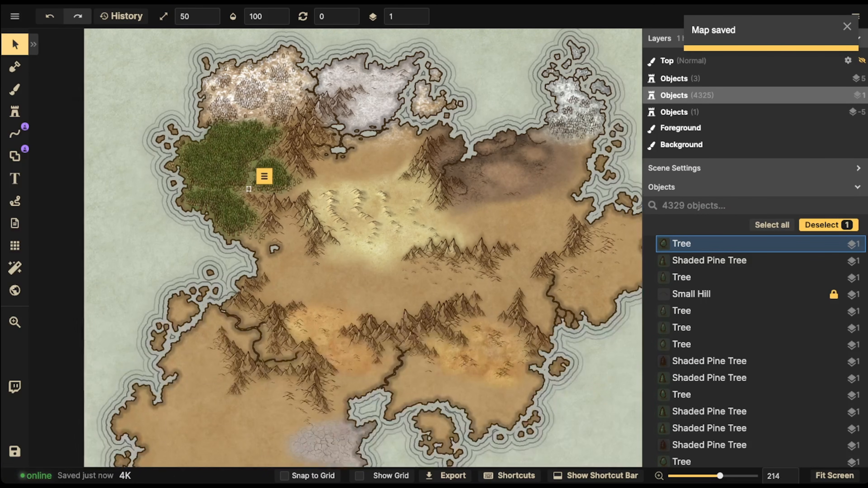
key(space)
drag(296, 173, 212, 211)
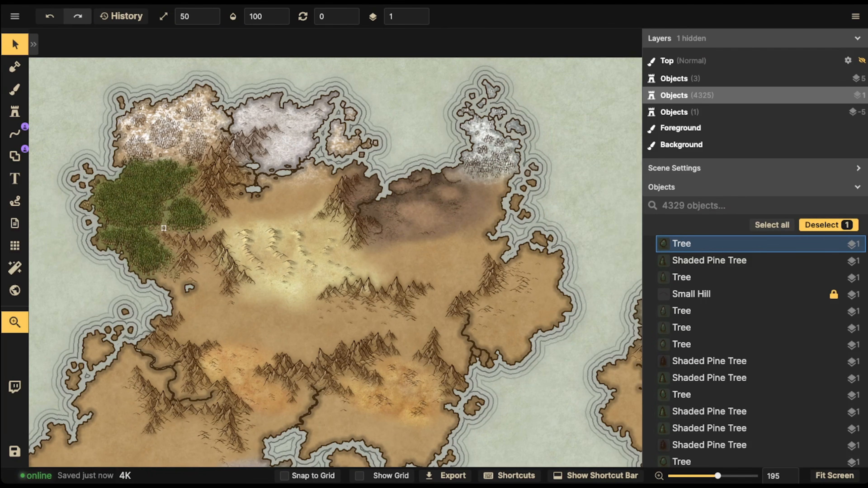
- Select the Forest Locations group in the scene's object list and set its opacity to 36
scroll(171, 224, up, 6)
scroll(193, 205, up, 8)
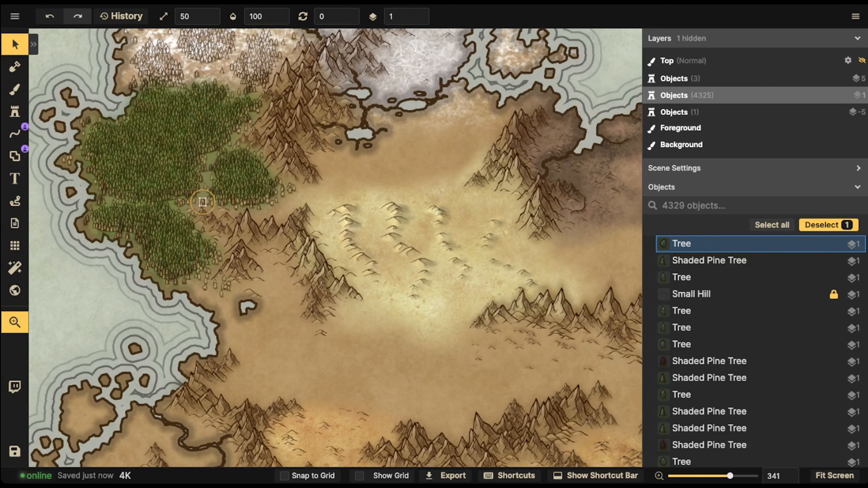
scroll(761, 262, up, 15)
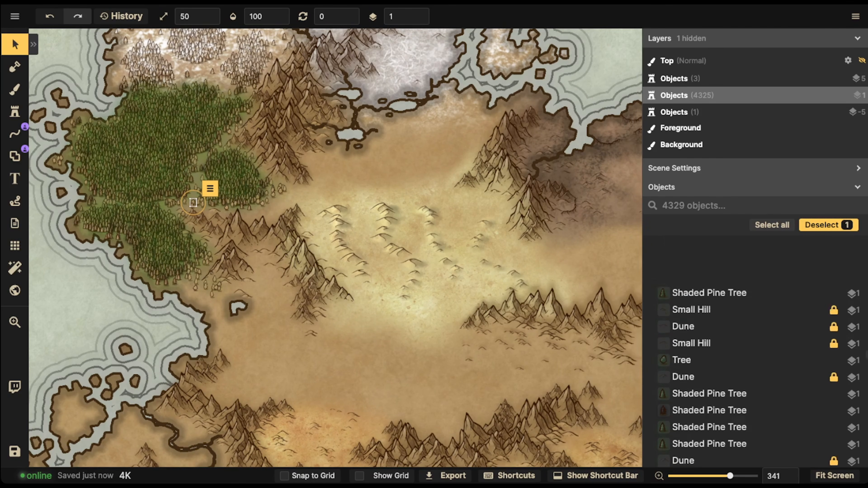
scroll(760, 343, up, 20)
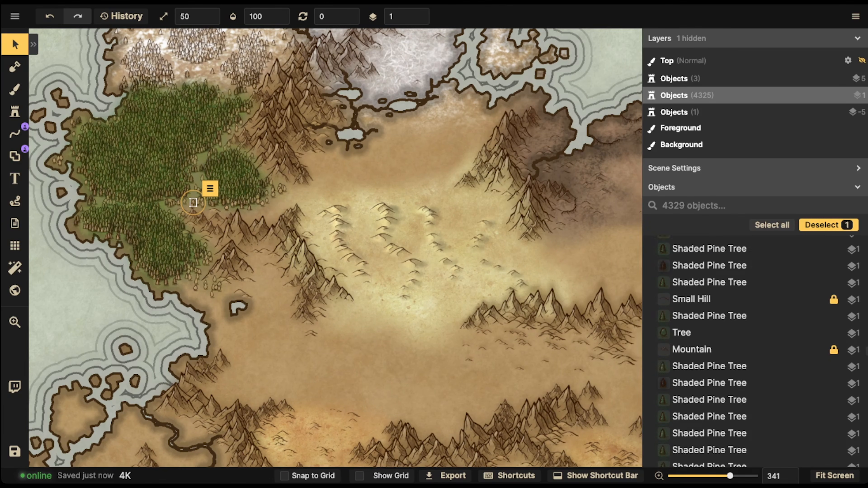
scroll(760, 343, up, 20)
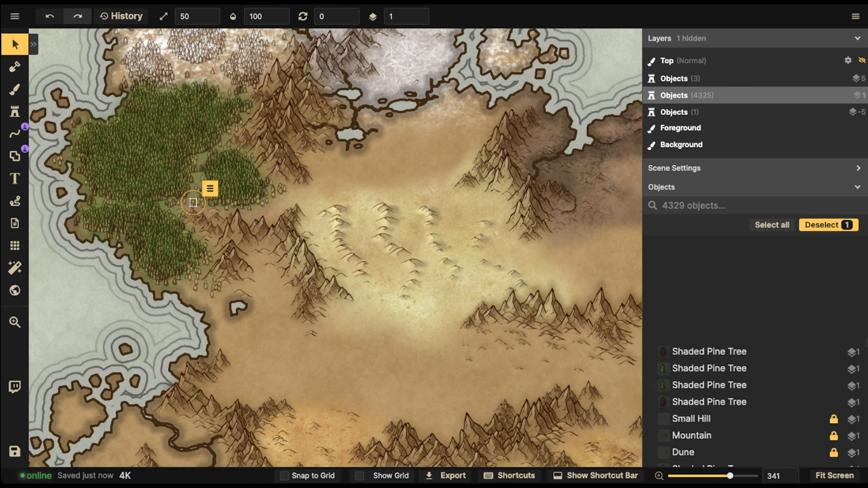
scroll(755, 342, up, 15)
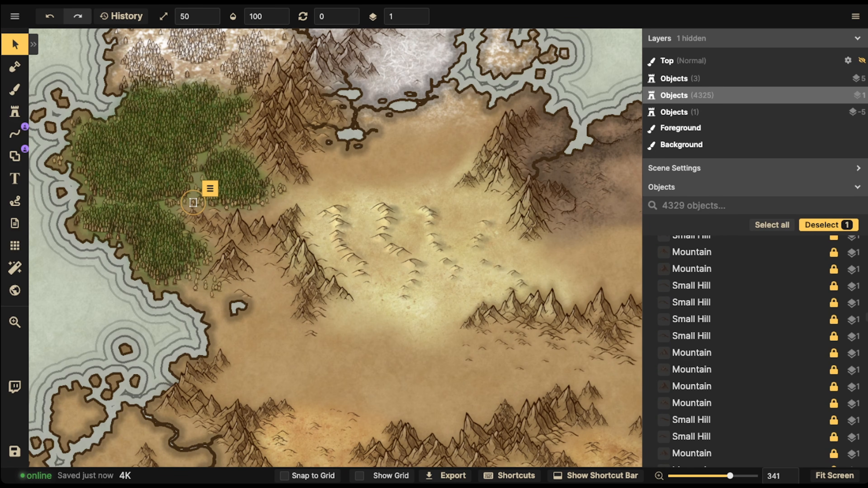
scroll(756, 311, up, 15)
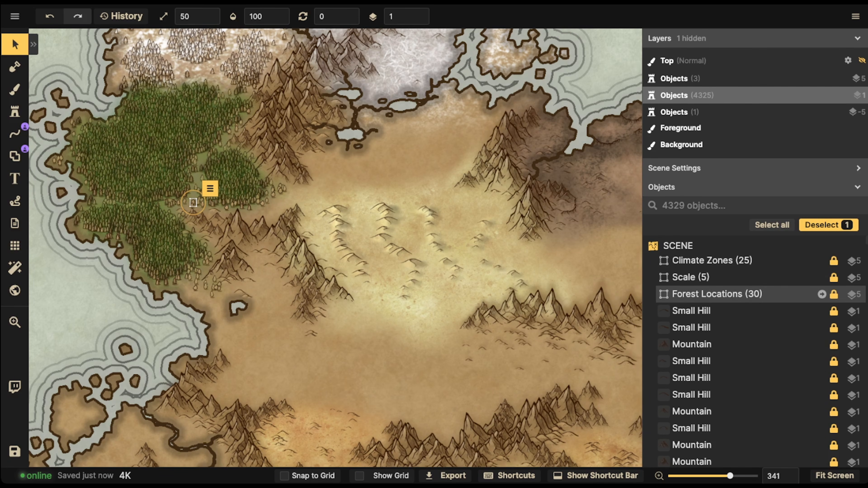
click(718, 294)
click(264, 16)
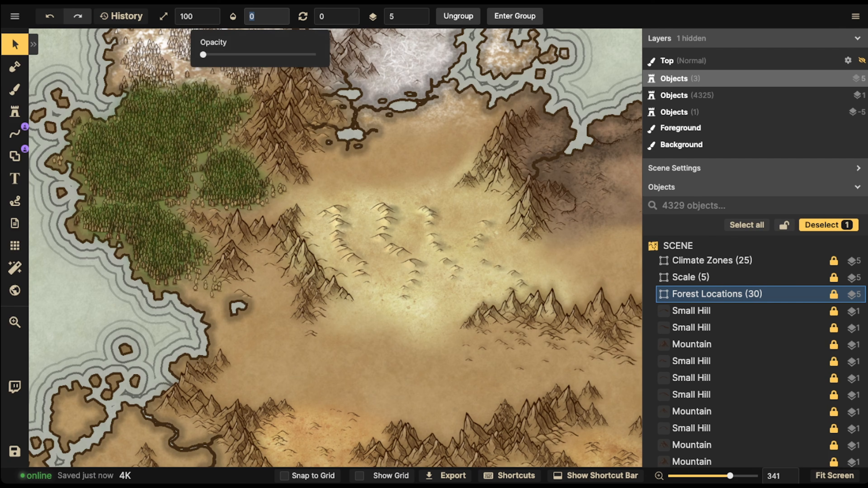
drag(241, 54, 243, 55)
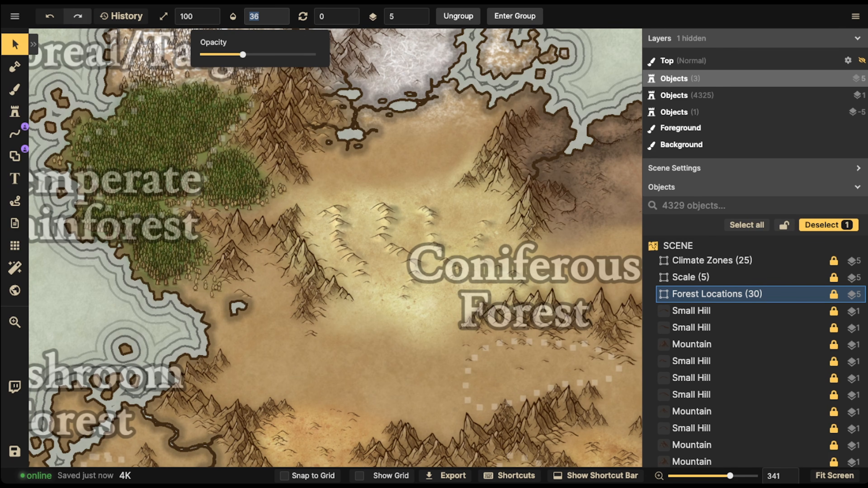
- Examine the dotted Coniferous Forest outline, its surrounding mountains and the neighbouring labelled forest locations
click(14, 17)
scroll(513, 284, down, 3)
key(space)
drag(513, 284, 373, 245)
key(space)
scroll(396, 219, up, 6)
scroll(379, 210, down, 5)
key(space)
key(space)
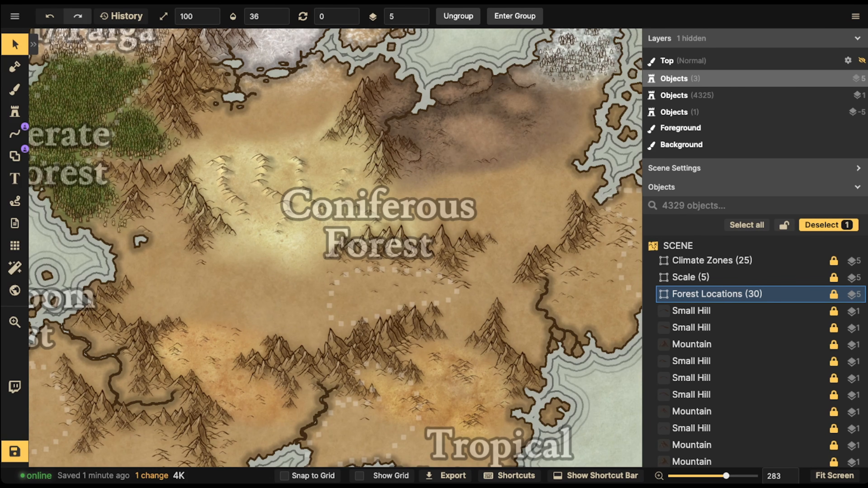
scroll(377, 251, up, 5)
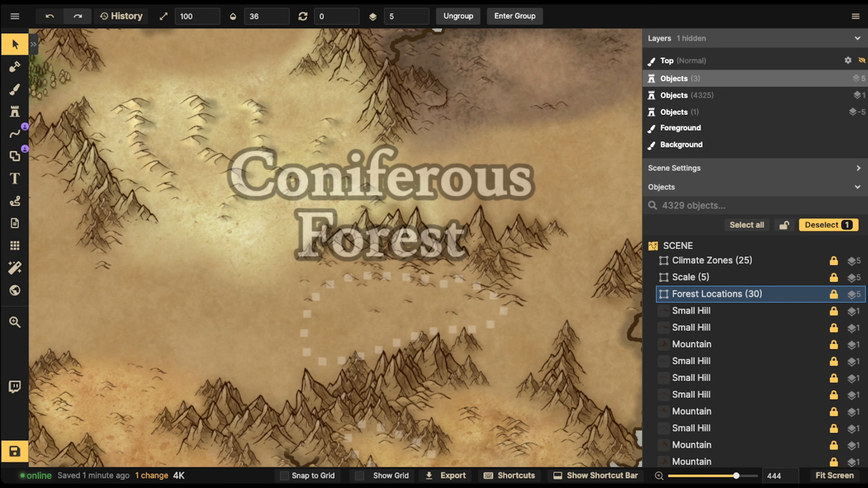
scroll(243, 104, down, 9)
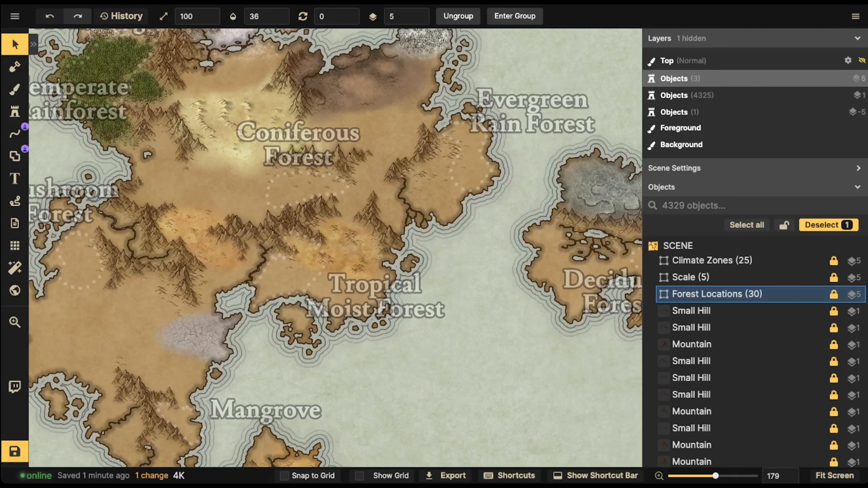
scroll(280, 152, up, 10)
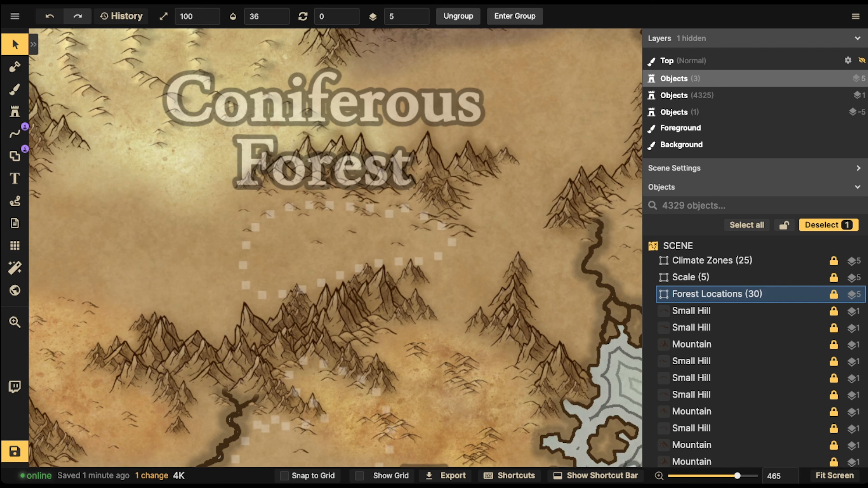
scroll(343, 212, down, 6)
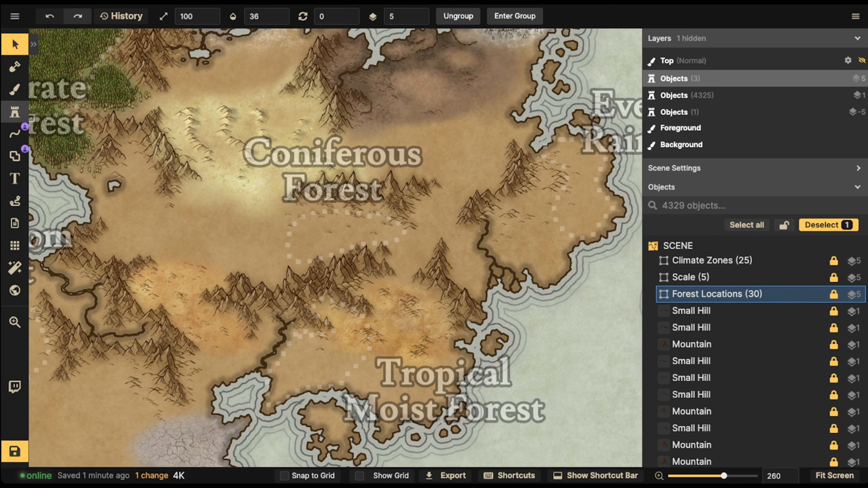
- Set up the Stamp Tool with the recently used branched pine at a scale of 80, and return to the Select tool
click(14, 111)
click(75, 183)
scroll(297, 224, up, 5)
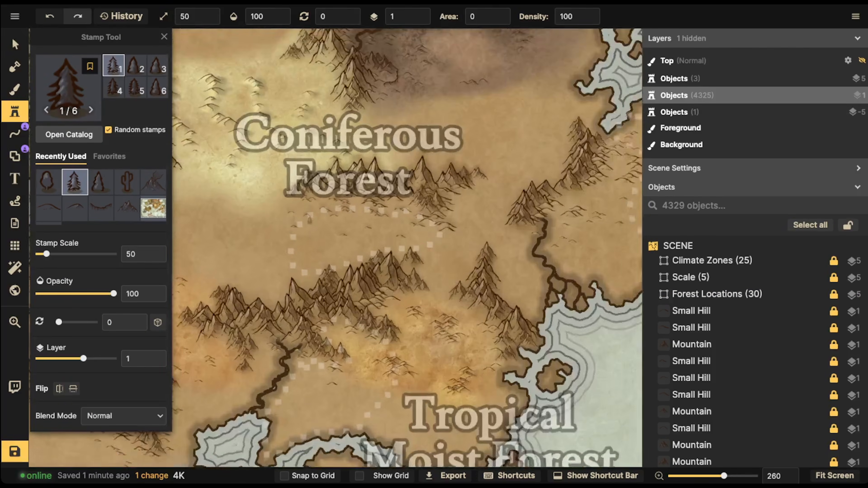
scroll(322, 218, up, 3)
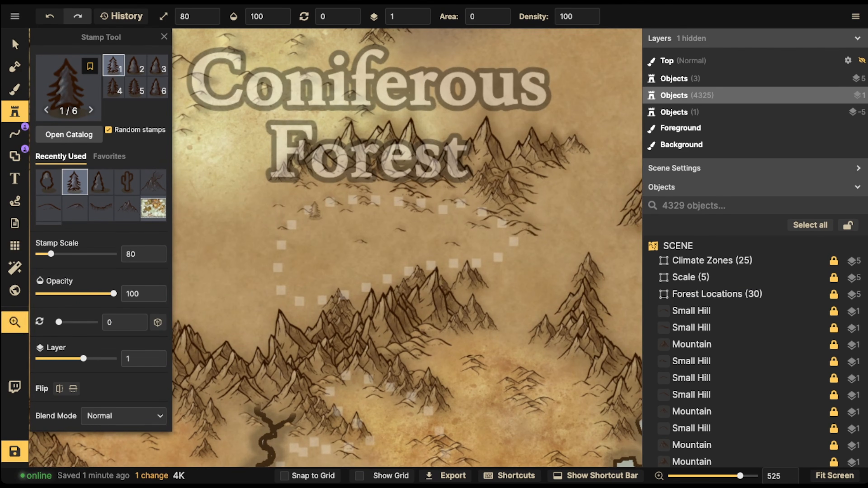
scroll(323, 216, down, 3)
scroll(342, 212, down, 1)
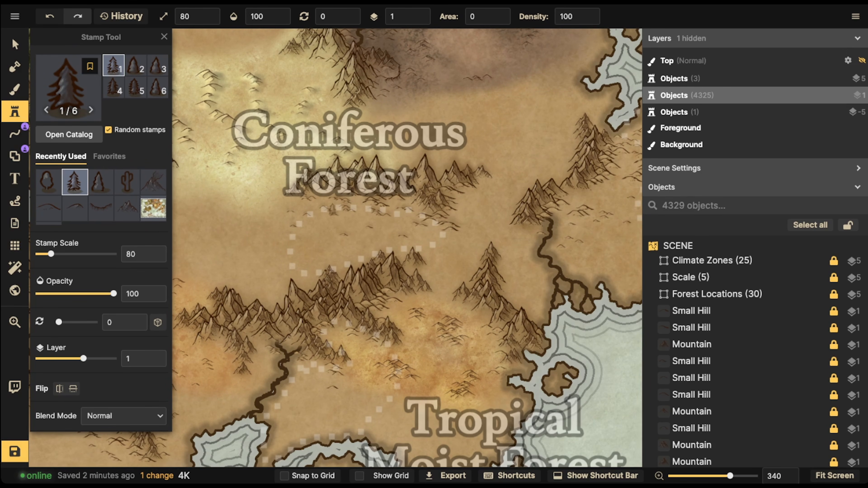
scroll(209, 164, down, 2)
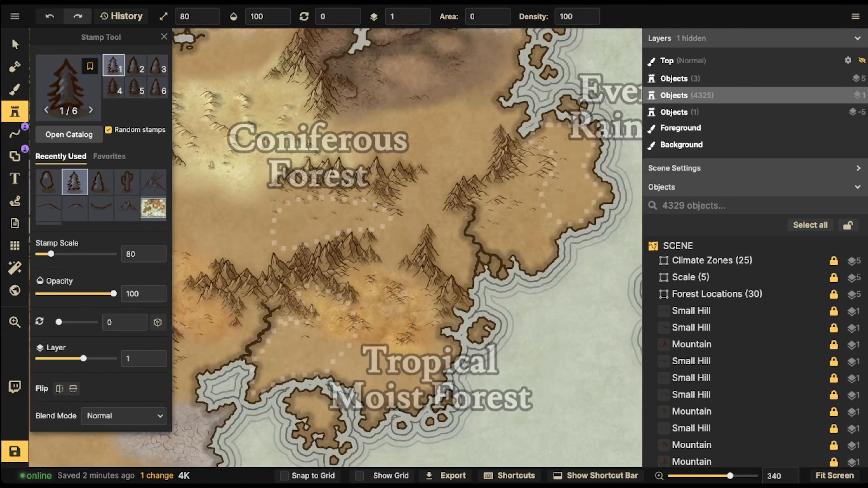
drag(209, 164, 390, 169)
click(15, 45)
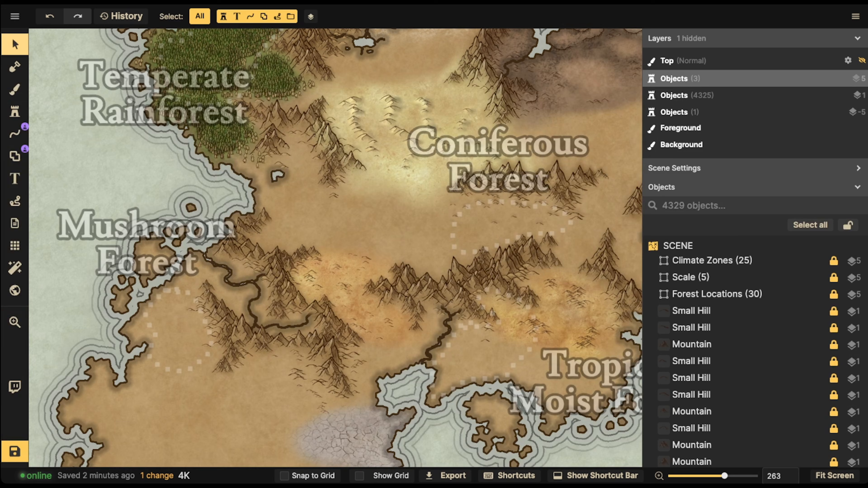
- Stamp random branched pines at scale 50 in loose clusters across the upper and middle parts of the dotted Coniferous Forest outline
click(182, 53)
click(15, 112)
scroll(518, 241, up, 8)
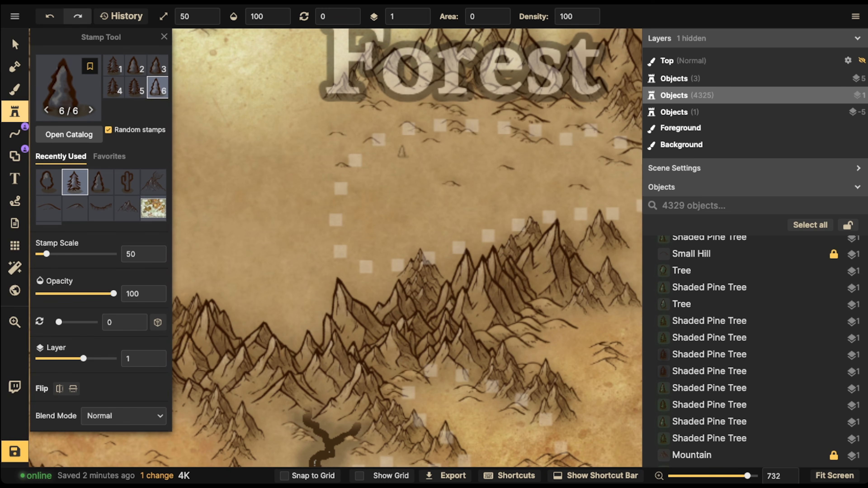
scroll(402, 152, down, 2)
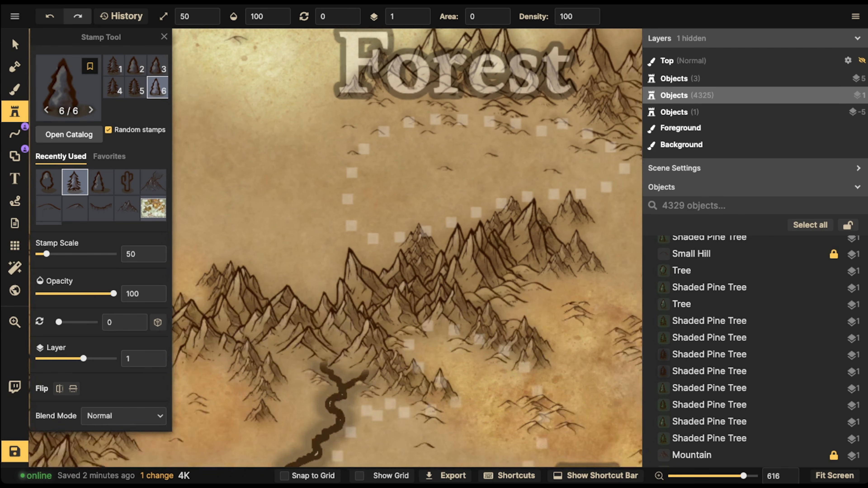
key(space)
drag(475, 142, 420, 167)
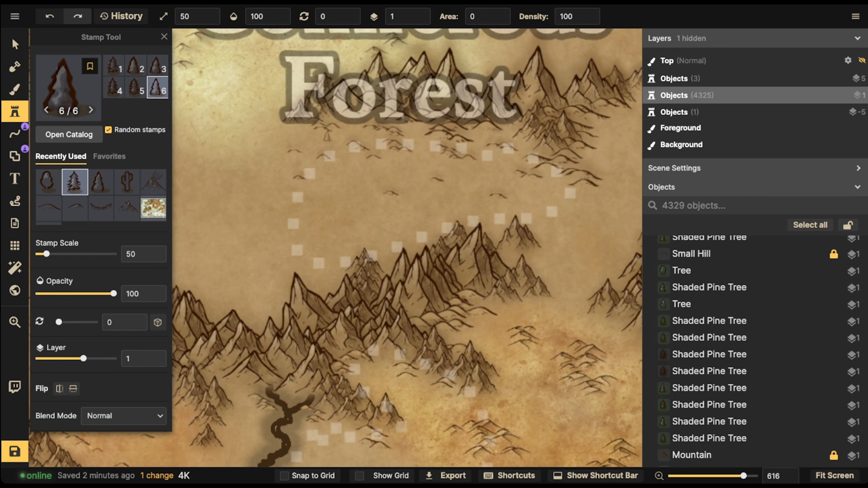
mouse_move(320, 136)
mouse_down()
mouse_move(310, 147)
mouse_move(397, 171)
mouse_move(431, 160)
mouse_up()
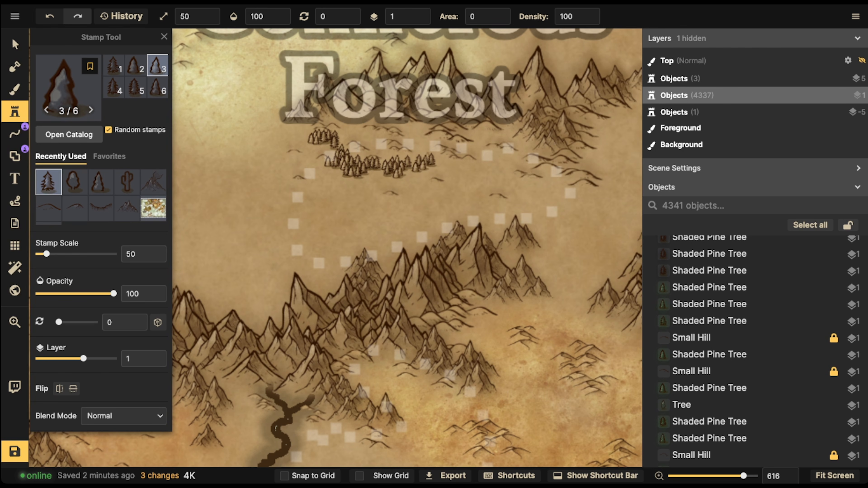
mouse_move(493, 151)
mouse_down()
mouse_move(496, 175)
mouse_move(561, 177)
mouse_up()
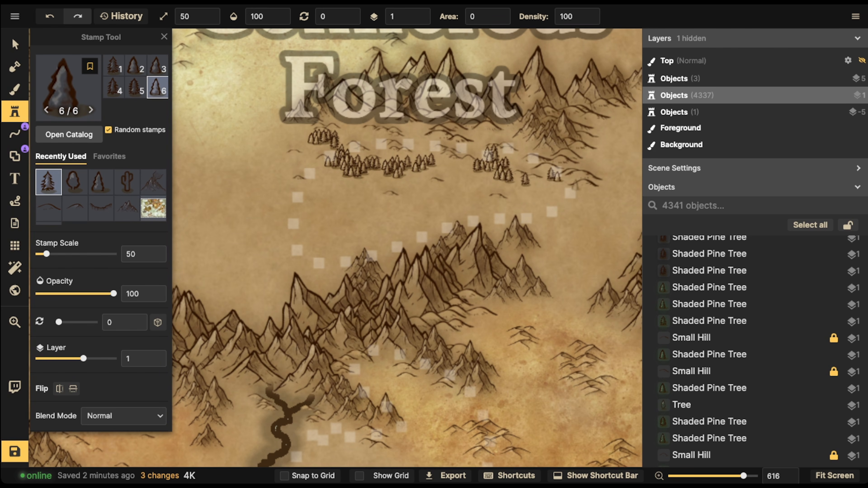
mouse_move(269, 190)
mouse_down()
mouse_move(345, 207)
mouse_move(472, 188)
mouse_move(481, 198)
mouse_move(552, 209)
mouse_move(612, 209)
mouse_up()
- Fill the lower edge of the Coniferous Forest outline with pines, following the foot of the mountain range
mouse_move(341, 238)
mouse_down()
mouse_move(366, 240)
mouse_move(352, 254)
mouse_move(380, 255)
mouse_up()
click(387, 262)
click(388, 254)
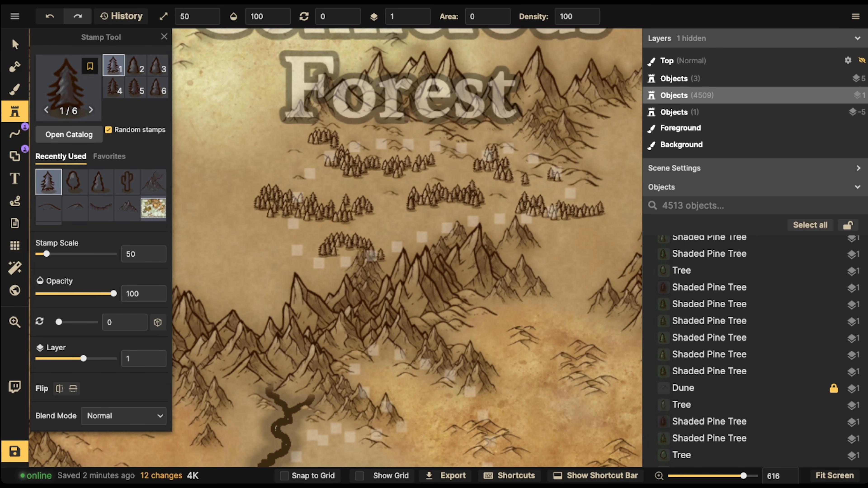
click(395, 254)
click(399, 252)
click(376, 254)
click(370, 254)
click(362, 254)
click(358, 255)
click(399, 248)
click(403, 245)
click(407, 241)
click(412, 239)
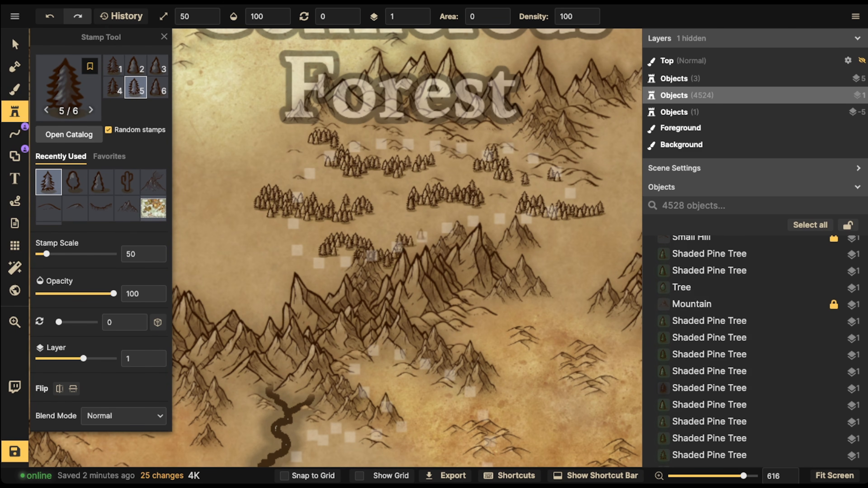
- Undo the last pine tree stamps along the mountain foothills south of the forest
key(ctrl+z)
key(ctrl+z)
key(ctrl+z)
key(ctrl+z)
key(ctrl+z)
key(ctrl+z)
key(ctrl+z)
key(ctrl+z)
key(ctrl+z)
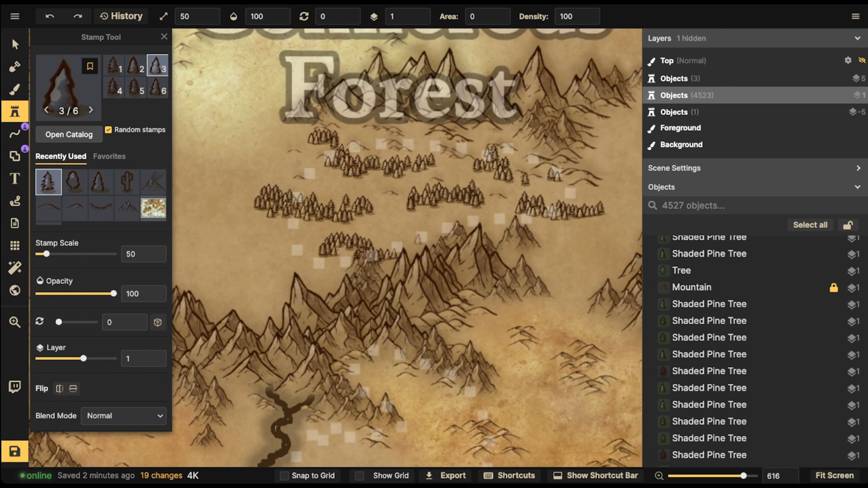
key(ctrl+shift+z)
key(ctrl+shift+z)
key(ctrl+shift+z)
key(ctrl+shift+z)
key(ctrl+shift+z)
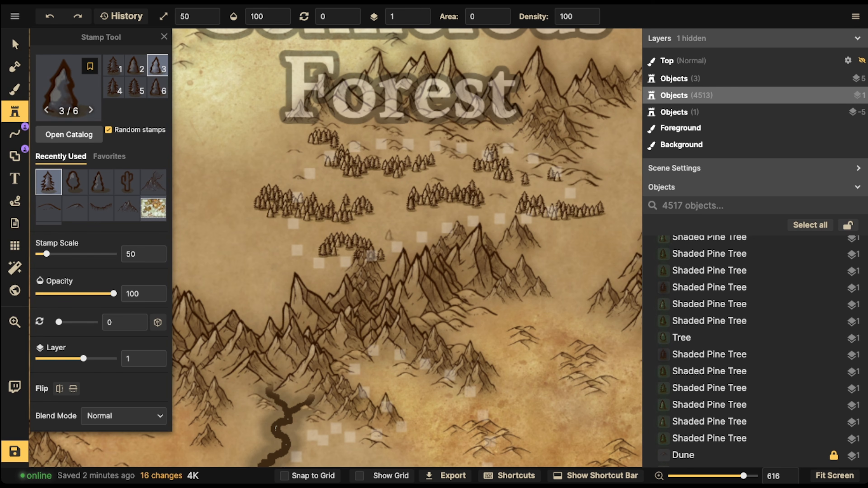
- Stamp a small group of pine trees at scale 50 west of the northernmost forest cluster
click(275, 156)
click(274, 148)
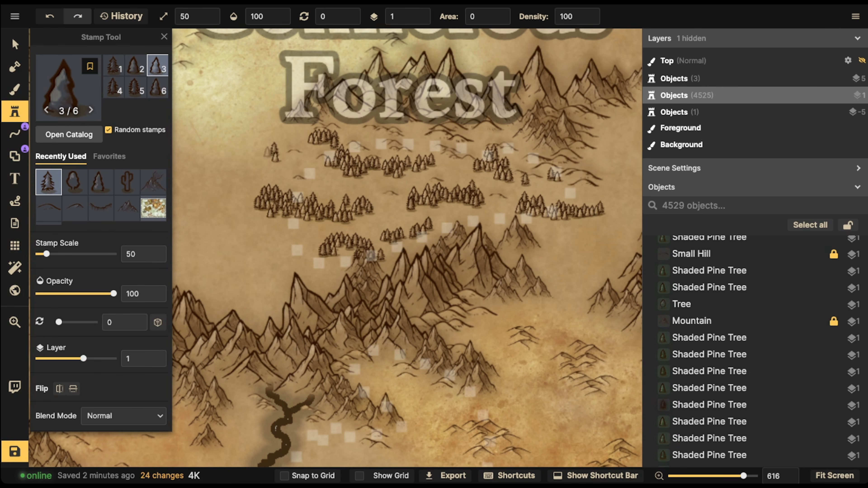
click(267, 151)
click(261, 148)
click(256, 149)
- Stamp a pine cluster beside the mountains southeast of the forest and a single pine between the central and eastern clusters
drag(593, 207, 524, 202)
drag(464, 247, 500, 245)
click(487, 254)
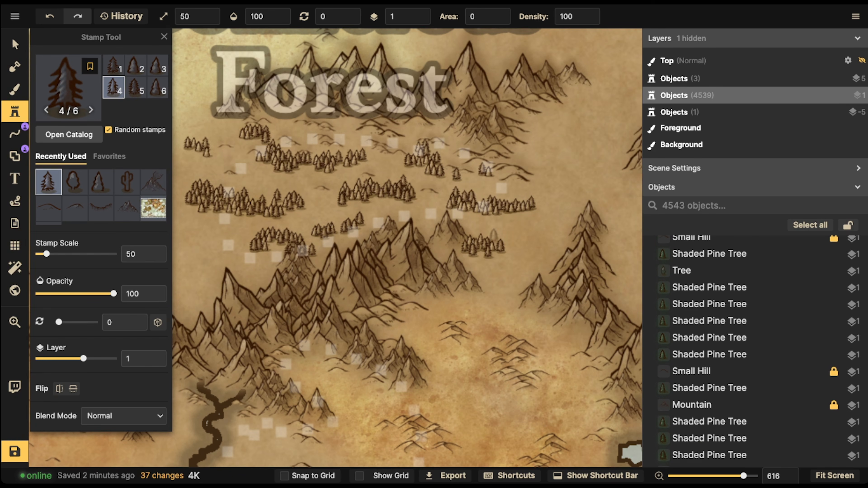
click(421, 211)
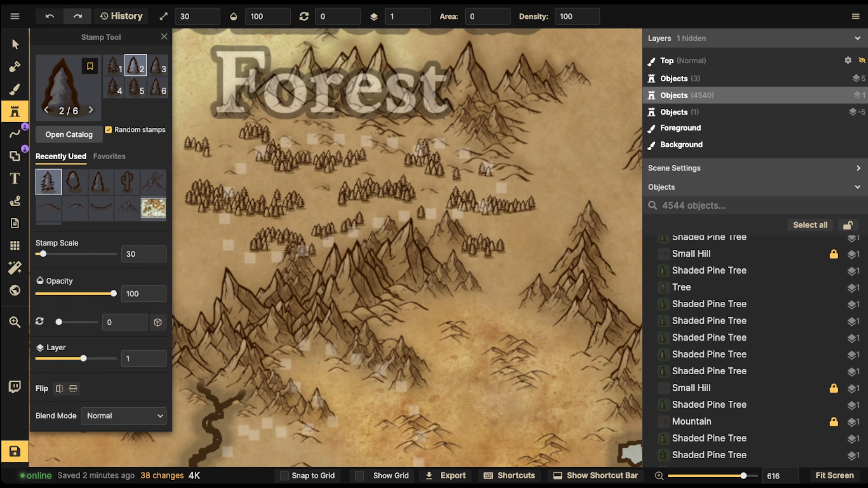
- Scatter smaller pine trees at scale 30 around the northern and northwestern forest clusters
click(301, 170)
click(307, 171)
click(302, 175)
click(259, 166)
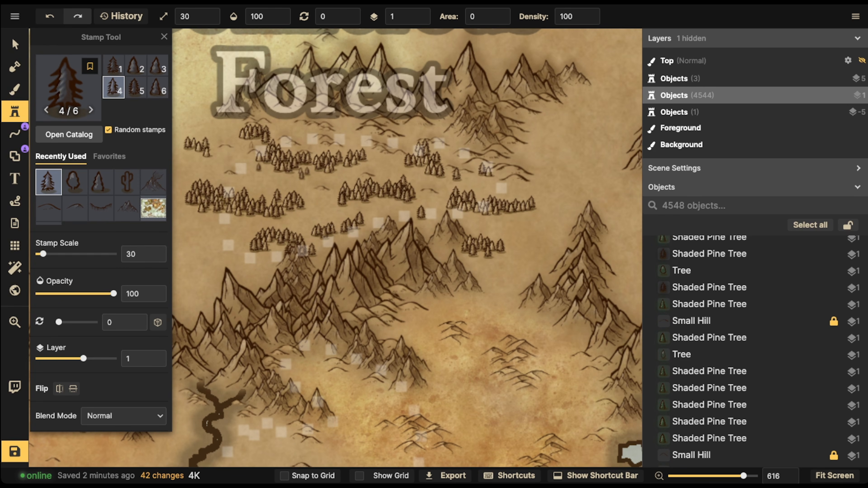
click(240, 144)
click(214, 144)
click(195, 161)
click(190, 158)
click(175, 200)
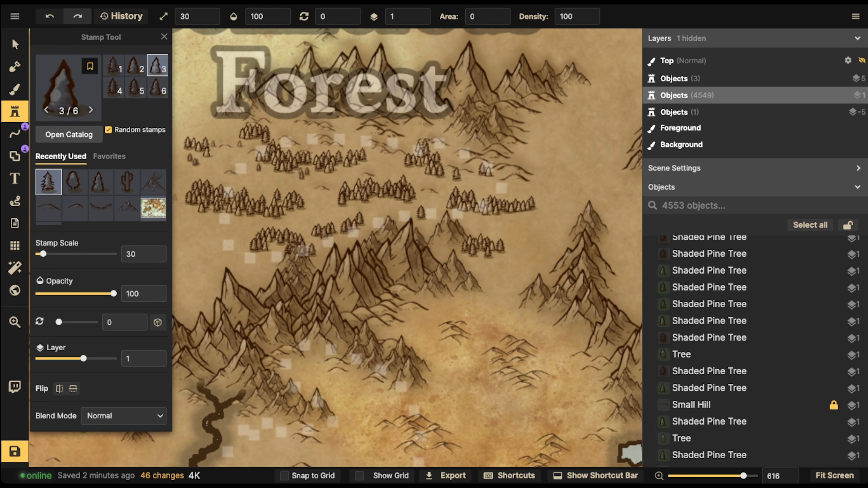
- Add small scale 30 pines along the southern edge of the large western forest cluster
click(203, 219)
click(207, 221)
click(211, 225)
click(205, 230)
click(242, 224)
click(293, 219)
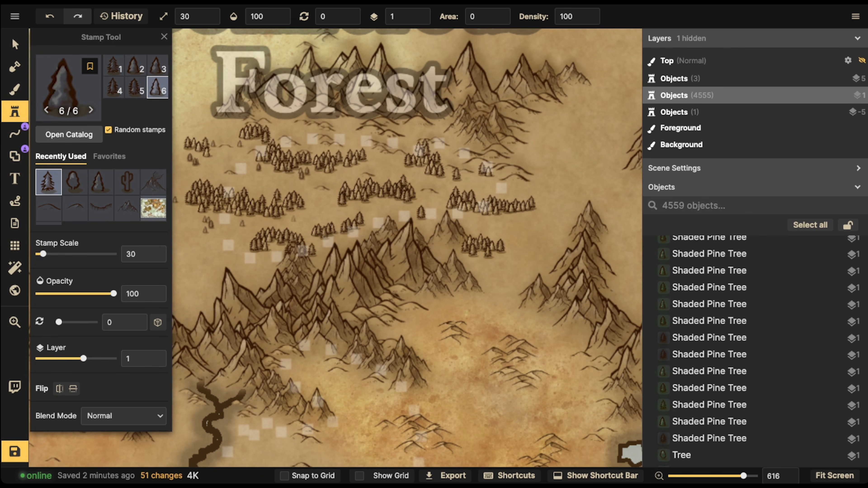
- Add small scale 30 pines below the central forest cluster and south of the eastern cluster
click(389, 203)
click(383, 202)
click(386, 206)
click(392, 203)
click(488, 220)
click(508, 215)
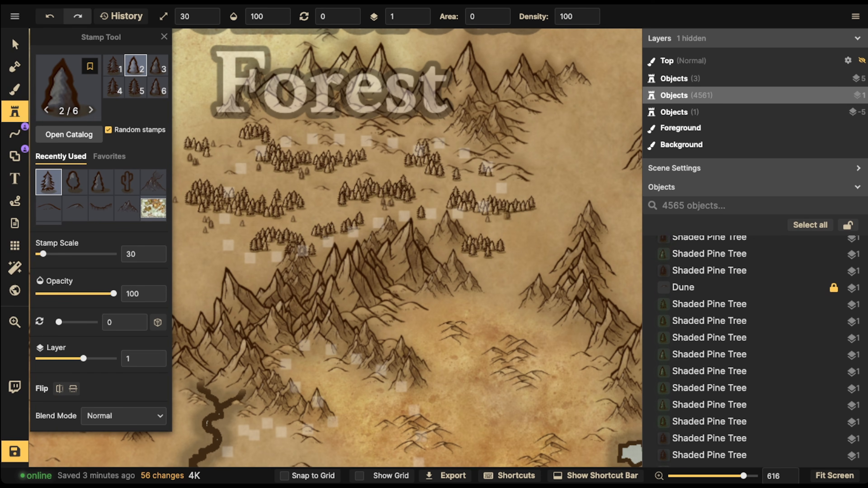
- Scatter small scale 30 pines around the eastern cluster's far end and in front of the southeastern cluster
click(521, 190)
click(521, 190)
click(553, 198)
click(542, 199)
click(543, 191)
click(536, 205)
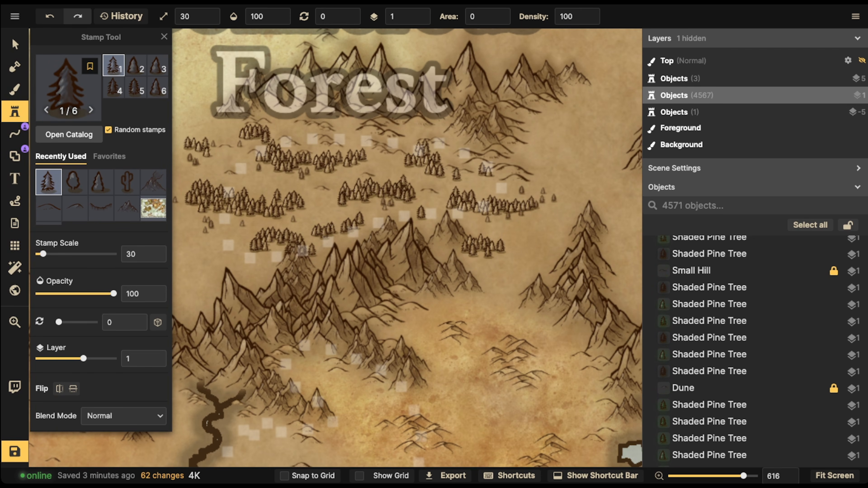
click(521, 213)
click(479, 258)
click(485, 257)
click(492, 259)
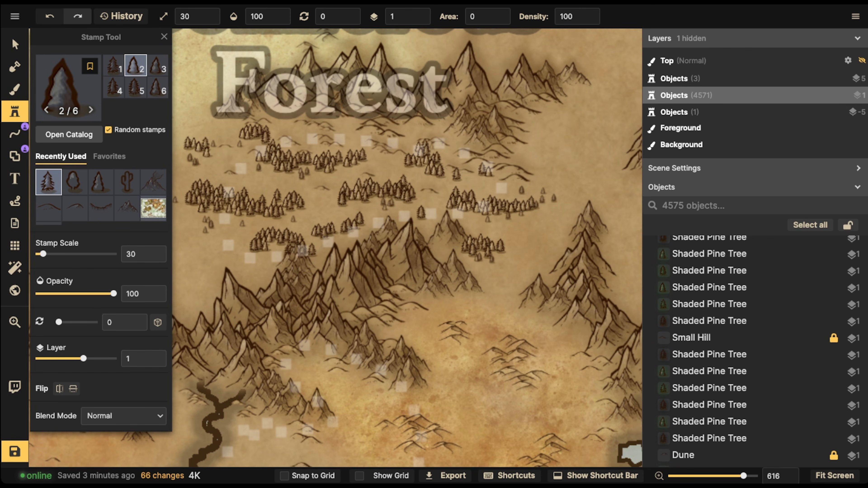
- Search the Parchment World stamp catalog for BUSH, clear the search and close the catalog
click(89, 107)
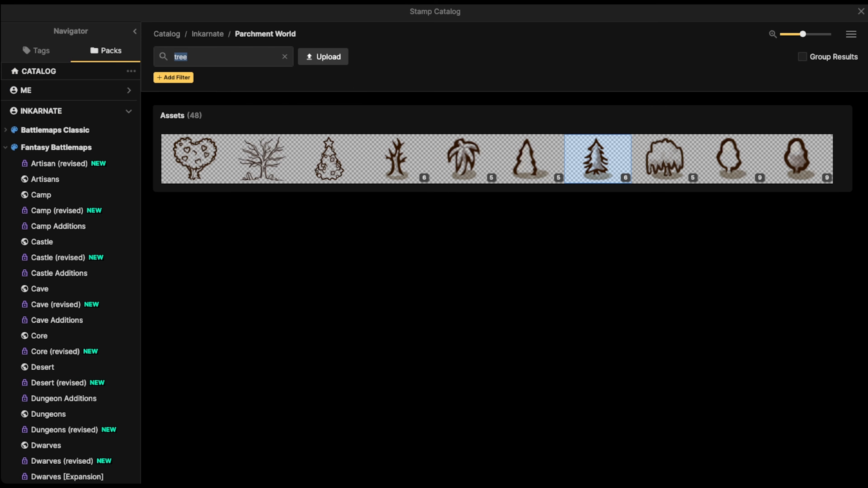
text(BUSH)
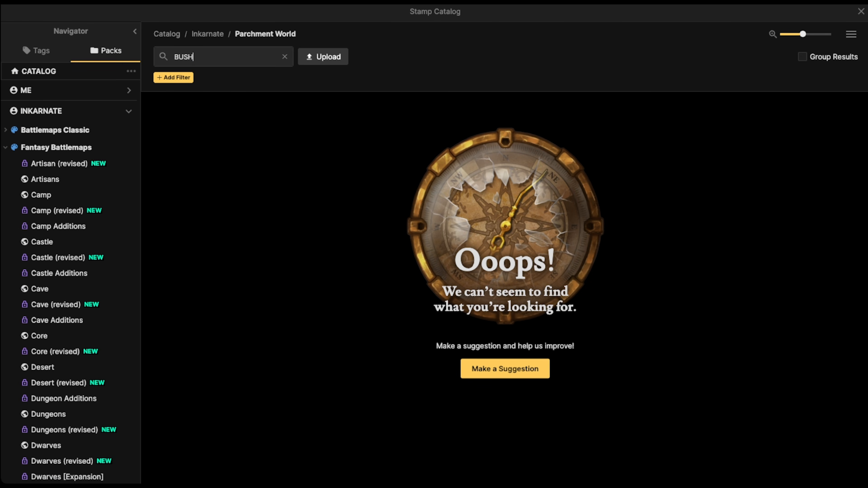
key(BackSpace)
key(BackSpace)
key(BackSpace)
key(BackSpace)
scroll(506, 288, down, 10)
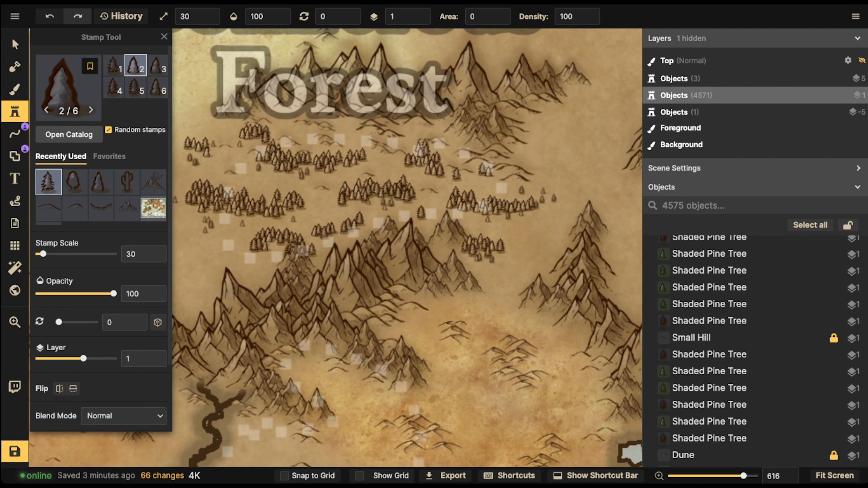
- Pick the recently used round Tree stamp and place one at scale 180 on the empty ground west of the forest
click(75, 182)
scroll(205, 175, up, 4)
scroll(214, 168, up, 2)
key(space)
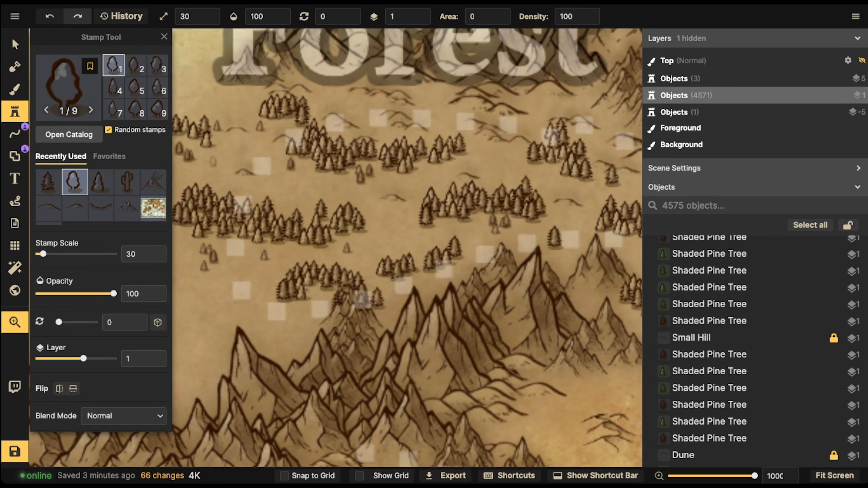
drag(215, 168, 372, 214)
scroll(272, 220, up, 11)
scroll(277, 205, up, 4)
click(277, 201)
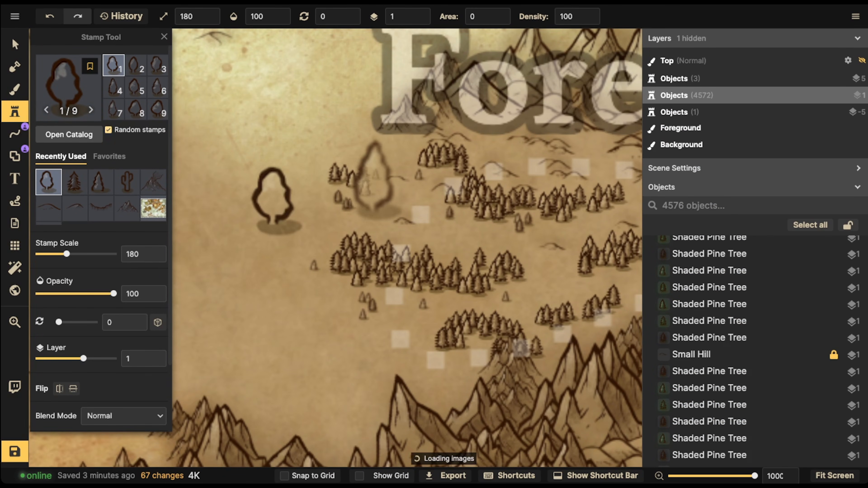
- Select the placed round tree and enlarge it to scale 300, keeping its rotation at 0
click(14, 45)
scroll(275, 222, up, 12)
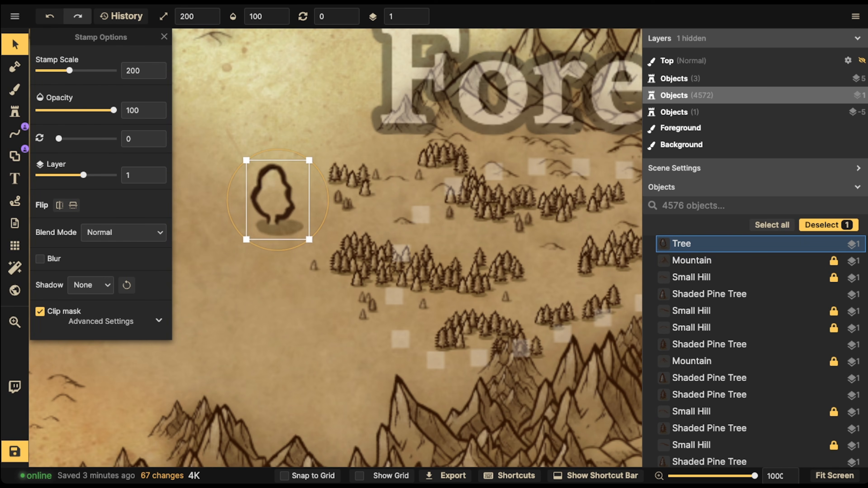
scroll(273, 233, up, 3)
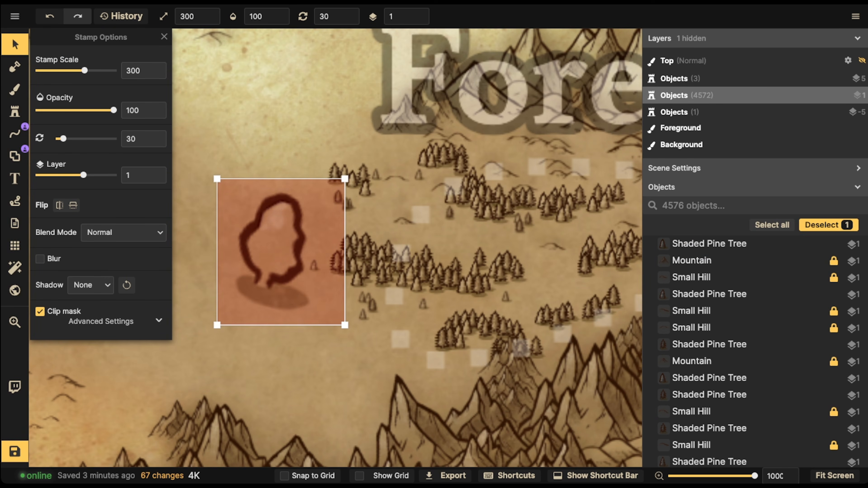
scroll(273, 233, down, 3)
key(Escape)
click(270, 241)
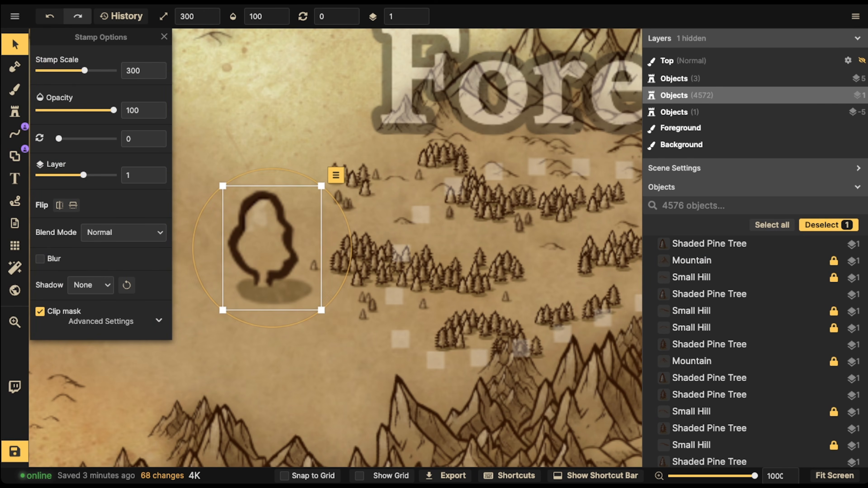
- Flatten the tree into a bush with a height of 37, shrink it to scale 40 and move it below the northwestern pines
click(159, 321)
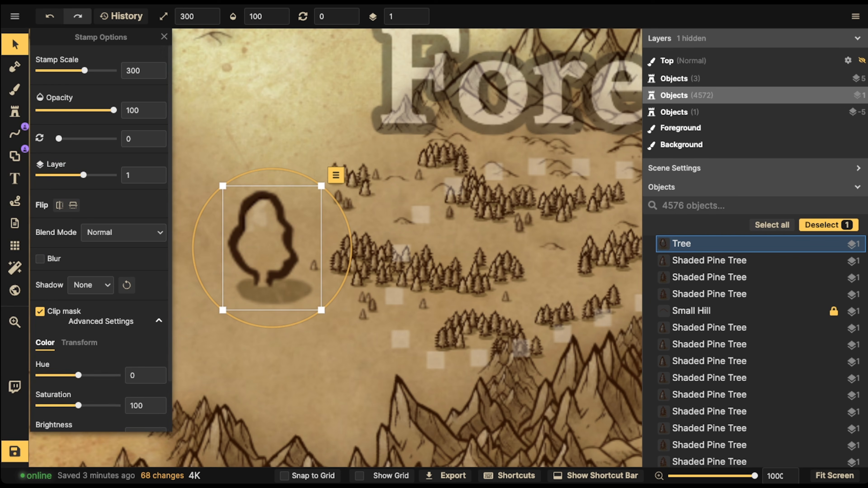
scroll(103, 308, down, 2)
click(79, 285)
drag(94, 348, 82, 348)
drag(223, 294, 253, 287)
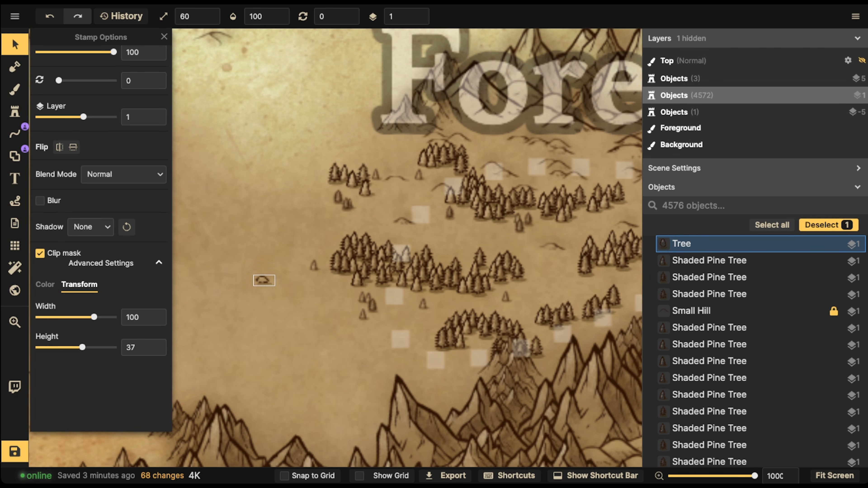
drag(362, 195, 366, 201)
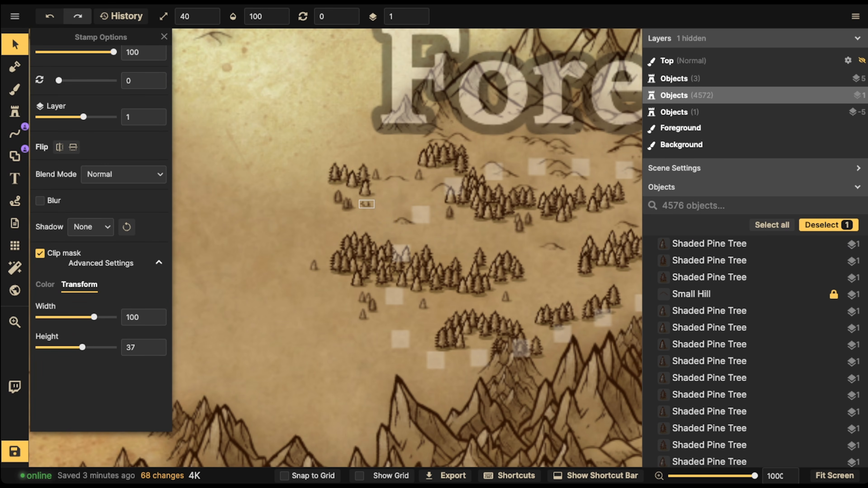
- Stamp more flattened bushes at scale 40 around the northwestern pines and the large western forest cluster
click(15, 111)
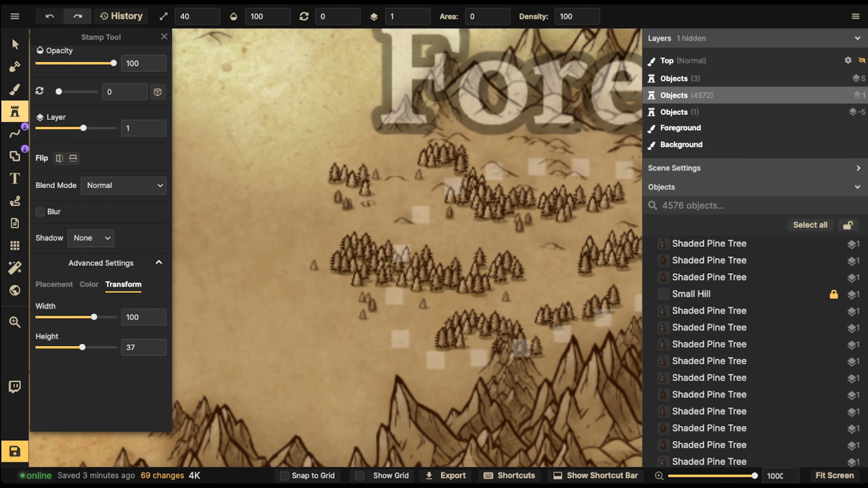
click(390, 201)
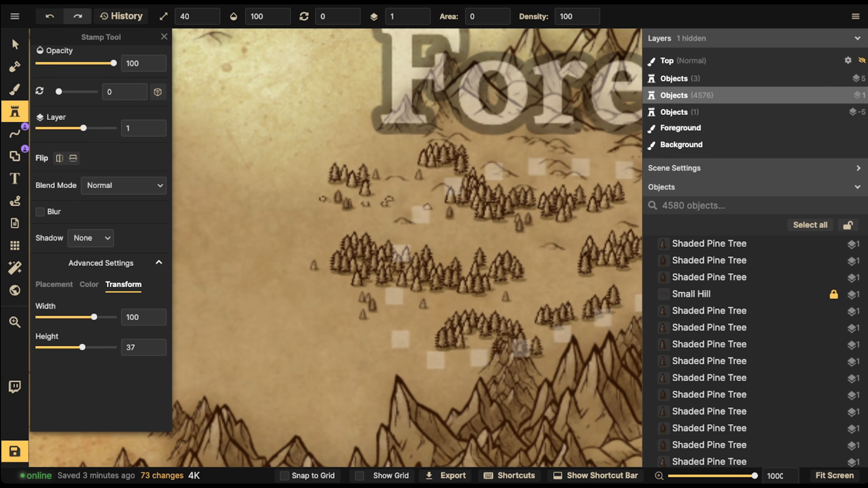
click(329, 201)
click(382, 296)
click(392, 296)
click(389, 303)
click(447, 238)
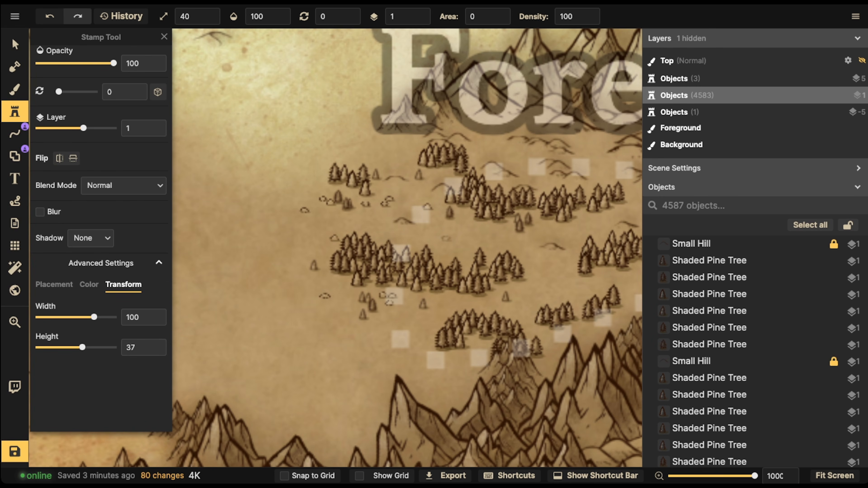
click(457, 238)
- Stamp scale 40 bushes below the northeastern pines and in the clearing between the western and central clusters
scroll(407, 248, down, 3)
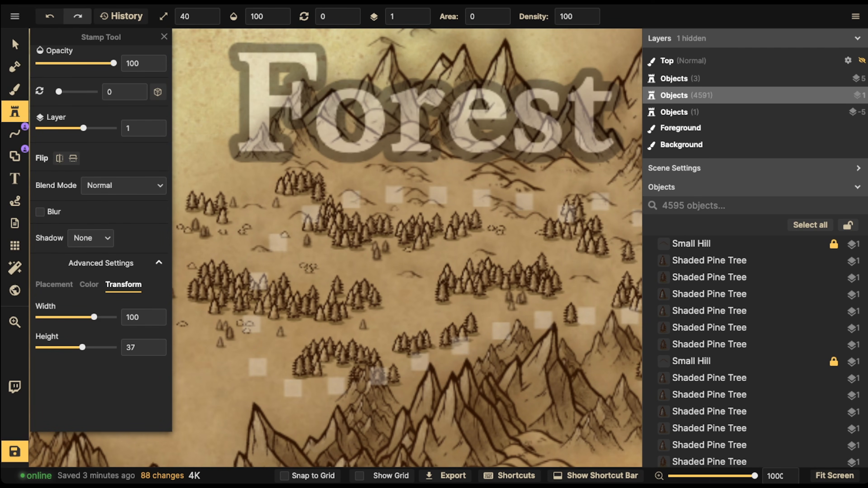
click(567, 254)
click(575, 255)
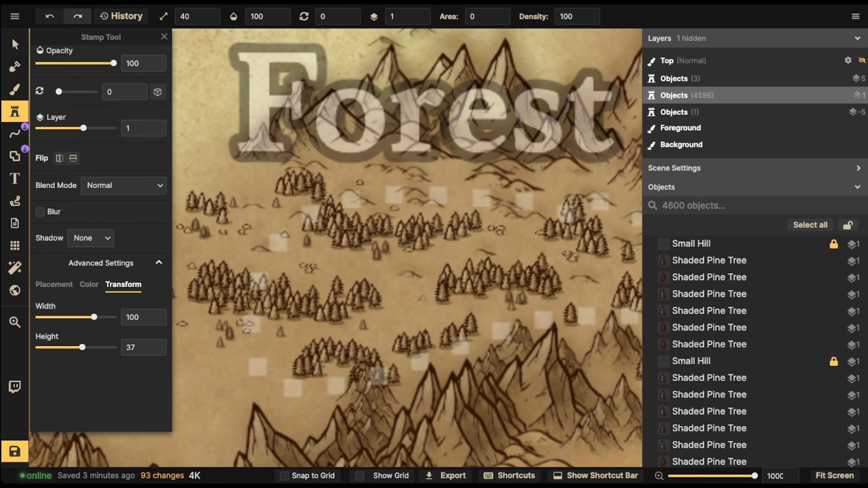
click(413, 307)
click(402, 307)
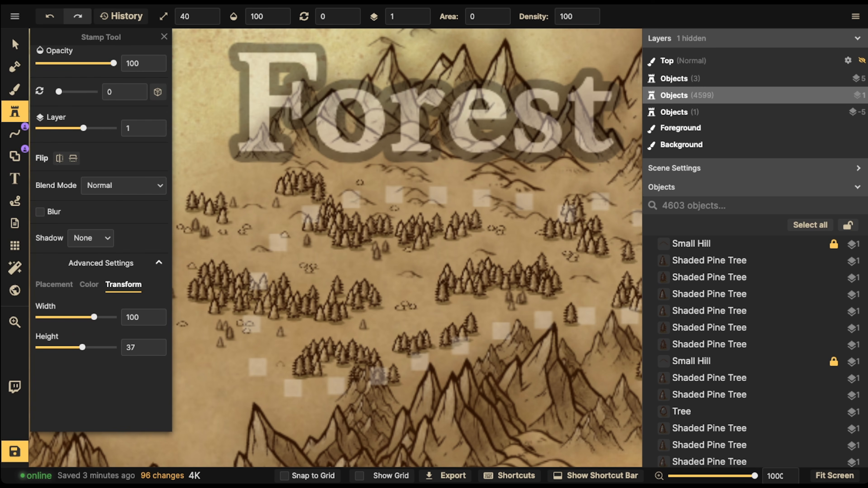
- Stamp scale 40 bushes west of the southern pine cluster and on the mountain foothills to its east
click(276, 360)
click(283, 362)
click(277, 369)
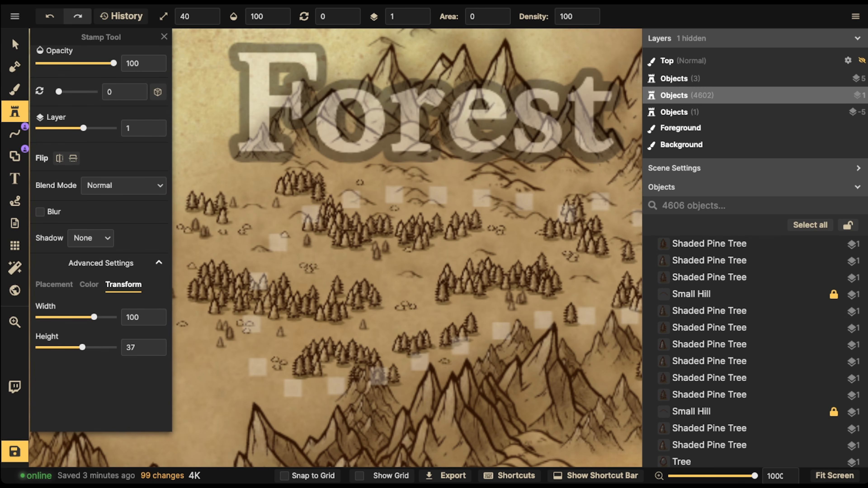
click(453, 361)
click(446, 366)
click(409, 372)
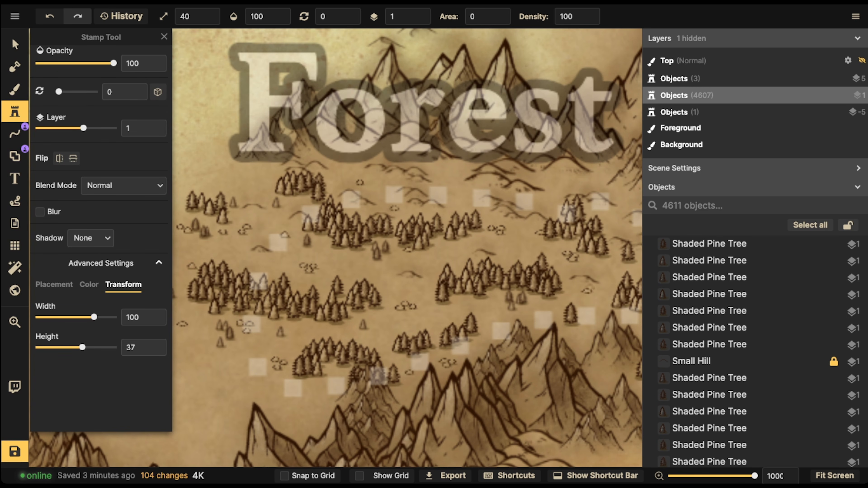
- Scatter smaller bushes, mostly at scale 30, in the gaps between the northern and western forest clusters
click(469, 245)
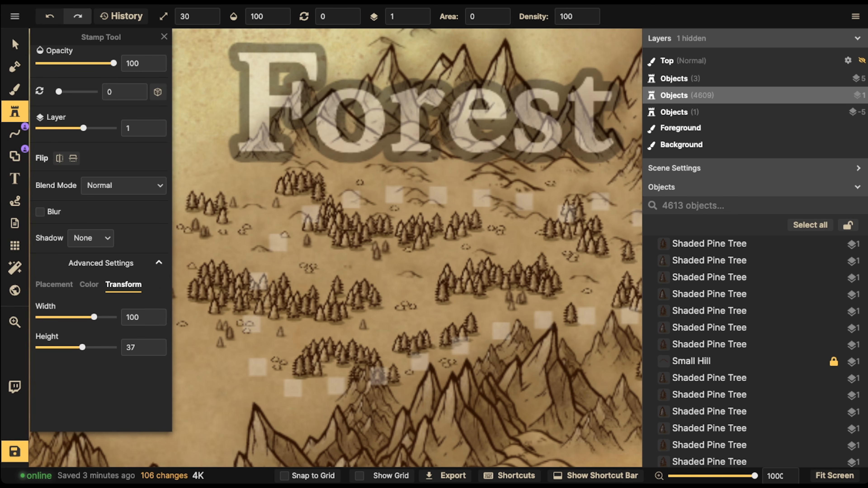
click(366, 269)
click(338, 265)
click(330, 276)
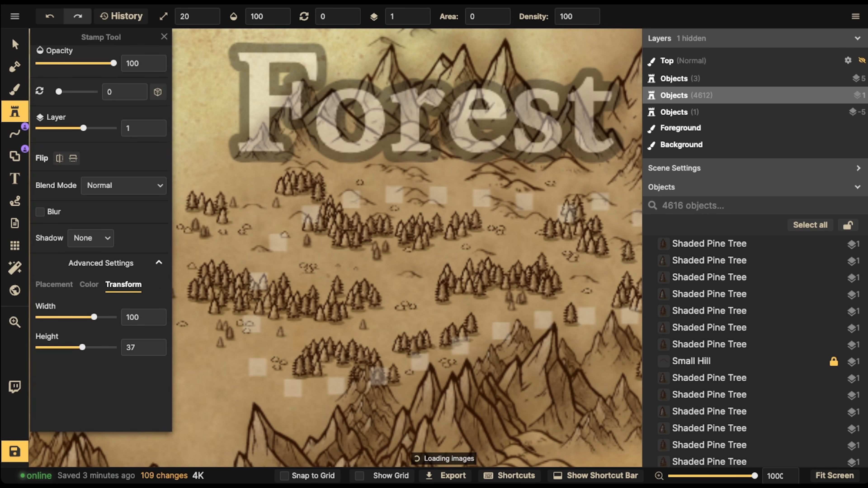
key(])
click(270, 267)
click(268, 224)
click(393, 278)
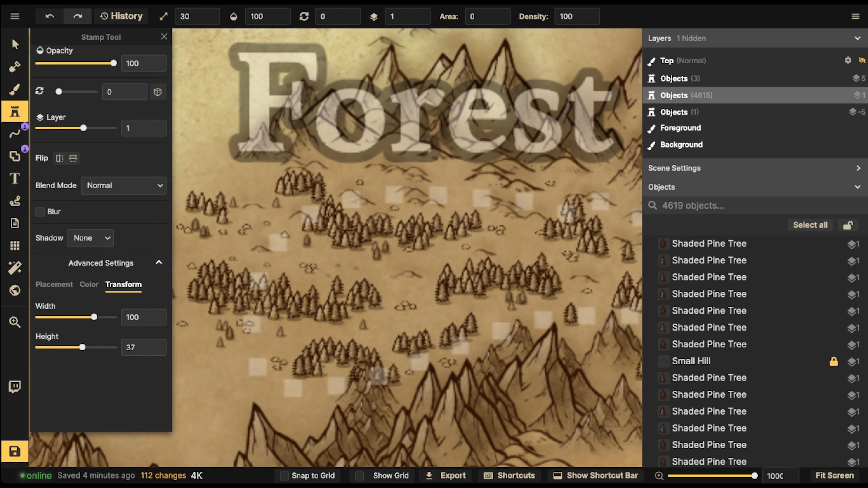
- Scatter scale 30 bushes in the central clearing, around the southern cluster and at the forest's western edge
click(421, 289)
click(423, 313)
click(376, 321)
click(376, 339)
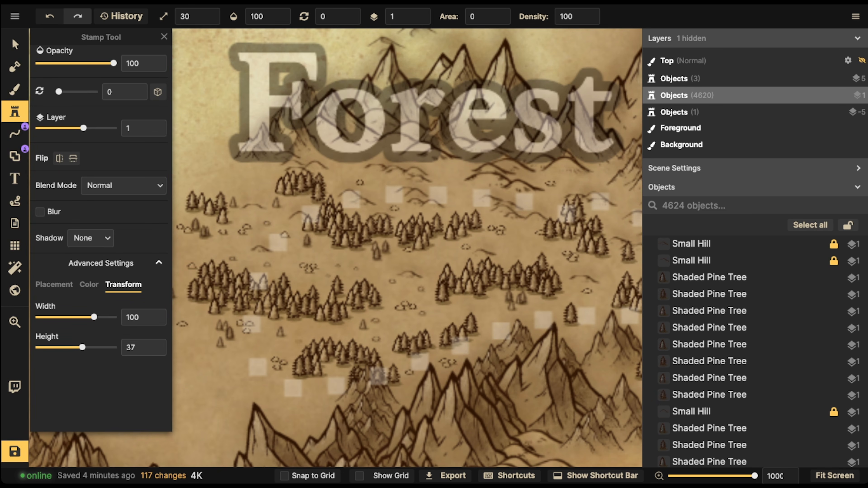
click(298, 340)
click(179, 301)
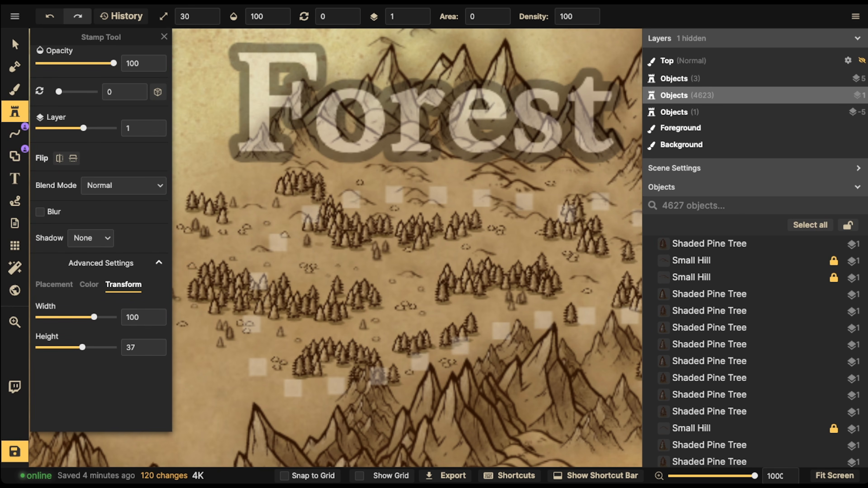
- Stamp the last scale 30 bushes around the northern pine cluster in the coniferous forest
click(356, 206)
scroll(266, 216, down, 5)
- Choose the yellowish Parchment Green texture from the Parchment World pack for the foreground brush
key(b)
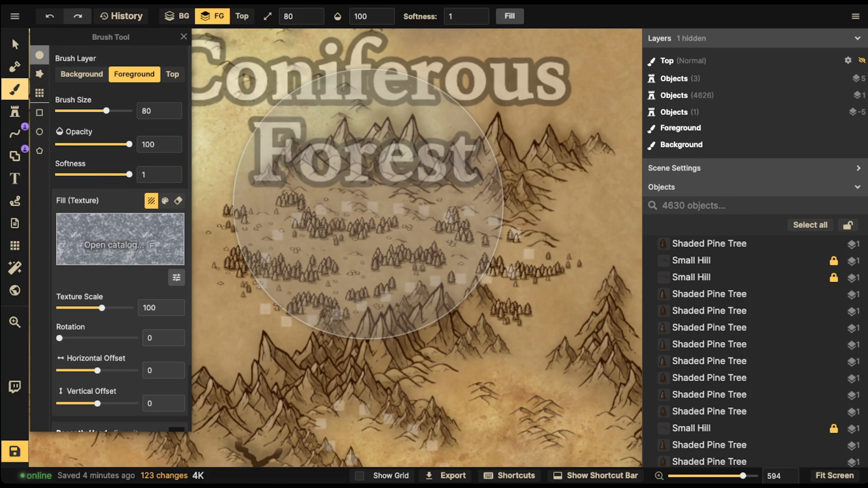
key(f)
scroll(393, 239, down, 5)
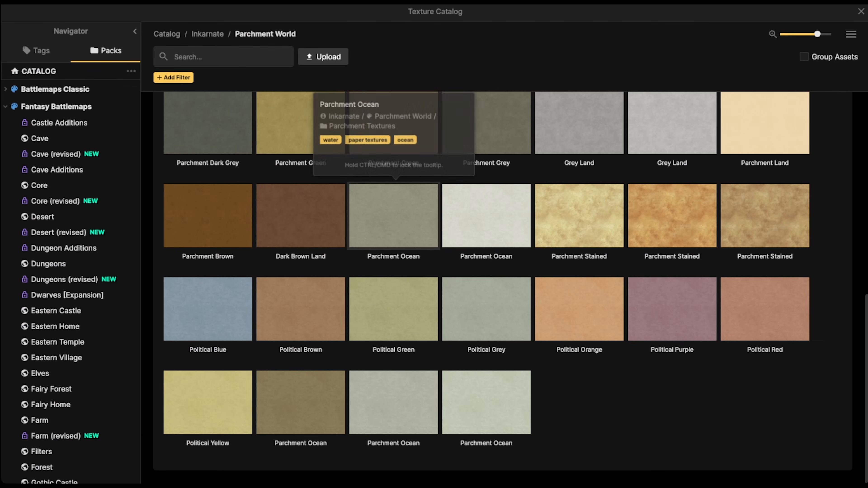
scroll(394, 240, up, 6)
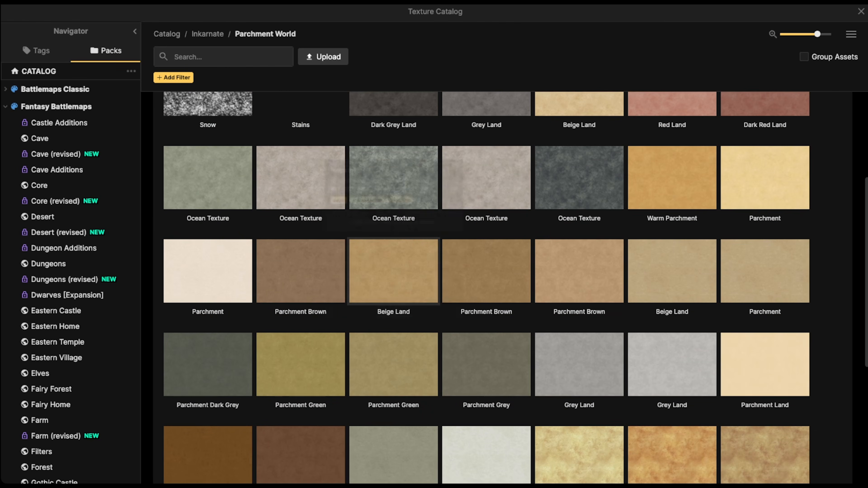
scroll(393, 240, down, 1)
scroll(394, 240, up, 6)
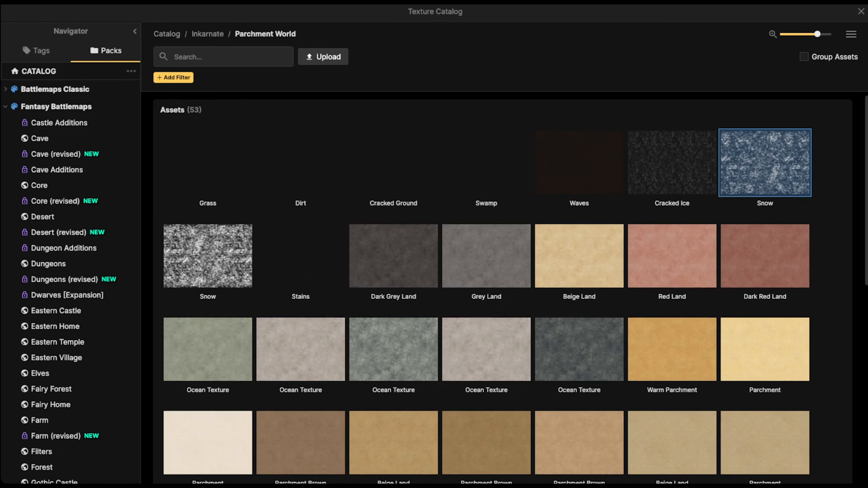
scroll(301, 171, down, 9)
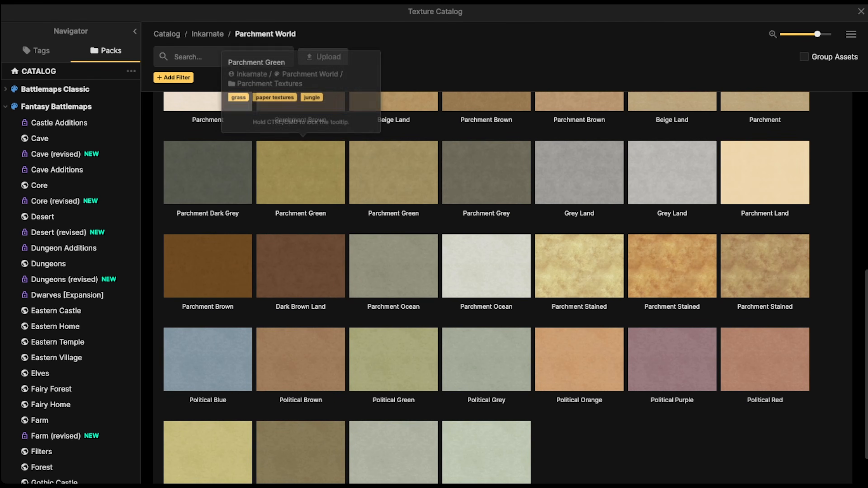
click(301, 173)
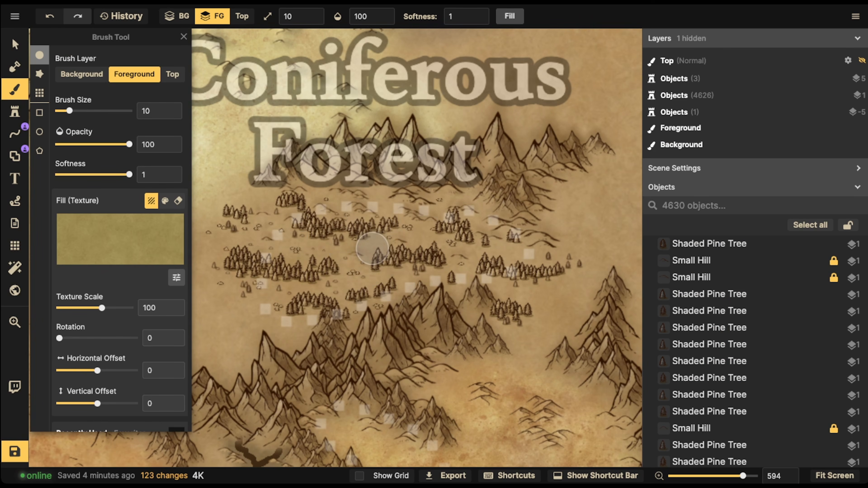
- Paint the ground across the whole coniferous forest area with the green texture at brush size 30
key(bracketright)
key(bracketright)
mouse_move(407, 247)
mouse_down()
mouse_move(250, 241)
mouse_move(254, 256)
mouse_move(283, 277)
mouse_move(354, 276)
mouse_move(463, 253)
mouse_move(532, 283)
mouse_move(371, 227)
mouse_move(294, 225)
mouse_move(279, 253)
mouse_move(299, 275)
mouse_move(334, 285)
mouse_move(424, 279)
mouse_up()
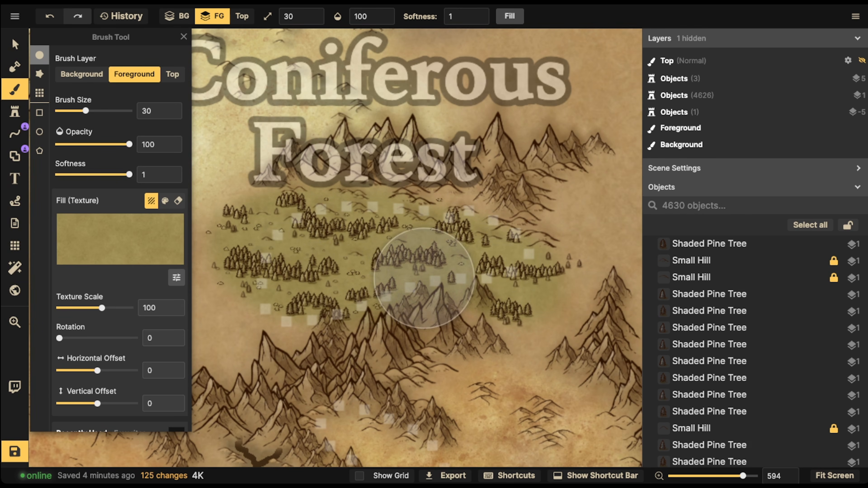
- Switch the foreground brush to a light reddish-brown parchment texture and paint patches between the pine clusters at brush size 10
click(120, 241)
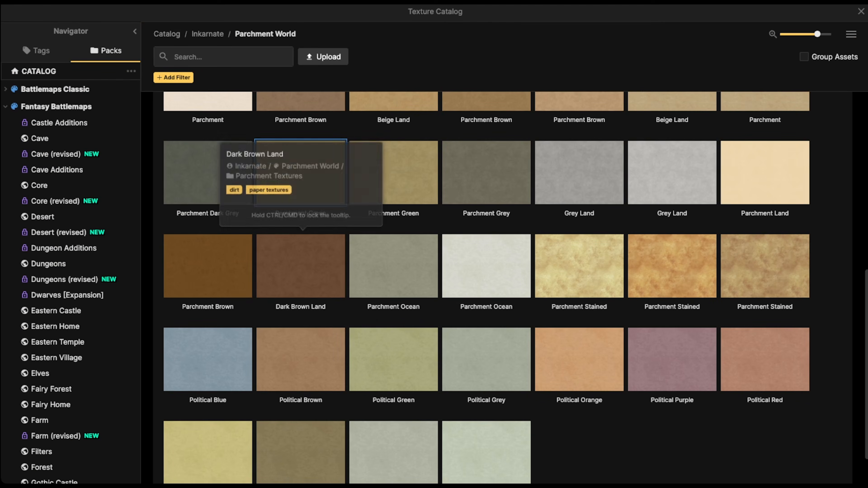
click(301, 266)
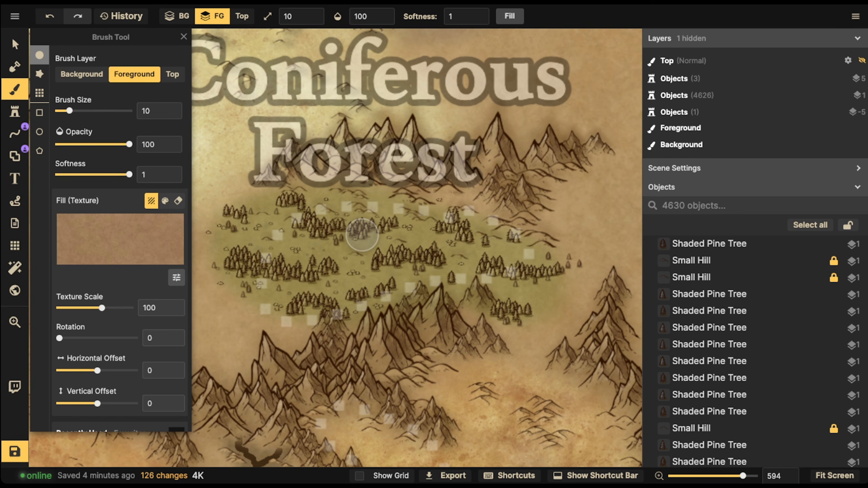
mouse_move(362, 235)
mouse_down()
mouse_move(417, 255)
mouse_move(407, 239)
mouse_move(320, 252)
mouse_move(349, 263)
mouse_move(342, 288)
mouse_move(294, 286)
mouse_move(267, 298)
mouse_move(270, 280)
mouse_move(314, 255)
mouse_move(219, 246)
mouse_move(278, 242)
mouse_move(265, 205)
mouse_move(277, 234)
mouse_move(348, 199)
mouse_move(364, 204)
mouse_move(343, 205)
mouse_move(416, 210)
mouse_move(457, 280)
mouse_move(382, 279)
mouse_move(453, 278)
mouse_move(444, 239)
mouse_move(479, 254)
mouse_move(492, 251)
mouse_move(447, 274)
mouse_move(540, 291)
mouse_move(532, 253)
mouse_move(478, 222)
mouse_up()
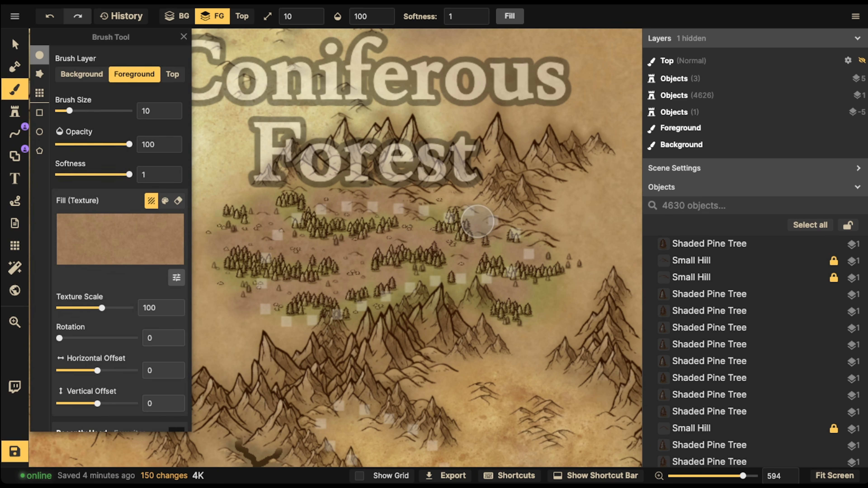
scroll(478, 222, down, 3)
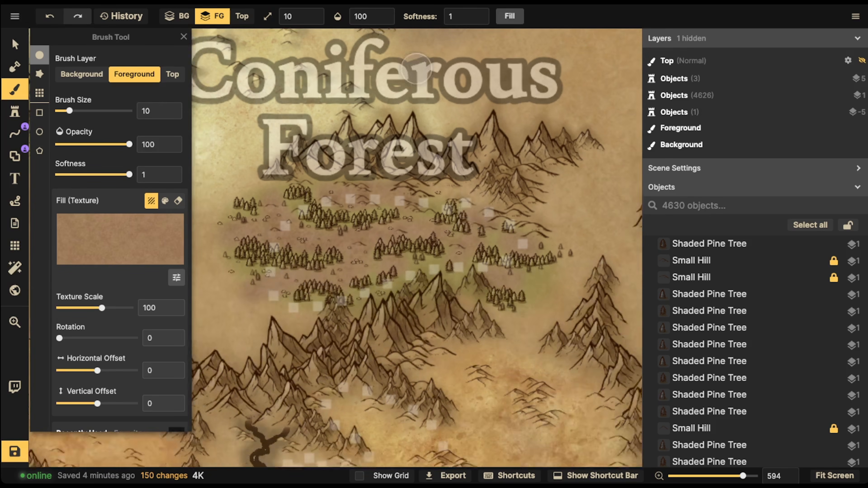
- Lower the Forest Locations group's opacity all the way to hide the forest labels and location markers
click(14, 44)
scroll(439, 220, down, 5)
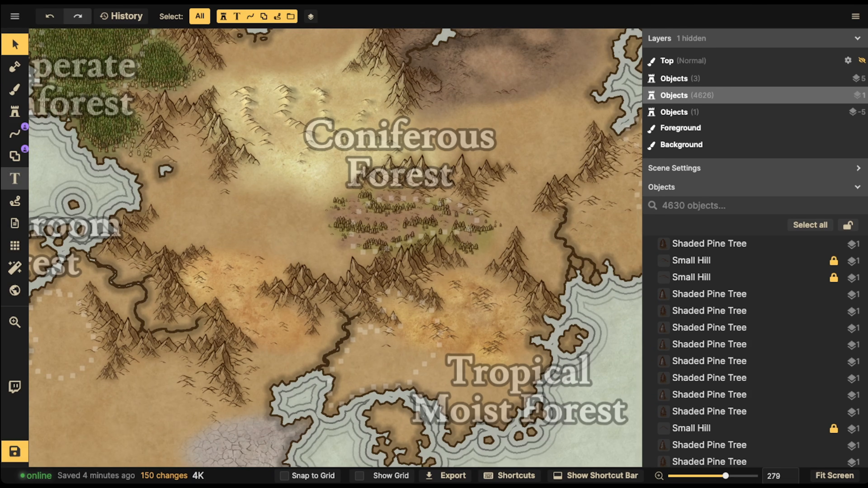
scroll(761, 261, up, 20)
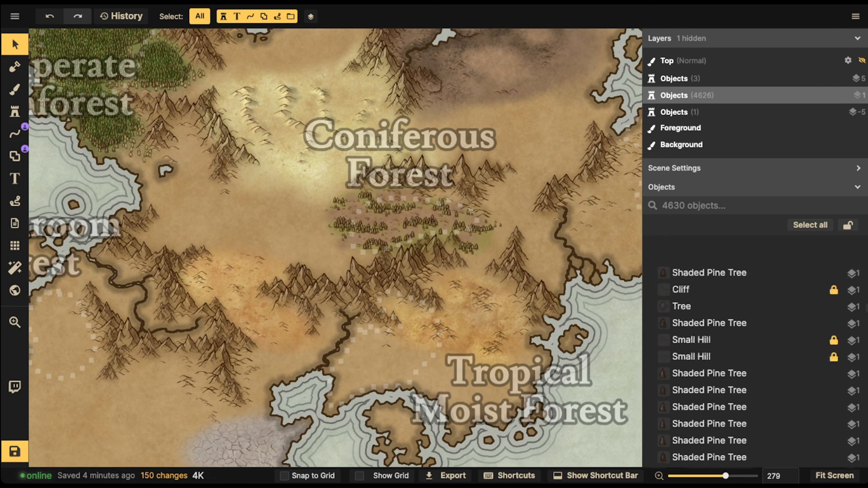
scroll(761, 261, up, 20)
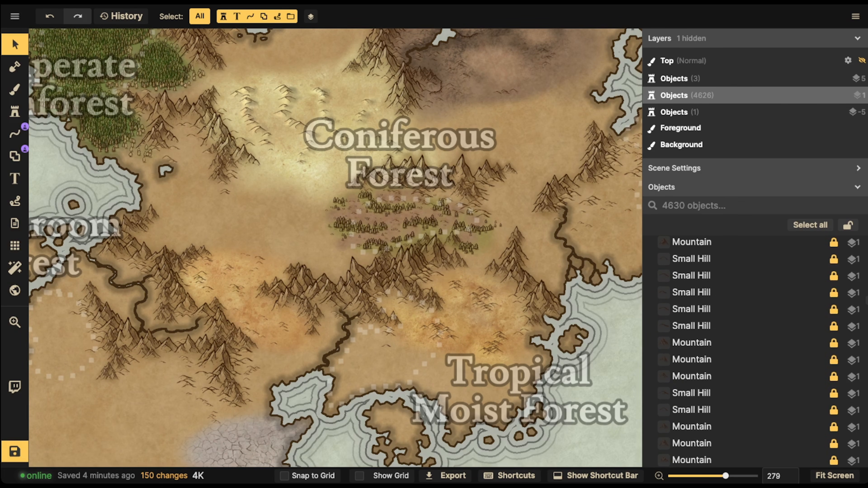
scroll(761, 262, up, 10)
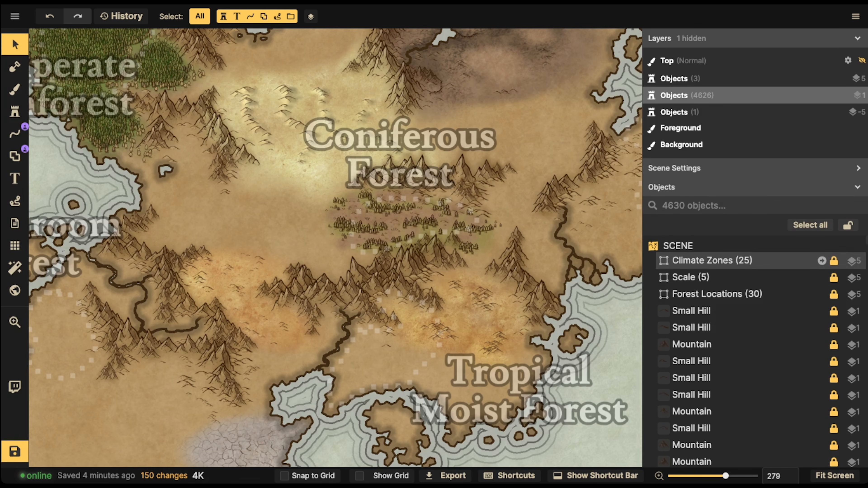
click(718, 295)
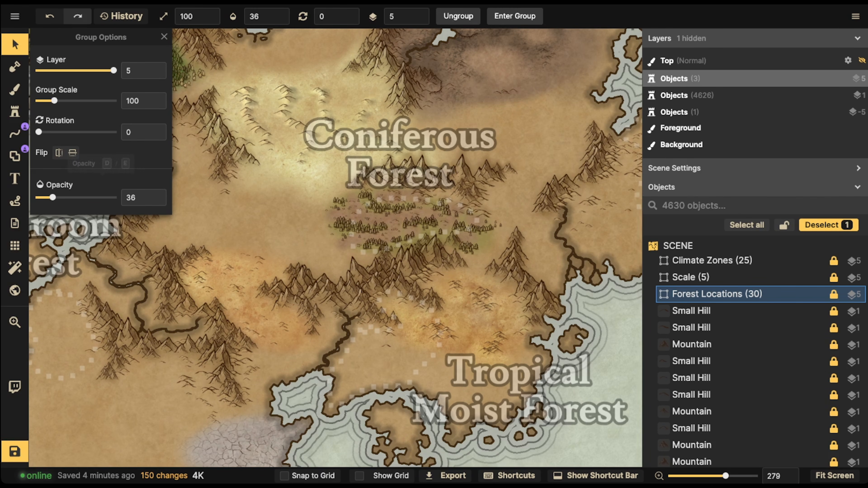
drag(53, 198, 38, 197)
click(15, 44)
- Examine the painted coniferous forest and compare it with the temperate rainforest, the snowy north and the eastern lands
scroll(458, 210, up, 8)
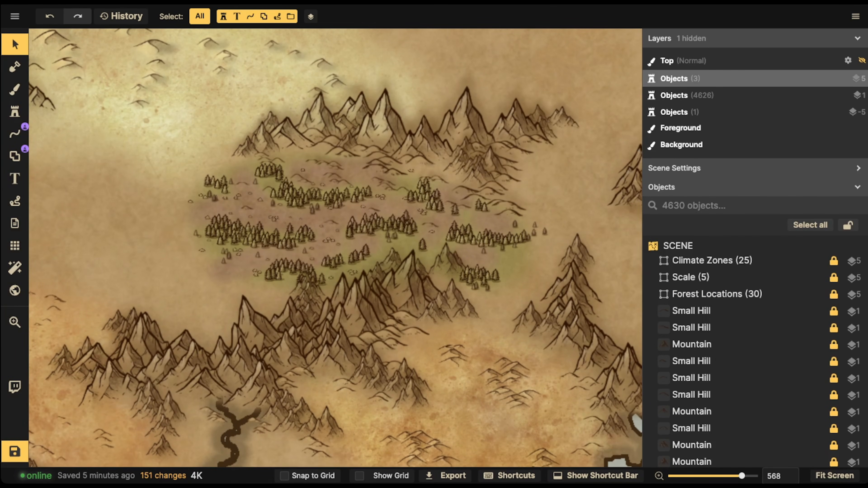
scroll(612, 314, down, 7)
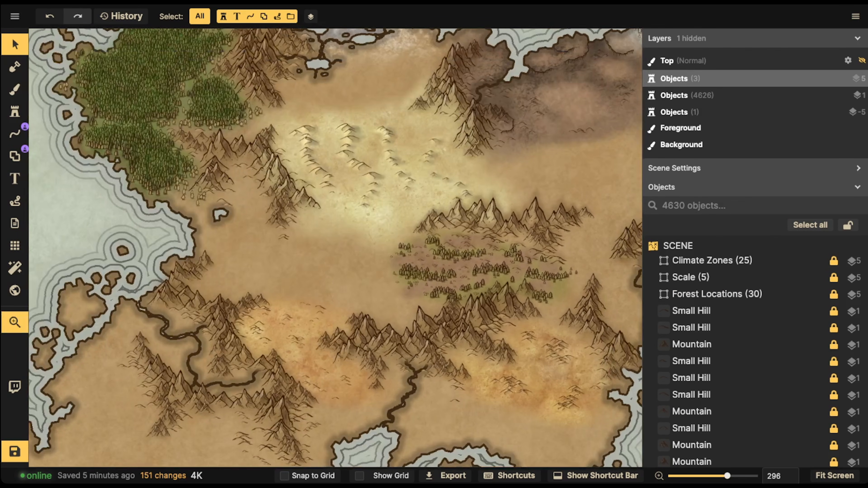
drag(118, 64, 176, 132)
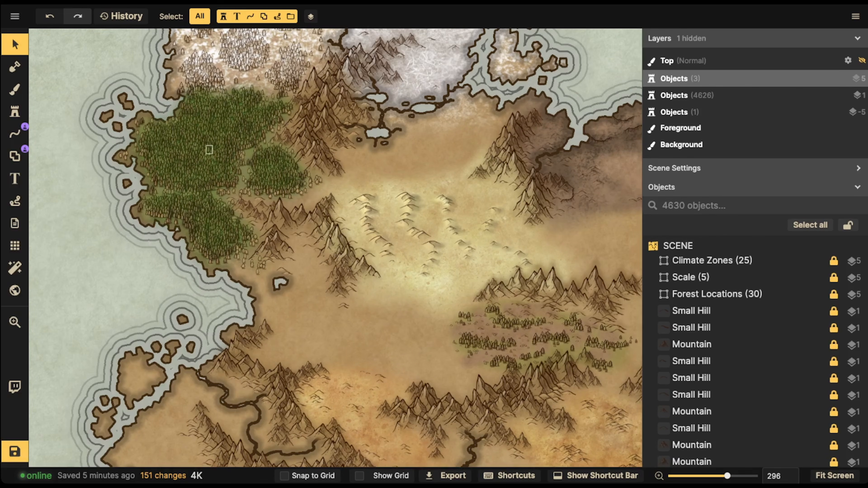
drag(232, 130, 163, 219)
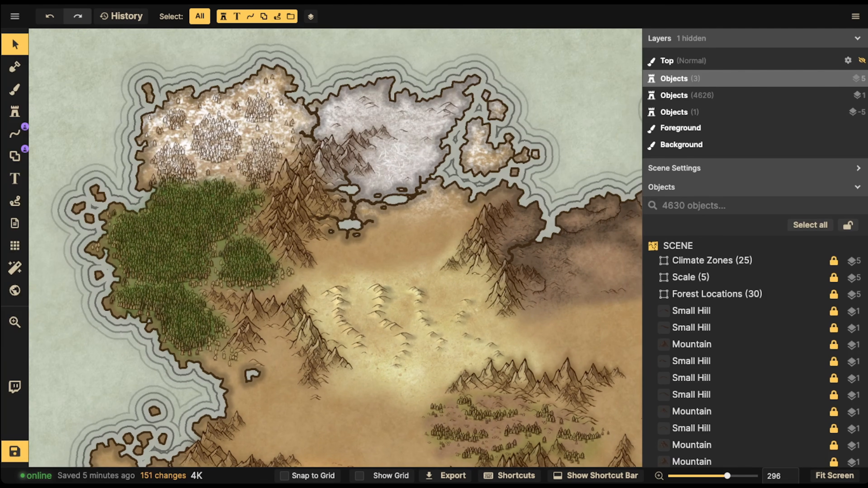
drag(222, 152, 125, 200)
scroll(313, 189, up, 4)
drag(313, 188, 407, 65)
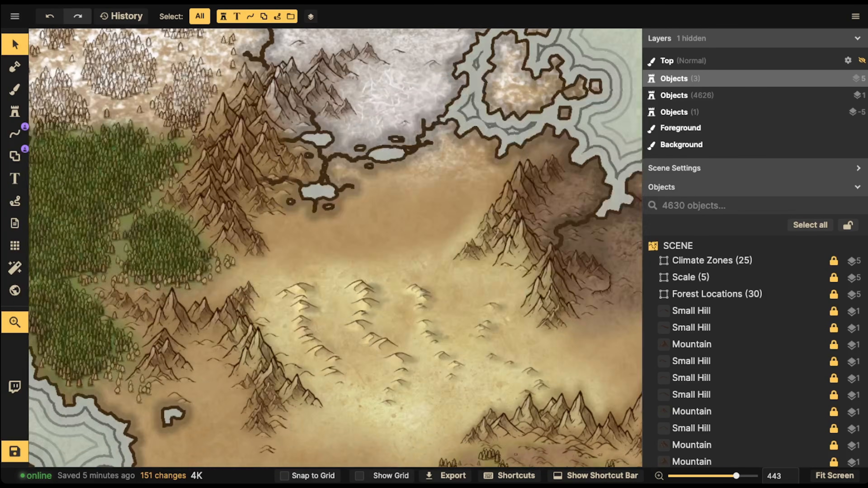
drag(290, 253, 269, 71)
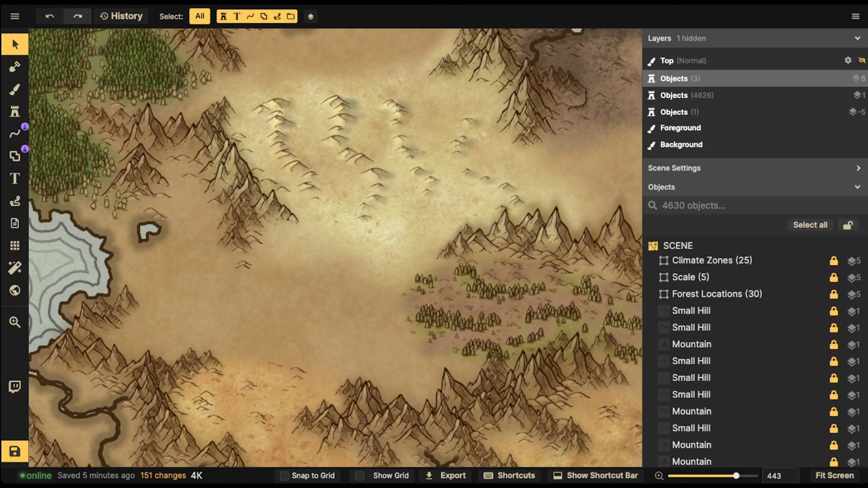
scroll(385, 219, down, 4)
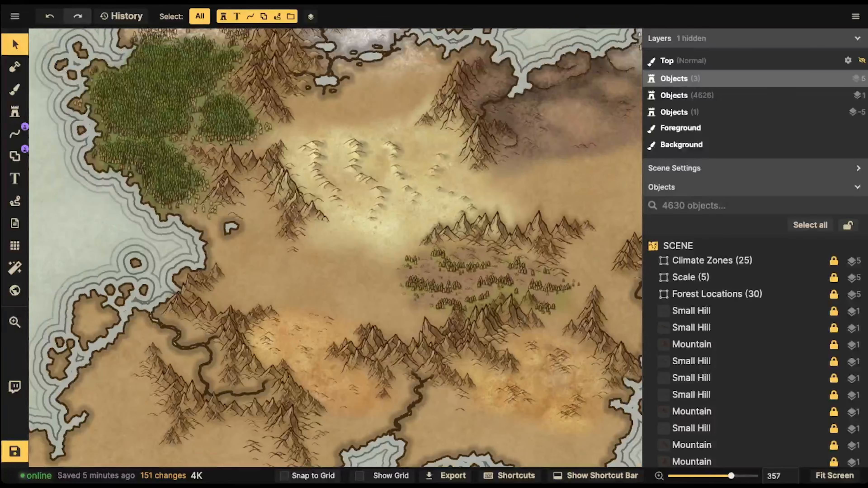
drag(385, 219, 177, 218)
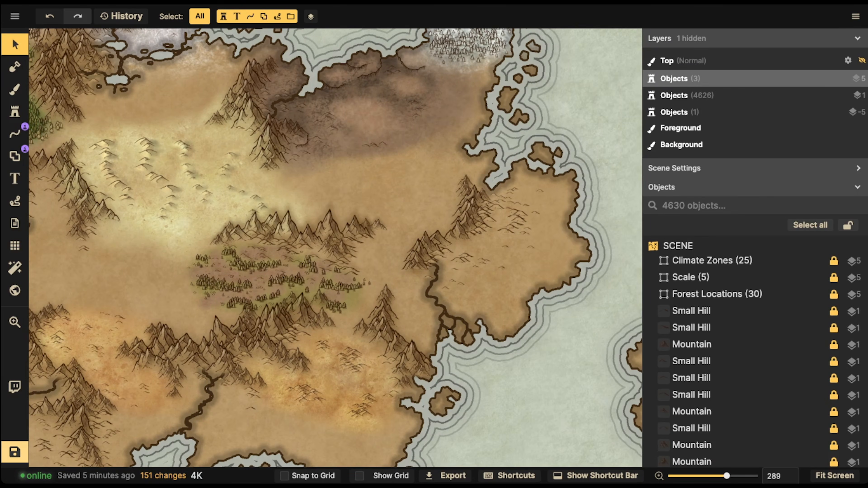
- Save the map
key(ctrl+s)
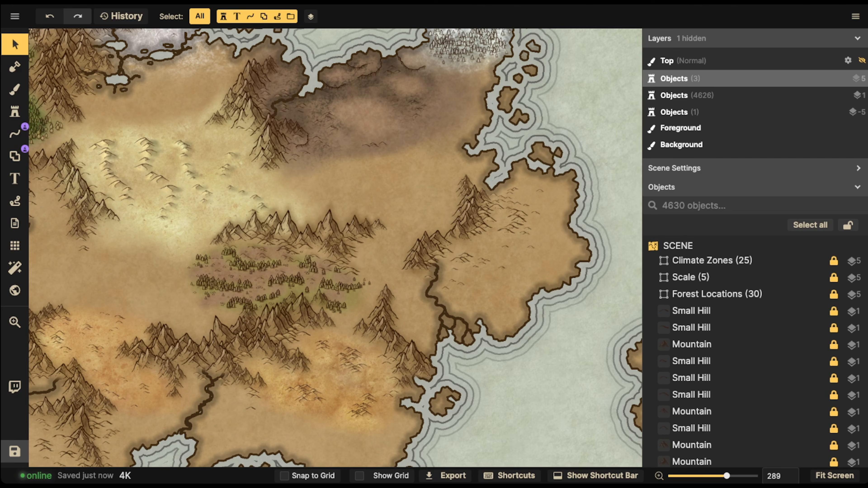
- Review how the coniferous forest blends into the continent, both up close and from afar, including the peninsula to its east
scroll(220, 173, down, 2)
scroll(161, 187, down, 2)
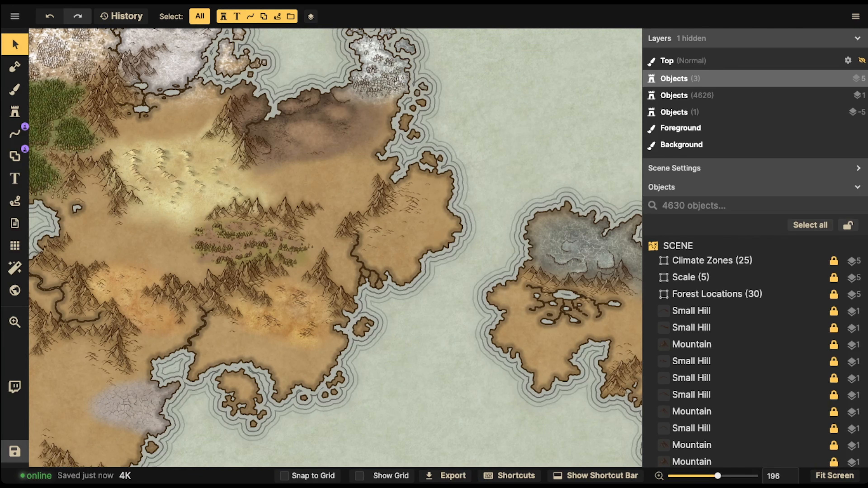
scroll(176, 181, up, 4)
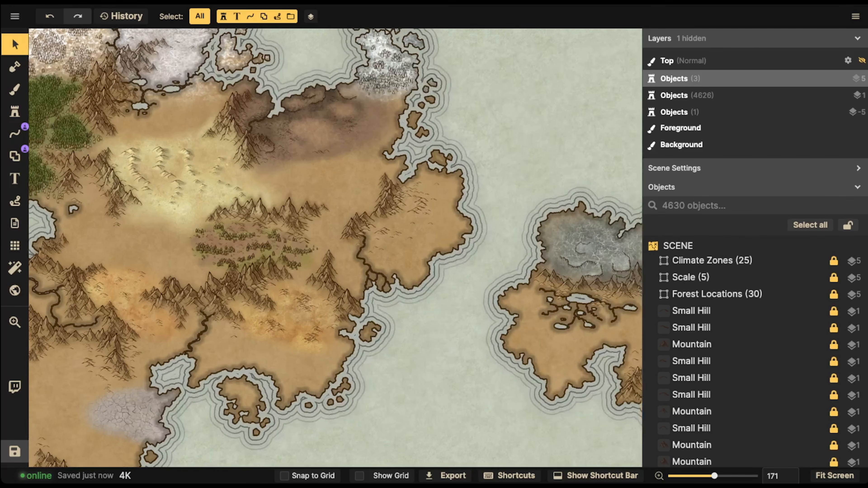
scroll(184, 171, down, 4)
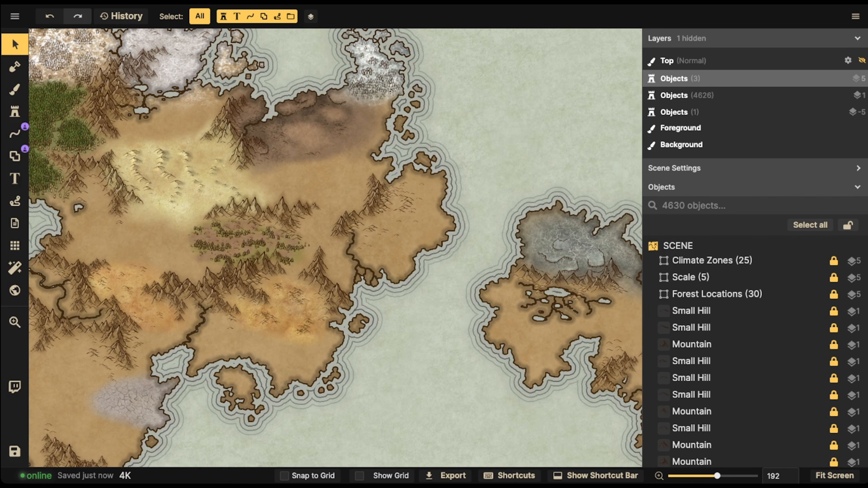
scroll(217, 279, up, 4)
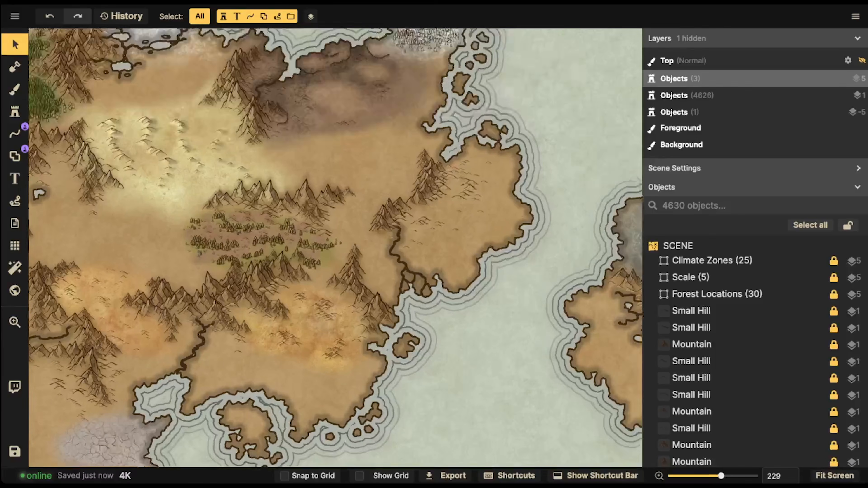
scroll(366, 233, down, 5)
scroll(301, 234, up, 8)
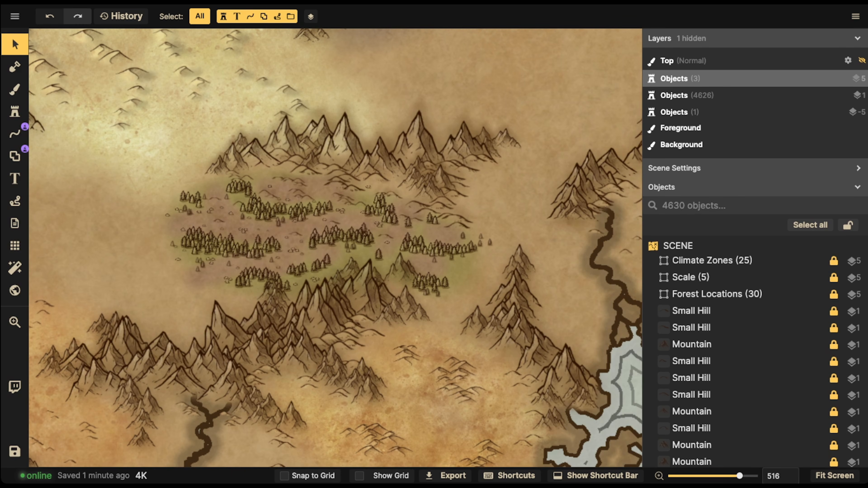
scroll(337, 229, down, 3)
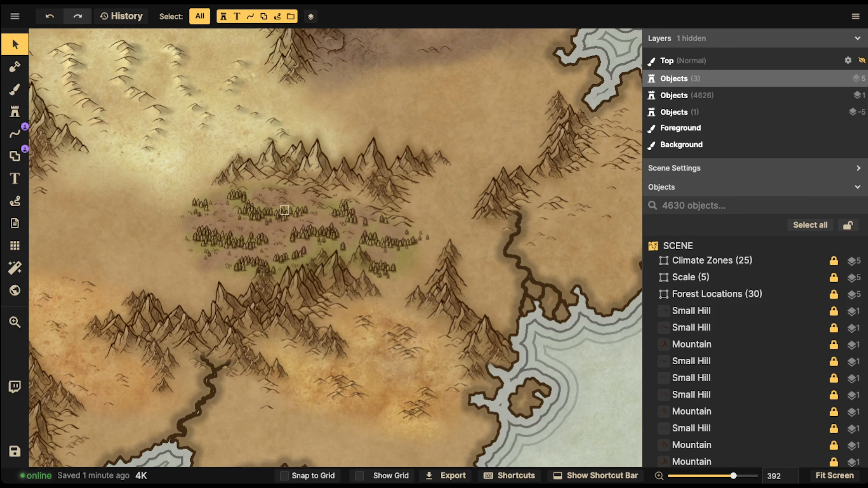
scroll(308, 226, down, 3)
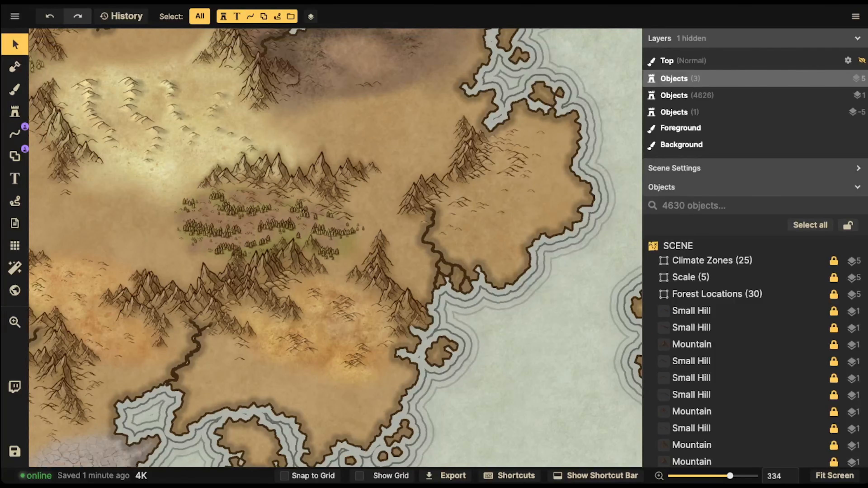
mouse_move(273, 212)
mouse_down()
mouse_move(400, 224)
mouse_move(270, 227)
mouse_up()
scroll(342, 223, down, 4)
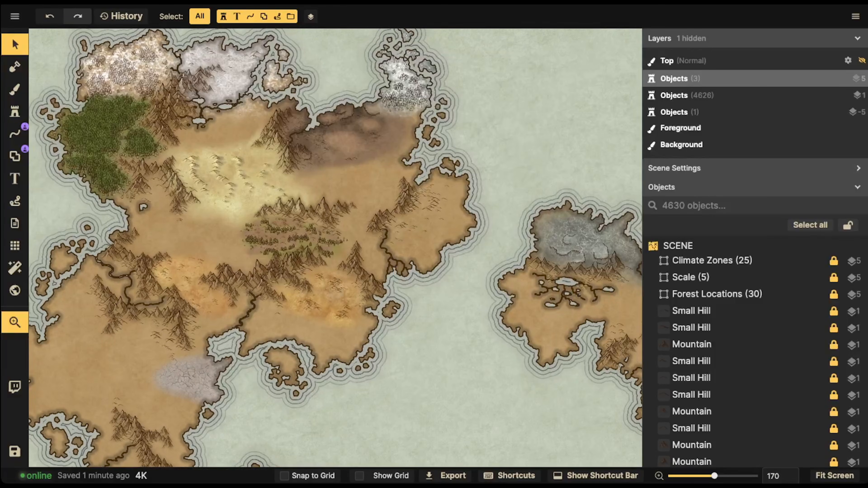
scroll(328, 212, up, 6)
drag(342, 215, 268, 252)
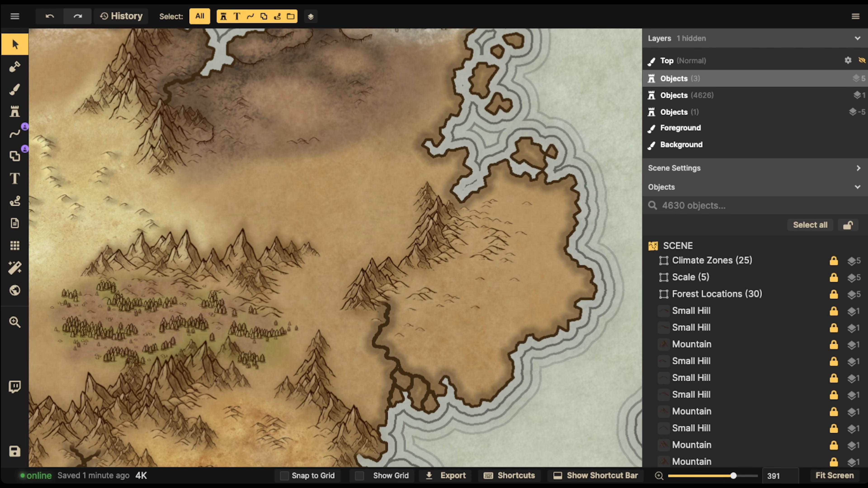
scroll(280, 192, down, 3)
drag(270, 198, 350, 170)
scroll(342, 178, down, 5)
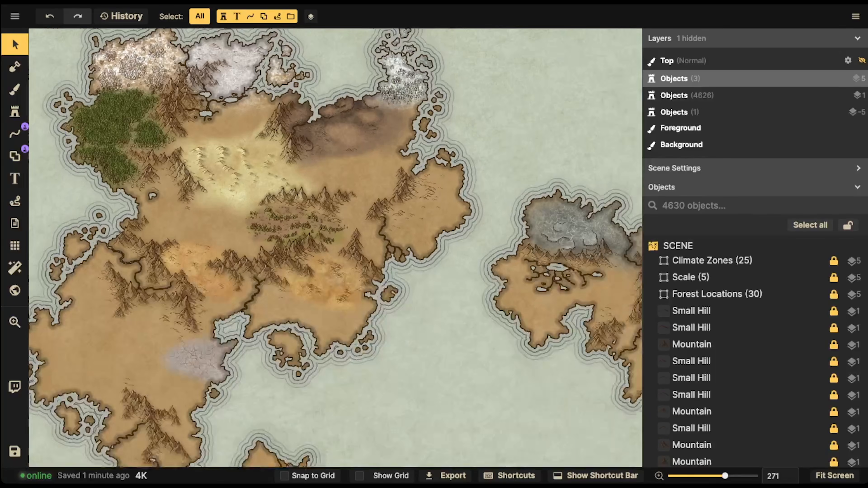
- Raise the Forest Locations group's opacity to 43 to show the forest labels and location markers
scroll(342, 178, down, 3)
click(718, 295)
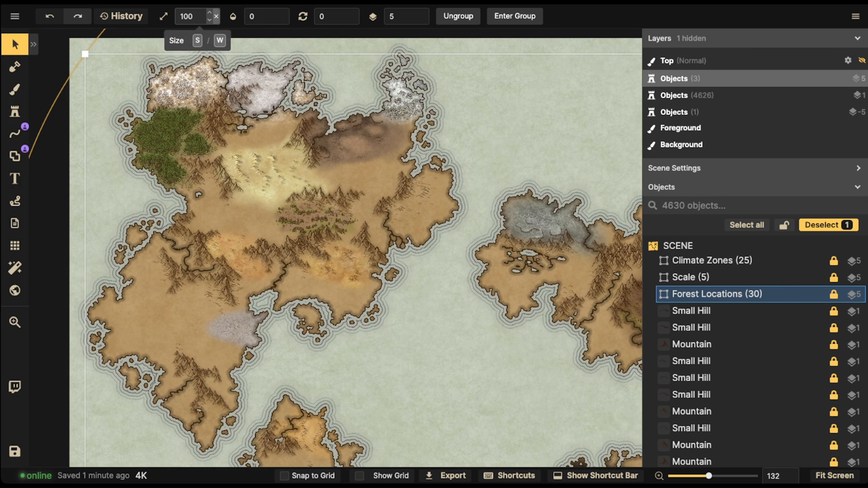
mouse_move(267, 17)
click(250, 54)
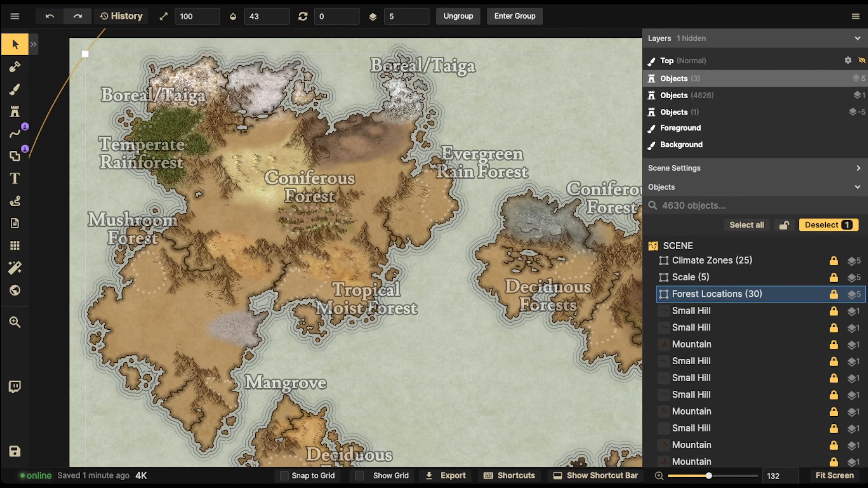
- Examine the dotted Evergreen Rain Forest area on the eastern peninsula, and lower the Forest Locations group's opacity to 0
scroll(523, 144, up, 5)
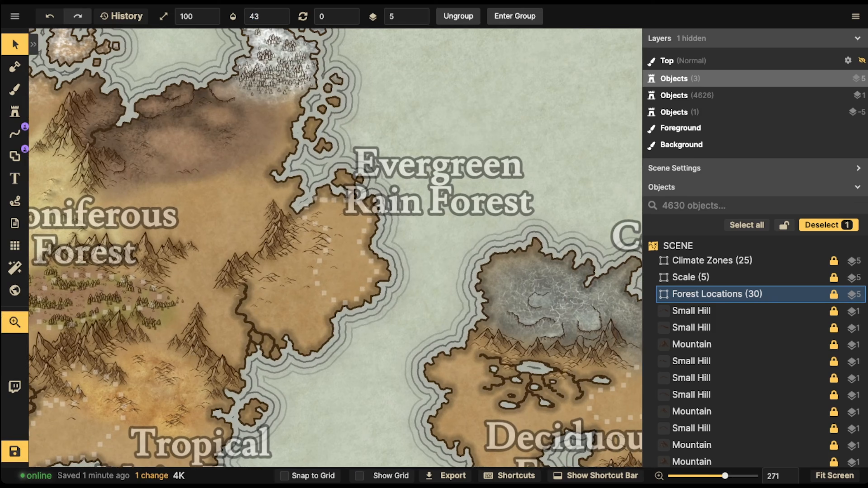
drag(359, 236, 297, 256)
scroll(298, 256, up, 4)
drag(326, 146, 288, 161)
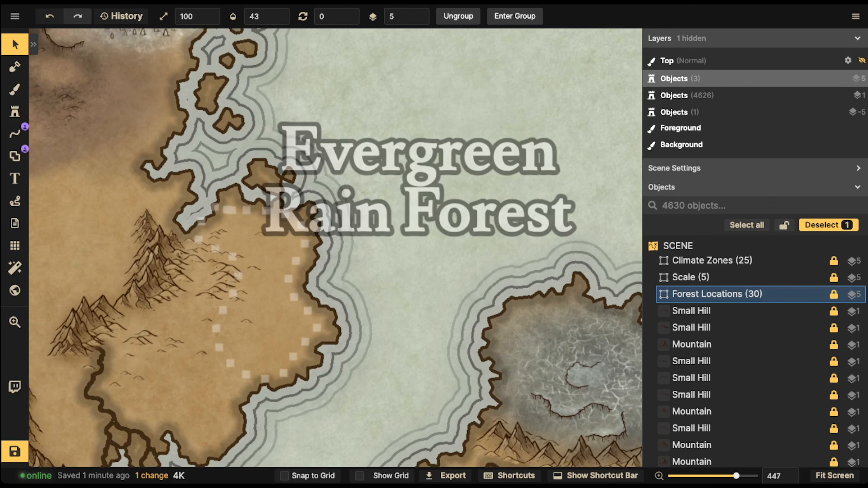
scroll(287, 161, down, 3)
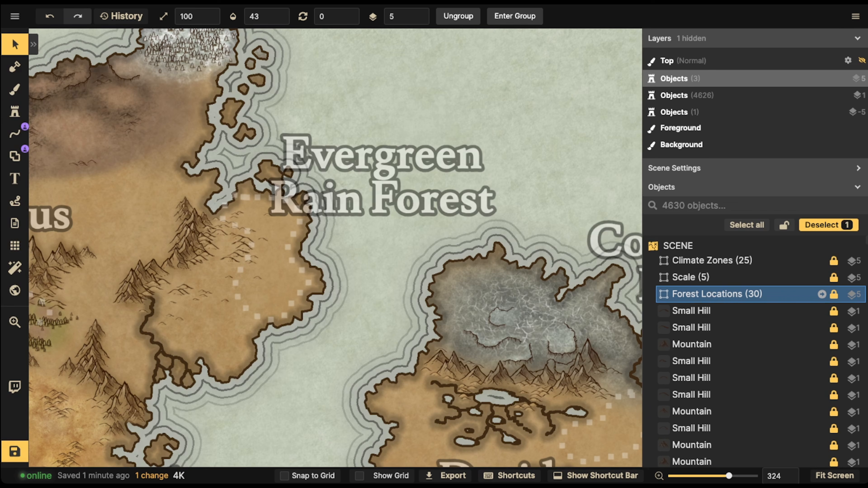
click(267, 17)
drag(250, 54, 200, 55)
- Set up the pine tree stamp at scale 60, comparing its size with the coniferous forest and the eastern peninsula
click(14, 112)
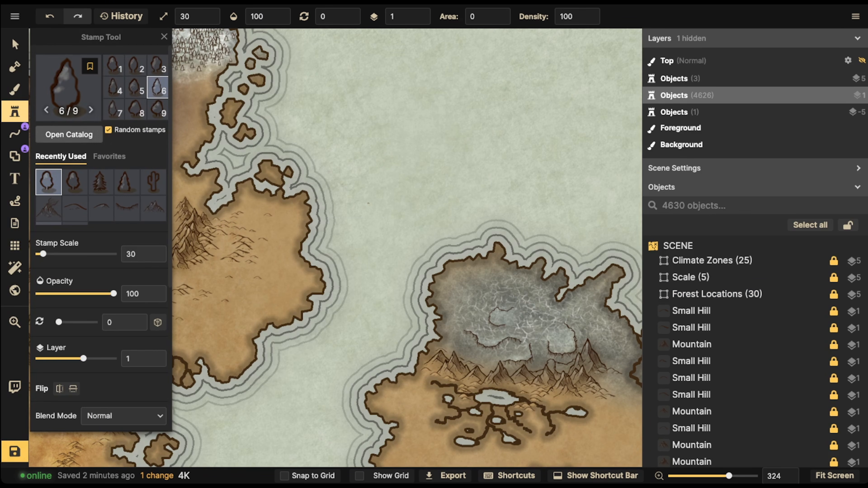
click(101, 182)
scroll(293, 176, up, 2)
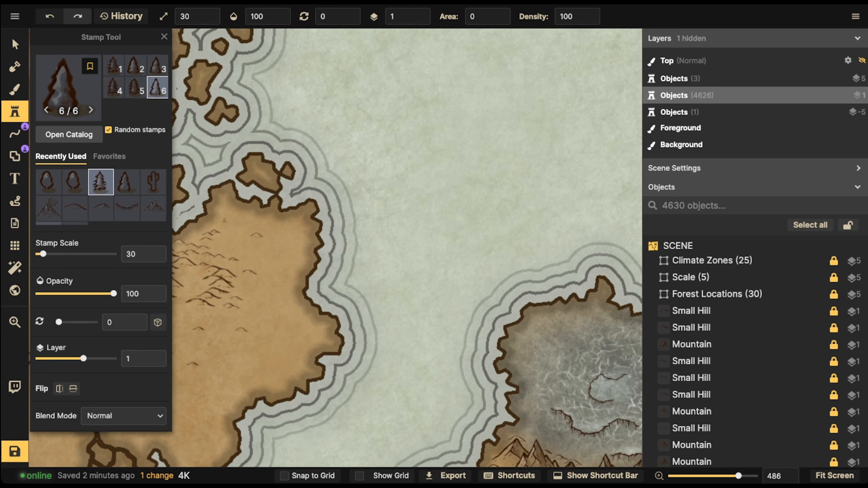
drag(224, 221, 403, 177)
scroll(352, 205, up, 5)
drag(270, 181, 424, 151)
scroll(264, 290, up, 2)
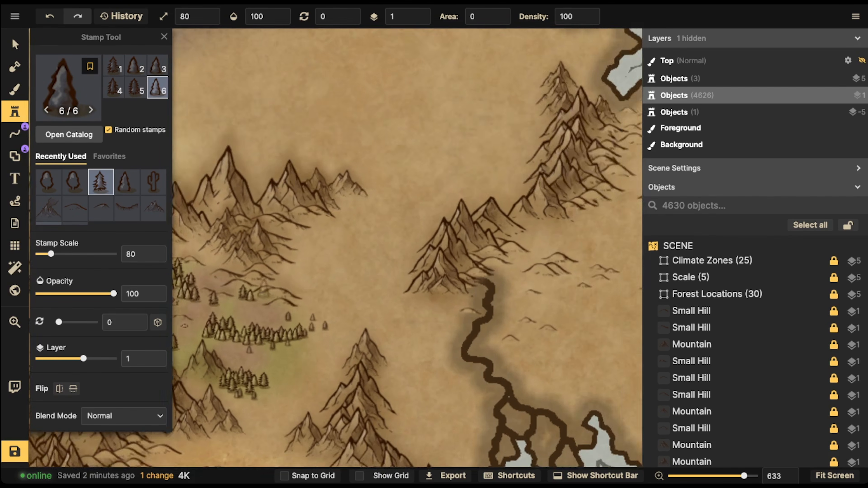
scroll(261, 293, up, 2)
key(bracketleft)
key(bracketleft)
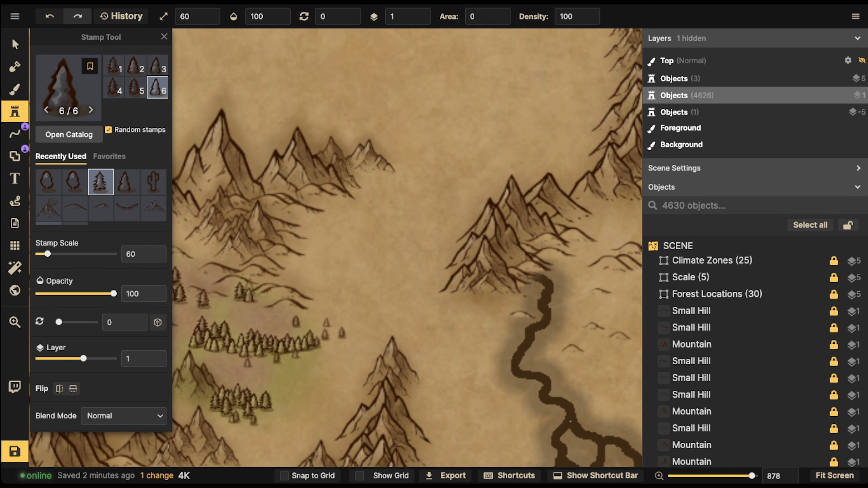
drag(568, 171, 202, 192)
drag(459, 76, 370, 198)
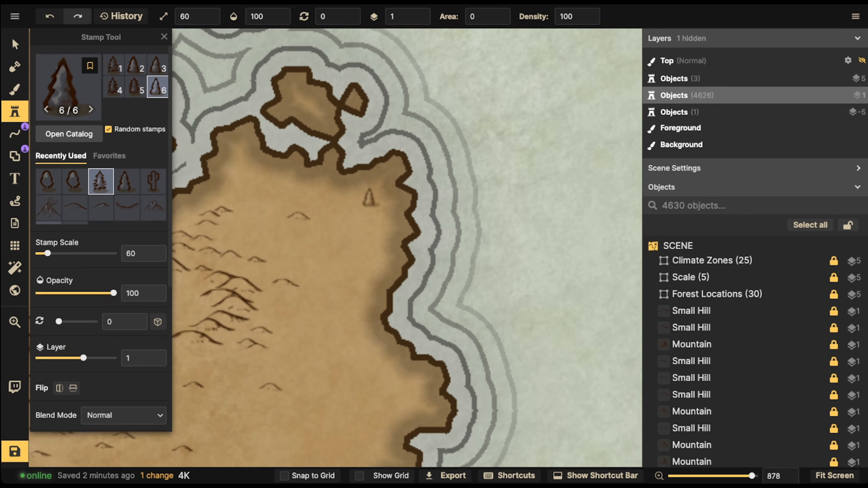
- Stretch the pine stamp to a height of 159 and reduce its scale to 50
scroll(100, 239, down, 6)
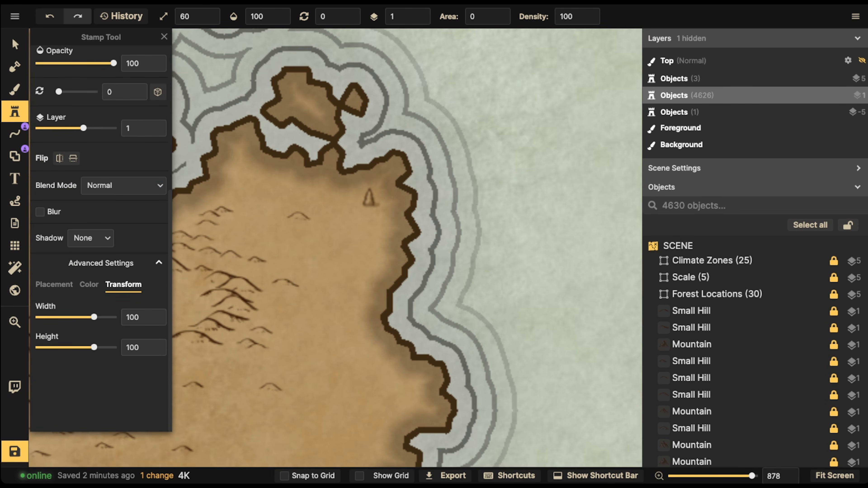
drag(94, 347, 96, 347)
key(bracketleft)
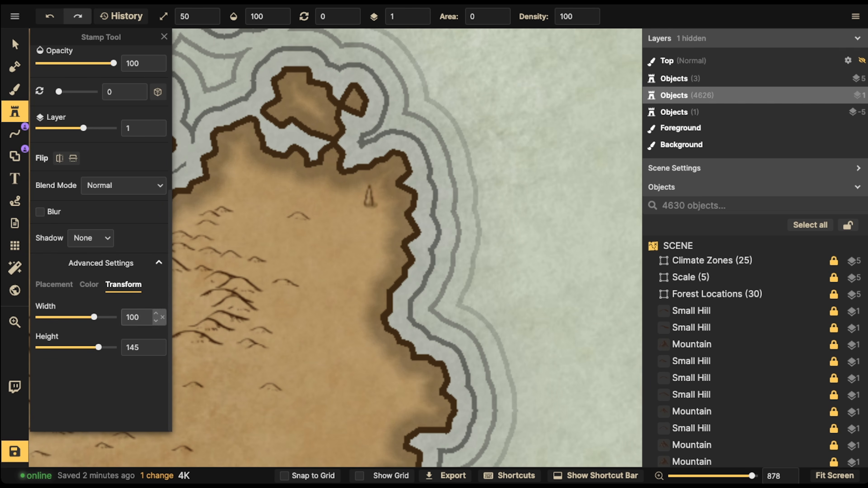
drag(98, 348, 99, 348)
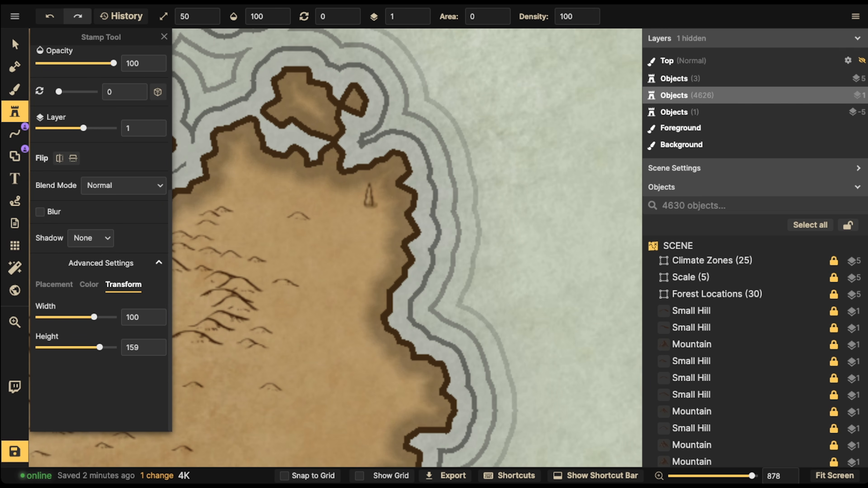
- Stamp a dense cluster of tall pines in the northeastern corner of the eastern peninsula
scroll(370, 195, down, 3)
drag(355, 205, 626, 129)
drag(255, 258, 230, 291)
scroll(295, 257, up, 2)
scroll(306, 263, down, 3)
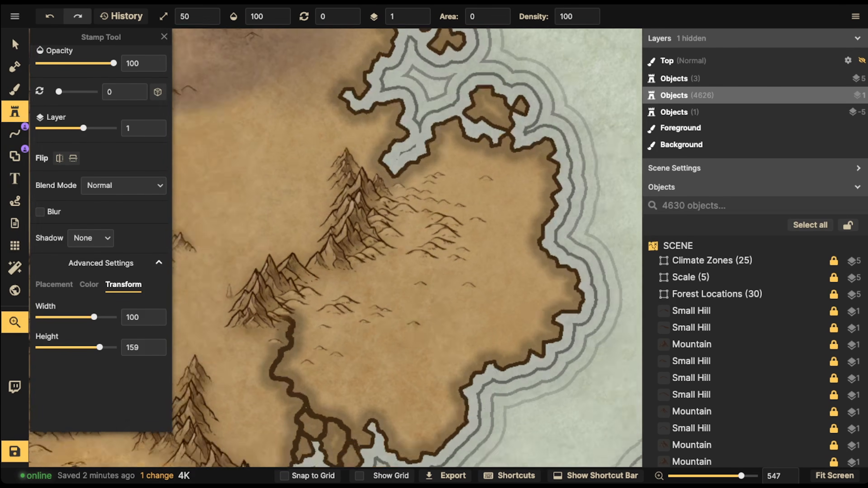
drag(459, 148, 372, 190)
scroll(371, 190, down, 3)
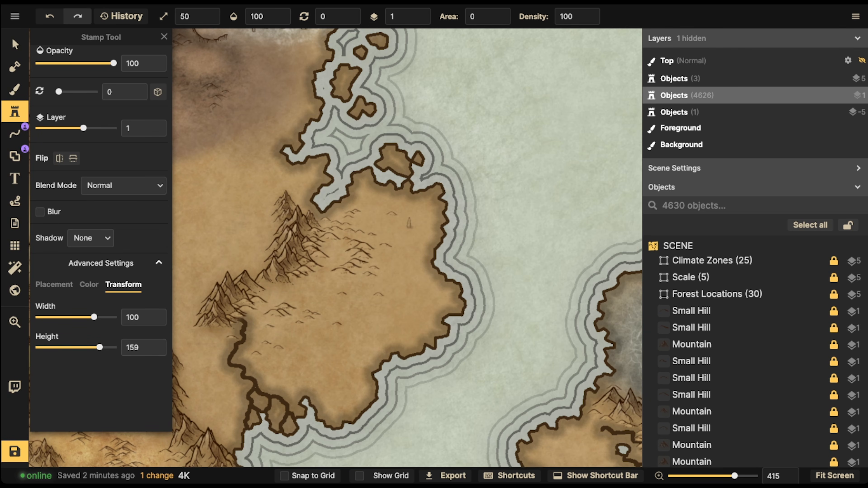
mouse_move(401, 225)
mouse_down()
mouse_move(419, 219)
mouse_move(402, 235)
mouse_move(420, 236)
mouse_move(426, 212)
mouse_move(409, 201)
mouse_move(394, 224)
mouse_up()
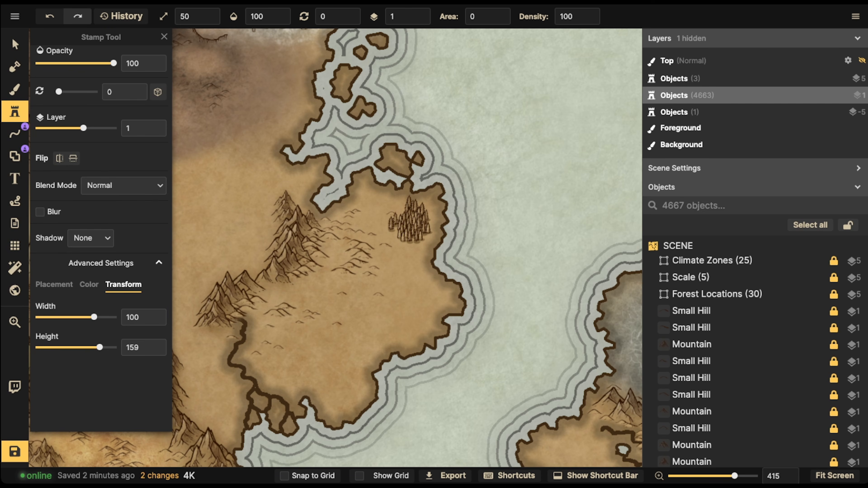
- Stamp a second dense cluster of tall pines near the peninsula's eastern coast
mouse_move(412, 288)
mouse_down()
mouse_move(426, 300)
mouse_move(431, 287)
mouse_move(421, 282)
mouse_move(434, 297)
mouse_move(408, 306)
mouse_up()
click(401, 308)
click(414, 309)
click(422, 308)
click(430, 304)
click(432, 305)
click(424, 307)
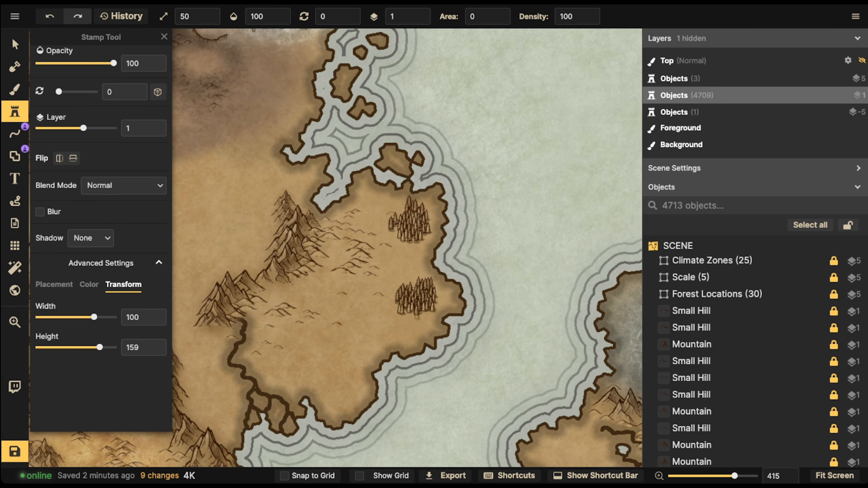
click(417, 314)
- Stamp a pine cluster beside the peninsula's western mountains and a larger pine forest in its south
drag(314, 288, 331, 294)
mouse_move(335, 279)
mouse_down()
mouse_move(312, 293)
mouse_move(329, 301)
mouse_up()
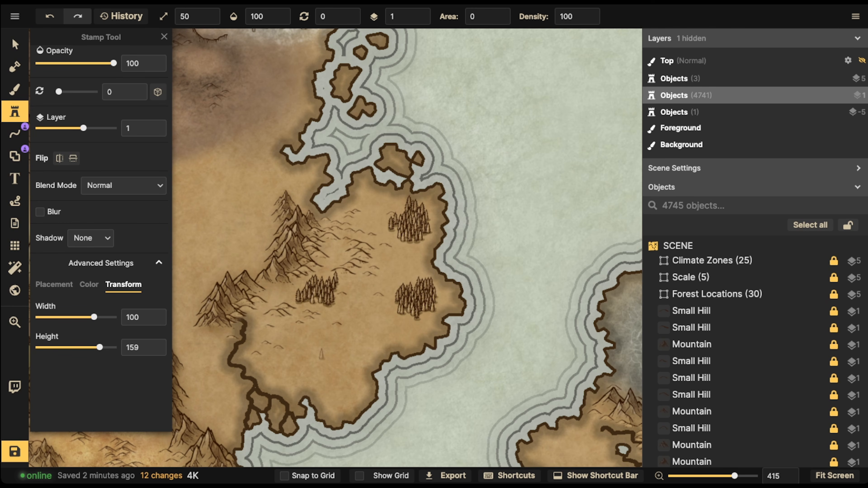
mouse_move(321, 354)
mouse_down()
mouse_move(299, 354)
mouse_move(318, 341)
mouse_move(342, 342)
mouse_move(348, 350)
mouse_move(336, 376)
mouse_move(352, 393)
mouse_move(363, 356)
mouse_move(352, 342)
mouse_move(314, 334)
mouse_up()
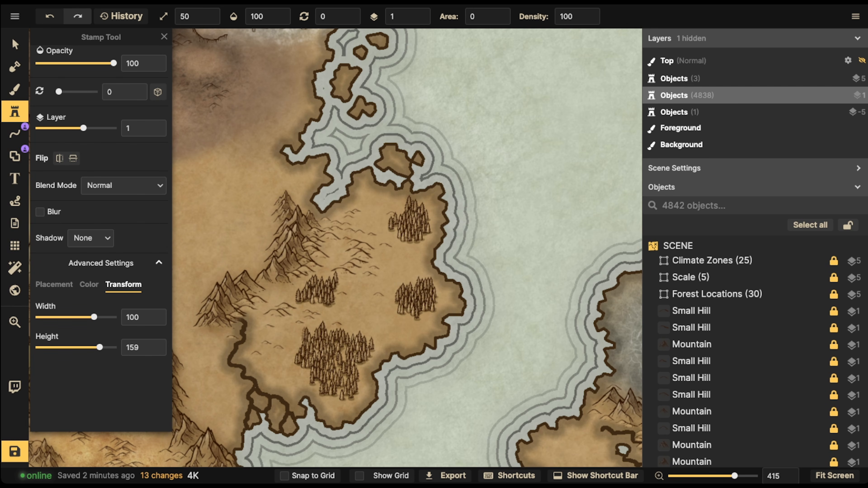
click(306, 336)
click(322, 273)
click(307, 277)
click(299, 279)
click(312, 275)
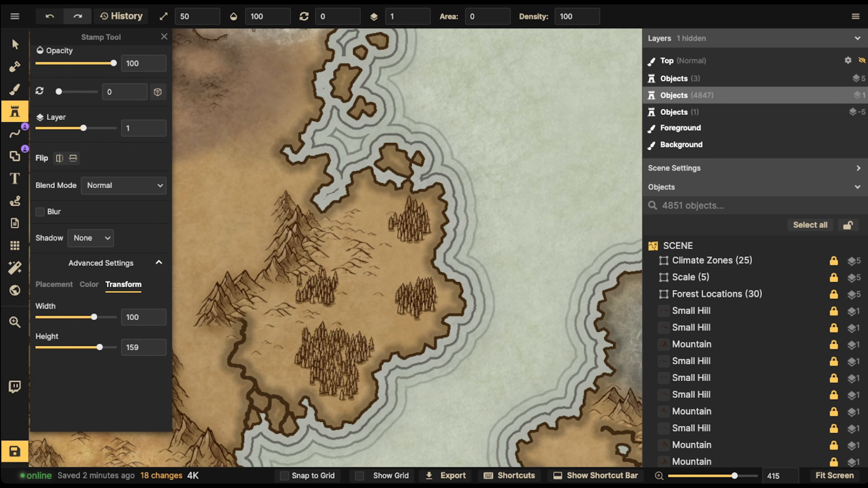
- Extend the eastern coast cluster with more tall pines along its southwestern, northern and northeastern edges
click(408, 313)
click(412, 315)
click(405, 316)
click(399, 317)
click(395, 306)
click(390, 305)
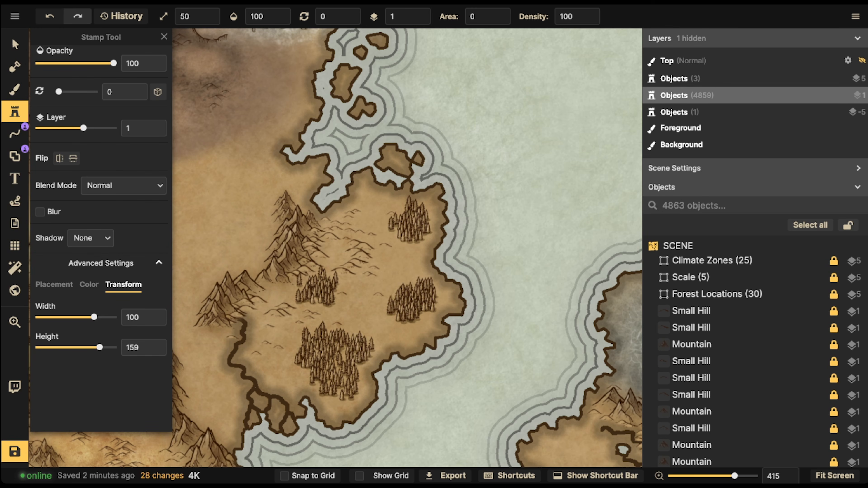
click(388, 303)
click(399, 286)
click(406, 279)
click(414, 275)
click(421, 274)
click(443, 286)
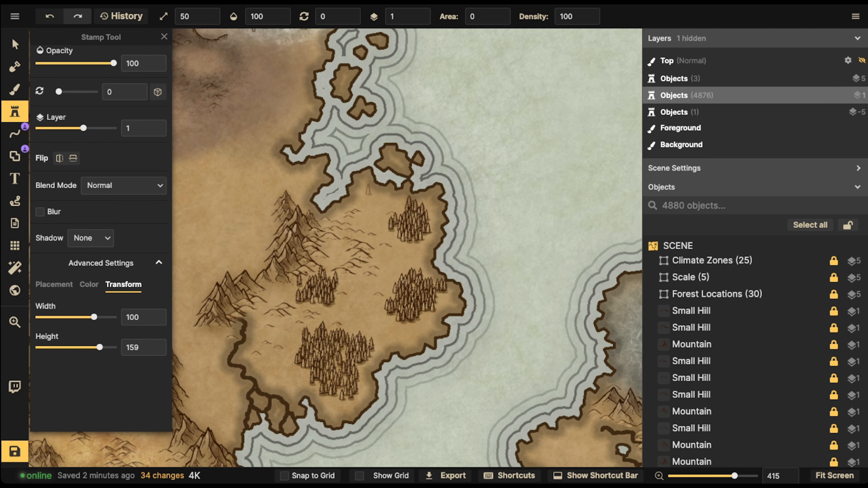
- Stamp a small pine group at the peninsula's northern tip and scatter single pines between the clusters
click(368, 191)
click(372, 189)
click(376, 188)
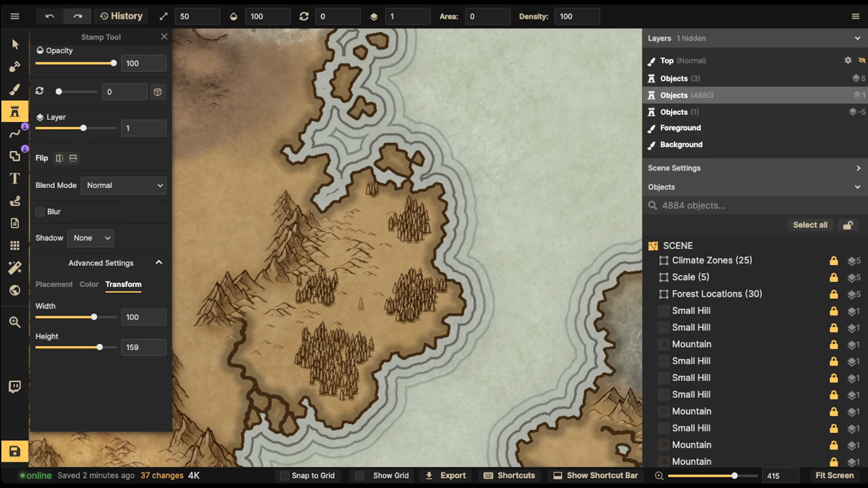
click(267, 359)
click(280, 364)
click(274, 378)
click(373, 306)
click(384, 325)
click(400, 251)
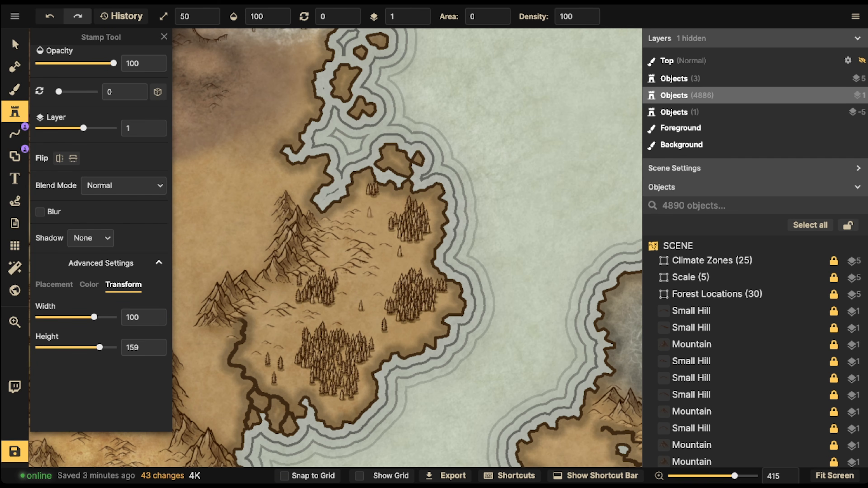
click(373, 209)
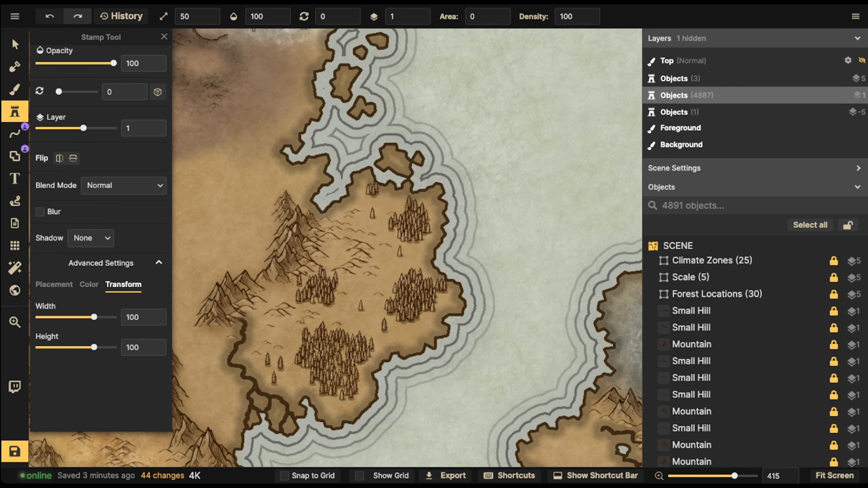
- Reset the stamp height to 100 and fill out the cluster beside the mountains with shorter pines around its edges
scroll(336, 314, up, 3)
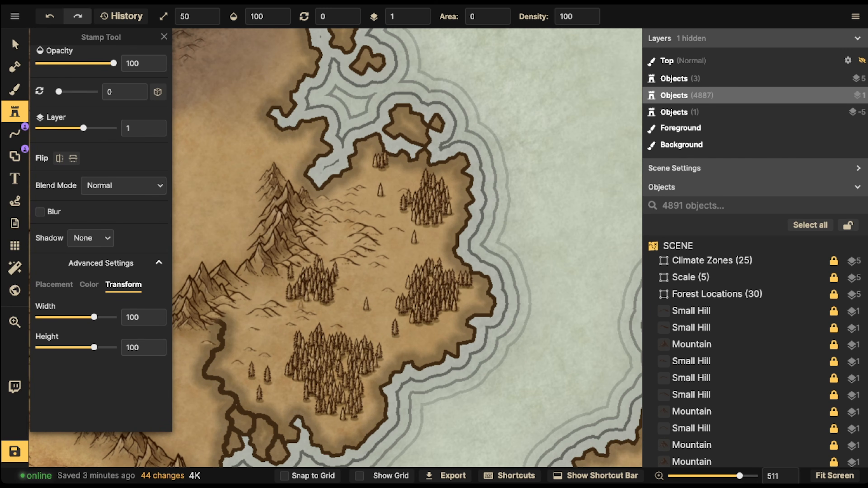
click(300, 302)
click(303, 301)
click(310, 301)
click(313, 301)
click(316, 302)
click(326, 304)
click(329, 305)
click(331, 303)
click(341, 295)
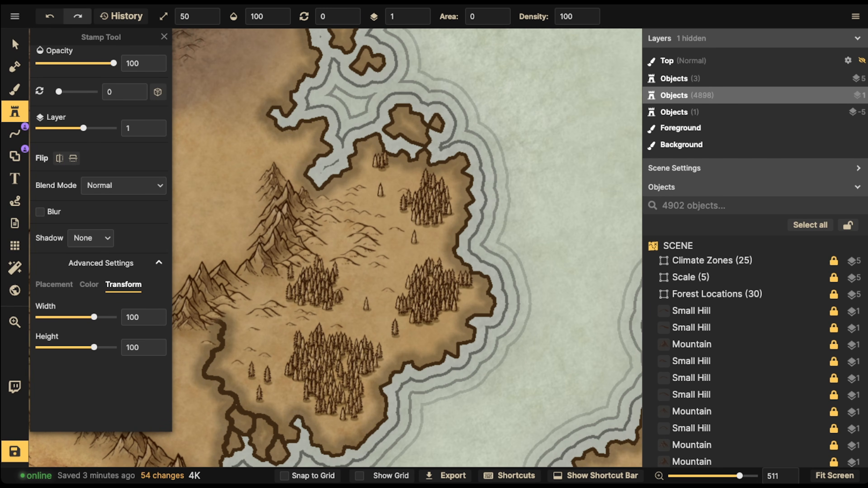
click(337, 281)
click(341, 280)
click(346, 280)
click(351, 279)
click(354, 273)
click(343, 267)
click(343, 282)
click(348, 292)
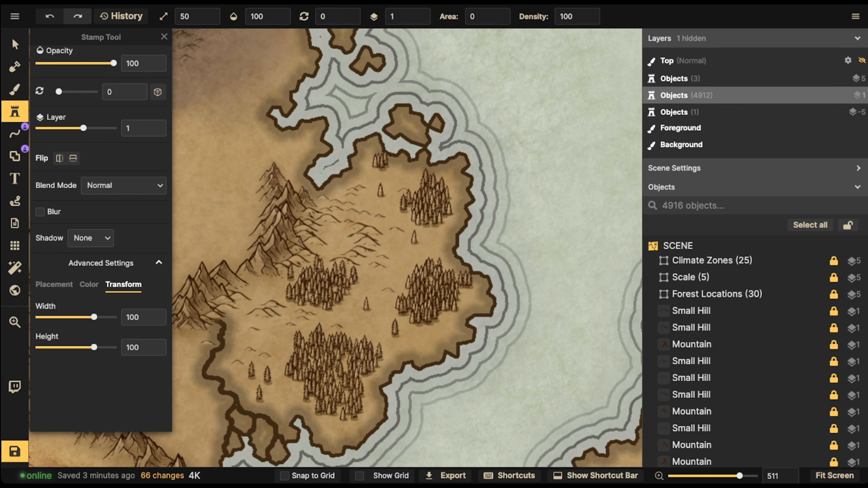
click(296, 277)
click(285, 283)
click(275, 284)
click(277, 288)
click(280, 294)
click(285, 293)
- Add shorter pines along the western, southern and southeastern edges of the large southern forest
click(294, 382)
click(296, 386)
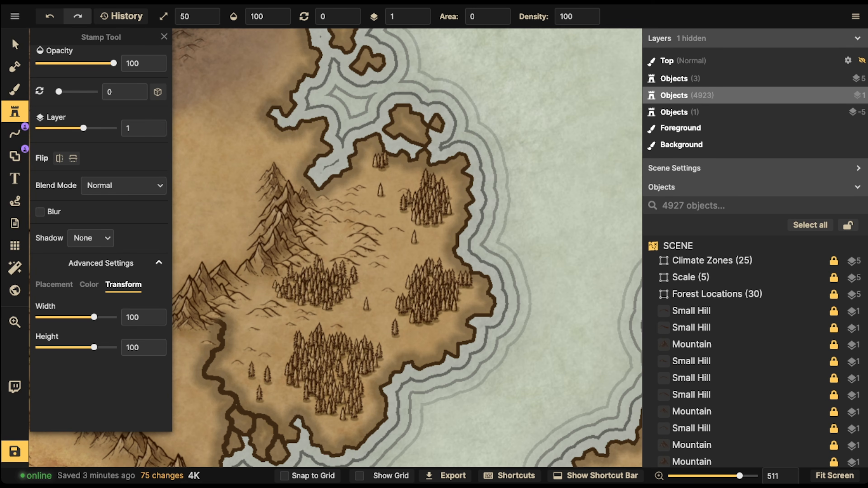
click(295, 385)
click(279, 388)
click(273, 390)
click(294, 396)
click(297, 398)
click(292, 395)
click(319, 413)
click(328, 414)
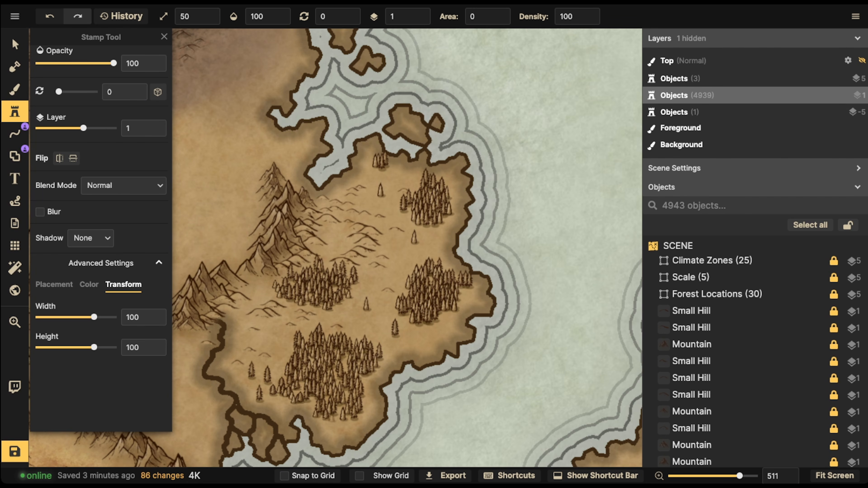
click(337, 421)
click(334, 425)
click(337, 428)
click(351, 414)
click(361, 414)
click(370, 405)
click(364, 387)
click(363, 399)
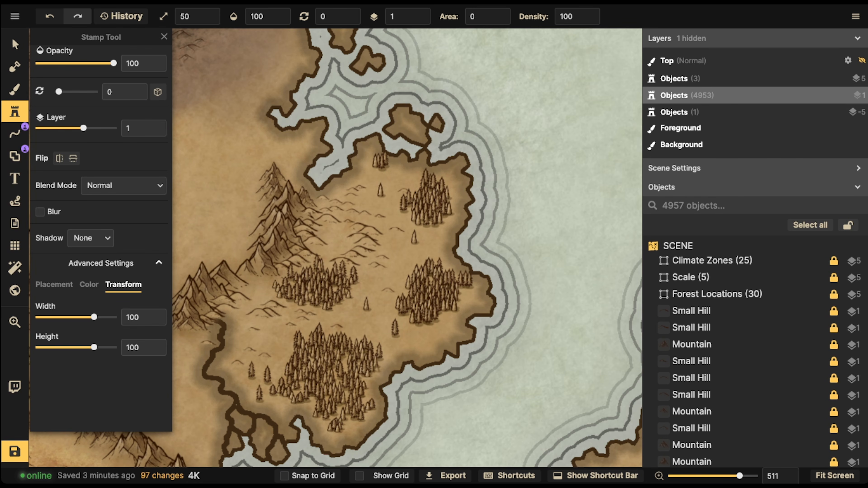
- Add shorter pines around the southern, eastern and northwestern edges of the eastern coast cluster
click(443, 321)
click(444, 318)
click(450, 318)
click(452, 321)
click(442, 324)
click(438, 326)
click(440, 328)
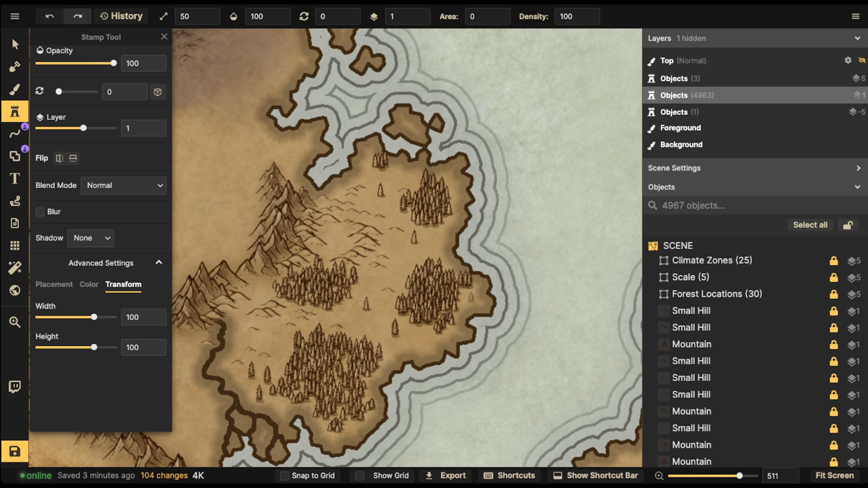
click(471, 297)
click(471, 292)
click(465, 297)
click(479, 292)
click(478, 301)
click(445, 254)
click(419, 261)
click(405, 267)
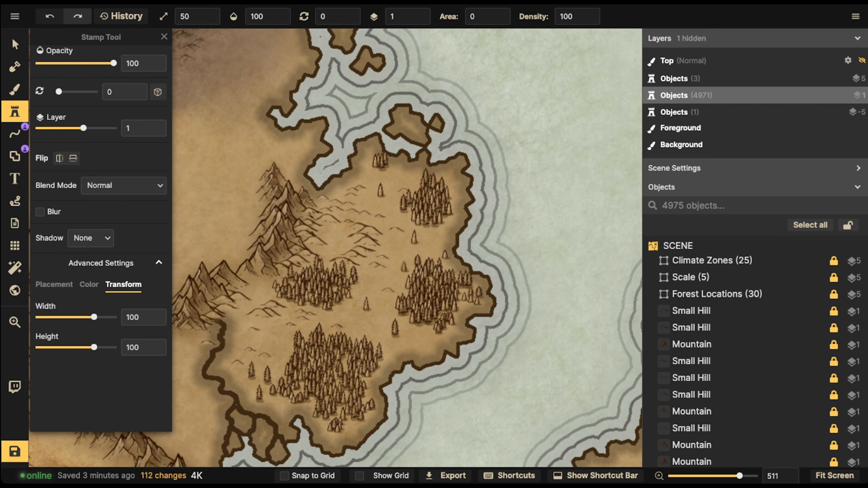
click(405, 272)
click(402, 277)
- Fill out the northeastern cluster and the northern tip group with shorter pines, placing a single pine between them
click(455, 188)
click(453, 180)
click(447, 184)
click(451, 191)
click(455, 197)
click(460, 199)
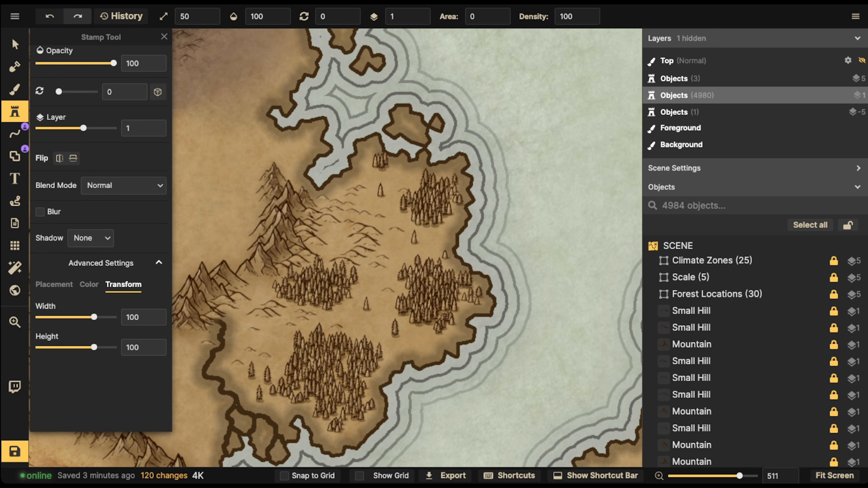
click(412, 208)
click(421, 183)
click(392, 206)
click(393, 162)
click(387, 166)
click(384, 171)
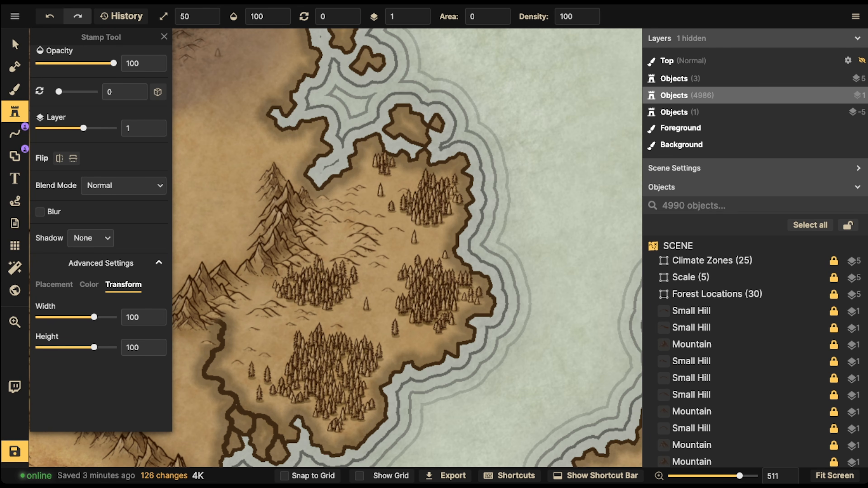
- Choose the round tree stamp with random variants and place a small group of bushes south of the northern tip's pines
scroll(388, 235, up, 3)
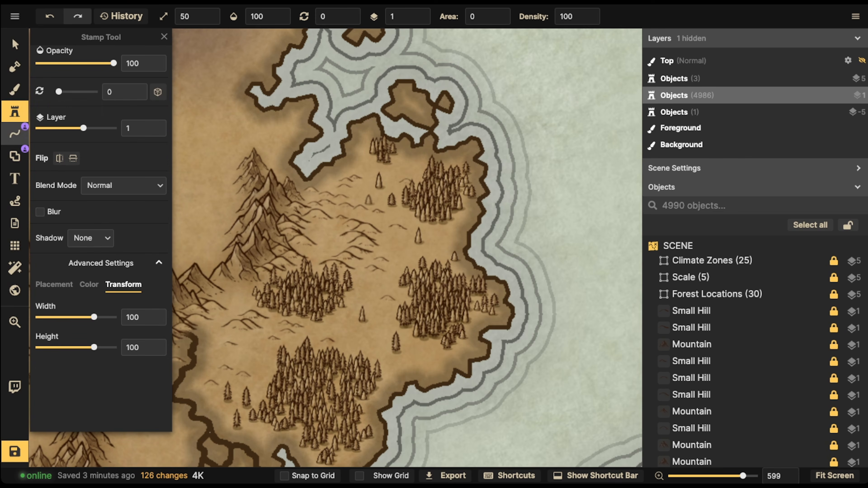
click(14, 156)
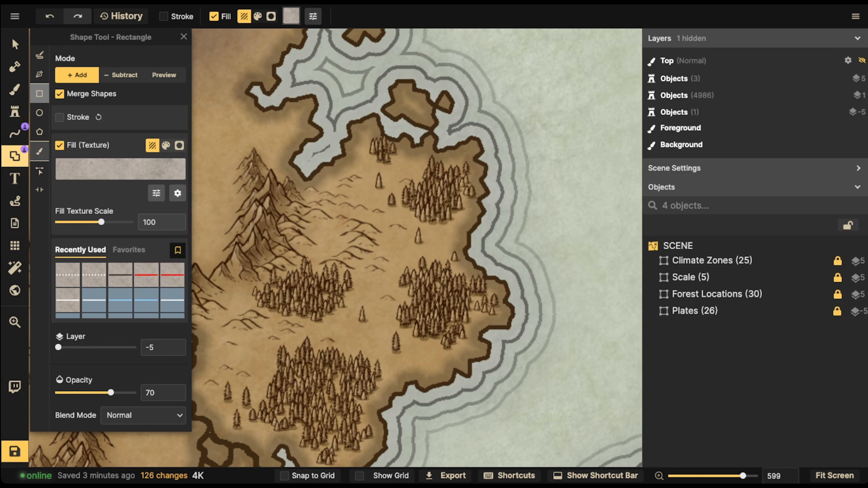
click(15, 112)
scroll(101, 157, down, 3)
scroll(101, 156, up, 2)
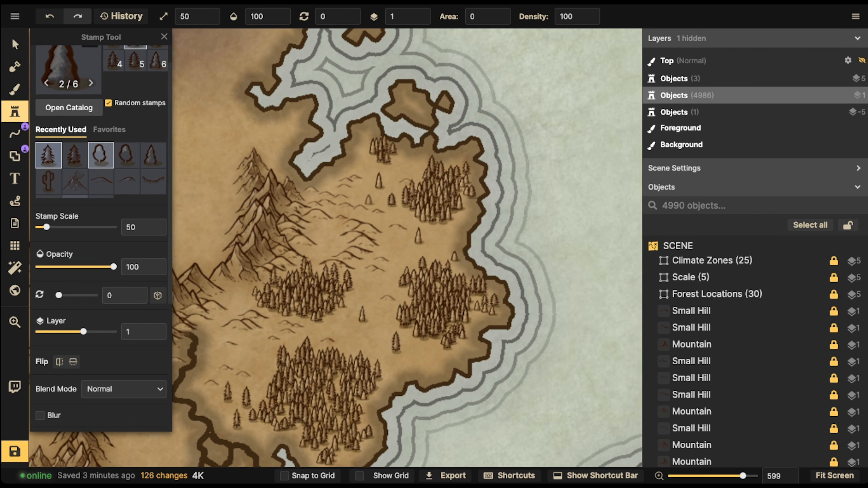
click(100, 155)
scroll(354, 177, up, 5)
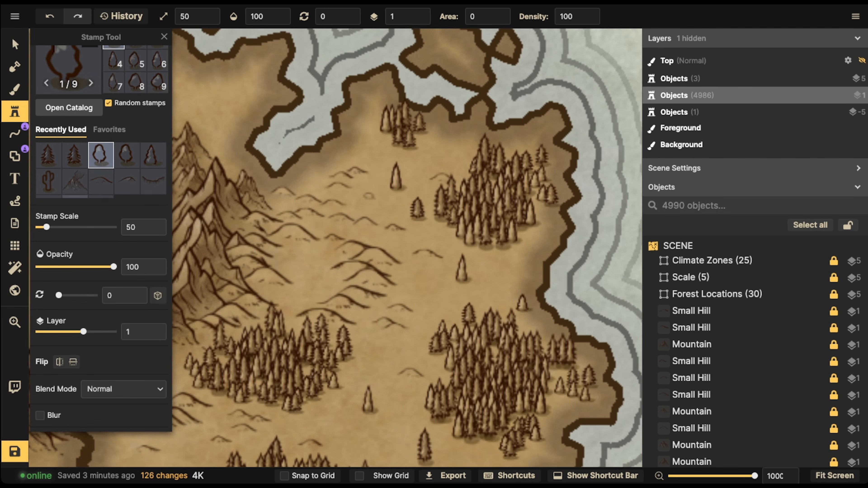
click(369, 196)
click(380, 198)
click(377, 201)
- Scatter small bushes in the open land between the northeastern pine cluster and the eastern coast cluster
click(445, 244)
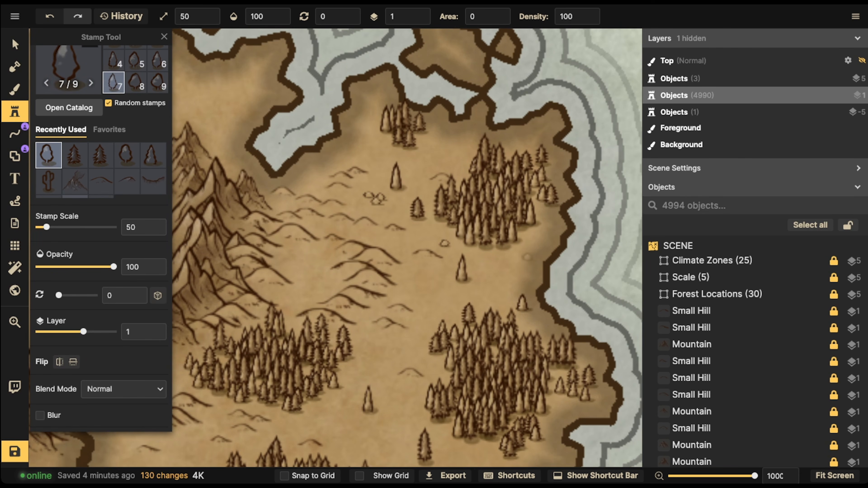
click(532, 255)
click(526, 257)
click(484, 283)
click(430, 288)
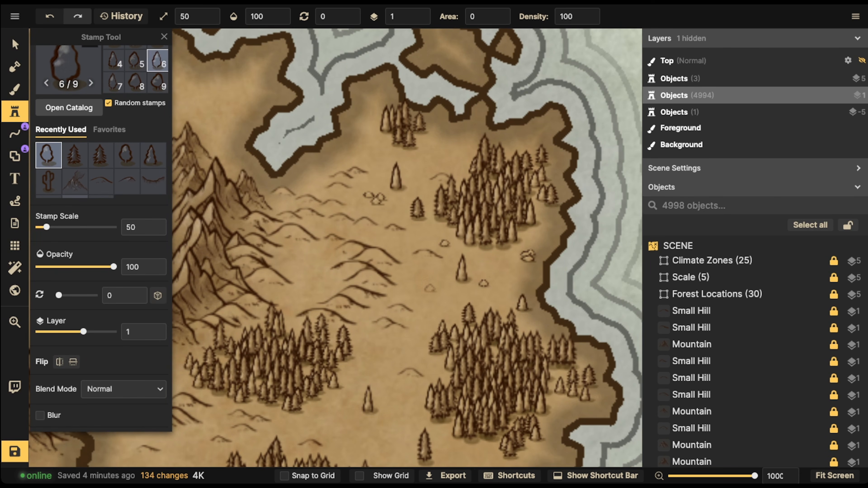
click(428, 288)
- Add small bushes among the hills east of the mountains, north of the pine cluster beside them
click(314, 255)
click(322, 255)
click(319, 260)
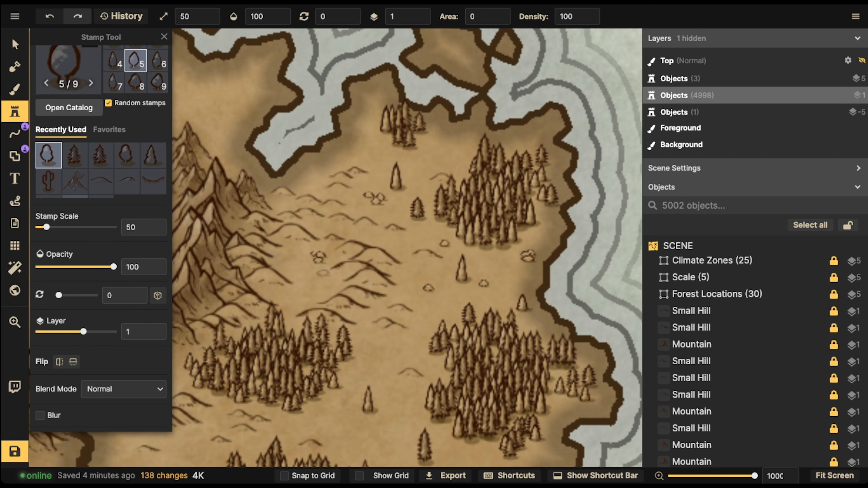
click(282, 285)
click(277, 291)
- Place a group of small bushes and a few single ones northwest of the large southern forest
scroll(277, 291, down, 3)
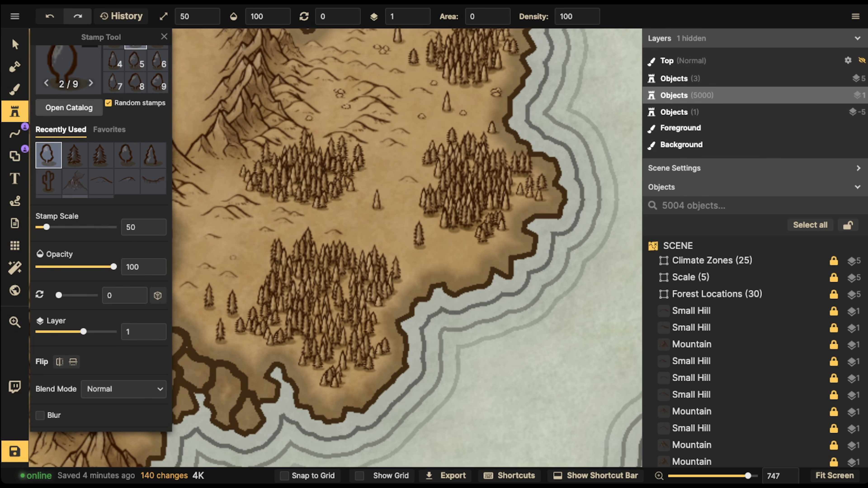
click(239, 246)
click(245, 247)
click(242, 249)
click(202, 251)
click(203, 220)
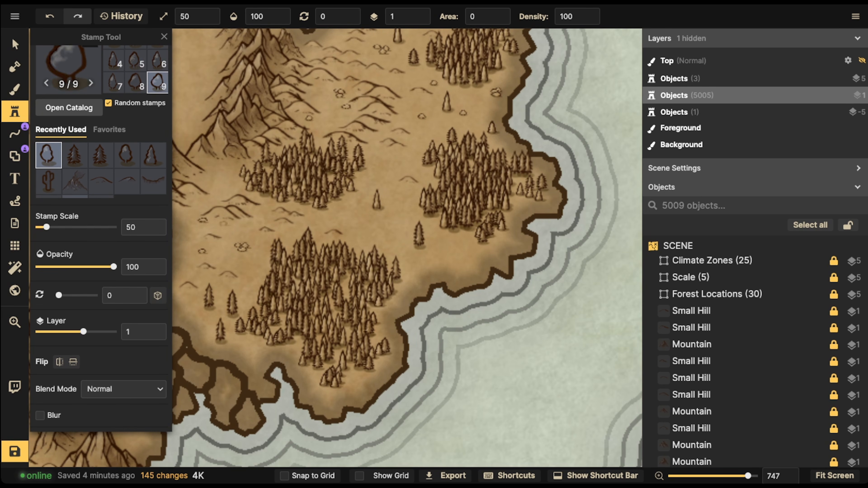
- Add small bushes south and southeast of the eastern coast cluster and one southwest of the large southern forest
click(445, 242)
click(452, 243)
click(509, 245)
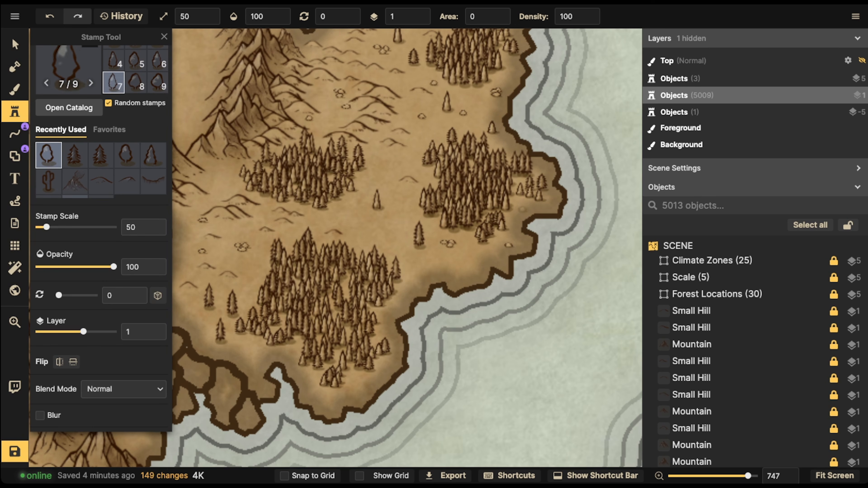
click(522, 208)
click(252, 351)
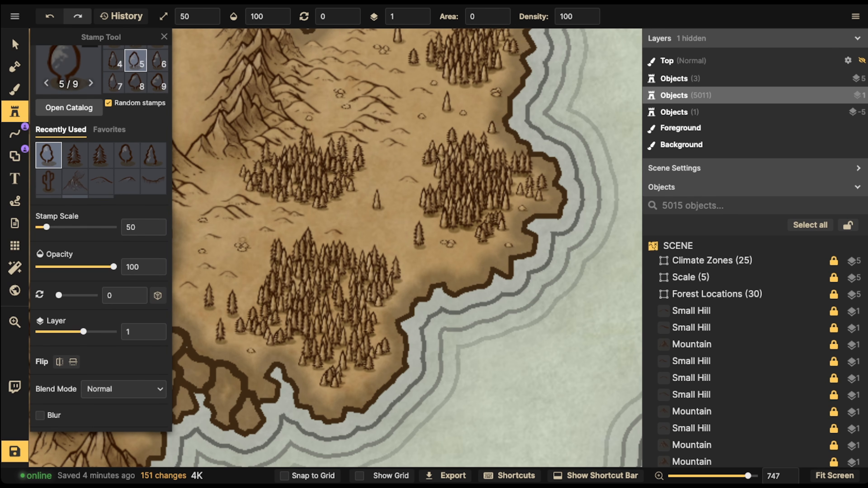
- Select all the pines and bushes on the eastern peninsula together
scroll(128, 155, down, 1)
scroll(183, 154, down, 5)
click(14, 45)
scroll(214, 156, down, 3)
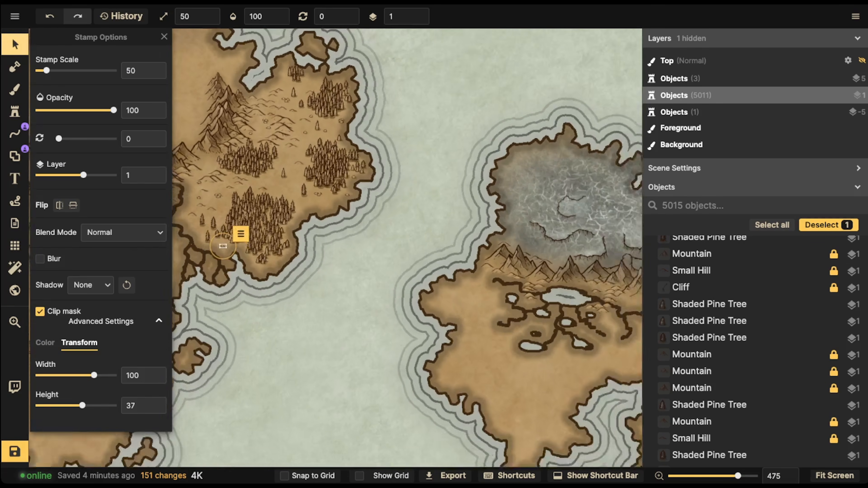
drag(214, 156, 311, 193)
drag(263, 83, 511, 336)
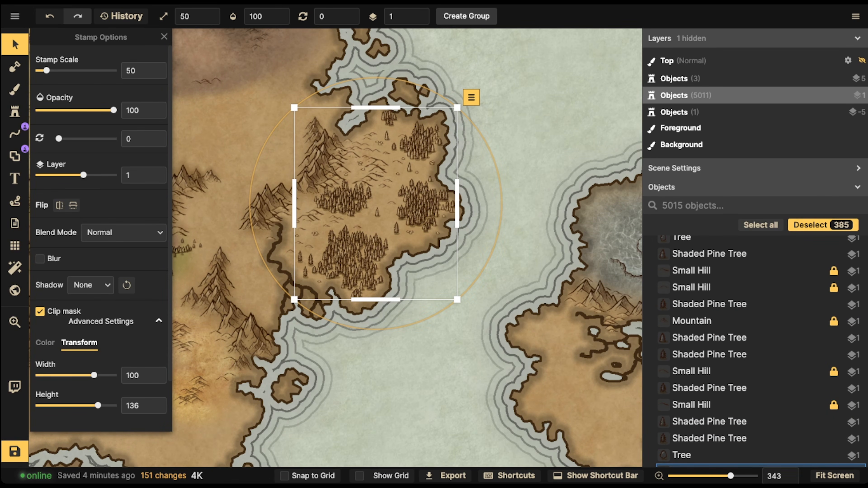
- Give the selected trees a custom shadow with blur 7.1, intensity 172% and dark green colour 4c5b36, and deselect them
click(91, 285)
click(126, 362)
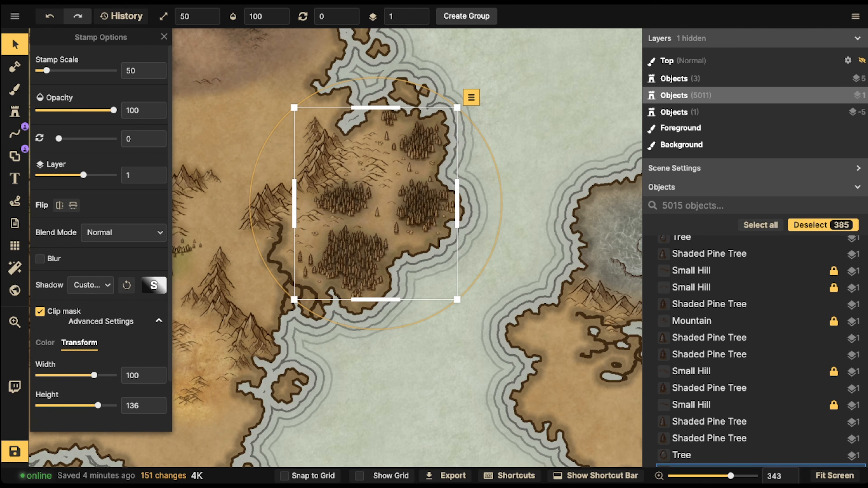
click(154, 285)
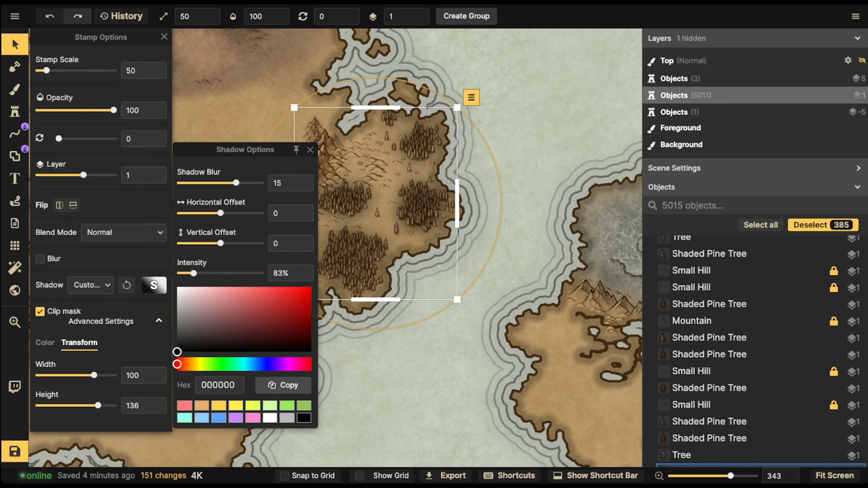
click(202, 406)
click(288, 317)
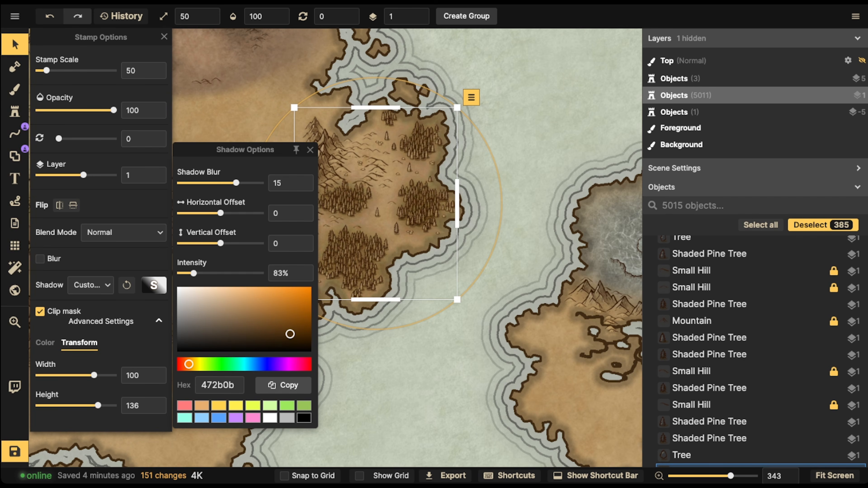
click(304, 406)
click(234, 315)
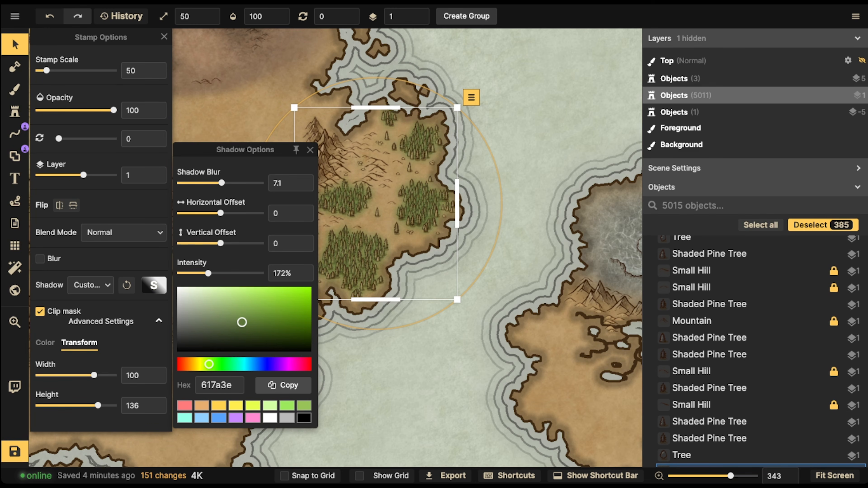
drag(242, 322, 239, 328)
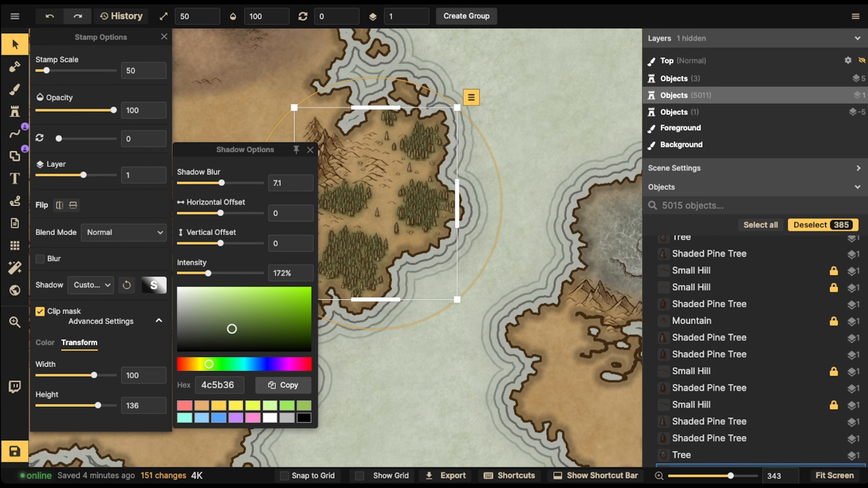
click(386, 356)
- Set up the foreground brush with the Dark Brown Land texture at size 10
scroll(393, 219, down, 3)
drag(394, 218, 355, 258)
scroll(355, 258, up, 5)
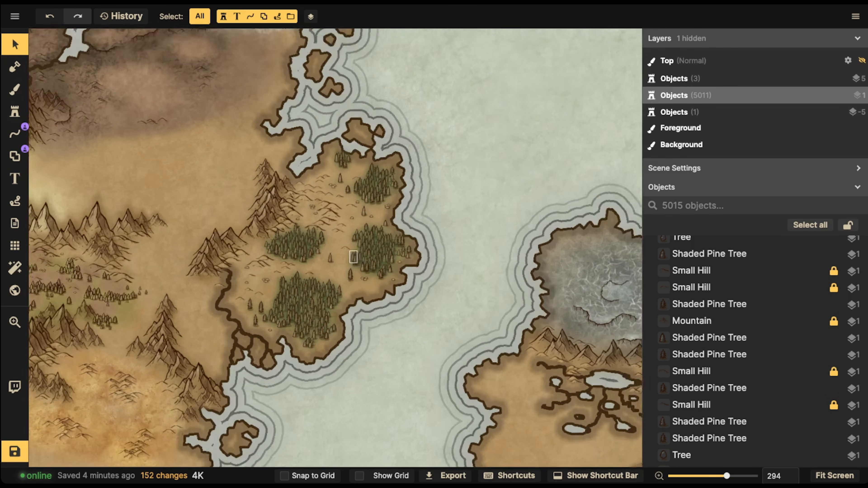
key(b)
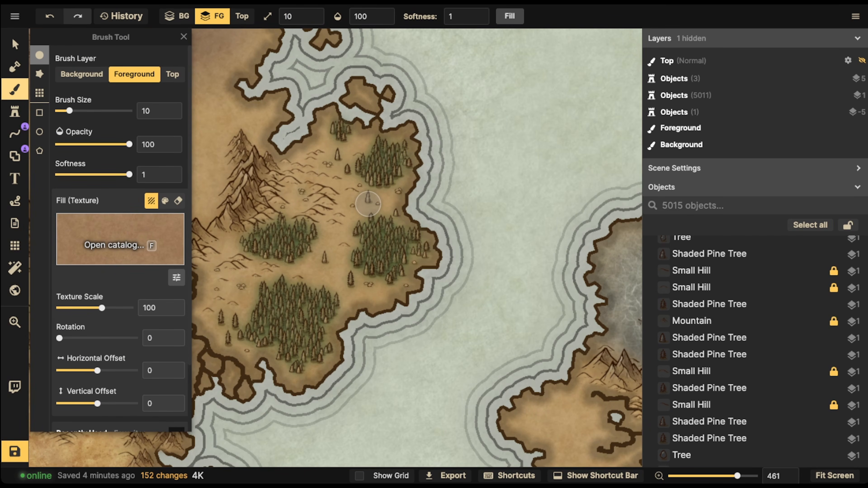
key(f)
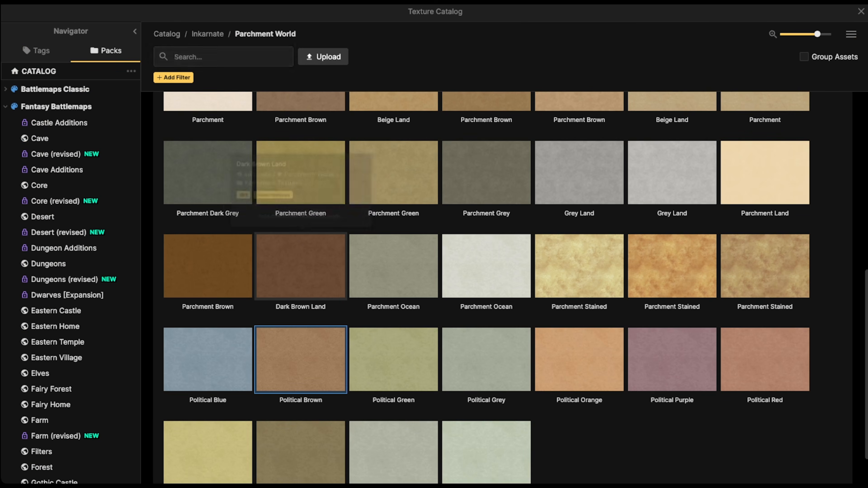
click(296, 241)
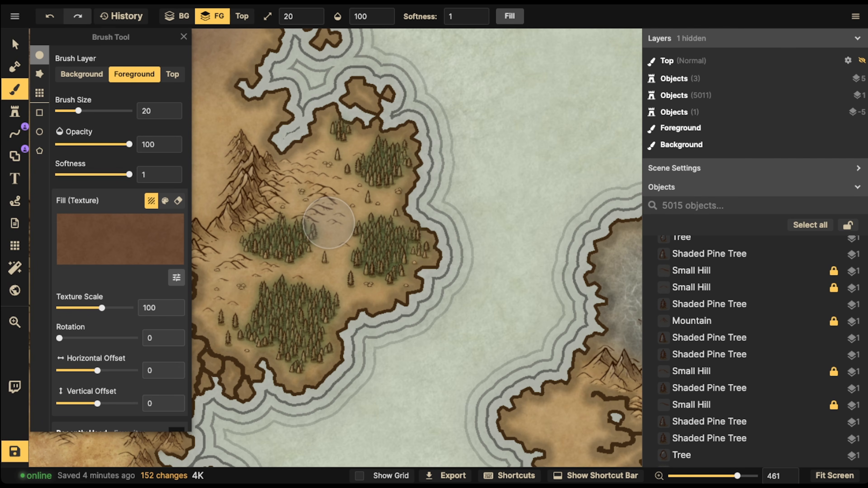
key([)
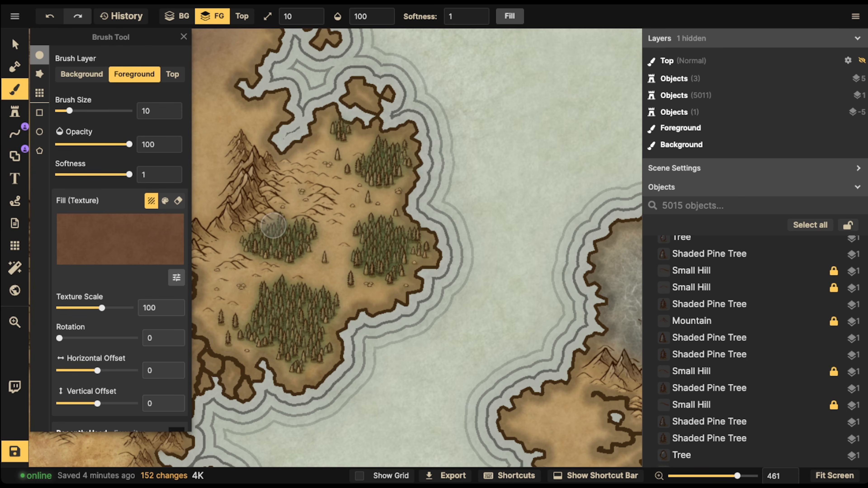
- Try a stroke on the forest beside the mountains, undo it, and set the brush opacity to 39
mouse_move(267, 228)
mouse_down()
mouse_move(236, 245)
mouse_move(251, 234)
mouse_up()
key(ctrl+z)
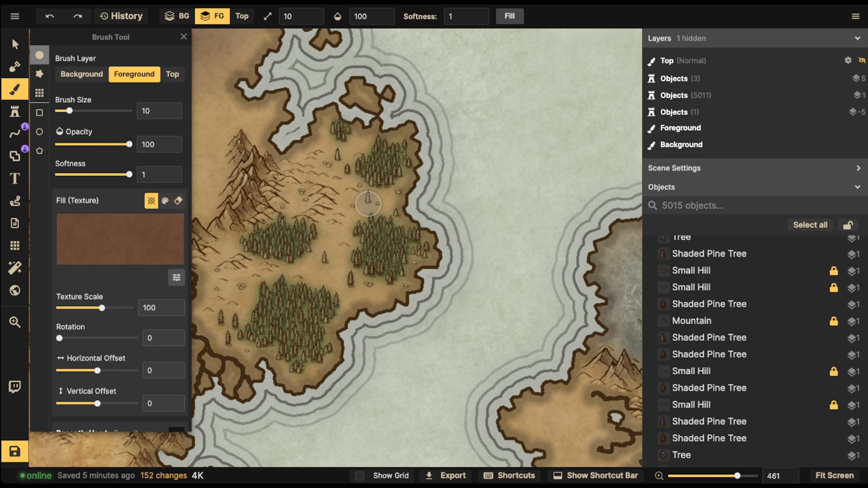
scroll(119, 206, down, 3)
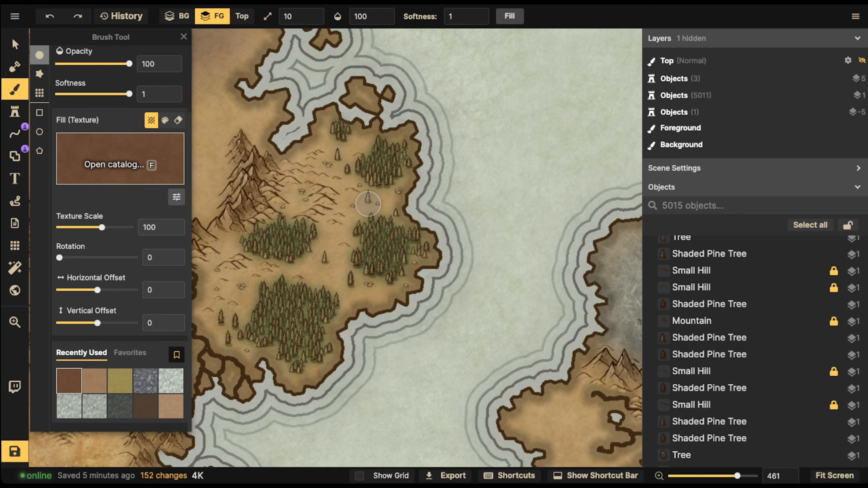
scroll(214, 96, up, 2)
click(362, 16)
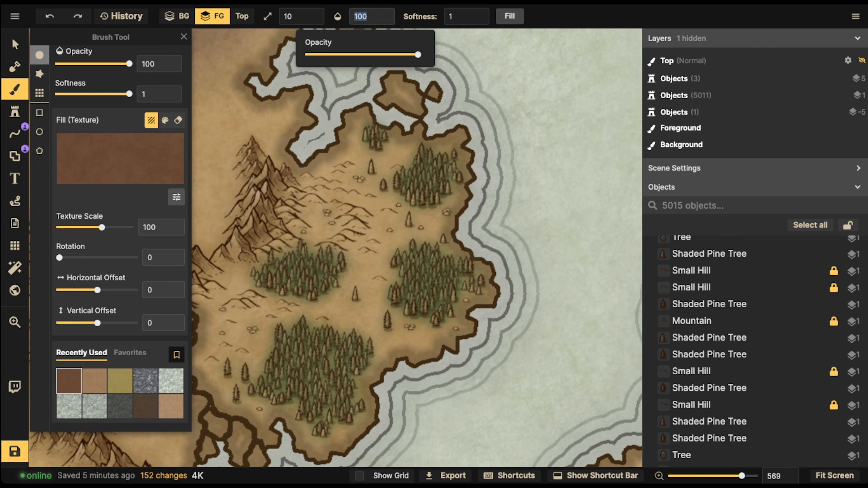
text(36)
drag(348, 54, 351, 55)
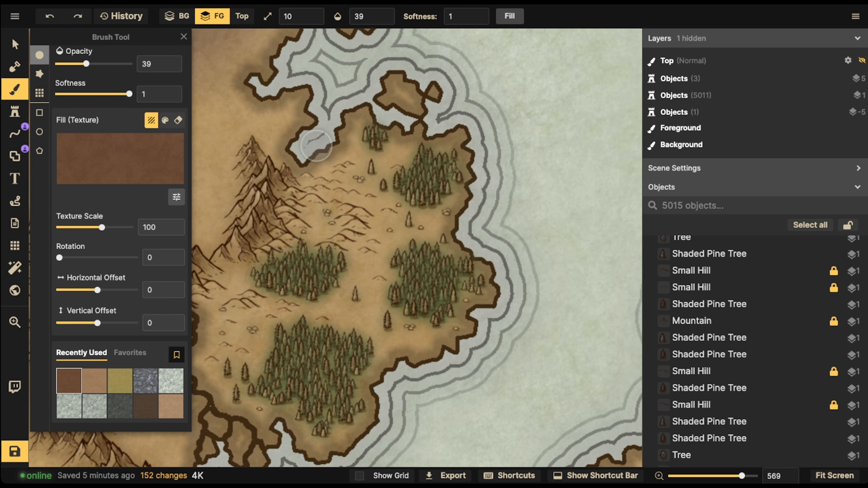
- Paint soft dark brown ground beneath and around all the pine clusters on the eastern peninsula
mouse_move(276, 260)
mouse_down()
mouse_move(229, 279)
mouse_move(261, 276)
mouse_move(238, 267)
mouse_move(317, 276)
mouse_move(312, 282)
mouse_move(333, 295)
mouse_move(346, 295)
mouse_move(357, 285)
mouse_move(320, 283)
mouse_move(356, 262)
mouse_move(342, 245)
mouse_move(282, 254)
mouse_move(302, 269)
mouse_move(335, 348)
mouse_move(325, 332)
mouse_move(266, 335)
mouse_move(296, 348)
mouse_move(260, 373)
mouse_move(234, 376)
mouse_move(256, 369)
mouse_move(261, 397)
mouse_move(327, 413)
mouse_move(315, 431)
mouse_move(345, 413)
mouse_up()
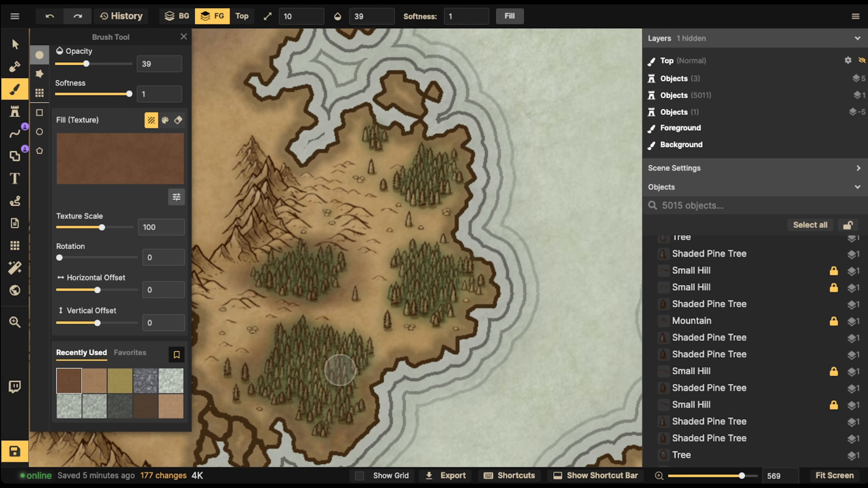
mouse_move(359, 332)
mouse_down()
mouse_move(339, 320)
mouse_move(398, 281)
mouse_up()
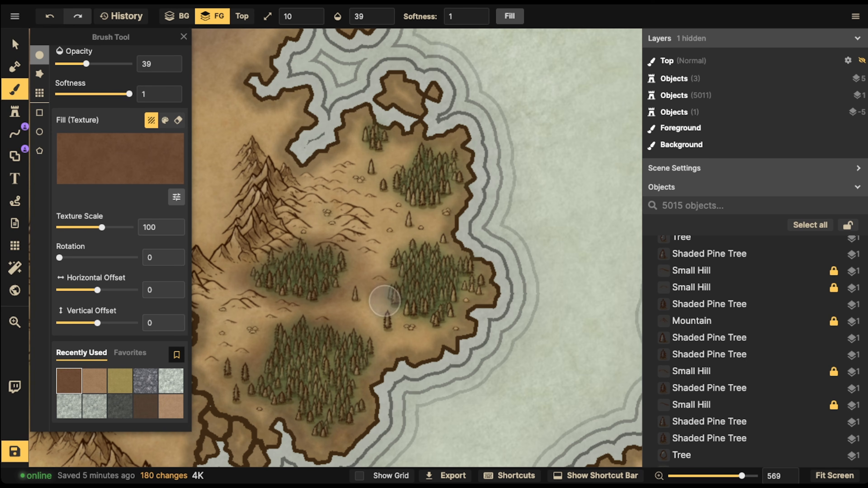
mouse_move(435, 316)
mouse_down()
mouse_move(454, 296)
mouse_move(488, 280)
mouse_move(429, 249)
mouse_move(402, 260)
mouse_move(424, 257)
mouse_move(395, 289)
mouse_move(488, 283)
mouse_move(445, 328)
mouse_move(422, 300)
mouse_move(404, 319)
mouse_move(434, 265)
mouse_up()
mouse_move(383, 186)
mouse_down()
mouse_move(456, 144)
mouse_move(434, 164)
mouse_move(456, 171)
mouse_move(441, 183)
mouse_move(442, 199)
mouse_move(408, 191)
mouse_move(396, 205)
mouse_move(457, 204)
mouse_move(293, 268)
mouse_move(311, 252)
mouse_move(354, 263)
mouse_move(310, 290)
mouse_move(334, 299)
mouse_move(343, 374)
mouse_move(317, 413)
mouse_move(287, 365)
mouse_move(331, 347)
mouse_move(354, 396)
mouse_up()
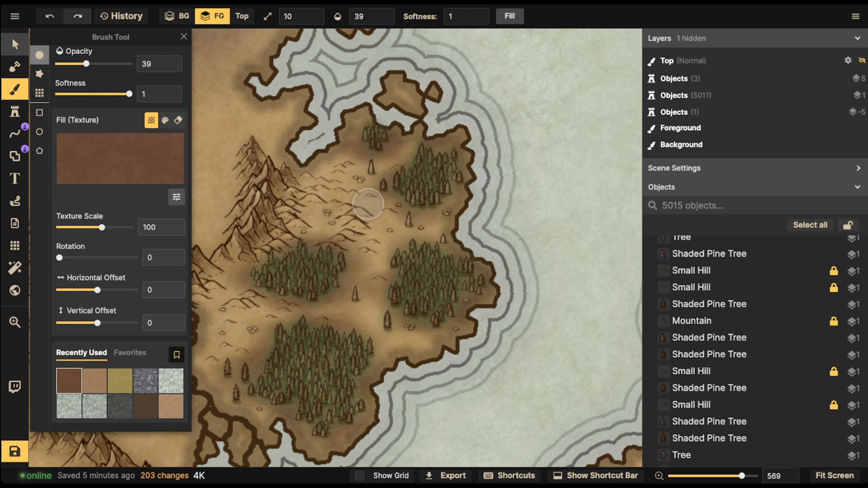
click(15, 44)
- Save the map and look over the whole world map
scroll(204, 236, down, 5)
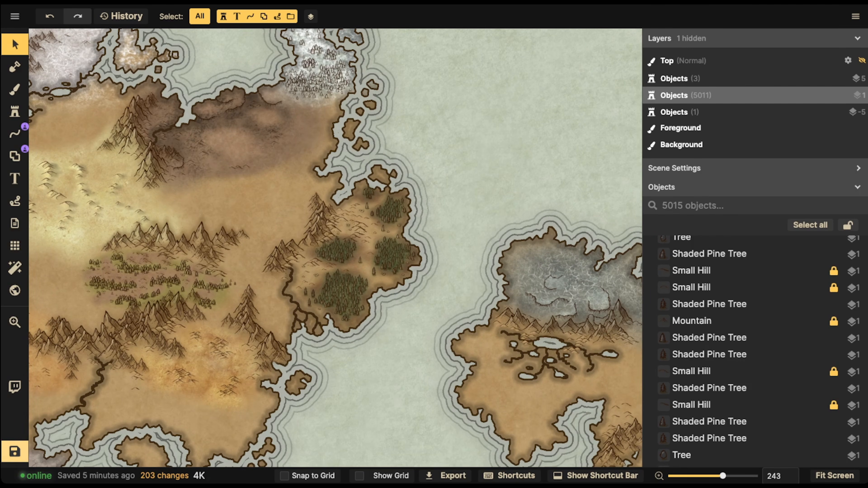
key(ctrl+s)
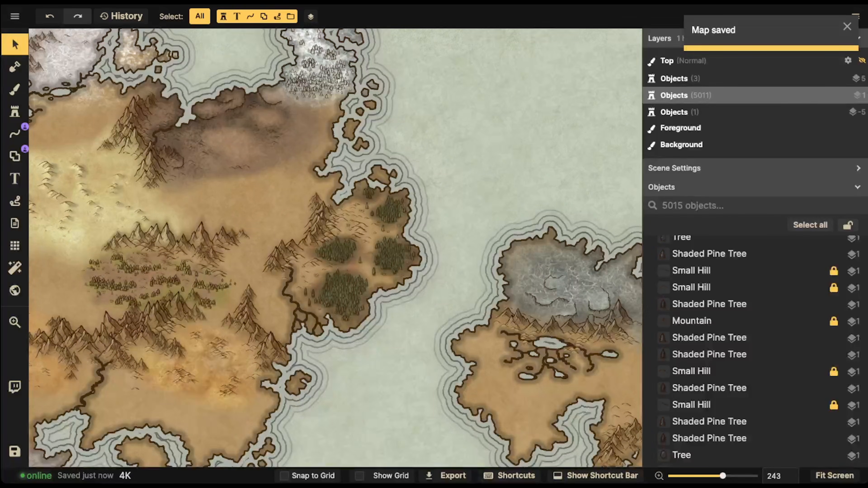
scroll(323, 217, down, 8)
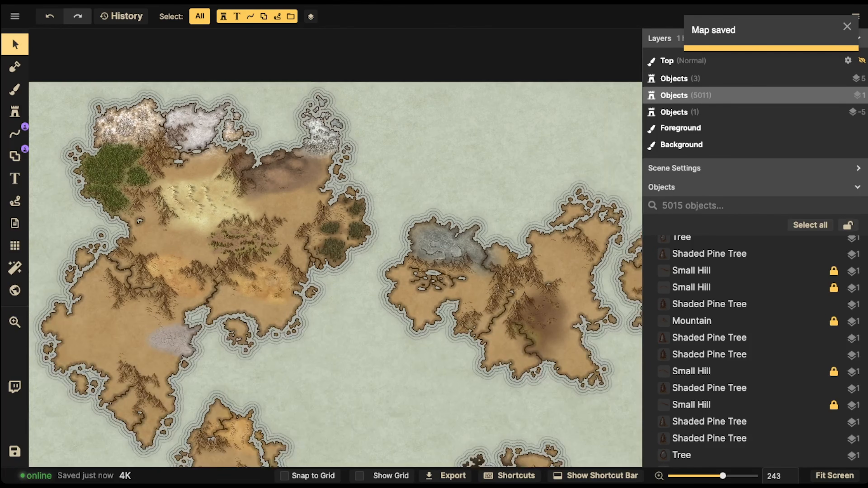
drag(323, 217, 291, 163)
scroll(267, 164, down, 3)
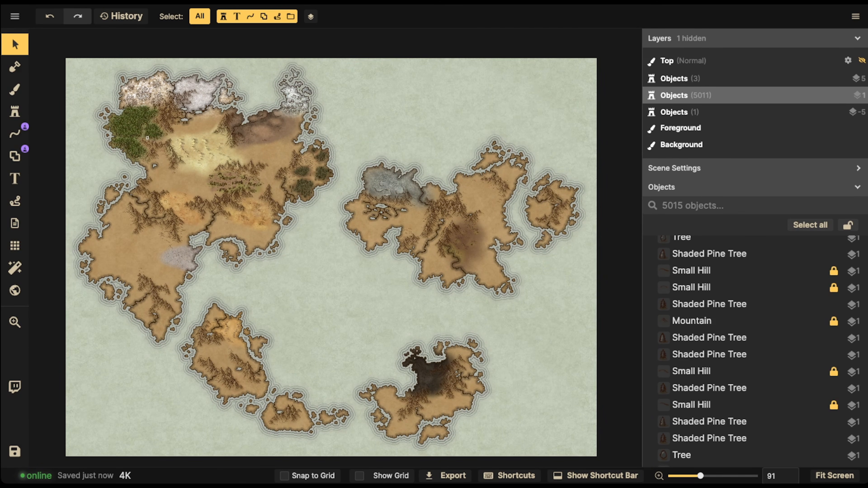
scroll(138, 130, up, 8)
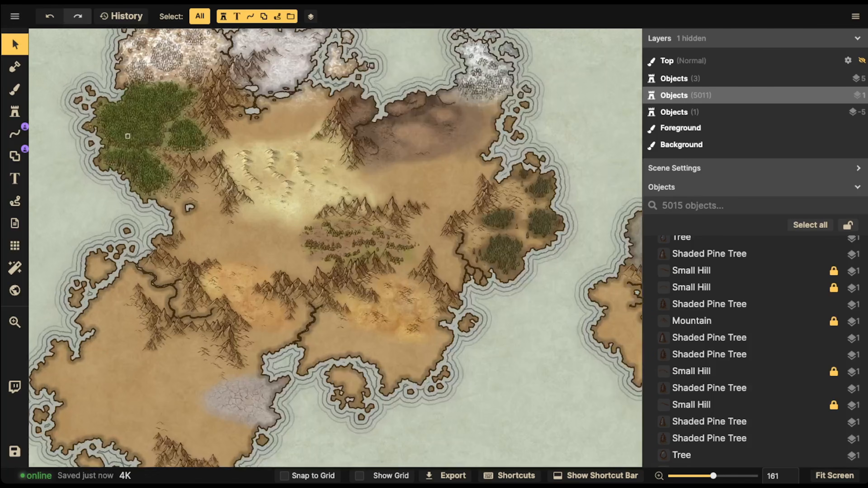
- Examine the northern regions and the eastern peninsula, and look across to the still unforested eastern continent
scroll(137, 130, up, 6)
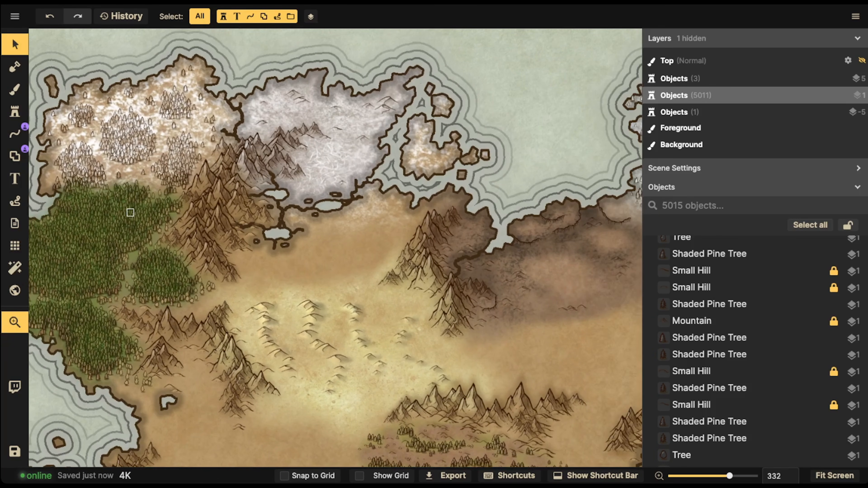
drag(155, 136, 31, 141)
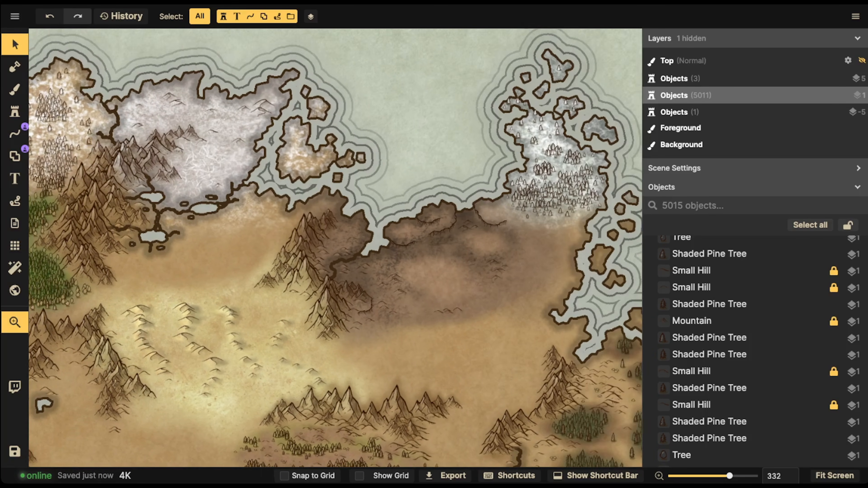
drag(342, 143, 130, 143)
drag(342, 307, 709, 51)
drag(740, 142, 337, 166)
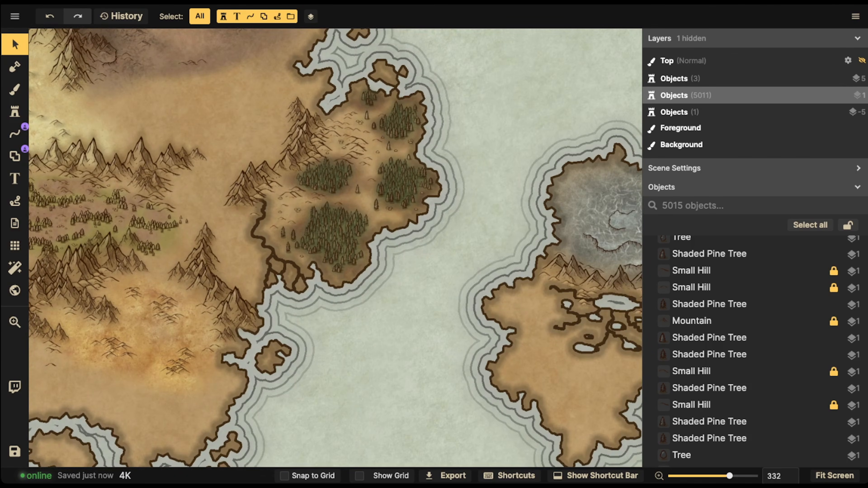
scroll(337, 166, down, 4)
scroll(335, 248, down, 10)
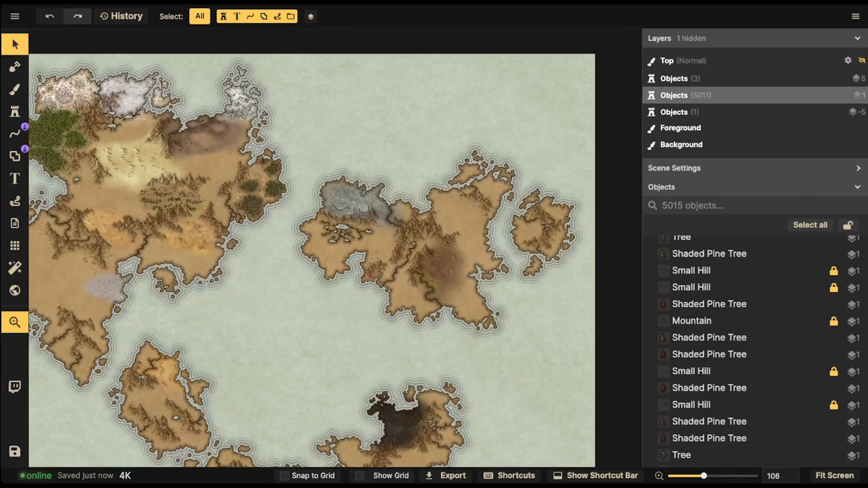
drag(335, 248, 320, 250)
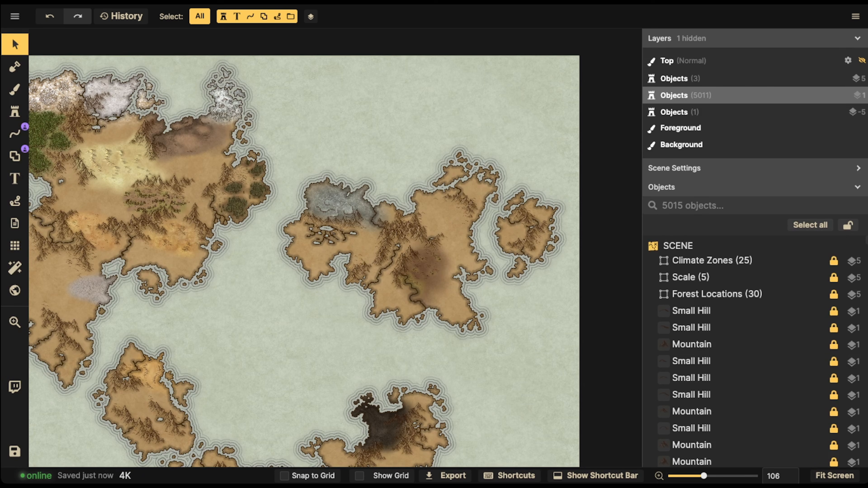
- Show the Forest Locations group at opacity 49 and examine the forest outlines on the eastern continent
click(717, 295)
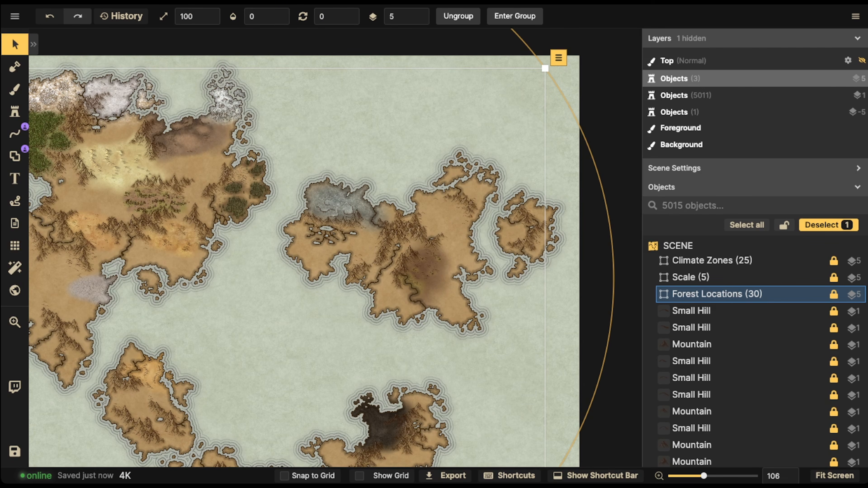
click(260, 16)
drag(253, 55, 255, 54)
click(262, 16)
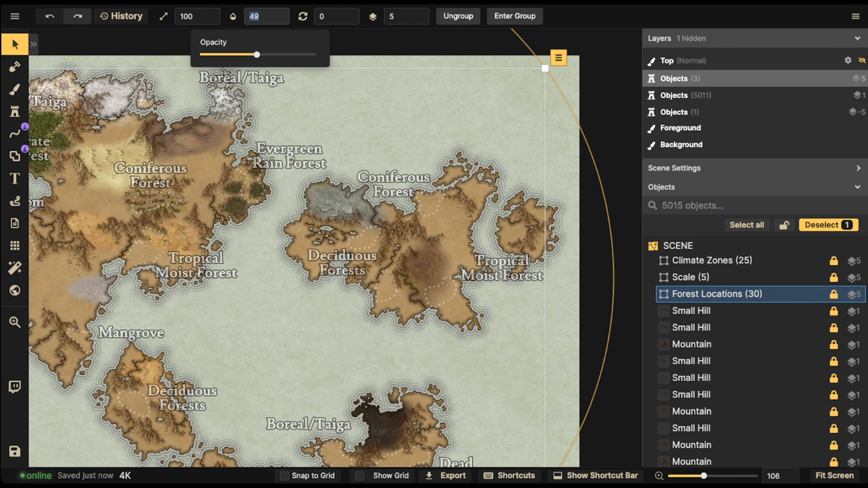
scroll(369, 246, up, 5)
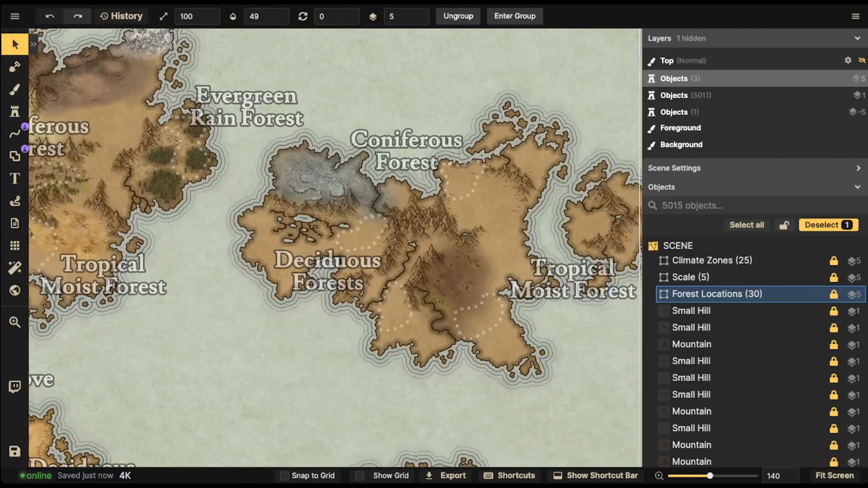
scroll(369, 246, up, 5)
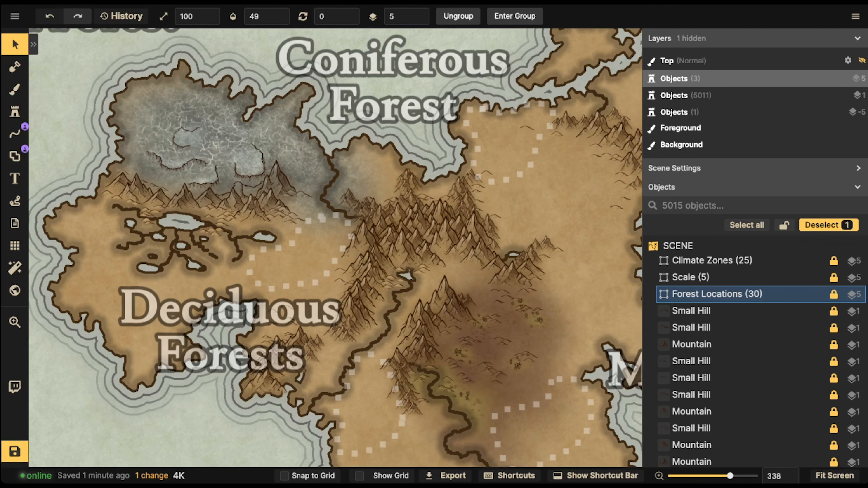
scroll(342, 246, down, 3)
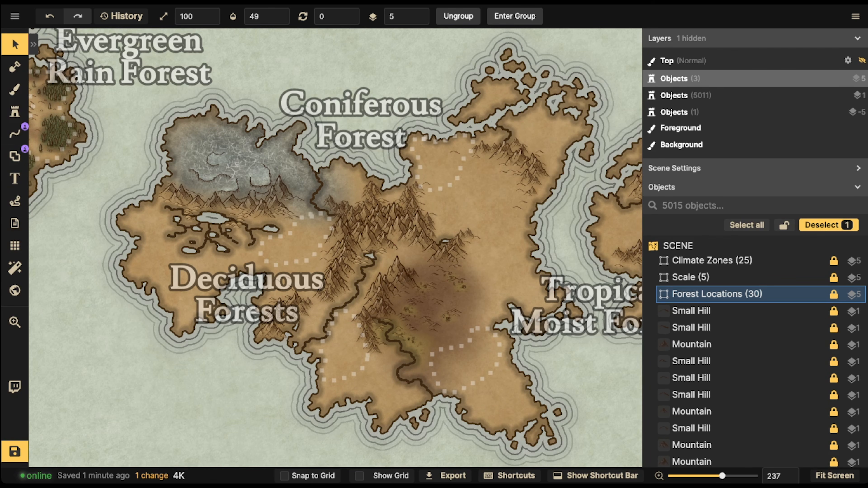
- Set up the Stamp tool with a random pine tree stamp at scale 60
click(14, 112)
scroll(239, 254, up, 3)
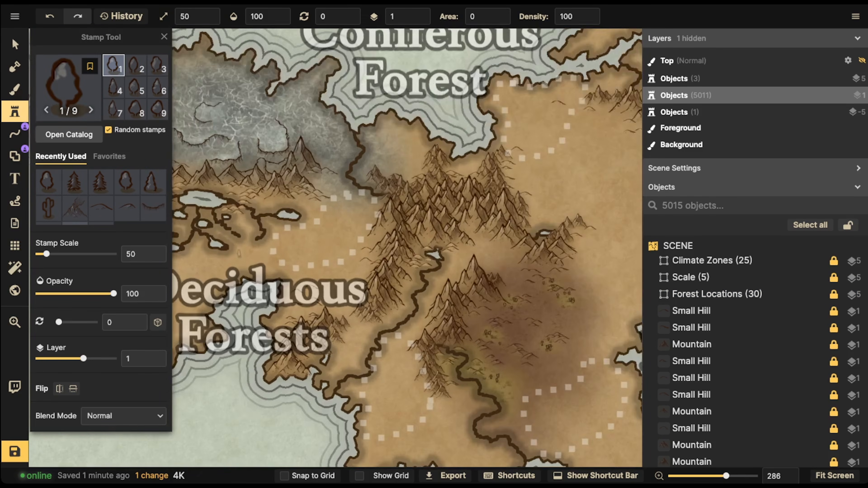
scroll(240, 254, up, 4)
scroll(368, 200, down, 5)
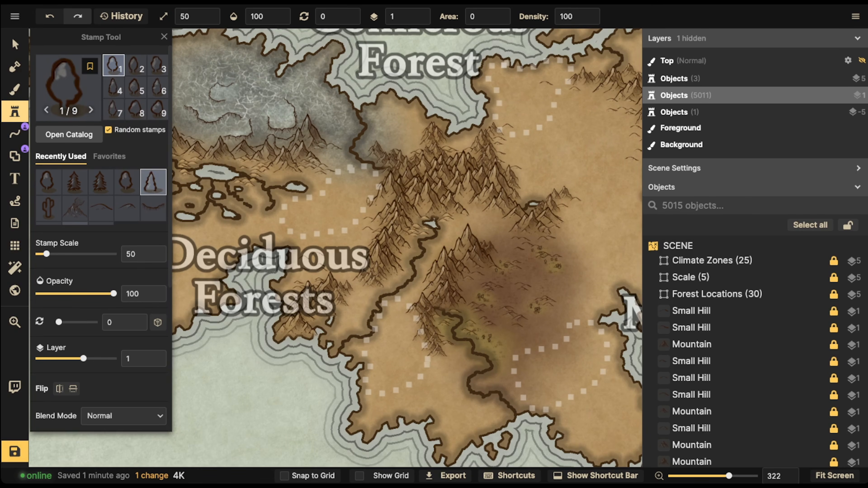
click(153, 182)
click(74, 182)
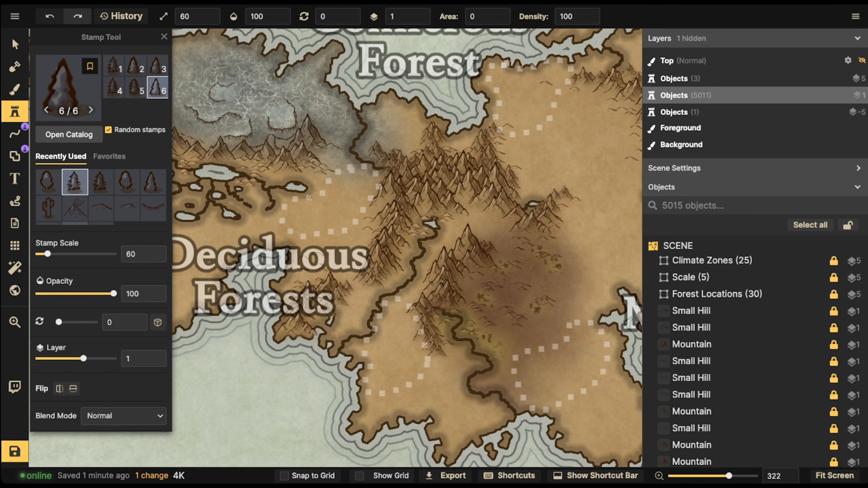
- Pick a pine in the Evergreen Rain Forest as the stamp and return to the eastern continent's northern Deciduous Forests outline
key(space)
drag(252, 193, 651, 263)
click(14, 44)
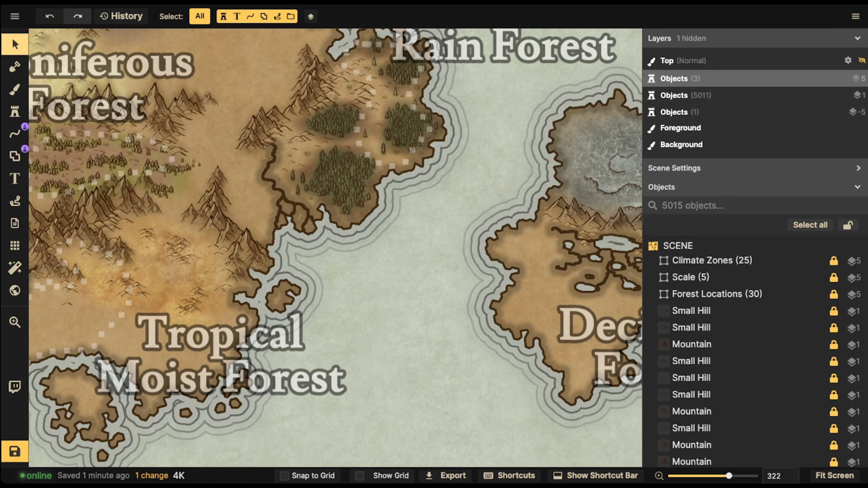
click(330, 173)
click(15, 112)
key(space)
drag(620, 184, 153, 184)
scroll(363, 240, up, 4)
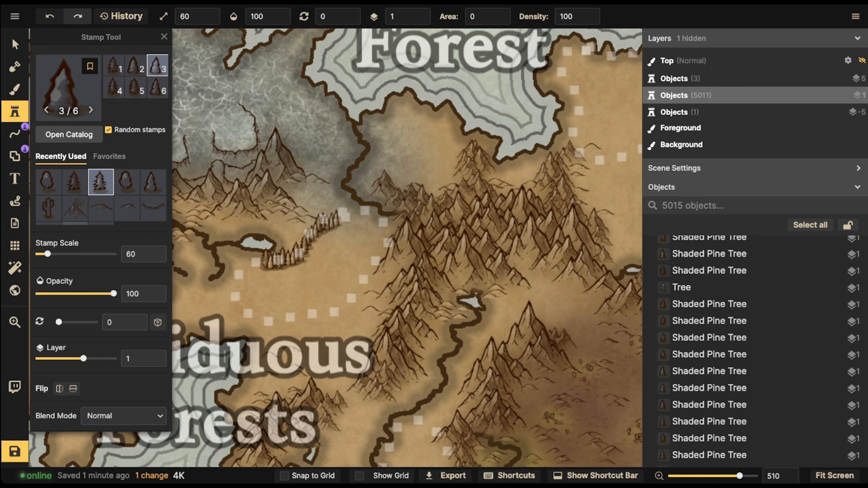
- Stamp a ring of pine trees along the dotted Deciduous Forests outline between the northwestern lakes and the central mountains
mouse_move(237, 288)
mouse_down()
mouse_move(261, 318)
mouse_move(331, 309)
mouse_move(358, 286)
mouse_move(381, 237)
mouse_move(346, 216)
mouse_up()
click(341, 219)
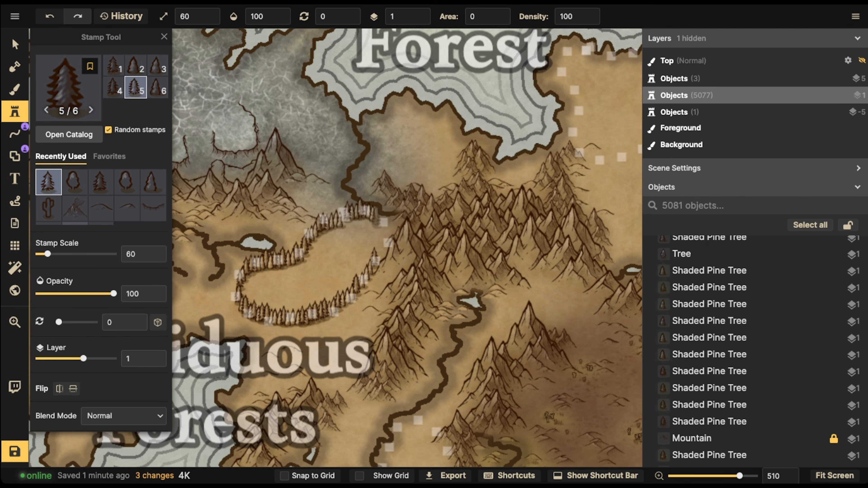
click(379, 219)
click(382, 222)
click(386, 226)
click(385, 233)
click(383, 238)
click(382, 244)
click(379, 253)
click(377, 257)
- Thicken the southern and western edges of the Deciduous Forests ring with individually placed pines
click(323, 317)
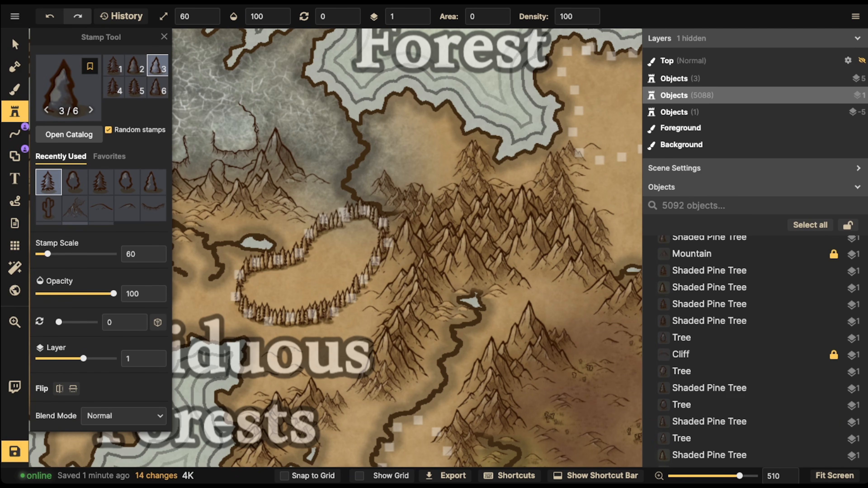
click(325, 320)
click(319, 322)
click(301, 321)
click(289, 324)
click(272, 324)
click(257, 322)
click(238, 322)
click(238, 312)
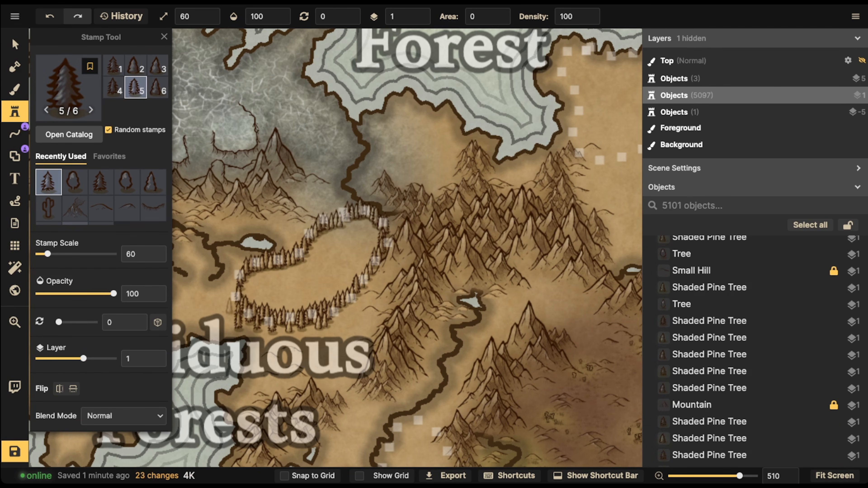
click(225, 303)
click(219, 294)
click(221, 295)
click(230, 294)
click(236, 286)
click(235, 273)
click(236, 261)
- Thicken the southeastern and northern edges of the Deciduous Forests ring with additional pines
click(385, 271)
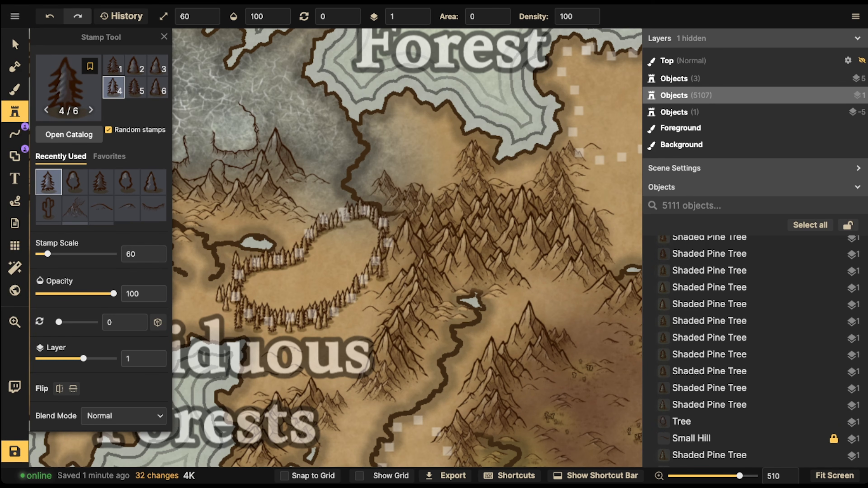
click(388, 269)
click(379, 278)
click(370, 281)
click(362, 288)
click(354, 301)
drag(287, 244, 345, 199)
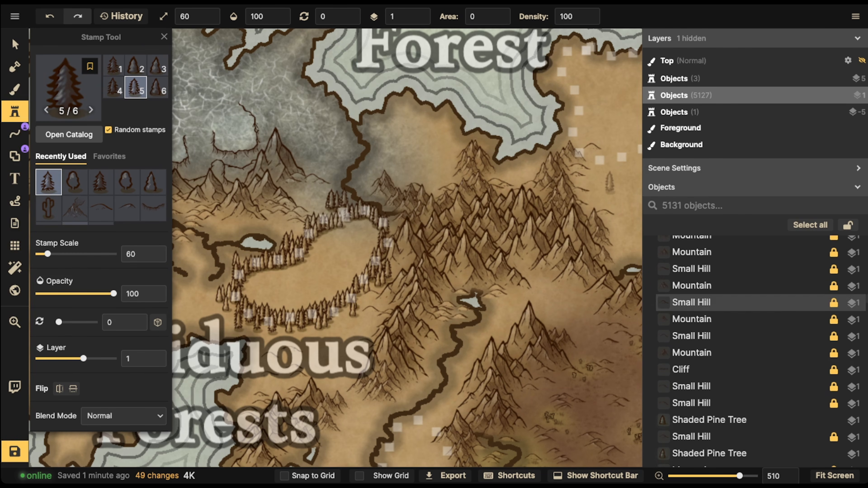
- Try to hide the Forest Locations group by setting its opacity to 0
click(717, 294)
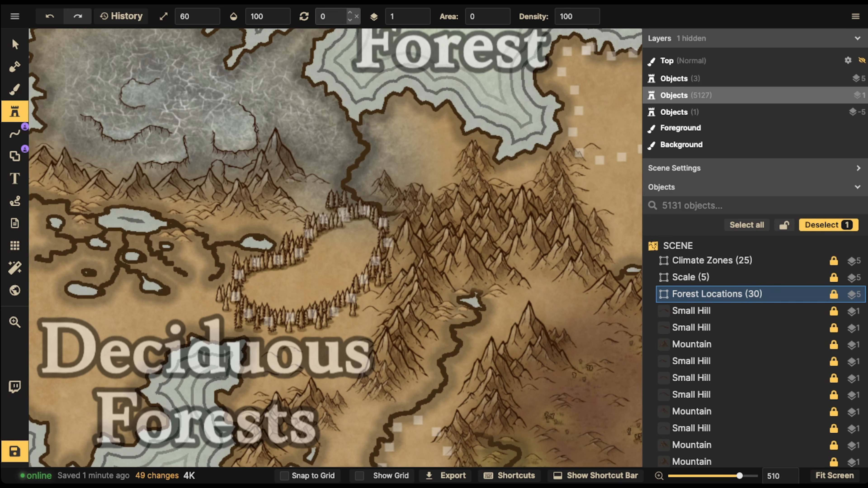
click(198, 17)
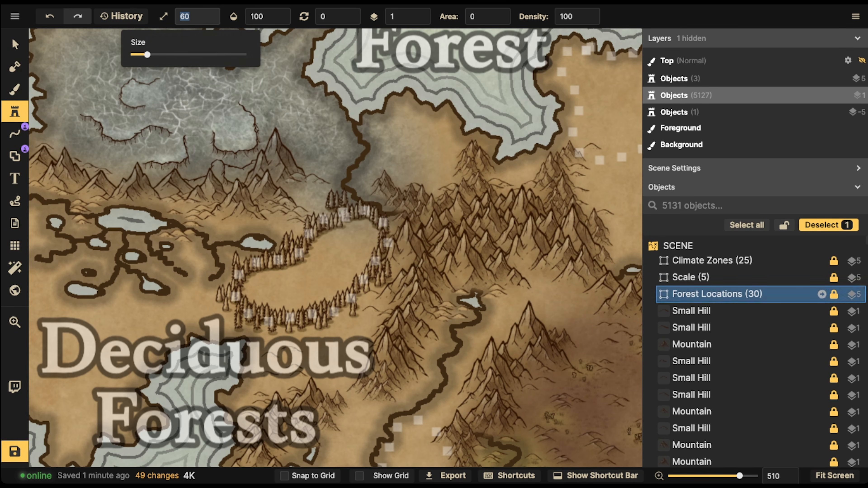
text(21)
key(Return)
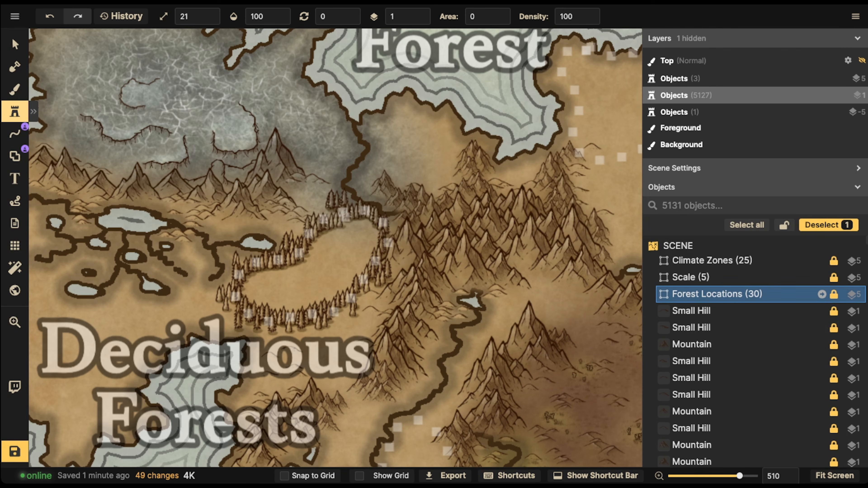
right_click(717, 294)
click(717, 295)
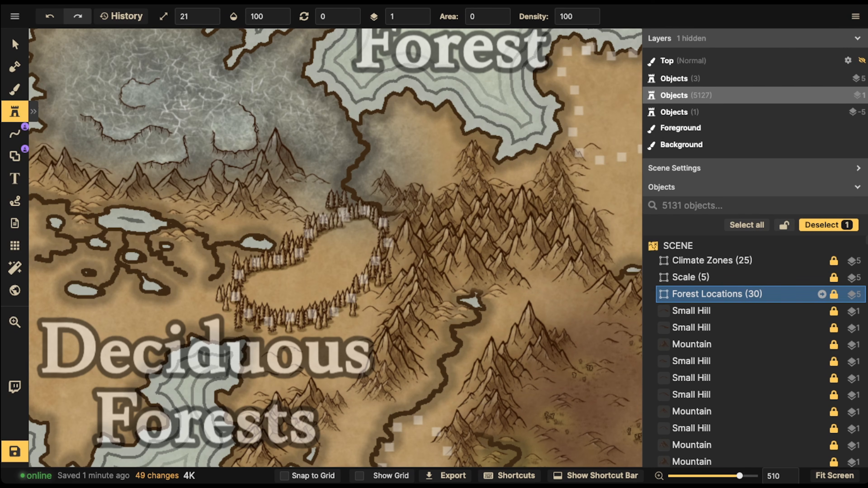
click(261, 16)
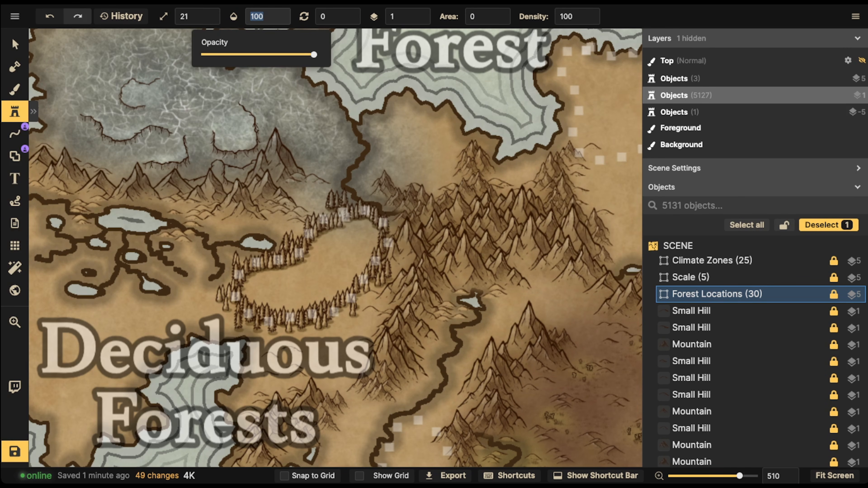
text(0)
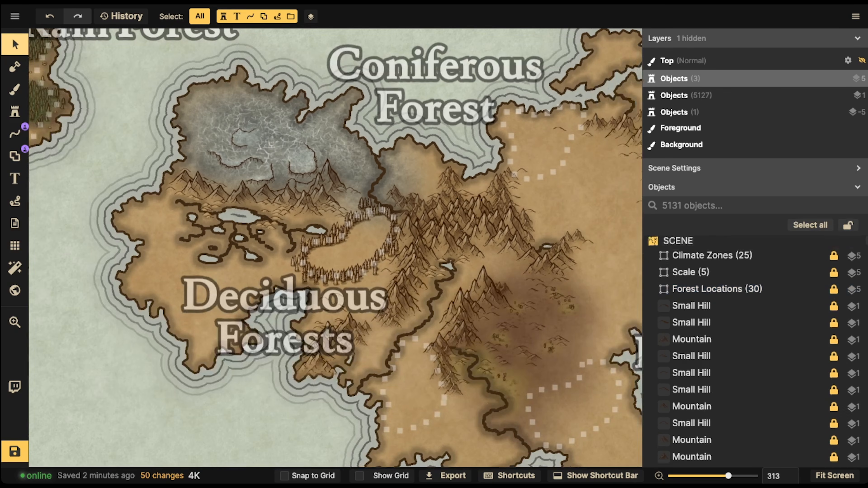
- Select the Forest Locations group and set its opacity to 0 to hide the labels and dotted outlines
scroll(761, 261, down, 5)
scroll(761, 260, up, 10)
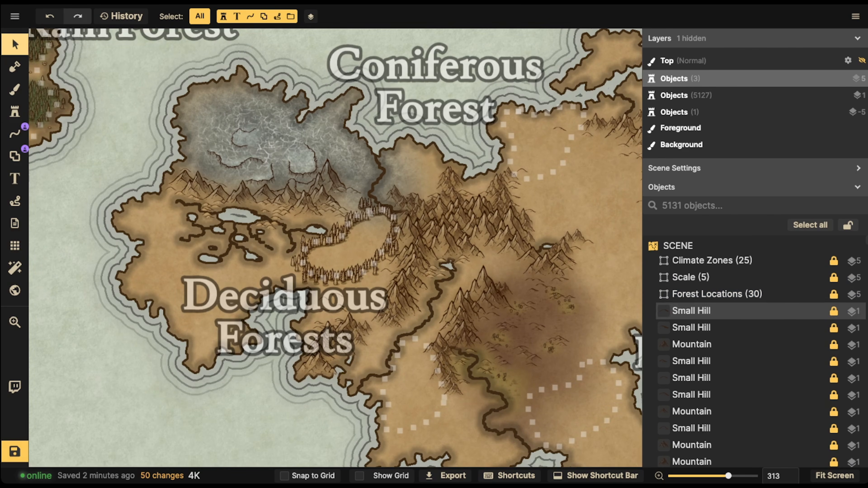
click(735, 295)
click(267, 16)
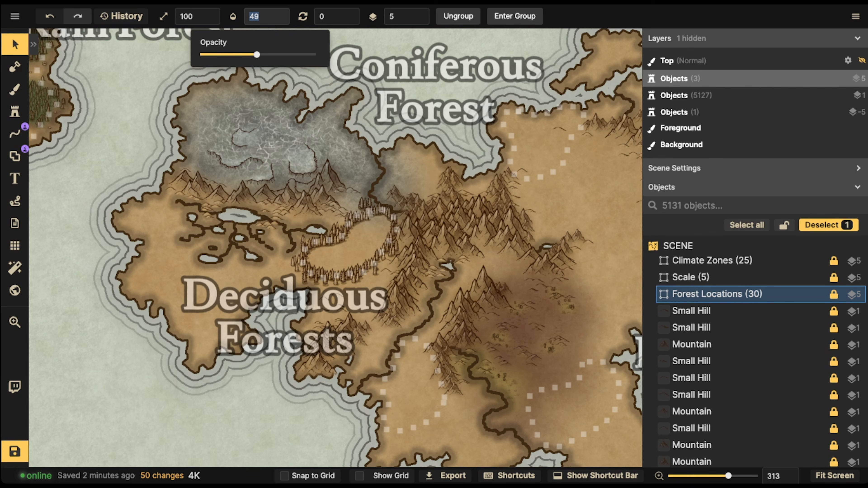
click(257, 55)
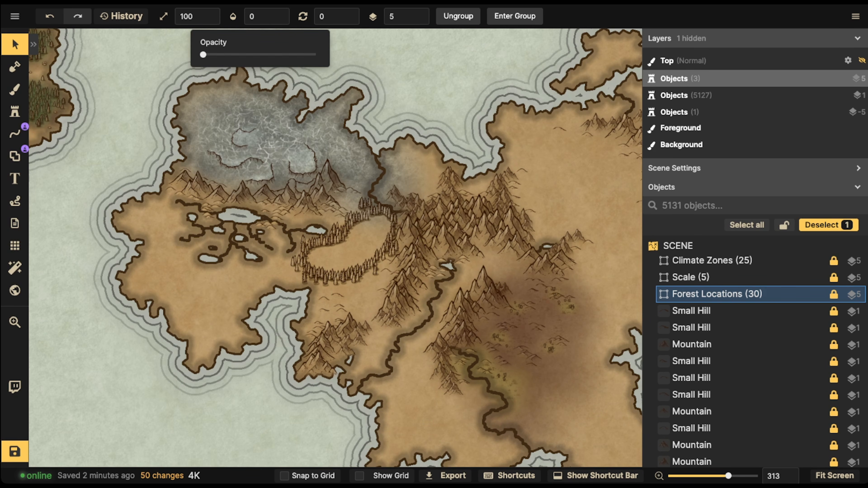
- Pick one of the pines at the ring's northern tip beside the river and stamp another pine there
scroll(370, 236, up, 5)
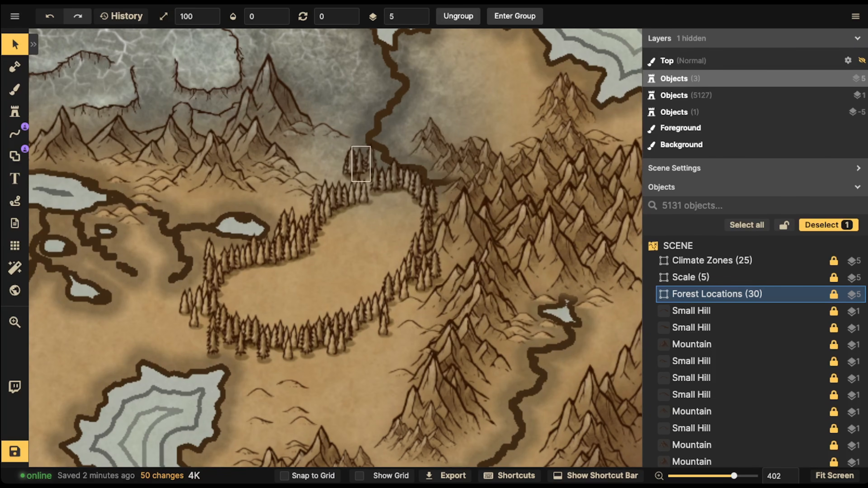
click(371, 160)
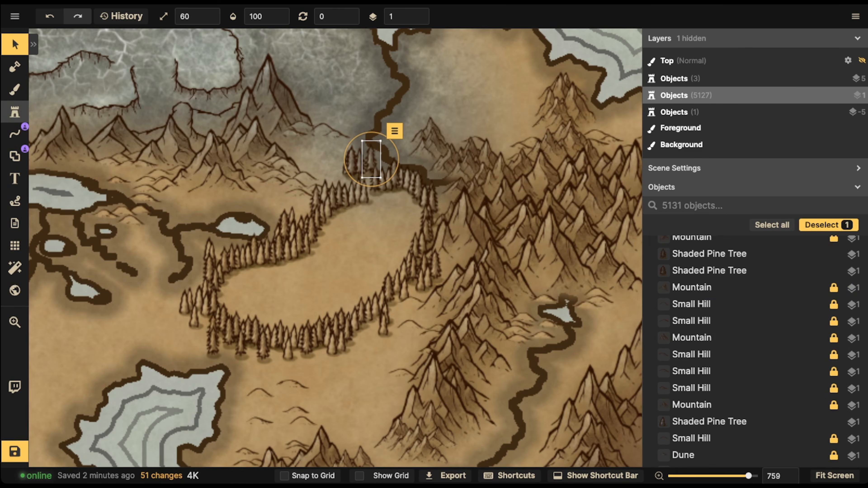
key(s)
click(373, 190)
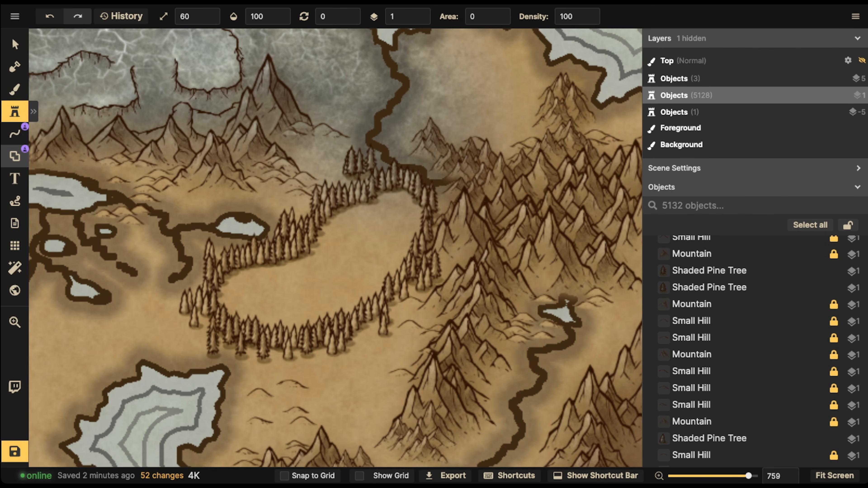
- Brush a clip mask shape with blur enabled along the inner northern edge of the Deciduous Forests pine ring
click(15, 156)
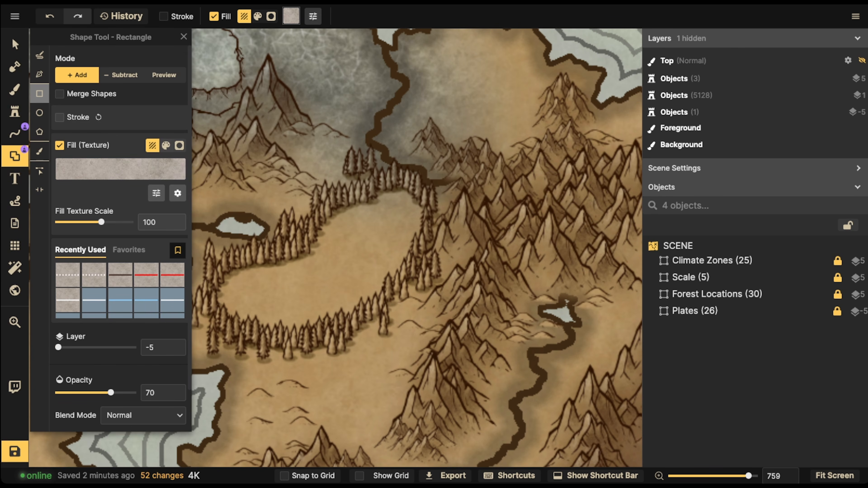
click(179, 146)
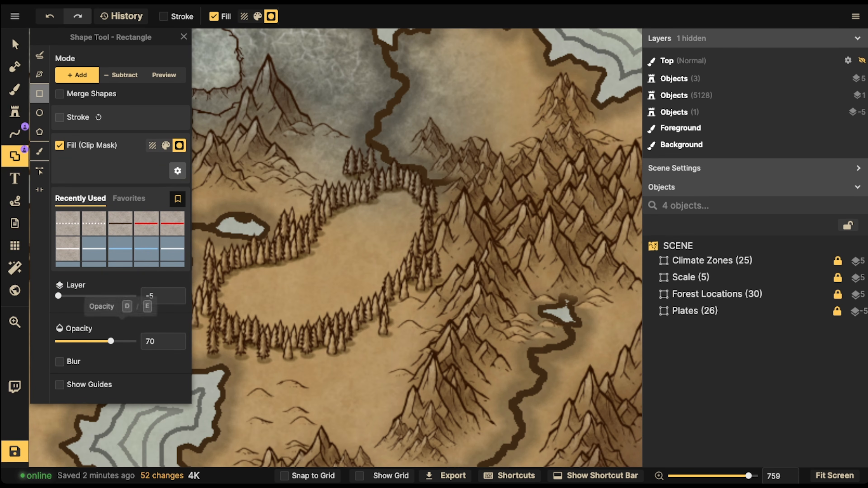
click(60, 362)
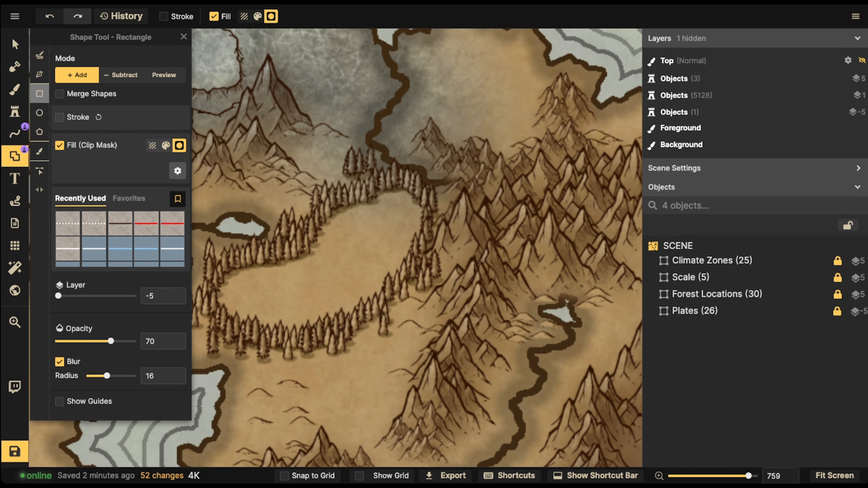
click(39, 152)
scroll(294, 267, down, 12)
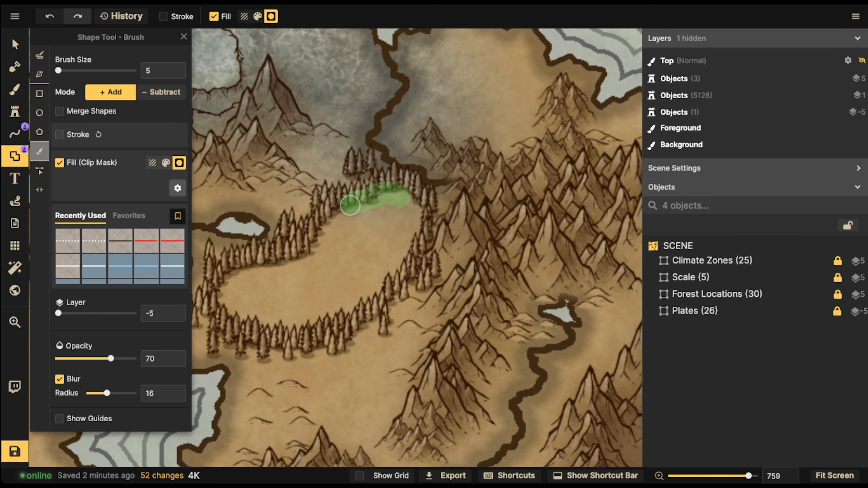
drag(350, 206, 339, 225)
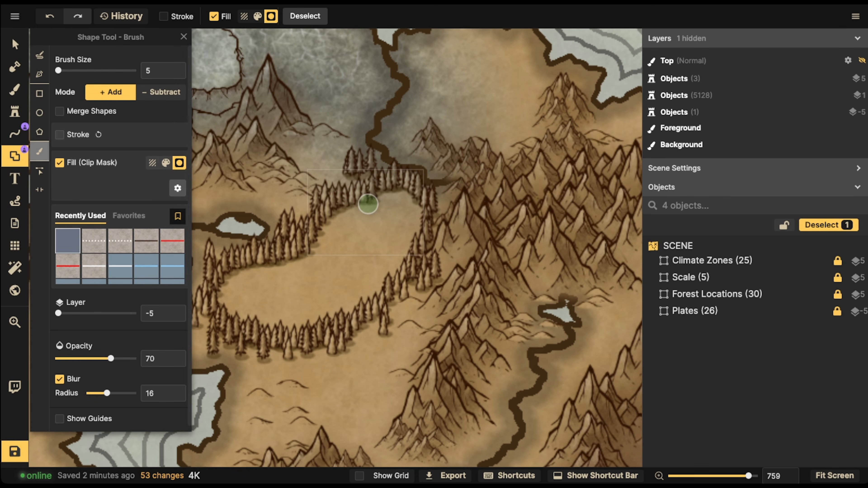
- Select the new clip mask and move it to layer 1 so it acts on the pines
click(15, 44)
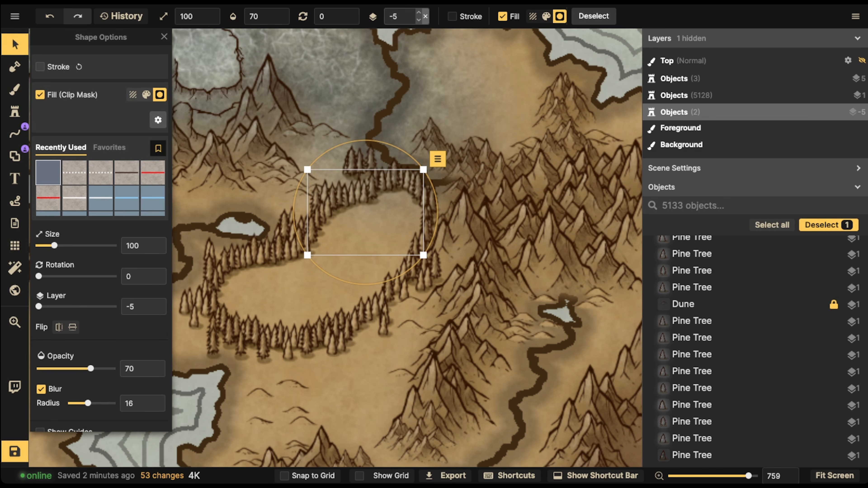
click(426, 16)
click(418, 12)
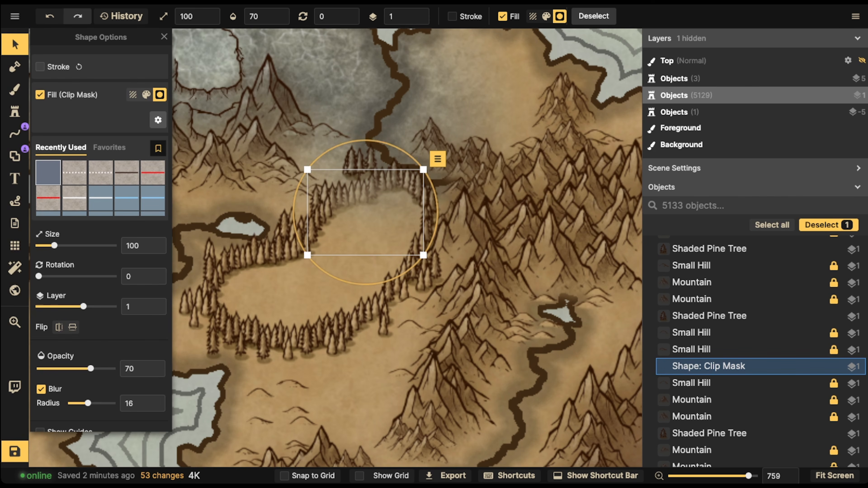
- Set the clip mask's blur radius to 3 and opacity to 100, and shift it slightly northeast over the tree bases
drag(88, 404, 87, 404)
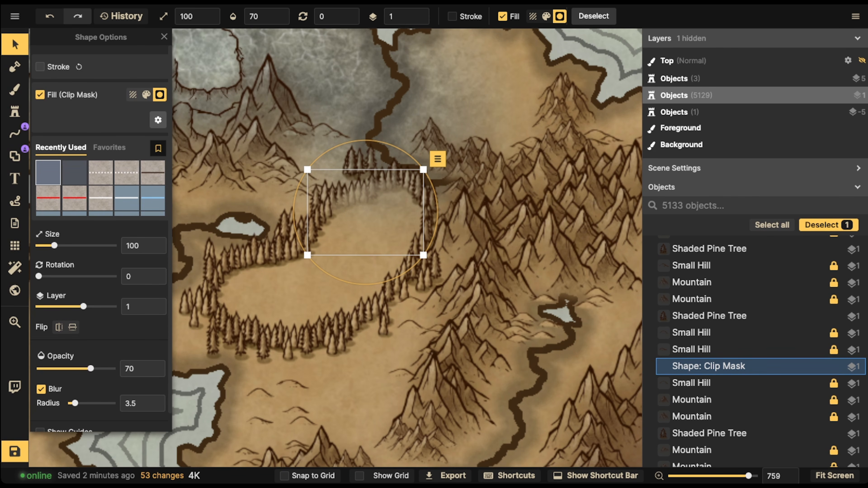
scroll(283, 231, up, 3)
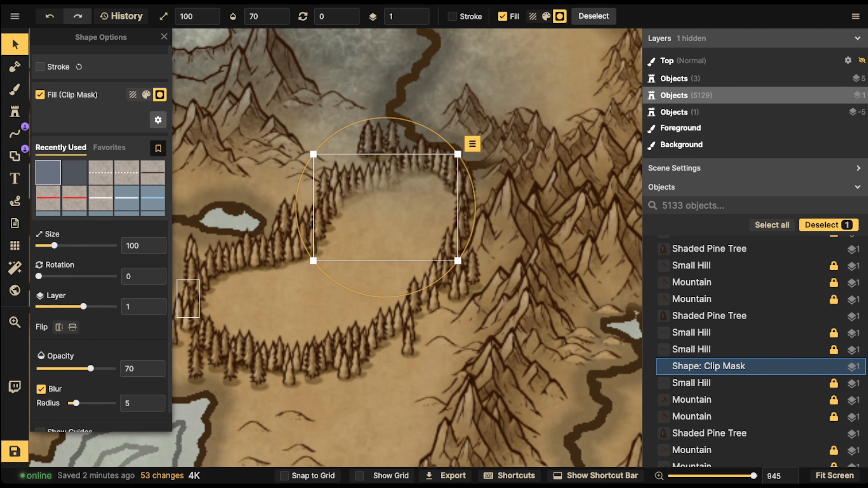
drag(71, 404, 72, 404)
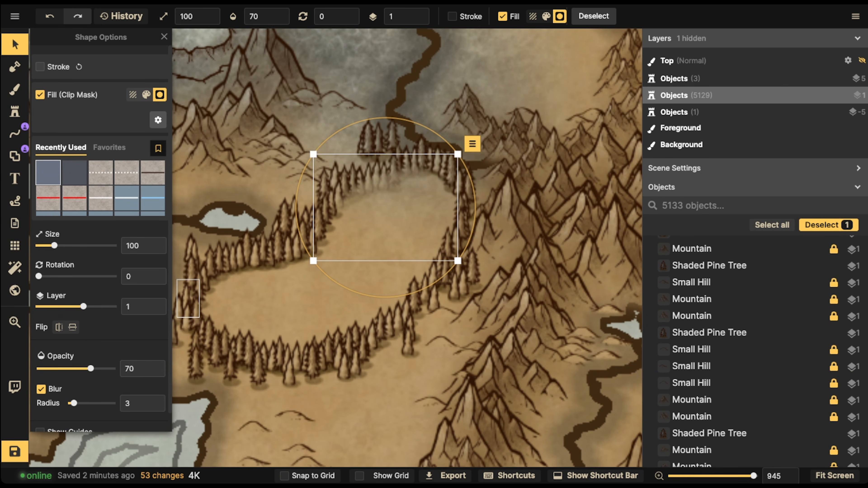
click(286, 16)
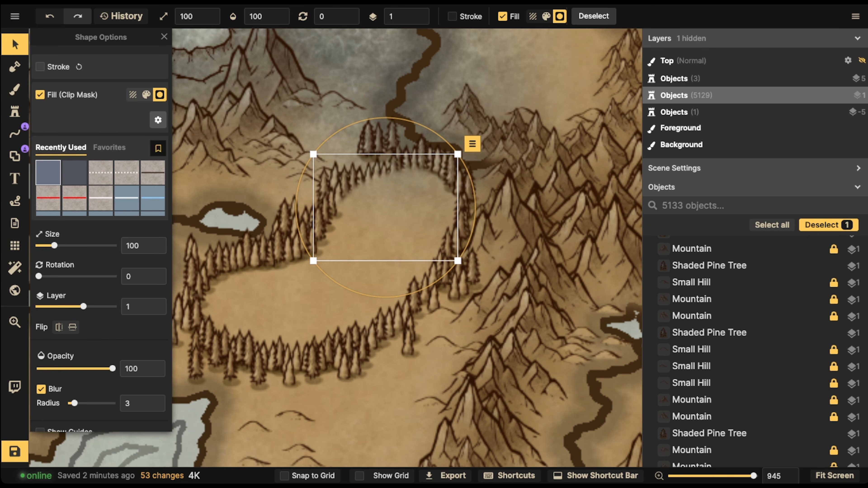
drag(386, 207, 395, 200)
key(ctrl+c)
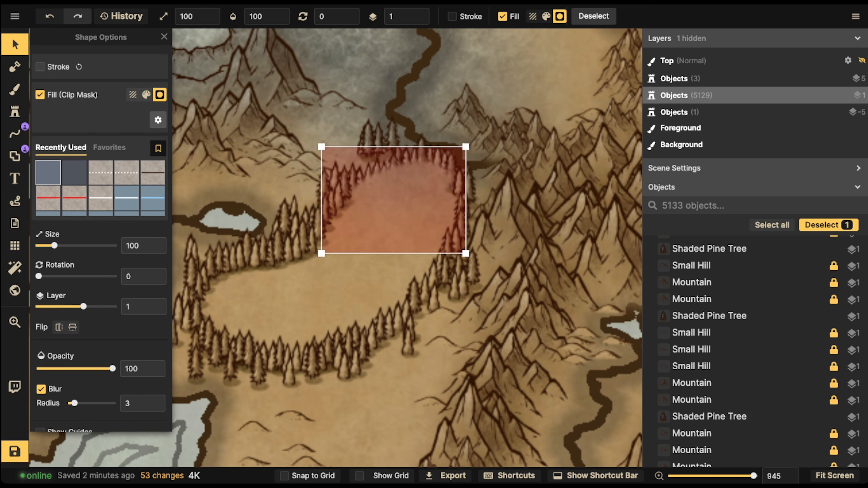
key(ctrl+v)
scroll(363, 228, down, 4)
scroll(363, 228, down, 4)
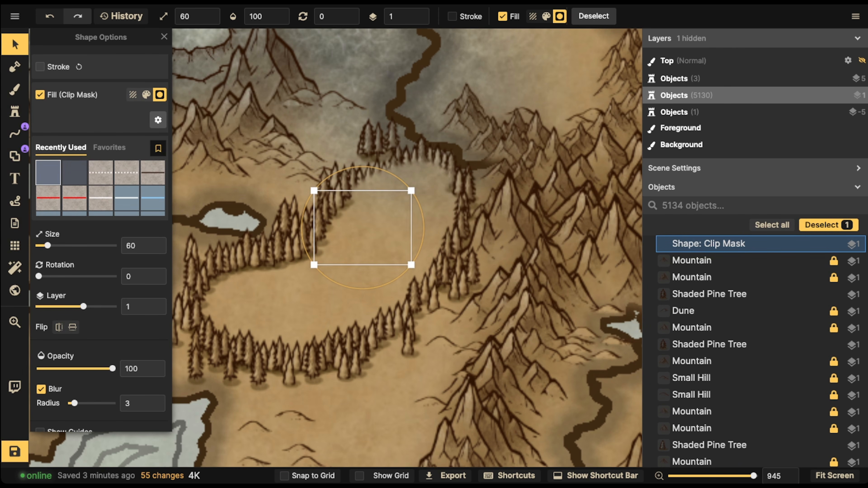
key(Delete)
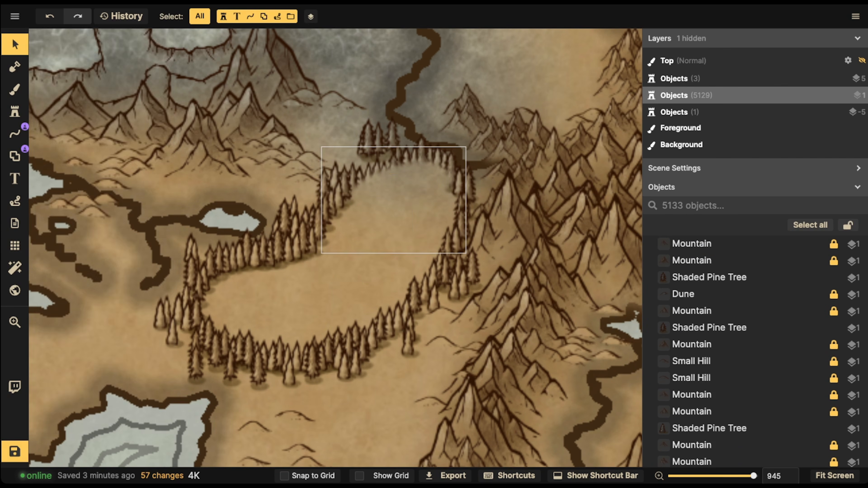
- Duplicate the clip mask at size 90 on layer 2, rotated to 345, along the ring's northwestern inner edge
click(394, 181)
key(ctrl+c)
key(ctrl+v)
scroll(356, 230, down, 3)
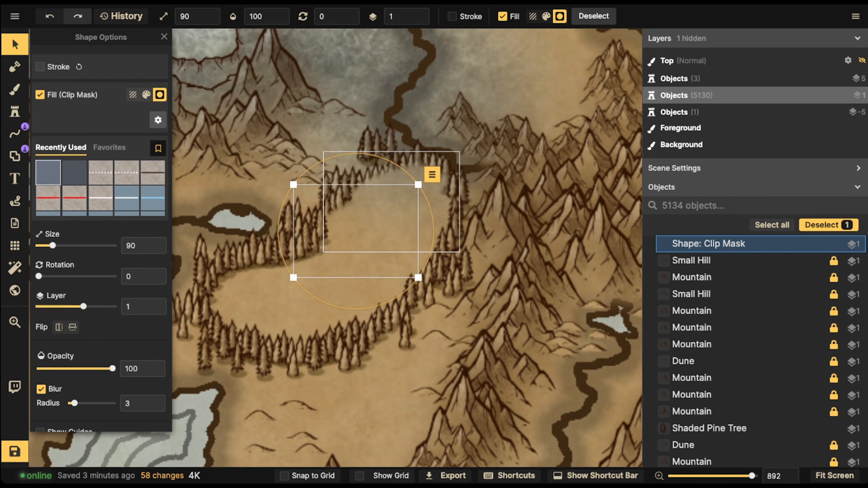
scroll(356, 230, down, 3)
drag(356, 230, 340, 234)
click(421, 14)
scroll(343, 240, up, 1)
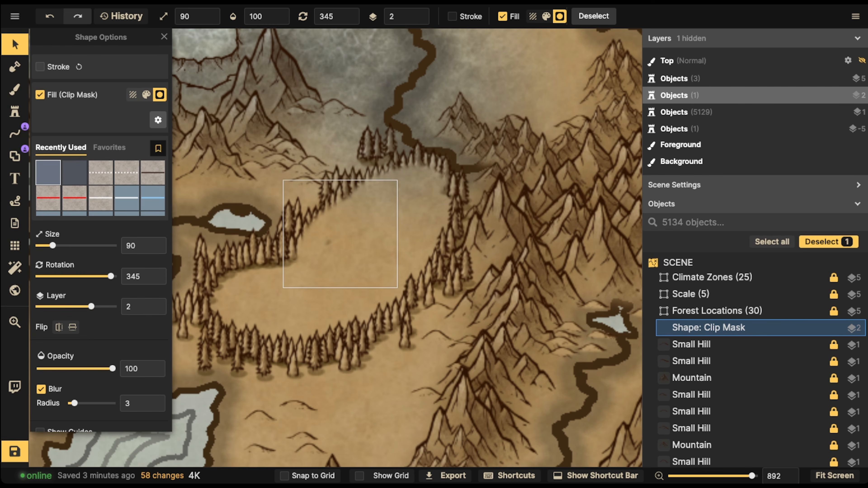
- Duplicate the layer 2 clip mask again and place it over the tree bases farther southwest along the ring's inner edge
key(ctrl+c)
key(ctrl+v)
scroll(274, 294, up, 1)
drag(275, 294, 268, 274)
scroll(275, 279, up, 1)
key(Escape)
scroll(265, 233, down, 3)
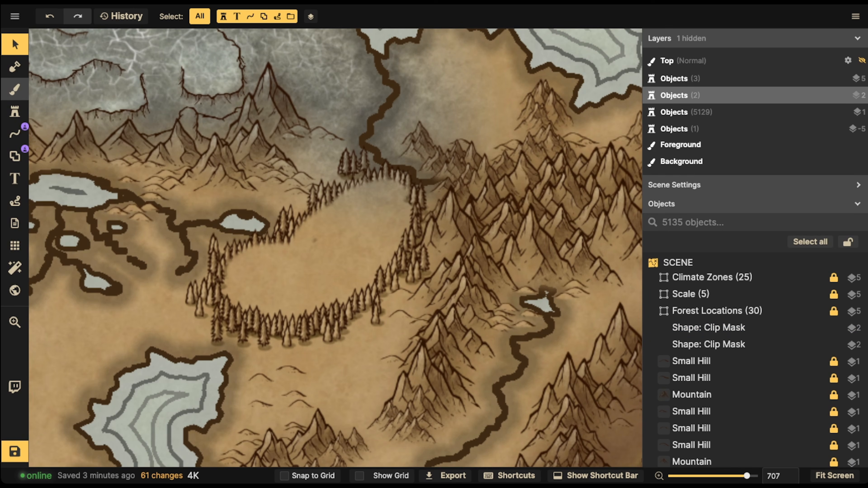
- Choose the Grass overlay from the Parchment World textures for the foreground brush
click(15, 89)
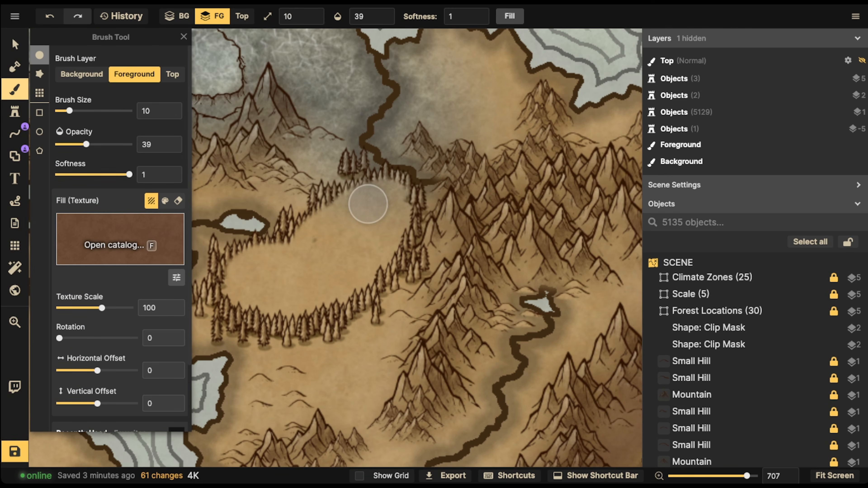
key(f)
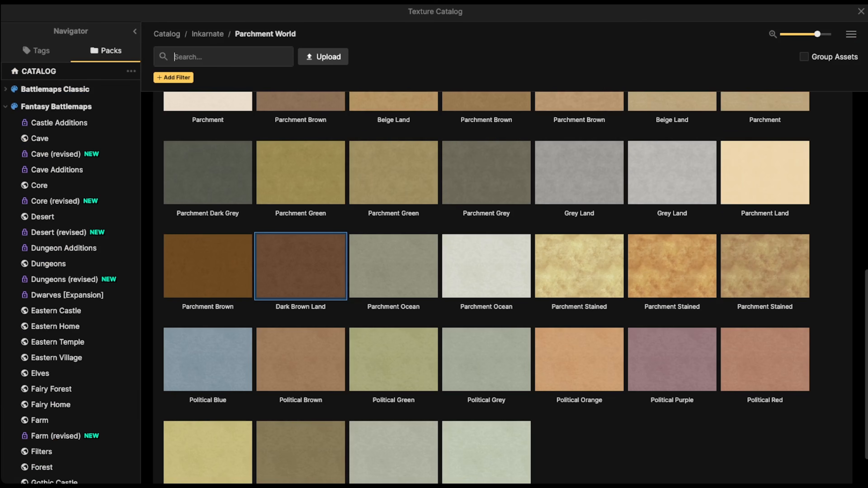
scroll(323, 215, down, 3)
click(324, 215)
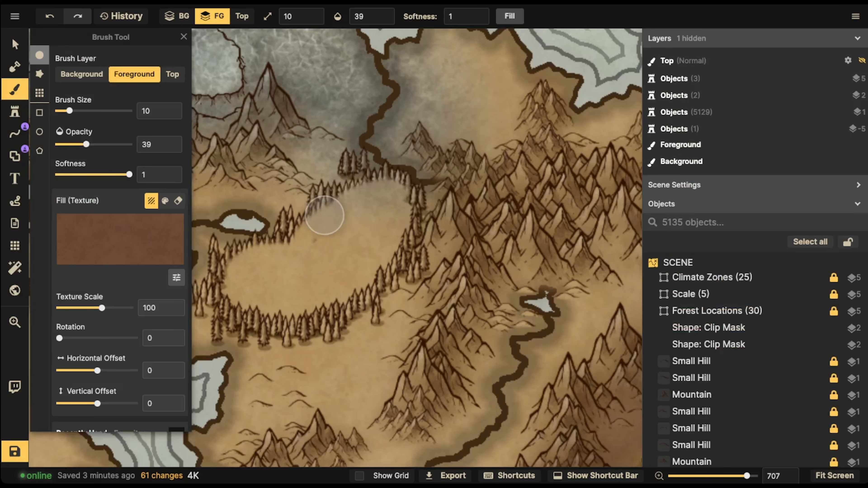
scroll(324, 215, up, 2)
key(f)
scroll(270, 239, up, 5)
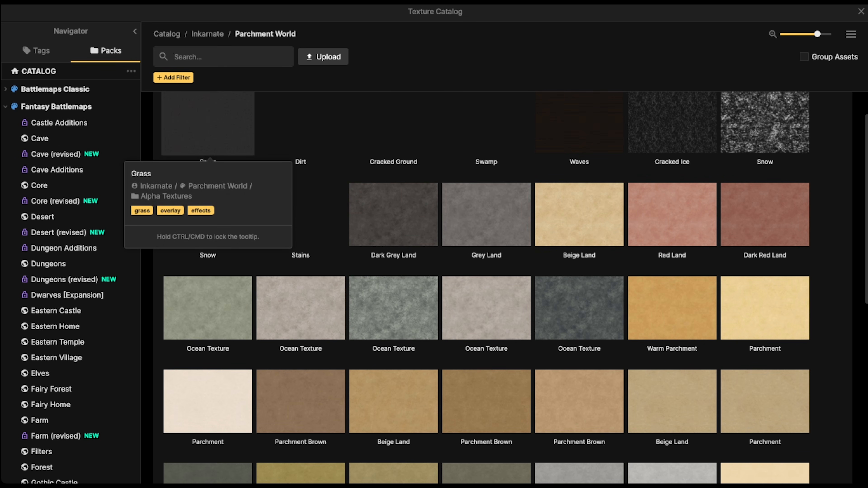
click(208, 137)
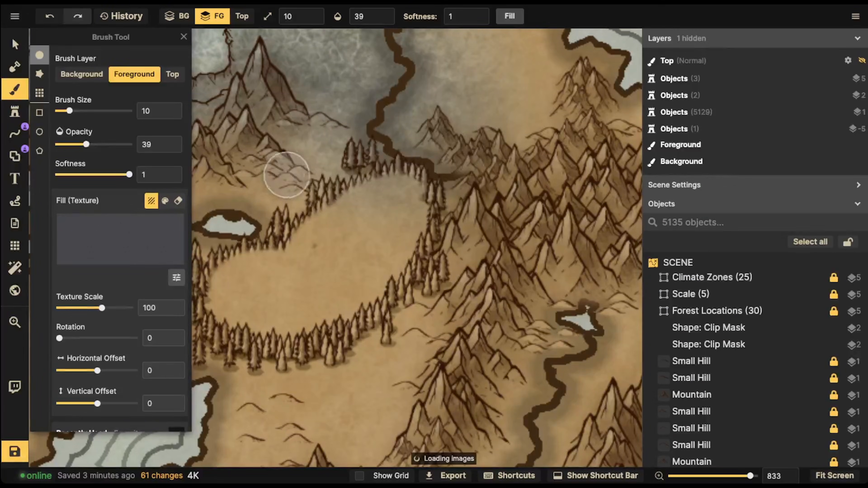
- Try painting the Grass texture across the ring's interior with the brush opacity at 100
key([)
key([)
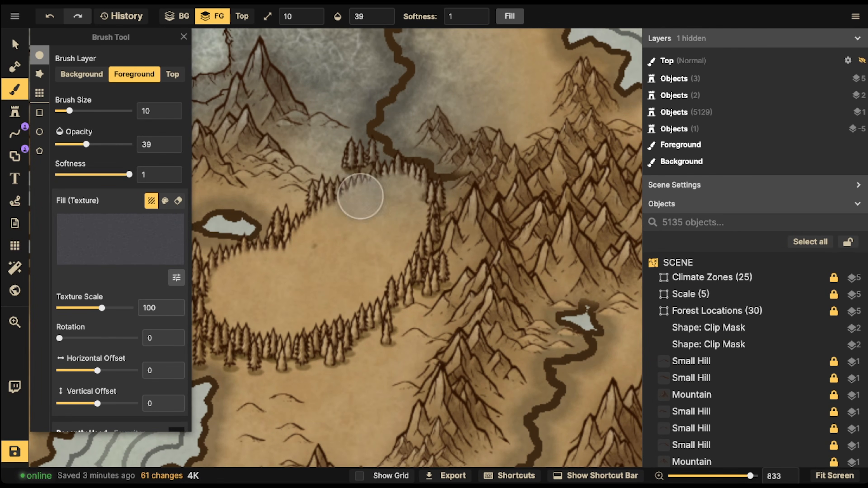
click(372, 16)
text(100)
mouse_move(317, 267)
mouse_down()
mouse_move(241, 273)
mouse_move(268, 259)
mouse_move(254, 263)
mouse_move(228, 301)
mouse_move(336, 299)
mouse_move(353, 264)
mouse_move(334, 250)
mouse_move(345, 207)
mouse_up()
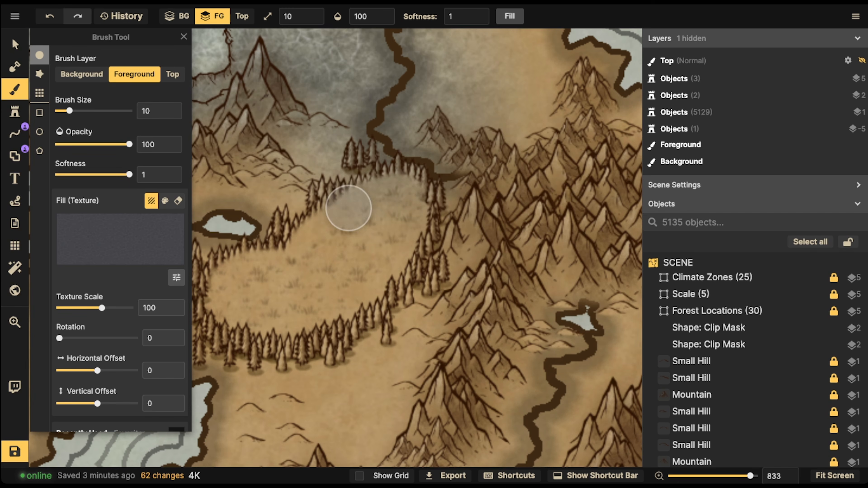
key(ctrl+z)
- Stamp a pine in the ring's southwestern interior and move it to layer 2
click(15, 111)
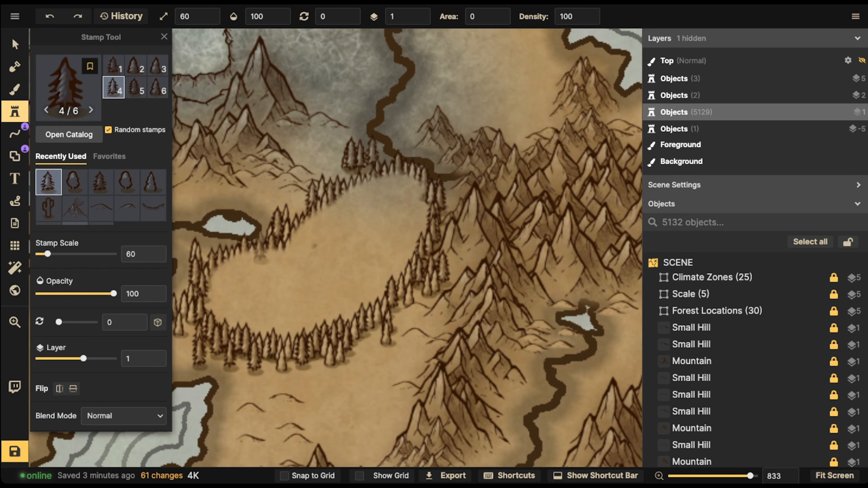
click(274, 282)
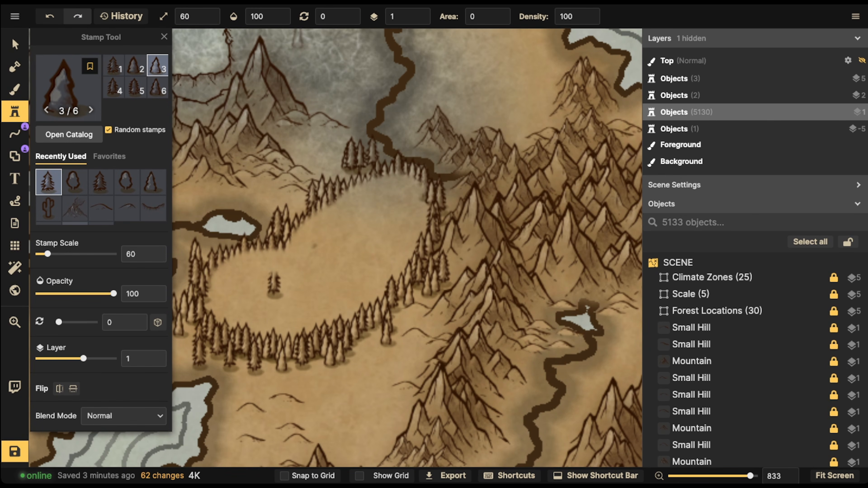
click(420, 12)
click(420, 12)
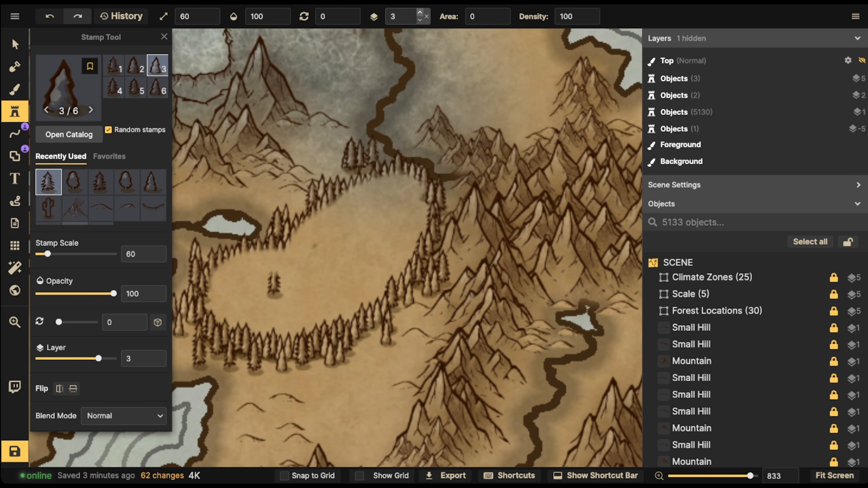
click(15, 44)
click(418, 13)
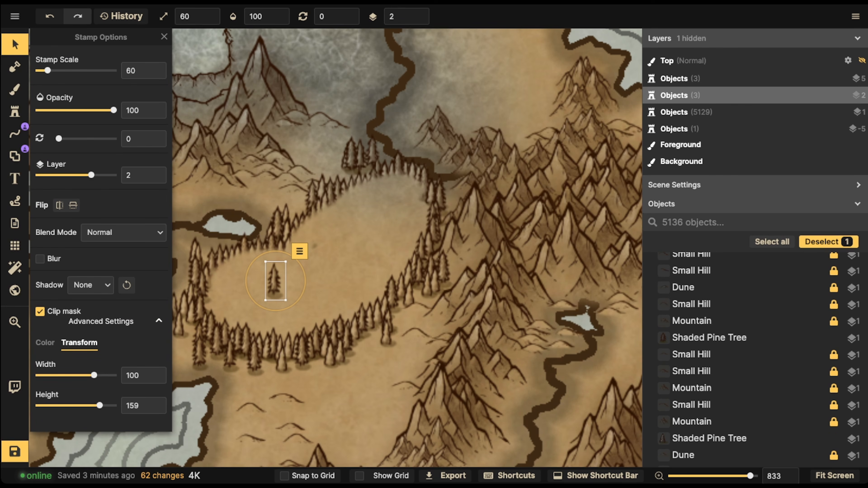
- Stamp pines on layer 2 to form a small cluster in the southwestern interior, plus one in the northern interior
click(15, 111)
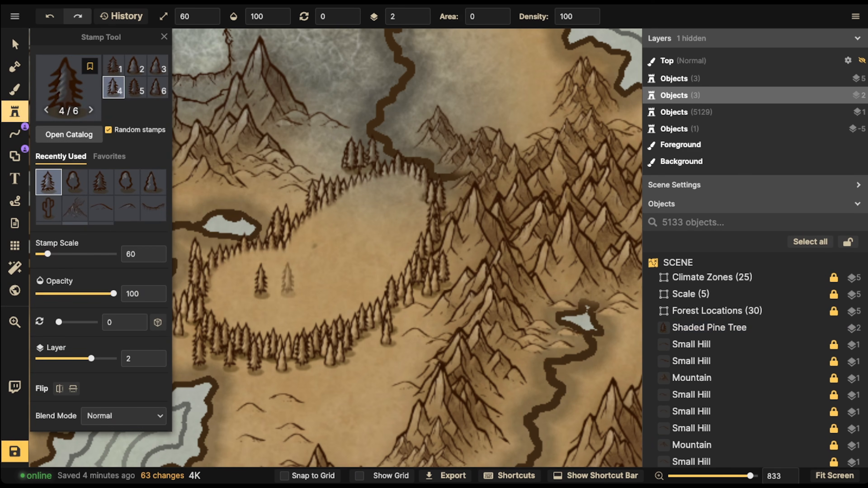
click(274, 280)
click(267, 287)
click(355, 220)
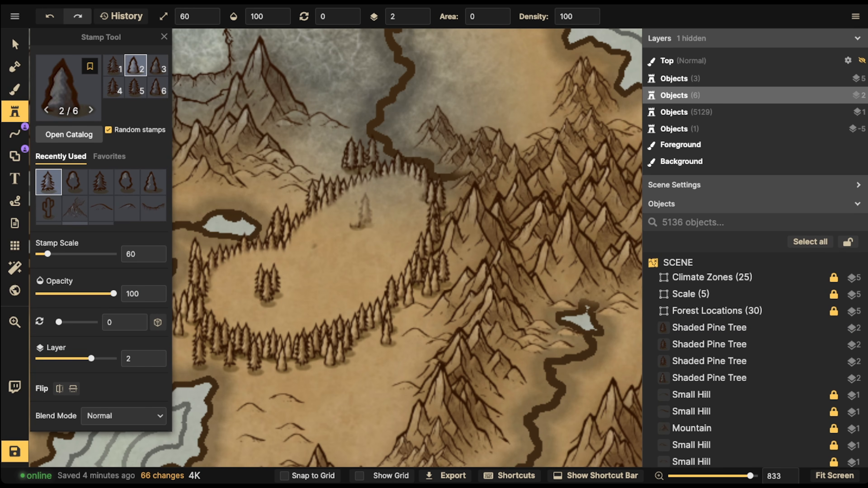
click(366, 214)
click(363, 220)
key(ctrl+z)
key(ctrl+z)
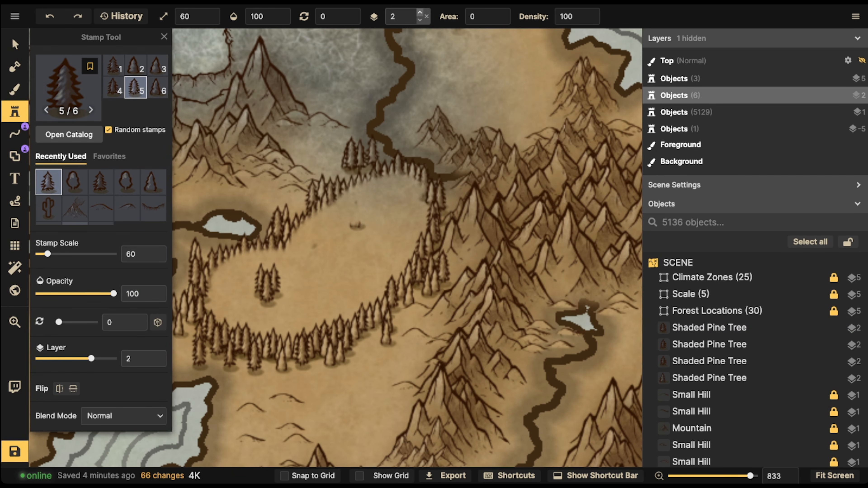
- Stamp pines on layer 3 inside the ring: a group of three in the north and three scattered single trees farther south
click(418, 13)
click(349, 228)
click(360, 229)
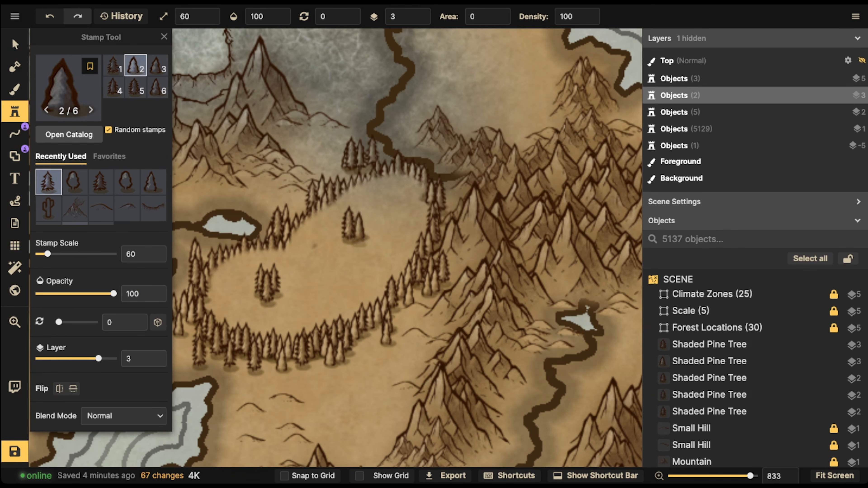
click(357, 222)
click(340, 275)
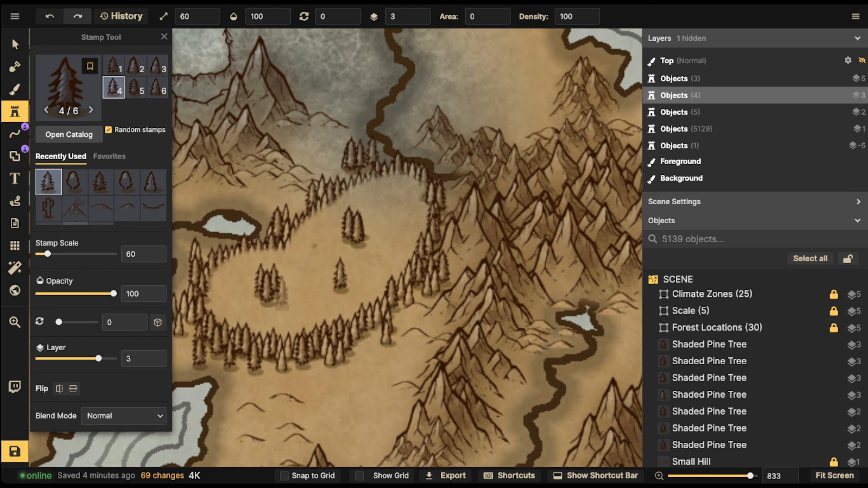
click(228, 289)
click(298, 292)
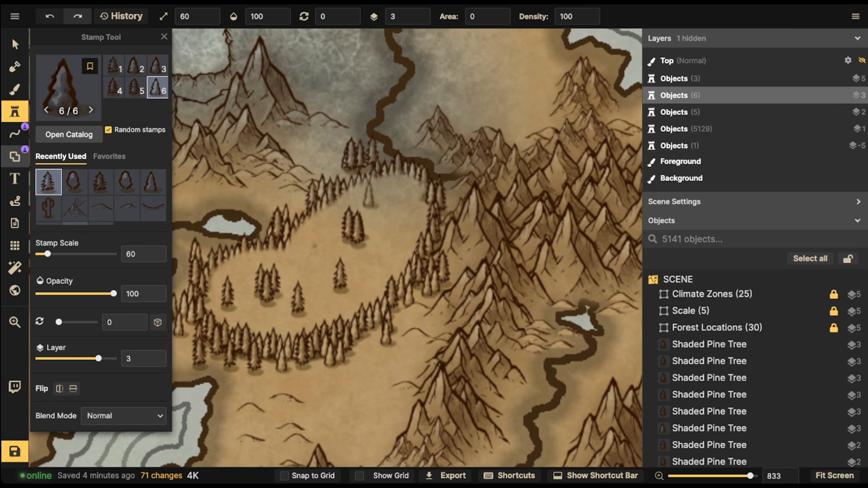
- Add a clip mask over the base of the southwestern single pine inside the ring and set it to layer 4
click(14, 156)
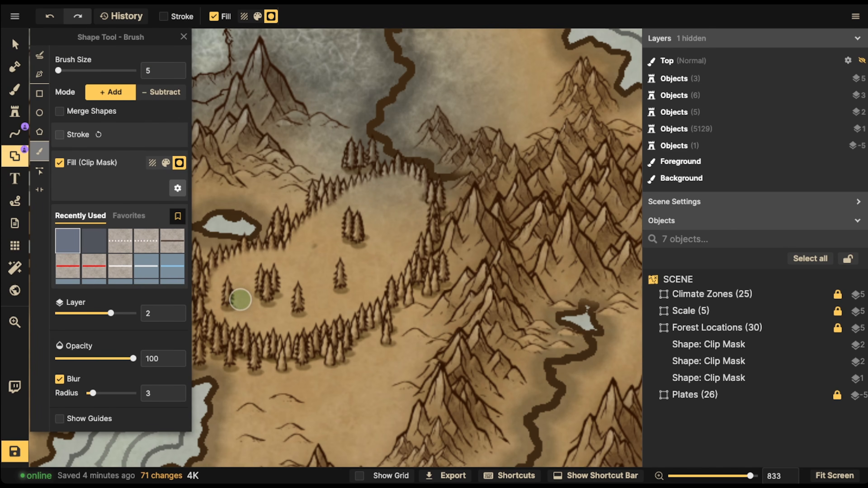
click(229, 300)
key(v)
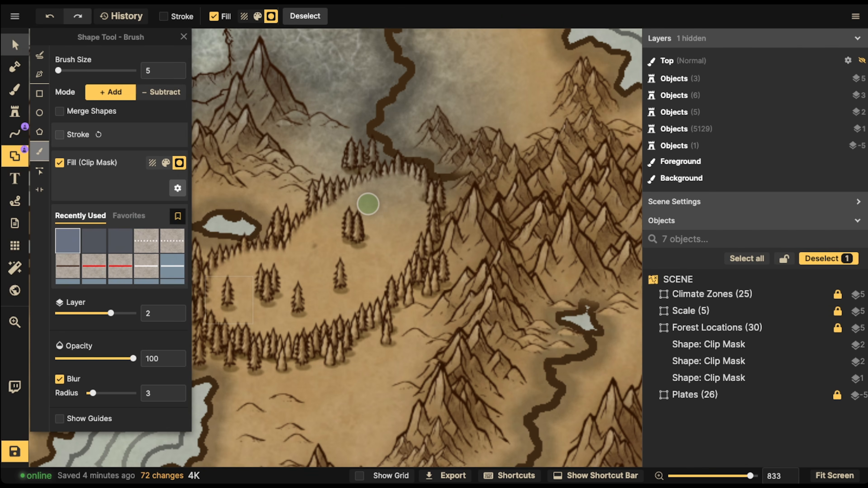
click(419, 13)
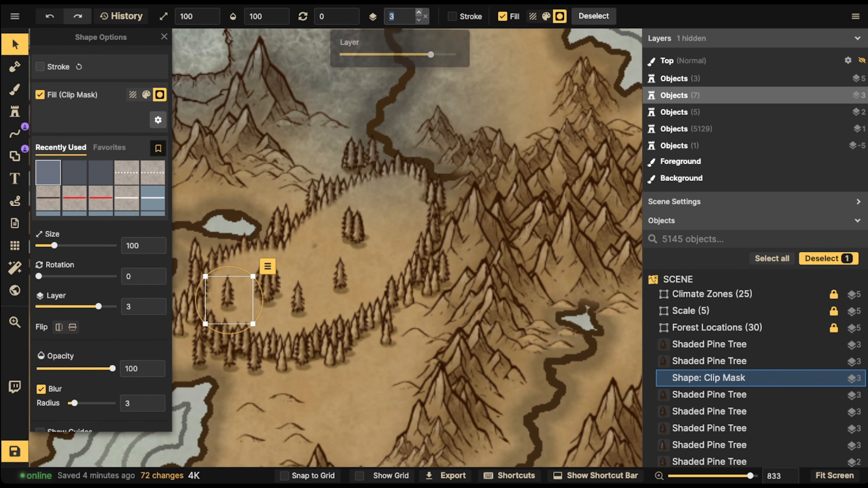
text(1)
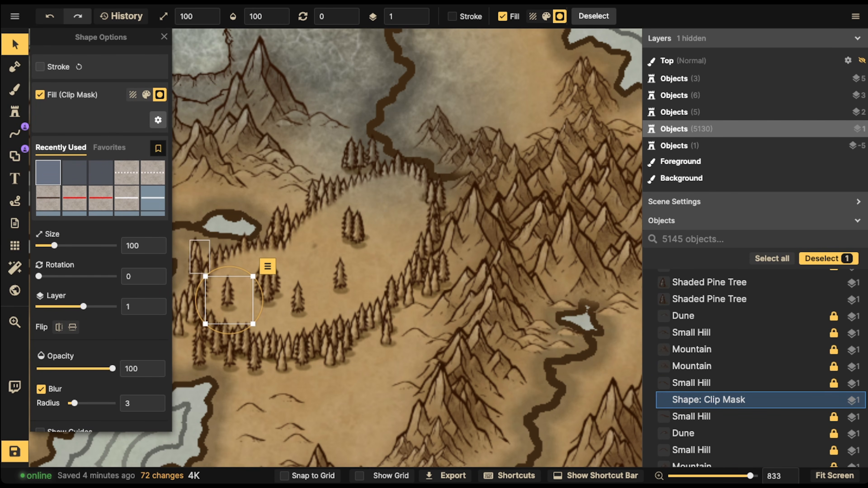
drag(259, 298, 231, 303)
click(422, 13)
click(422, 13)
click(420, 12)
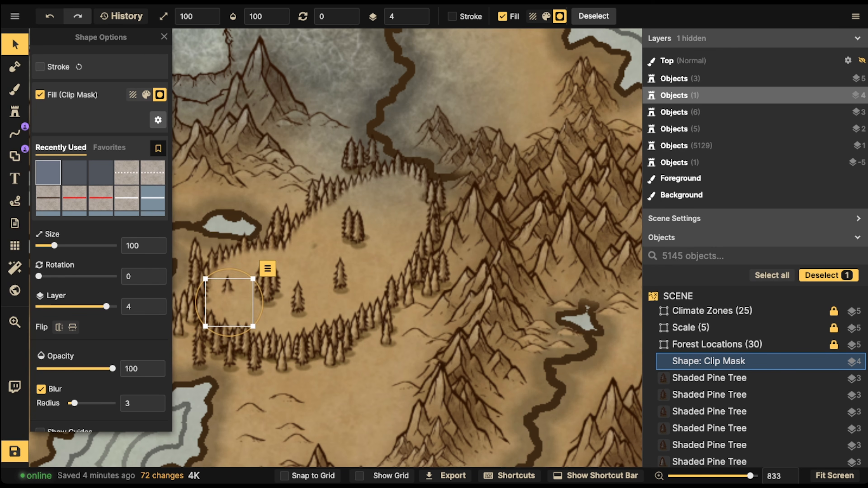
- Copy the clip mask over the bases of the southwestern pine cluster and the two single pines east of it
key(ctrl+c)
key(ctrl+v)
mouse_move(258, 308)
mouse_down()
mouse_move(257, 297)
mouse_move(271, 299)
mouse_up()
key(ctrl+v)
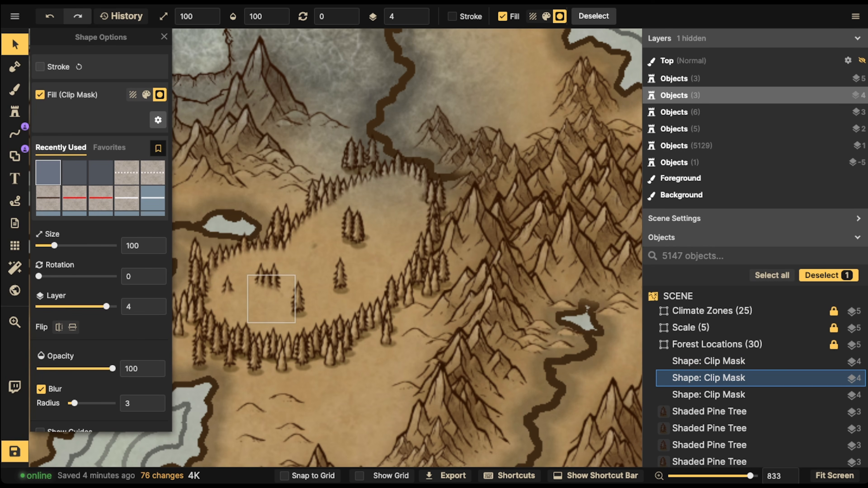
key(ctrl+v)
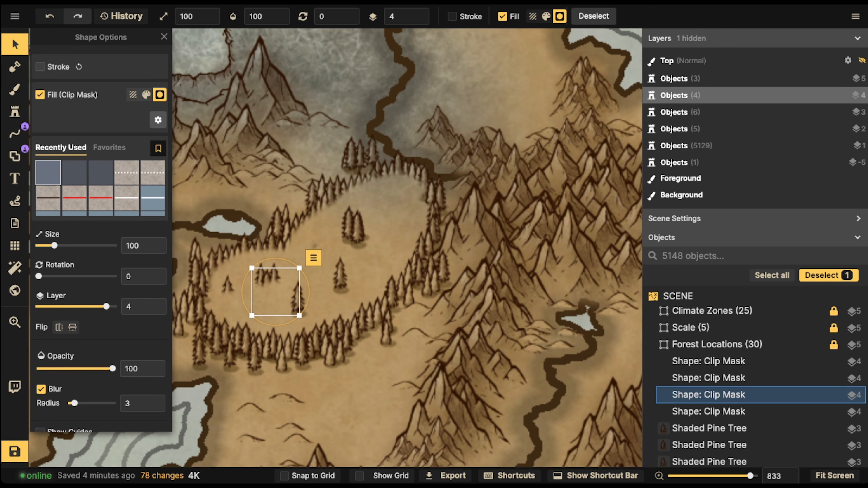
key(ctrl+v)
drag(266, 295, 262, 293)
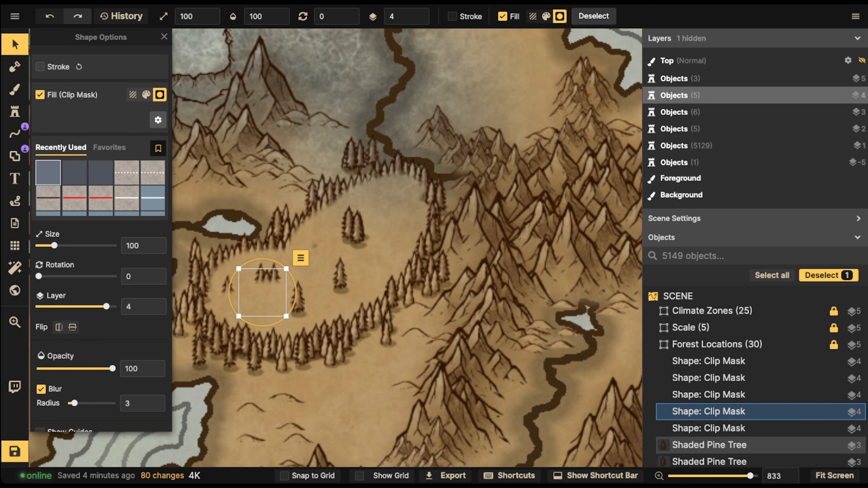
key(ctrl+v)
key(ctrl+v)
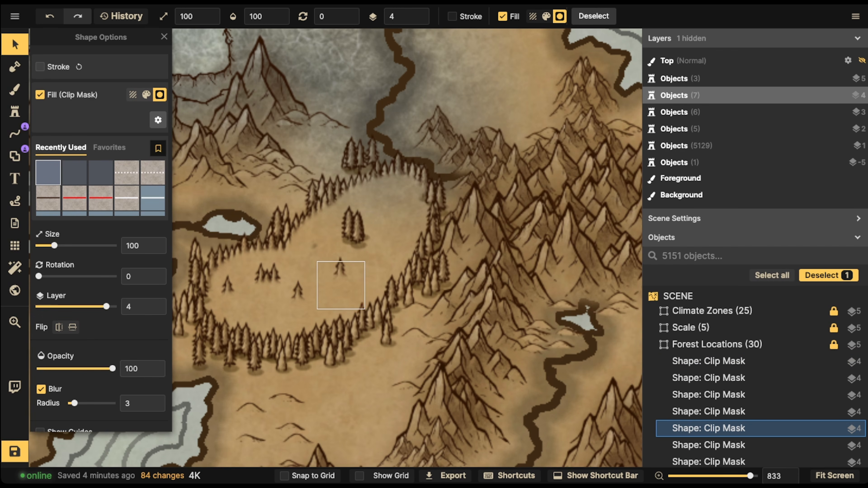
- Paste more clip masks over the bases of the three-pine group in the ring's northern interior and clear the selection
key(ctrl+v)
key(ctrl+v)
key(ctrl+v)
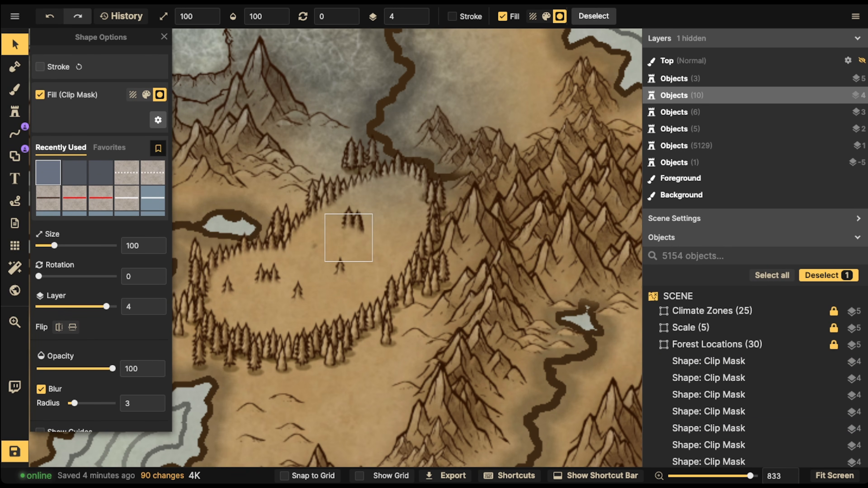
key(ctrl+v)
key(ctrl+v)
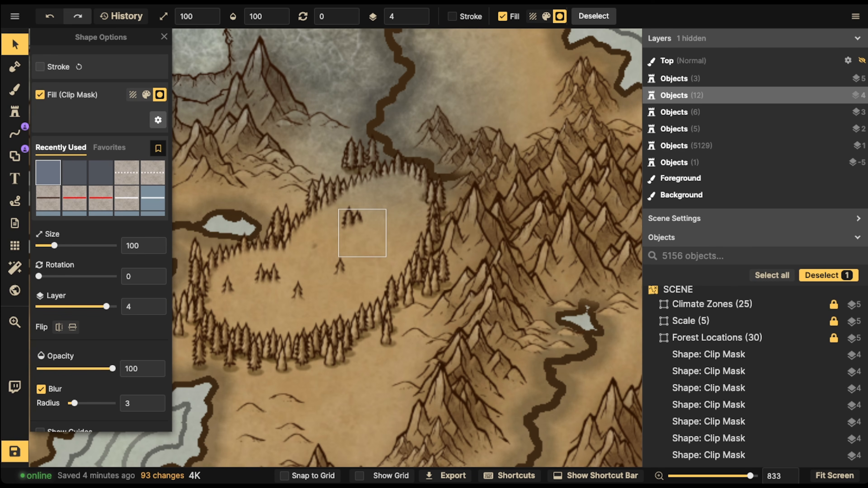
key(ctrl+v)
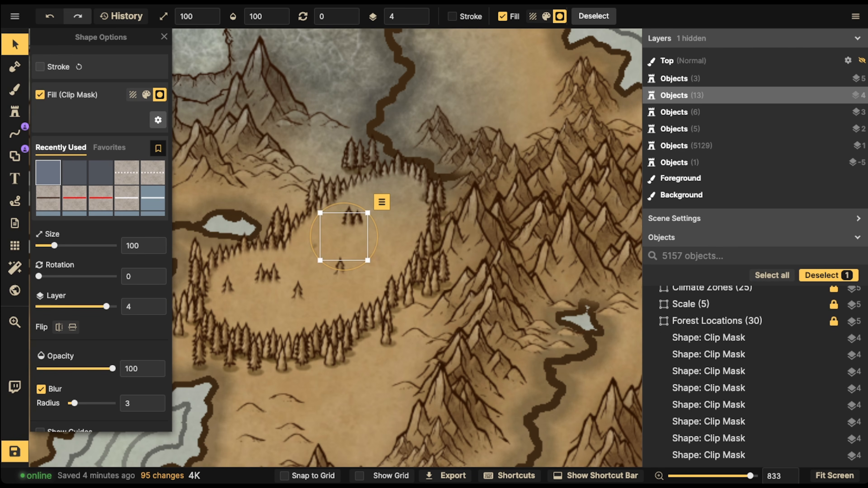
key(Escape)
- Stamp scale 60 pines on layer 3 just outside the ring's southern and southeastern edge
scroll(239, 219, down, 5)
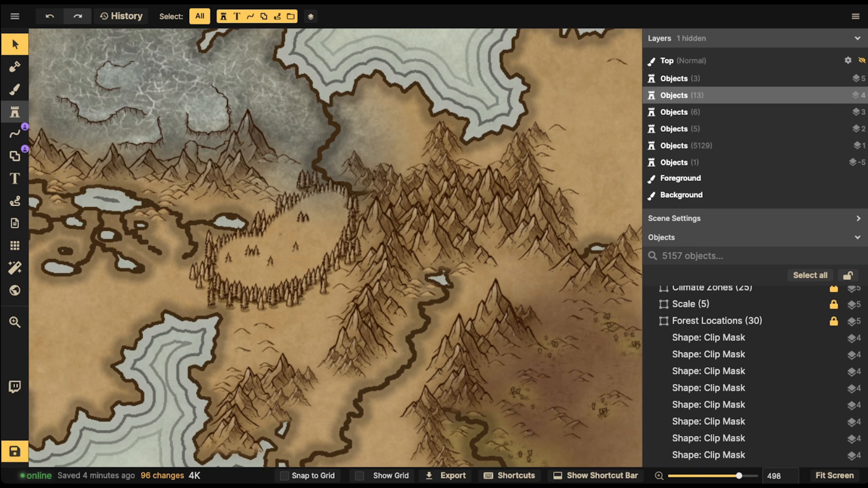
click(15, 112)
scroll(257, 298, up, 3)
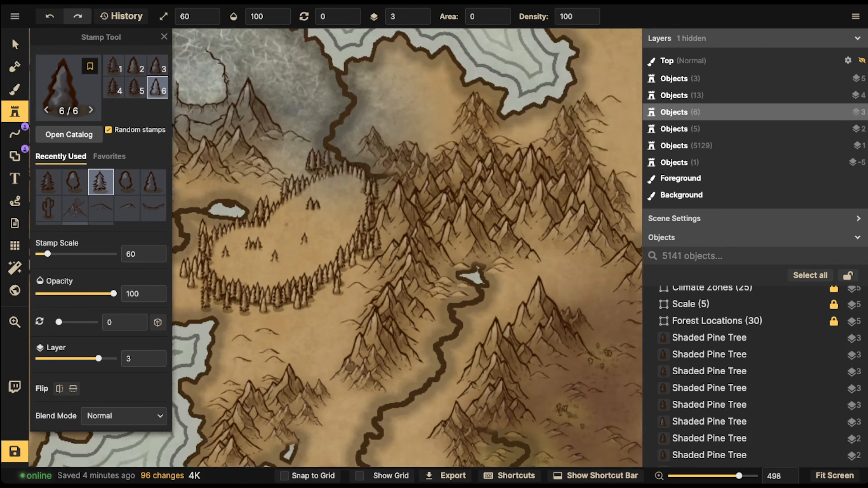
click(286, 308)
click(308, 299)
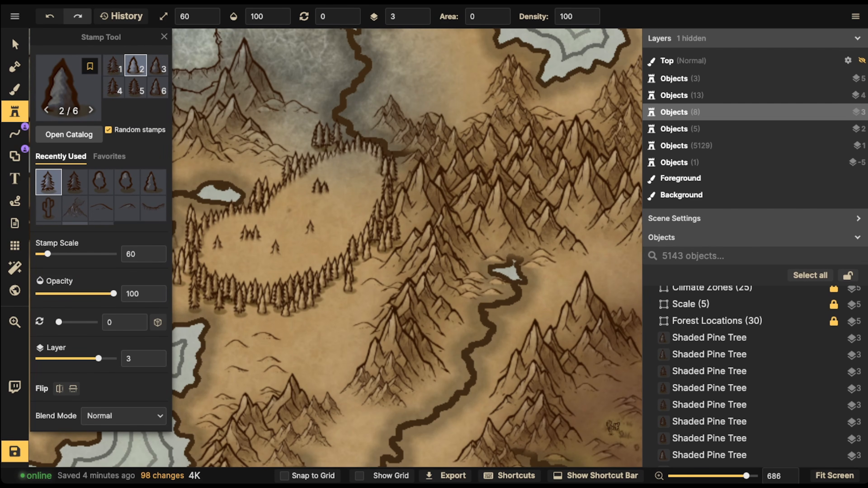
click(326, 305)
click(326, 290)
click(337, 295)
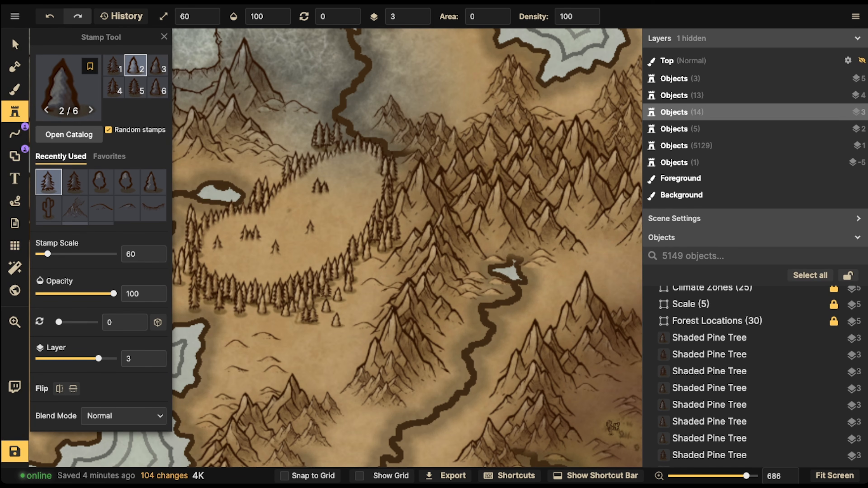
- Stamp small pine clusters on layer 3 in the open ground south of the ring
click(272, 318)
drag(242, 322, 245, 329)
click(305, 330)
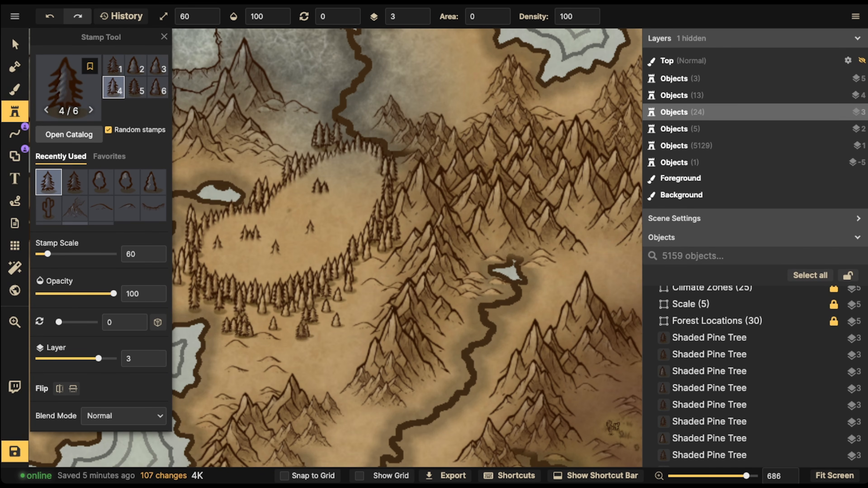
click(303, 332)
- Stamp pines on layer 3 along the outside of the ring's eastern edge, up against the mountains
click(355, 264)
click(359, 266)
click(363, 268)
click(379, 249)
click(405, 224)
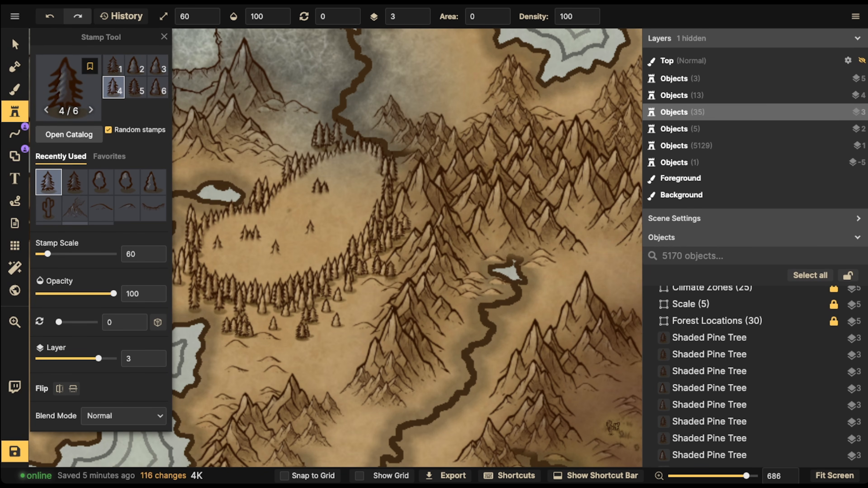
- Set the stamp layer to 1 and stamp a cluster of pines just outside the ring's southwestern edge
double_click(426, 20)
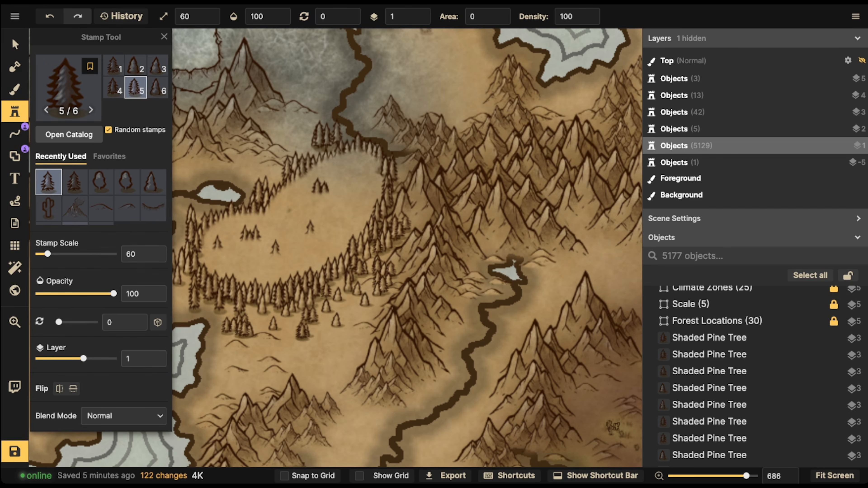
key(space)
drag(316, 191, 471, 225)
click(310, 308)
click(296, 315)
click(302, 315)
click(330, 321)
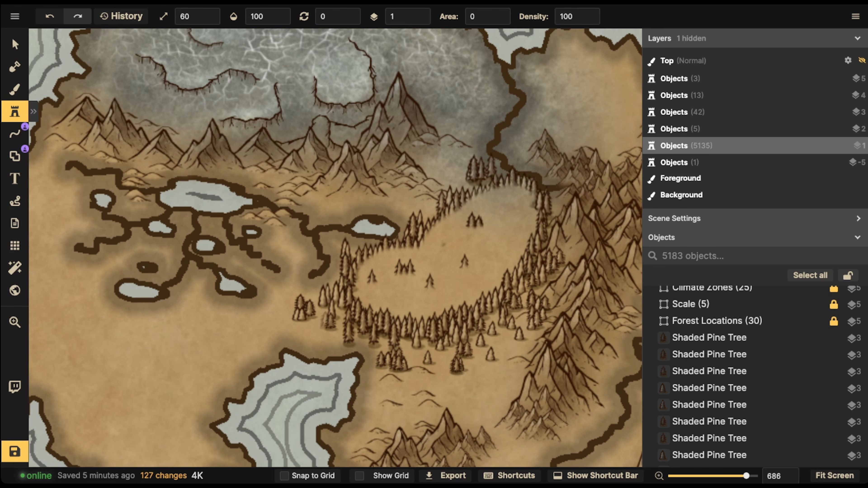
- Scatter pines on layer 1 northwest of the ring, around the small lake and toward the mountains
click(327, 210)
click(386, 201)
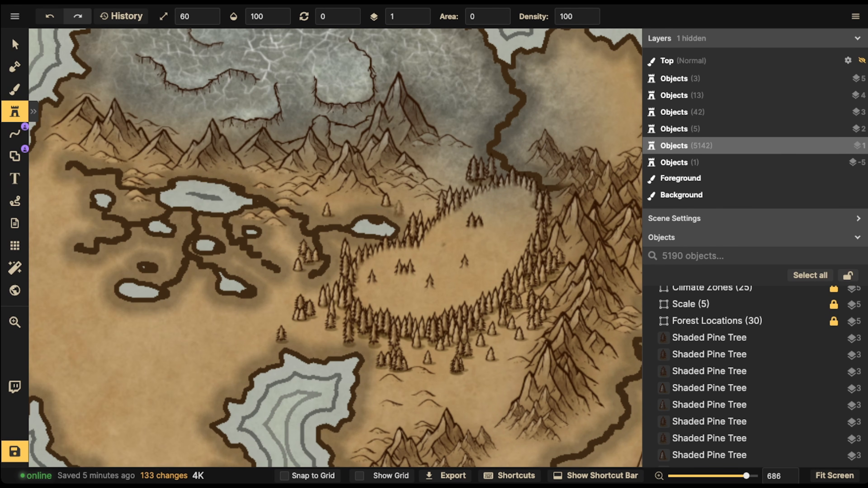
click(401, 207)
click(410, 204)
click(406, 212)
click(355, 236)
click(371, 235)
click(366, 233)
click(347, 205)
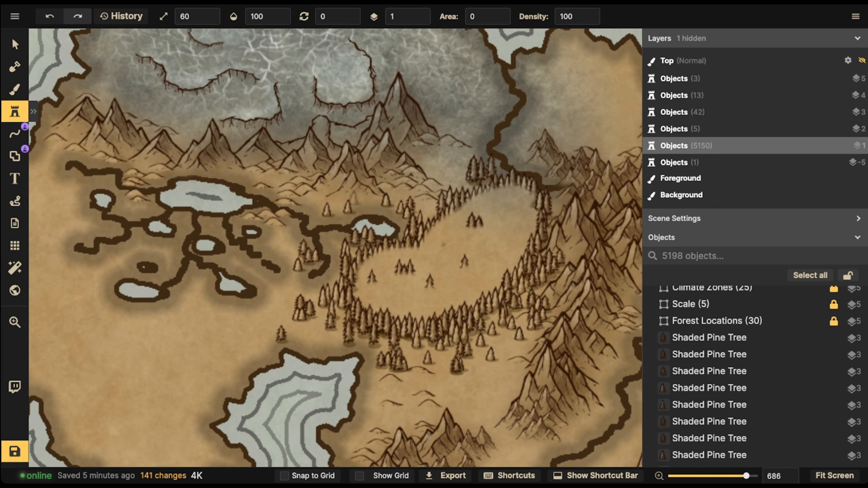
scroll(354, 202, down, 3)
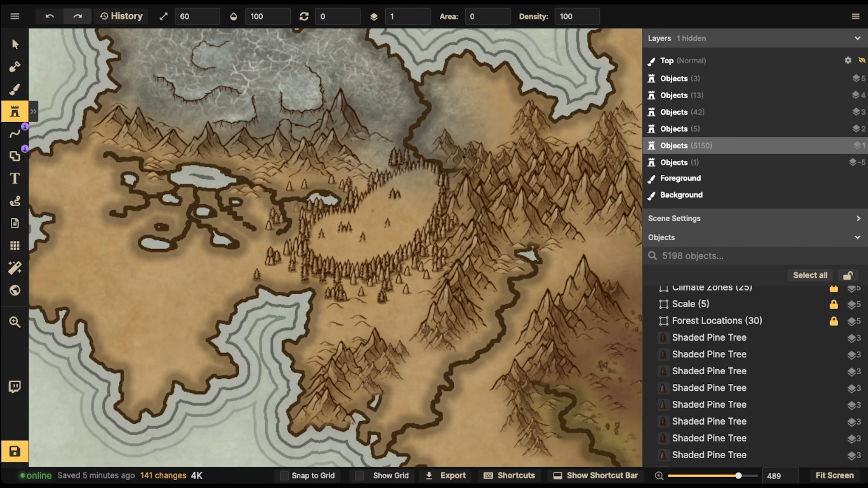
scroll(364, 219, up, 3)
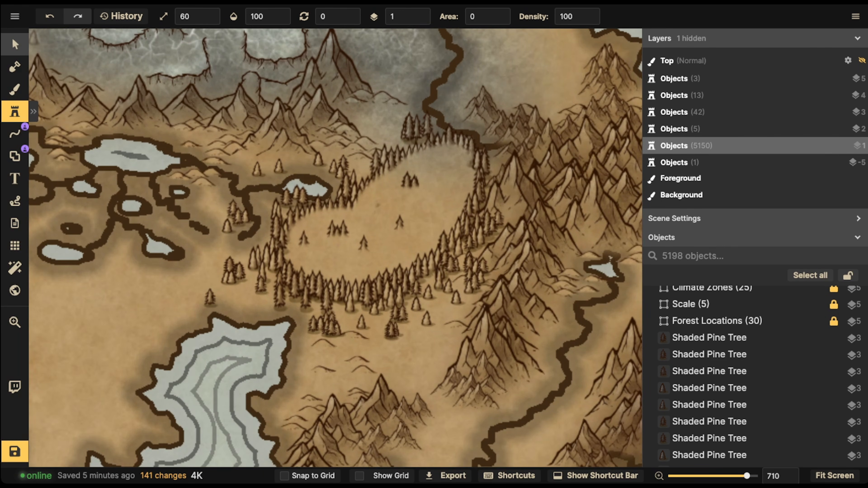
click(15, 45)
scroll(358, 236, down, 2)
scroll(333, 244, down, 2)
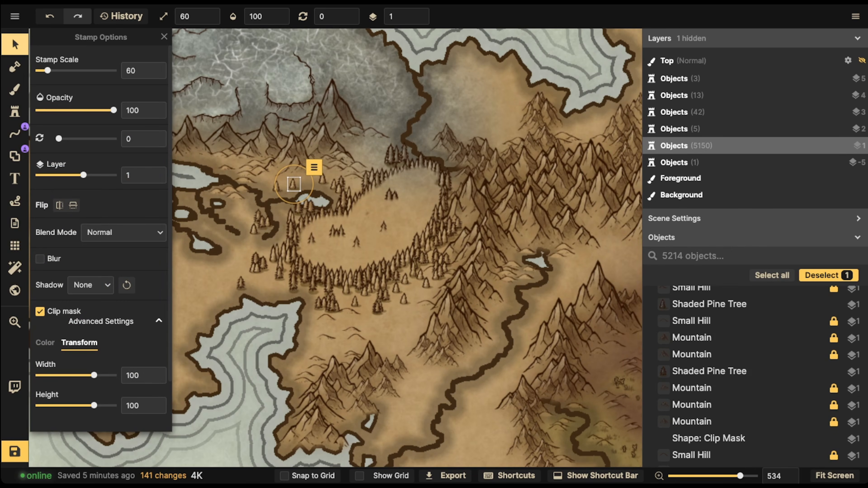
key(b)
key(v)
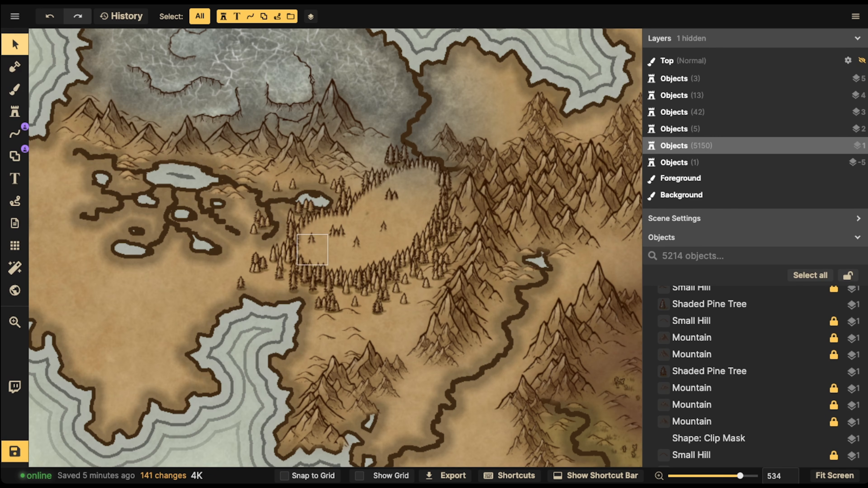
- Reduce the brush size and paint the grass texture on the Foreground in the ring's southern and central interior
key(b)
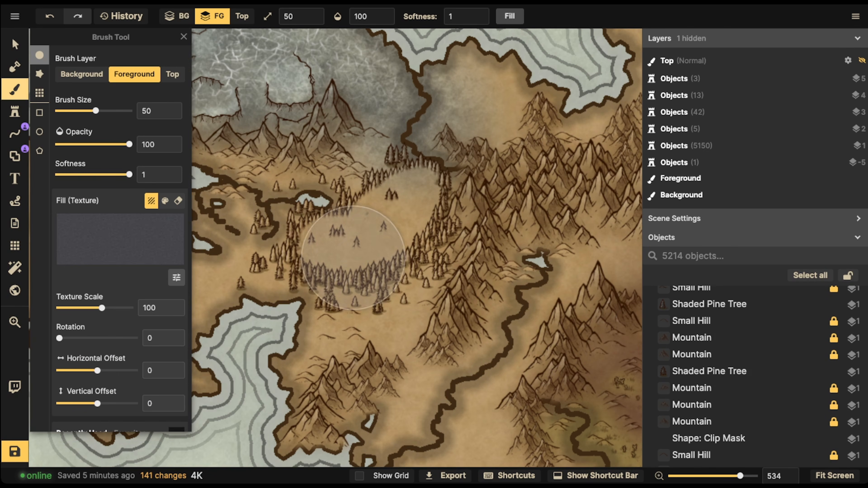
key([)
key([)
key([)
click(363, 240)
click(322, 248)
click(362, 222)
- Set the brush size to 30 and paint the grass texture across the ring's interior from southwest to northeast
key(])
key(])
key(])
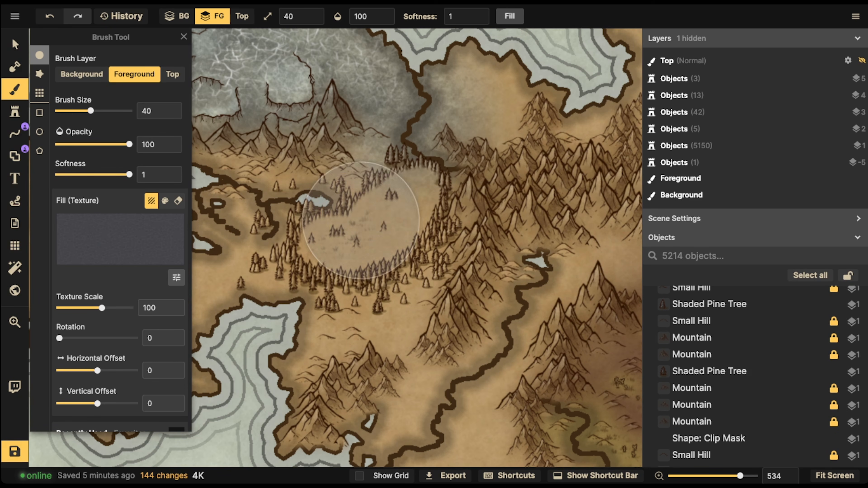
key([)
click(353, 237)
click(337, 242)
click(343, 239)
click(371, 221)
click(409, 196)
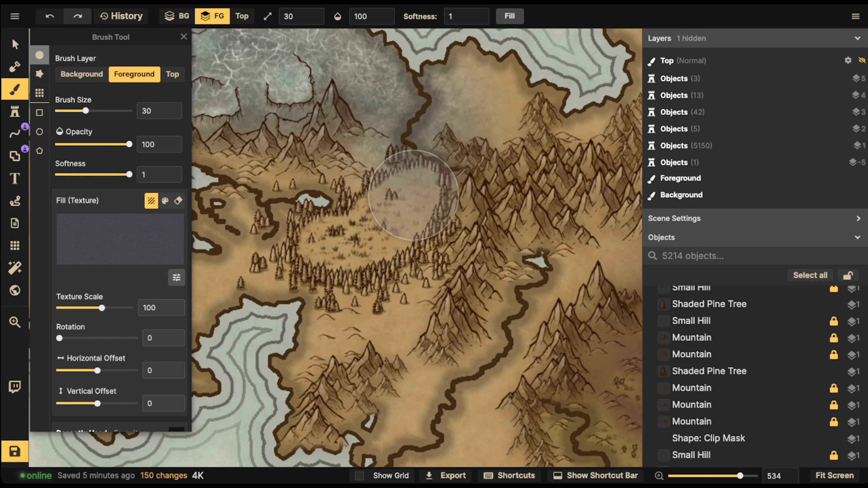
click(419, 193)
- Try adding further grass strokes from the ring's northeastern interior back to its southwestern end
click(404, 212)
click(385, 229)
click(370, 235)
click(349, 241)
click(322, 247)
click(320, 245)
drag(278, 209, 230, 177)
scroll(368, 205, down, 3)
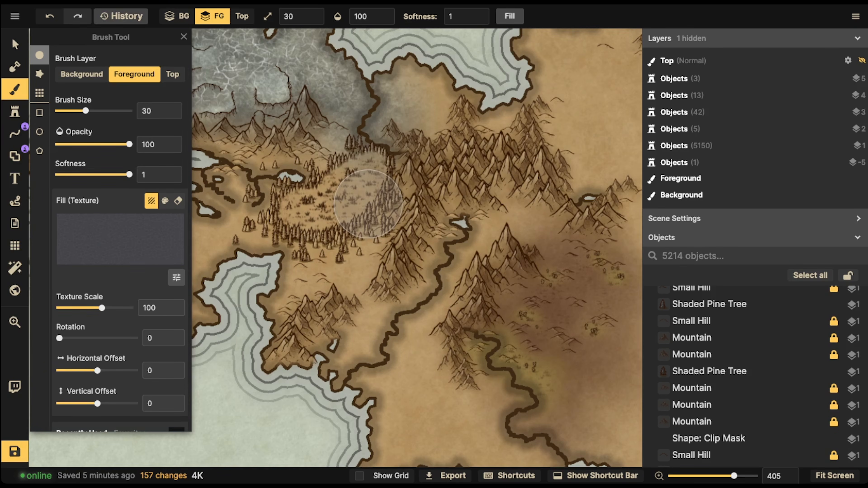
- Undo the last few grass strokes inside the ring
key(v)
scroll(373, 164, down, 4)
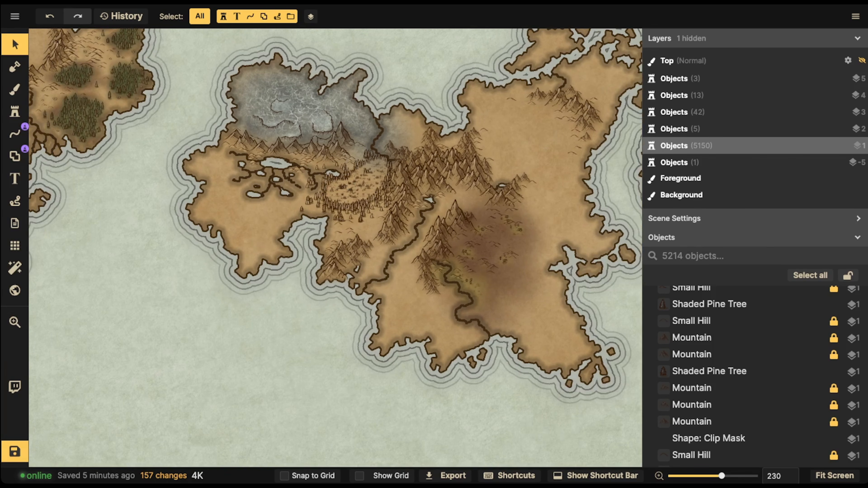
key(ctrl+z)
key(ctrl+z)
key(ctrl+z)
key(ctrl+z)
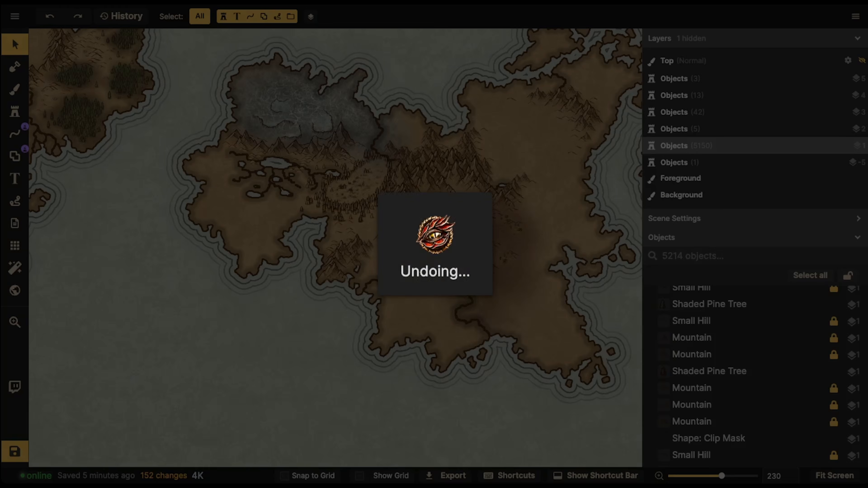
- Save the map
scroll(640, 195, down, 3)
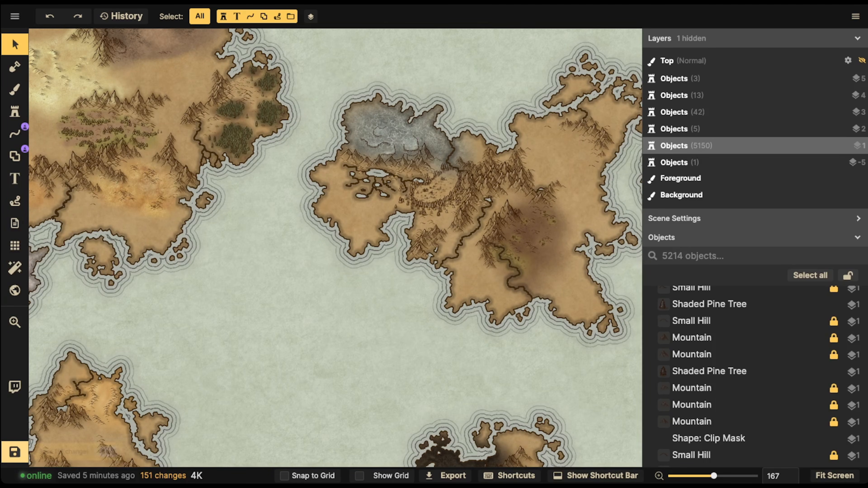
click(14, 452)
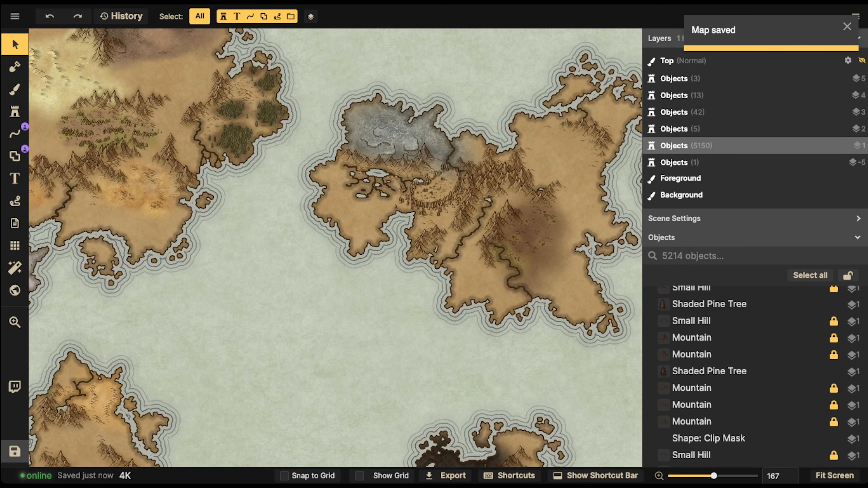
scroll(444, 195, up, 5)
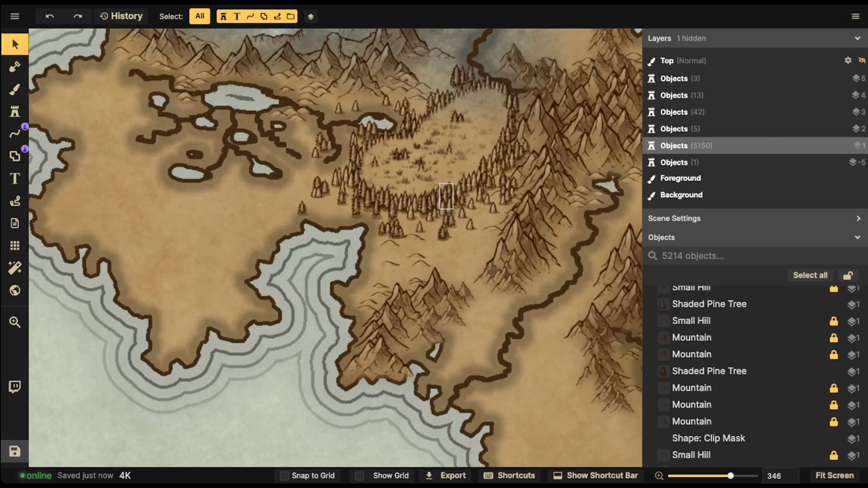
scroll(446, 196, up, 5)
click(441, 87)
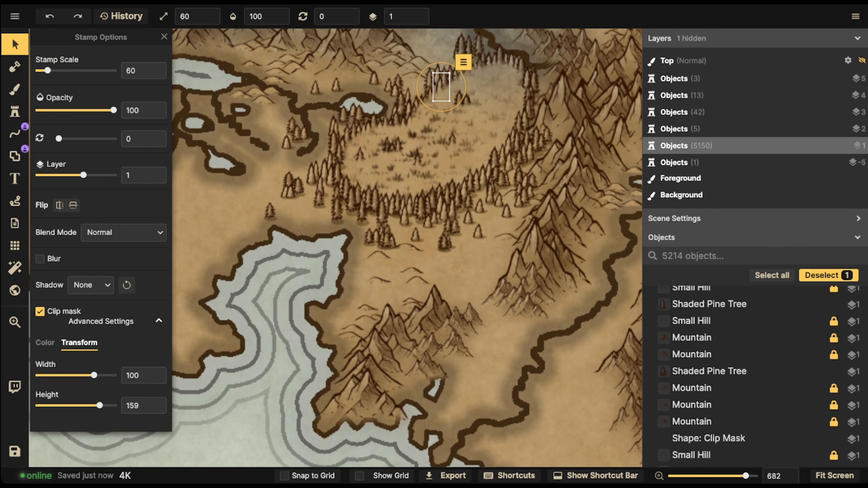
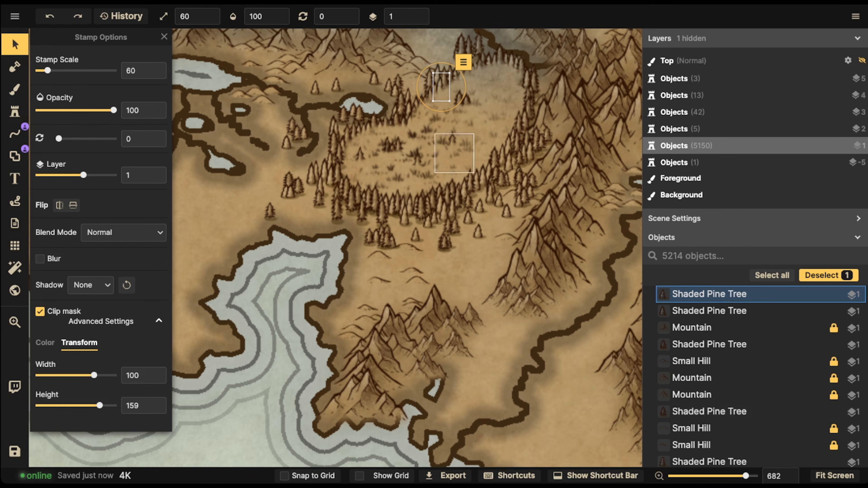
scroll(441, 87, down, 5)
key(Escape)
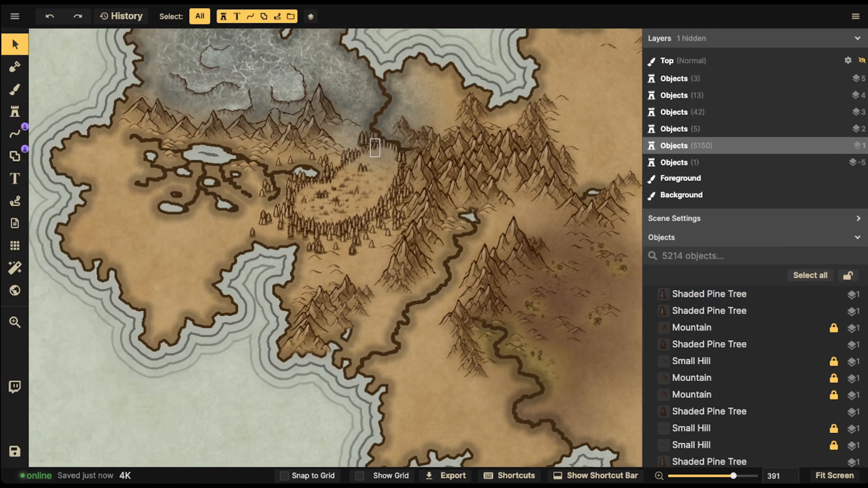
- Select the Forest Locations group and set its opacity to 50 so the forest labels and outlines show
scroll(373, 147, down, 8)
scroll(759, 377, down, 5)
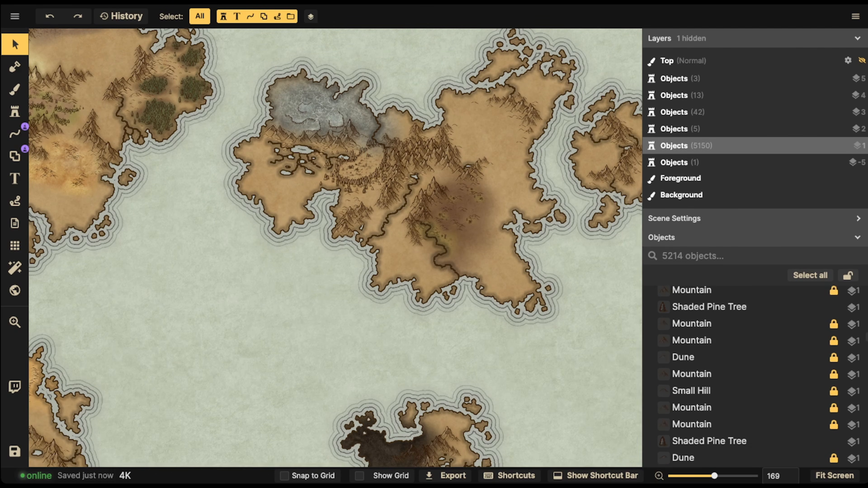
scroll(752, 311, up, 10)
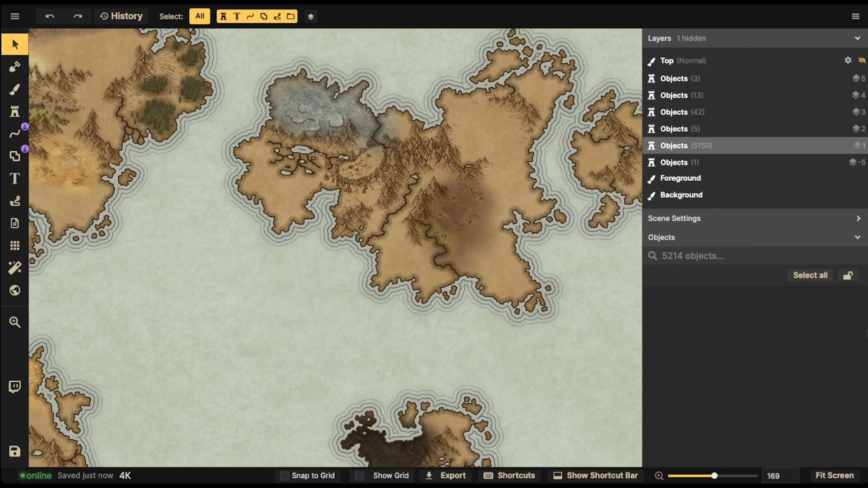
click(718, 344)
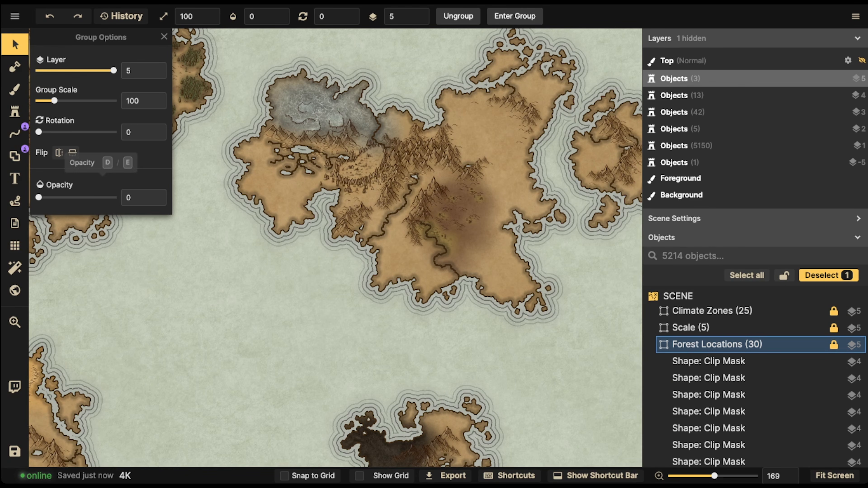
drag(38, 197, 76, 198)
scroll(446, 171, down, 5)
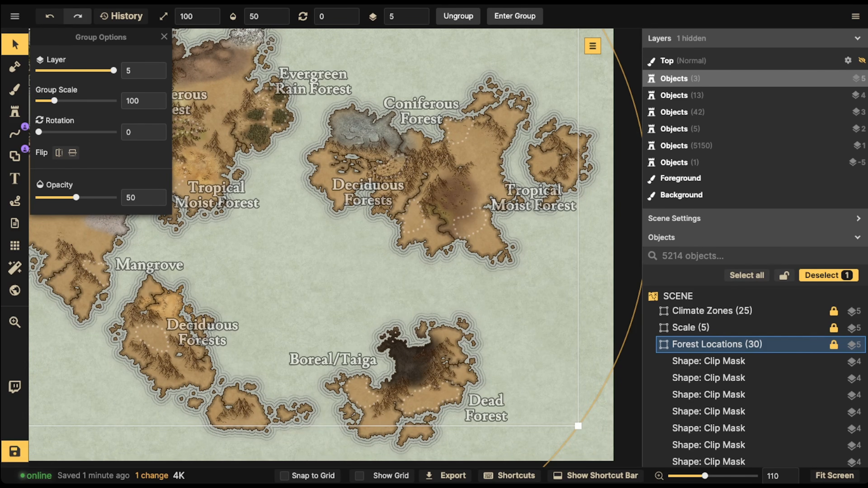
- Examine the labelled forest outlines across the continents, ending at the Mangrove area on the southern peninsula's east coast
click(335, 244)
key(space)
mouse_move(335, 245)
mouse_down()
mouse_move(403, 177)
mouse_move(401, 218)
mouse_move(341, 253)
mouse_up()
key(space)
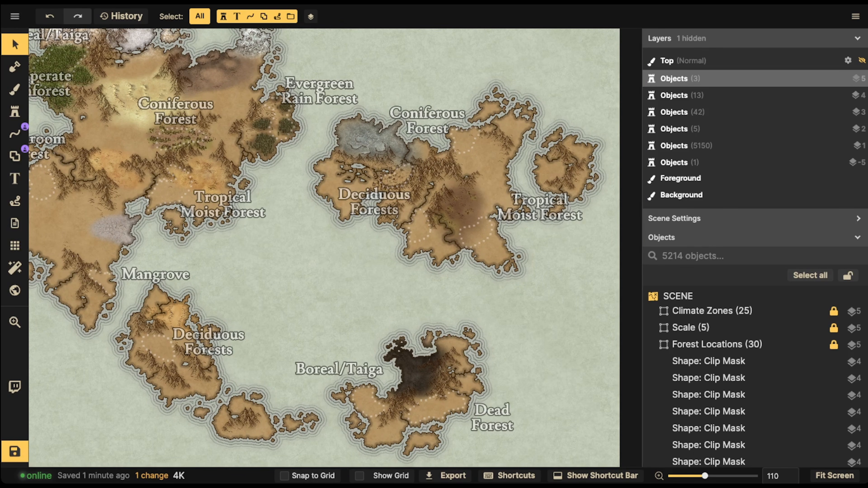
scroll(184, 209, up, 5)
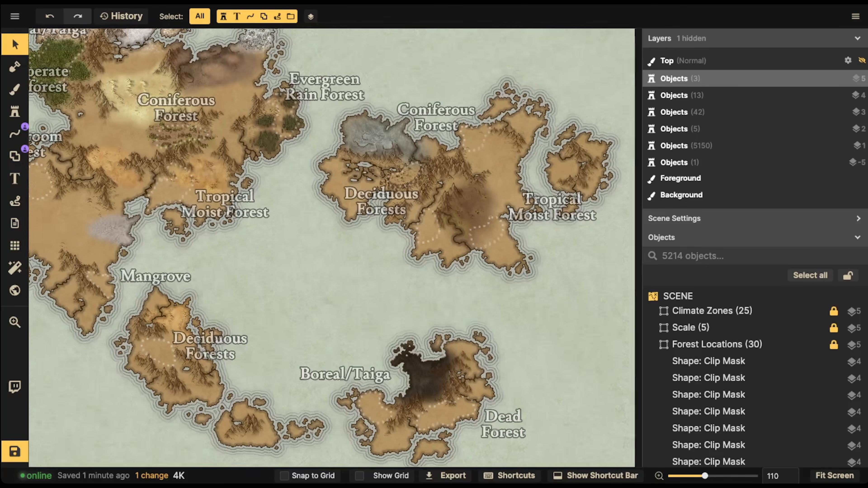
key(space)
drag(185, 209, 372, 153)
scroll(254, 272, up, 5)
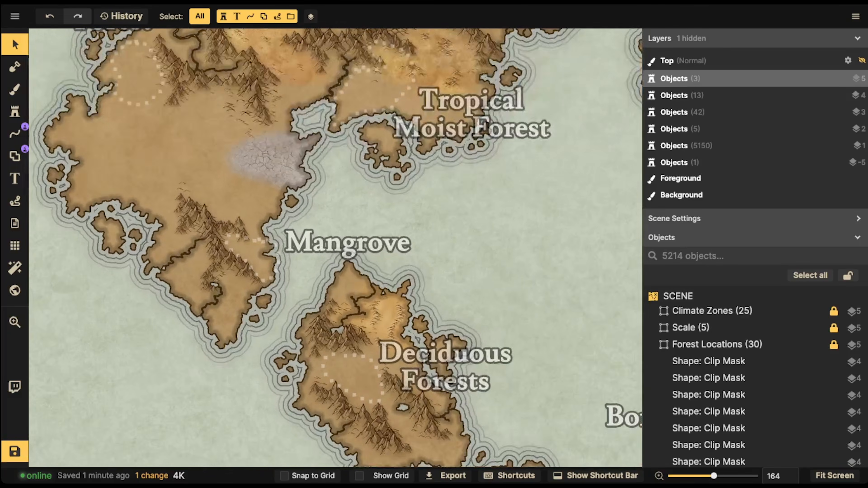
click(15, 156)
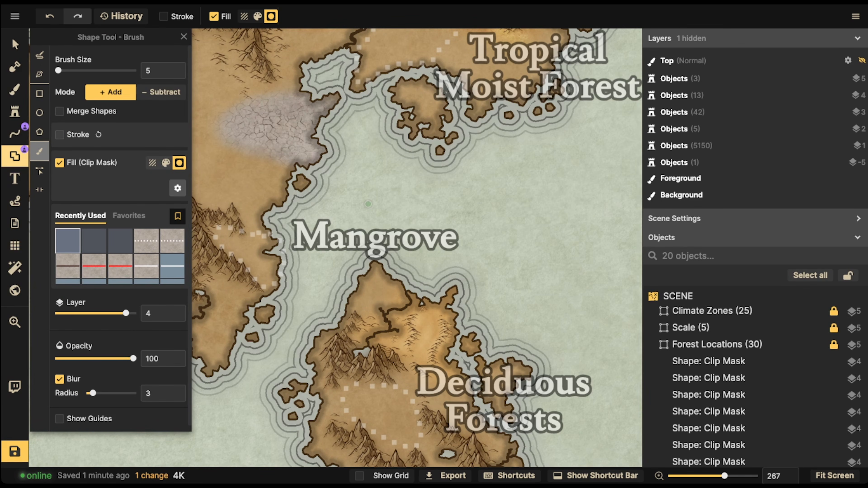
key(v)
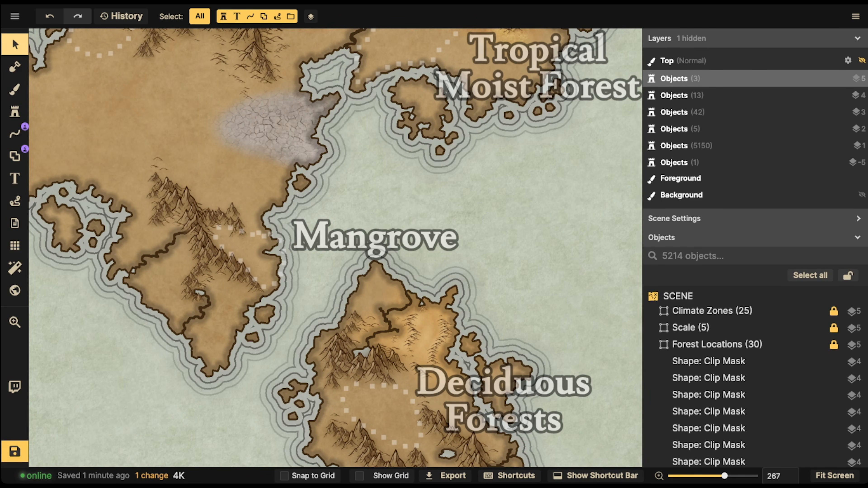
- Set the Forest Locations group's opacity to 0 to hide the labels and outlines
click(718, 344)
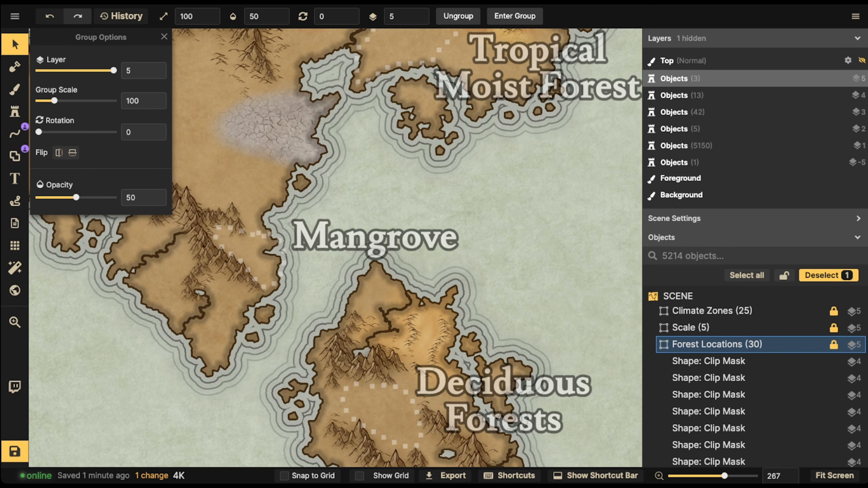
drag(77, 197, 38, 198)
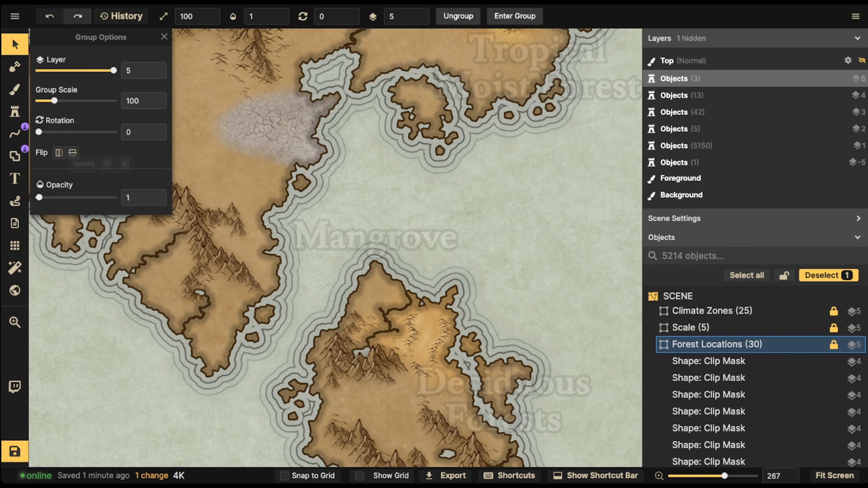
scroll(172, 252, up, 10)
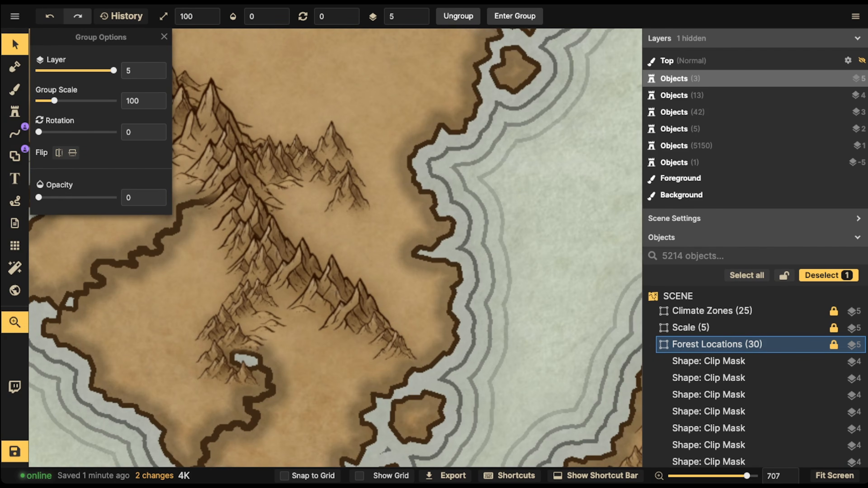
- Search the Parchment World stamp catalog for "TREE" and choose the palm tree stamp
click(14, 112)
click(68, 89)
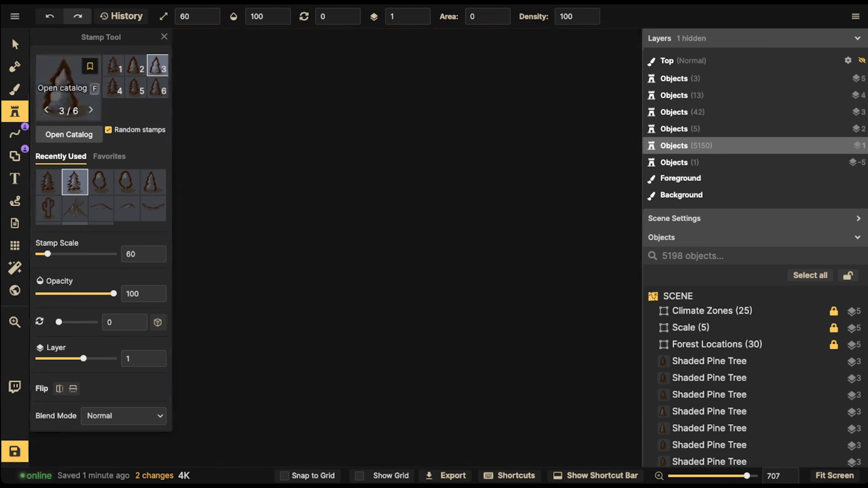
scroll(262, 113, up, 5)
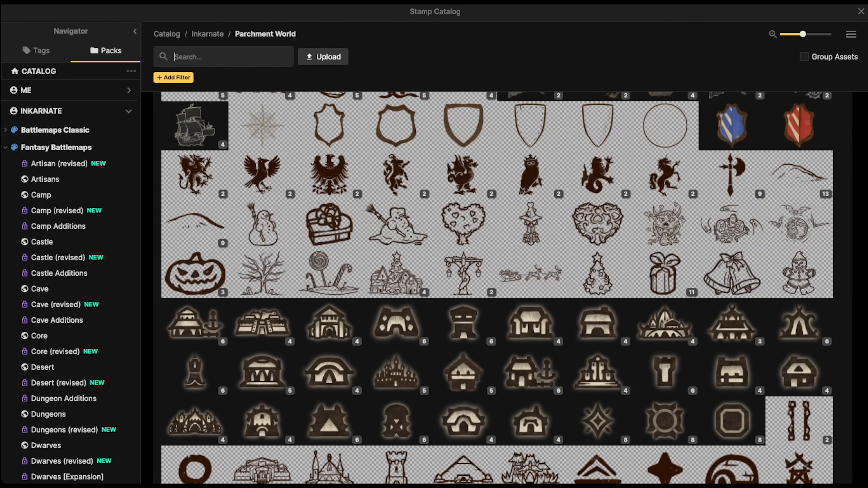
text(TREE)
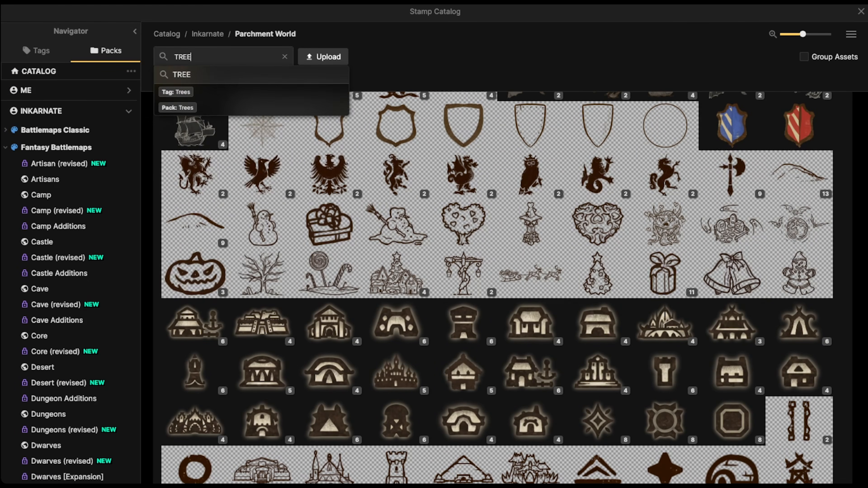
key(Return)
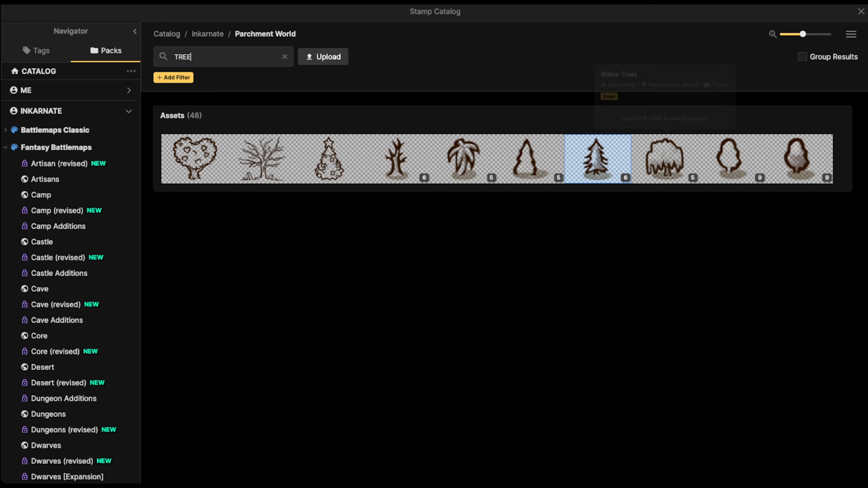
click(464, 158)
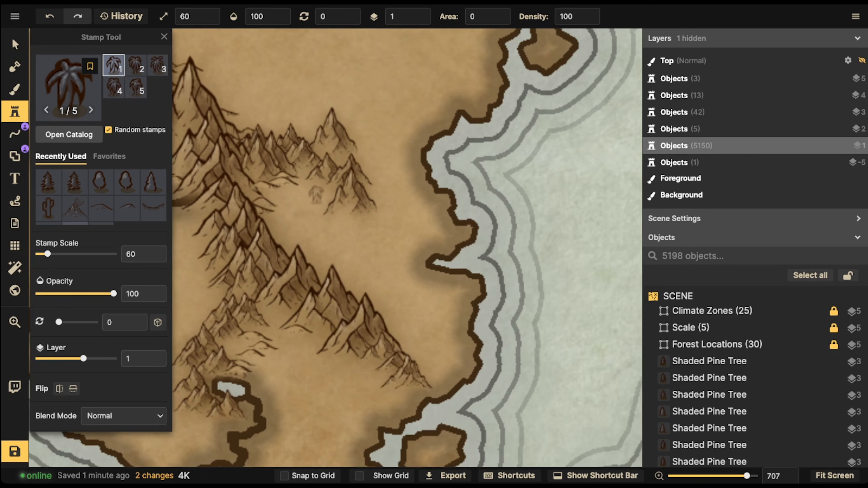
- Compare the palm stamp's size with the existing forest's trees and reduce its scale to 40 for the Mangrove area
key(space)
drag(424, 214, 328, 212)
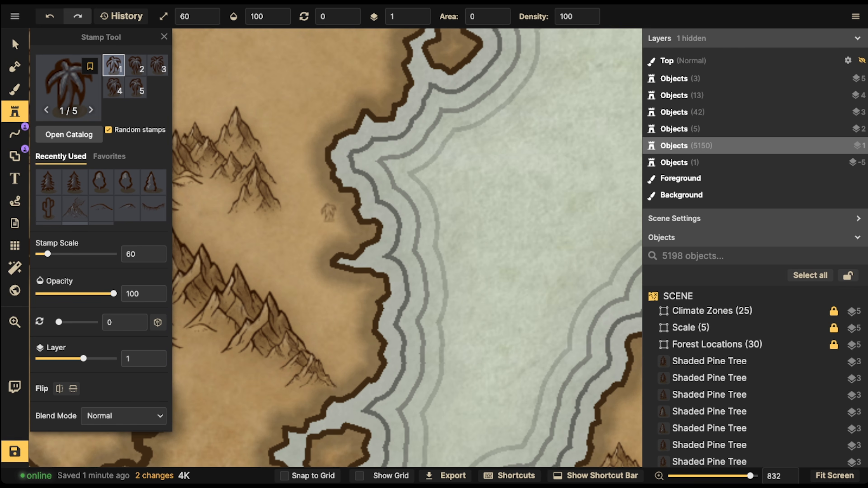
key(space)
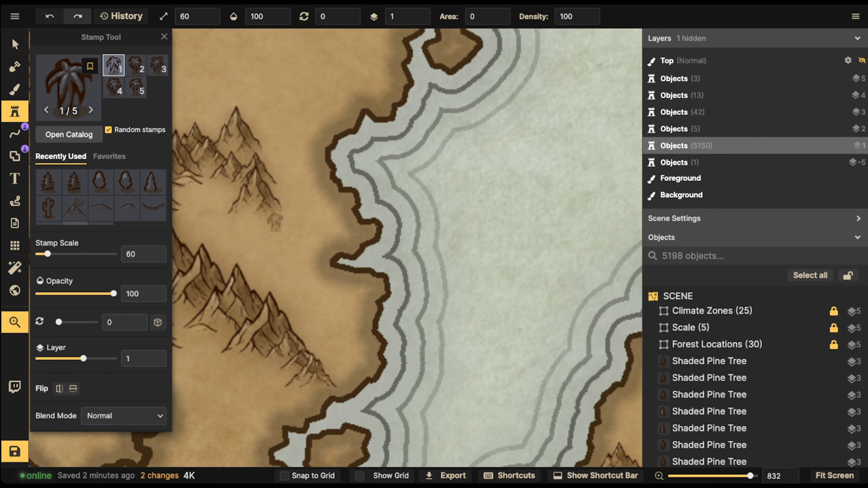
drag(291, 113, 362, 439)
drag(508, 88, 358, 268)
scroll(358, 269, down, 5)
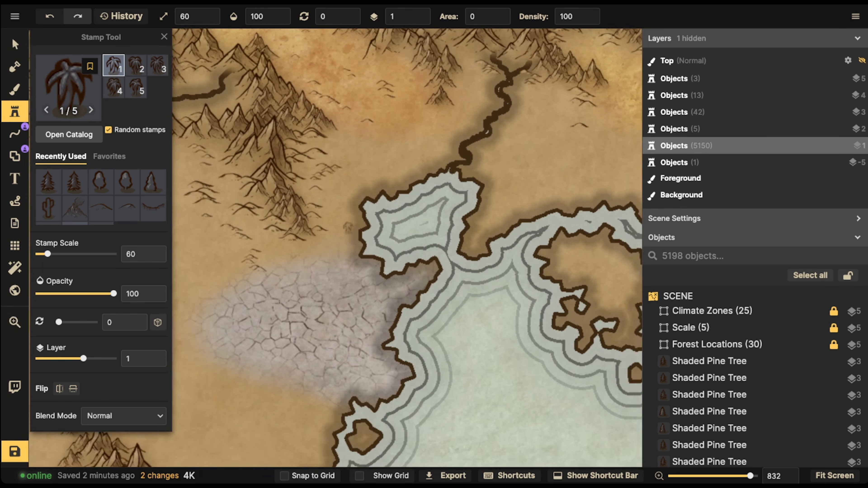
drag(479, 171, 272, 328)
drag(567, 92, 364, 177)
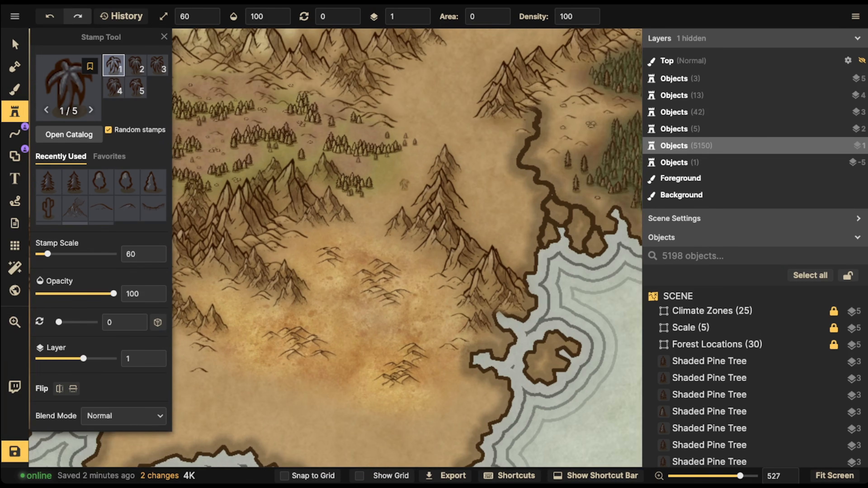
scroll(364, 177, up, 5)
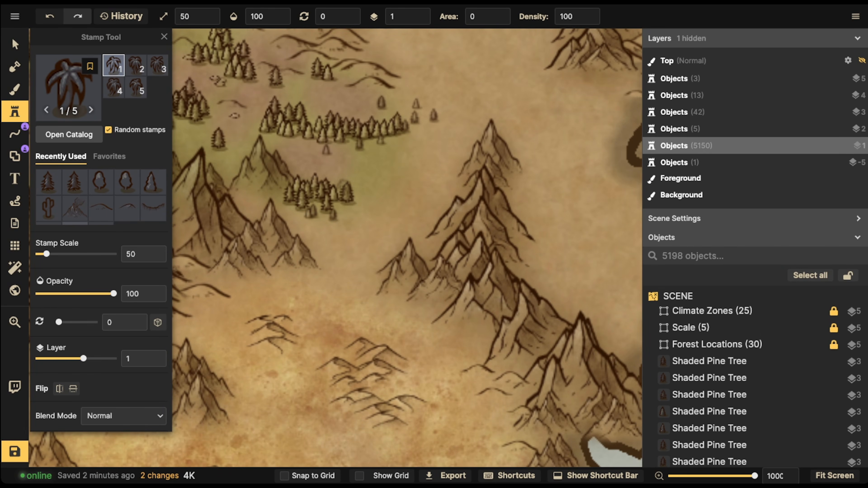
key([)
scroll(372, 198, down, 6)
drag(370, 353, 533, 51)
scroll(391, 317, up, 3)
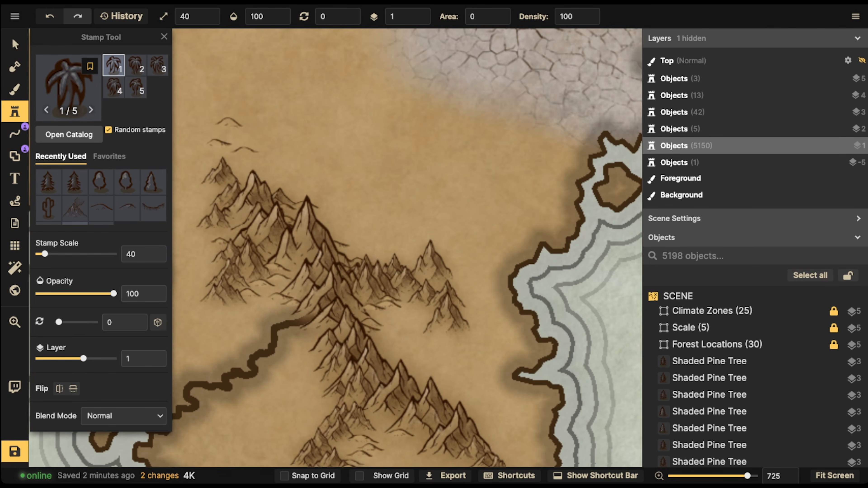
- Stamp dense clusters of palm trees across the Mangrove area between the mountain range and the peninsula's east coast
mouse_move(411, 306)
mouse_down()
mouse_move(382, 316)
mouse_move(423, 307)
mouse_move(407, 324)
mouse_move(423, 328)
mouse_move(379, 340)
mouse_move(397, 360)
mouse_move(416, 329)
mouse_move(428, 327)
mouse_move(418, 321)
mouse_move(421, 340)
mouse_move(440, 337)
mouse_move(386, 330)
mouse_move(374, 314)
mouse_move(405, 298)
mouse_move(421, 307)
mouse_move(397, 344)
mouse_move(402, 353)
mouse_move(452, 339)
mouse_move(415, 327)
mouse_move(467, 353)
mouse_move(427, 367)
mouse_move(453, 374)
mouse_move(448, 387)
mouse_move(473, 396)
mouse_move(467, 349)
mouse_move(467, 378)
mouse_move(418, 379)
mouse_move(482, 401)
mouse_move(474, 376)
mouse_move(493, 363)
mouse_move(467, 350)
mouse_move(485, 322)
mouse_move(503, 315)
mouse_move(507, 334)
mouse_move(536, 349)
mouse_move(509, 310)
mouse_move(486, 325)
mouse_move(509, 334)
mouse_up()
click(443, 341)
click(417, 329)
click(415, 323)
click(388, 328)
click(385, 340)
click(443, 358)
click(503, 322)
mouse_move(542, 397)
mouse_down()
mouse_move(511, 333)
mouse_move(490, 337)
mouse_move(500, 354)
mouse_move(510, 330)
mouse_move(475, 339)
mouse_move(491, 350)
mouse_move(459, 358)
mouse_move(482, 364)
mouse_up()
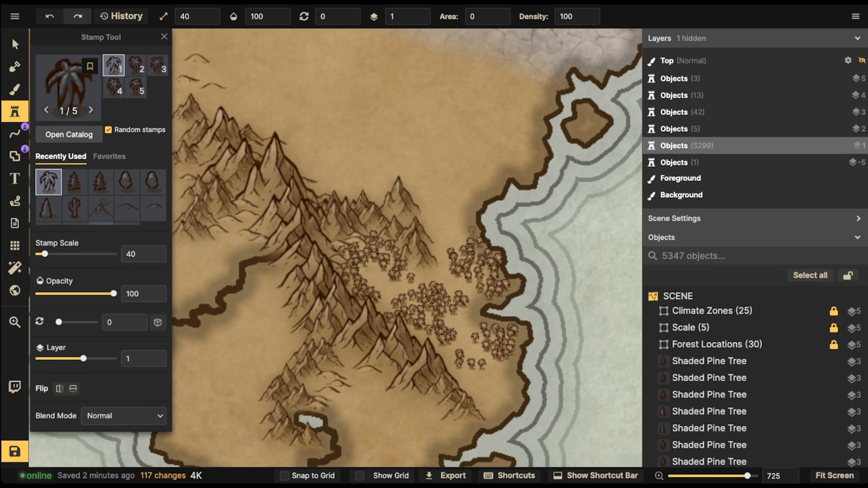
- Add a small cluster of palm trees beside the mountain spur at the northern edge of the Mangrove area
drag(438, 230, 440, 223)
click(440, 223)
click(434, 221)
click(441, 227)
click(436, 228)
click(450, 226)
- Choose the Willow Trees stamp from the catalog and set its scale to 30
key(c)
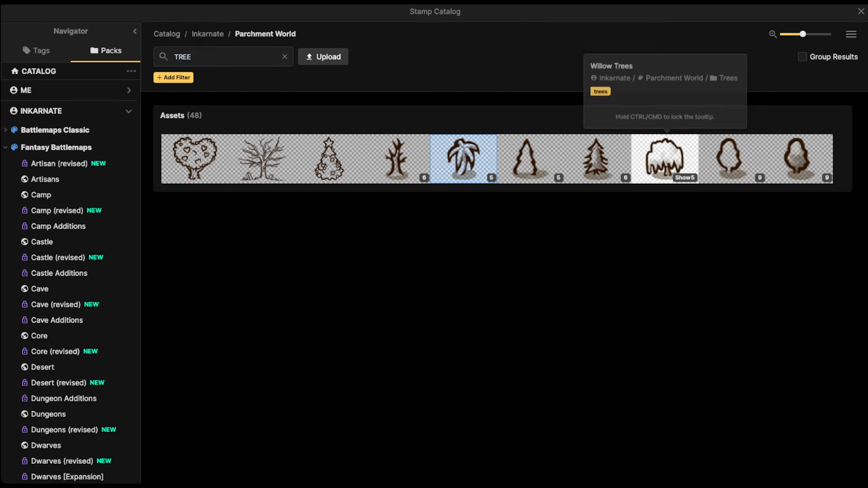
click(665, 159)
drag(530, 235, 406, 216)
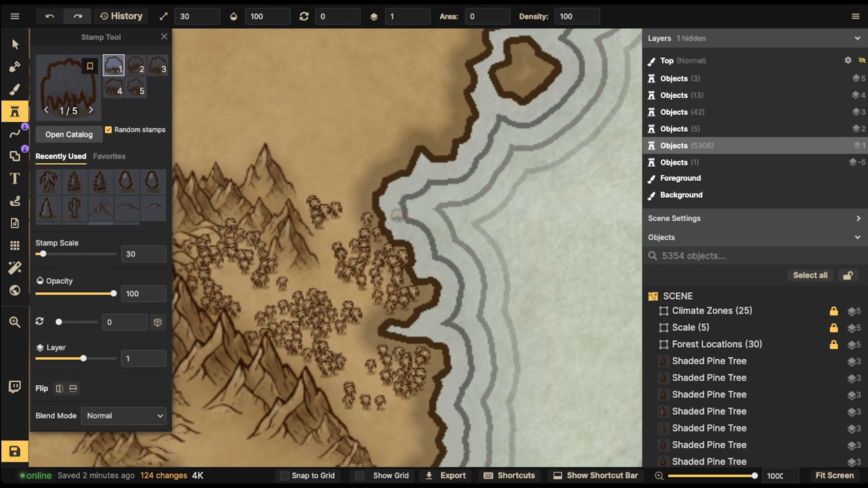
- Stamp small groups of willow trees in the shallows along the Mangrove coast north of the narrow inlet
click(398, 217)
click(407, 222)
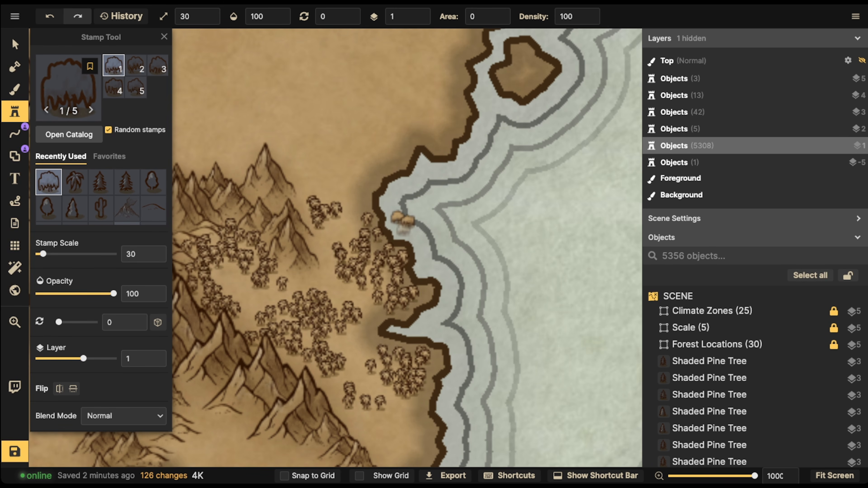
click(403, 228)
click(424, 265)
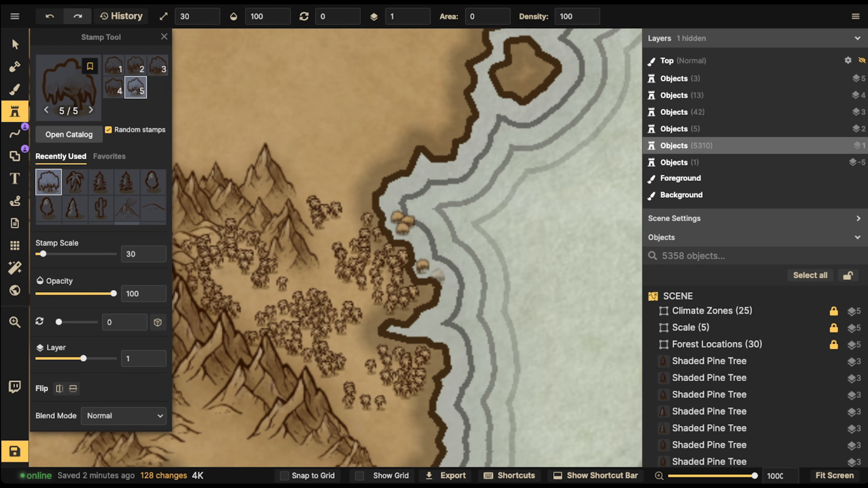
click(437, 275)
click(444, 281)
click(440, 288)
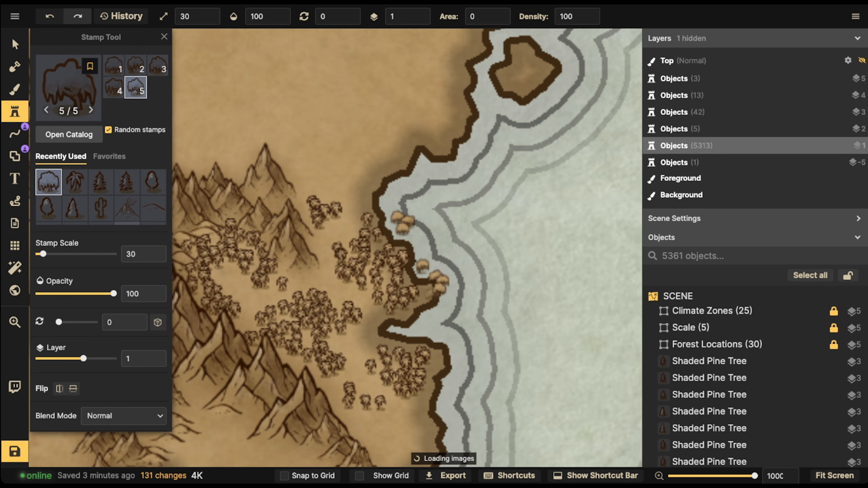
click(433, 295)
- Stamp more willows inside the inlet, in the gaps along the northern shore and down the coast south of the inlet
click(412, 320)
click(403, 320)
click(407, 323)
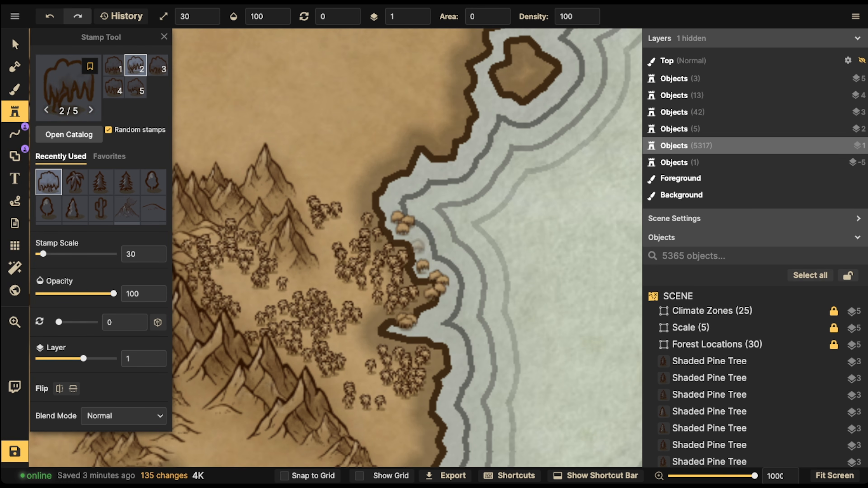
click(415, 241)
click(381, 205)
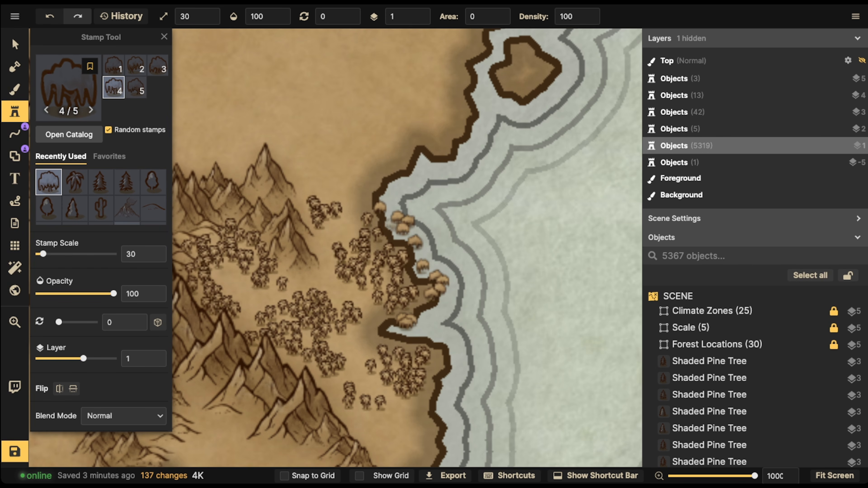
click(434, 341)
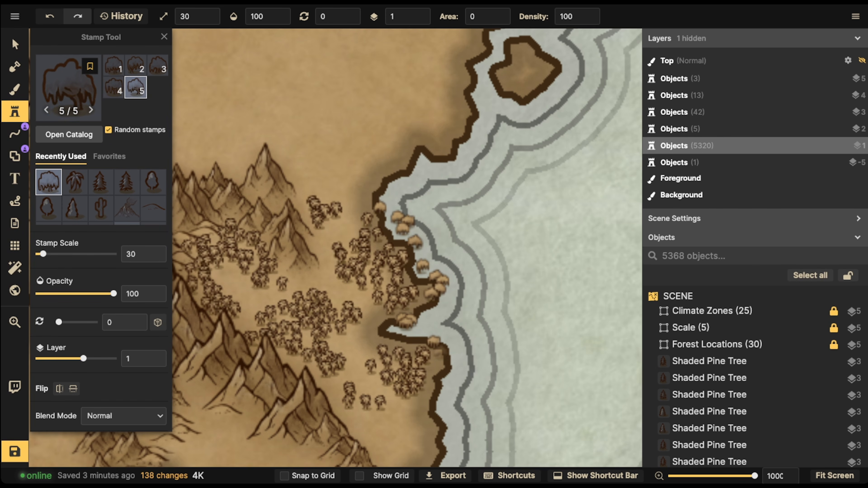
click(440, 331)
click(451, 361)
click(438, 379)
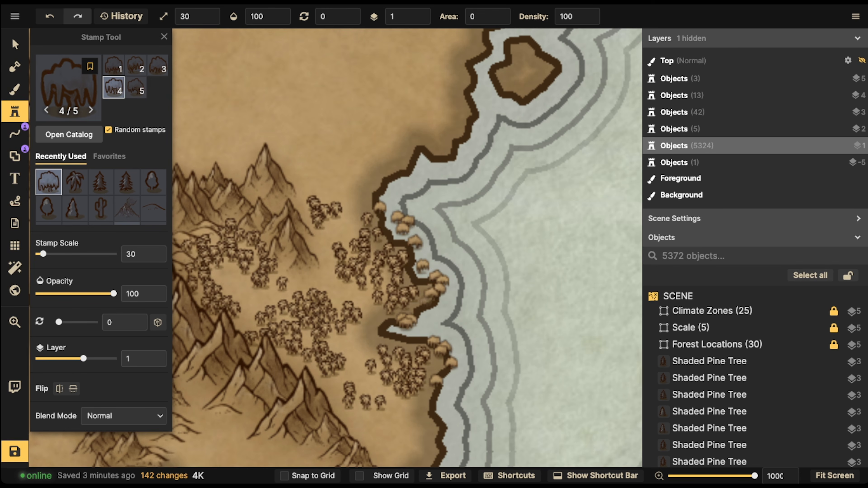
- Reduce the willow stamp's scale to 20 and add smaller willows in the inlet and at both ends of the coastal strip
key([)
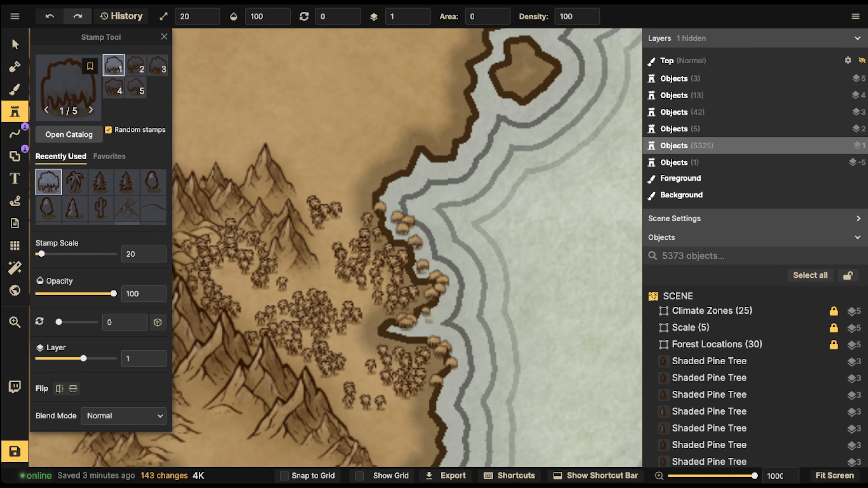
click(428, 319)
click(399, 328)
click(416, 331)
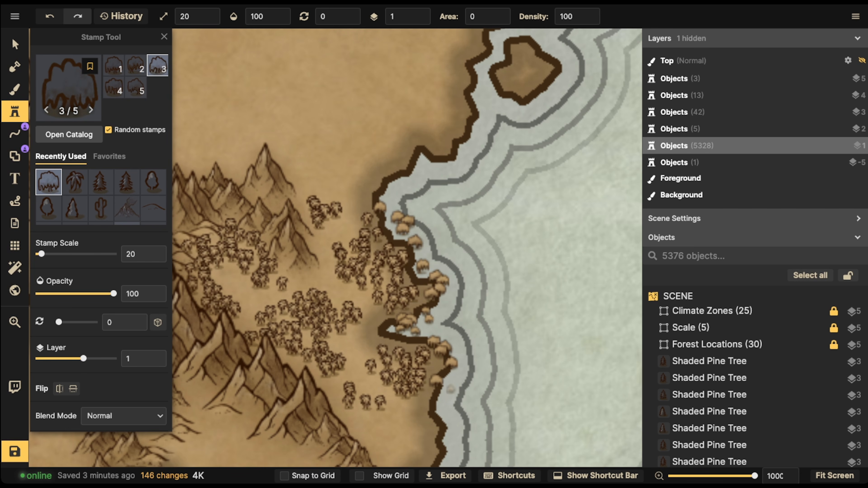
click(448, 390)
click(442, 393)
click(420, 230)
click(388, 198)
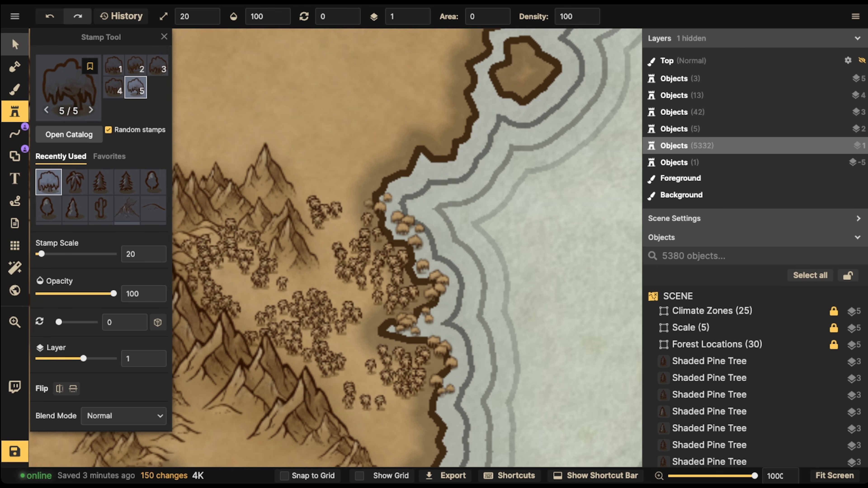
- Select the Mangrove area's palms and willows together and examine the forest against the surrounding map at different distances
click(14, 45)
scroll(201, 158, down, 2)
drag(190, 158, 443, 372)
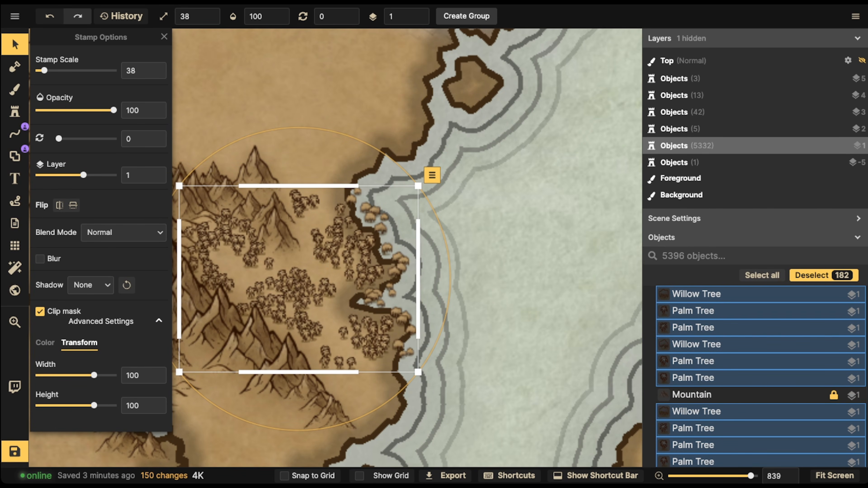
scroll(418, 240, down, 15)
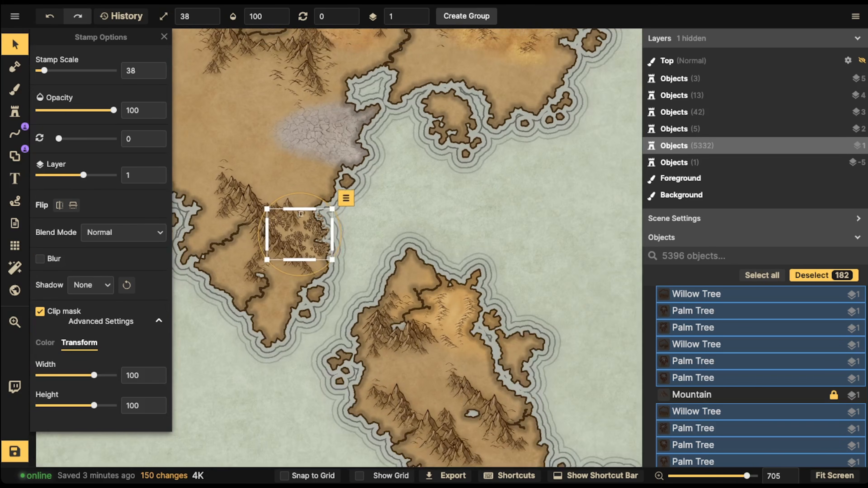
scroll(389, 215, up, 12)
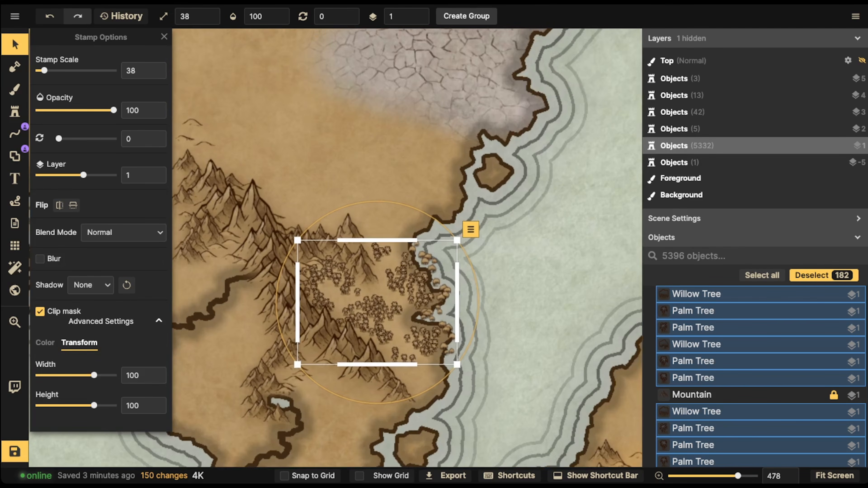
scroll(379, 235, down, 8)
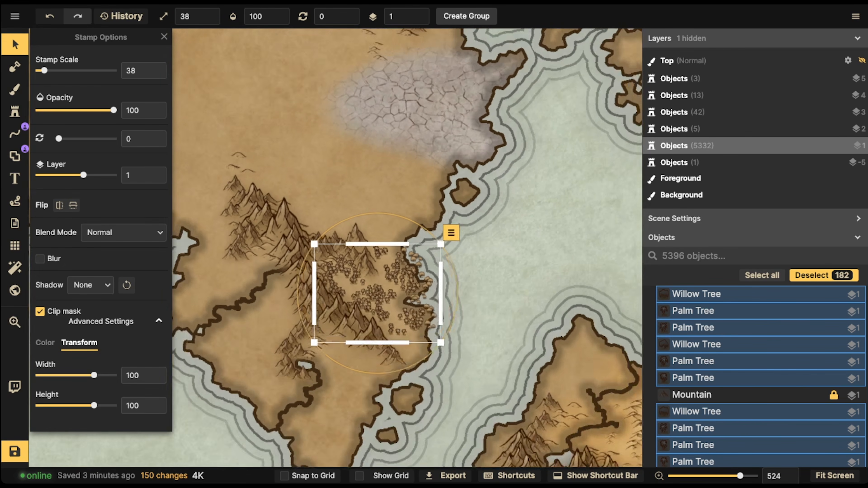
drag(331, 257, 348, 284)
scroll(348, 284, up, 8)
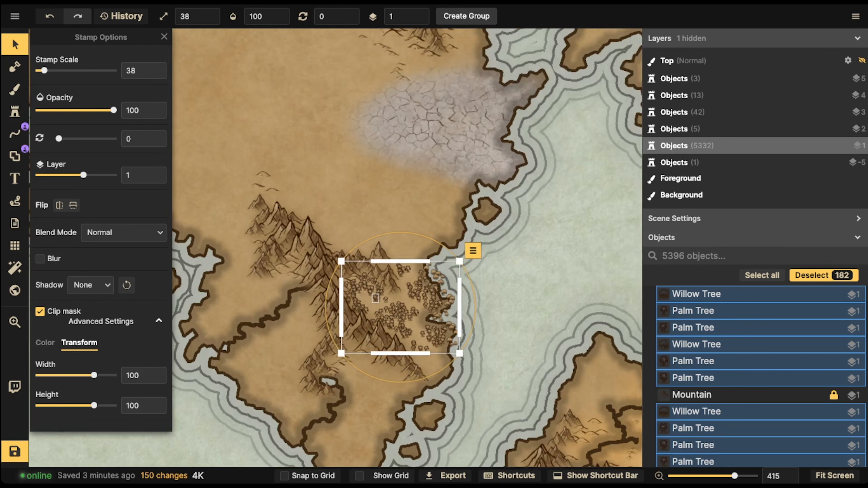
- Set up the foreground brush with a light green land texture from the Parchment World texture catalog
click(15, 90)
click(118, 240)
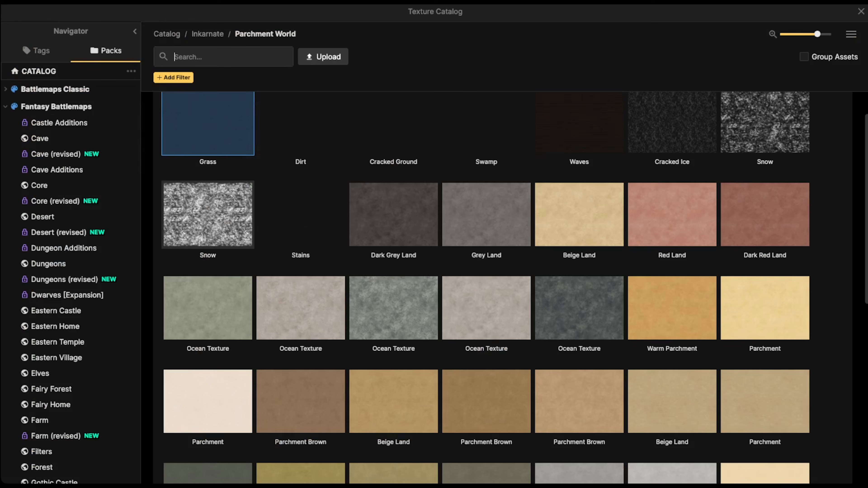
scroll(209, 219, down, 5)
scroll(396, 222, down, 5)
click(403, 294)
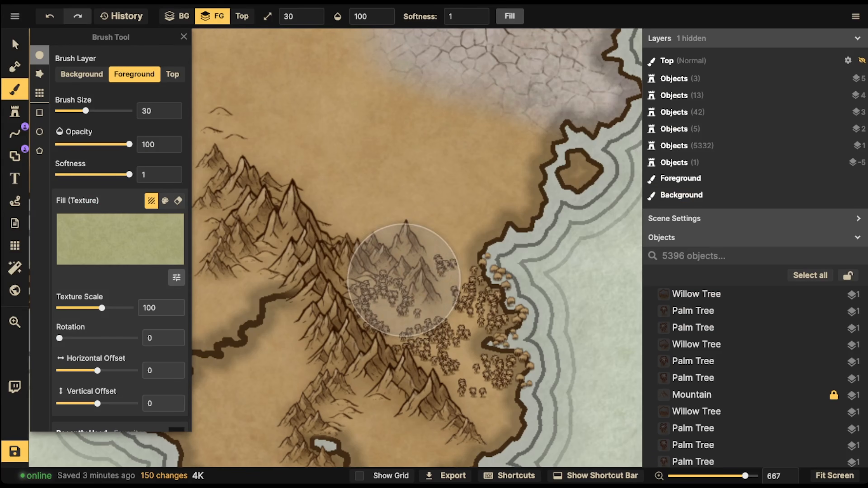
- Paint the ground around the palm trees on the southeastern coast with the Political Green foreground texture at brush size 30
key(s)
key(s)
key(s)
key(s)
key(w)
key(w)
key(w)
key(w)
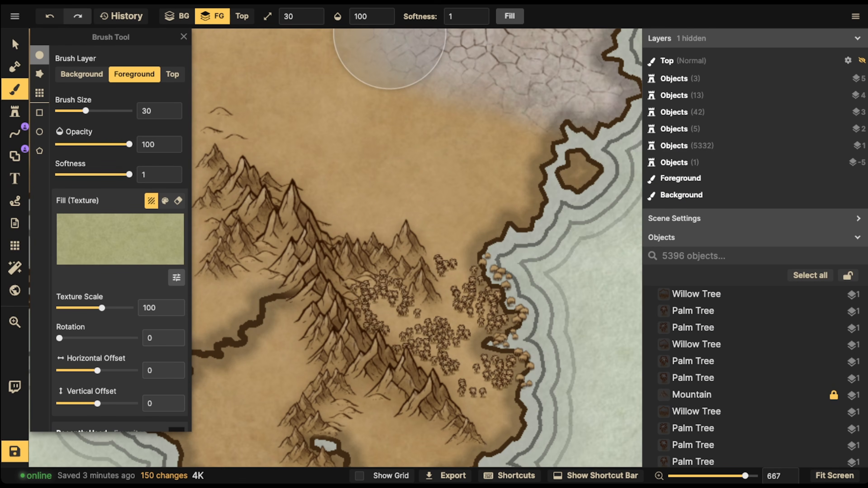
mouse_move(423, 326)
mouse_down()
mouse_move(404, 313)
mouse_move(431, 339)
mouse_move(466, 345)
mouse_move(472, 318)
mouse_move(492, 306)
mouse_move(478, 295)
mouse_move(501, 305)
mouse_move(481, 365)
mouse_move(504, 388)
mouse_up()
- Switch the foreground brush to the dark olive Parchment Ocean texture and paint over the ground around the palm trees
click(120, 239)
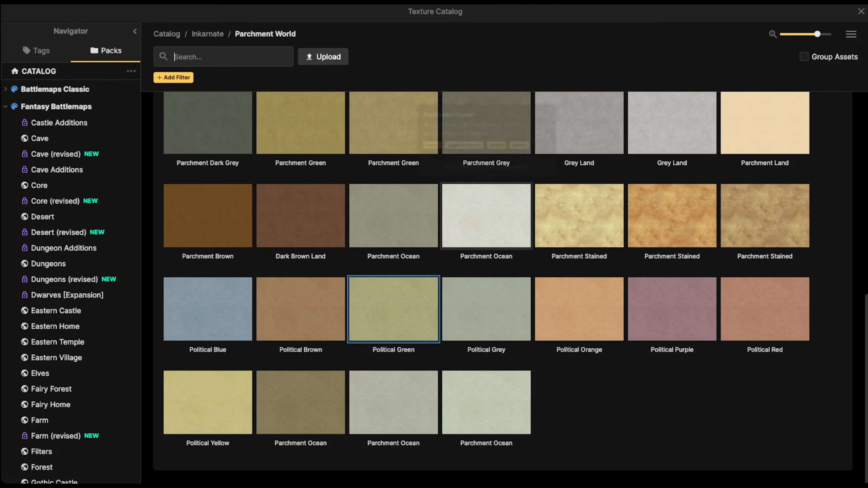
click(312, 386)
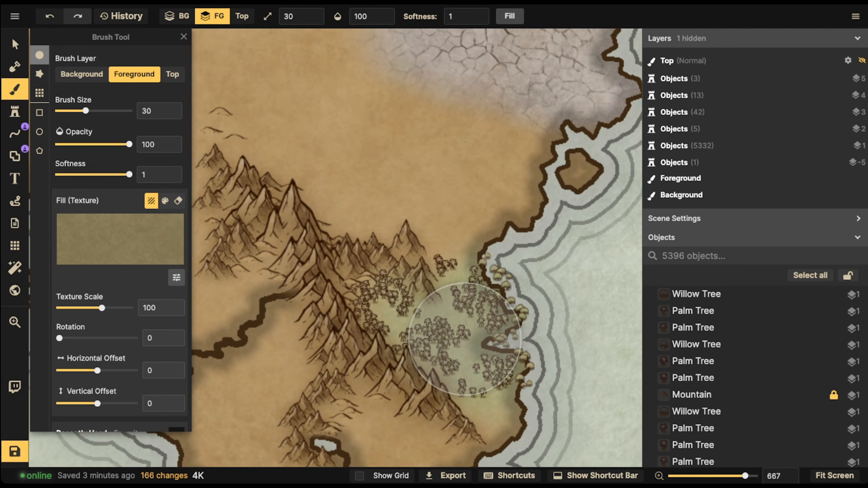
mouse_move(465, 340)
mouse_down()
mouse_move(461, 305)
mouse_move(377, 306)
mouse_move(491, 375)
mouse_move(516, 406)
mouse_move(508, 308)
mouse_move(482, 271)
mouse_move(435, 312)
mouse_move(407, 310)
mouse_move(528, 410)
mouse_move(490, 308)
mouse_move(420, 297)
mouse_up()
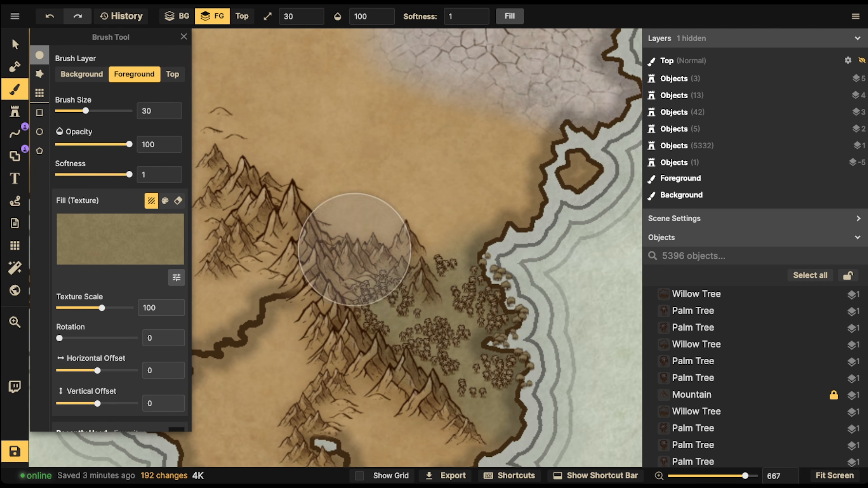
- Select the cluster of trees beside the coastal mountains and give them a Custom Object Shadow
click(15, 45)
drag(341, 246, 535, 398)
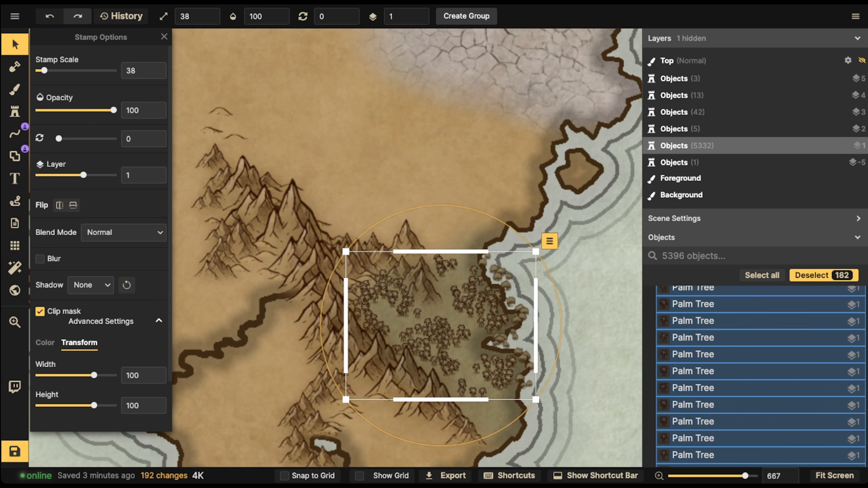
scroll(90, 285, down, 2)
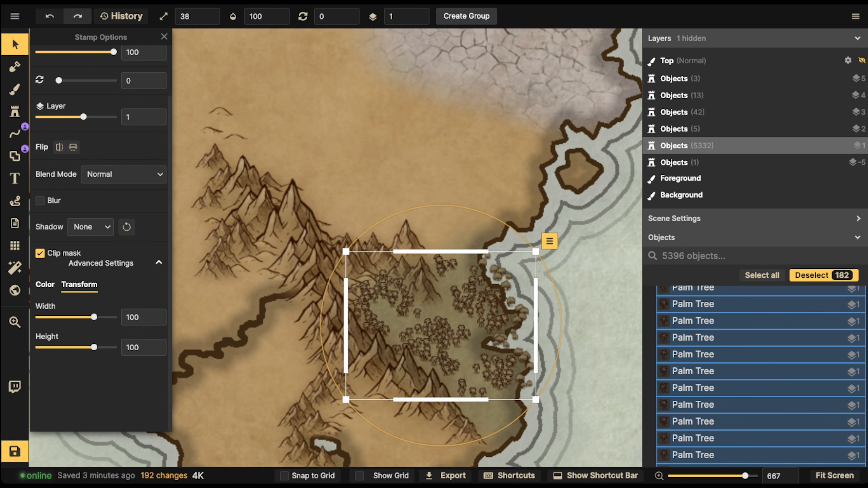
click(44, 285)
click(79, 284)
click(91, 227)
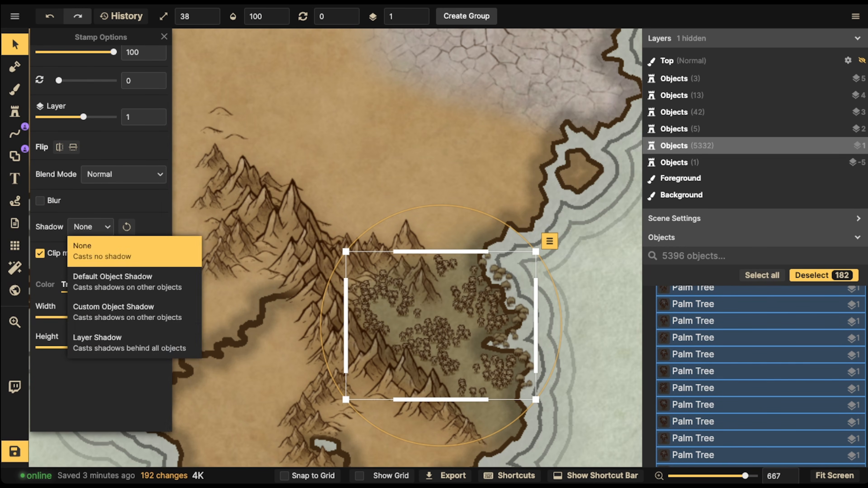
click(89, 309)
- Set the trees' shadow colour to dark green 556842, the shadow blur to 2.3 and the intensity to 228%
click(154, 227)
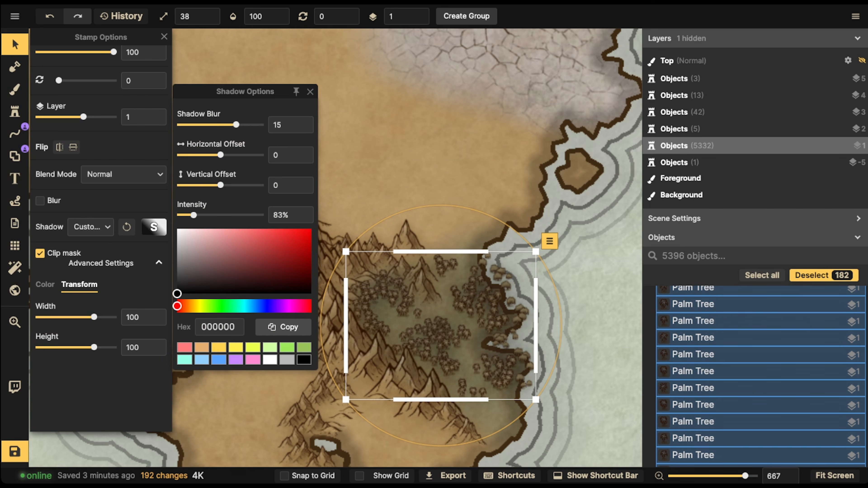
click(287, 348)
click(270, 348)
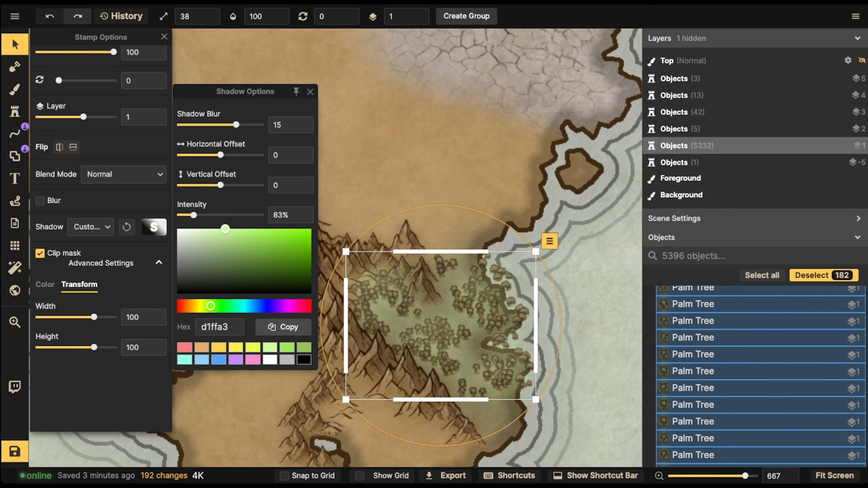
drag(231, 269, 226, 267)
drag(236, 125, 217, 124)
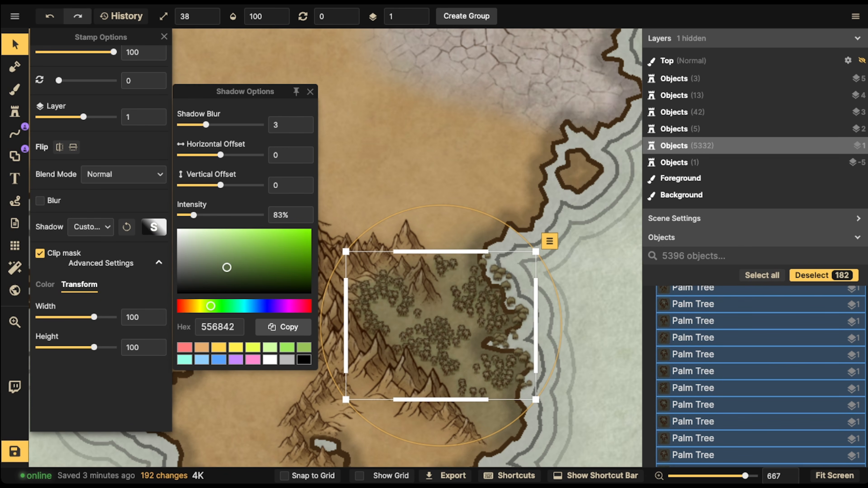
drag(194, 215, 210, 215)
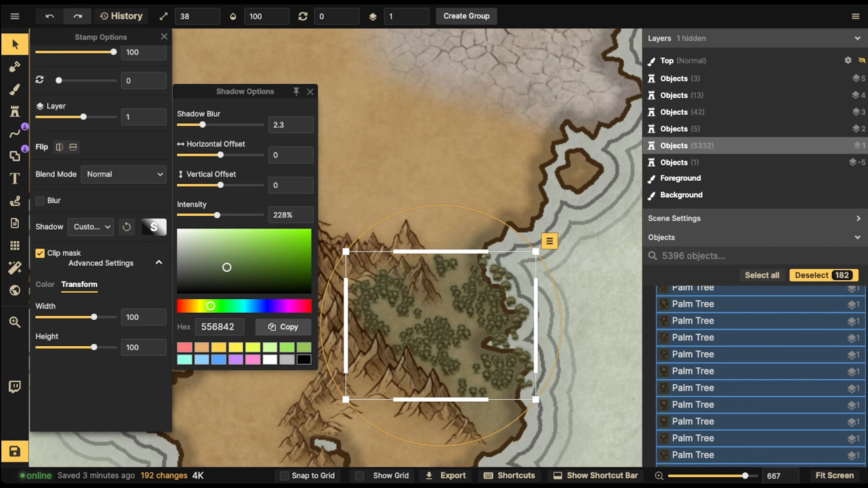
key(Escape)
key(Escape)
- Set up the foreground brush with the lighter, tan-toned Parchment Green texture, a size of 10 and an opacity of 43
key(b)
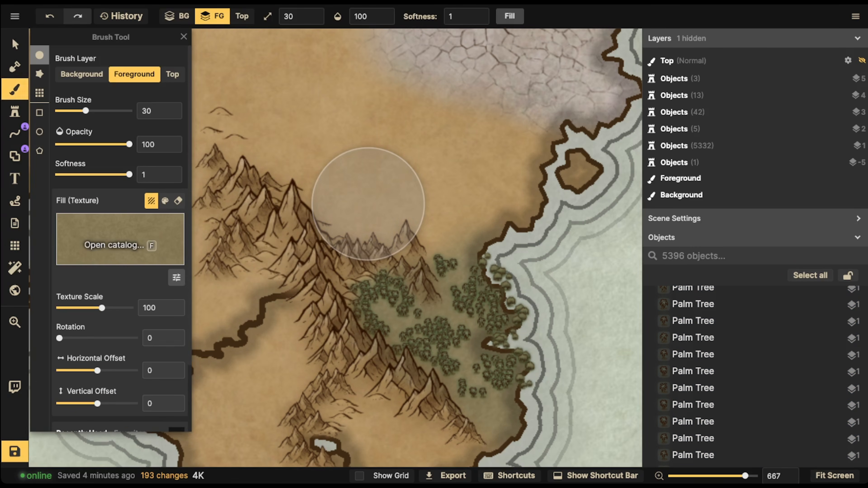
key(f)
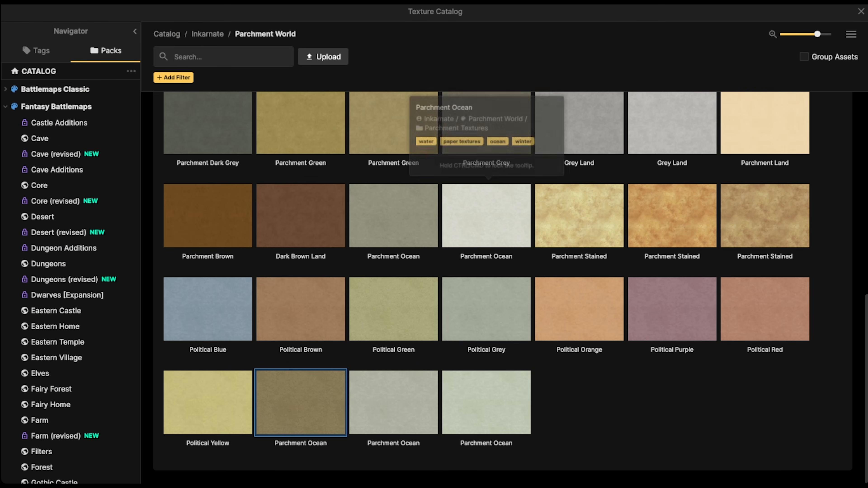
click(398, 128)
key(bracketleft)
key(bracketleft)
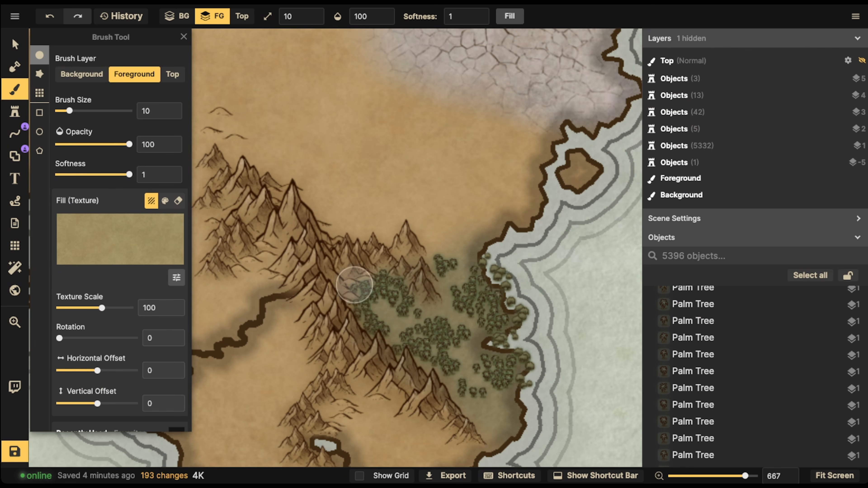
click(295, 16)
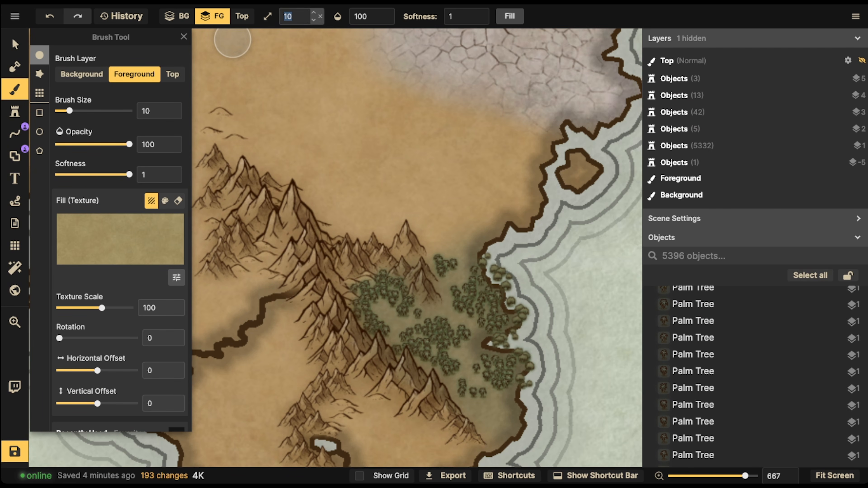
key(Tab)
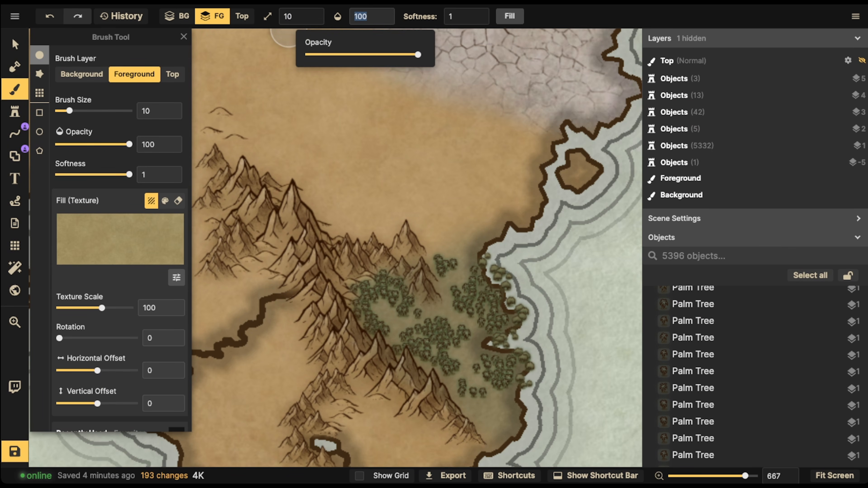
text(43)
key(Return)
- Brush lighter ground patches into the clearings between the tree clusters and along the forest's southern and northern edges
mouse_move(387, 309)
mouse_down()
mouse_move(458, 297)
mouse_move(444, 282)
mouse_move(444, 294)
mouse_move(463, 262)
mouse_move(459, 245)
mouse_move(442, 281)
mouse_move(445, 304)
mouse_move(451, 317)
mouse_move(479, 326)
mouse_move(385, 309)
mouse_move(463, 306)
mouse_move(483, 326)
mouse_move(457, 357)
mouse_move(466, 348)
mouse_move(470, 367)
mouse_move(497, 369)
mouse_move(469, 355)
mouse_move(478, 330)
mouse_move(465, 349)
mouse_move(458, 311)
mouse_move(441, 295)
mouse_move(468, 267)
mouse_move(441, 284)
mouse_move(452, 310)
mouse_move(397, 319)
mouse_move(388, 300)
mouse_up()
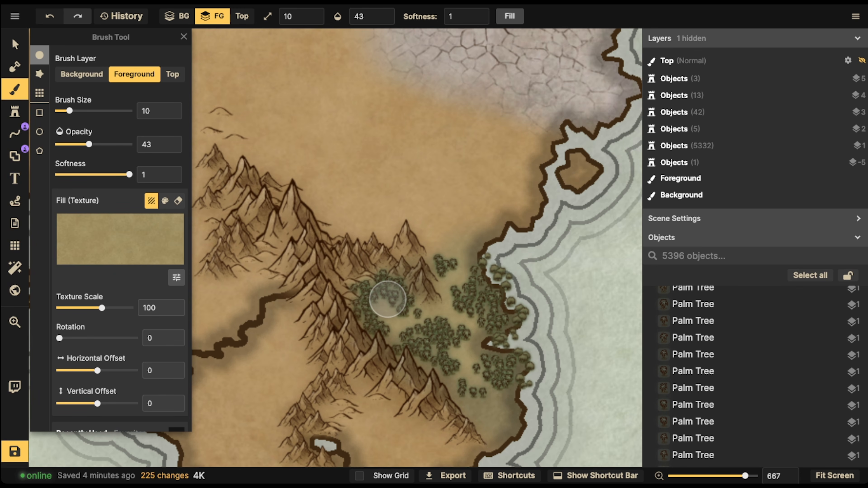
mouse_move(469, 355)
mouse_down()
mouse_move(481, 336)
mouse_move(467, 363)
mouse_up()
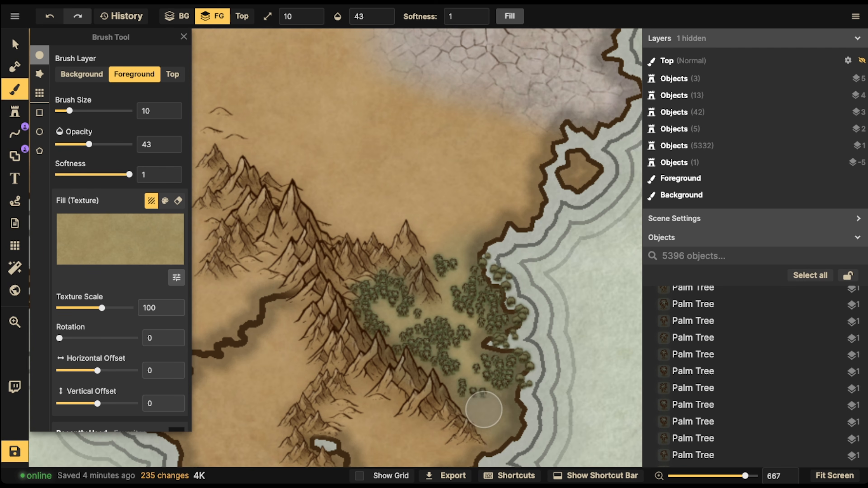
click(483, 409)
click(493, 418)
click(492, 415)
click(488, 428)
click(492, 410)
click(491, 408)
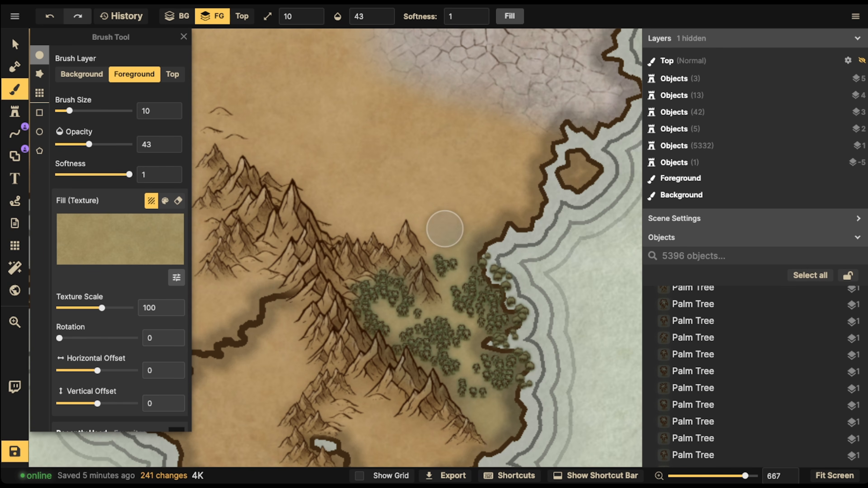
click(444, 229)
- Leave the brush for the selection tool and save the map
scroll(447, 185, down, 2)
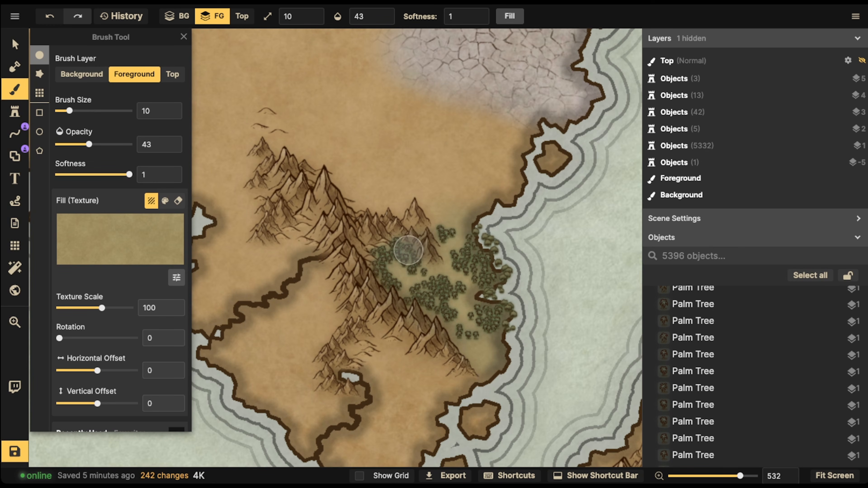
key(v)
scroll(369, 204, down, 6)
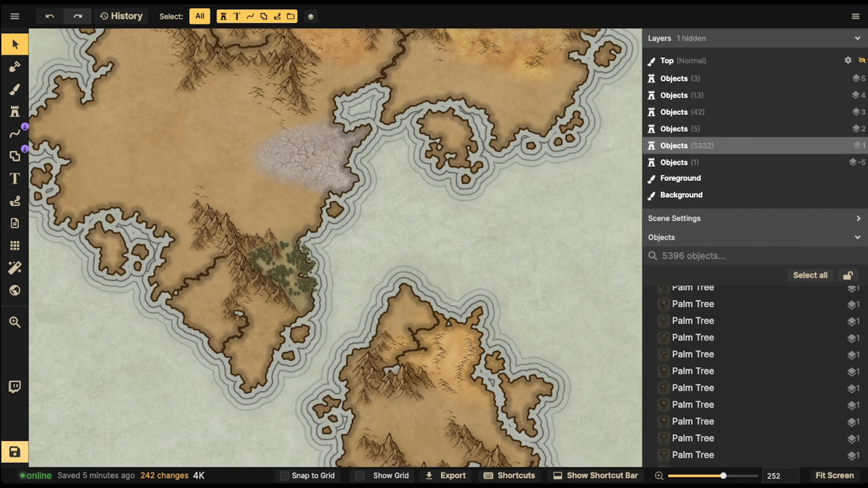
click(14, 452)
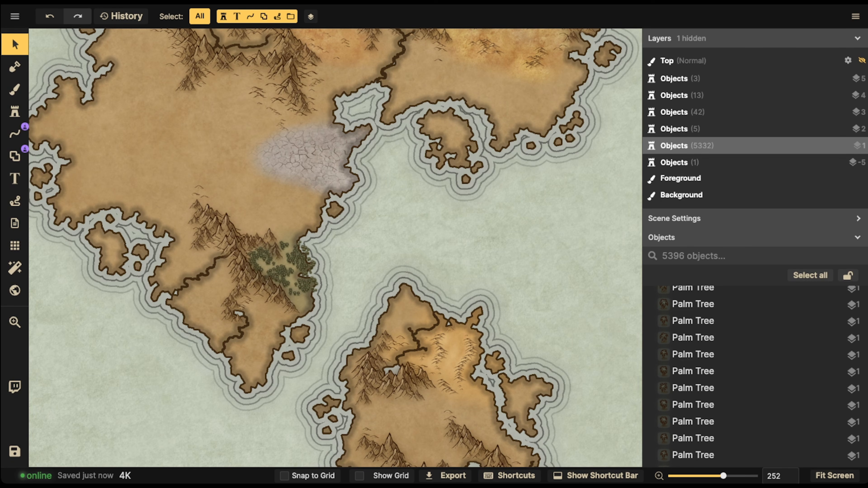
- Find the locked Forest Locations group in the scene's objects and set its opacity to 43
scroll(161, 164, up, 3)
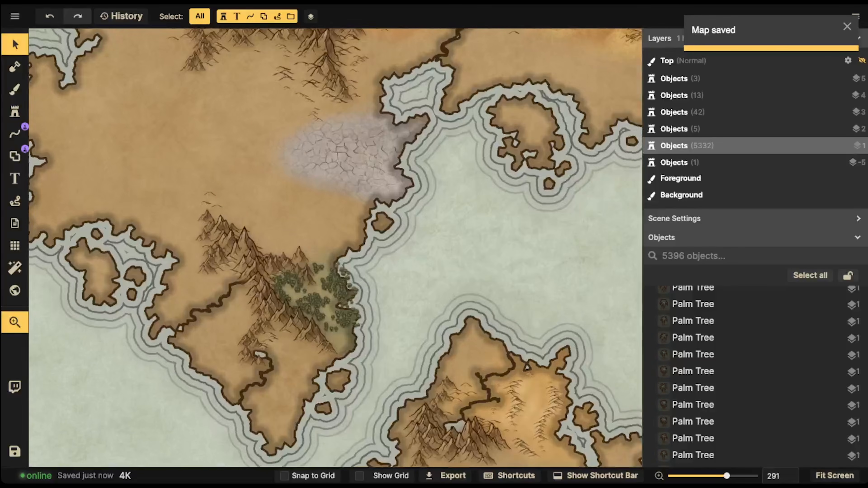
drag(161, 164, 248, 303)
scroll(239, 274, down, 1)
drag(239, 274, 215, 303)
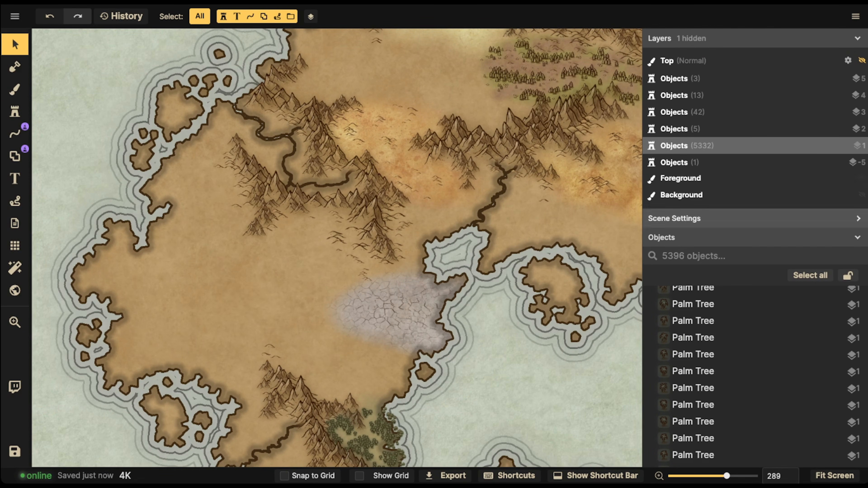
scroll(752, 342, down, 6)
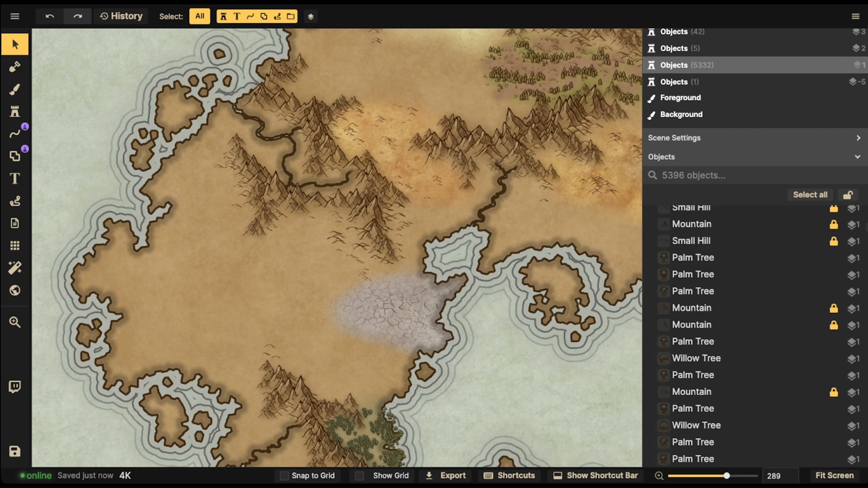
scroll(753, 335, down, 10)
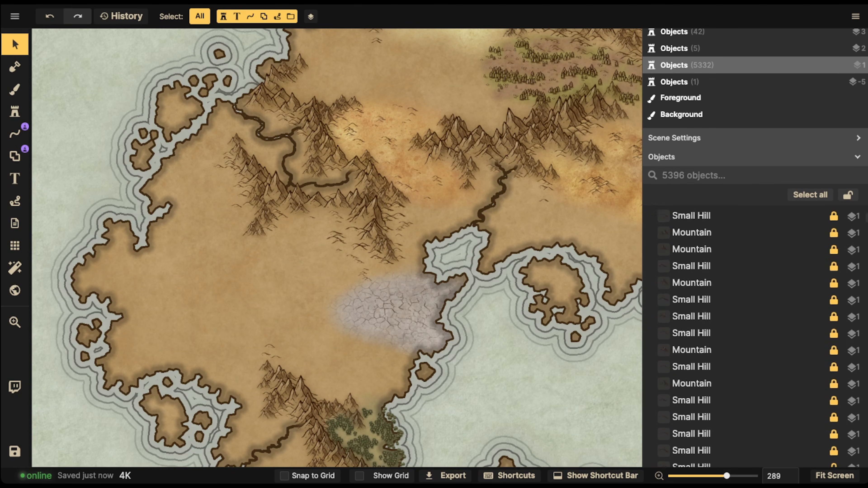
scroll(820, 304, up, 15)
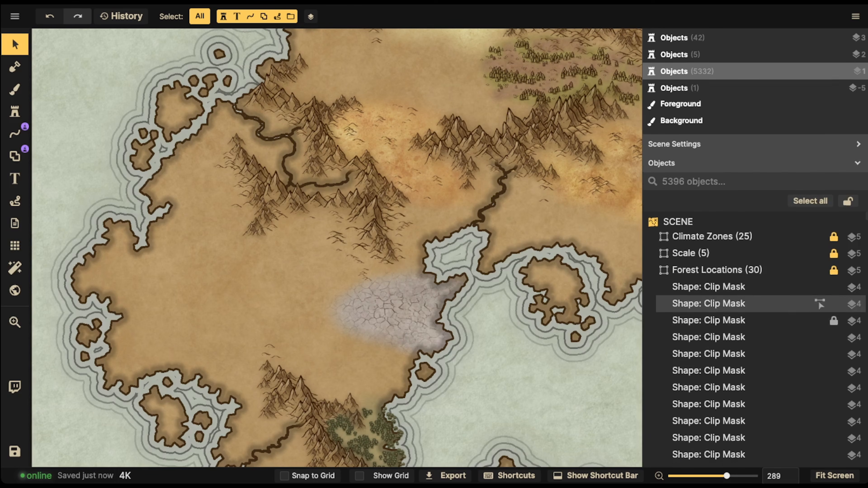
scroll(820, 304, up, 5)
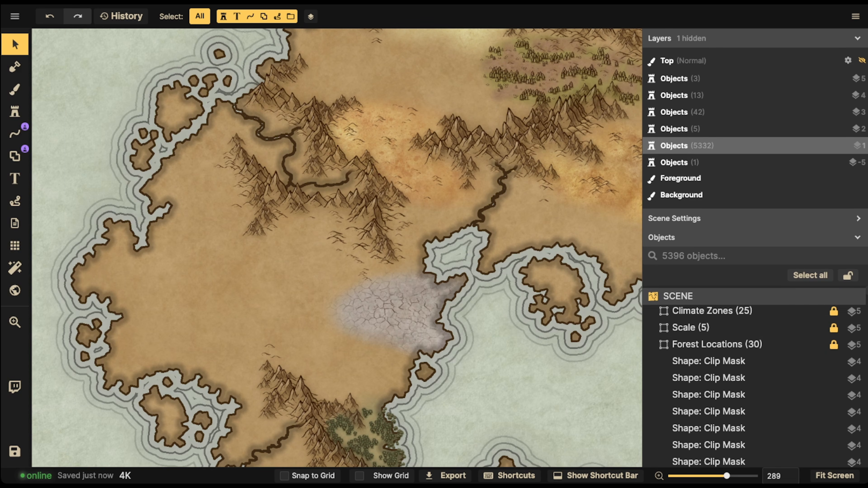
scroll(753, 327, down, 1)
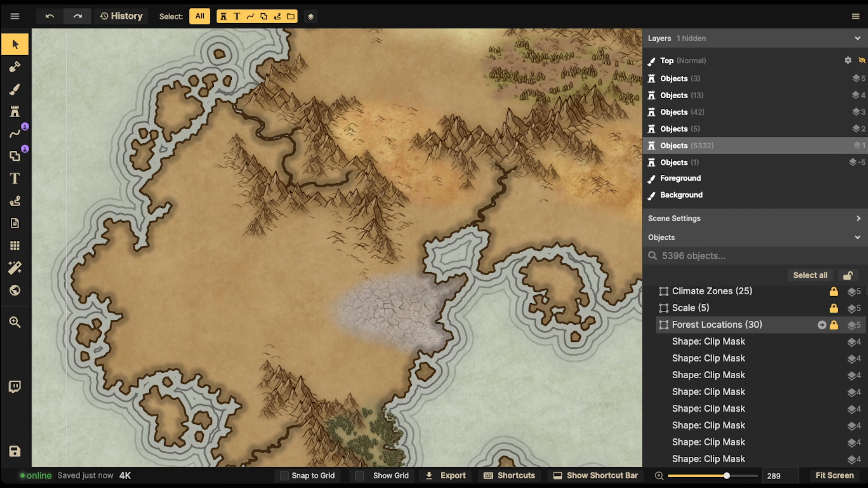
click(735, 325)
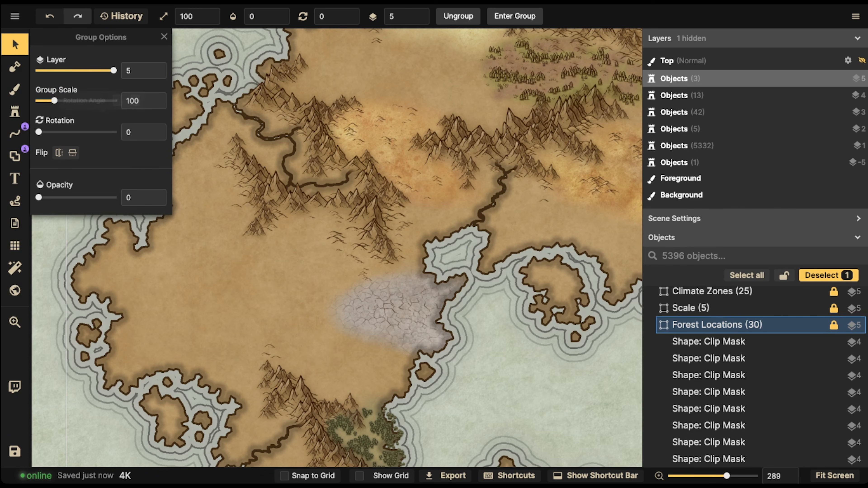
click(67, 198)
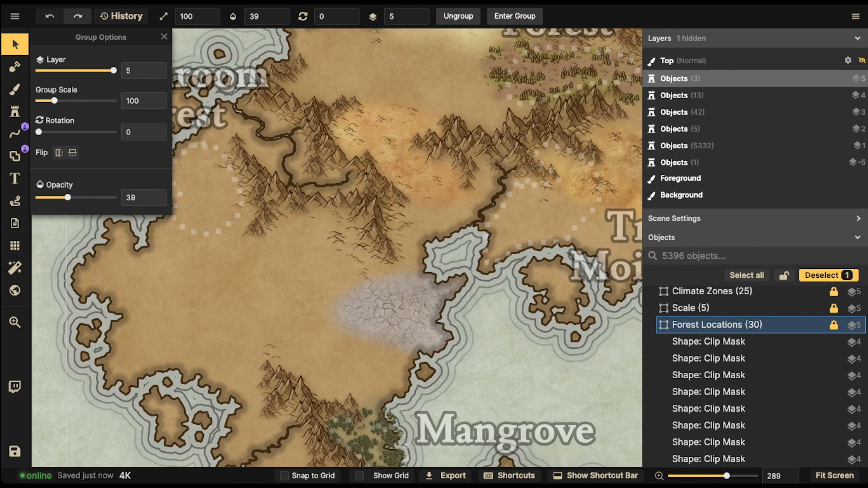
drag(68, 198, 70, 198)
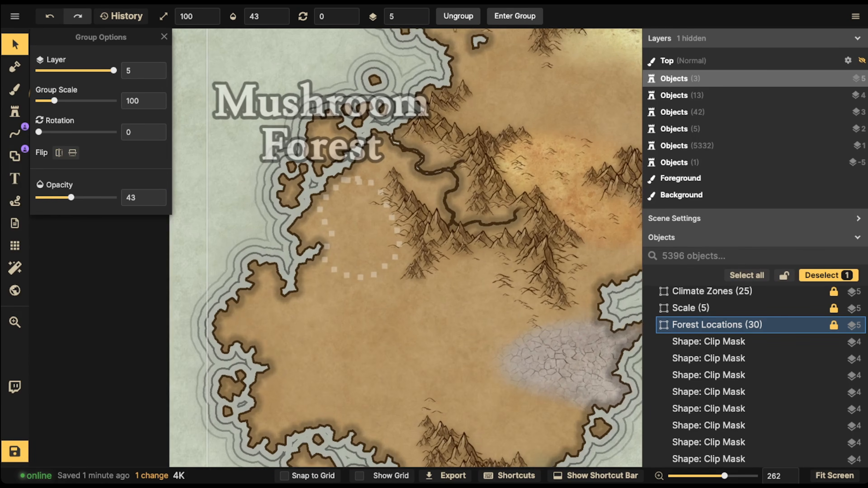
- Examine the area marked for the Mushroom Forest and the mountains and rivers beside it
scroll(357, 159, up, 8)
key(space)
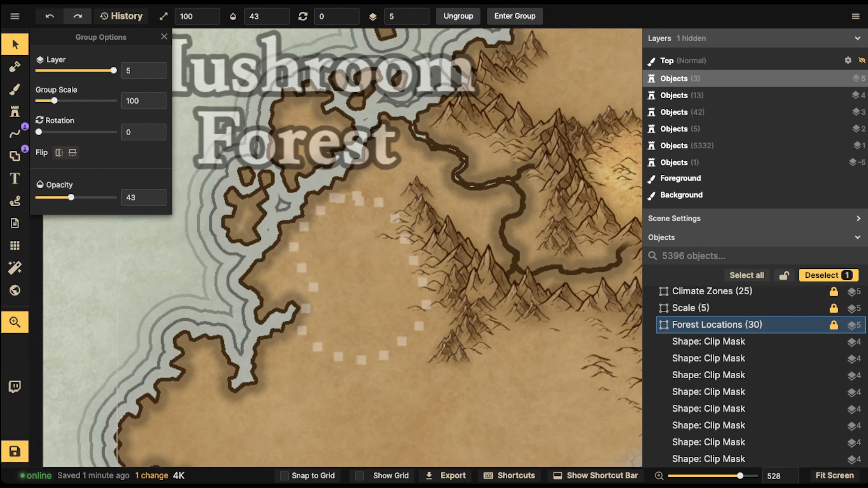
drag(357, 163, 366, 208)
scroll(365, 239, up, 3)
key(space)
drag(365, 240, 172, 265)
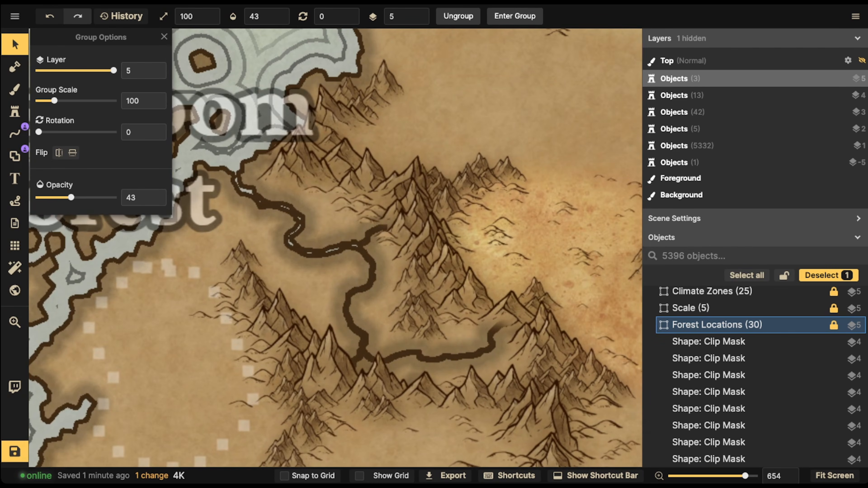
scroll(270, 249, down, 5)
key(space)
drag(270, 250, 402, 255)
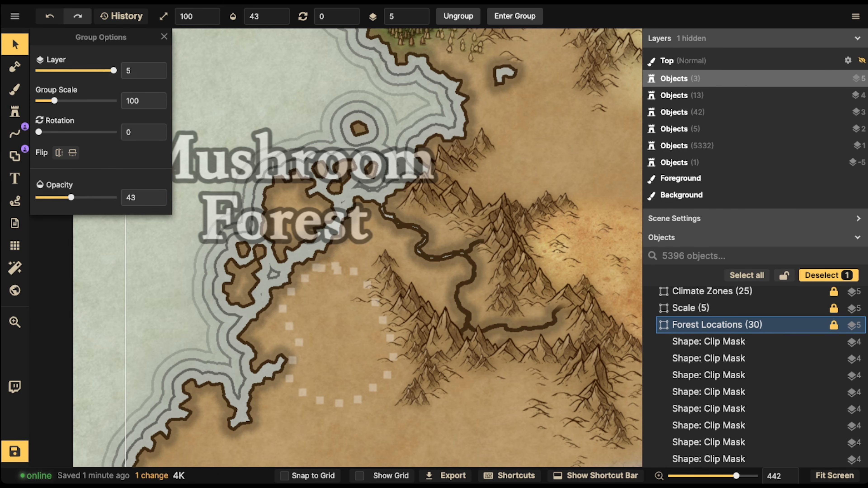
- Search the stamp catalog for MUSHROOM, then clear the search and look through the Parchment World stamps
click(14, 111)
click(67, 132)
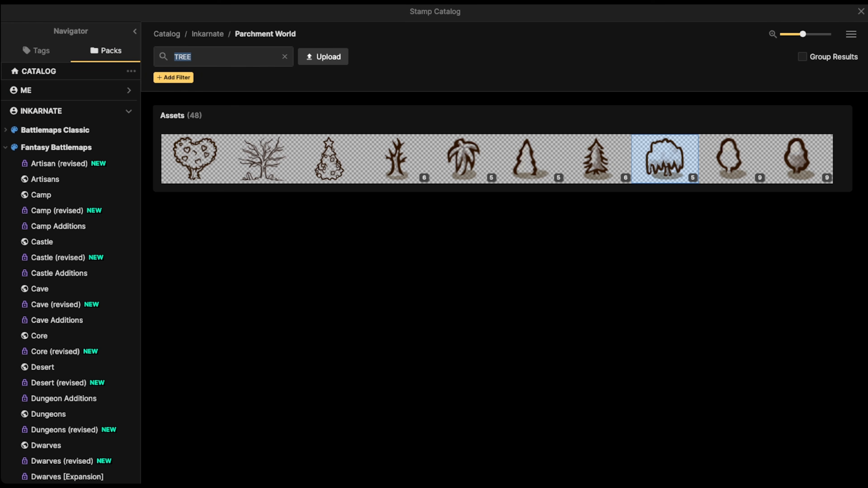
text(MUSHROOMN)
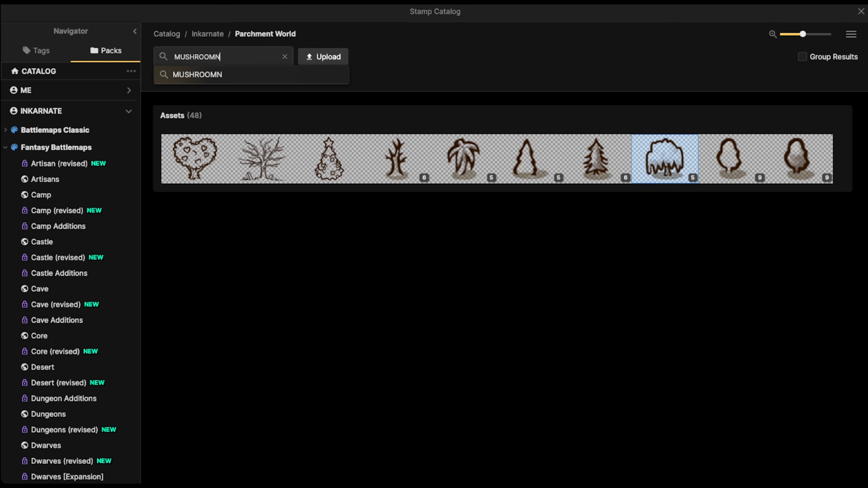
key(BackSpace)
key(BackSpace)
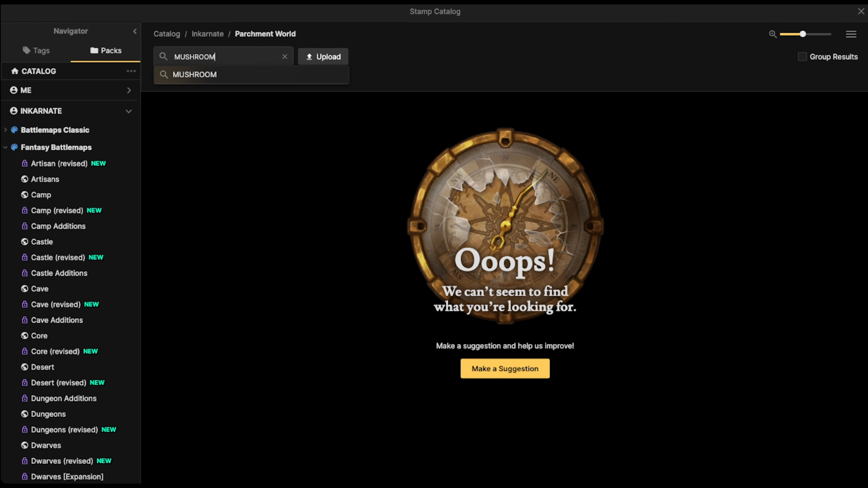
key(Return)
click(284, 57)
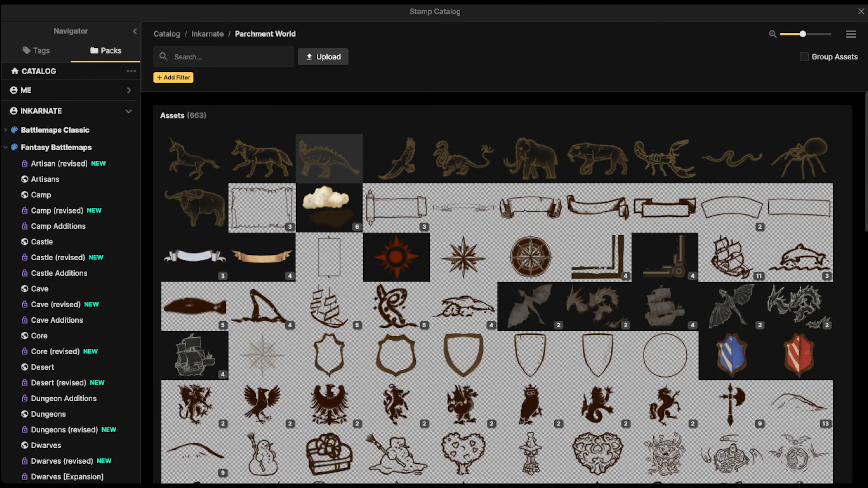
scroll(465, 407, down, 2)
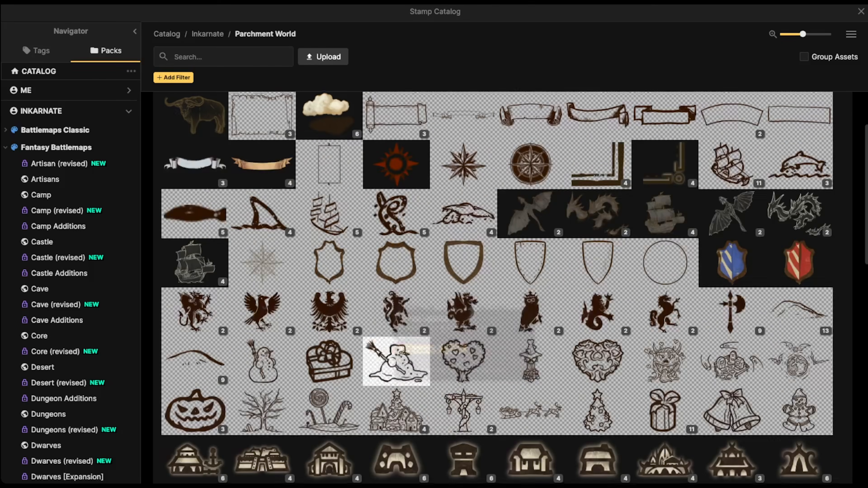
scroll(396, 359, down, 6)
- Search the Parchment World stamps for TREE and choose the unshaded round-topped tree set
text(TREE)
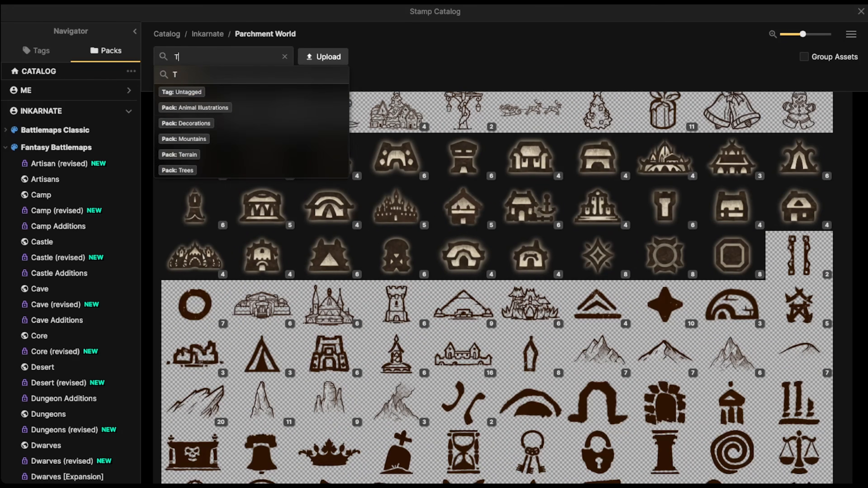
key(Return)
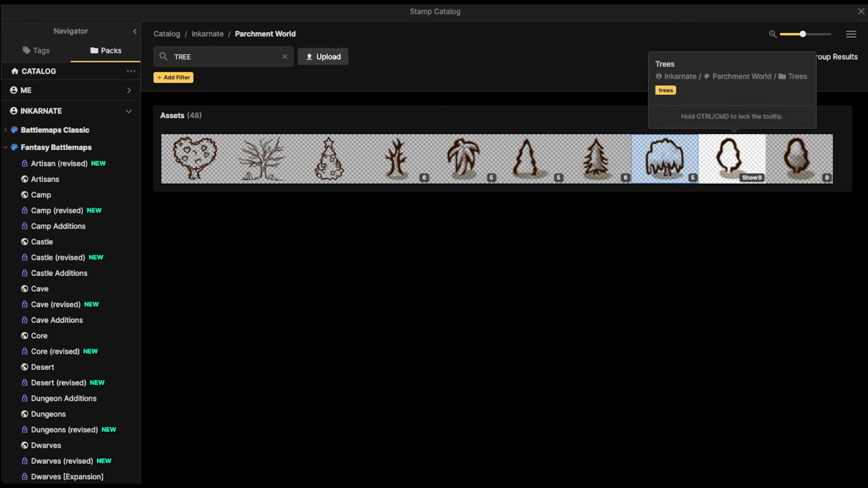
click(733, 158)
- Raise the stamp scale to 238 and place one tree in the open sea north of the Mushroom Forest label
key(bracketright)
key(bracketright)
key(bracketright)
key(bracketright)
key(bracketright)
key(bracketright)
key(bracketright)
key(bracketright)
key(bracketright)
key(bracketright)
key(bracketright)
key(bracketright)
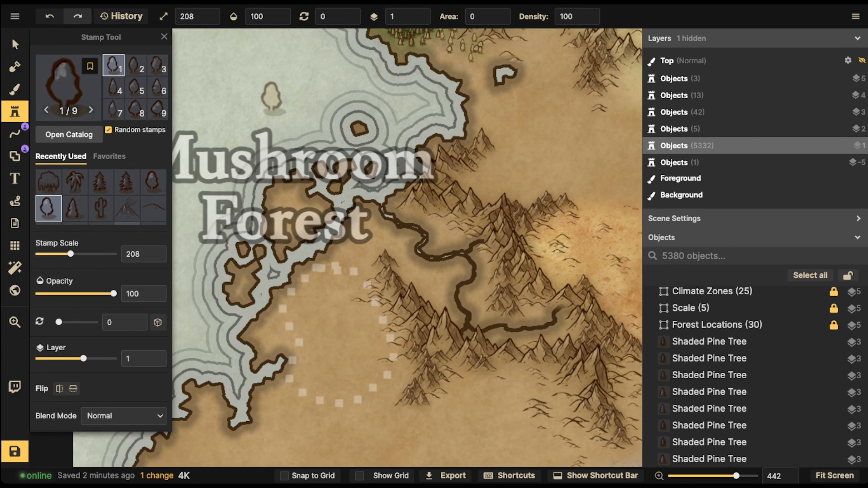
drag(286, 91, 339, 228)
key(bracketright)
key(bracketright)
key(bracketright)
click(303, 206)
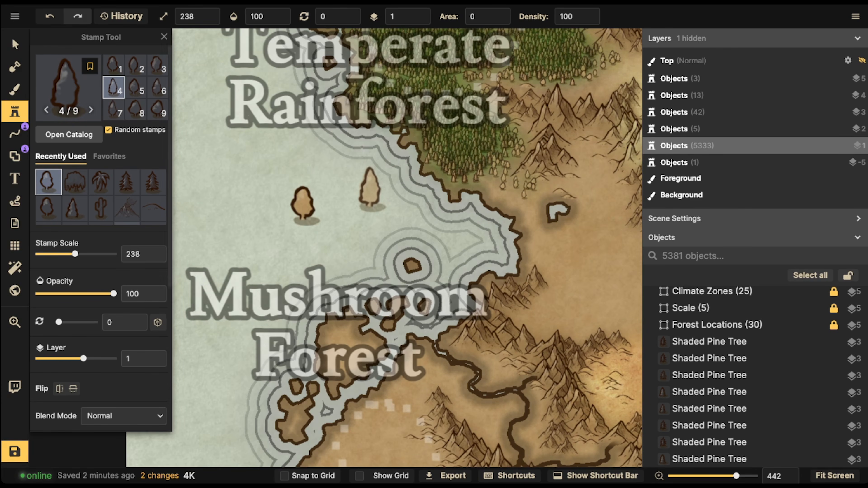
- Flatten the placed tree to a height of 43 and move it slightly east over the sea
click(15, 44)
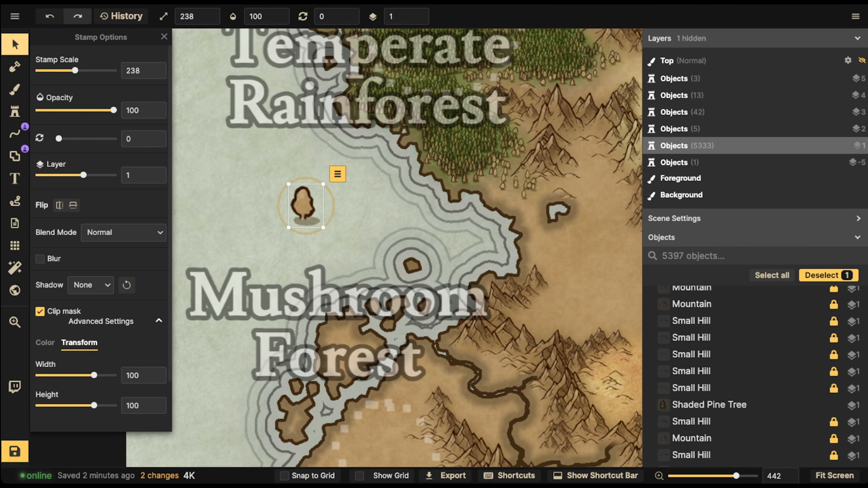
drag(93, 405, 84, 406)
drag(304, 212, 336, 221)
scroll(336, 221, down, 3)
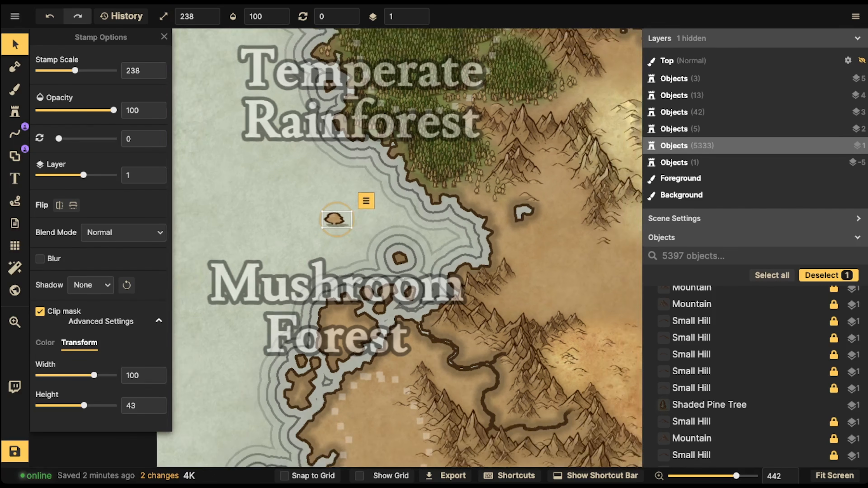
scroll(335, 219, down, 1)
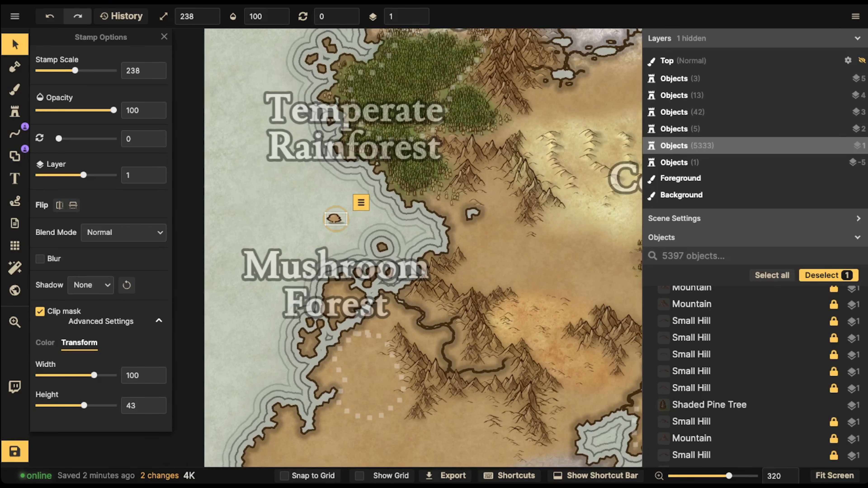
scroll(335, 220, up, 6)
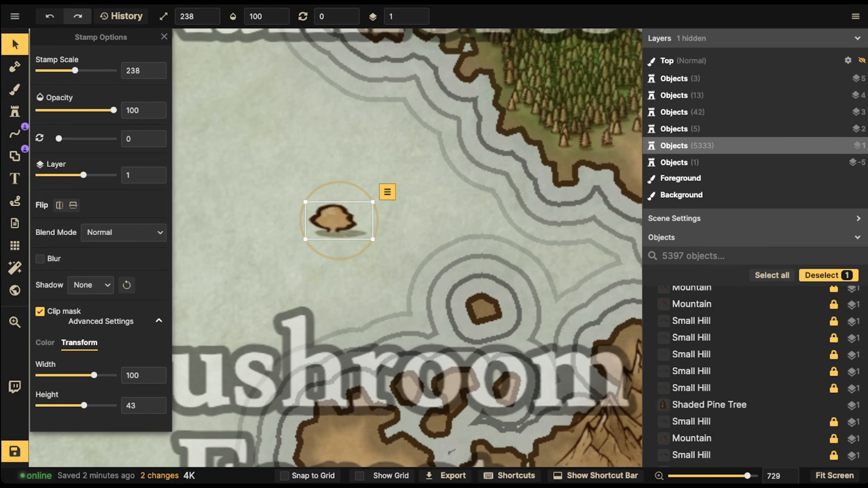
- Scale the flattened tree down to 108 and move it to the foot of the mountains north of the river
drag(373, 240, 434, 161)
scroll(541, 167, up, 5)
key(space)
drag(434, 161, 488, 352)
key(space)
drag(488, 352, 485, 285)
- Stamp clusters of flattened trees at scale 108 below the northern mountains and just south of the river bend
click(14, 112)
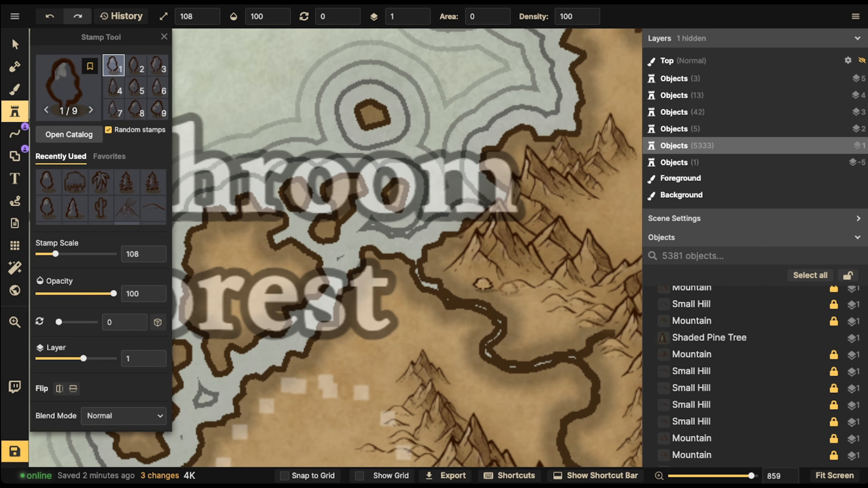
click(507, 287)
click(501, 293)
click(550, 321)
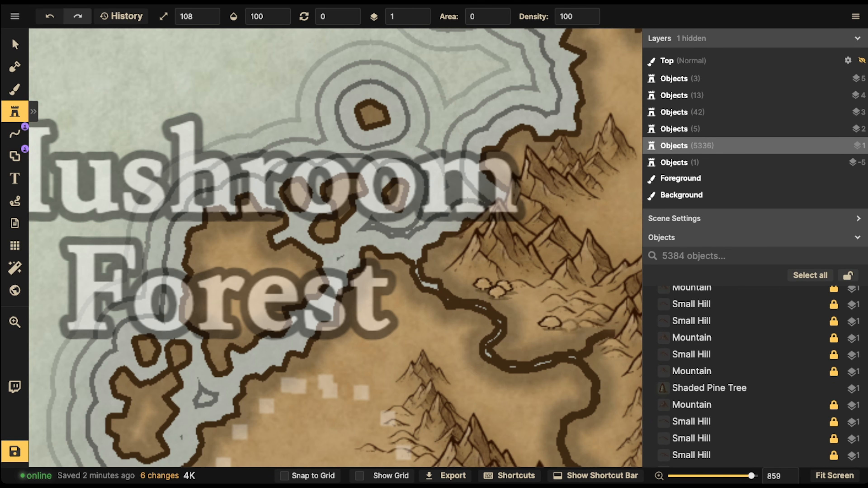
click(571, 327)
click(555, 332)
click(543, 381)
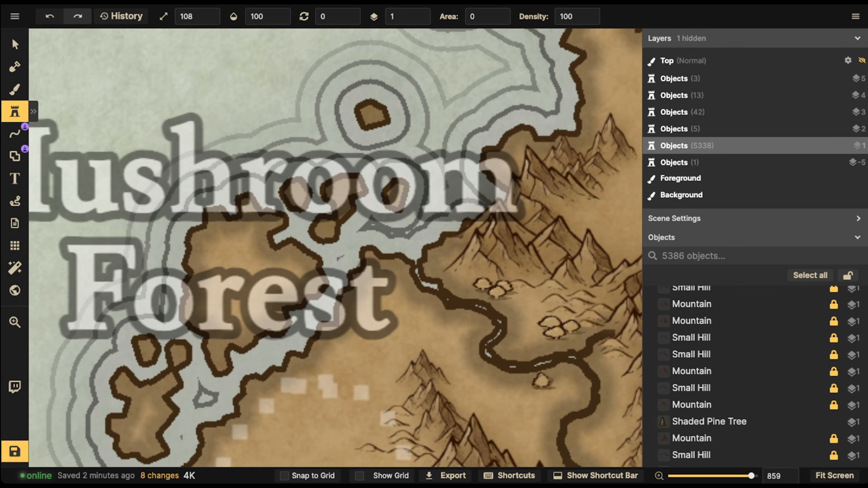
click(555, 384)
click(548, 389)
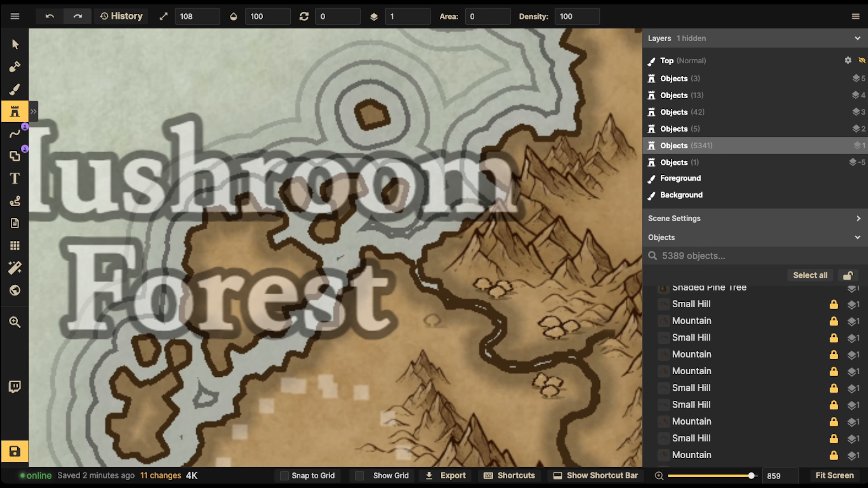
- Stamp one flattened tree southwest of the river's mouth and a cluster between the river fork and the eastern mountains
click(432, 307)
key(space)
drag(599, 367, 467, 291)
click(467, 288)
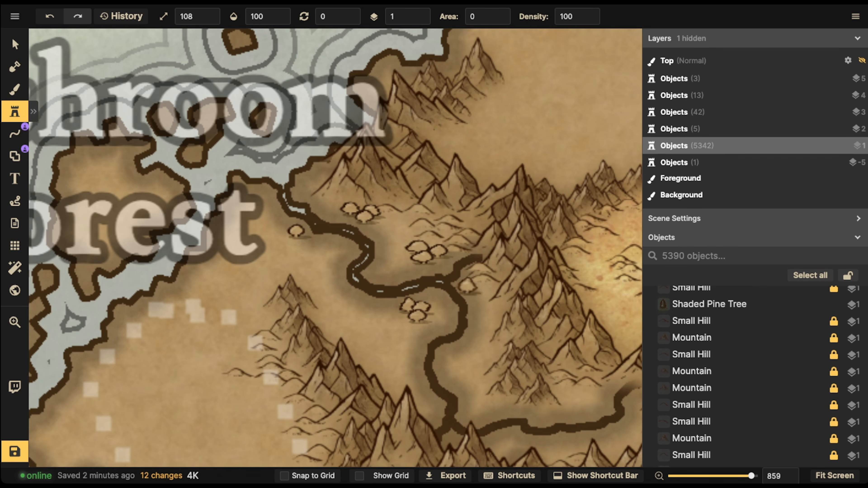
click(475, 291)
click(479, 296)
click(493, 308)
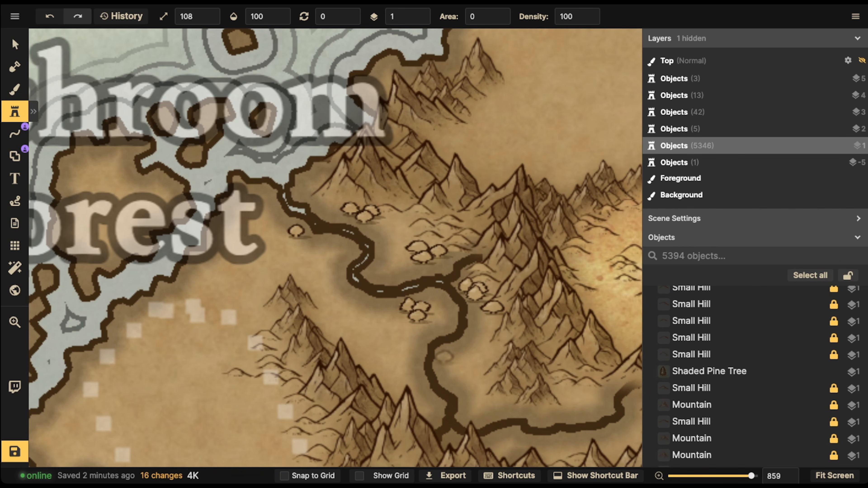
- Stamp flattened trees on both sides of the southern river, in the western valley and below the northern mountains
click(479, 379)
click(462, 382)
click(471, 389)
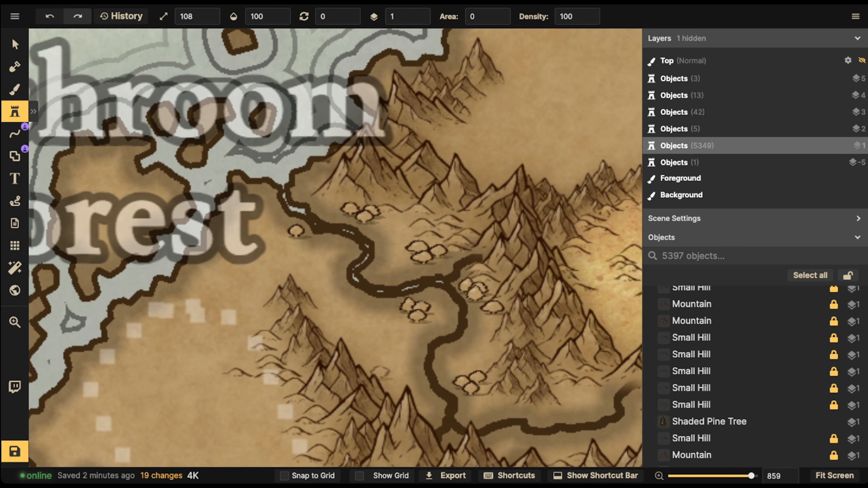
click(389, 375)
click(400, 379)
click(358, 319)
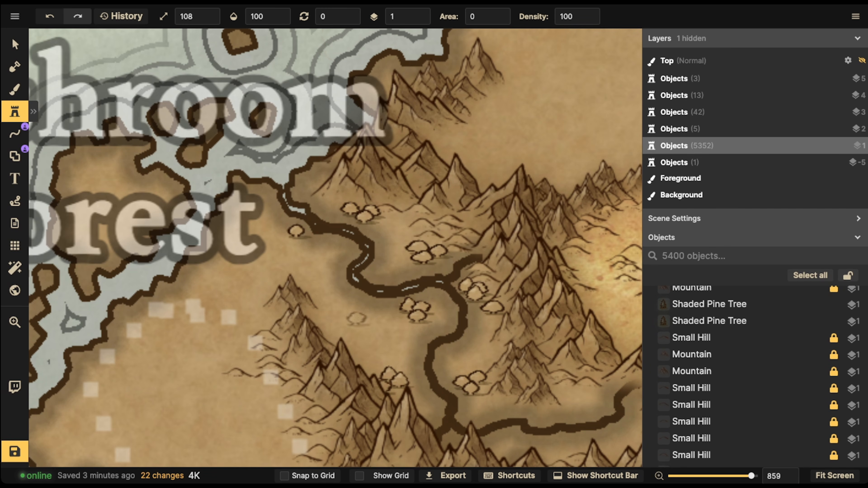
click(356, 314)
click(400, 231)
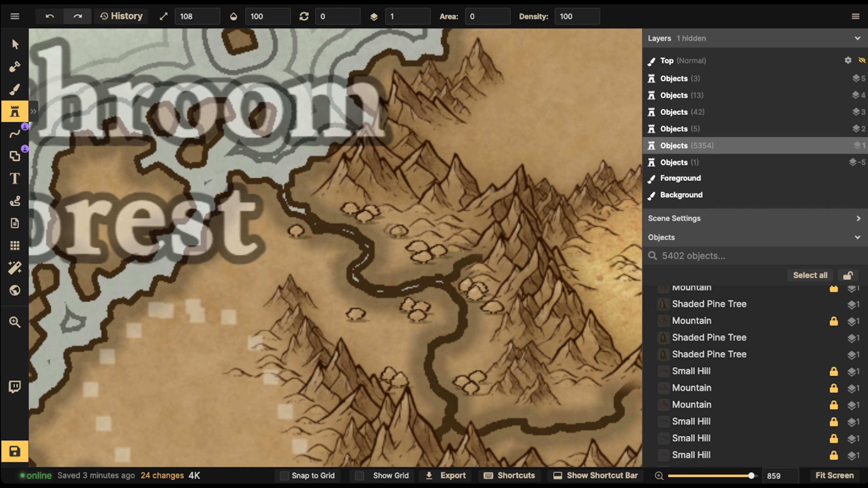
- Reduce the stamp scale to 58 and place a cluster of three smaller trees beside the large ones north of the river
key([)
key([)
key([)
key([)
click(391, 245)
click(399, 246)
click(389, 249)
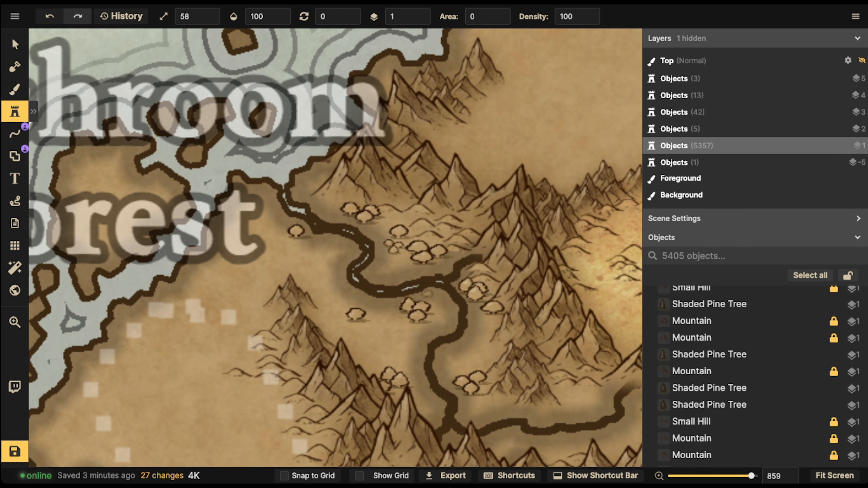
- Add scale 58 trees around the river fork, along the eastern mountains and beside the cluster south of the river bend
click(441, 294)
click(481, 360)
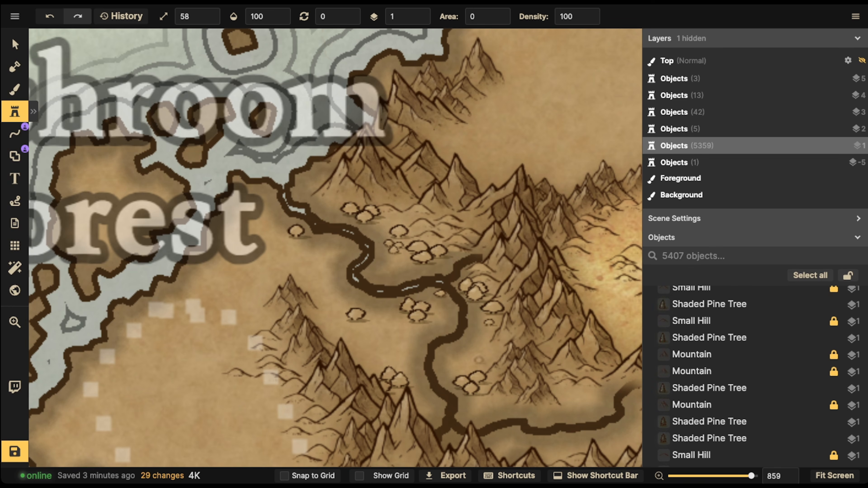
click(475, 359)
click(490, 322)
click(473, 365)
click(468, 340)
click(429, 323)
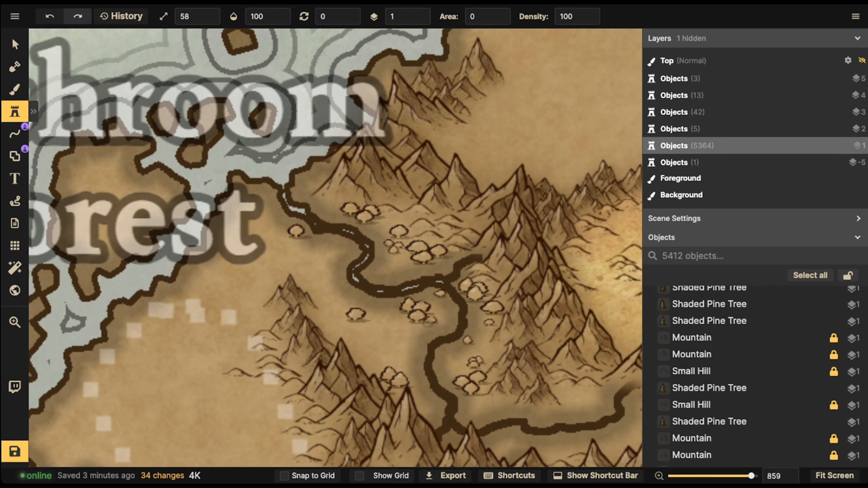
click(425, 325)
- Scatter scale 58 trees southwest of the river, around the valley's lone tree and beside the cluster north of the river
click(311, 239)
click(301, 244)
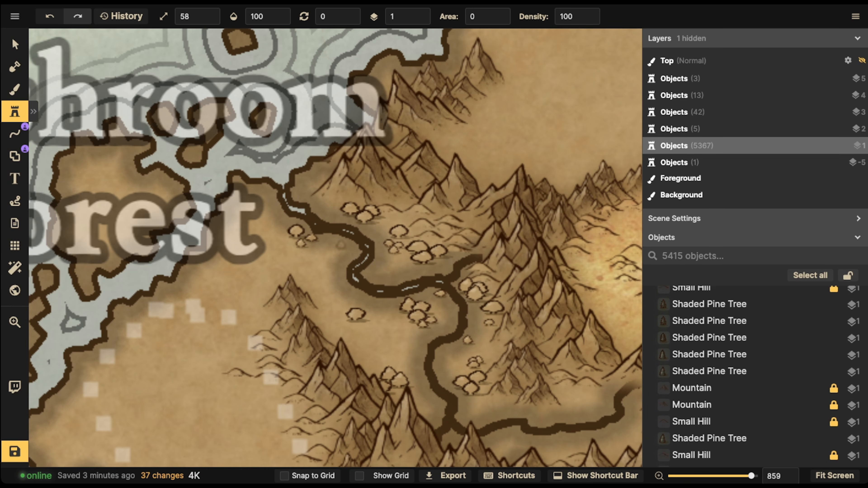
click(340, 242)
click(345, 321)
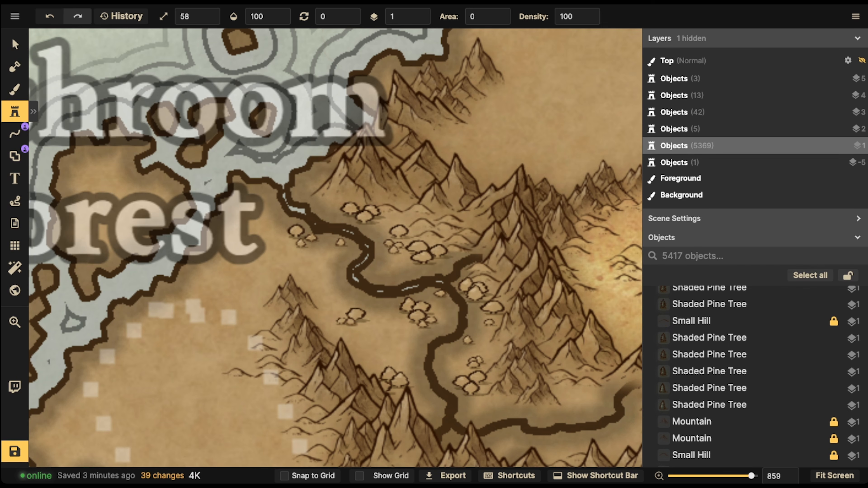
click(342, 322)
click(349, 325)
click(394, 250)
click(393, 262)
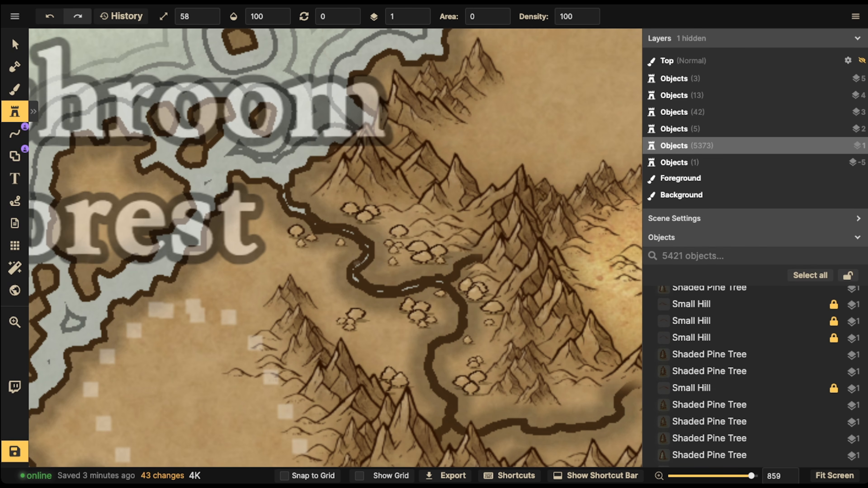
click(300, 260)
click(276, 228)
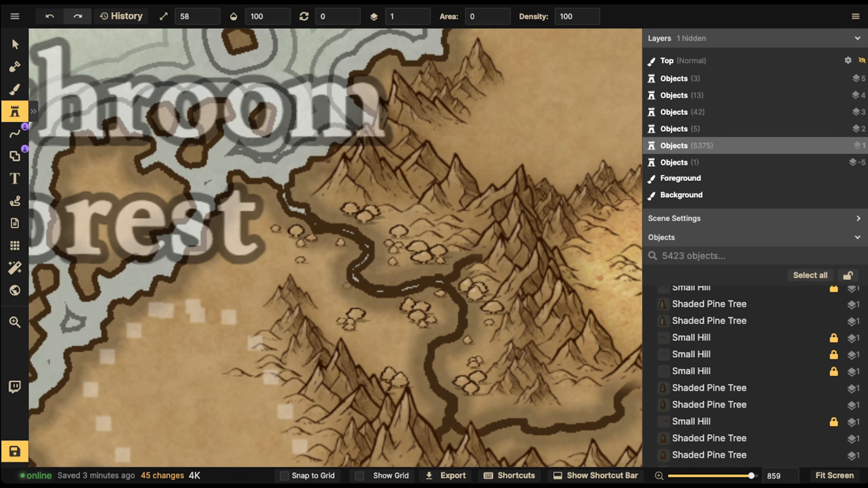
click(384, 342)
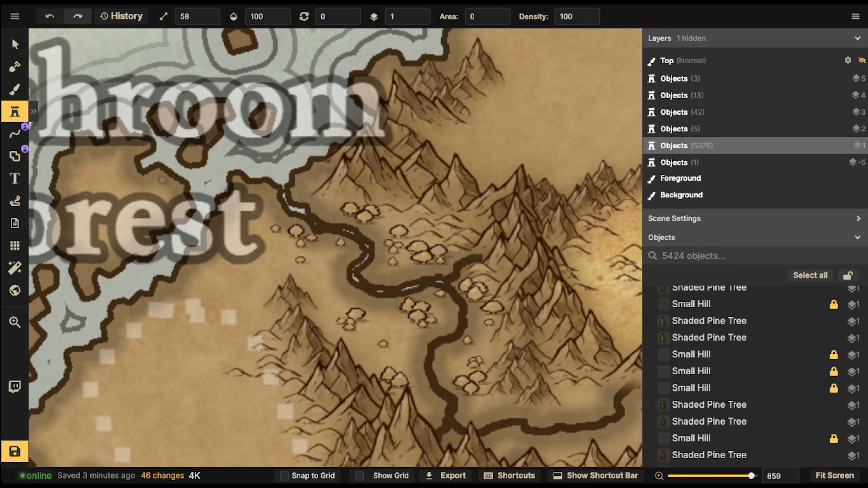
- Reduce the stamp scale to 38 and scatter tiny trees inside the river bend and below the northern mountains
scroll(284, 212, up, 3)
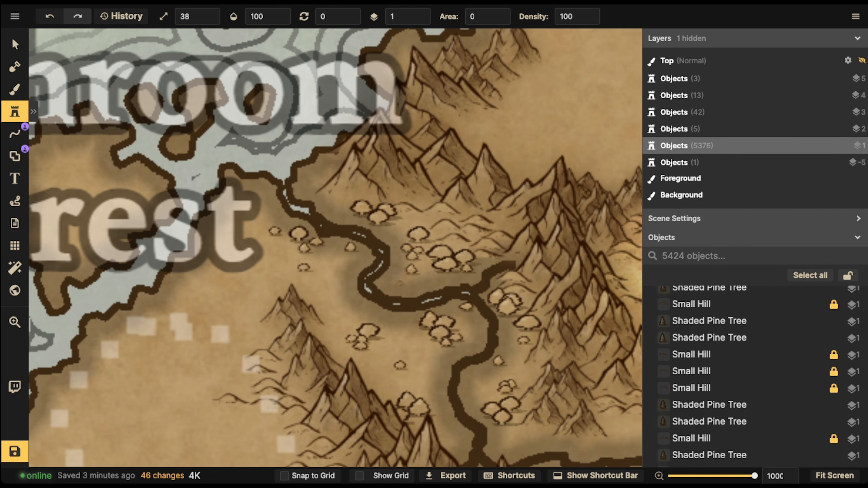
drag(400, 284, 395, 276)
click(413, 281)
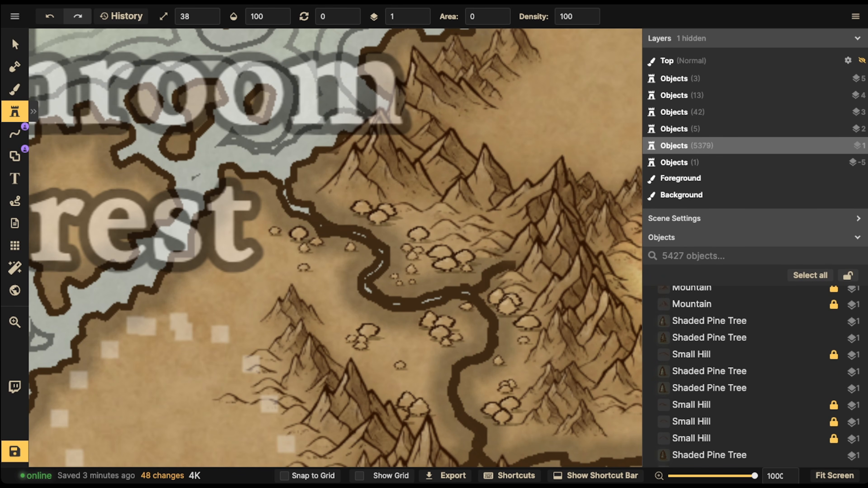
click(425, 219)
click(428, 224)
click(439, 217)
click(403, 221)
click(391, 227)
click(396, 227)
click(402, 231)
click(394, 238)
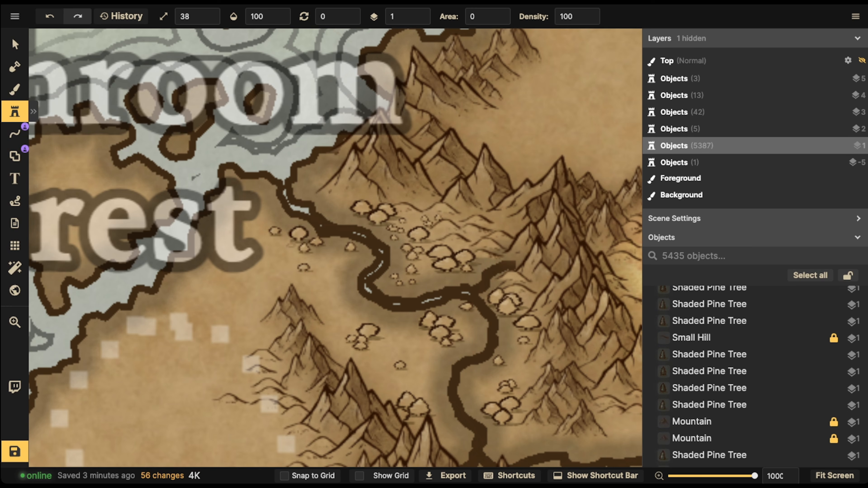
- Scatter scale 38 trees around the clusters southwest of the river, between the coast and the river bend
click(286, 249)
click(281, 252)
click(287, 254)
click(269, 261)
click(324, 259)
click(329, 267)
click(319, 275)
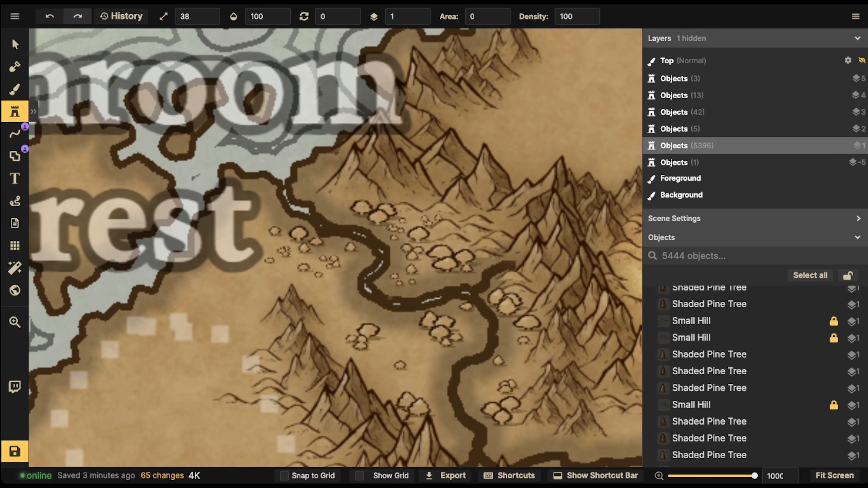
- Scatter scale 38 trees through the valley south of the river bend, between its two large clusters
click(380, 338)
click(381, 347)
click(389, 346)
click(393, 346)
click(405, 341)
click(407, 344)
click(433, 351)
click(377, 363)
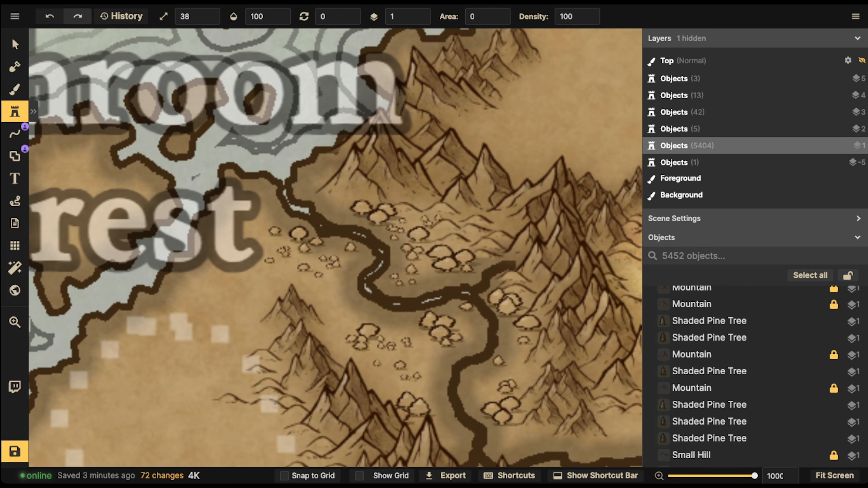
- Scatter scale 38 trees around the large cluster south of the river bend and along the adjoining riverbanks
click(431, 363)
click(475, 345)
click(474, 336)
click(482, 328)
click(476, 325)
click(468, 324)
click(510, 337)
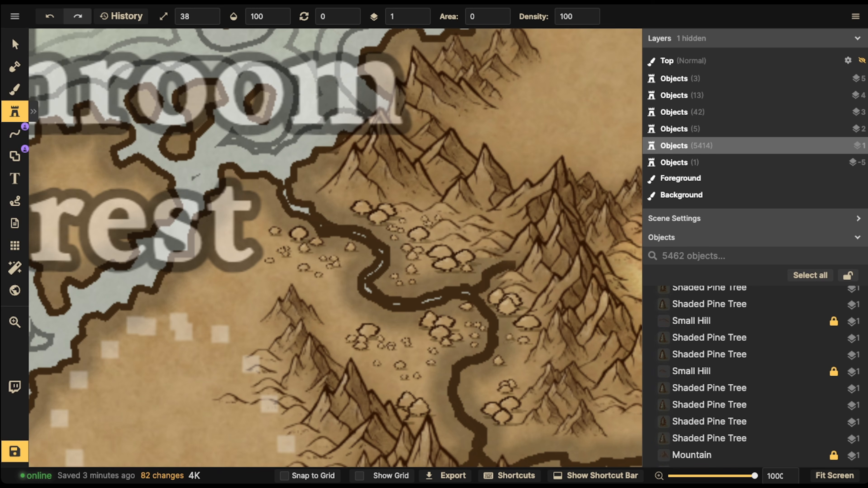
- Fill the southern valley with scale 38 trees on both sides of the river, around its lower clusters
click(508, 346)
click(481, 376)
click(485, 387)
click(482, 391)
click(478, 397)
click(467, 386)
click(407, 377)
click(402, 384)
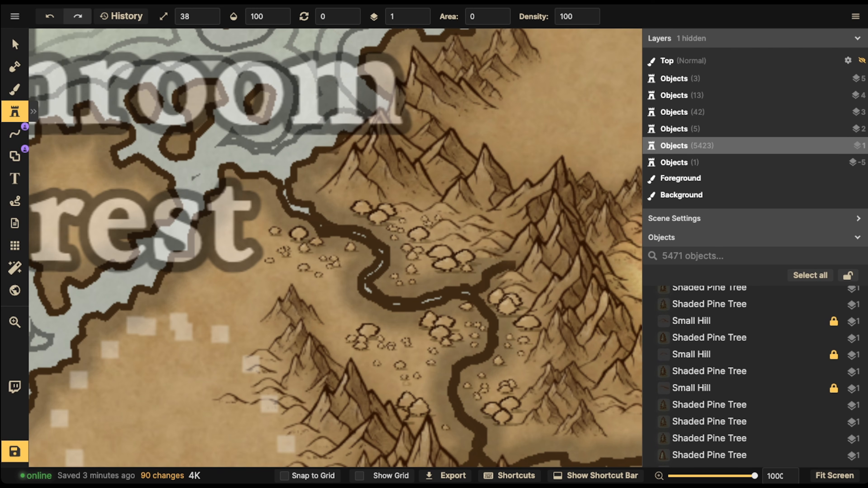
click(446, 428)
click(525, 370)
click(510, 435)
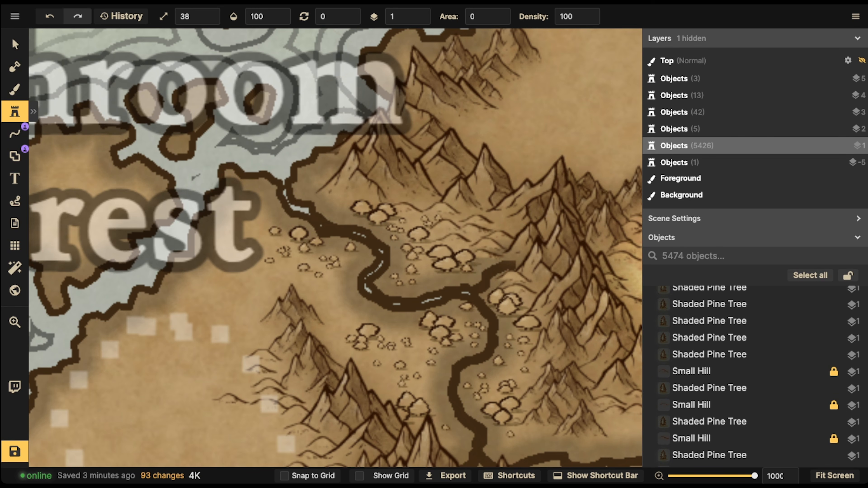
- Try to select every stamp like the lone scale 108 tree in the Mushroom Forest valley
click(15, 44)
click(303, 234)
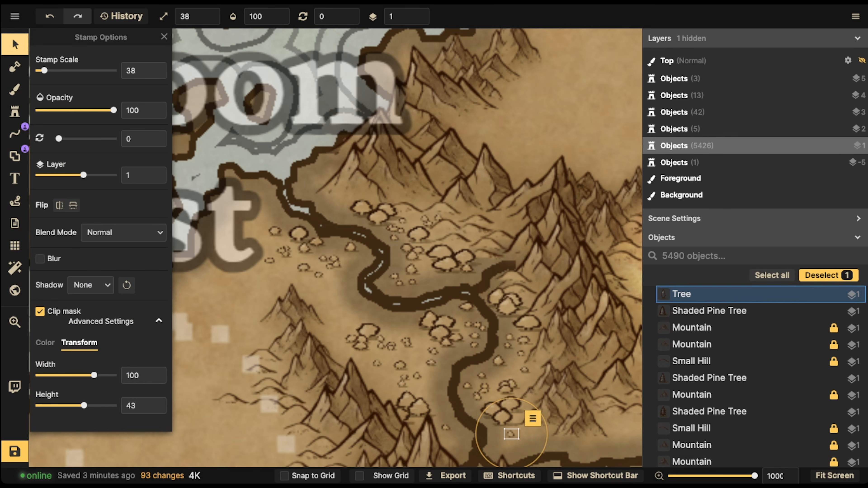
click(335, 212)
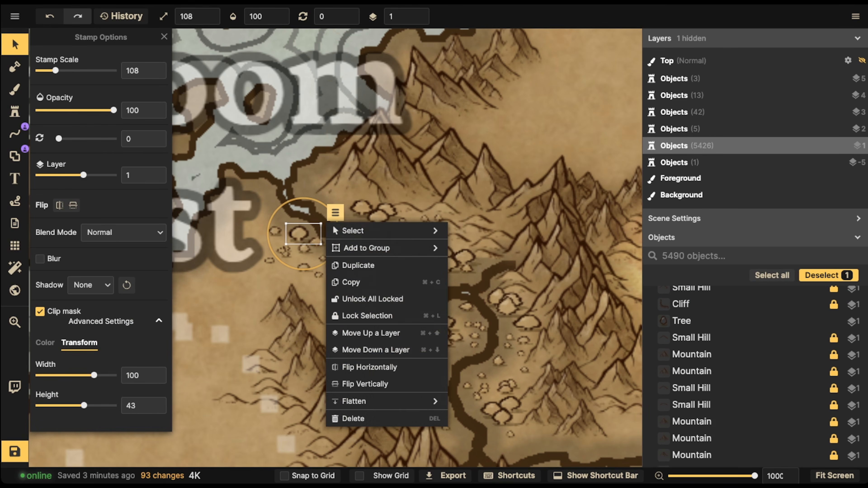
mouse_move(354, 231)
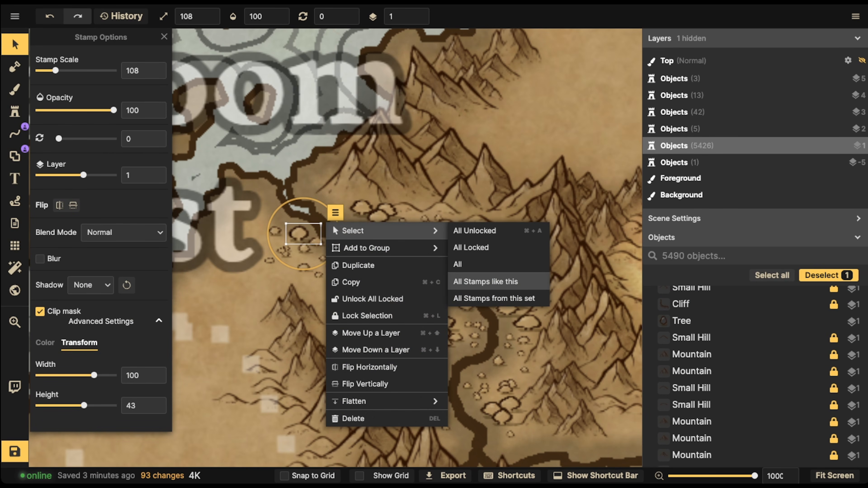
click(486, 282)
scroll(486, 281, down, 4)
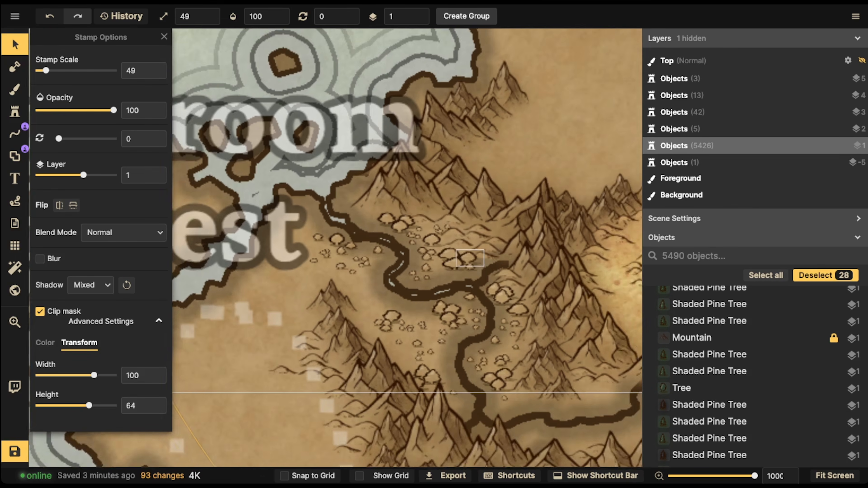
scroll(459, 255, down, 1)
click(415, 235)
scroll(414, 236, up, 4)
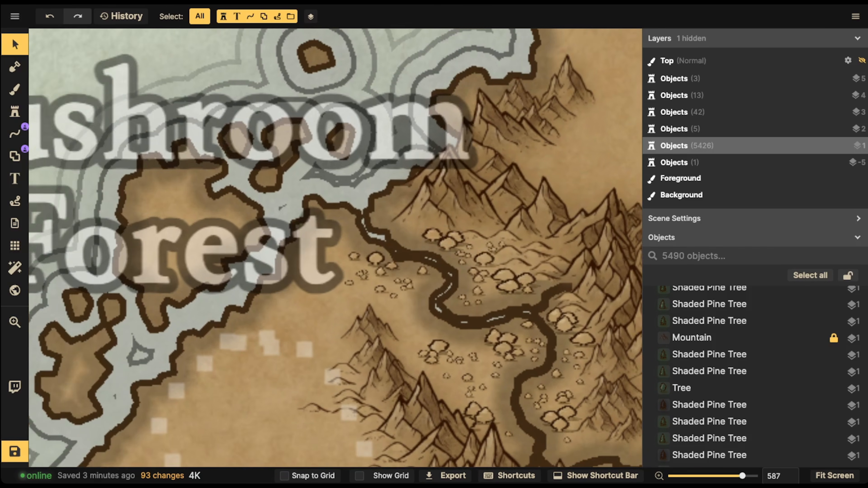
- Lock the trees of the Boreal/Taiga and Temperate Rainforest areas in the north of the western continent
drag(435, 236, 347, 226)
scroll(347, 227, down, 5)
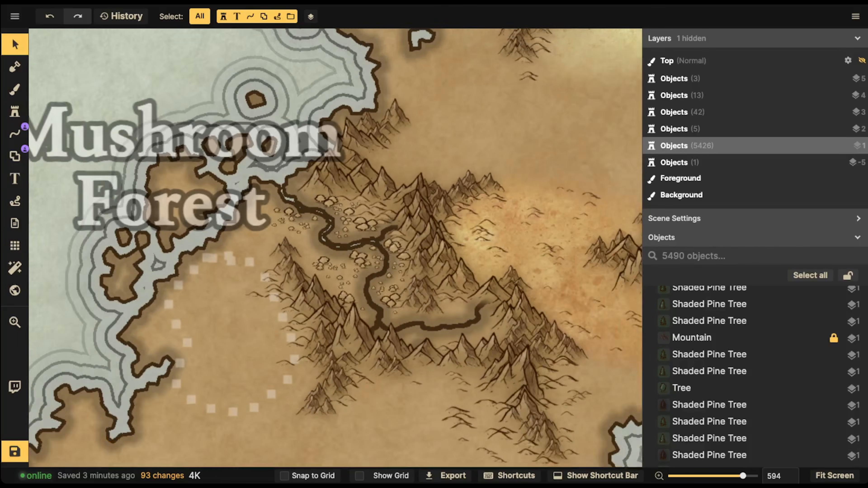
scroll(346, 227, down, 12)
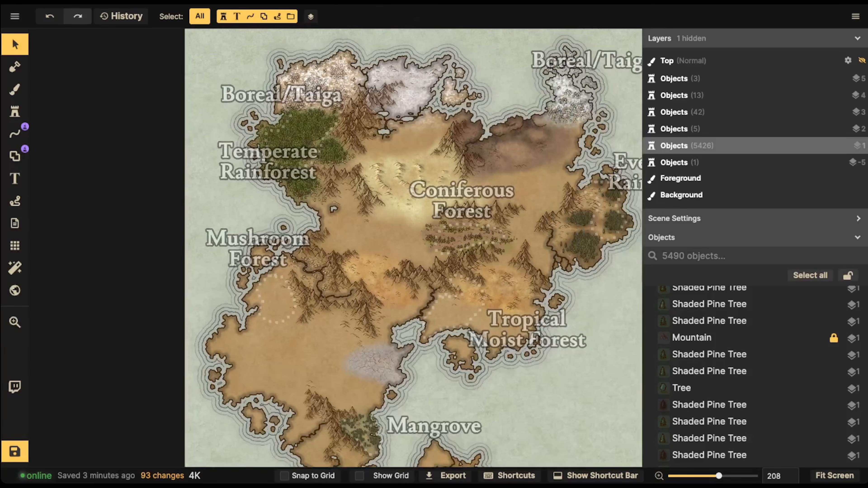
scroll(347, 226, down, 3)
drag(183, 68, 641, 257)
key(l)
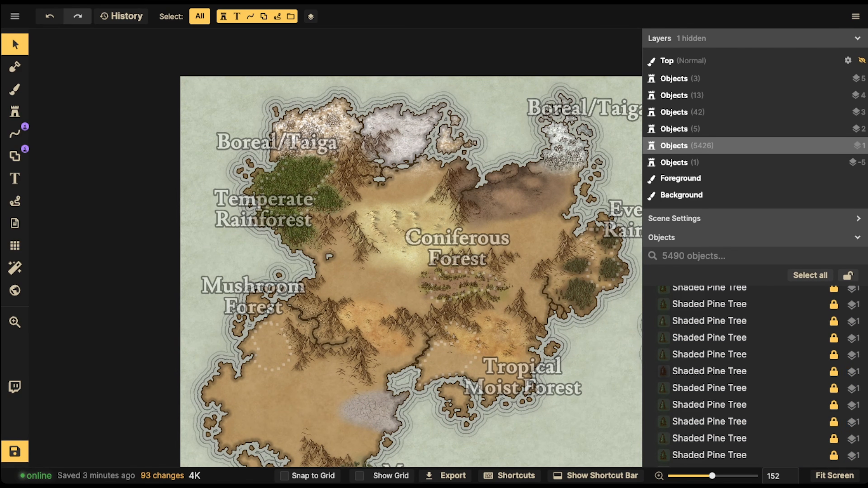
- Lock the trees of the western Coniferous Forest, the Evergreen Rain Forest and the eastern continent's Deciduous Forests
drag(399, 70, 642, 467)
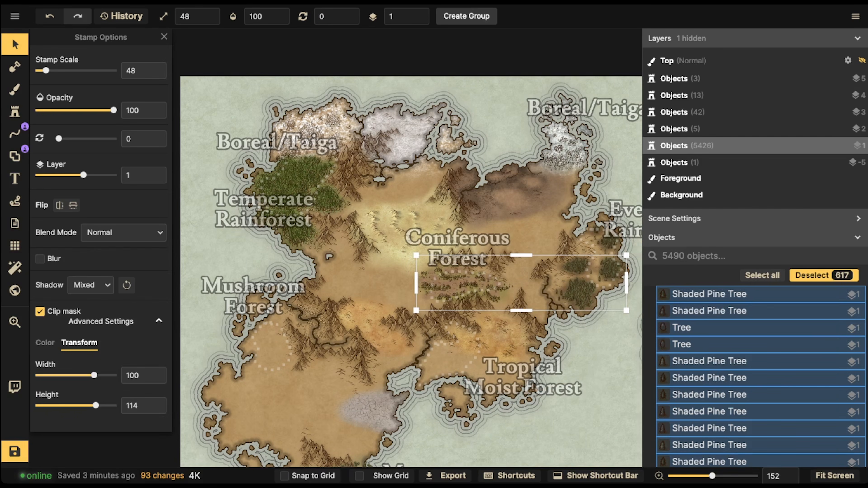
scroll(300, 353, down, 1)
key(space)
drag(591, 148, 642, 452)
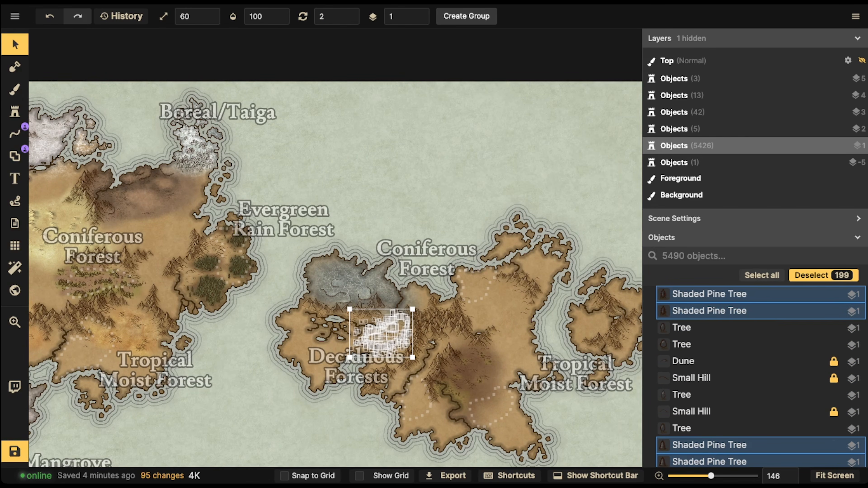
scroll(205, 291, down, 3)
key(space)
drag(205, 291, 603, 256)
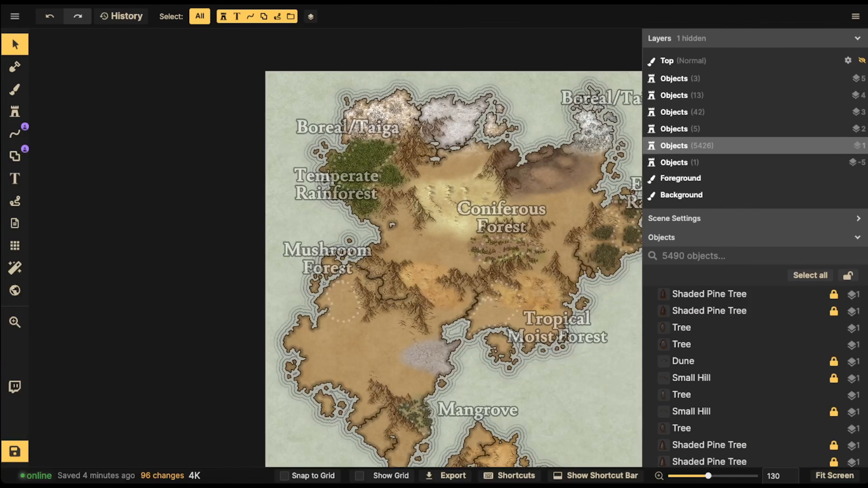
scroll(403, 261, up, 5)
scroll(375, 259, up, 5)
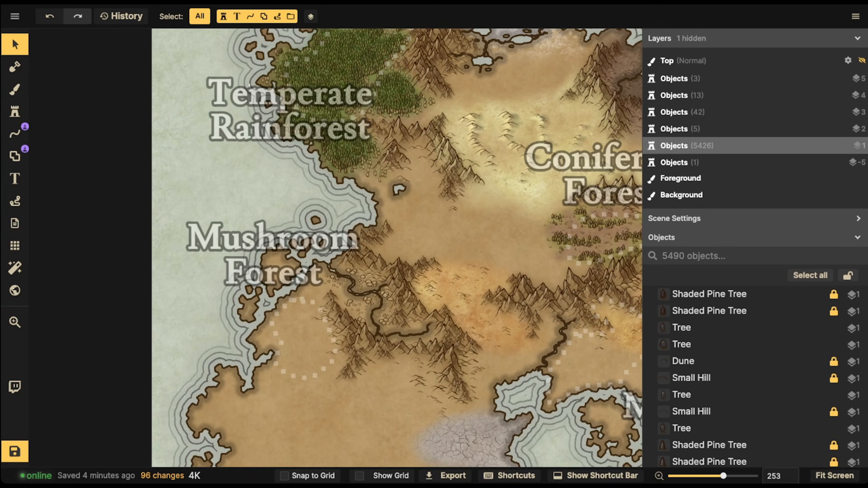
drag(249, 83, 523, 395)
click(382, 295)
click(378, 298)
scroll(378, 298, down, 3)
scroll(377, 299, up, 5)
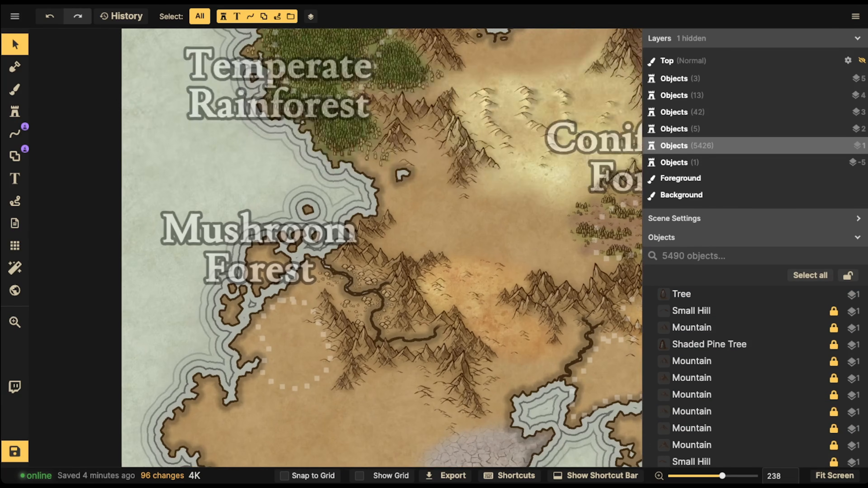
scroll(369, 298, up, 5)
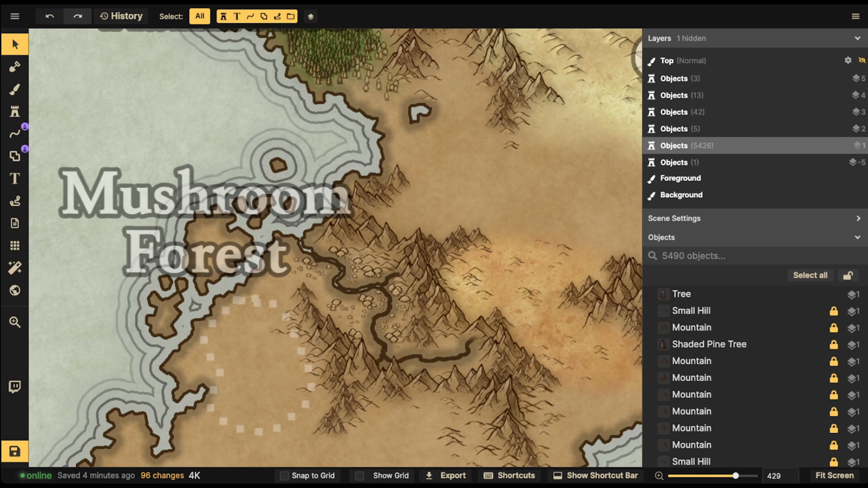
- Try again to select all stamps matching a large Mushroom Forest tree, with the other forests locked
click(369, 272)
scroll(368, 273, up, 6)
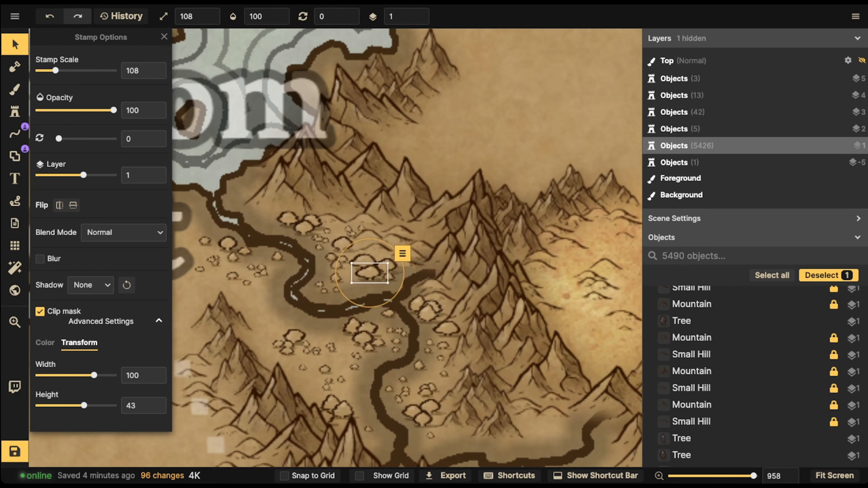
click(402, 253)
mouse_move(420, 271)
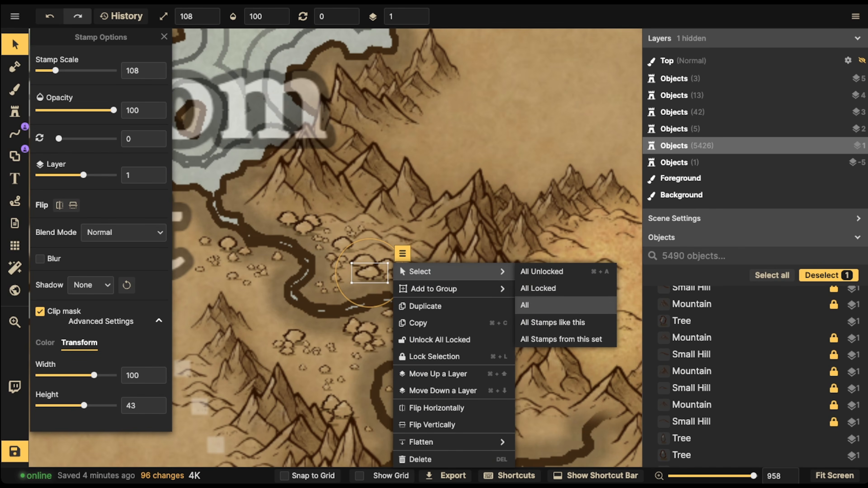
click(553, 323)
scroll(316, 284, down, 5)
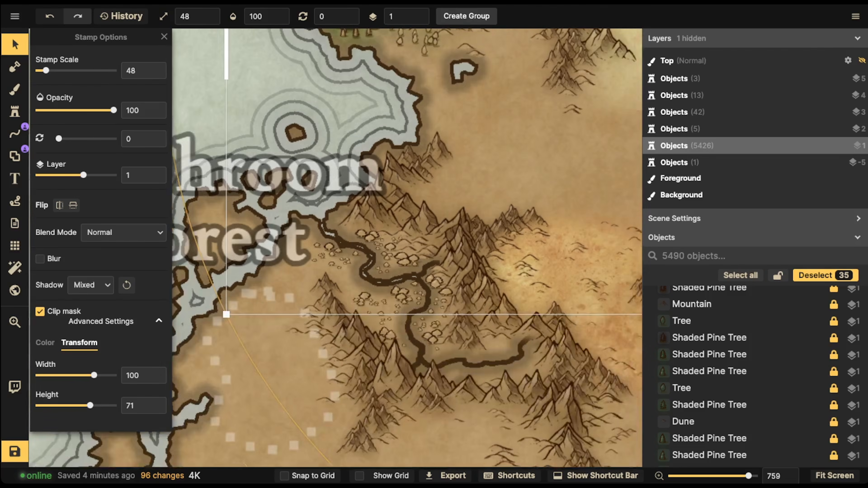
scroll(540, 219, down, 3)
key(Escape)
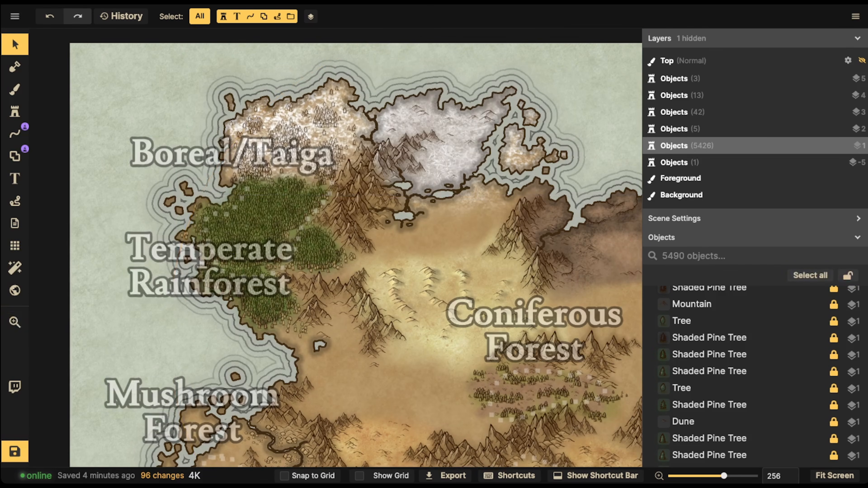
- Check the northern and eastern forests for trees that are still unlocked by area-selecting each region
drag(176, 91, 562, 266)
scroll(363, 215, down, 5)
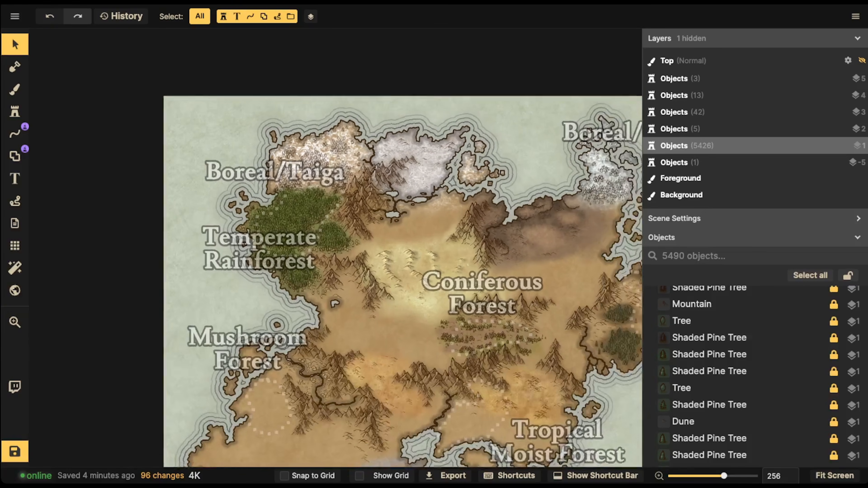
key(space)
scroll(394, 243, down, 3)
drag(467, 237, 233, 240)
key(space)
mouse_move(215, 114)
mouse_down()
mouse_move(322, 207)
mouse_move(628, 373)
mouse_up()
key(space)
drag(362, 239, 225, 200)
mouse_move(195, 160)
mouse_down()
mouse_move(489, 434)
mouse_move(626, 467)
mouse_up()
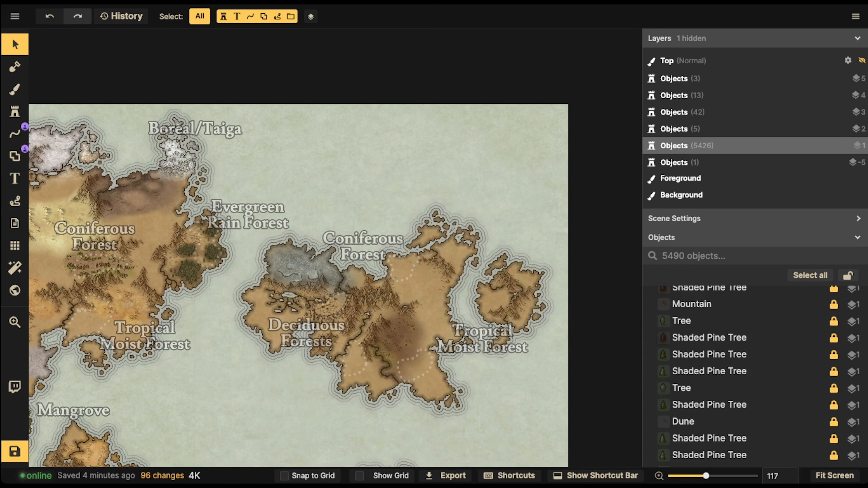
- Check the whole map for unlocked stamps and lock the palm and willow trees of the Mangrove
scroll(345, 308, down, 2)
scroll(329, 291, down, 2)
key(space)
drag(328, 291, 420, 198)
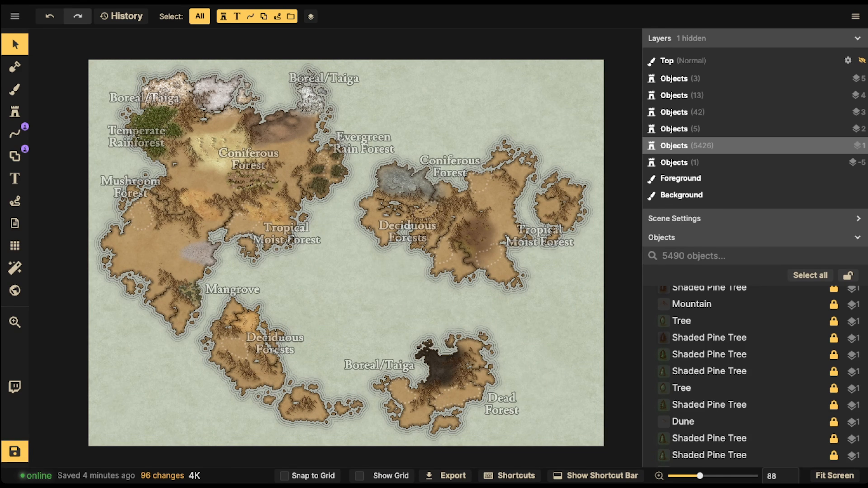
drag(73, 47, 615, 441)
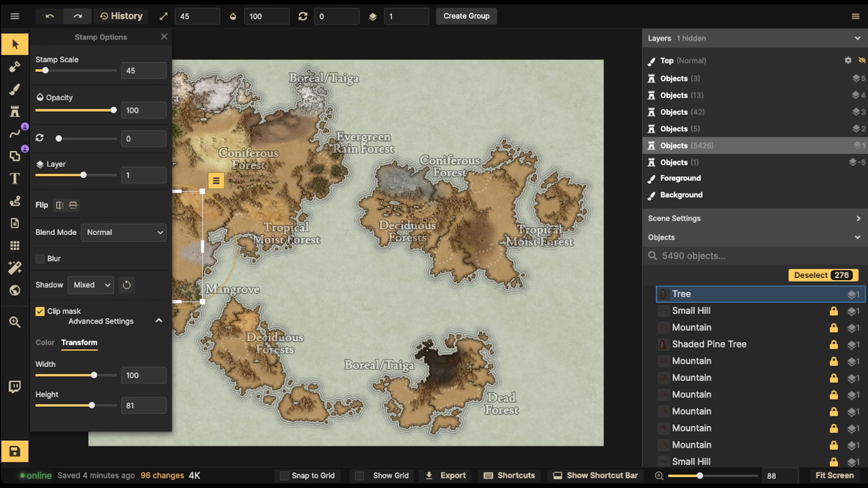
key(space)
drag(308, 256, 491, 254)
key(Escape)
drag(298, 262, 429, 364)
key(l)
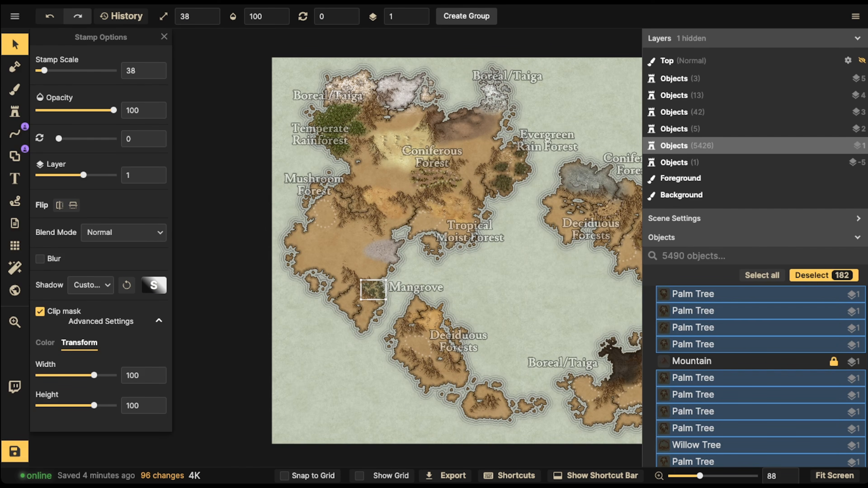
key(Escape)
- Check which stamps an area selection over the Mushroom Forest valley picks up, and clear the selection
scroll(305, 195, up, 3)
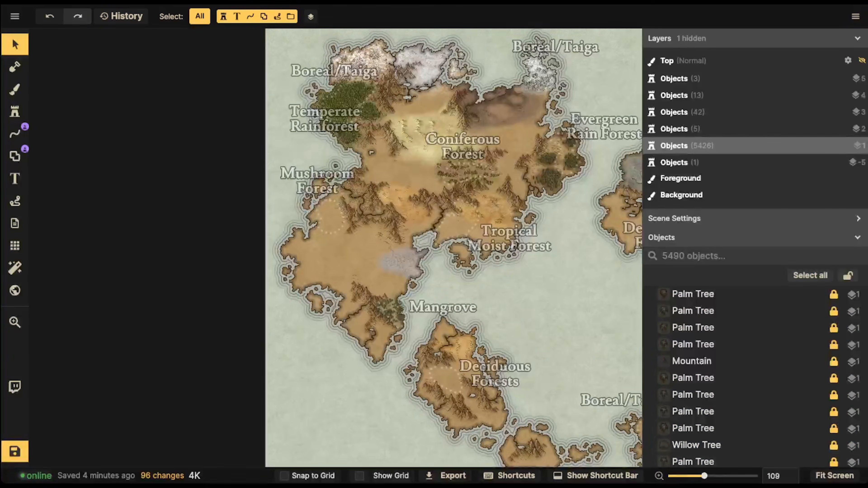
drag(296, 137, 470, 267)
scroll(352, 191, up, 8)
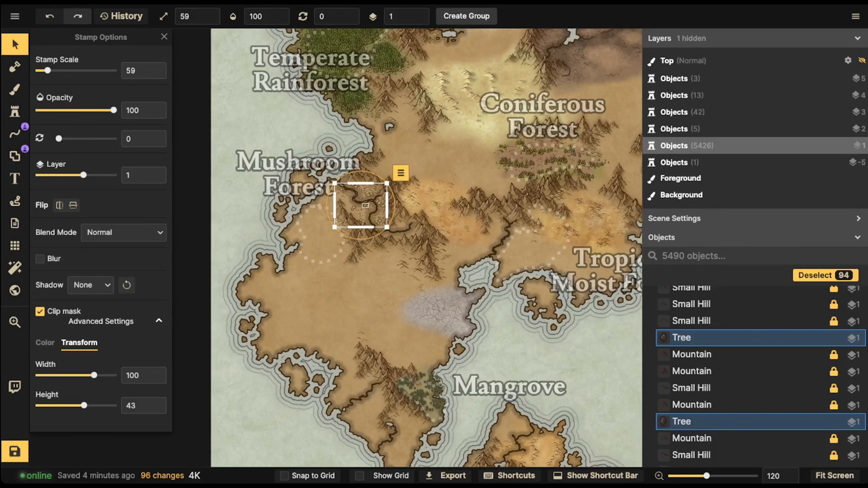
key(Escape)
- Try selecting all stamps like one Mushroom Forest tree with the Mangrove locked too, inspect their extent and discard the selection
click(370, 192)
click(388, 180)
mouse_move(405, 198)
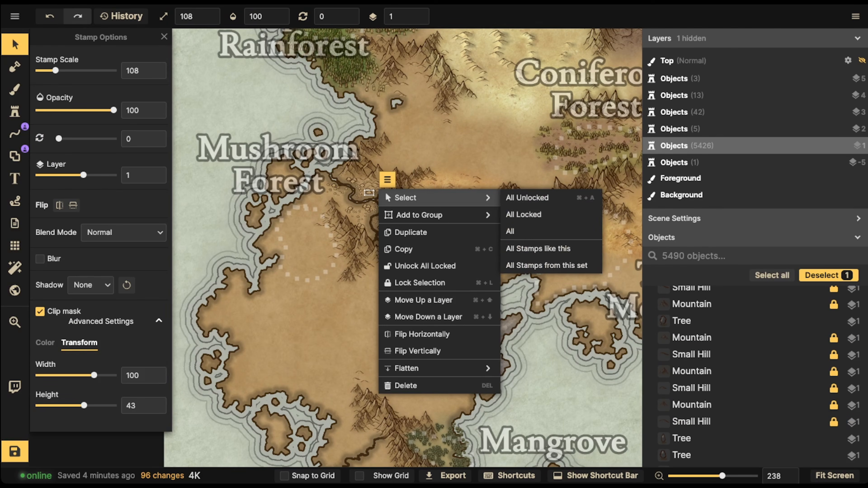
click(539, 249)
scroll(438, 201, down, 2)
key(space)
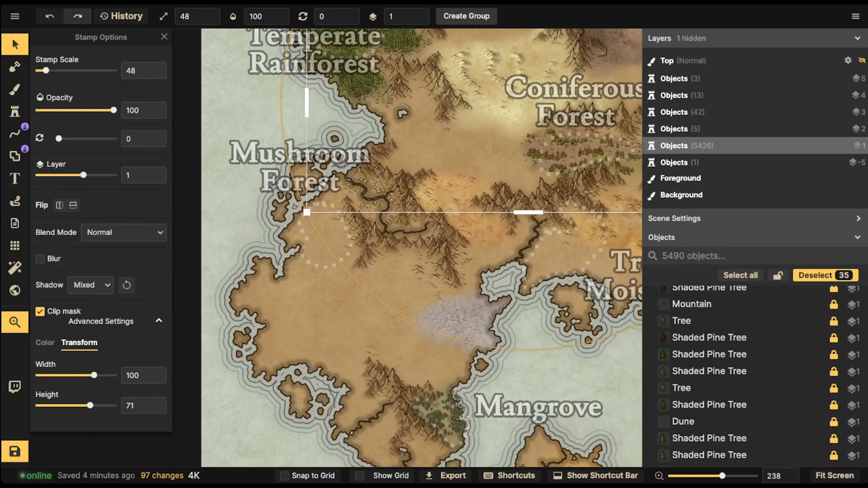
drag(438, 202, 227, 395)
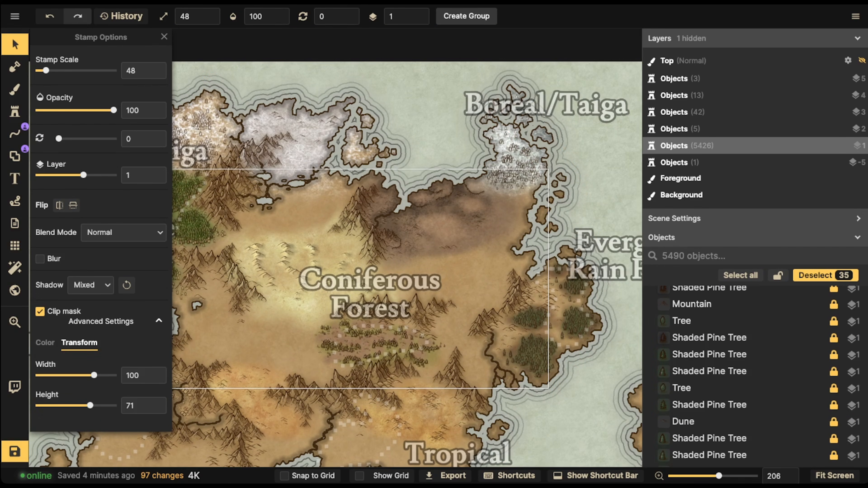
scroll(373, 235, down, 2)
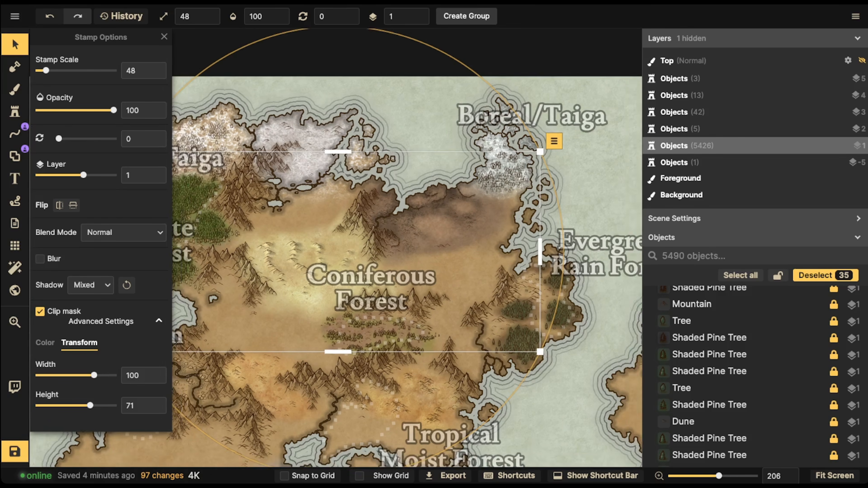
key(space)
drag(372, 234, 510, 164)
key(ctrl+z)
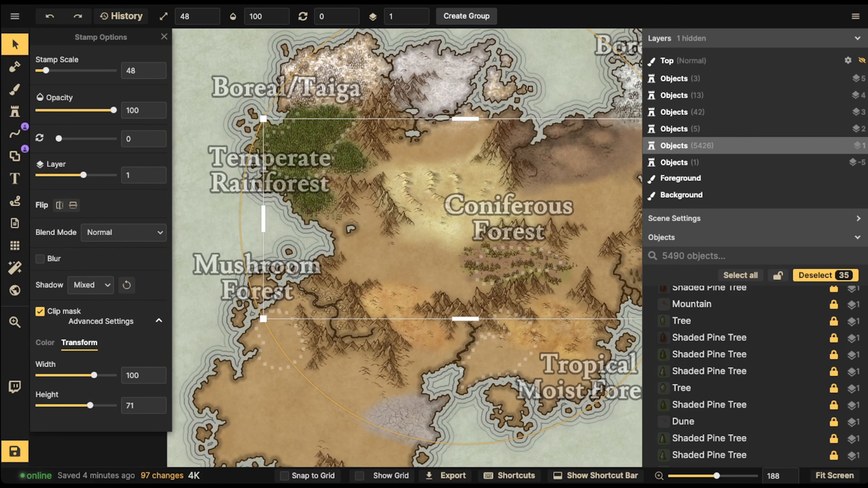
key(Escape)
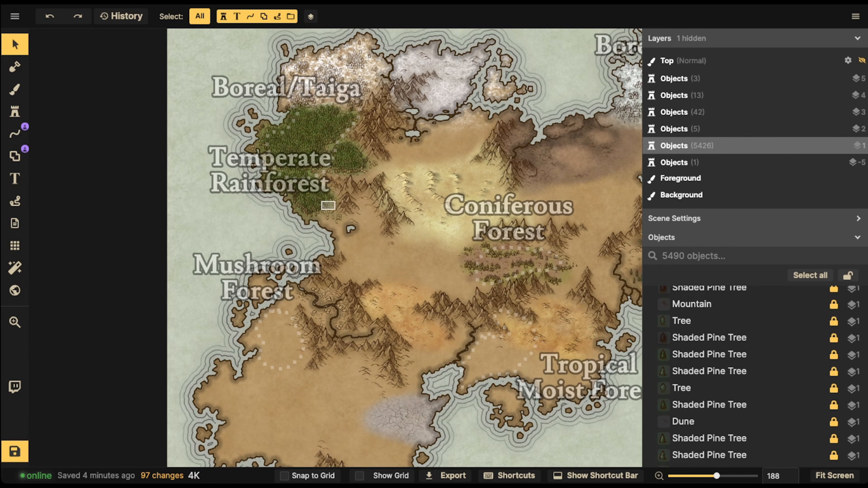
scroll(342, 294, up, 5)
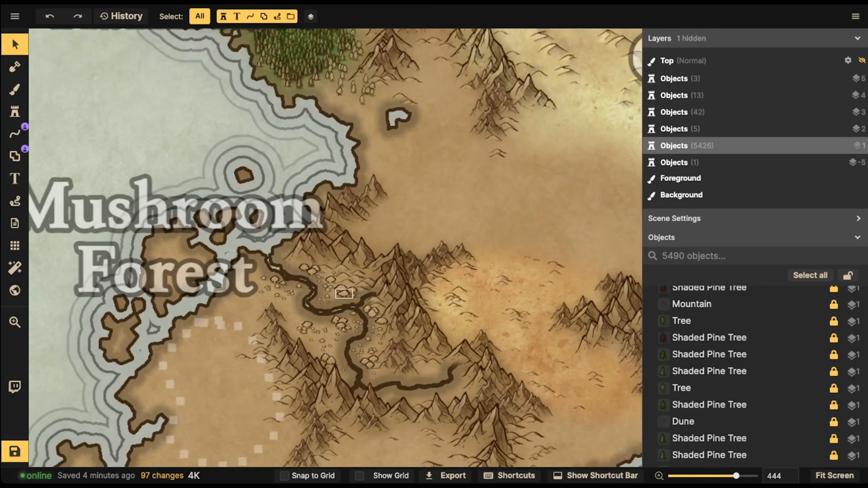
- Select eight of the larger mushroom tree stamps spread across the Mushroom Forest valley and give them a custom object shadow
scroll(343, 294, up, 1)
click(344, 294)
shift+click(342, 325)
shift+click(343, 330)
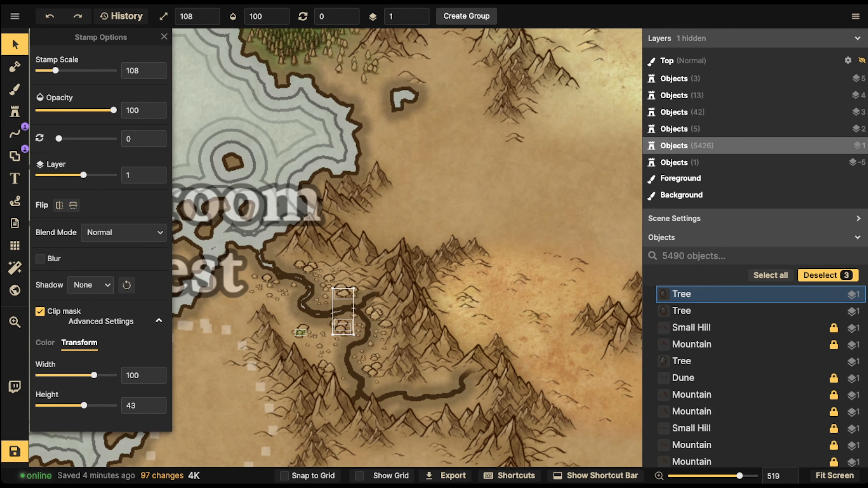
shift+click(301, 331)
shift+click(324, 364)
shift+click(377, 365)
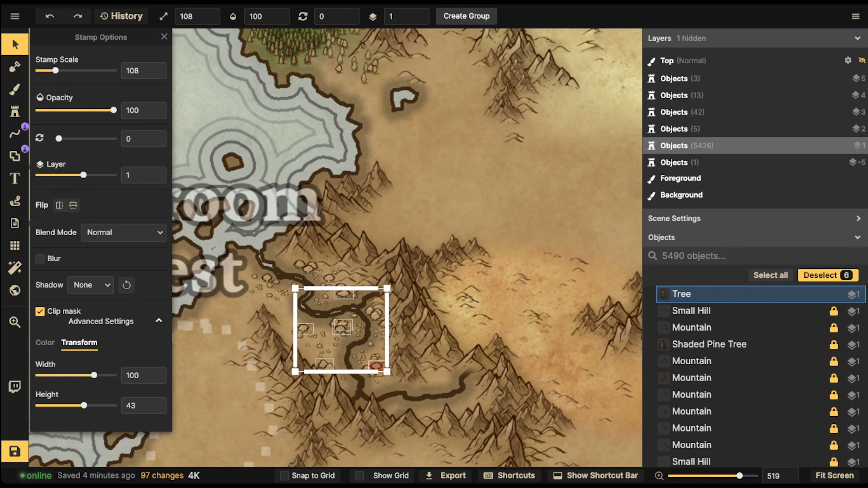
shift+click(386, 323)
shift+click(301, 265)
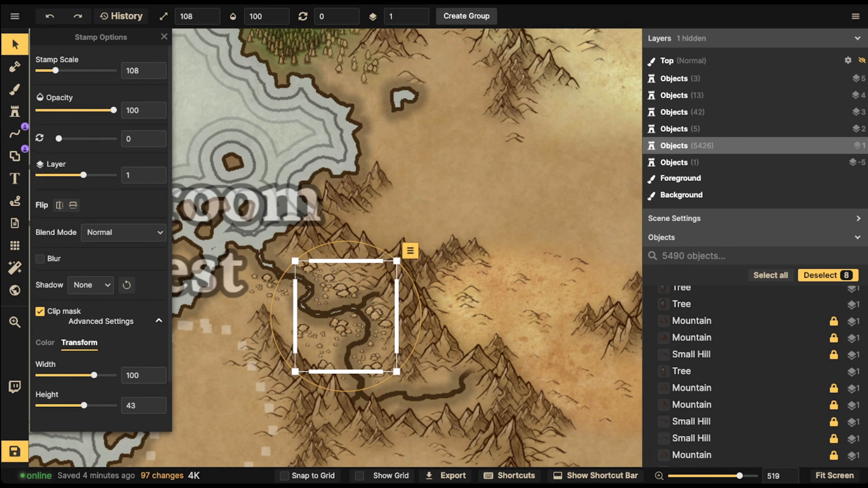
scroll(101, 233, down, 2)
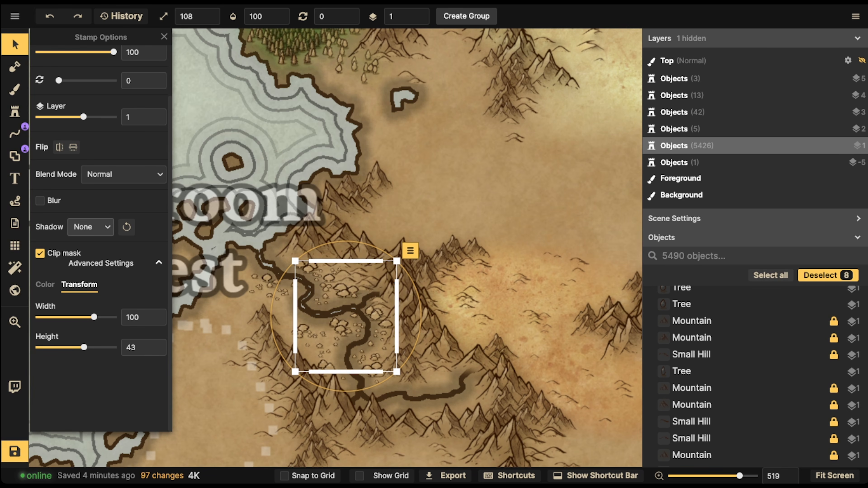
click(91, 227)
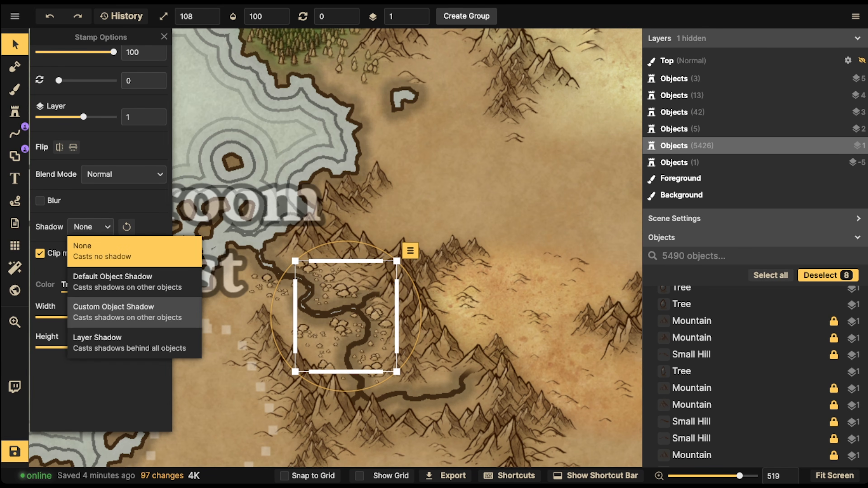
click(130, 312)
- Colour the shadow of these stamps purple 8510ec, with a blur of 3 and an intensity of 155%
click(154, 227)
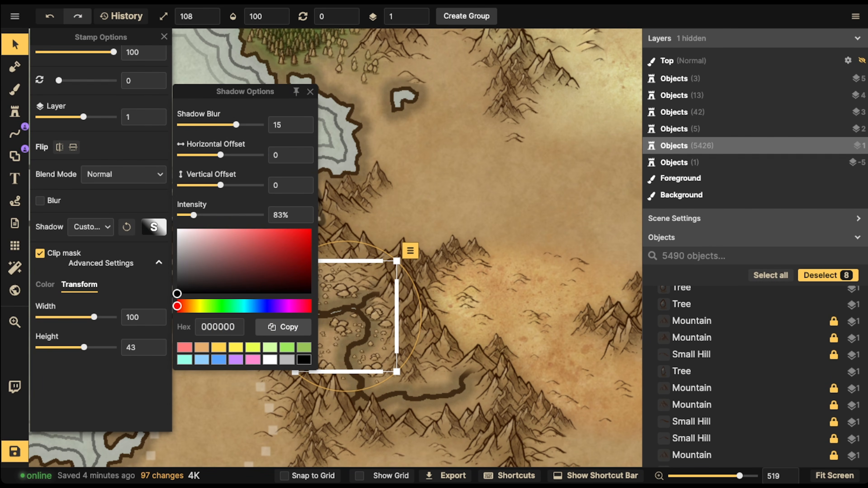
click(236, 360)
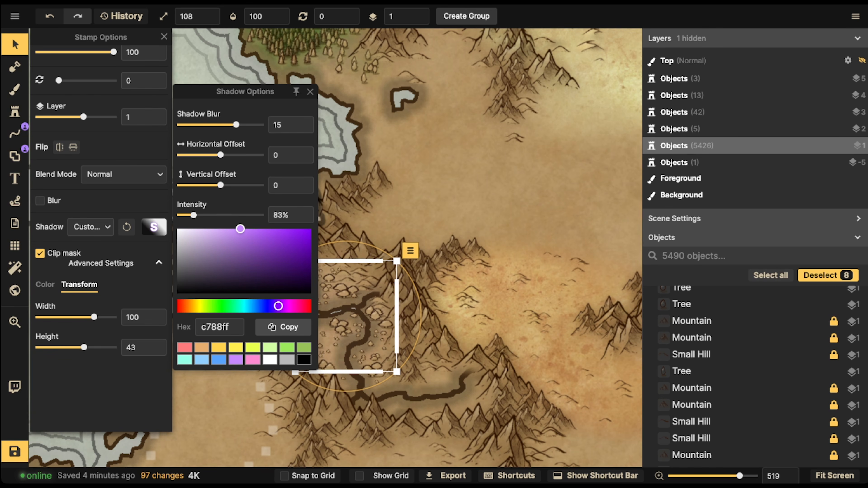
drag(240, 228, 303, 234)
drag(236, 125, 217, 125)
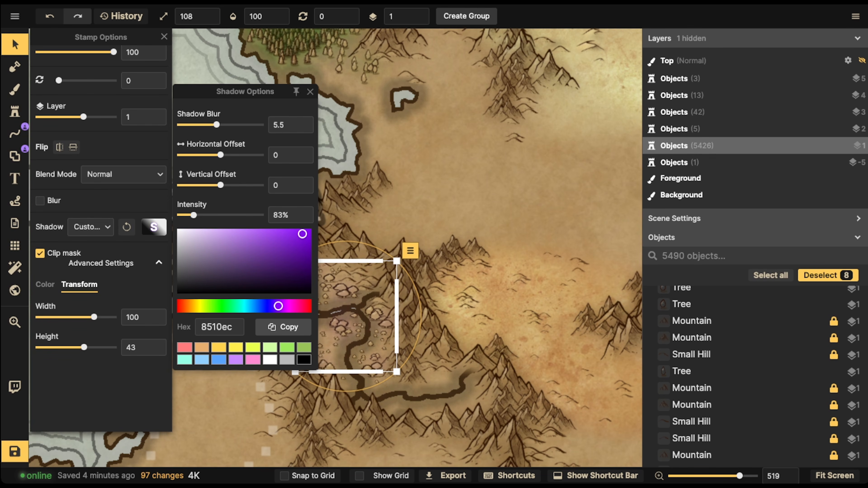
drag(193, 215, 207, 215)
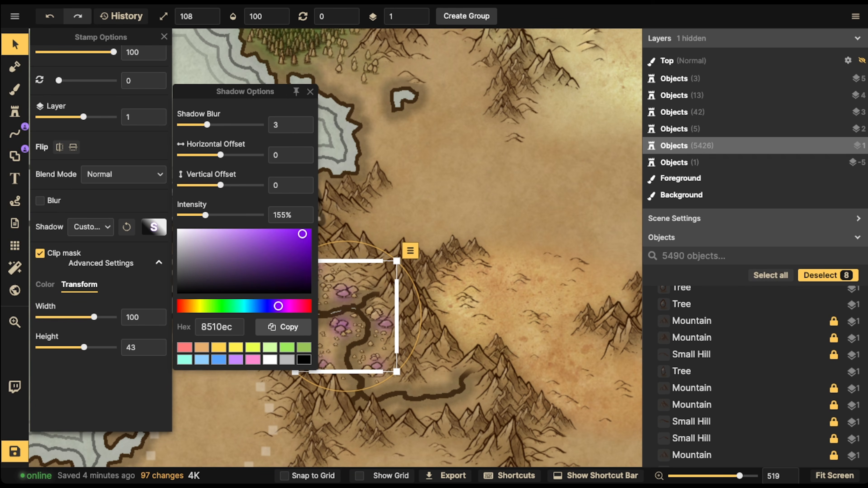
click(341, 289)
- Select five large valley tree stamps that have no coloured shadow and give them a custom object shadow
click(310, 269)
shift+click(330, 278)
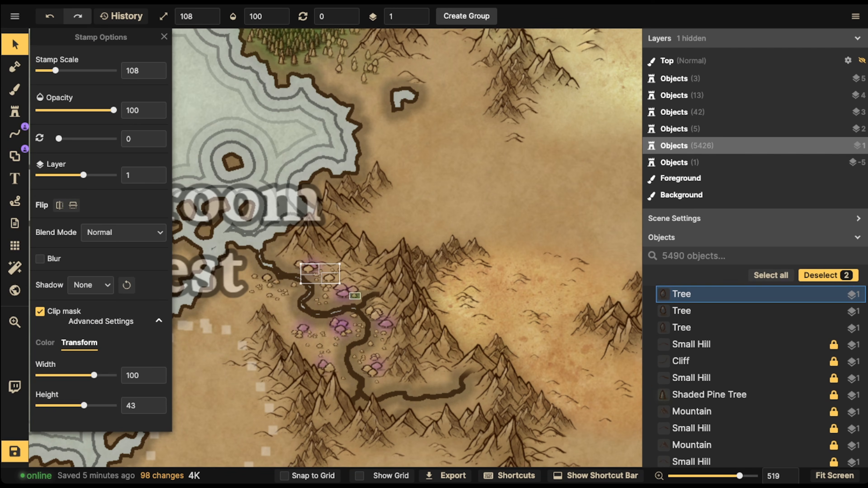
shift+click(369, 309)
shift+click(330, 368)
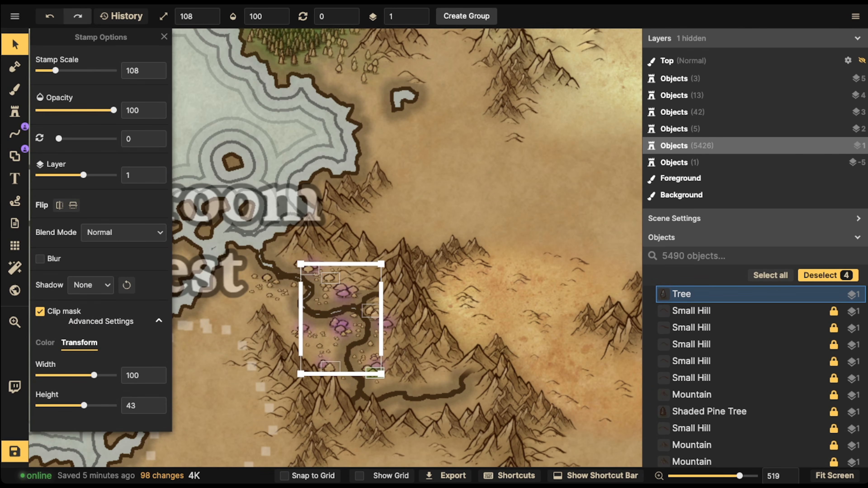
shift+click(373, 372)
scroll(100, 229, down, 2)
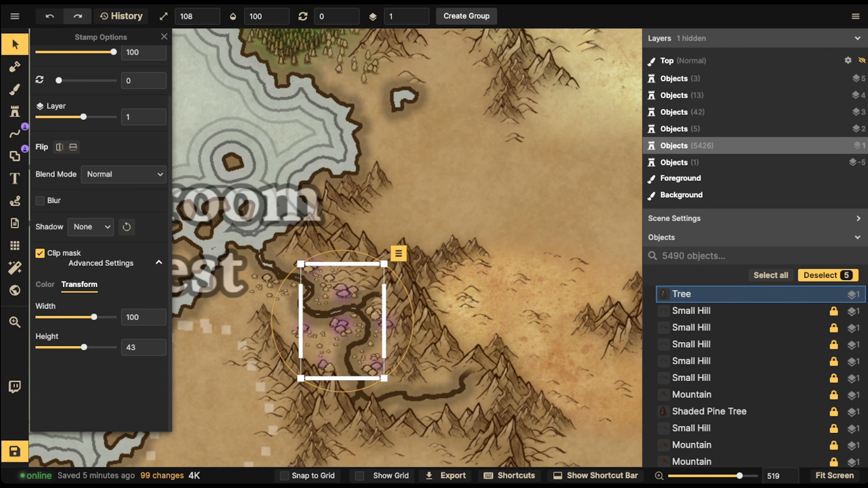
click(90, 227)
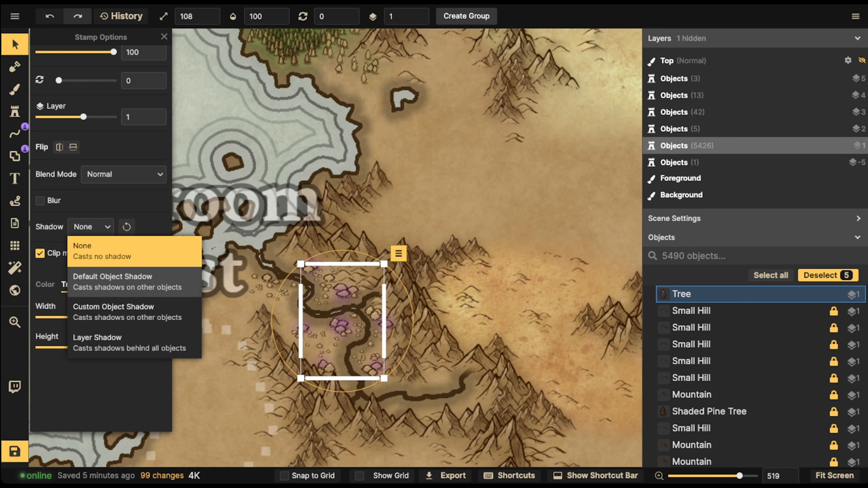
click(103, 306)
- Colour the shadow of these five stamps red dd0000, with a blur of 3.1 and an intensity of 200%
click(154, 227)
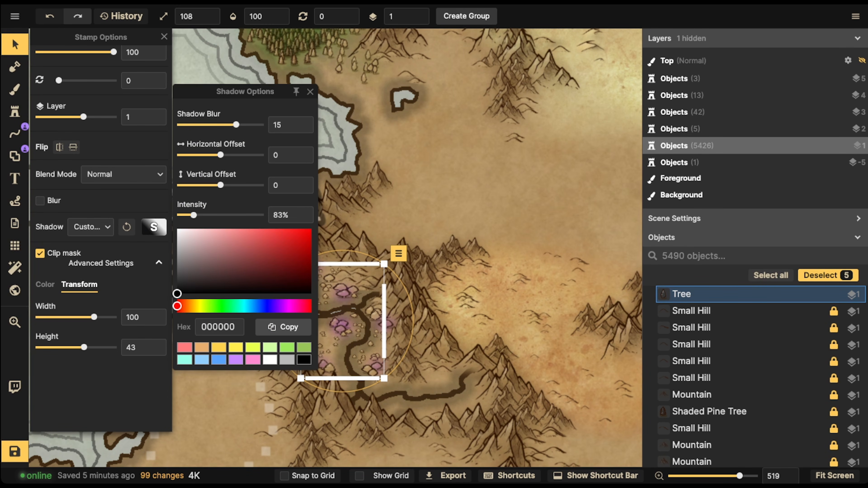
click(219, 360)
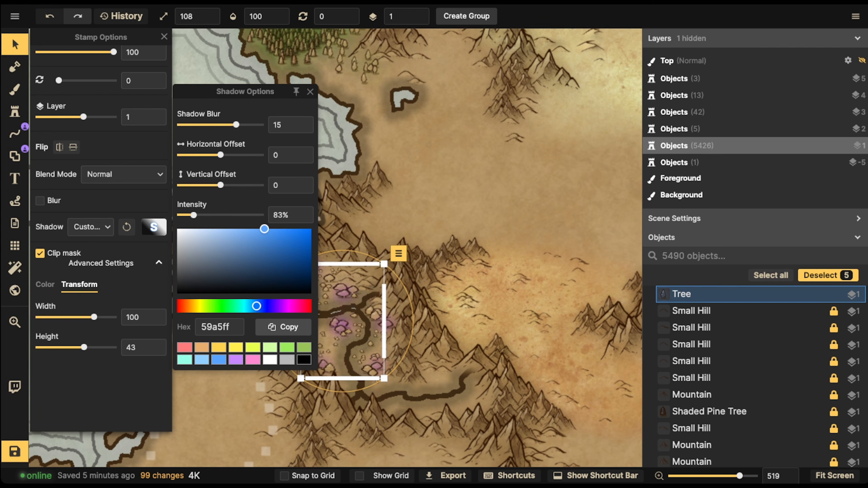
click(185, 348)
drag(300, 251, 312, 238)
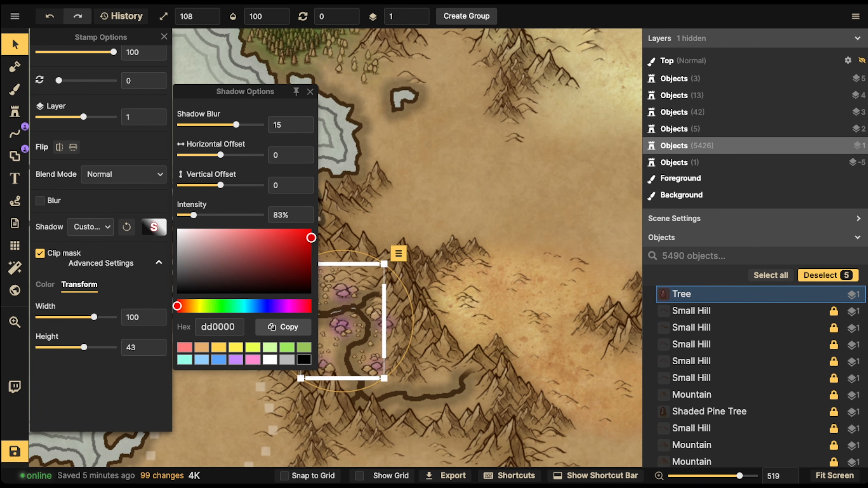
drag(193, 215, 213, 215)
drag(236, 125, 219, 125)
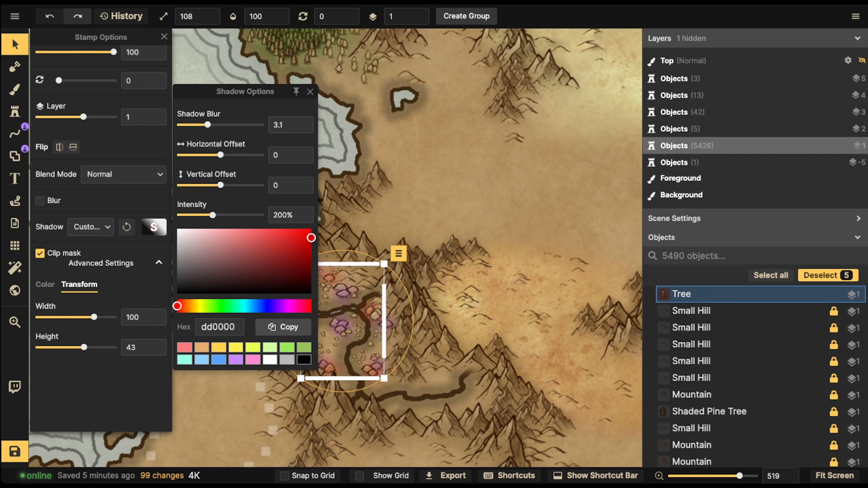
click(424, 219)
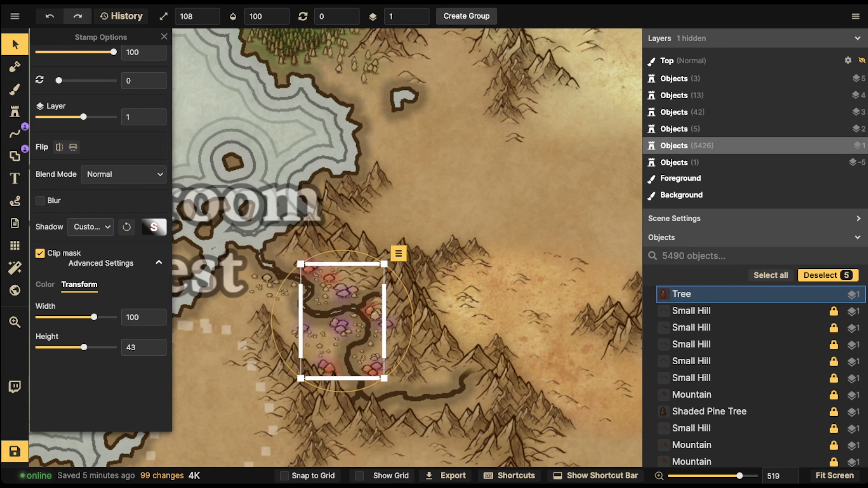
- Select ten of the smaller uncoloured tree stamps on both sides of the valley's river and give them a custom object shadow
click(349, 331)
click(363, 305)
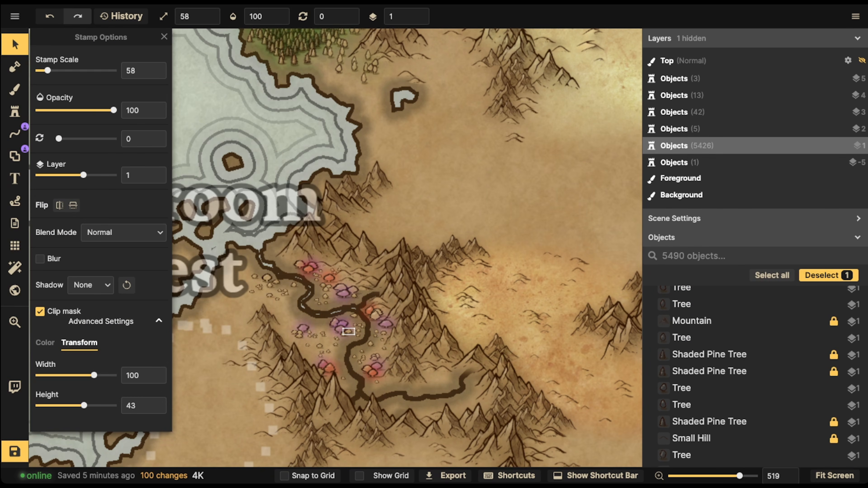
click(354, 290)
shift+click(329, 287)
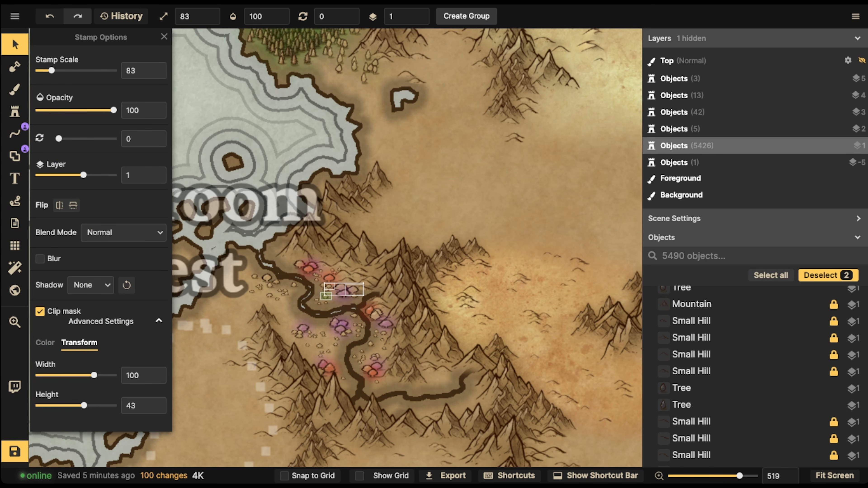
shift+click(326, 296)
shift+click(299, 335)
shift+click(271, 284)
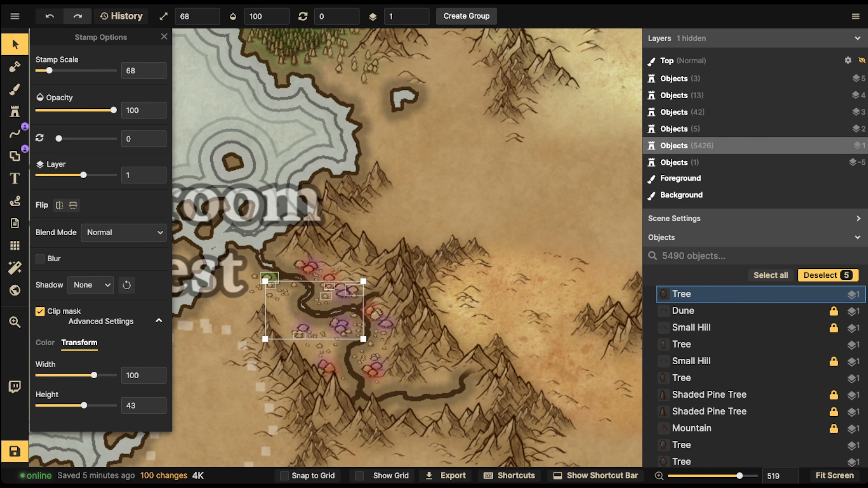
shift+click(252, 291)
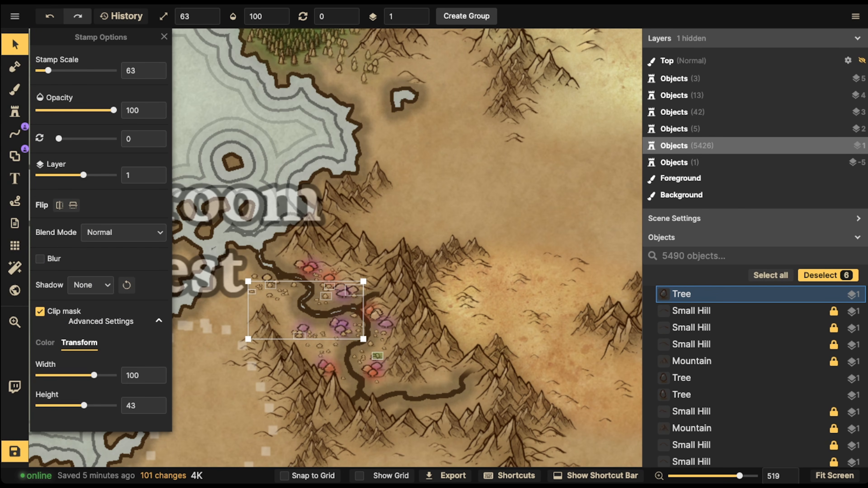
shift+click(372, 344)
shift+click(355, 357)
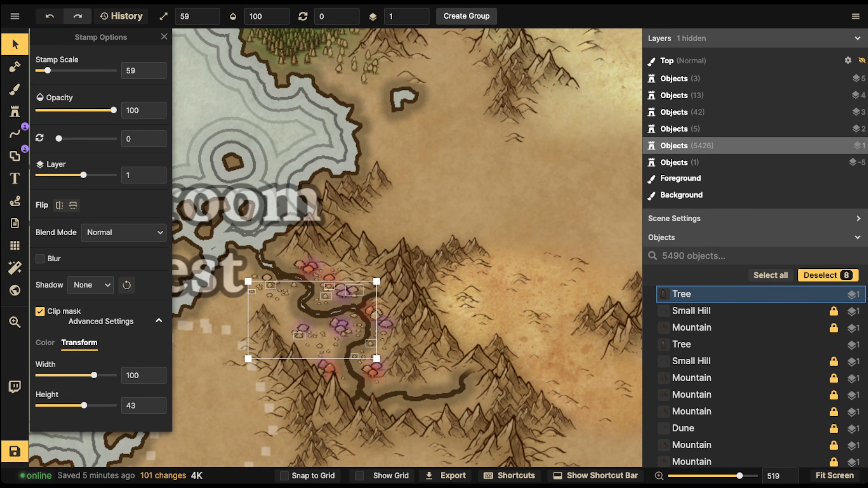
shift+click(383, 340)
shift+click(321, 271)
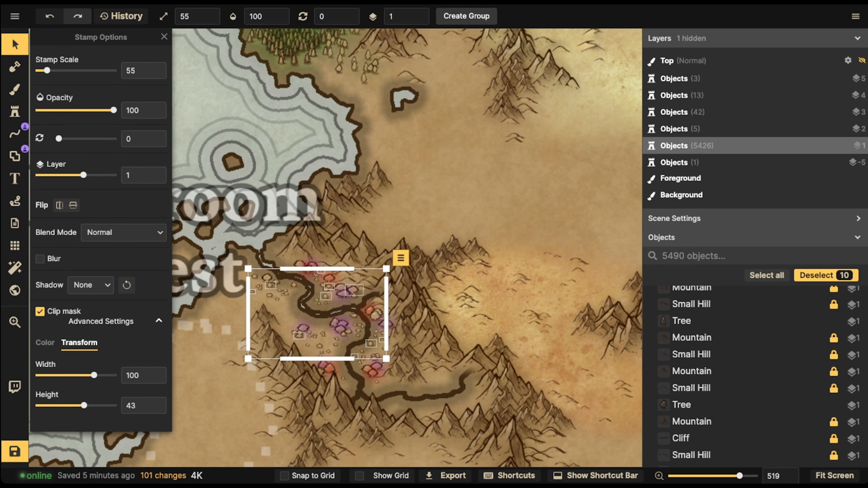
click(91, 285)
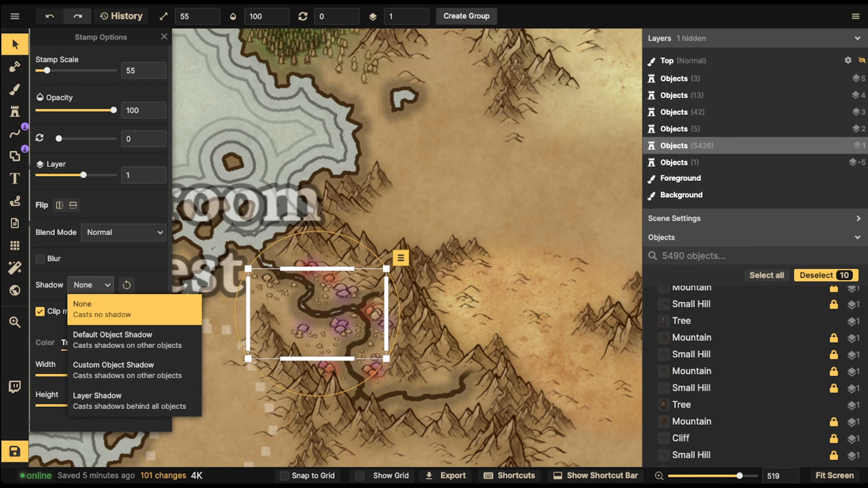
click(127, 371)
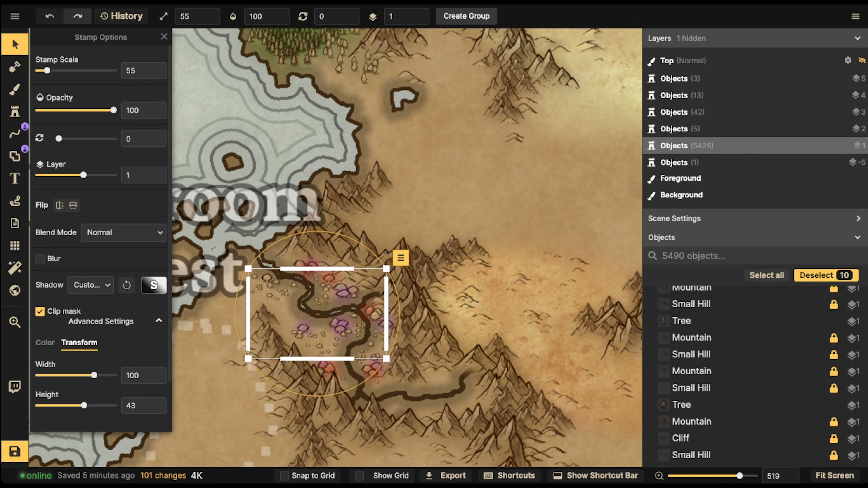
- Set the small stamps' shadow to dark green 498316, with a blur of 2.1 and an intensity of 200%
click(154, 286)
click(288, 406)
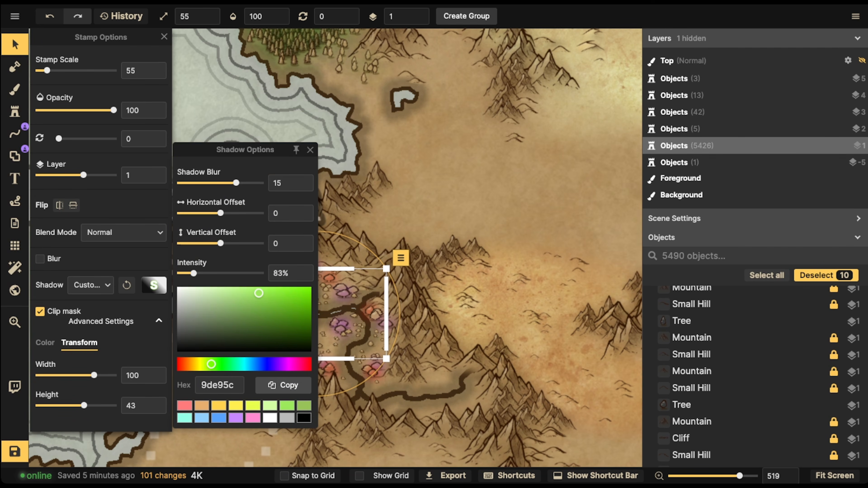
click(288, 319)
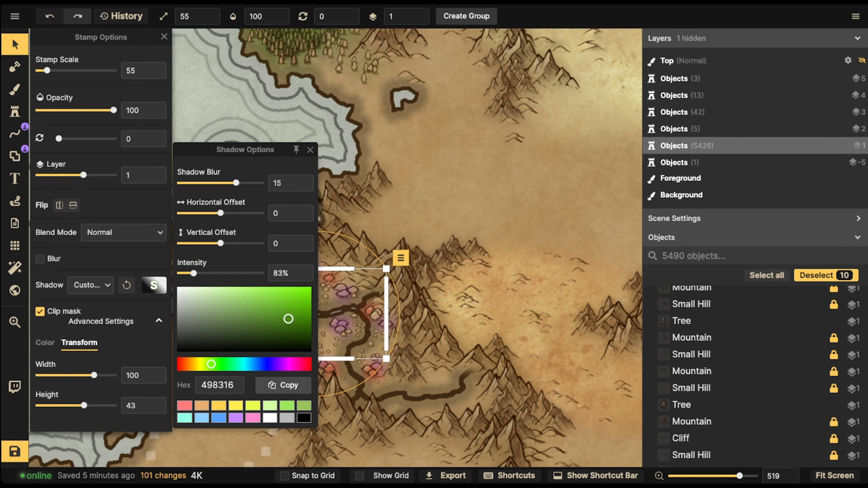
drag(236, 183, 214, 183)
drag(194, 273, 212, 274)
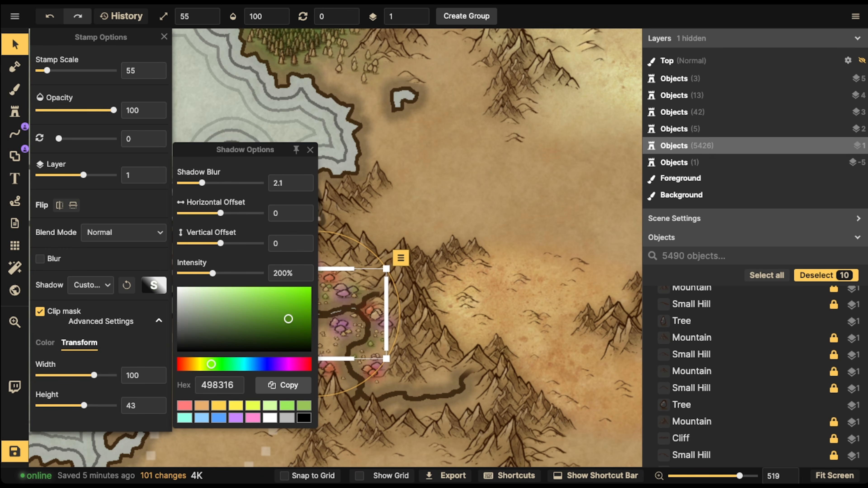
- Recolour the small stamps' shadow to a blue slightly darker than the 59a5ff preset and clear the selection
click(218, 418)
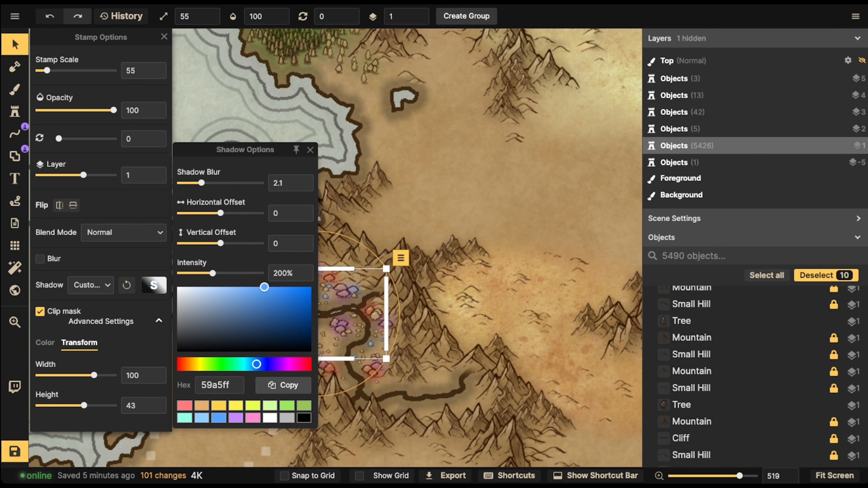
click(272, 310)
mouse_move(272, 310)
mouse_down()
mouse_move(278, 299)
mouse_move(269, 293)
mouse_up()
click(220, 274)
click(357, 251)
- Paint the ground of the Mushroom Forest valley on the foreground layer with the dusty pink texture, using brush size 40 and opacity 43
scroll(357, 252, down, 3)
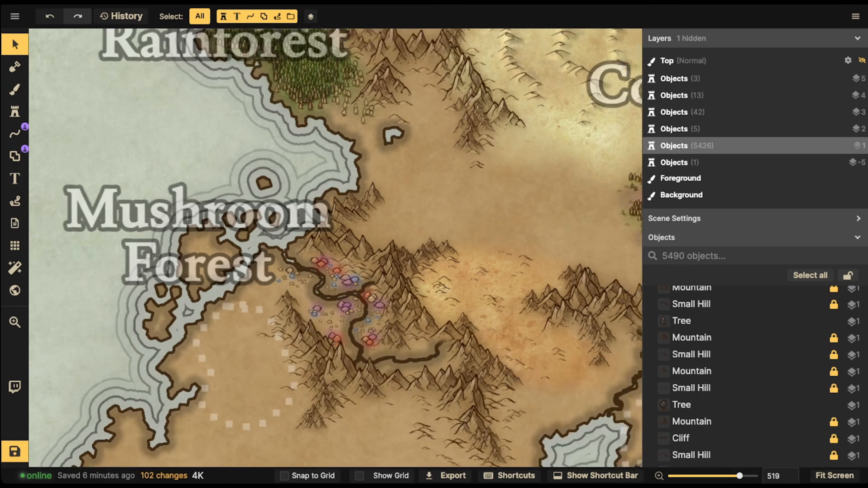
scroll(358, 252, down, 3)
drag(358, 251, 252, 240)
scroll(236, 290, up, 4)
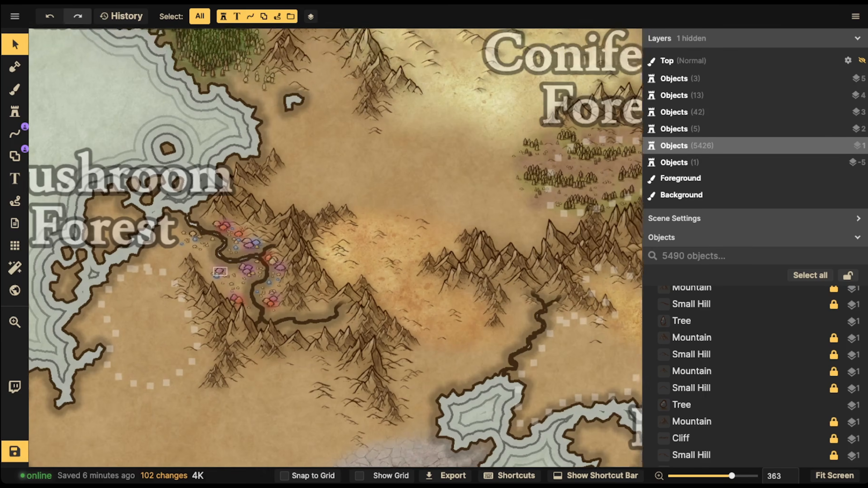
scroll(220, 271, up, 3)
key(b)
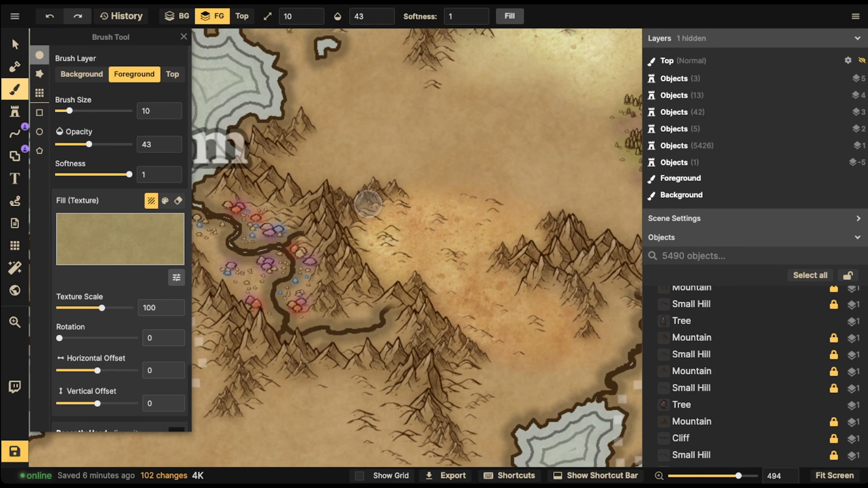
click(121, 239)
click(672, 308)
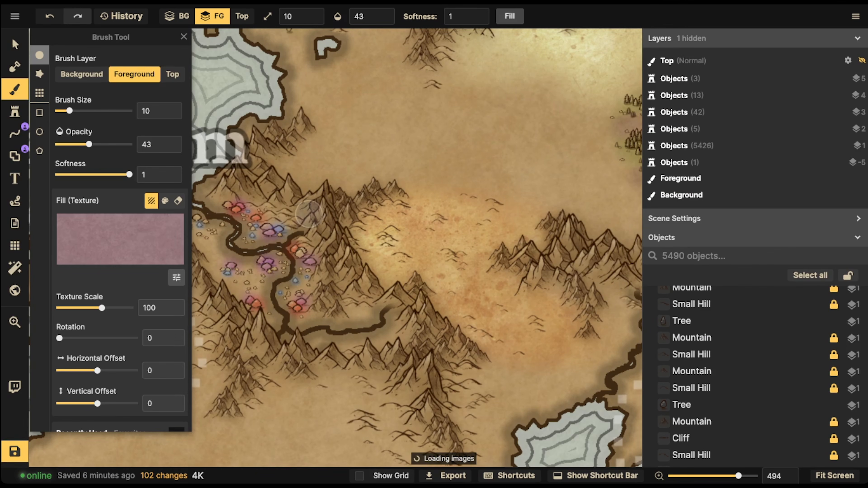
scroll(256, 226, up, 5)
mouse_move(262, 233)
mouse_down()
mouse_move(342, 228)
mouse_move(279, 220)
mouse_move(314, 236)
mouse_move(377, 295)
mouse_move(433, 305)
mouse_move(310, 253)
mouse_move(332, 237)
mouse_move(261, 212)
mouse_move(326, 230)
mouse_move(391, 309)
mouse_move(420, 311)
mouse_move(344, 288)
mouse_move(334, 254)
mouse_move(304, 225)
mouse_move(247, 214)
mouse_move(250, 165)
mouse_up()
scroll(250, 164, down, 3)
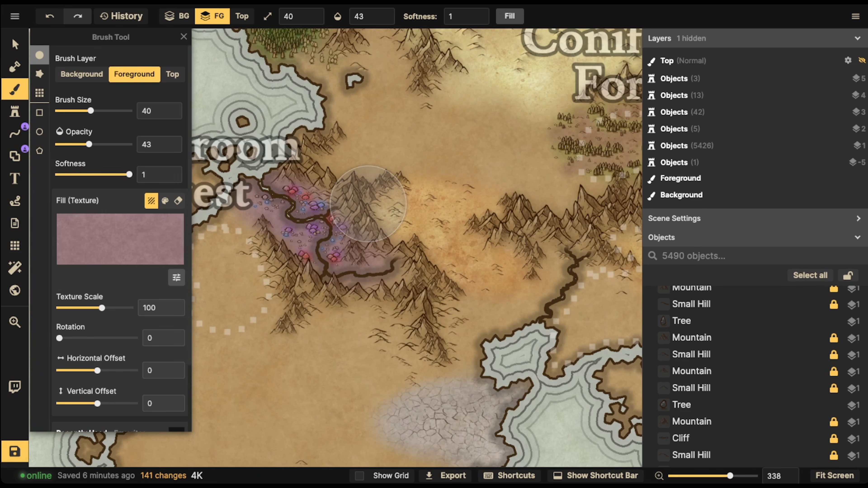
- Lock all the tree stamps in the Mushroom Forest valley, clear the selection and save the map
click(15, 44)
scroll(357, 193, down, 2)
drag(356, 194, 439, 196)
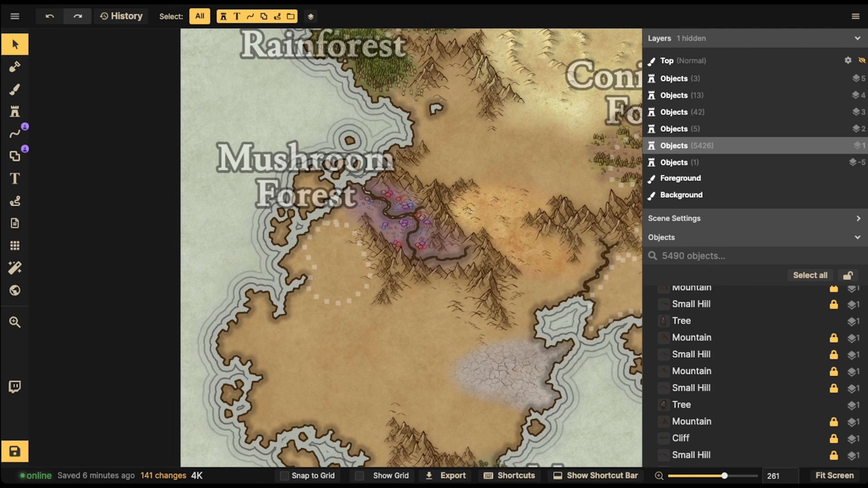
scroll(268, 222, down, 2)
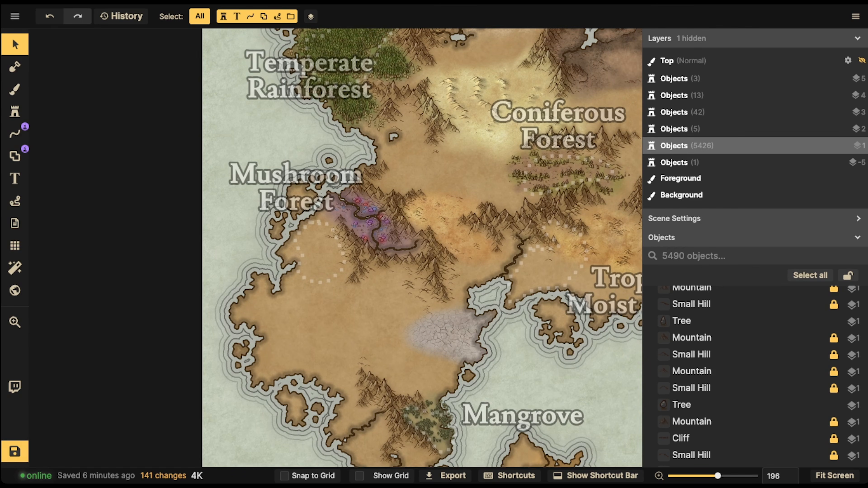
drag(291, 160, 434, 295)
key(l)
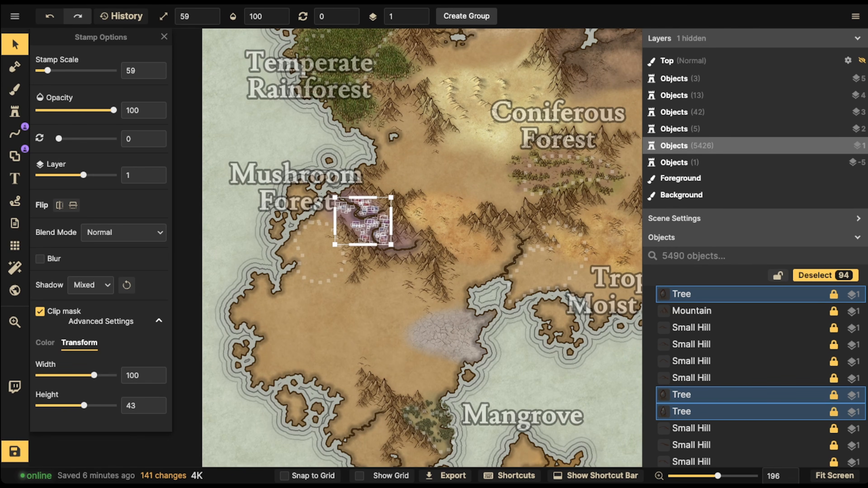
key(Escape)
key(ctrl+s)
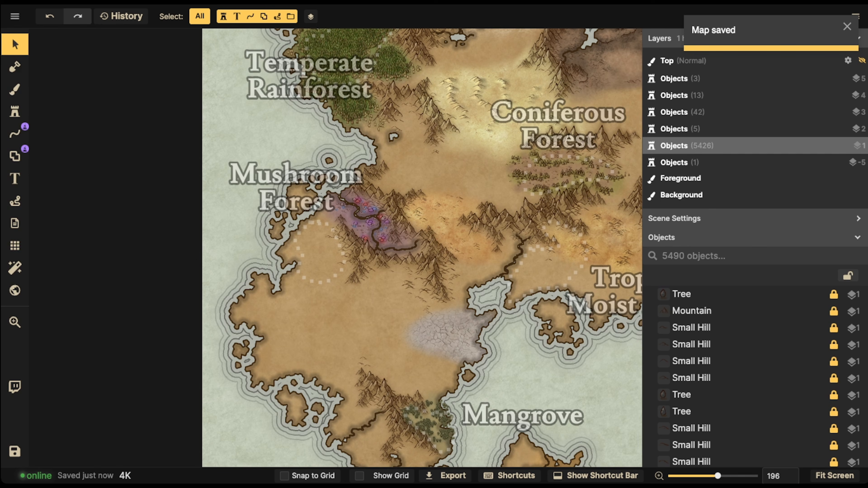
- Look over the main continent's labelled forest areas and examine the Dead Forest region on the southeastern island
key(space)
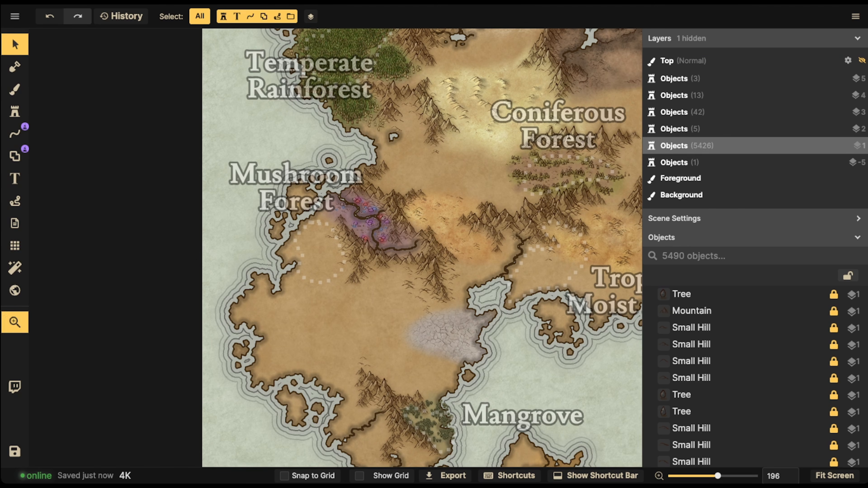
drag(444, 250, 334, 189)
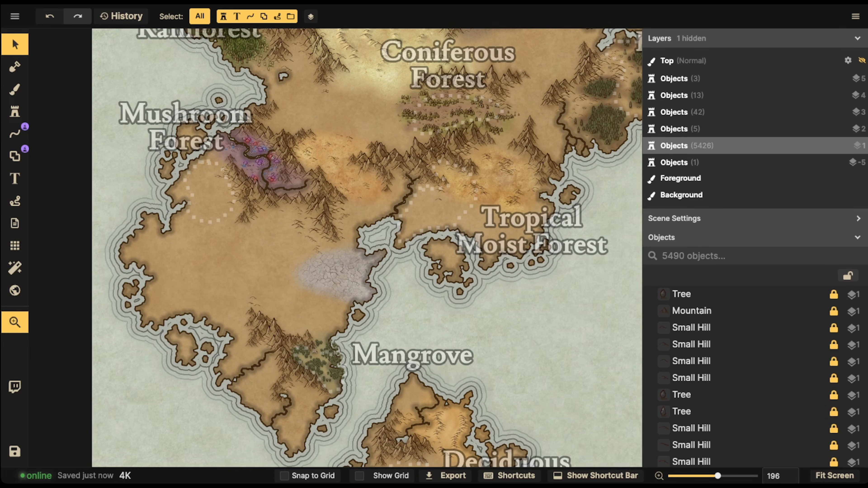
scroll(303, 245, up, 1)
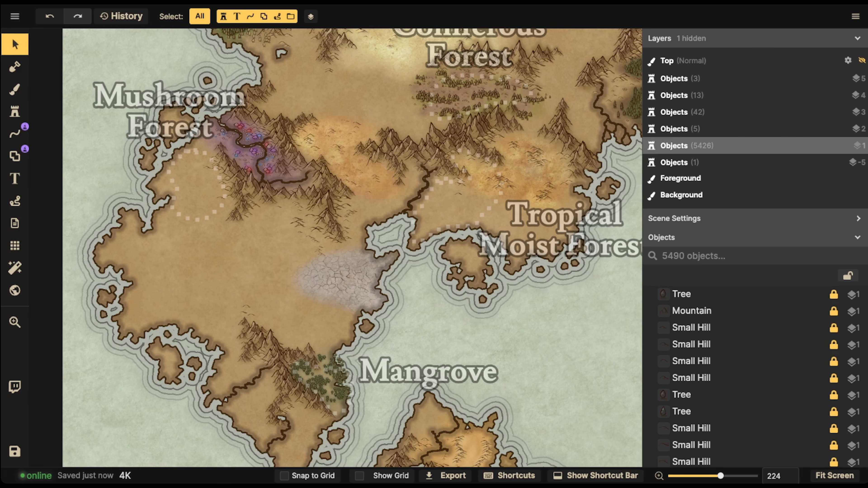
drag(352, 239, 249, 137)
scroll(274, 213, down, 3)
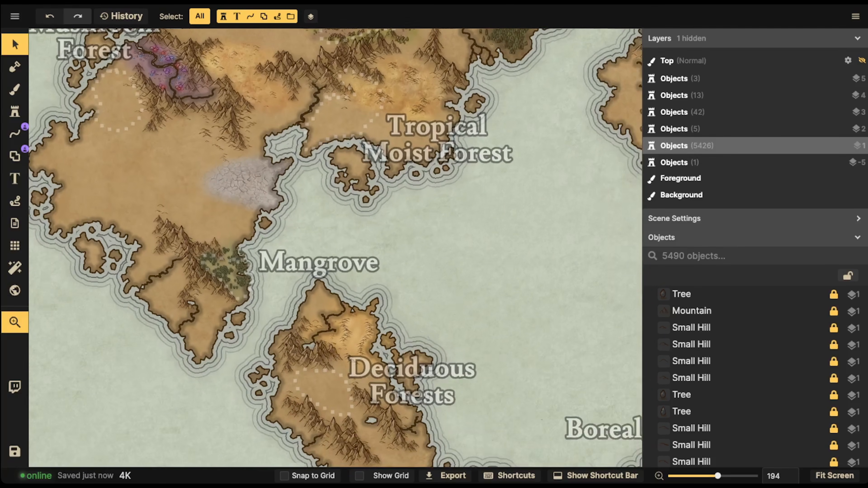
drag(273, 212, 409, 434)
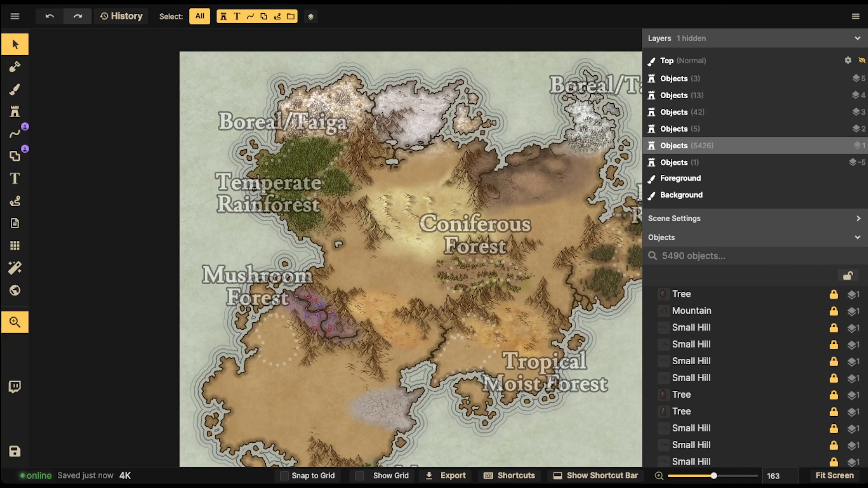
drag(479, 260, 286, 212)
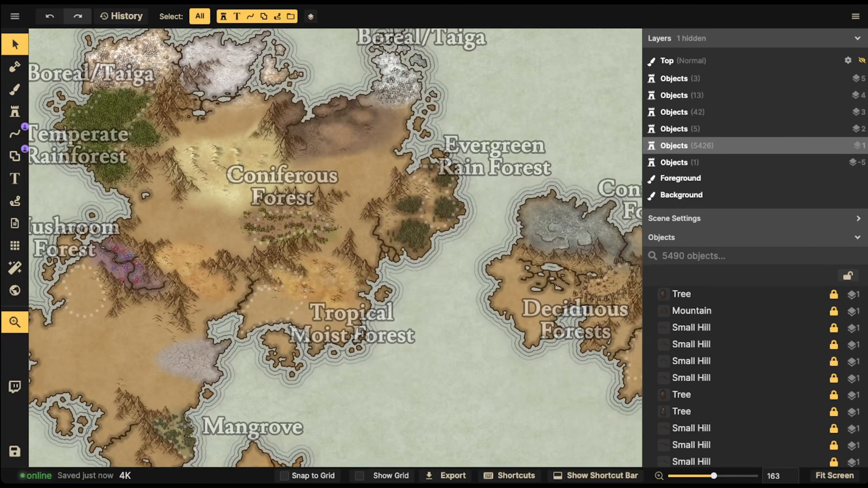
drag(505, 410, 176, 78)
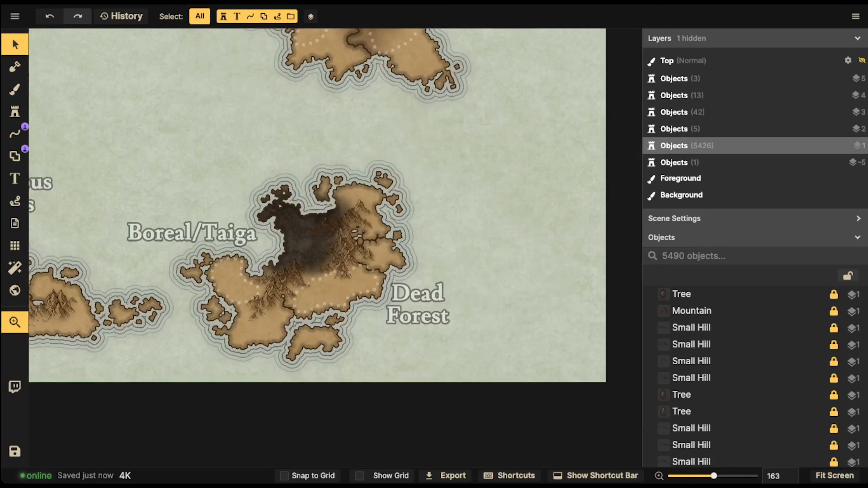
scroll(350, 285, up, 10)
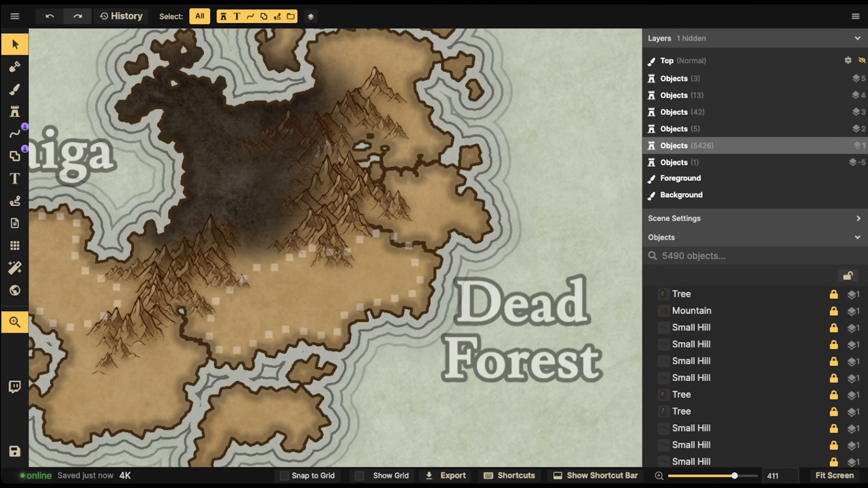
drag(350, 285, 390, 245)
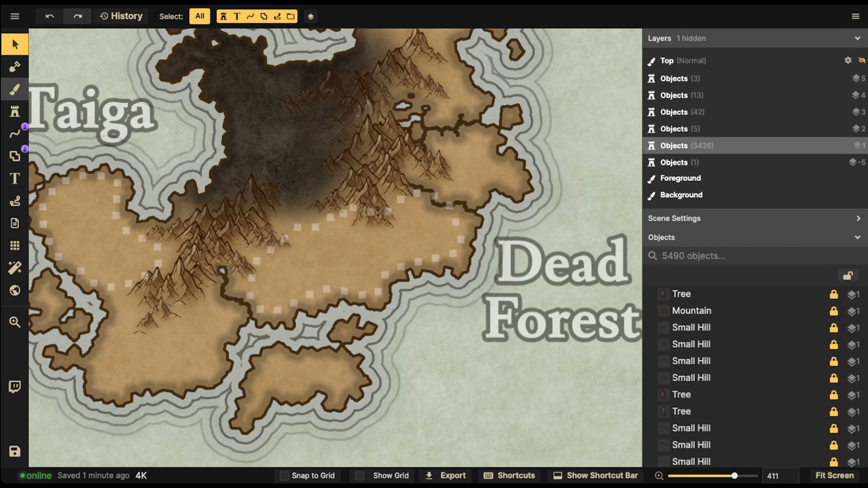
- Hide the Forest Locations group's labels and dotted outlines by setting the group's opacity to 0
scroll(761, 362, down, 10)
scroll(761, 361, down, 10)
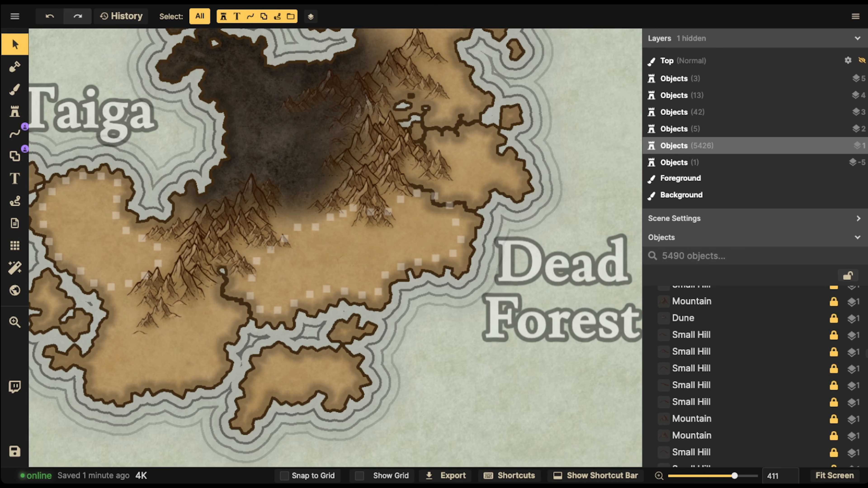
drag(867, 354, 867, 291)
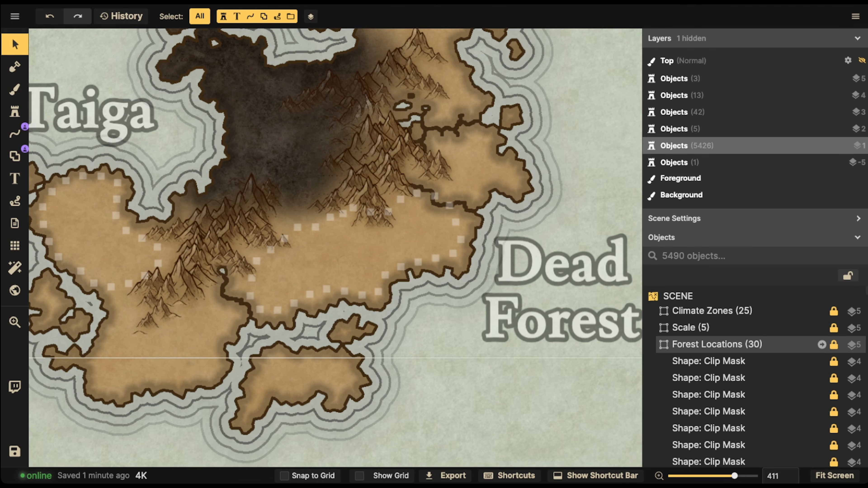
click(717, 344)
drag(71, 197, 38, 198)
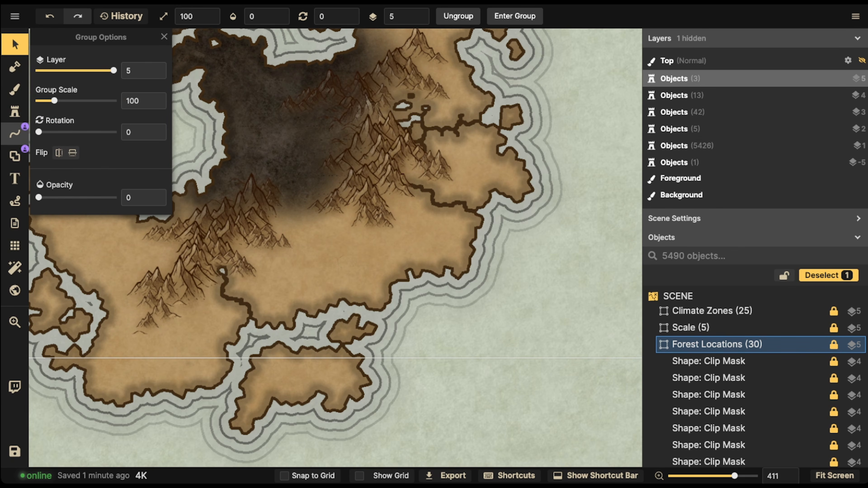
- Choose the set of six bare dead tree stamps from the Parchment World tree assets for stamping
click(15, 178)
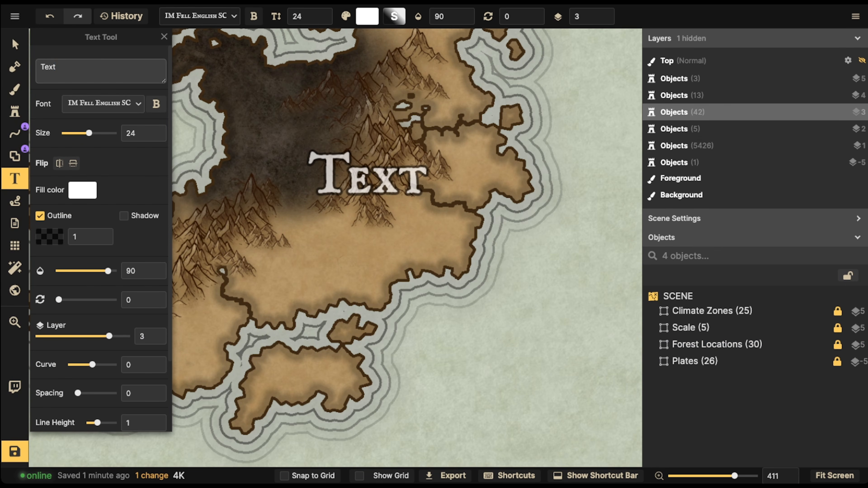
click(15, 112)
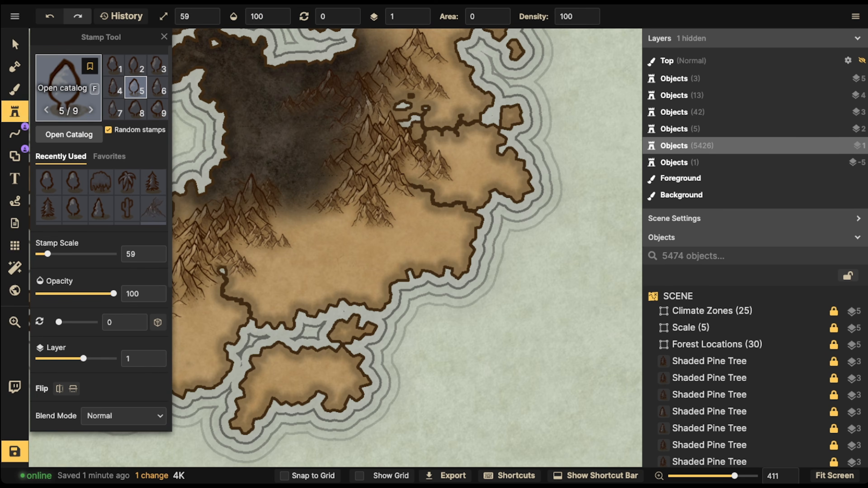
key(f)
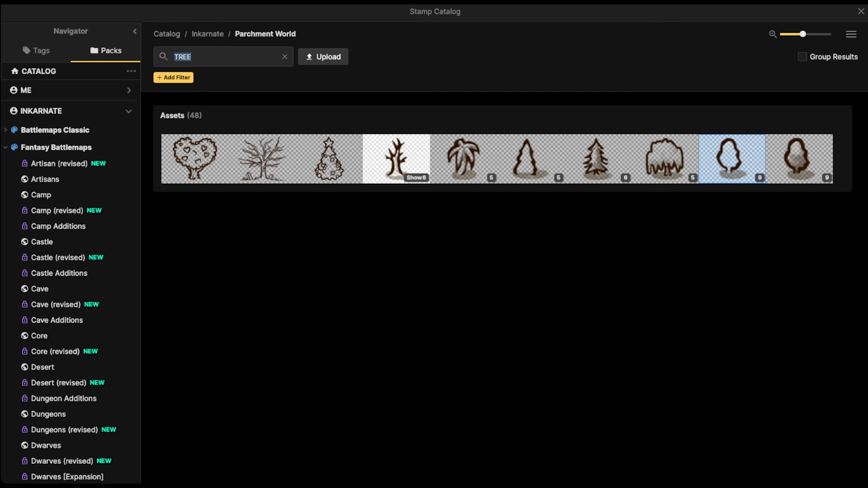
click(397, 159)
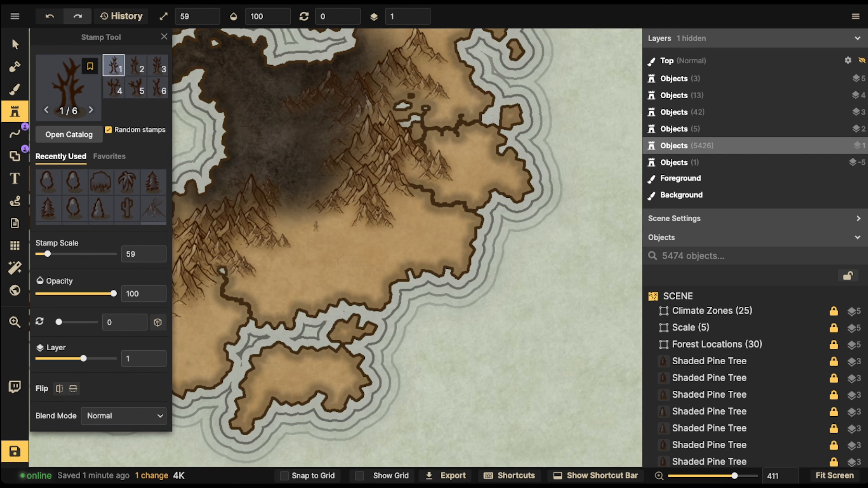
- Compare the dead tree stamp's size with the existing trees in the mangrove forest, trying a stamp scale of 39
scroll(316, 226, up, 5)
key(space)
drag(316, 226, 646, 345)
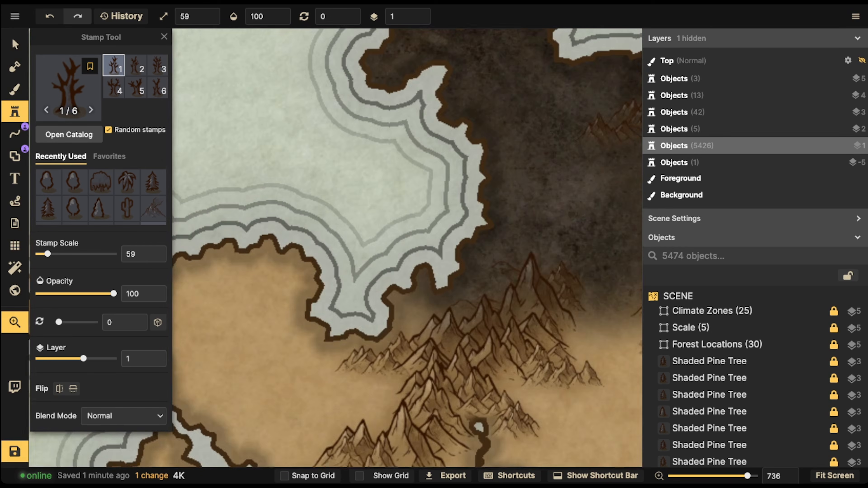
drag(342, 239, 547, 240)
drag(342, 143, 458, 383)
drag(291, 325, 547, 205)
drag(274, 226, 578, 247)
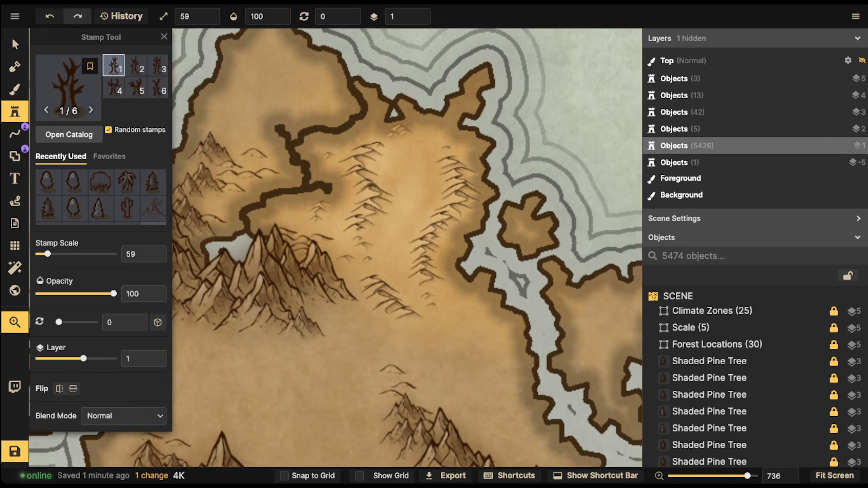
drag(359, 342, 447, 250)
drag(445, 424, 492, 293)
scroll(253, 188, down, 4)
scroll(272, 185, down, 4)
key(space)
drag(301, 55, 407, 195)
scroll(407, 191, up, 2)
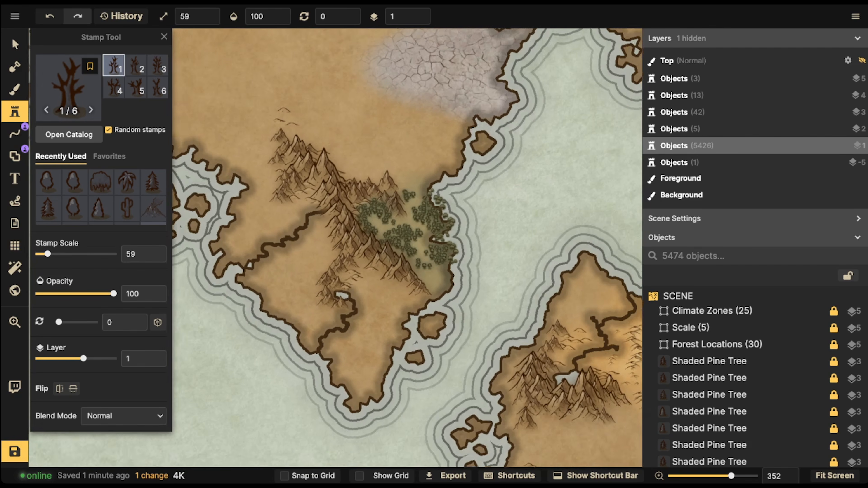
scroll(434, 150, up, 5)
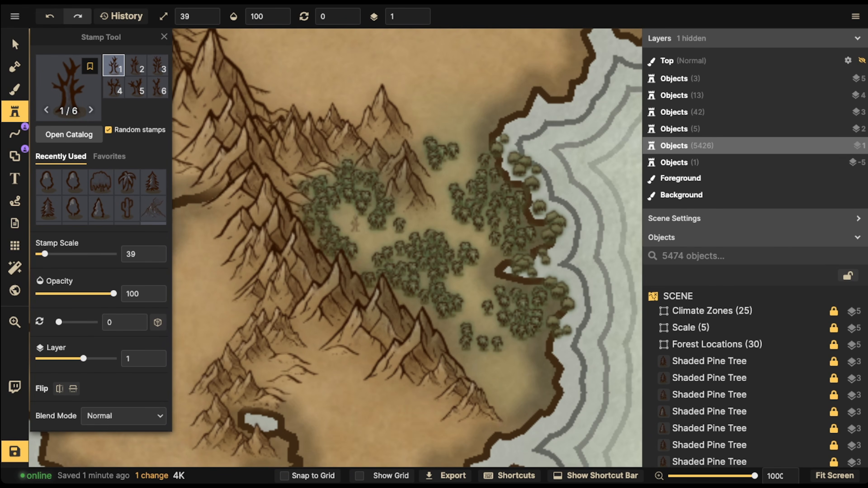
scroll(355, 224, down, 3)
- Set the stamp scale to 79 and place four dead trees at the foot of the mountains on the Dead Forest's western side
key(space)
drag(403, 222, 191, 165)
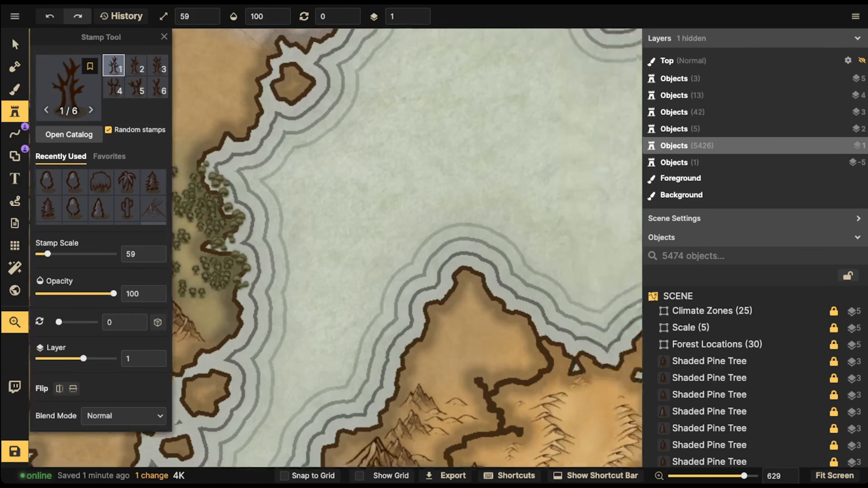
drag(513, 257, 273, 222)
drag(513, 291, 290, 205)
drag(496, 342, 322, 143)
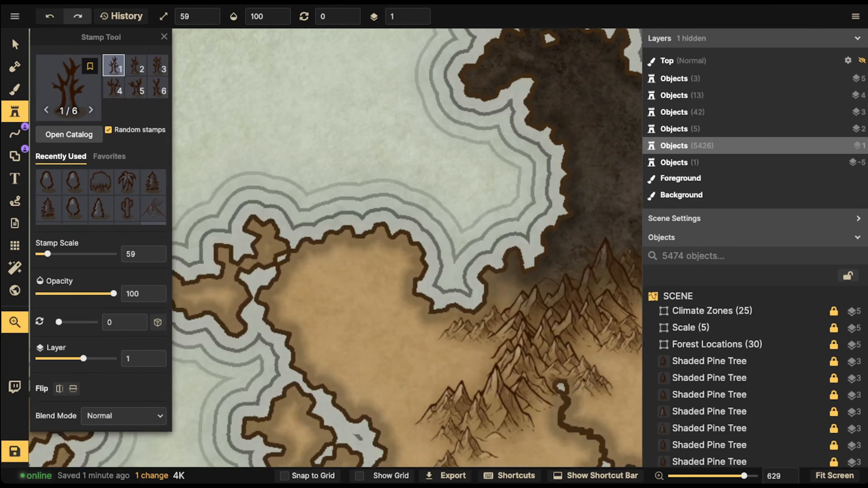
drag(496, 308, 328, 308)
drag(408, 213, 330, 312)
key(])
key(])
key(space)
key(space)
scroll(328, 272, down, 2)
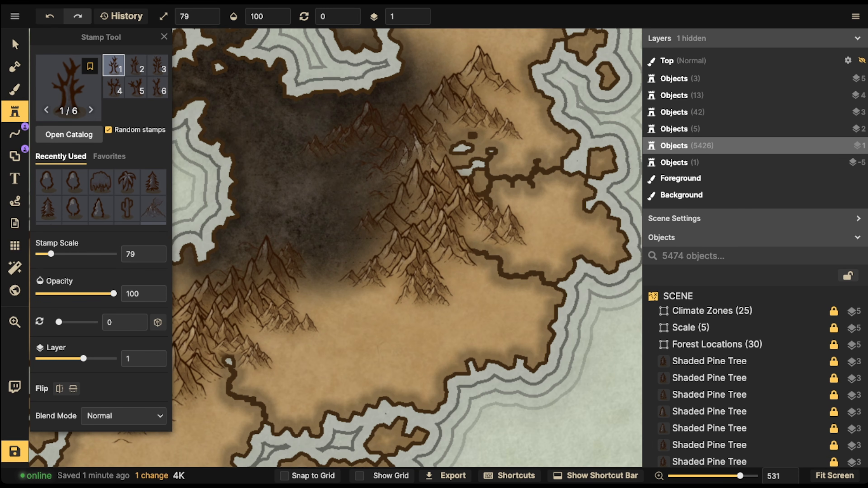
click(350, 296)
click(254, 326)
click(275, 332)
click(289, 327)
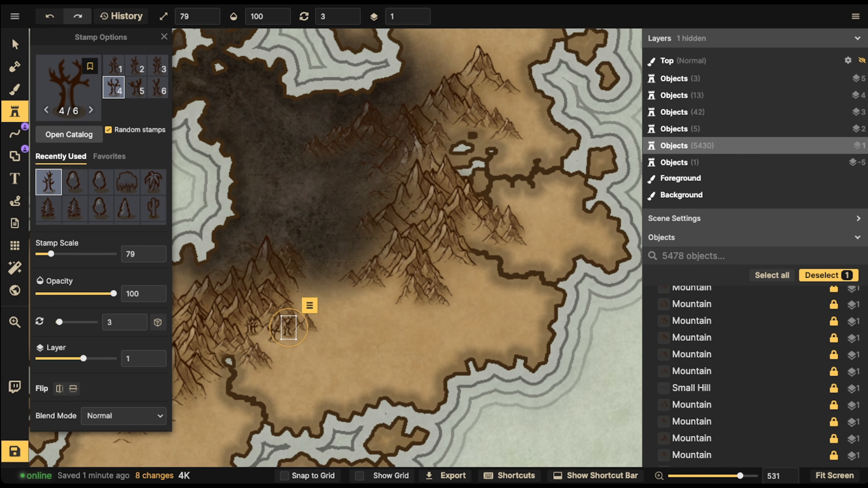
key(Escape)
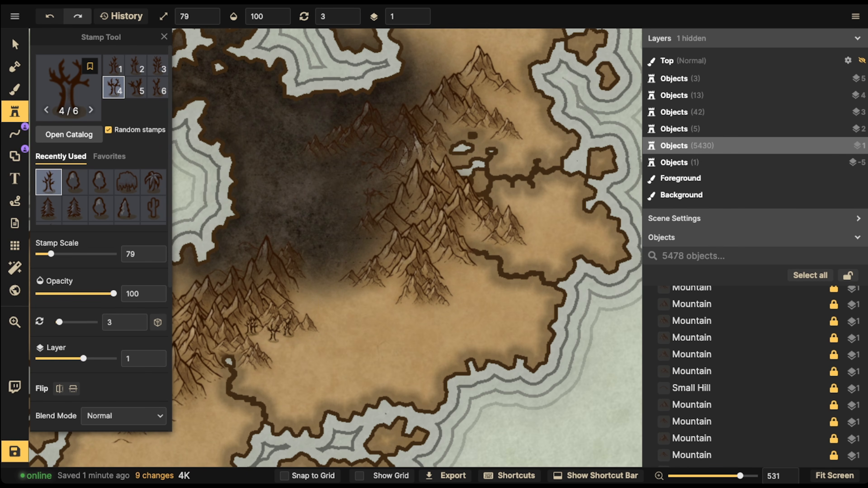
- Set the stamp placement mode to Single
scroll(100, 239, down, 6)
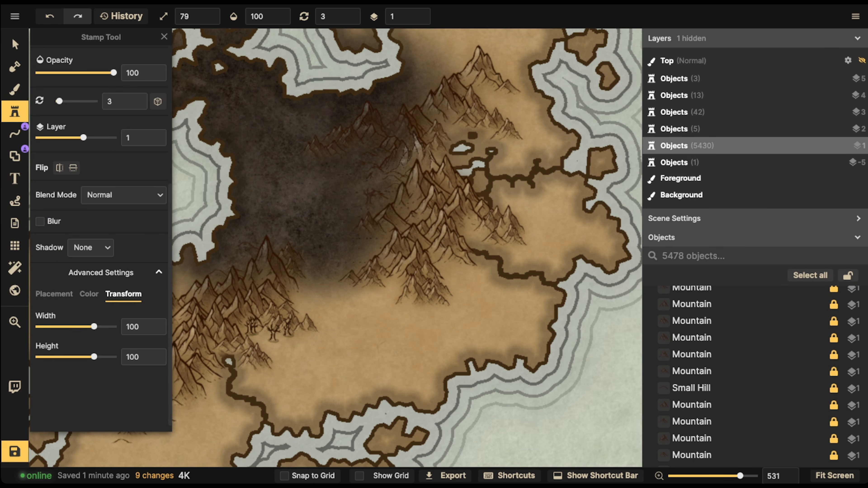
click(55, 294)
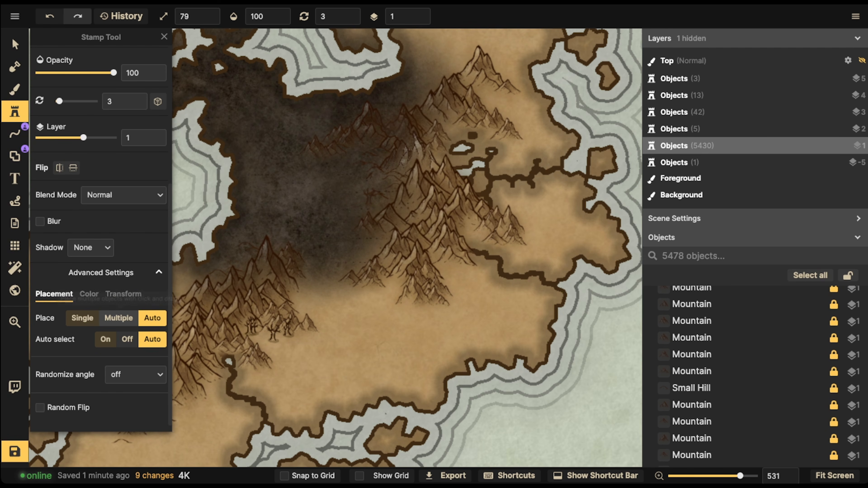
click(118, 318)
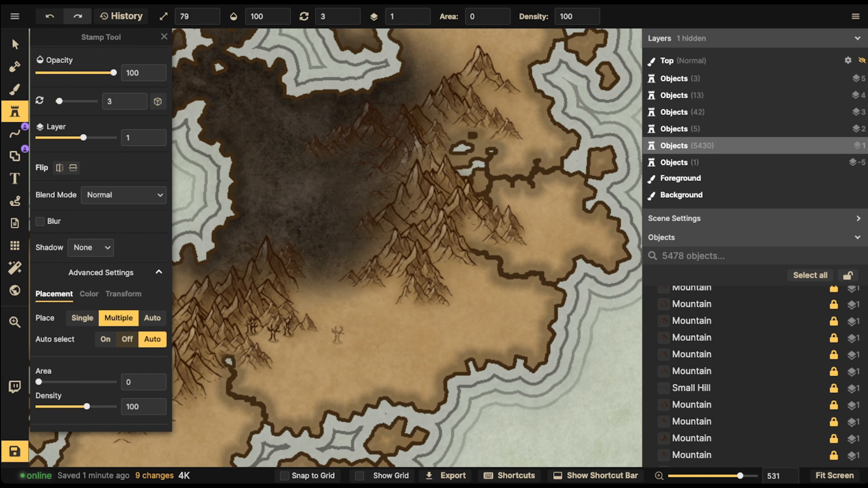
click(82, 318)
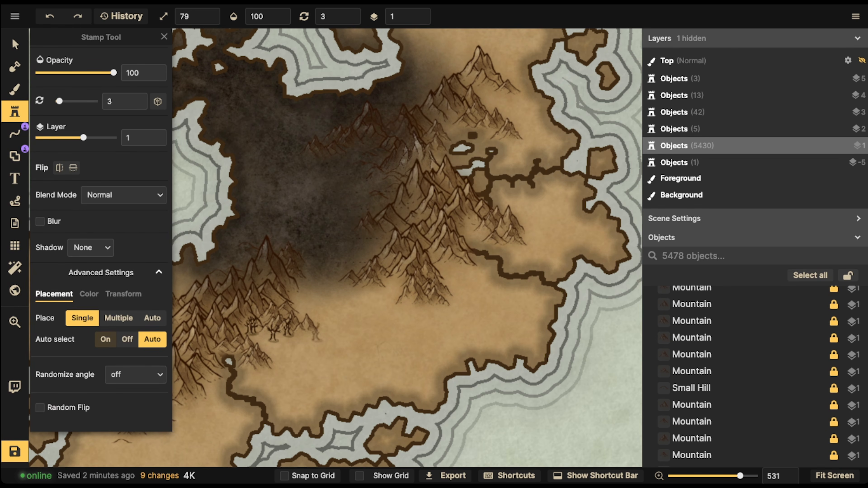
- Place single dead trees beside the Dead Forest's western mountain foot and in the open plain east of it
click(314, 334)
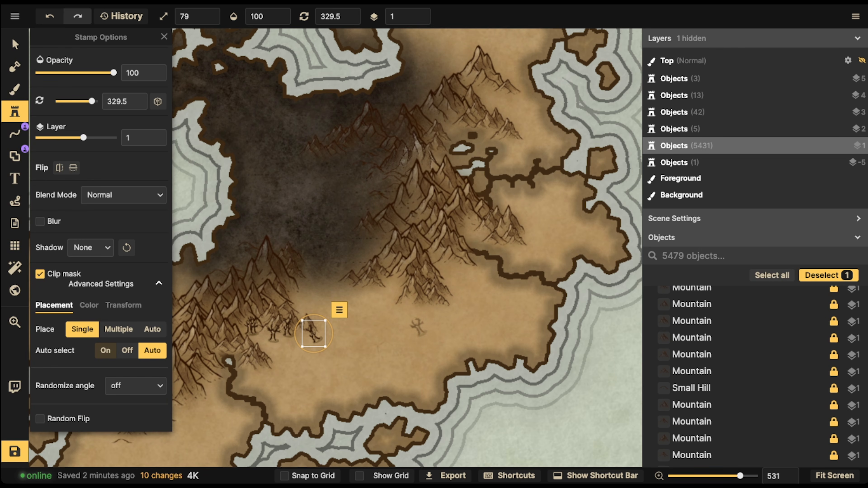
click(397, 329)
drag(343, 342, 494, 314)
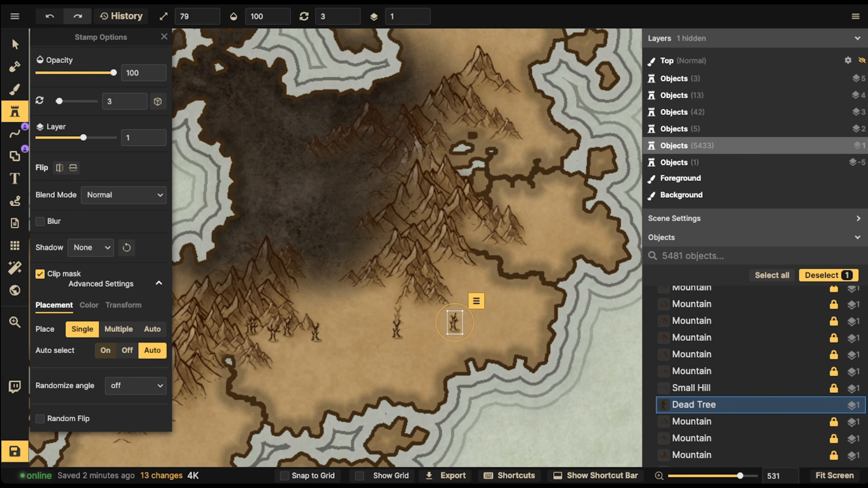
- Delete the two dead trees standing alone in the open plain
click(14, 44)
key(Delete)
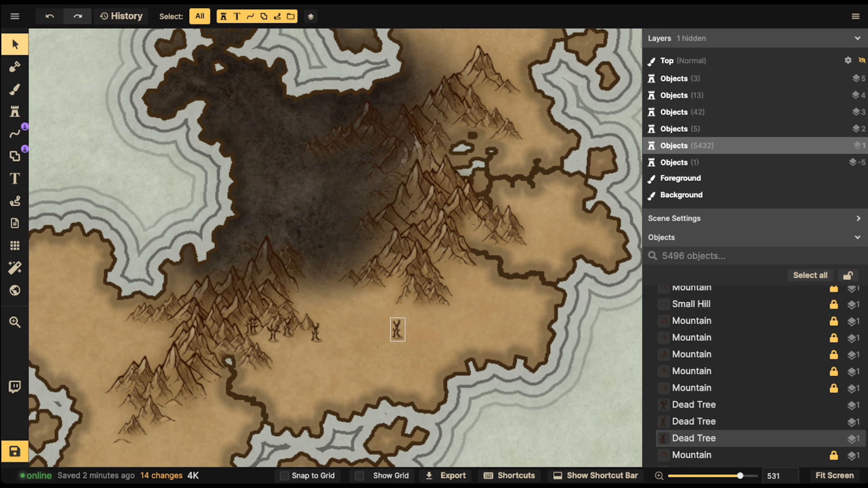
click(398, 330)
key(Delete)
click(316, 331)
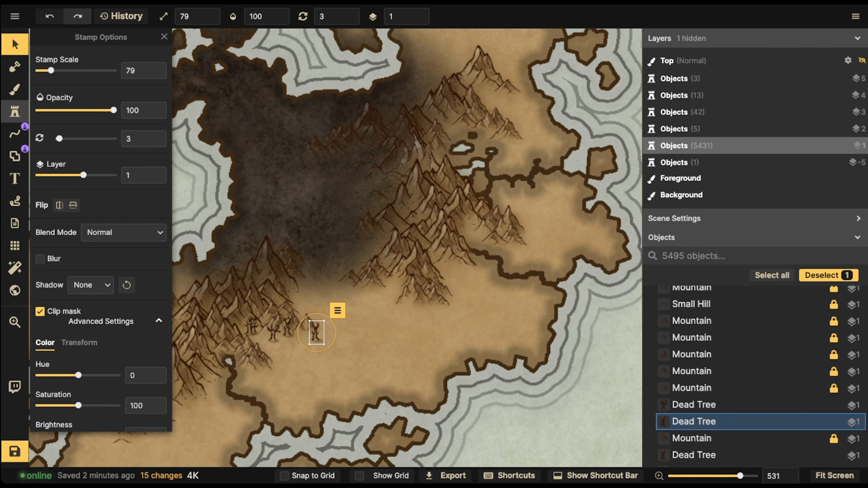
- Set the dead tree stamp's placement mode to Multiple and undo a trial placement below the central mountains
click(15, 112)
scroll(101, 239, down, 7)
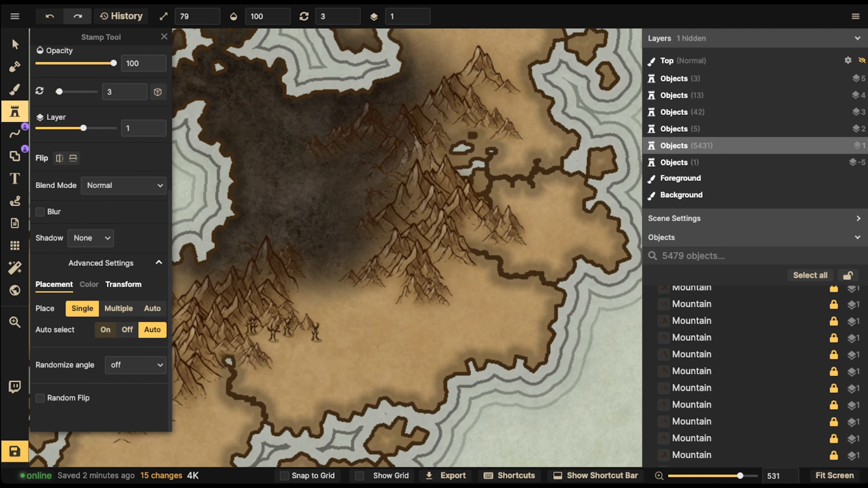
click(158, 263)
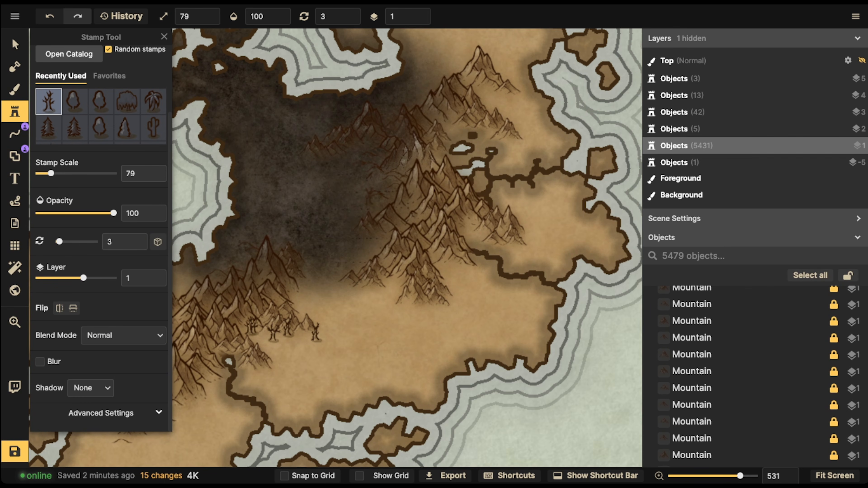
click(101, 413)
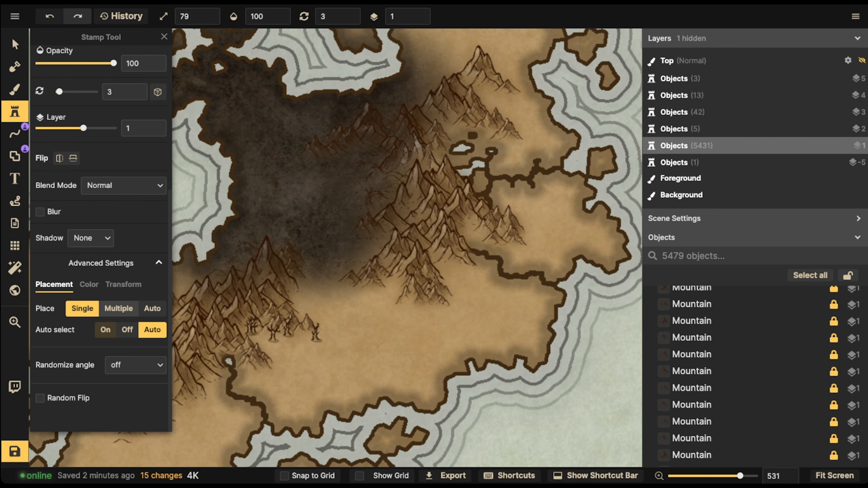
click(118, 309)
mouse_move(418, 314)
mouse_down()
mouse_move(489, 318)
mouse_move(423, 315)
mouse_up()
key(ctrl+z)
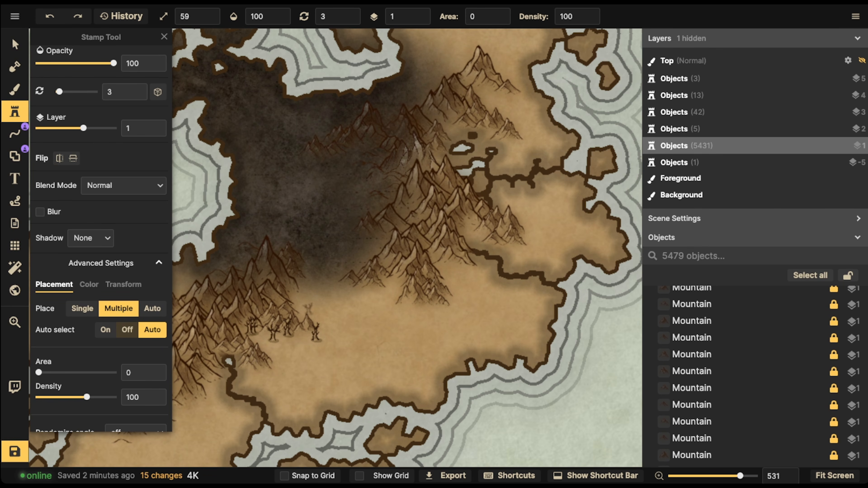
- Set the stamp scale to 59 and stamp dead trees along the mountain foothills, with a dense cluster in the southern plain
mouse_move(258, 333)
mouse_down()
mouse_move(278, 356)
mouse_move(265, 371)
mouse_move(301, 335)
mouse_move(309, 304)
mouse_move(295, 298)
mouse_move(300, 284)
mouse_move(336, 298)
mouse_move(387, 282)
mouse_move(391, 308)
mouse_up()
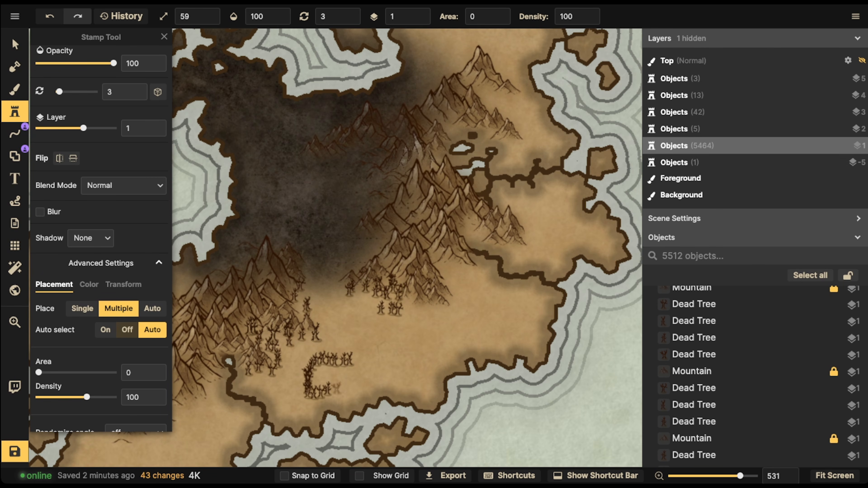
mouse_move(339, 390)
mouse_down()
mouse_move(349, 352)
mouse_move(321, 366)
mouse_move(312, 401)
mouse_move(301, 380)
mouse_move(308, 352)
mouse_up()
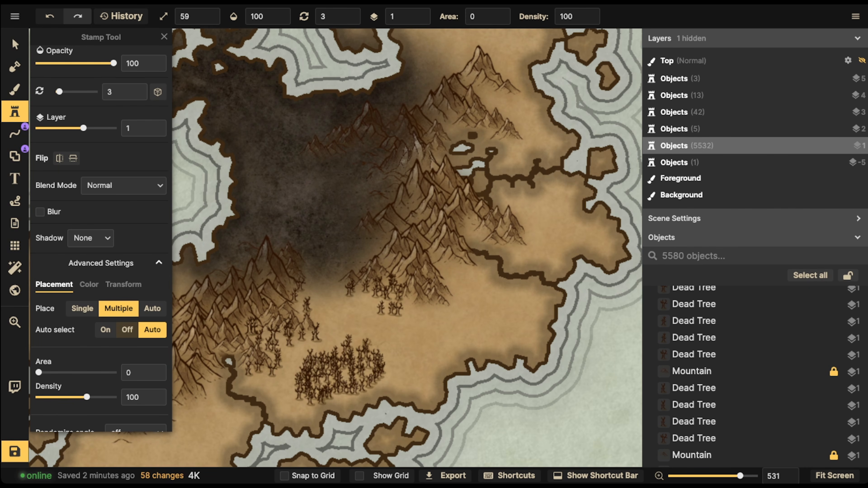
click(329, 392)
click(351, 392)
click(265, 387)
click(276, 407)
click(277, 391)
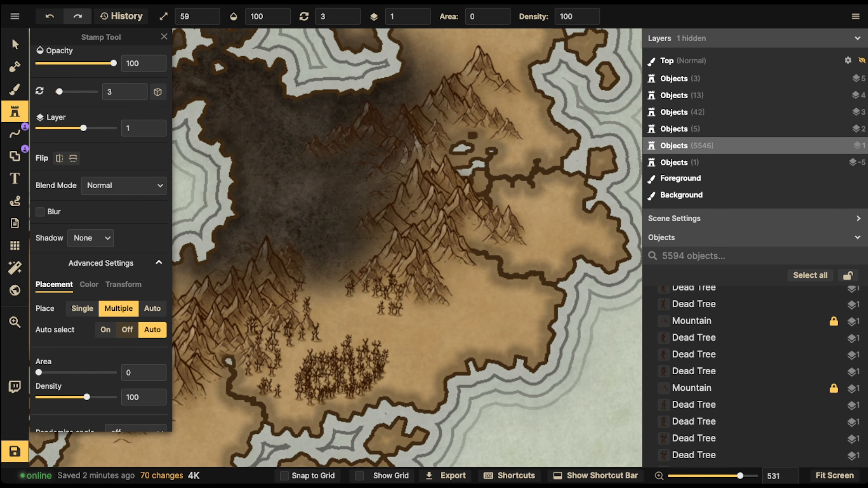
- Thicken the dense southern cluster and stamp more dead trees at scale 59 across the Dead Forest's eastern half
click(342, 373)
click(358, 372)
click(358, 358)
mouse_move(419, 339)
mouse_down()
mouse_move(448, 319)
mouse_move(480, 330)
mouse_up()
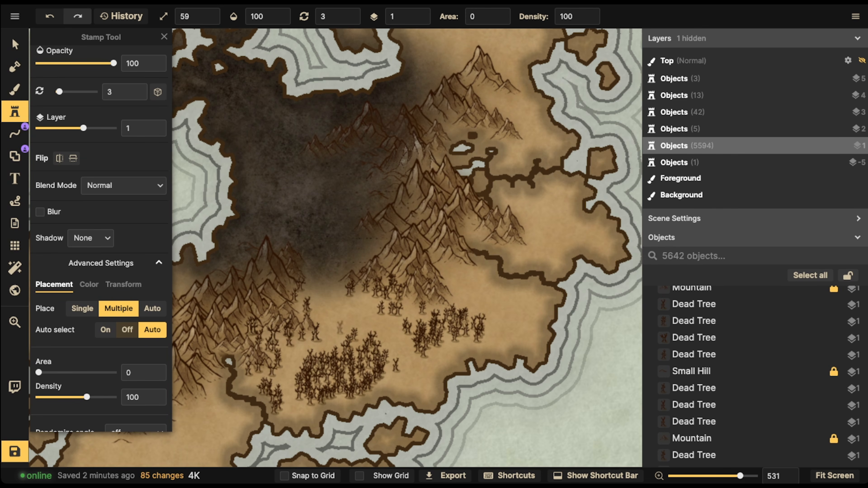
click(448, 352)
click(425, 385)
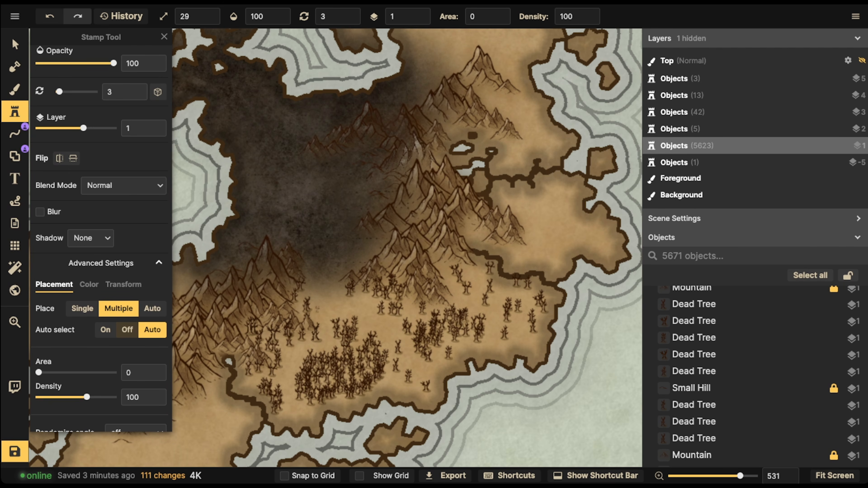
- Set the stamp scale to 29 and scatter small dead trees between the western mountains and the dense cluster
click(329, 308)
click(322, 315)
click(326, 322)
click(336, 323)
click(328, 341)
click(300, 345)
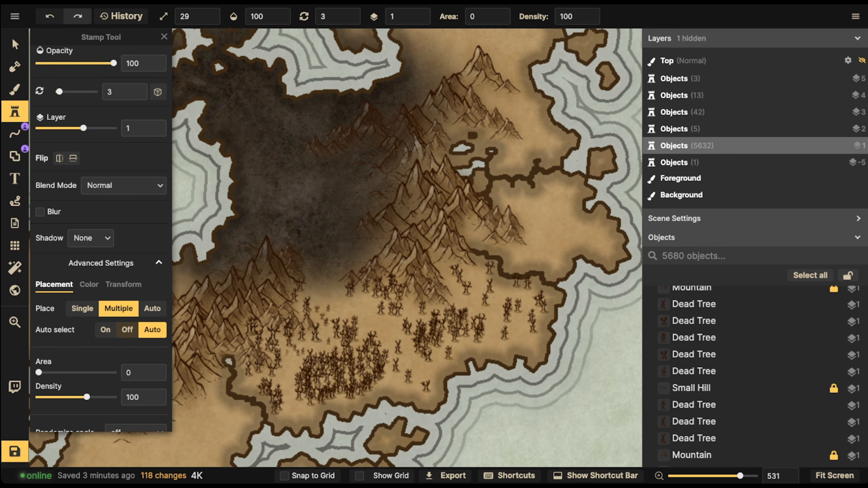
- Scatter small dead trees at scale 29 along the Dead Forest's southwestern coast
click(295, 404)
click(317, 415)
click(297, 419)
click(283, 409)
click(250, 389)
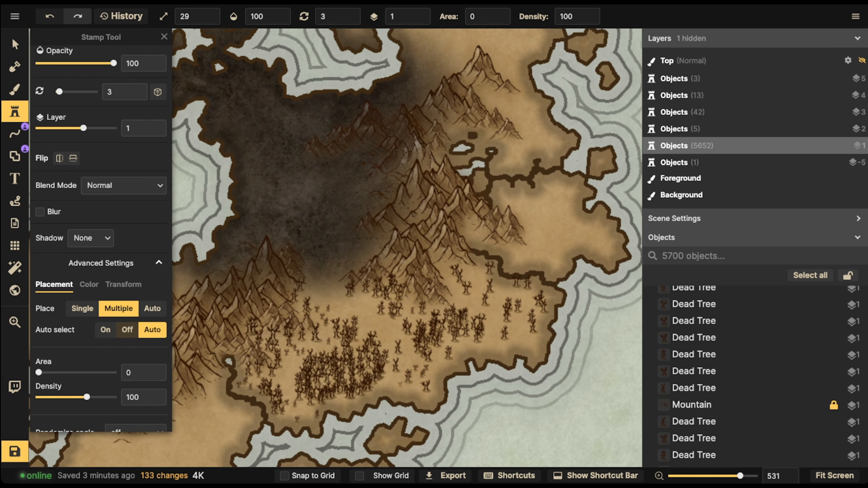
- Scatter small dead trees at scale 29 southeast of the dense cluster and towards the eastern coast
click(392, 393)
click(401, 393)
click(405, 394)
click(490, 327)
click(498, 342)
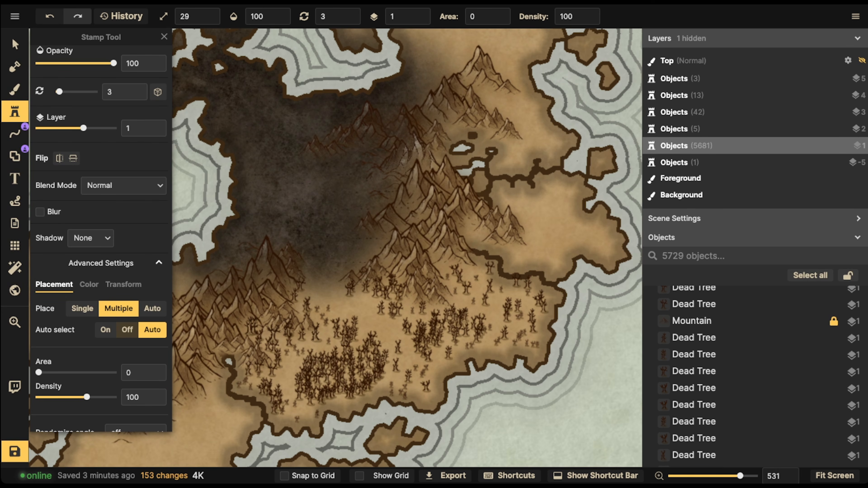
- Select all the dead trees of the Dead Forest and give them a Custom Object Shadow
click(15, 44)
scroll(250, 241, down, 1)
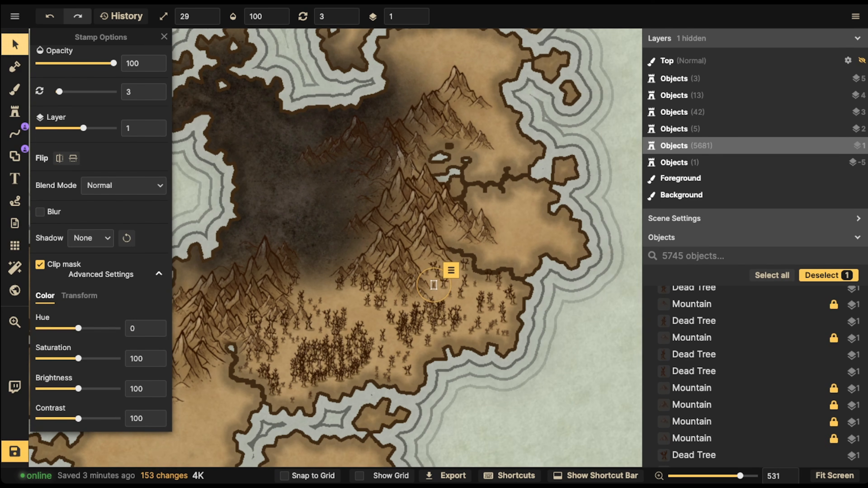
drag(285, 309, 559, 397)
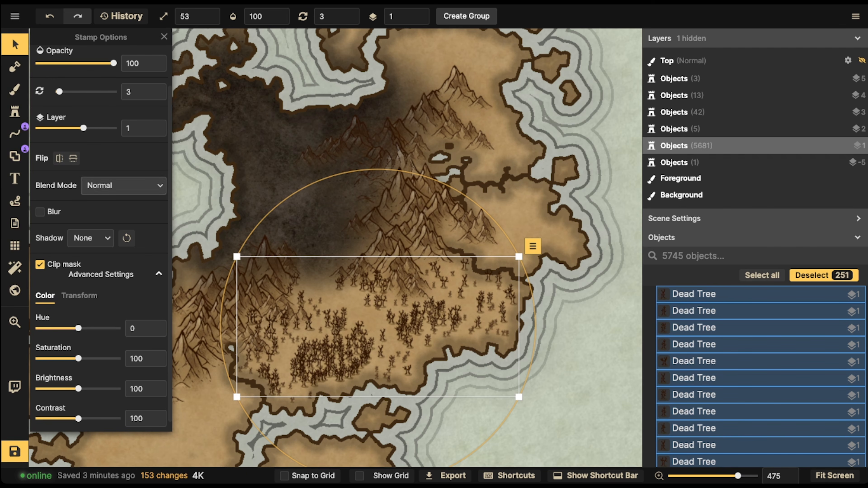
click(91, 238)
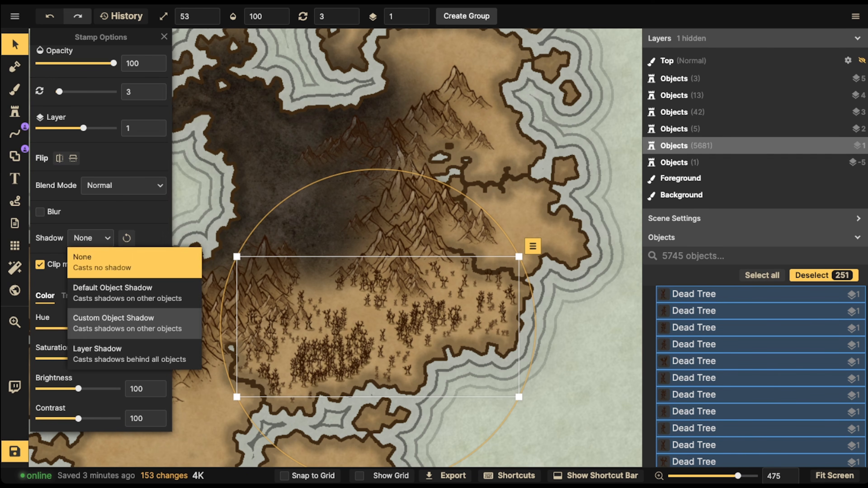
click(103, 319)
click(154, 238)
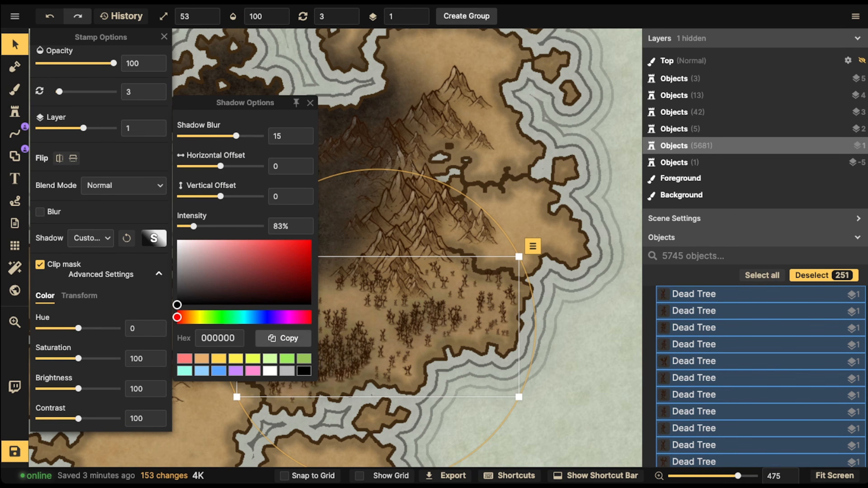
- Set the dead trees' shadow blur to 2.6 and its colour to dark brown 593813
click(202, 359)
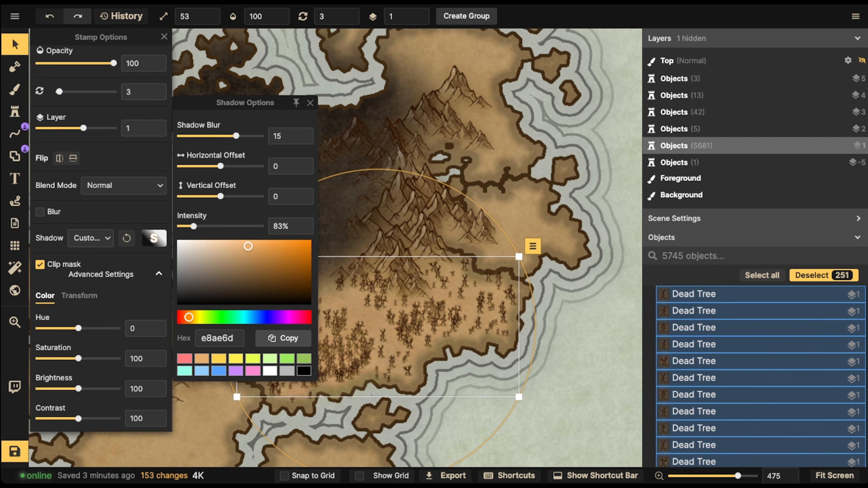
click(274, 246)
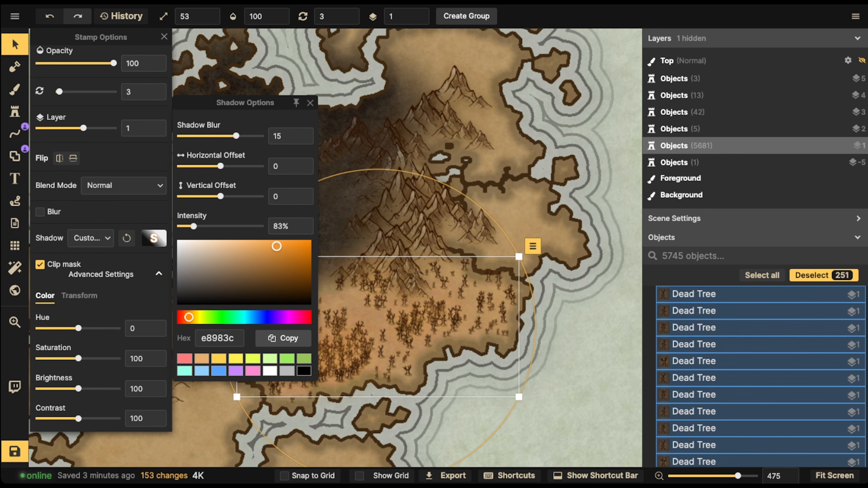
drag(236, 135, 212, 136)
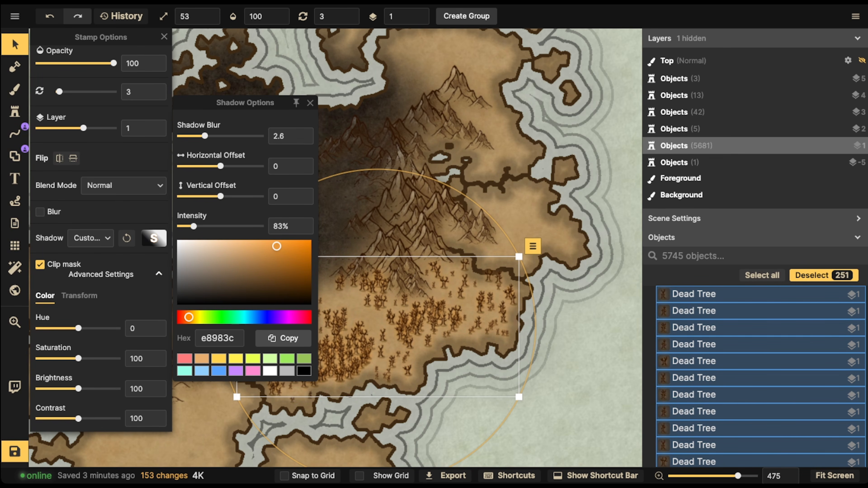
drag(276, 247, 280, 286)
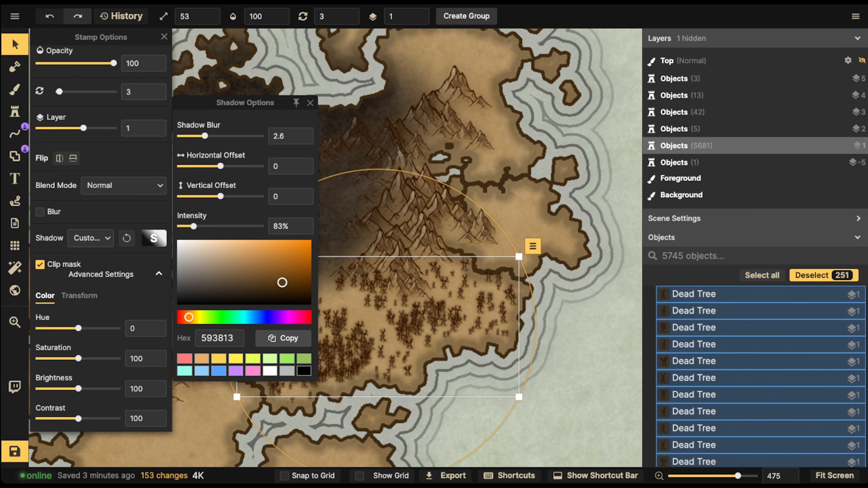
click(353, 280)
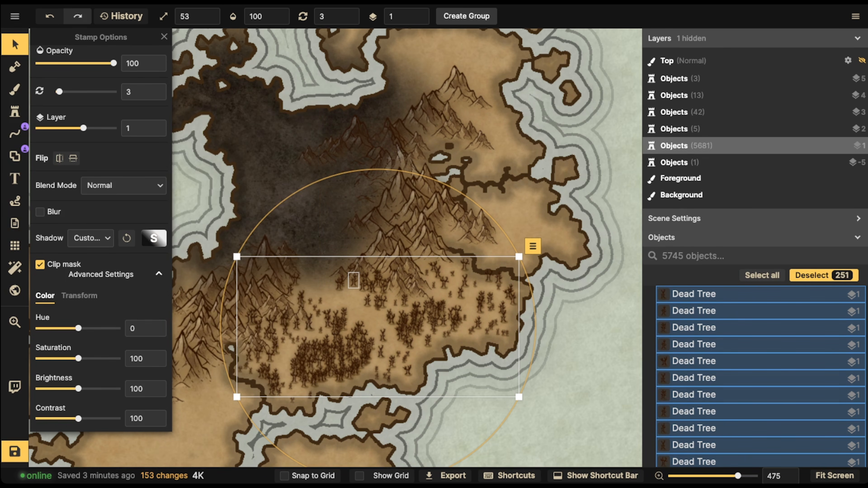
- Brush the Parchment Stained texture onto the foreground in the Dead Forest and raise the brush opacity to 100
click(14, 90)
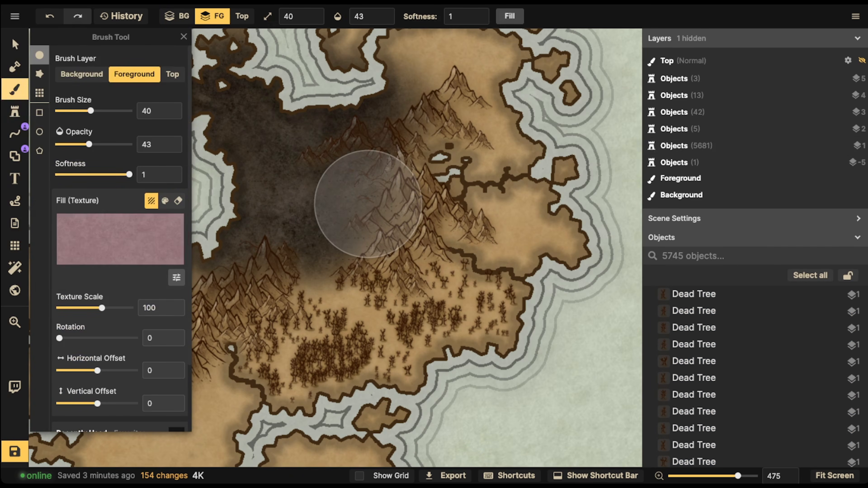
click(110, 241)
scroll(673, 233, up, 3)
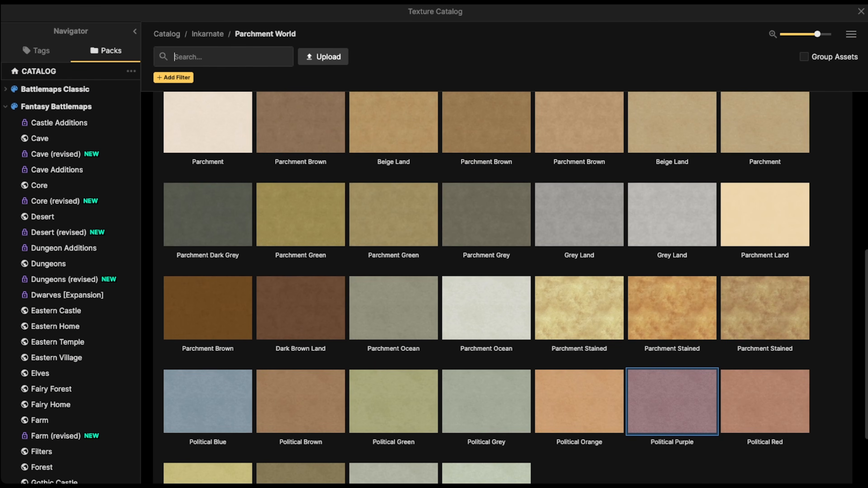
click(752, 304)
mouse_move(573, 297)
mouse_down()
mouse_move(417, 318)
mouse_move(358, 310)
mouse_move(393, 301)
mouse_up()
click(372, 16)
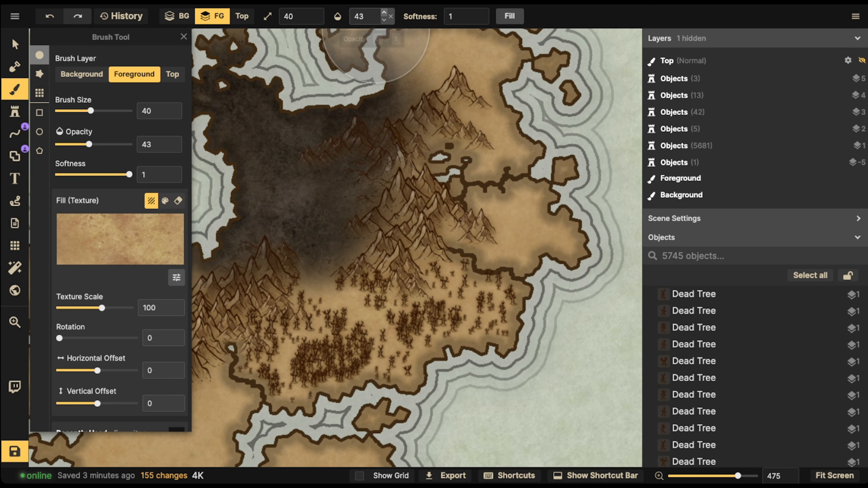
text(100)
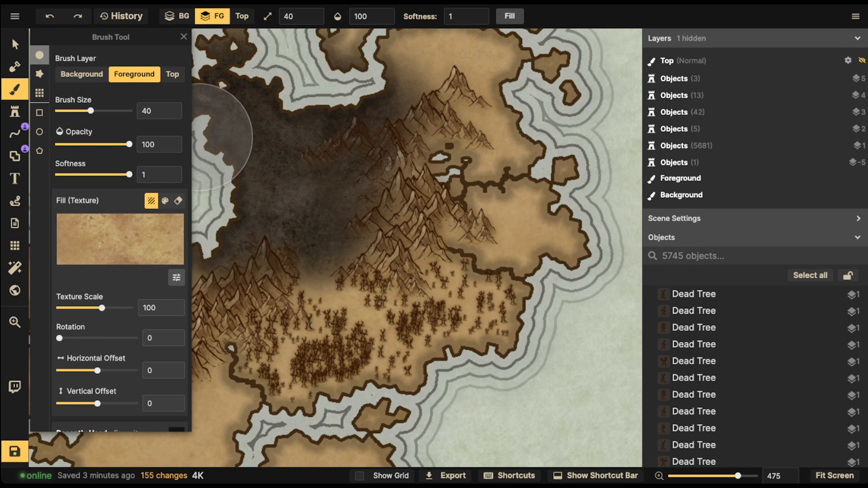
- Choose the Cracked Ground texture from the Parchment World pack as the brush fill
click(133, 239)
scroll(393, 206, up, 5)
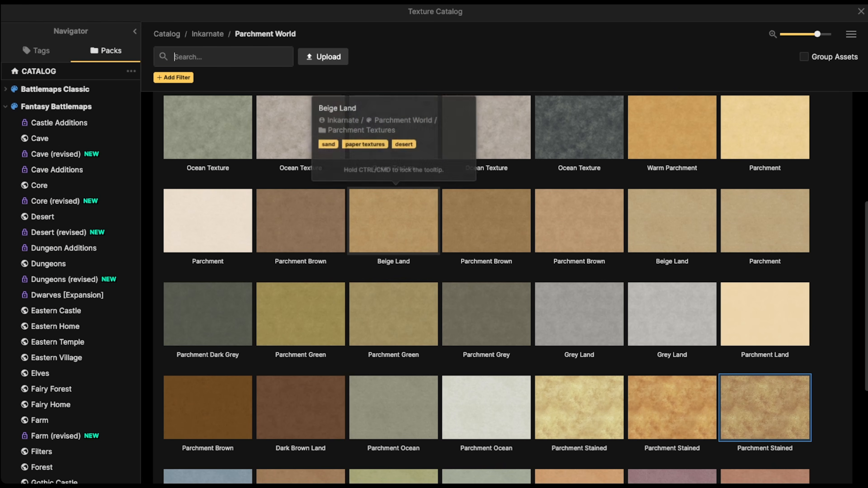
scroll(393, 191, up, 5)
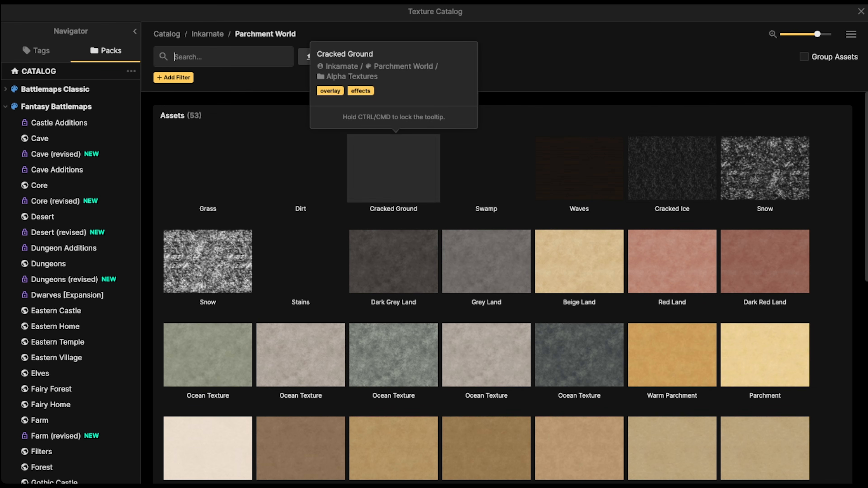
click(364, 175)
- Paint the Cracked Ground texture on the foreground over the whole Dead Forest area between the trees
drag(352, 415, 374, 312)
scroll(376, 257, up, 2)
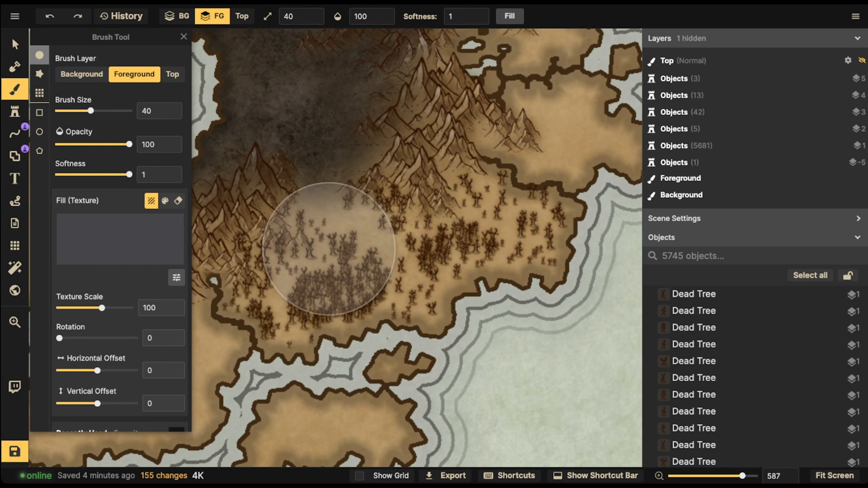
drag(331, 249, 305, 284)
mouse_move(422, 258)
mouse_down()
mouse_move(379, 268)
mouse_move(458, 245)
mouse_move(472, 231)
mouse_move(545, 235)
mouse_move(357, 250)
mouse_move(341, 217)
mouse_move(278, 310)
mouse_move(406, 297)
mouse_move(380, 292)
mouse_move(511, 217)
mouse_move(501, 246)
mouse_move(357, 256)
mouse_move(330, 292)
mouse_move(275, 315)
mouse_move(464, 292)
mouse_move(528, 225)
mouse_move(489, 212)
mouse_move(474, 227)
mouse_move(237, 221)
mouse_move(379, 202)
mouse_move(331, 212)
mouse_move(345, 178)
mouse_move(326, 178)
mouse_move(344, 174)
mouse_move(333, 195)
mouse_move(367, 204)
mouse_up()
key(v)
scroll(368, 204, down, 5)
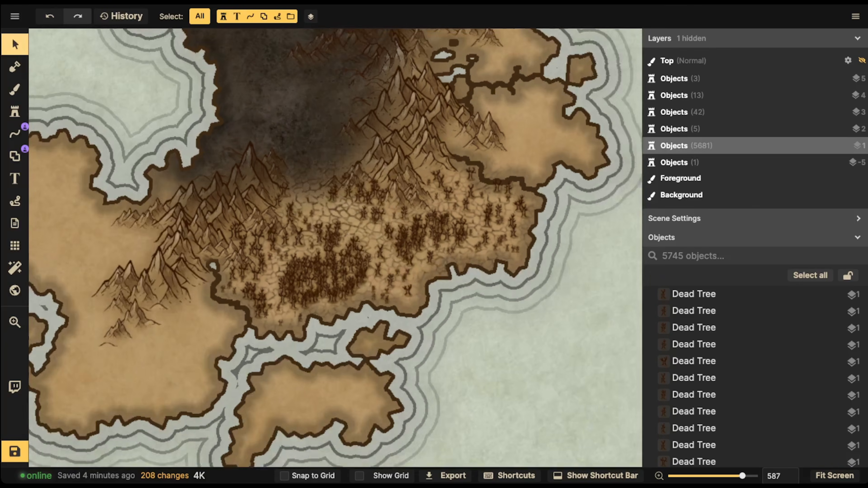
scroll(487, 196, down, 2)
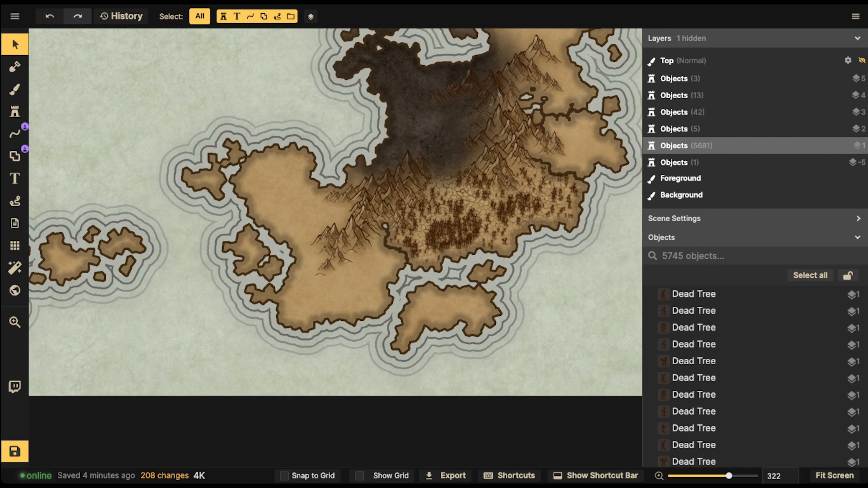
scroll(448, 224, down, 2)
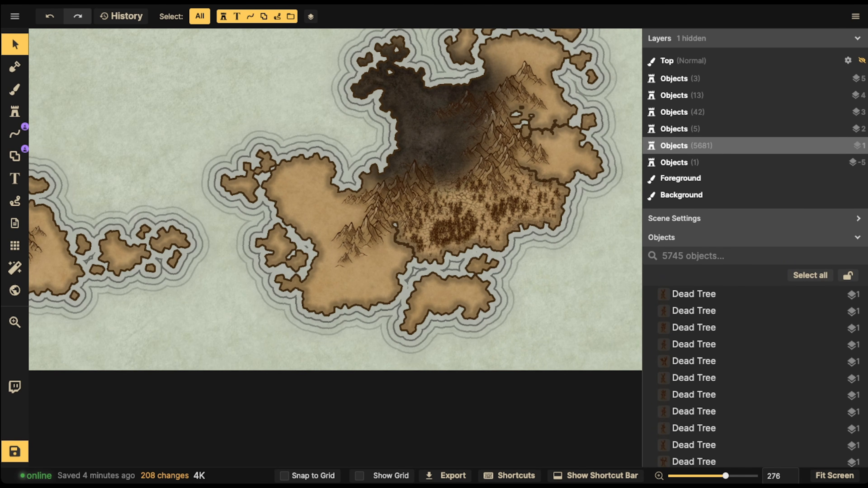
- Save the map with the finished Dead Forest
key(ctrl+s)
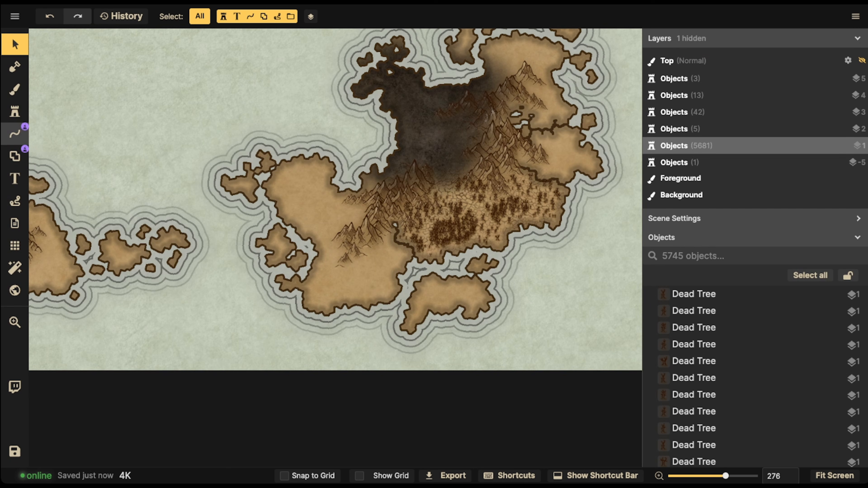
- Look through all Parchment World stamps in the stamp catalog without a search filter
click(15, 111)
click(70, 133)
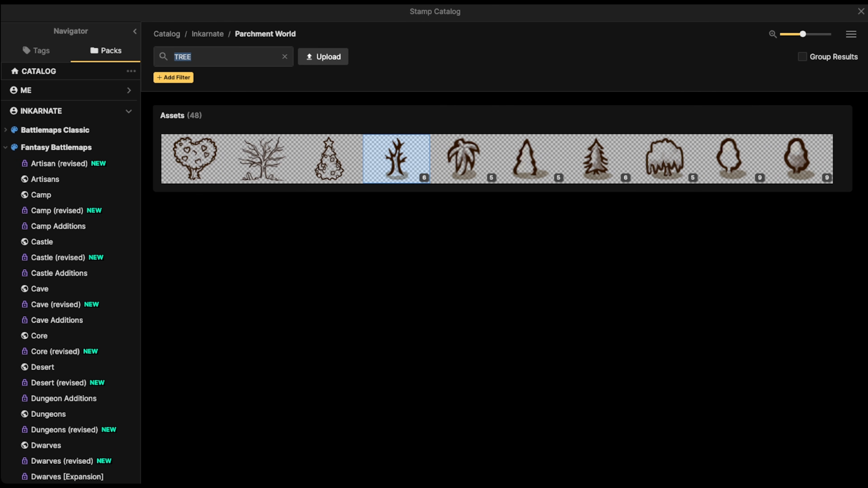
click(284, 57)
scroll(397, 205, down, 10)
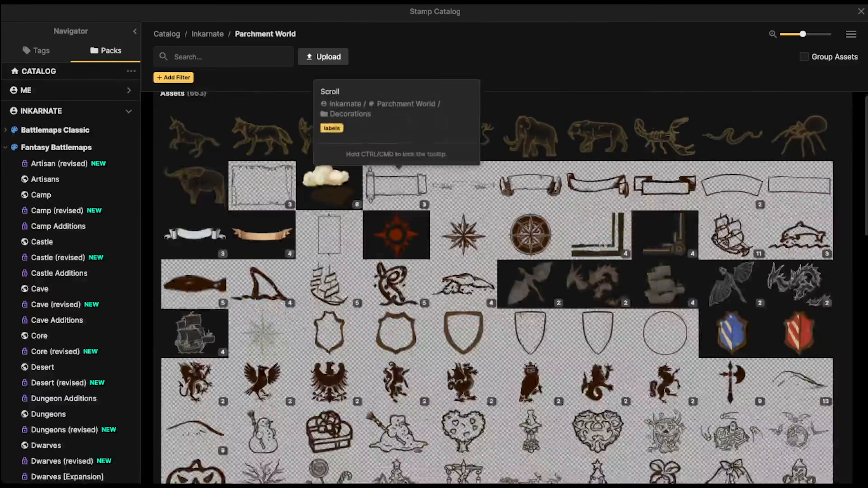
scroll(397, 239, down, 8)
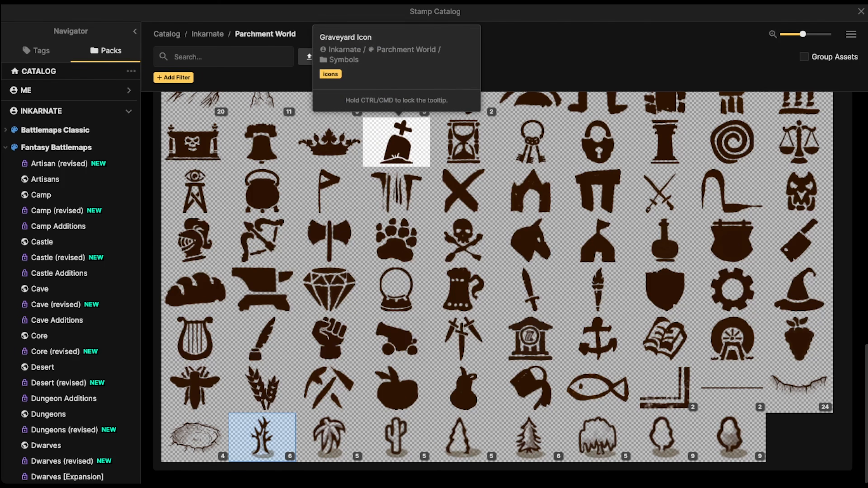
scroll(397, 192, up, 6)
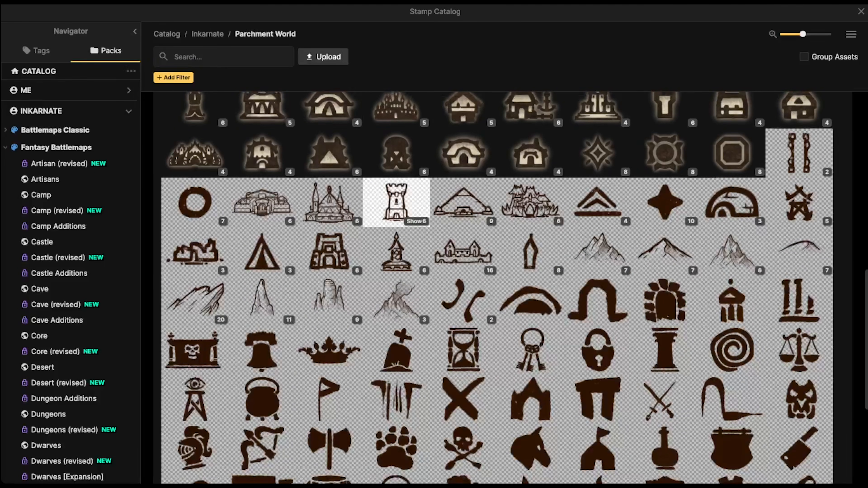
scroll(531, 205, up, 1)
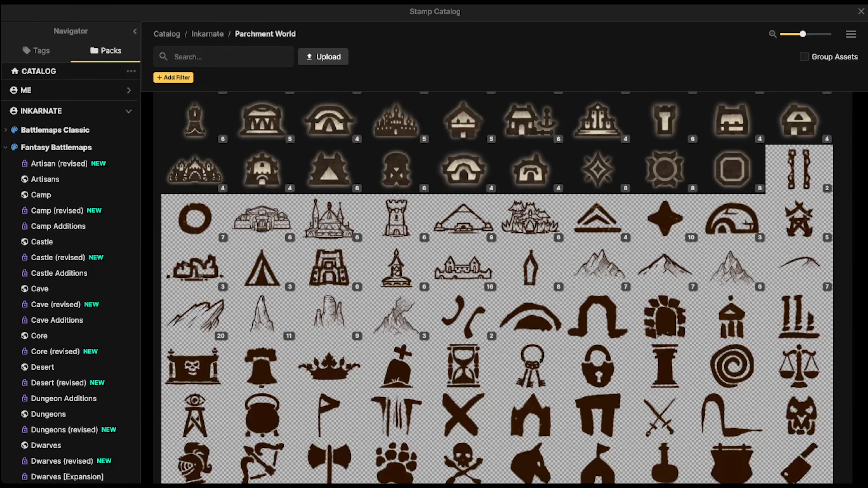
click(861, 12)
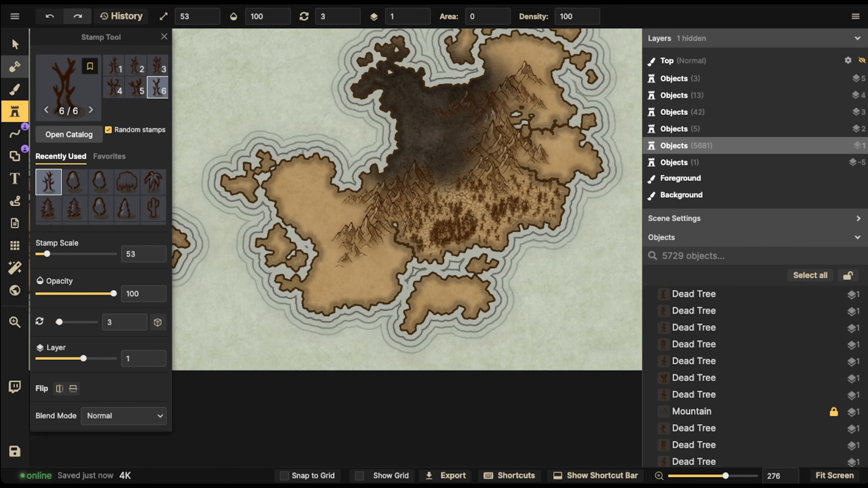
- Place three upright dead tree stamps at scale 53 on the eastern side of the western continent's northern peninsula
scroll(359, 168, up, 2)
key(space)
drag(359, 168, 783, 192)
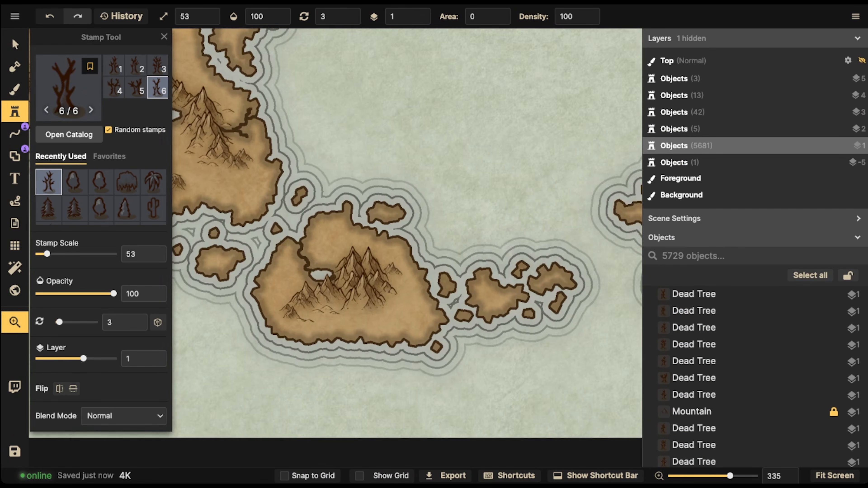
drag(211, 89, 436, 181)
scroll(325, 139, up, 3)
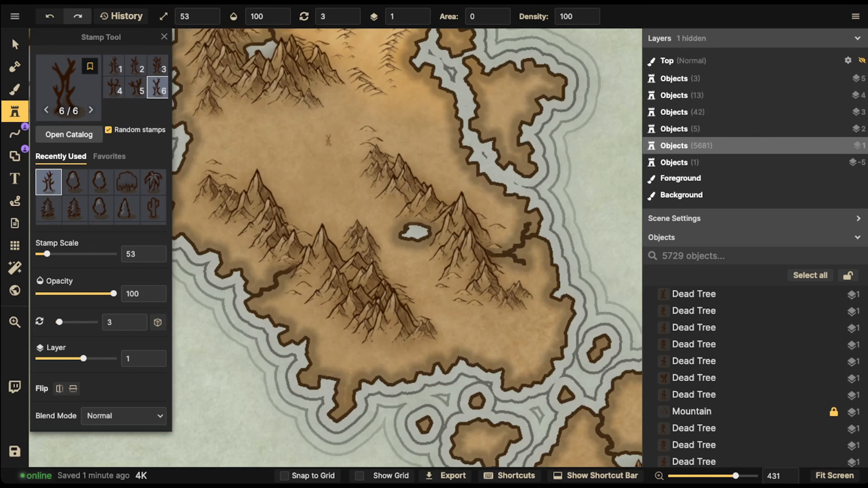
scroll(328, 141, down, 3)
key(space)
drag(328, 140, 314, 256)
scroll(315, 138, up, 2)
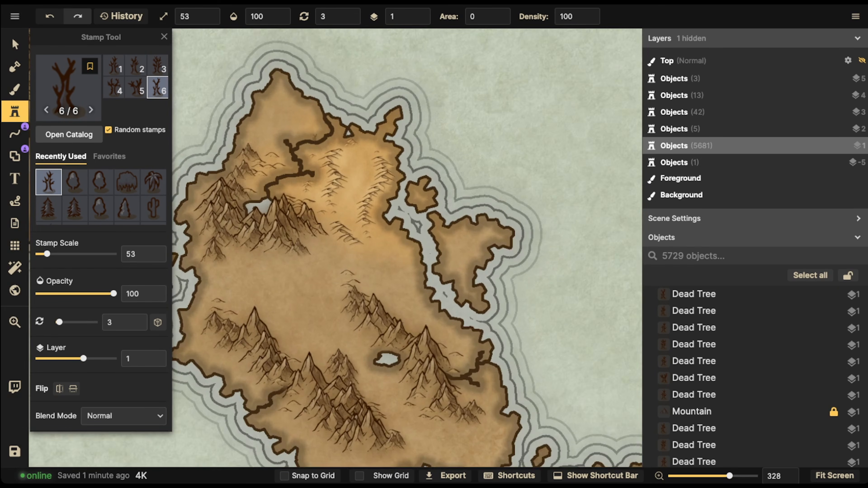
scroll(301, 109, up, 5)
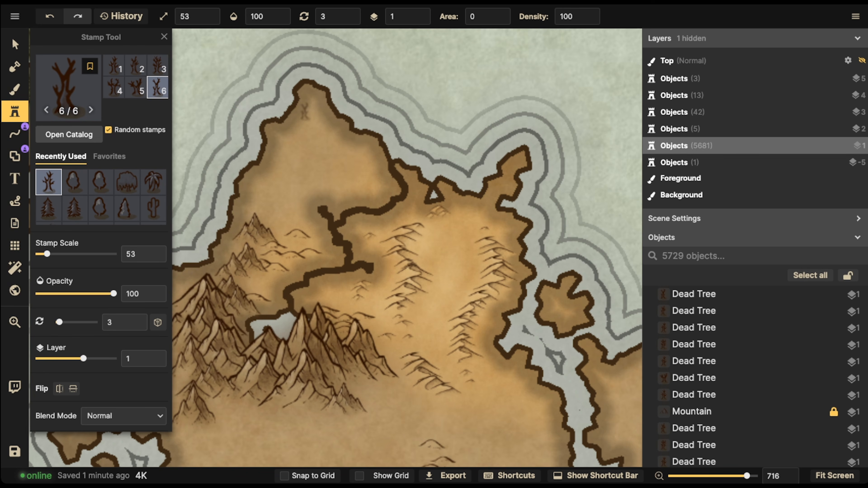
click(341, 140)
click(348, 140)
click(347, 151)
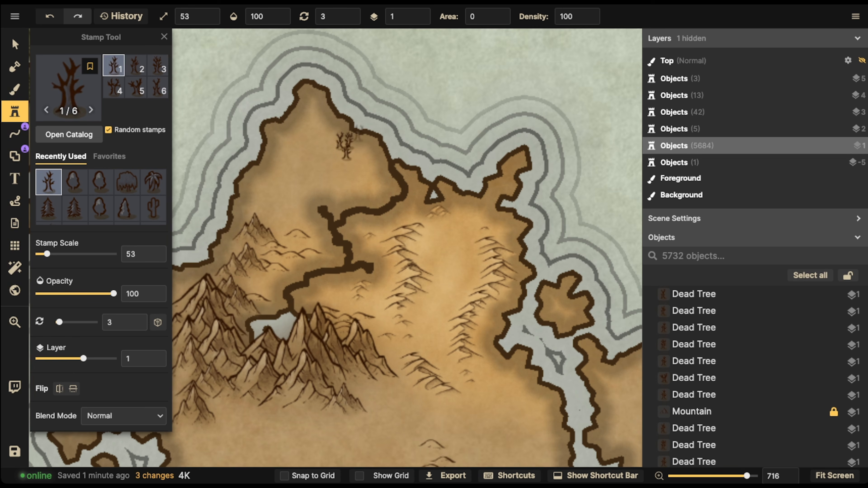
- Place six more upright dead trees on the peninsula's western side, western coast and northern tip
click(270, 185)
click(293, 129)
click(282, 130)
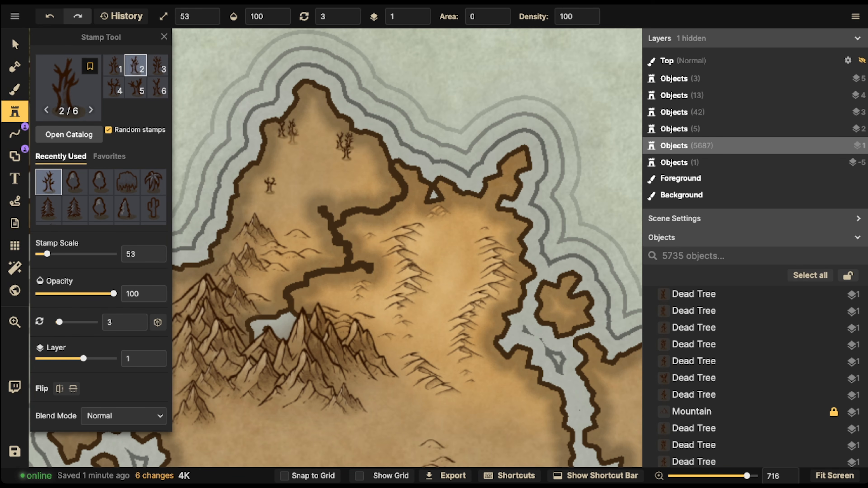
click(294, 136)
click(311, 80)
click(250, 161)
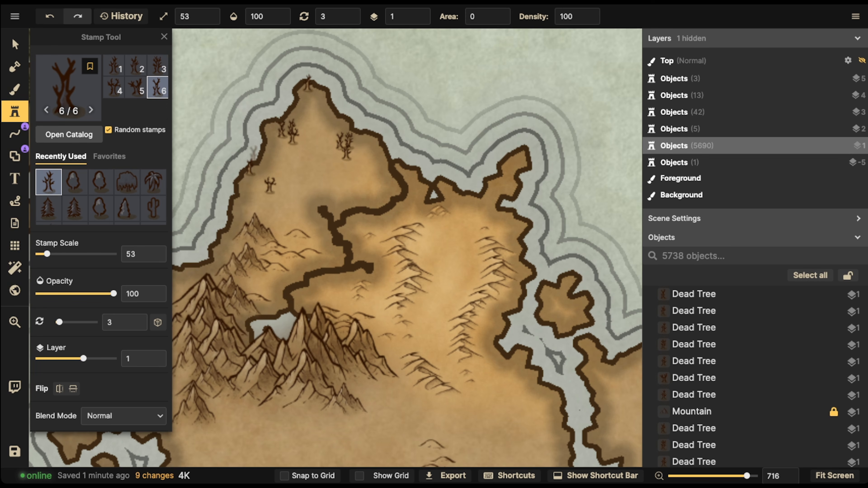
- Rotate the dead tree stamp to 108 and place two fallen trees on the northern peninsula
scroll(307, 141, up, 5)
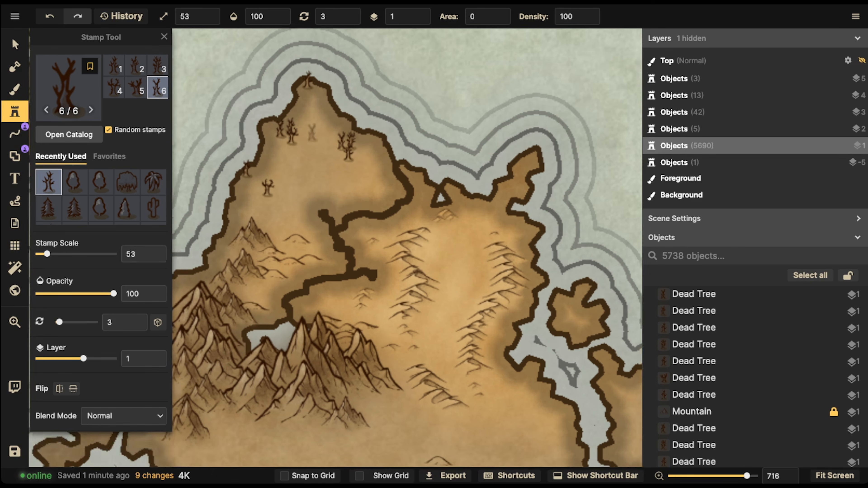
scroll(305, 149, up, 7)
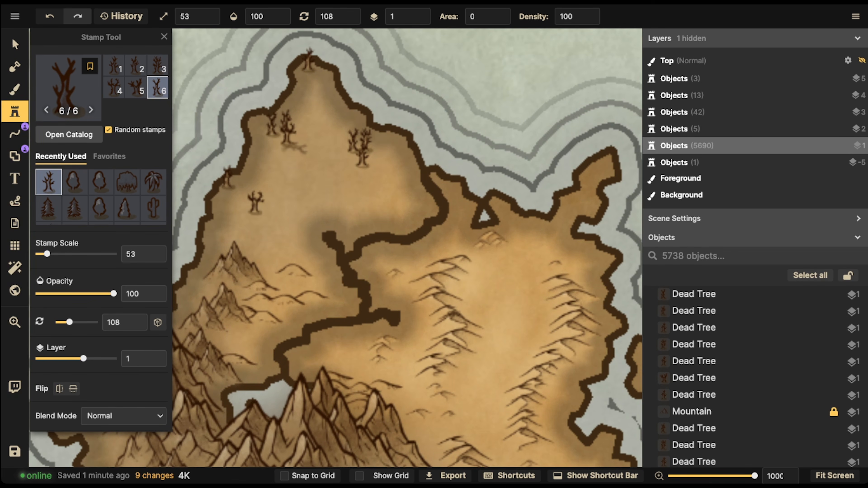
click(295, 146)
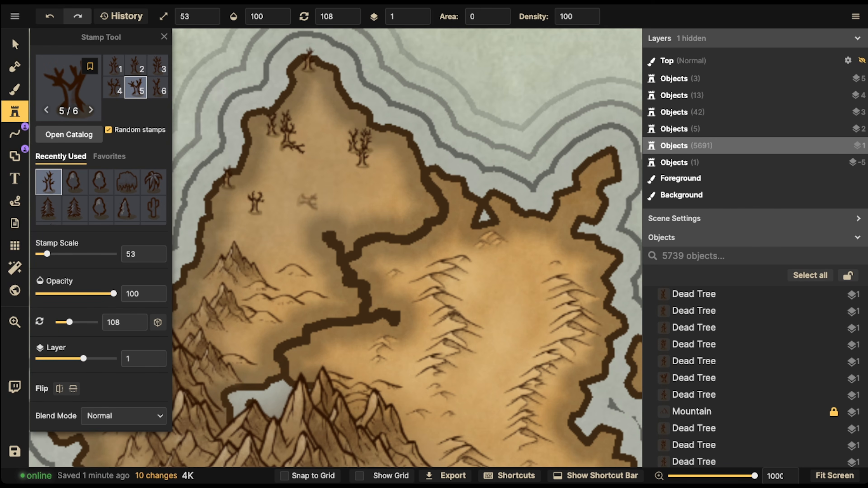
click(292, 221)
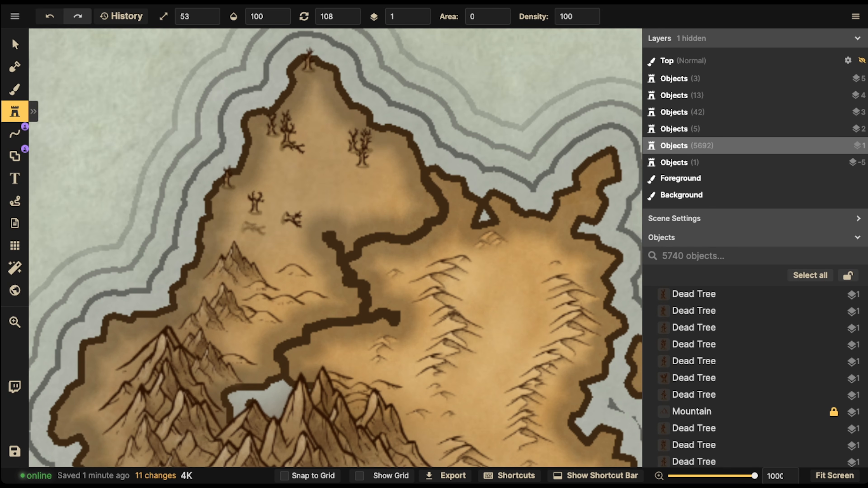
- Place four more dead trees at varied rotations, two along the peninsula's western coast and two near its eastern coast
scroll(222, 205, up, 11)
click(202, 207)
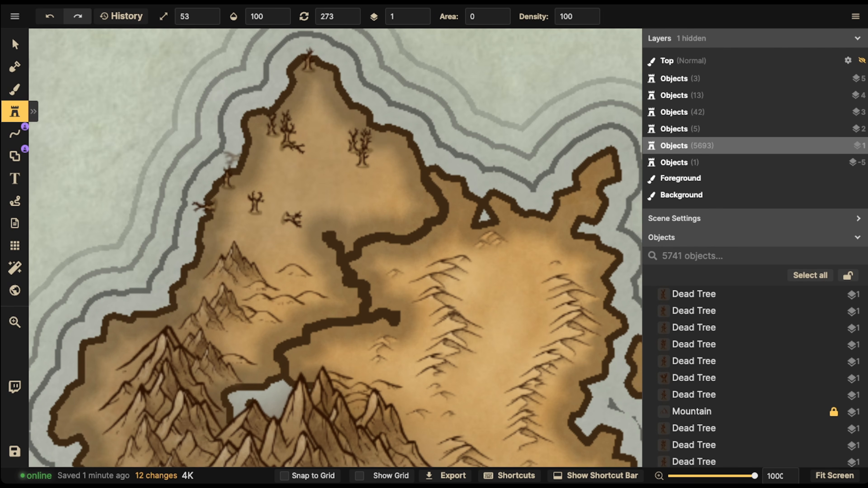
scroll(283, 85, up, 4)
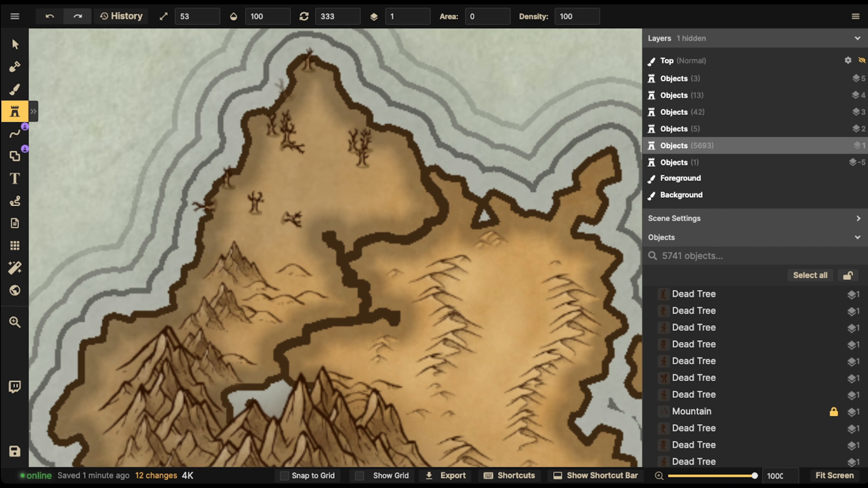
click(283, 87)
scroll(398, 181, down, 5)
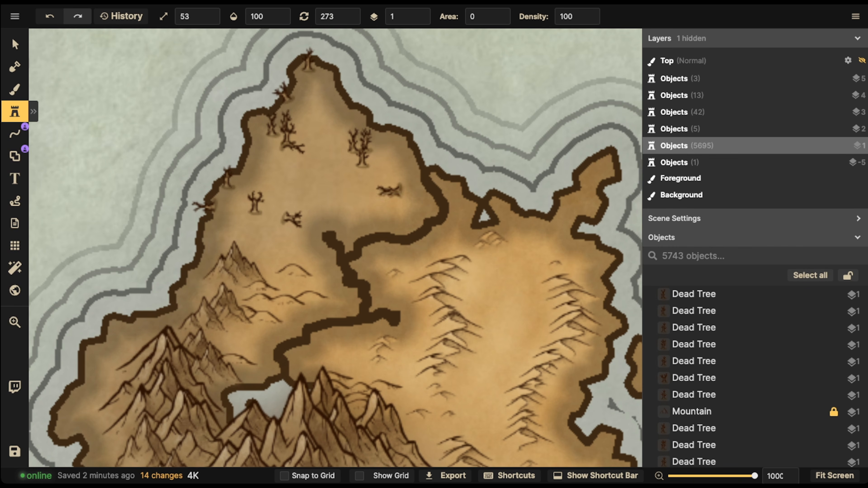
scroll(392, 195, down, 2)
double_click(393, 197)
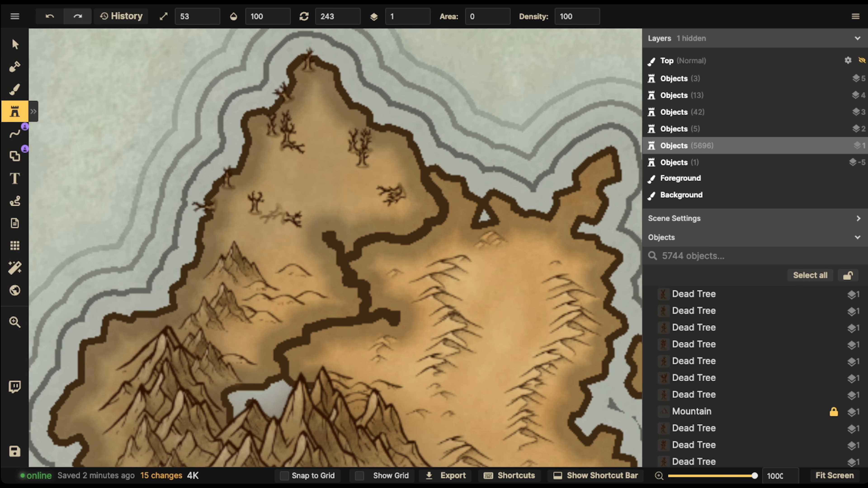
- Place a smaller upright dead tree at rotation 3 and scale 33 just north of the peninsula's mountains
scroll(235, 236, up, 7)
scroll(270, 245, up, 1)
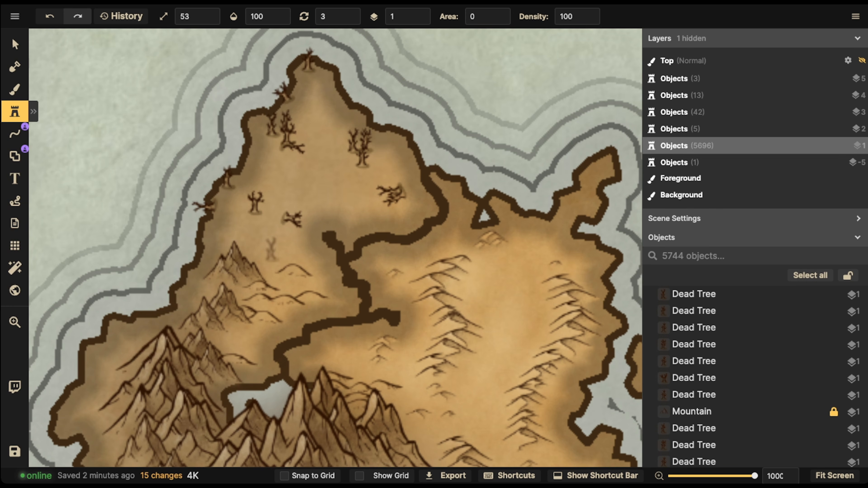
scroll(271, 245, down, 2)
click(271, 249)
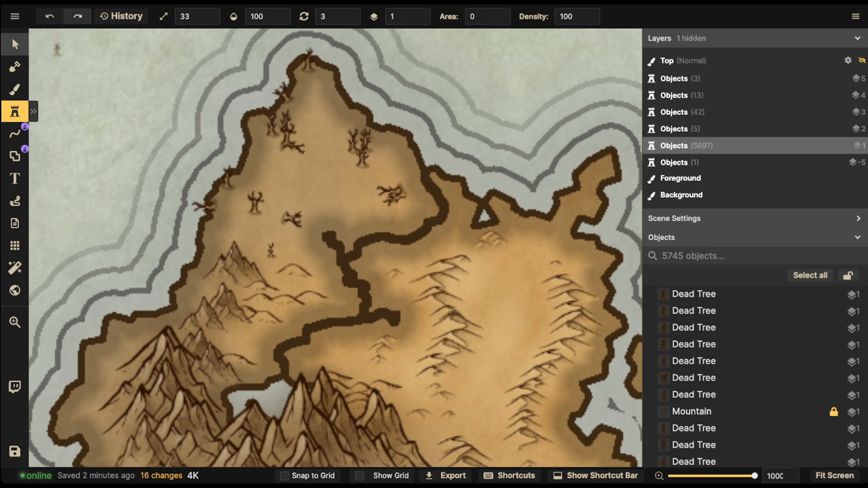
- Select all the new dead trees on the northern peninsula and whiten them with contrast 0 and brightness 171
click(15, 44)
drag(175, 52, 435, 274)
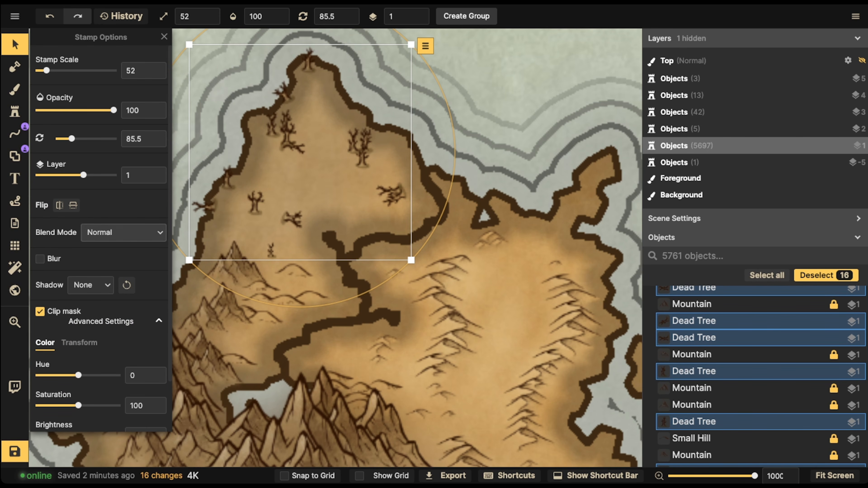
scroll(101, 233, down, 3)
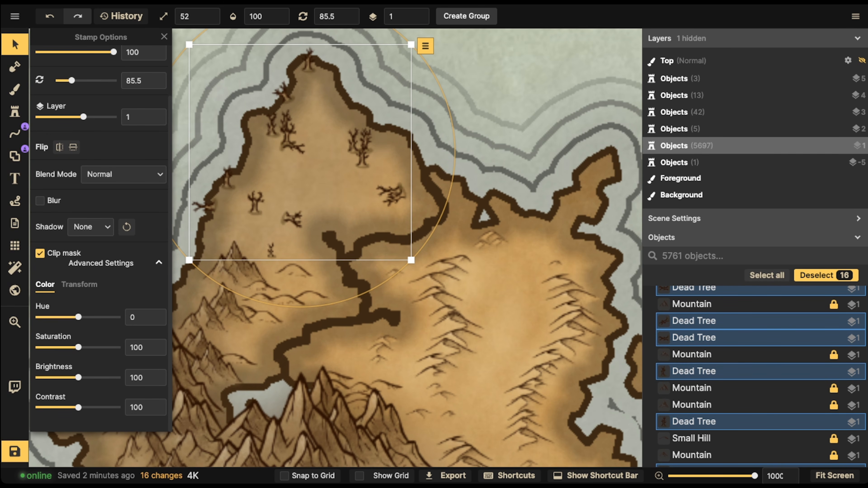
drag(78, 407, 39, 407)
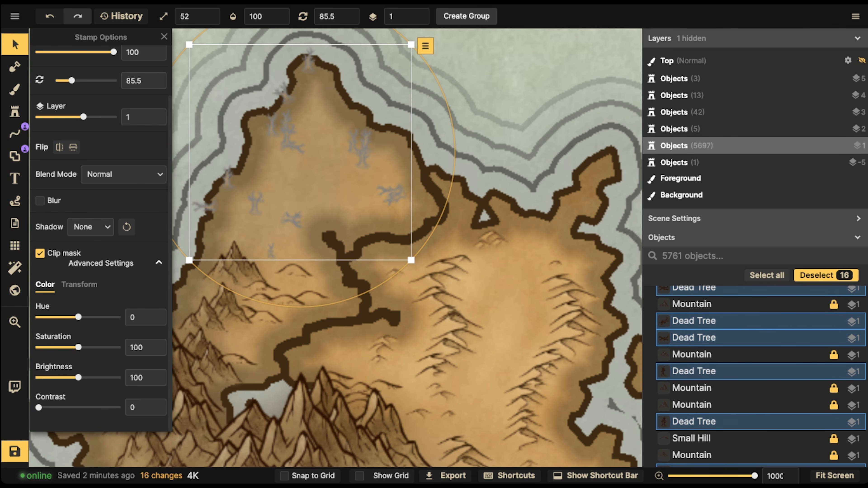
drag(88, 377, 106, 377)
scroll(286, 161, down, 3)
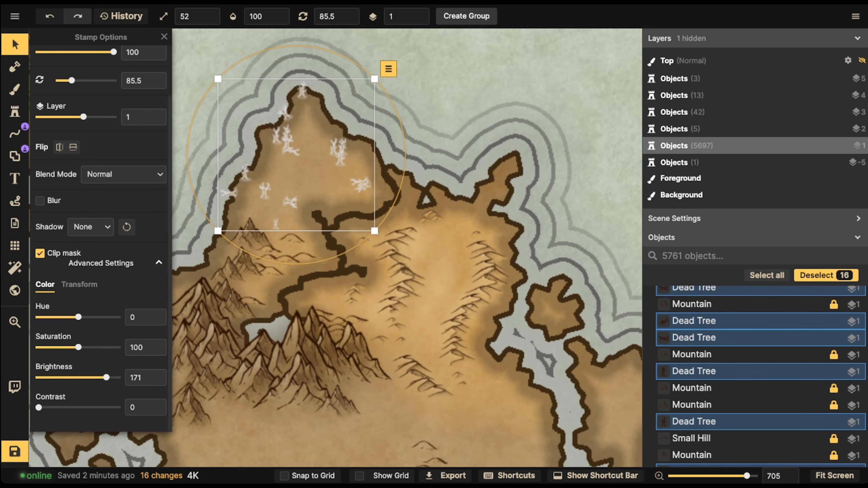
- Choose the Snow overlay texture from the Parchment World pack as the foreground brush fill
click(15, 88)
key(f)
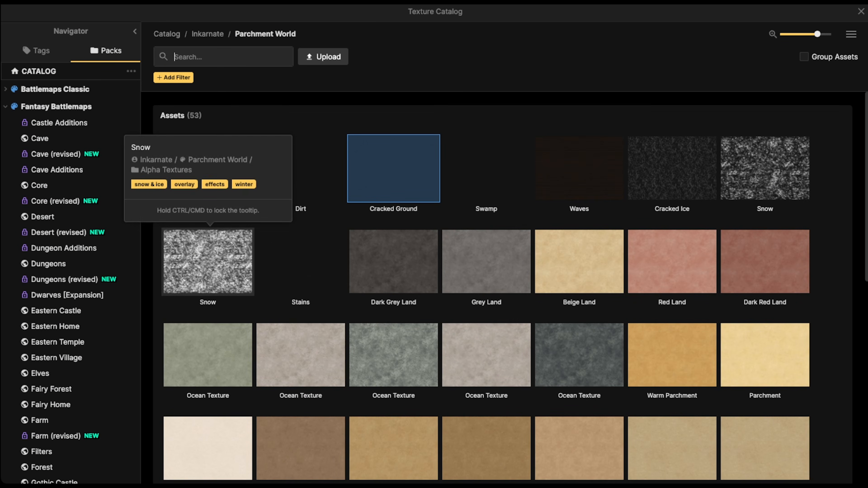
click(765, 168)
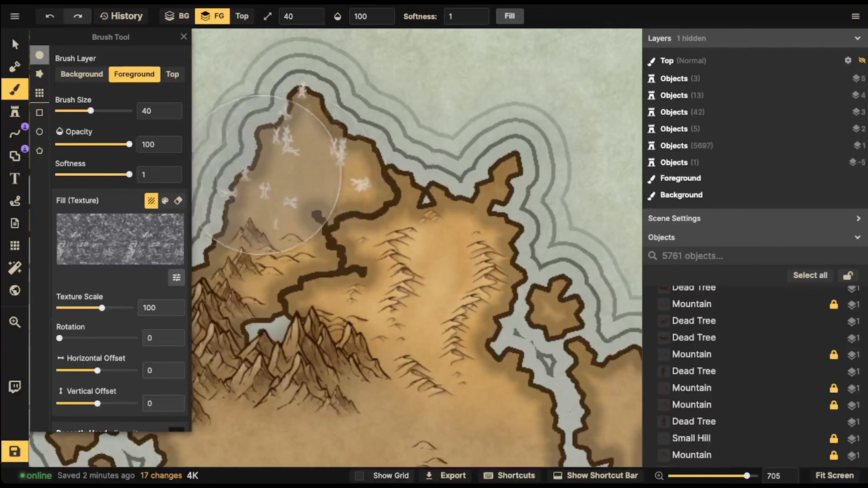
- Try brushing the Snow texture at scale 100 over the northern peninsula and undo the strokes
drag(328, 155, 314, 161)
click(313, 165)
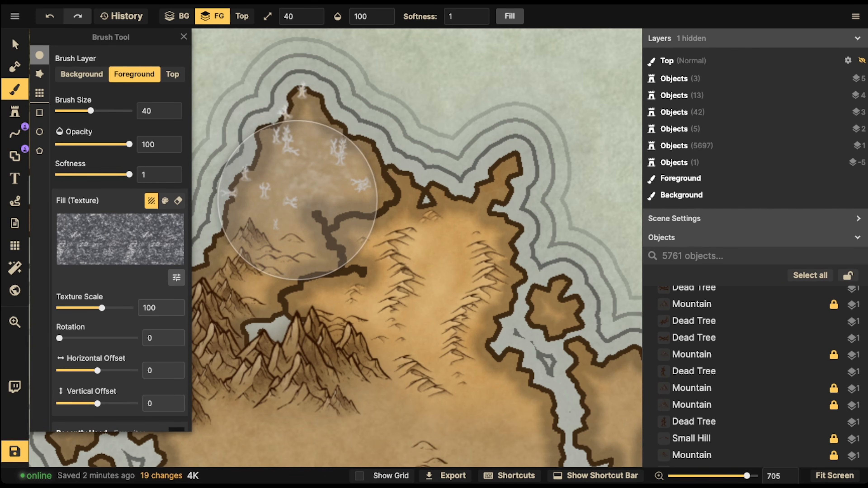
click(298, 201)
click(273, 194)
key(ctrl+z)
key(ctrl+z)
key(ctrl+z)
key(ctrl+z)
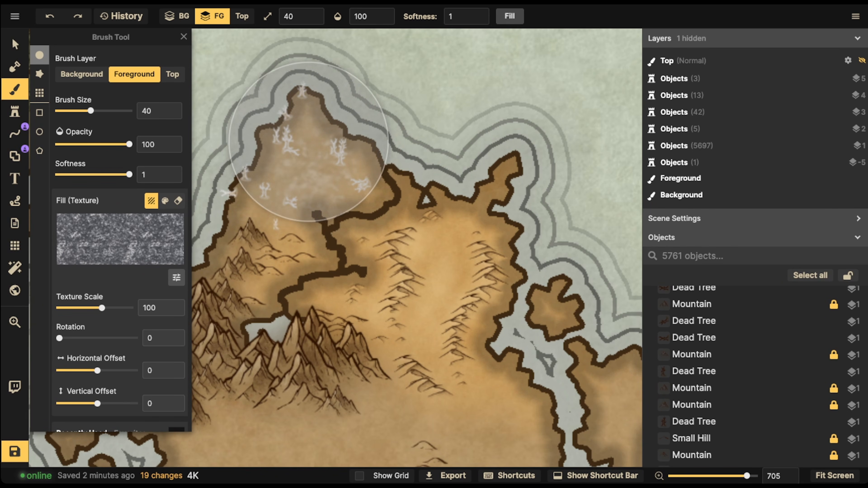
- Set the Snow texture scale to 17.62 and paint it on the foreground over the northern peninsula
drag(102, 308, 76, 308)
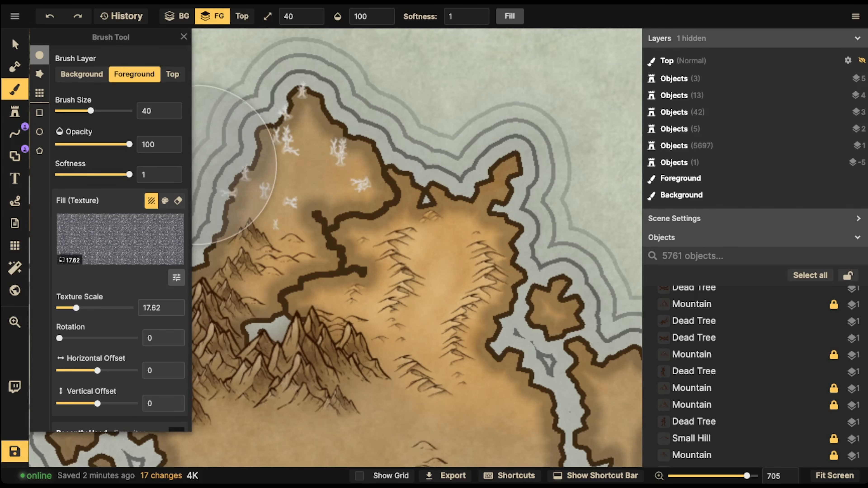
mouse_move(290, 138)
mouse_down()
mouse_move(301, 136)
mouse_move(294, 205)
mouse_move(301, 185)
mouse_move(352, 168)
mouse_move(302, 115)
mouse_up()
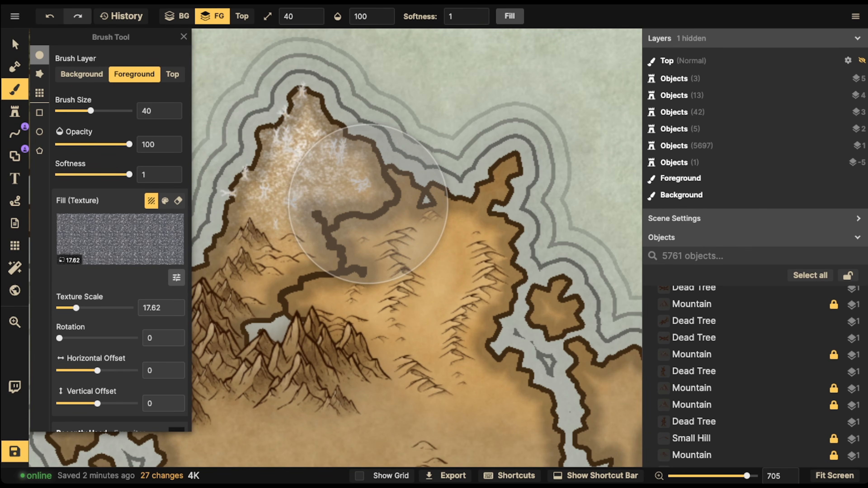
- Select all the whitened dead trees on the northern peninsula and set their rotation to 0
click(15, 44)
scroll(266, 185, up, 3)
scroll(264, 191, up, 2)
click(229, 187)
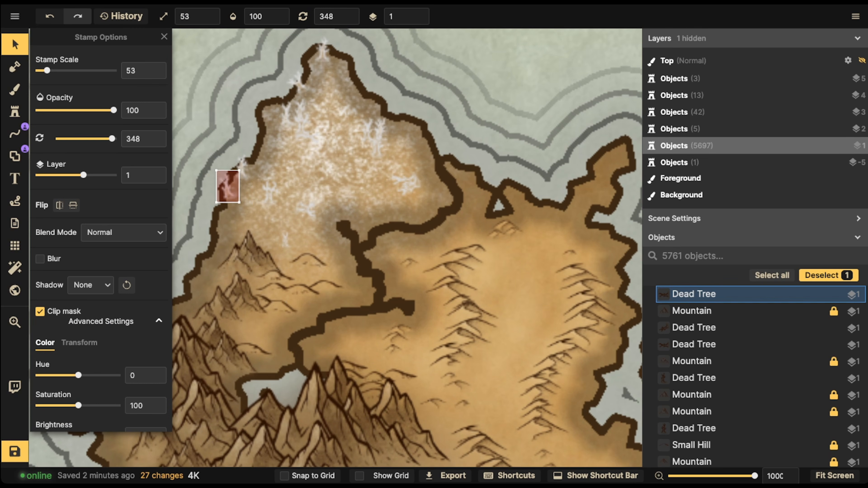
key(Delete)
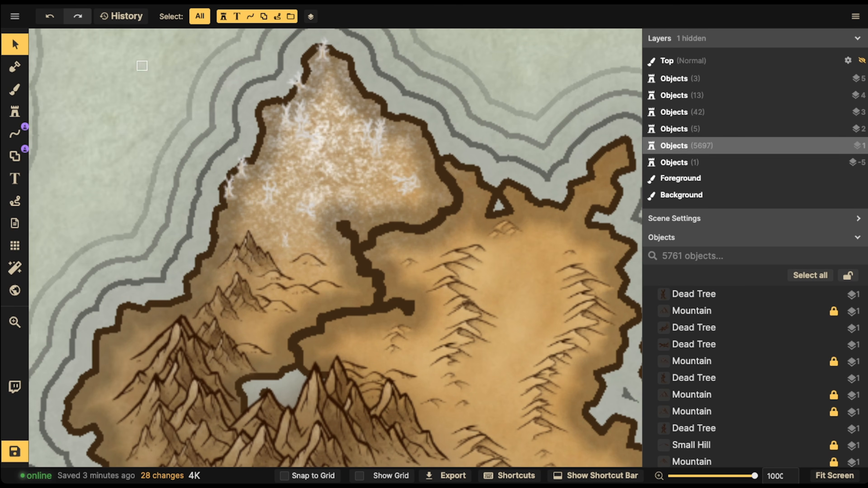
drag(141, 65, 462, 264)
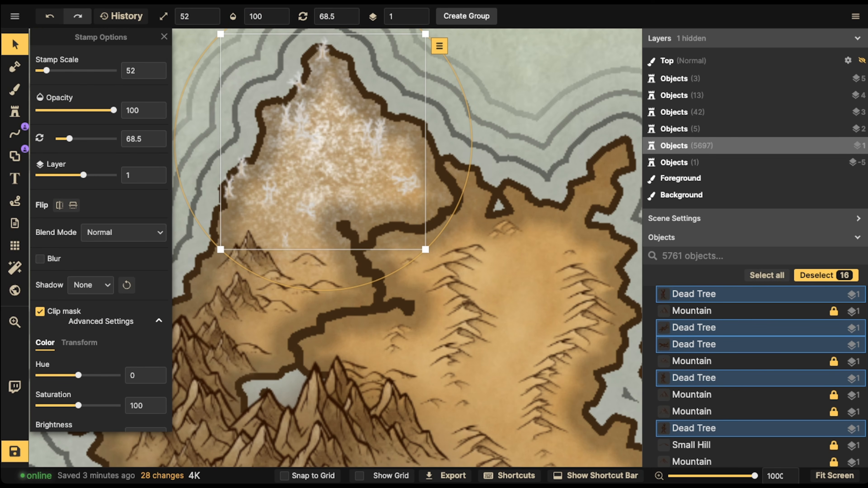
scroll(352, 16, down, 10)
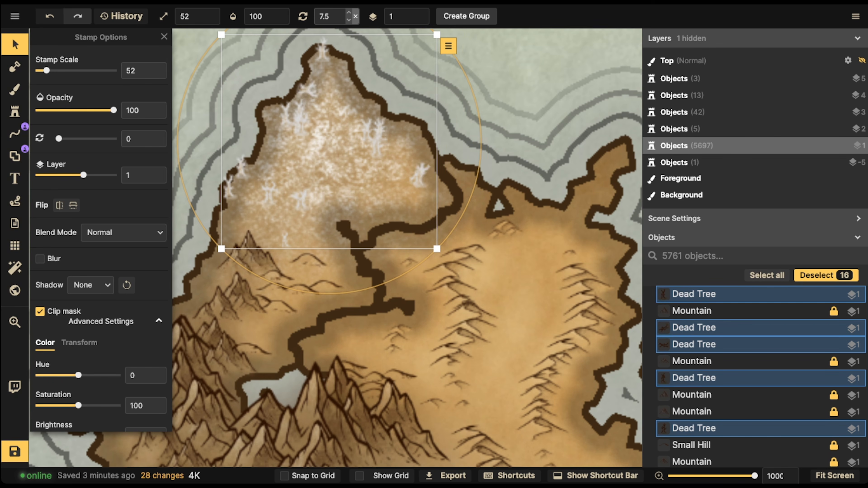
scroll(342, 16, down, 2)
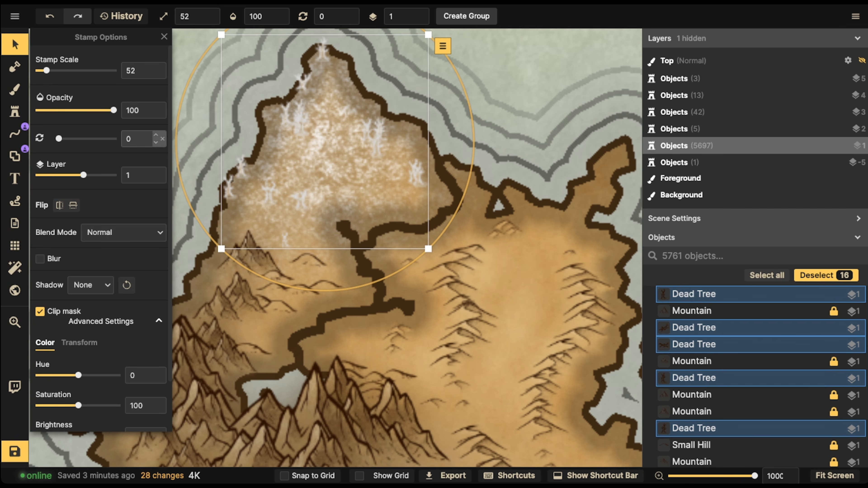
- Stretch the selected dead trees to height 230, raise their brightness to 200 and deselect them
click(79, 343)
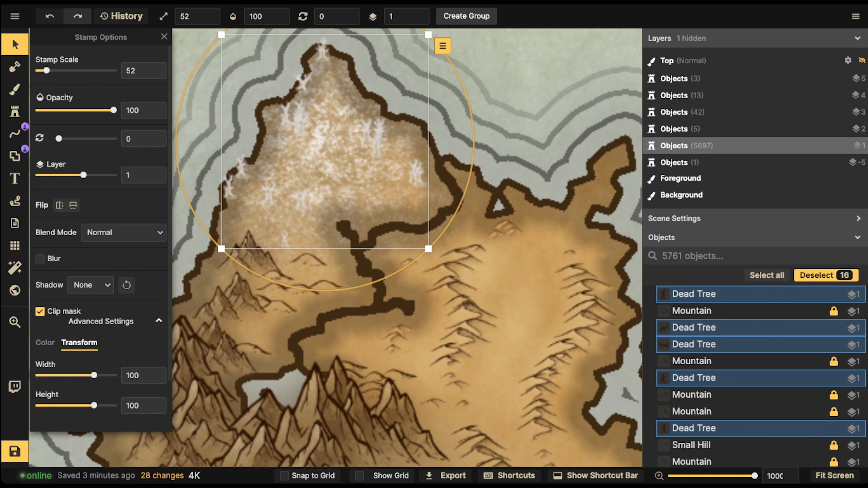
drag(94, 406, 104, 406)
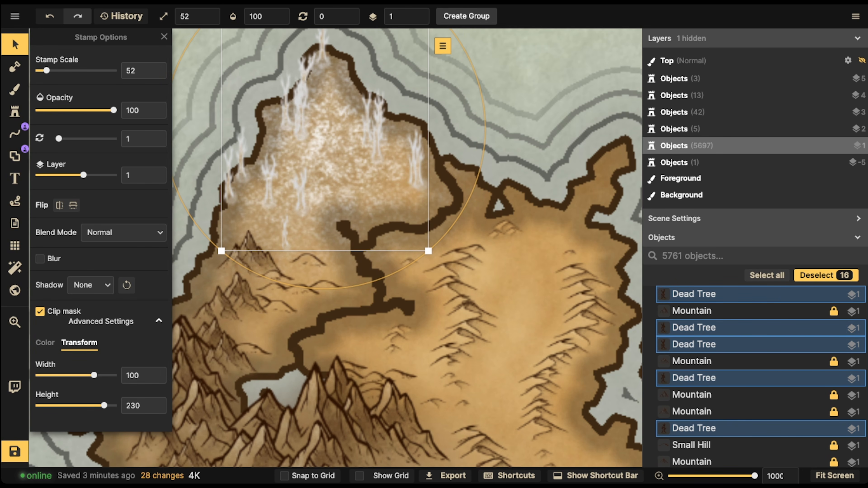
click(44, 342)
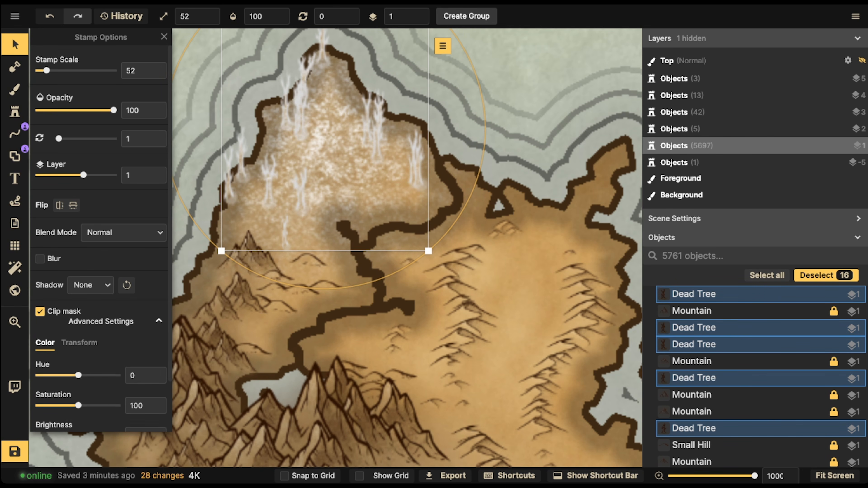
scroll(101, 240, down, 2)
drag(106, 377, 117, 378)
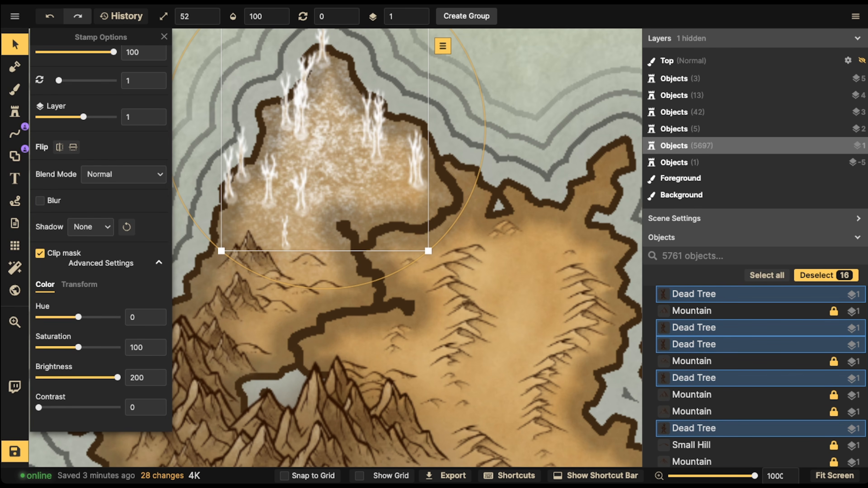
key(Escape)
- Choose the recently used plain blue-grey texture as the foreground brush fill and set its brightness to 200 and contrast to 0
scroll(307, 126, down, 5)
drag(304, 113, 323, 145)
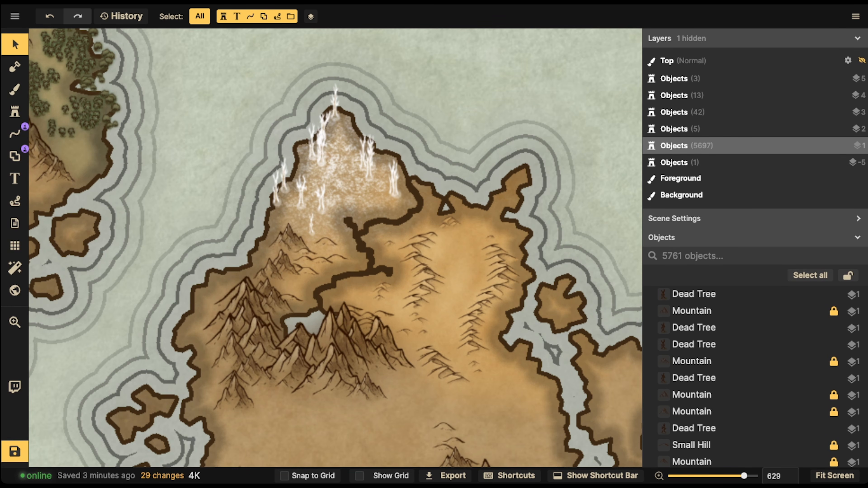
click(15, 90)
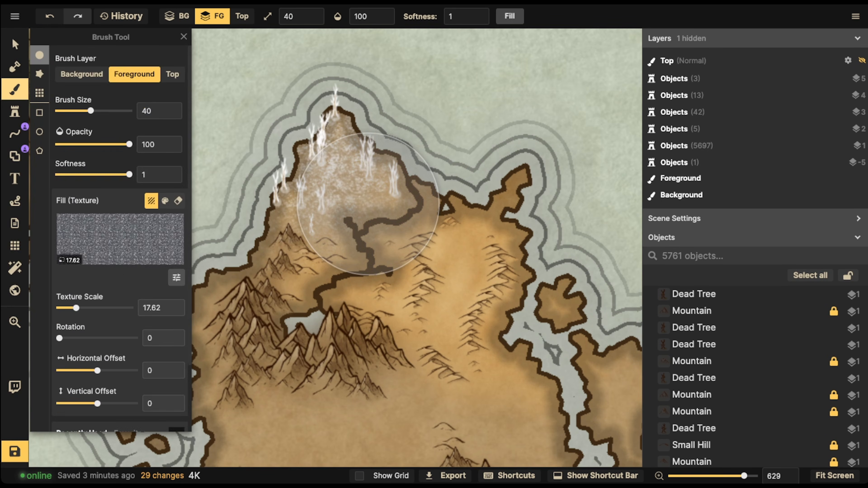
click(120, 382)
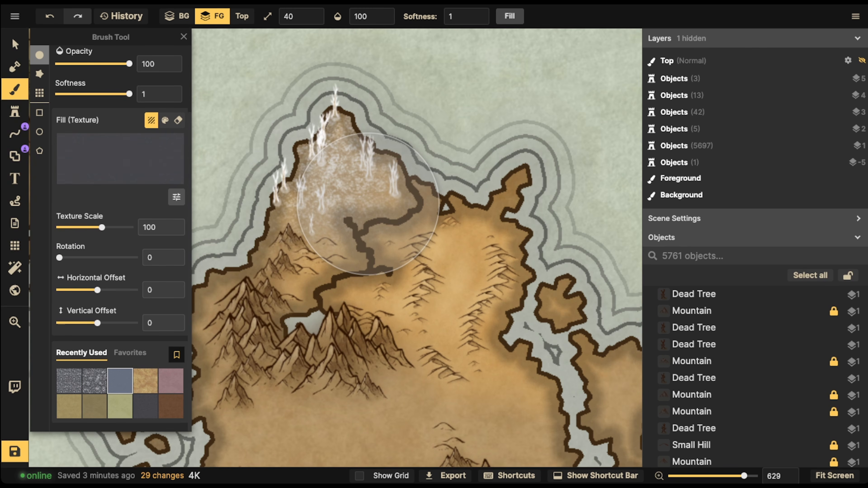
click(176, 198)
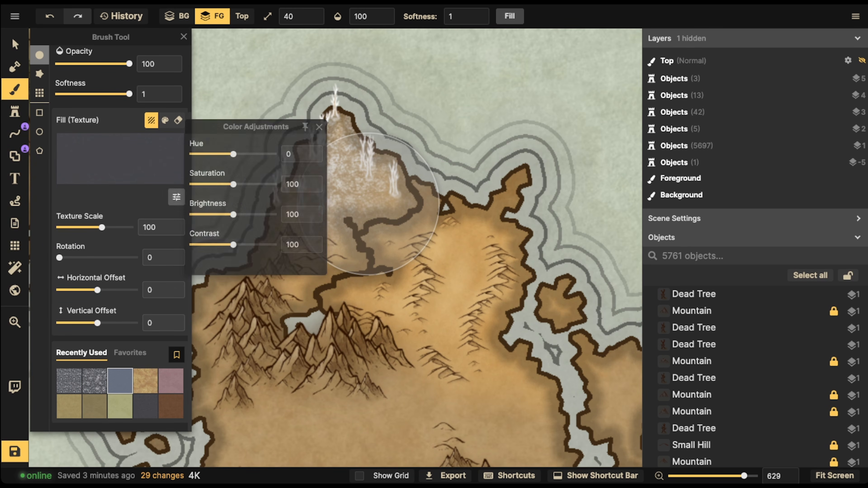
drag(233, 245, 192, 245)
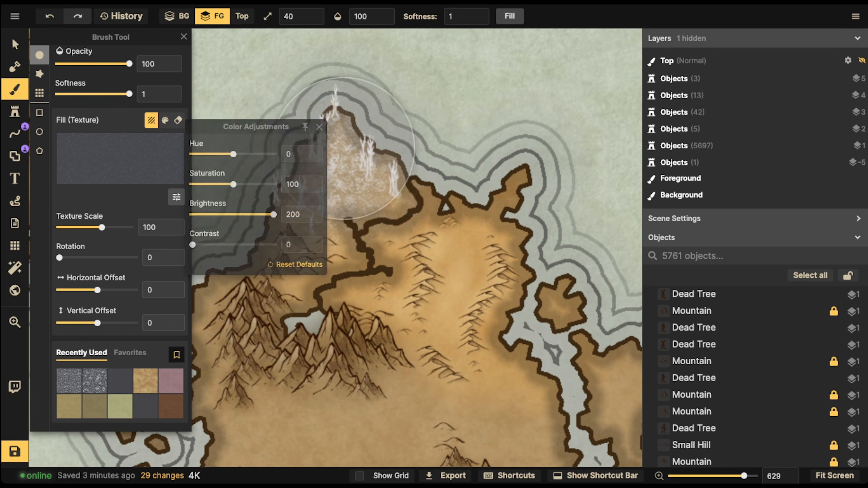
- Paint the brightened texture at scale 100 and brush size 40 over the northern peninsula, down to the small mountains and the river
scroll(373, 183, up, 4)
click(356, 199)
click(357, 198)
click(345, 192)
click(346, 193)
click(351, 189)
click(359, 181)
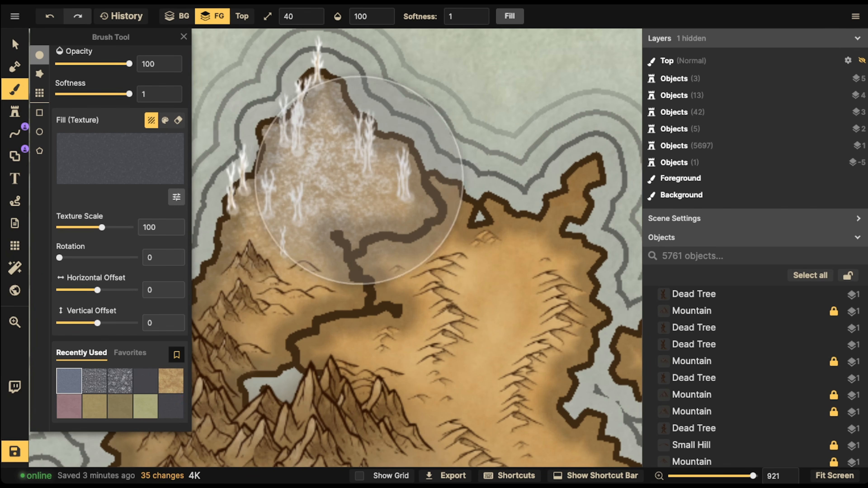
click(327, 180)
click(341, 168)
click(338, 168)
click(324, 177)
click(320, 198)
click(308, 222)
click(332, 230)
click(363, 221)
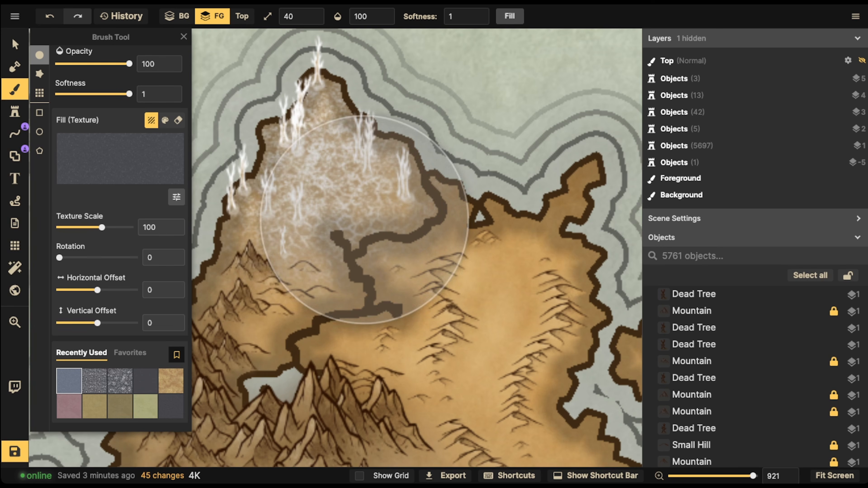
click(402, 196)
click(427, 204)
click(430, 205)
click(302, 186)
click(285, 224)
click(262, 252)
click(269, 256)
click(257, 254)
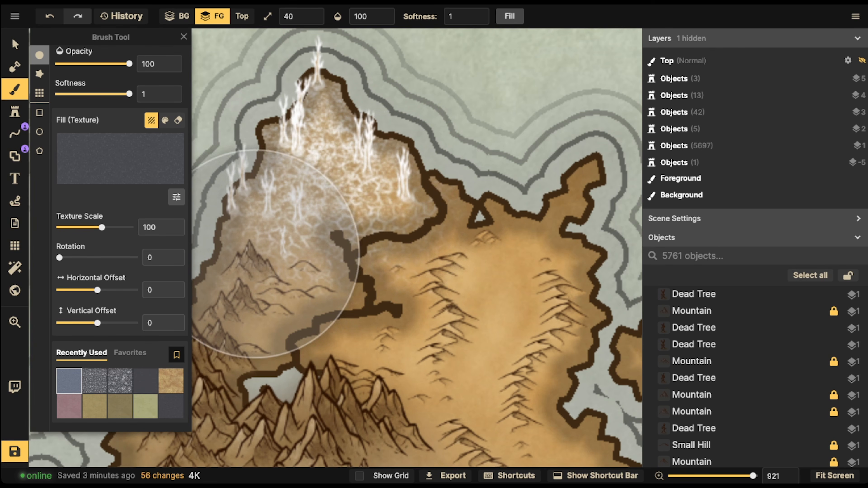
click(258, 256)
click(278, 252)
click(272, 263)
click(287, 254)
click(290, 252)
click(327, 214)
click(365, 155)
click(364, 154)
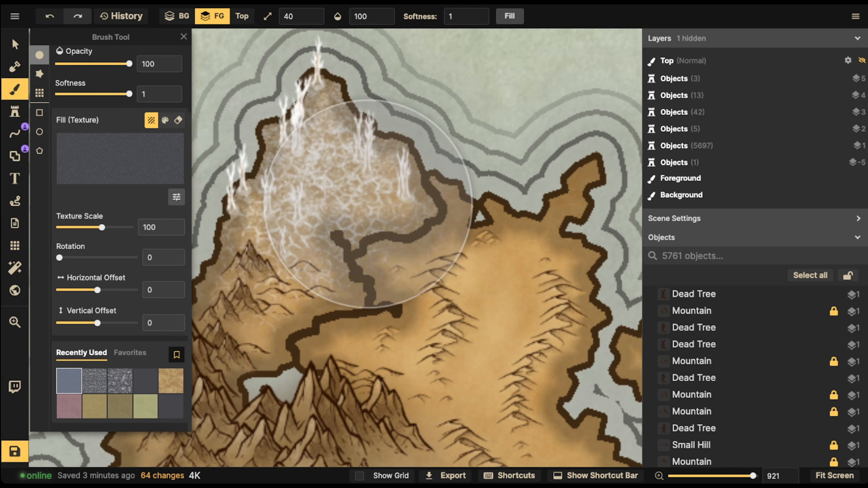
- Move the dead tree on the peninsula's western shore slightly inland and deselect it
key(v)
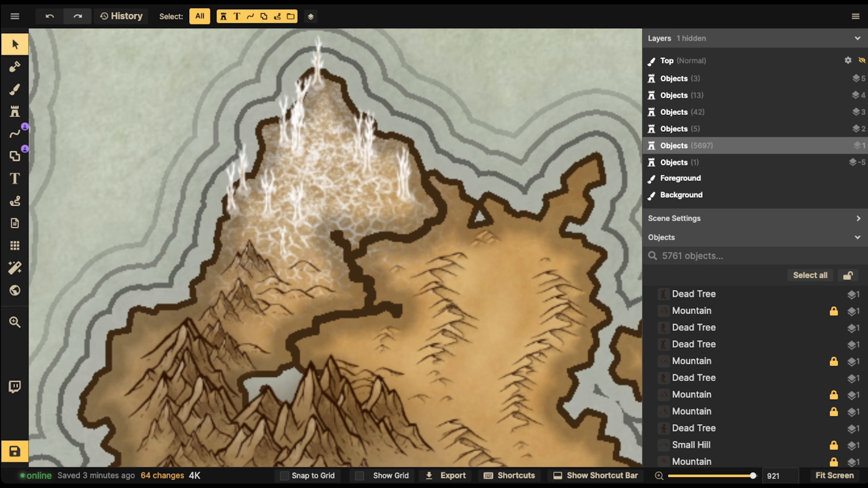
drag(231, 183, 237, 181)
key(Escape)
- Examine the peninsula's white dead trees and icy ground up close and alongside the green forest on the neighbouring western coast
scroll(236, 181, down, 2)
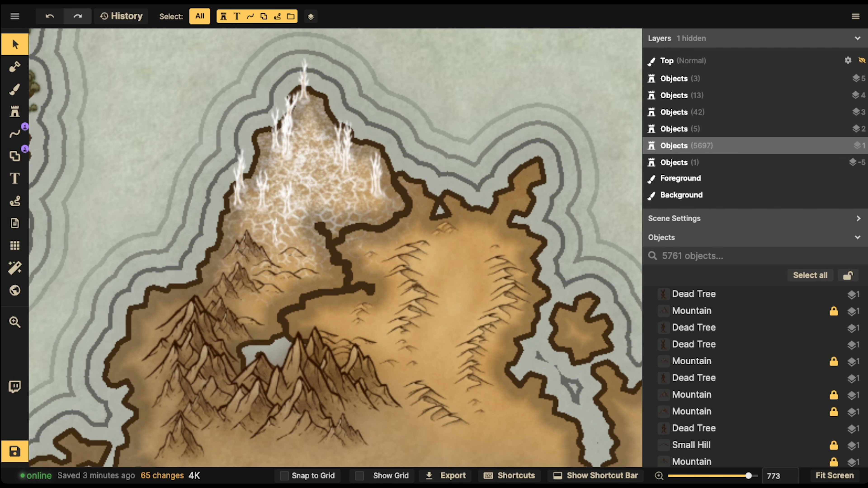
scroll(246, 81, down, 3)
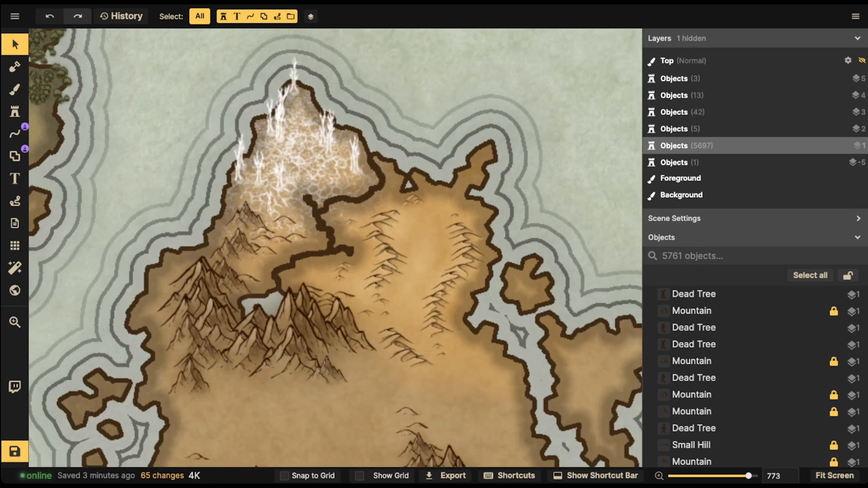
scroll(496, 143, down, 1)
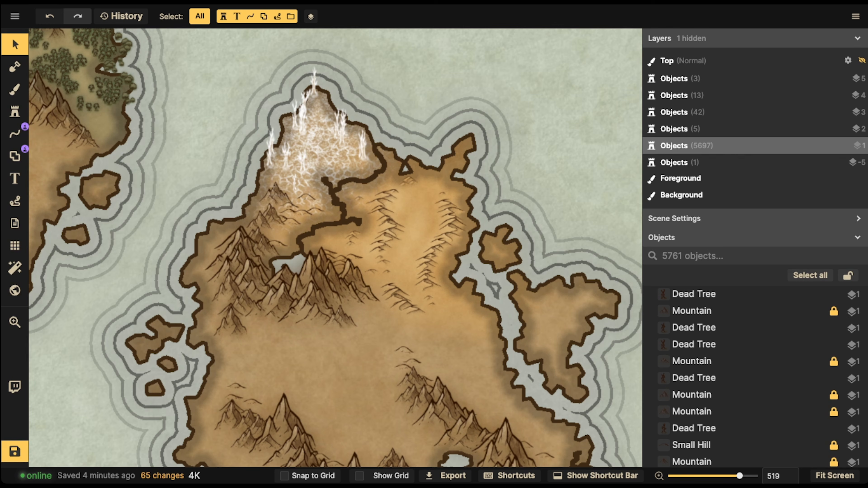
scroll(68, 72, down, 3)
drag(68, 72, 188, 165)
scroll(185, 192, up, 5)
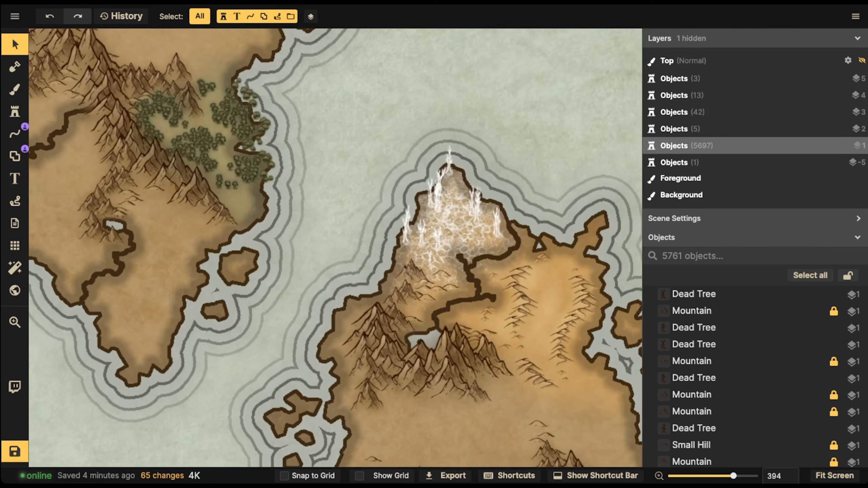
scroll(241, 186, up, 5)
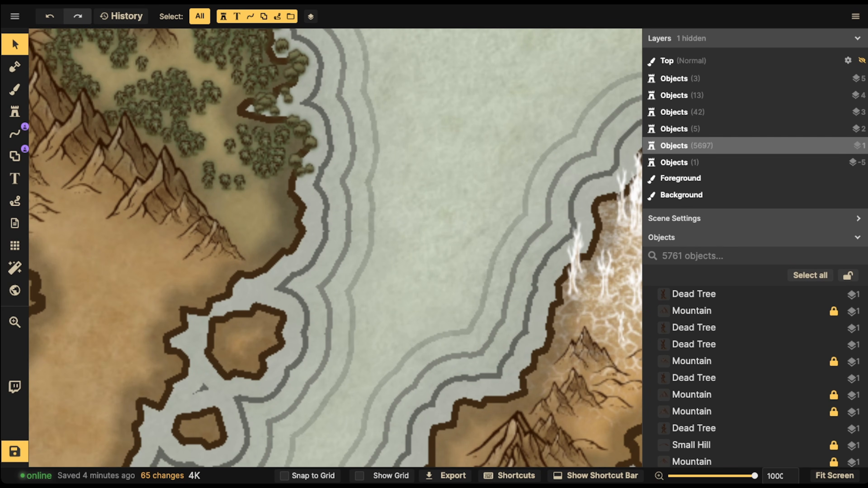
scroll(233, 182, down, 5)
drag(506, 175, 373, 174)
scroll(372, 175, down, 3)
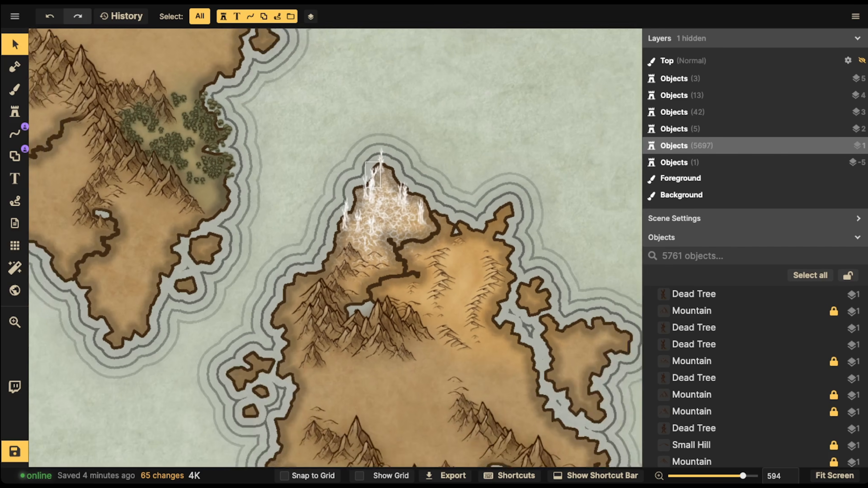
- Survey the whole world map, including the eastern continent with its pine ring and lakes, and return to the northern peninsula
scroll(373, 175, down, 7)
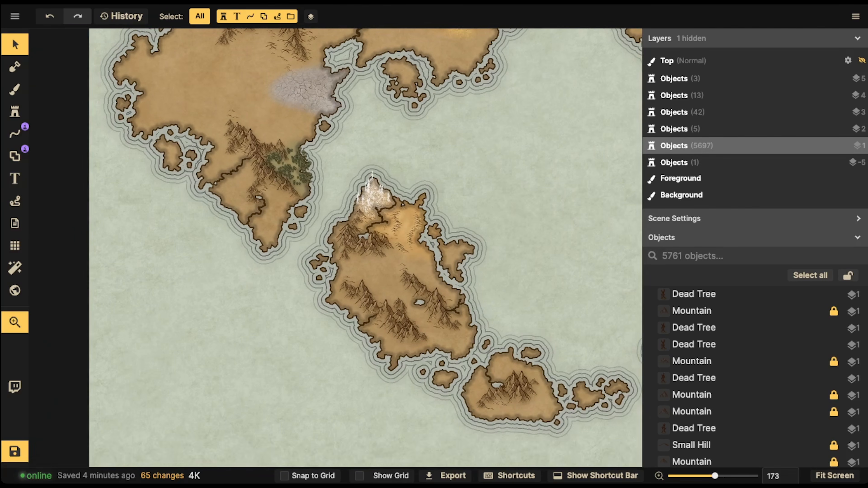
drag(537, 63, 291, 215)
scroll(290, 215, down, 3)
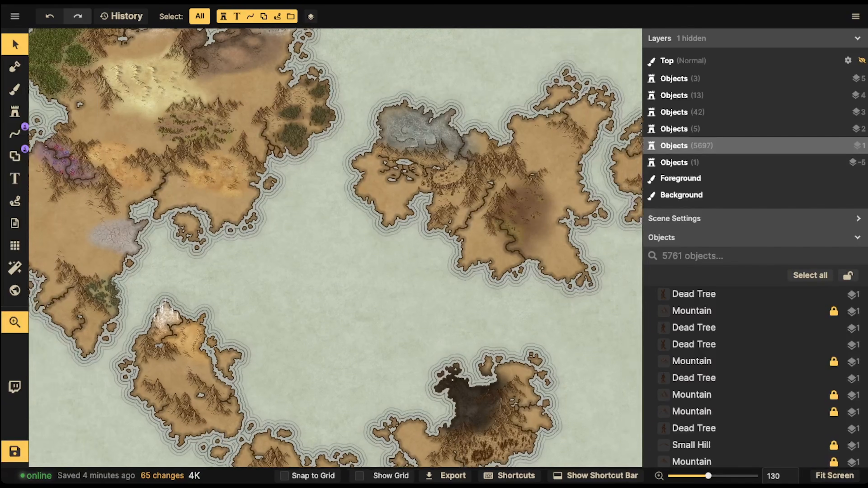
scroll(537, 175, up, 4)
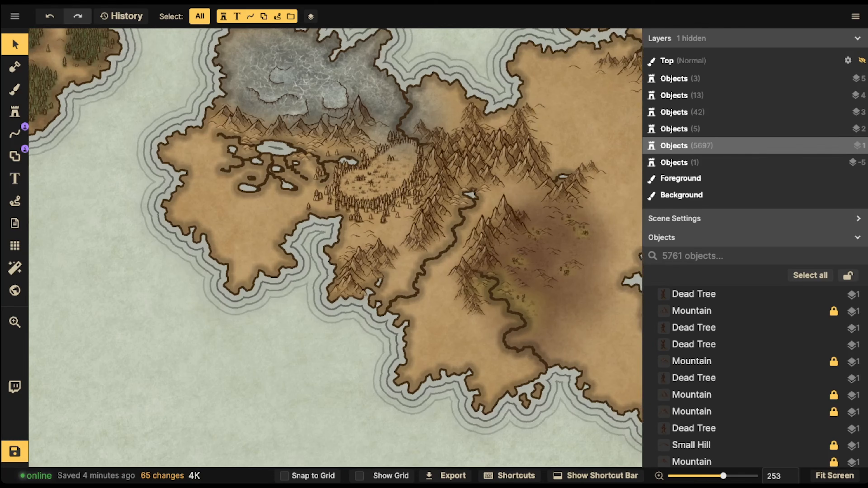
scroll(372, 170, up, 3)
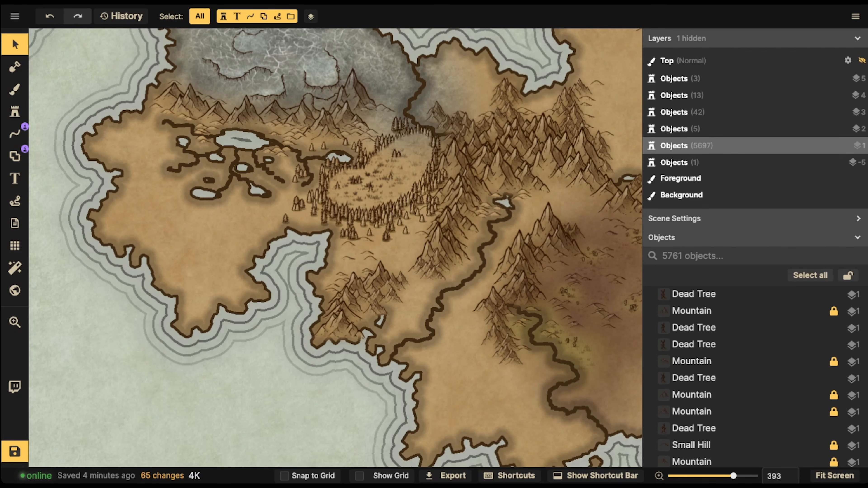
scroll(374, 171, down, 2)
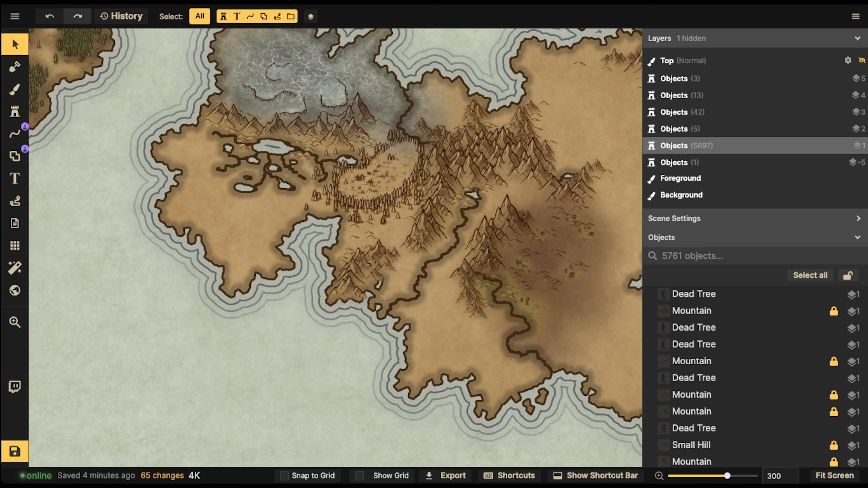
scroll(507, 185, down, 2)
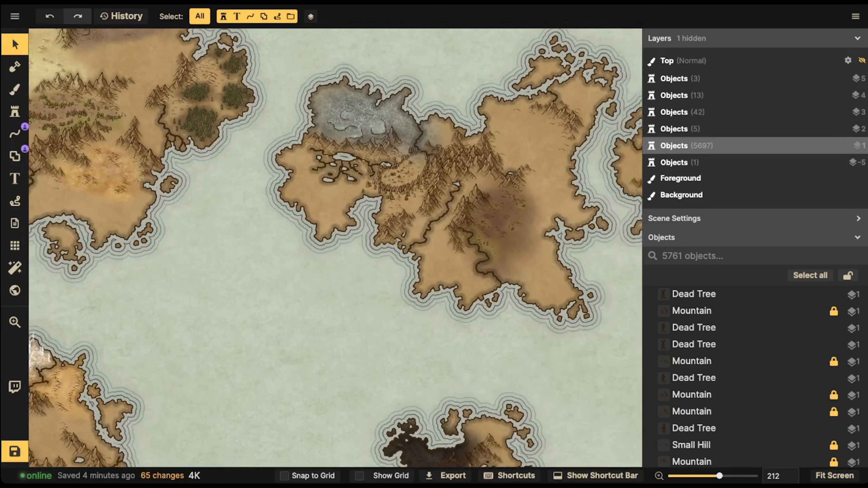
scroll(291, 185, down, 2)
drag(290, 184, 397, 205)
scroll(427, 183, down, 2)
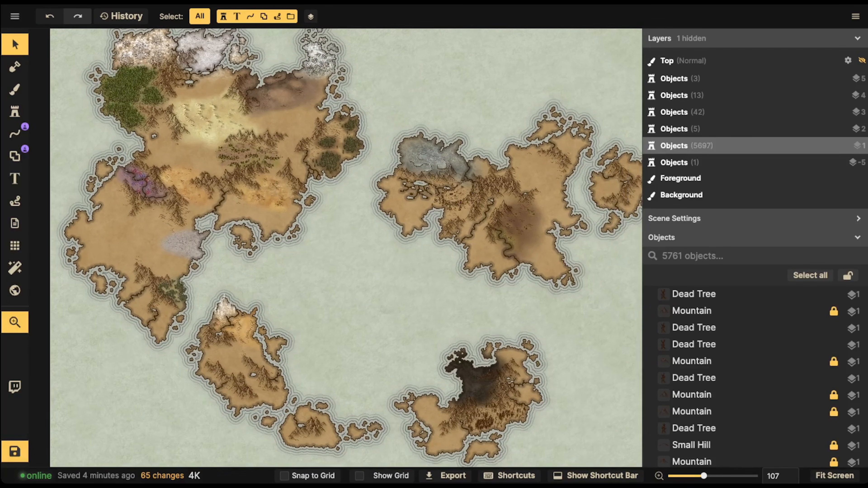
scroll(328, 192, down, 1)
drag(328, 192, 341, 197)
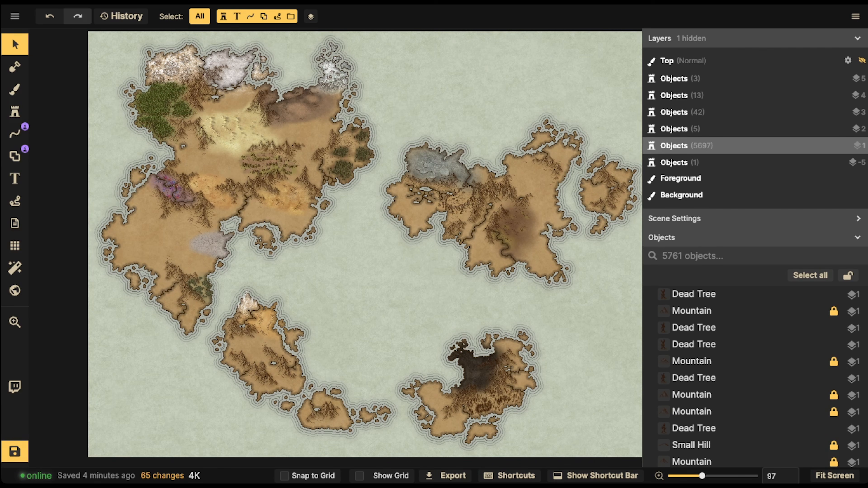
scroll(256, 295, up, 10)
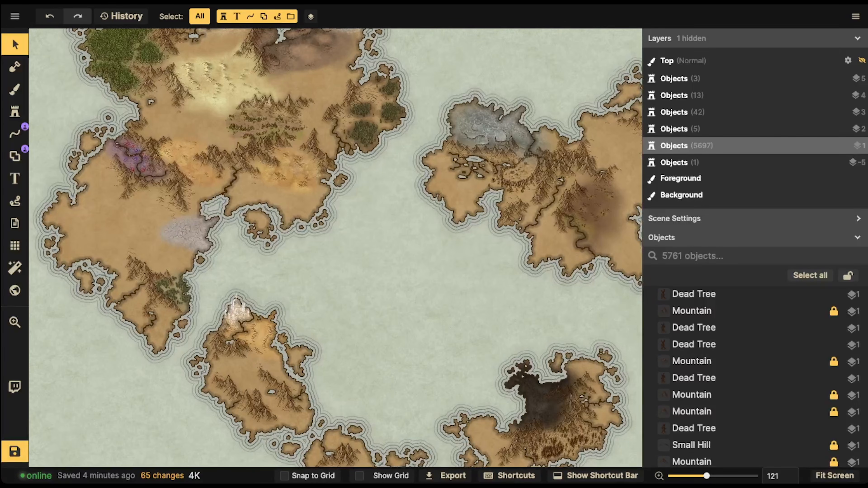
scroll(120, 322, up, 15)
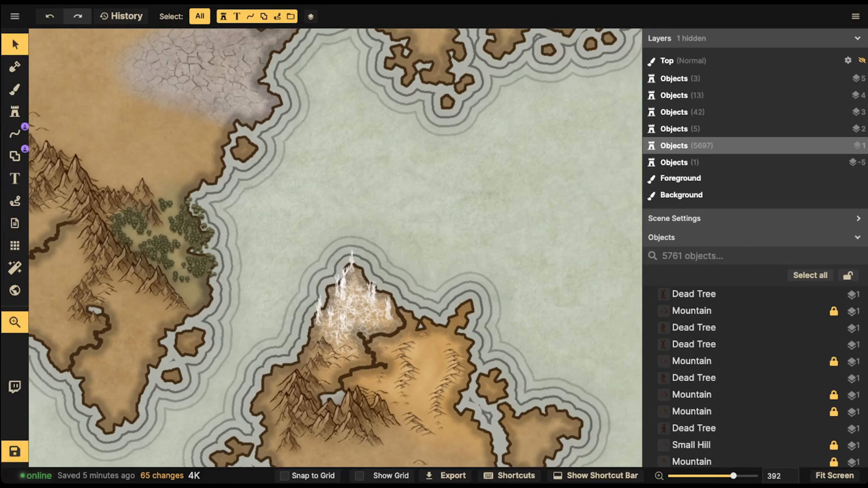
- Examine the purple river valley and its coloured vegetation between the mountain ranges on the western continent up close
drag(342, 320, 365, 328)
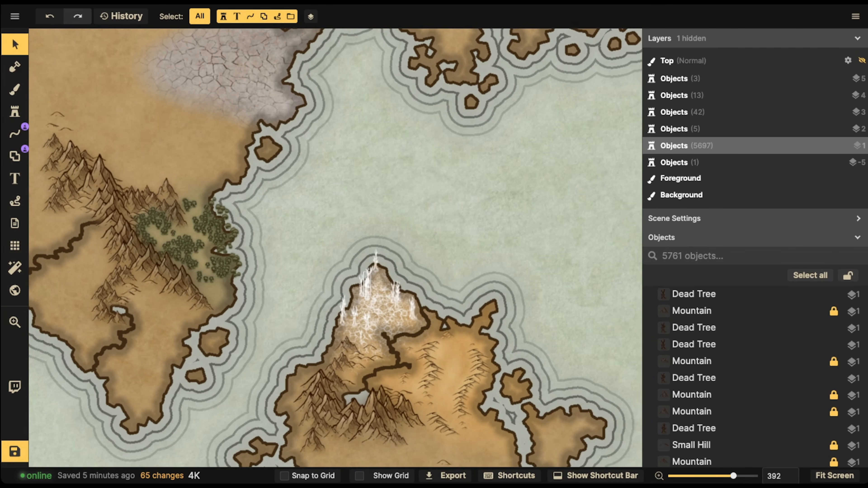
drag(367, 283, 471, 376)
drag(205, 85, 406, 352)
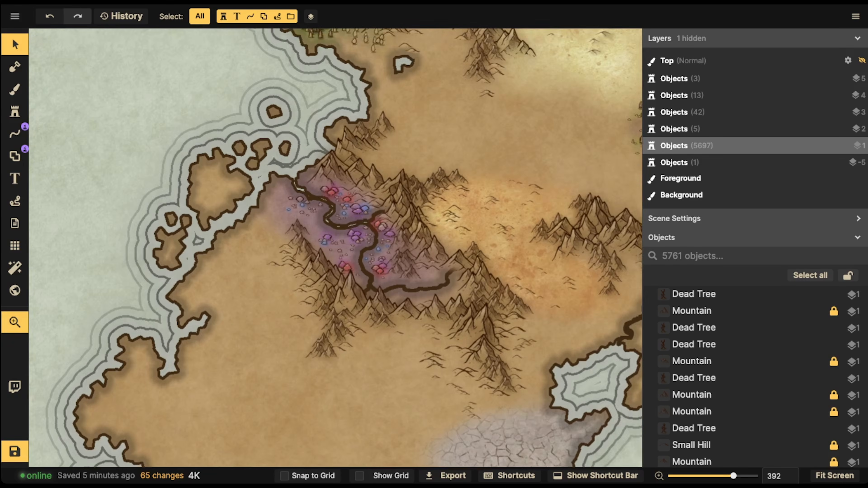
scroll(368, 253, up, 7)
drag(367, 253, 336, 298)
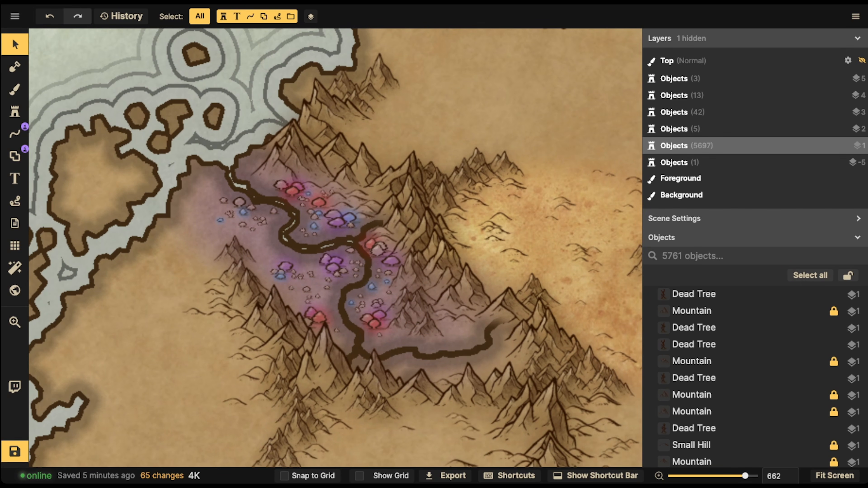
- Survey the western continent's forests, deserts and cracked ground, comparing them with the neighbouring landmasses at several zoom levels
scroll(318, 205, down, 6)
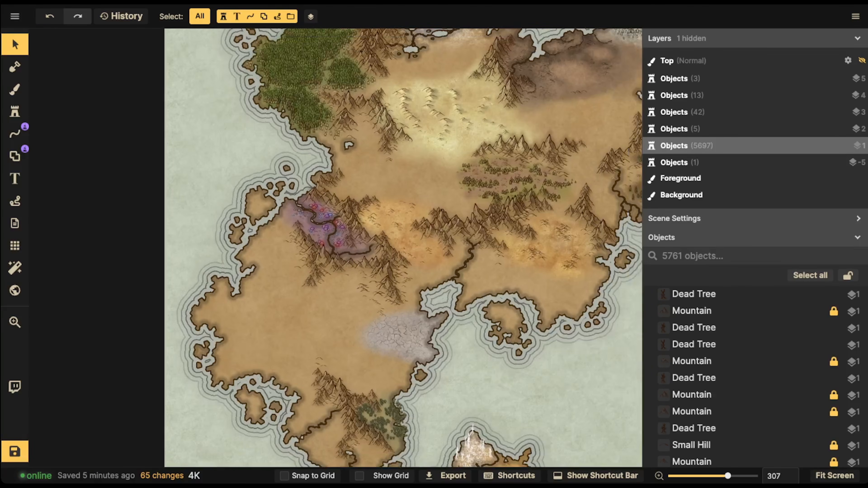
scroll(404, 248, down, 7)
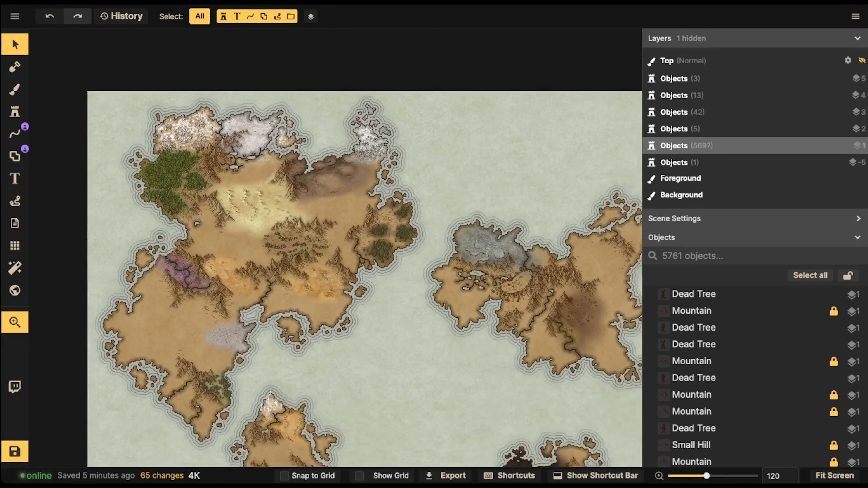
scroll(371, 273, down, 1)
drag(370, 274, 334, 241)
scroll(174, 277, up, 2)
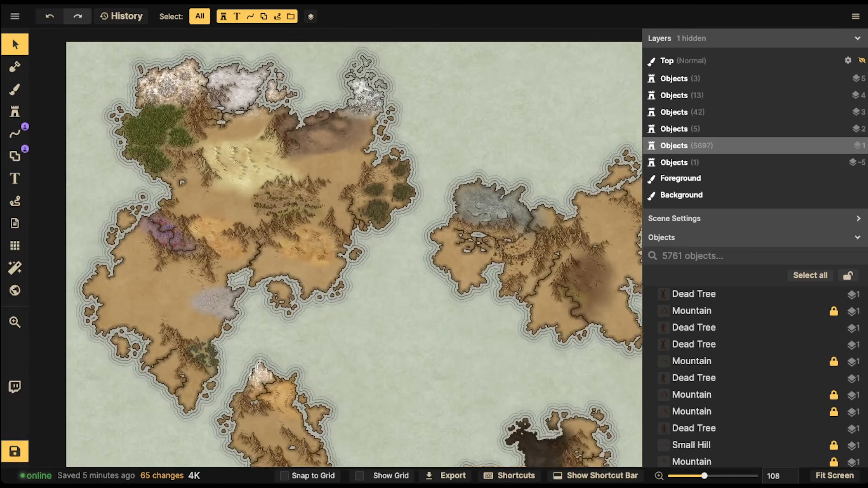
scroll(150, 229, up, 3)
scroll(154, 233, up, 4)
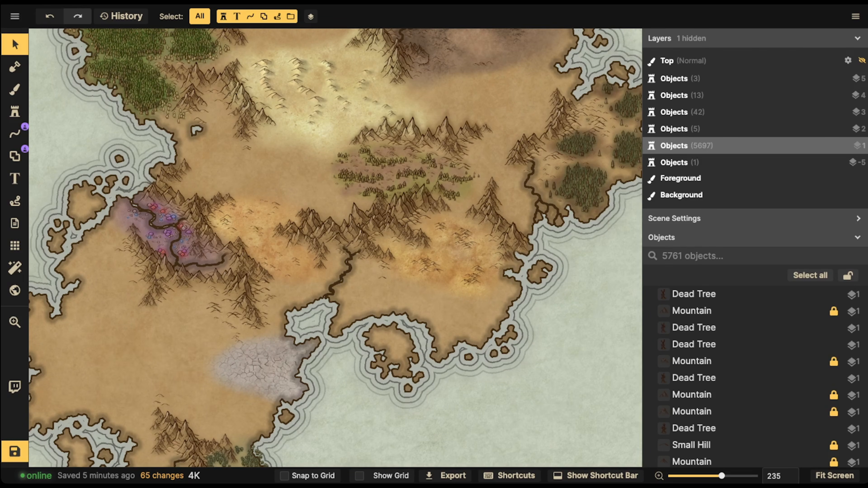
scroll(154, 233, down, 3)
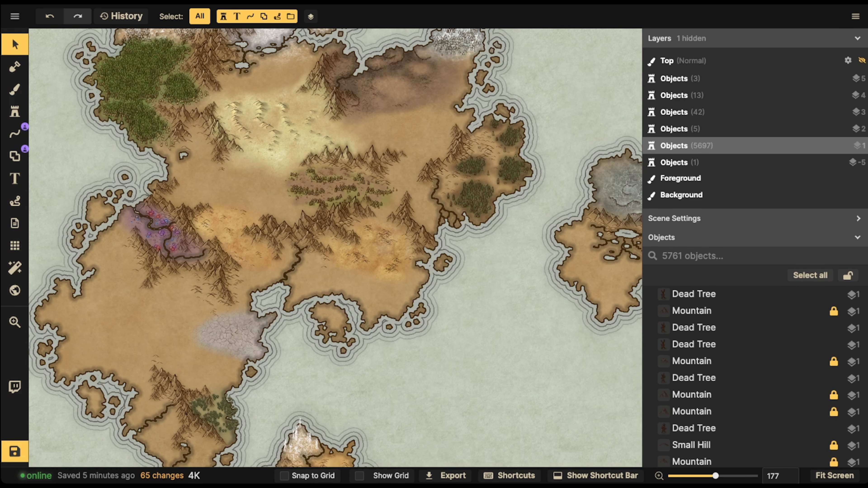
scroll(220, 189, down, 4)
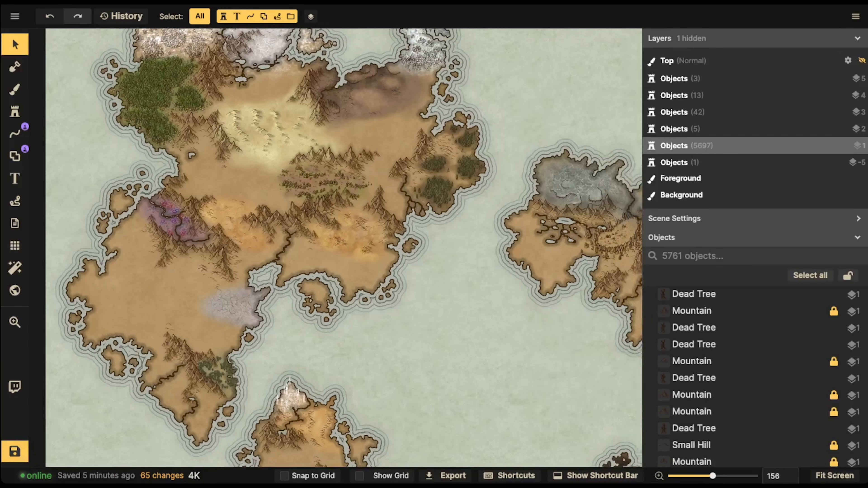
drag(220, 188, 195, 192)
scroll(169, 151, down, 1)
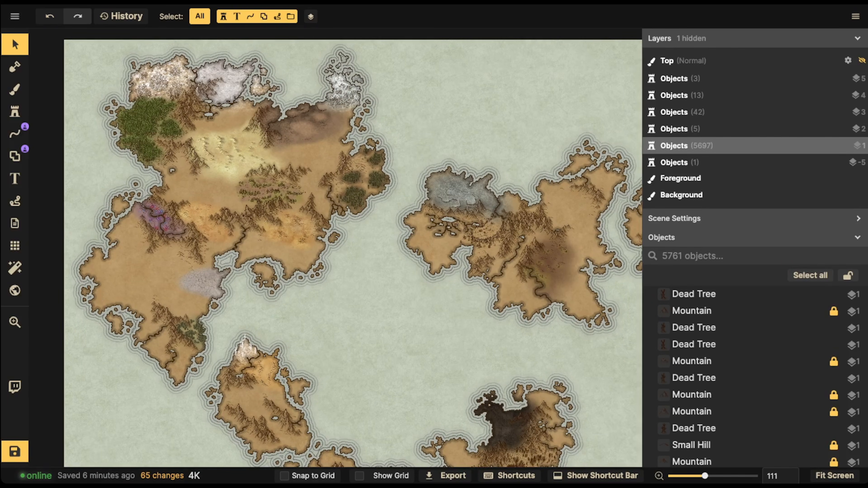